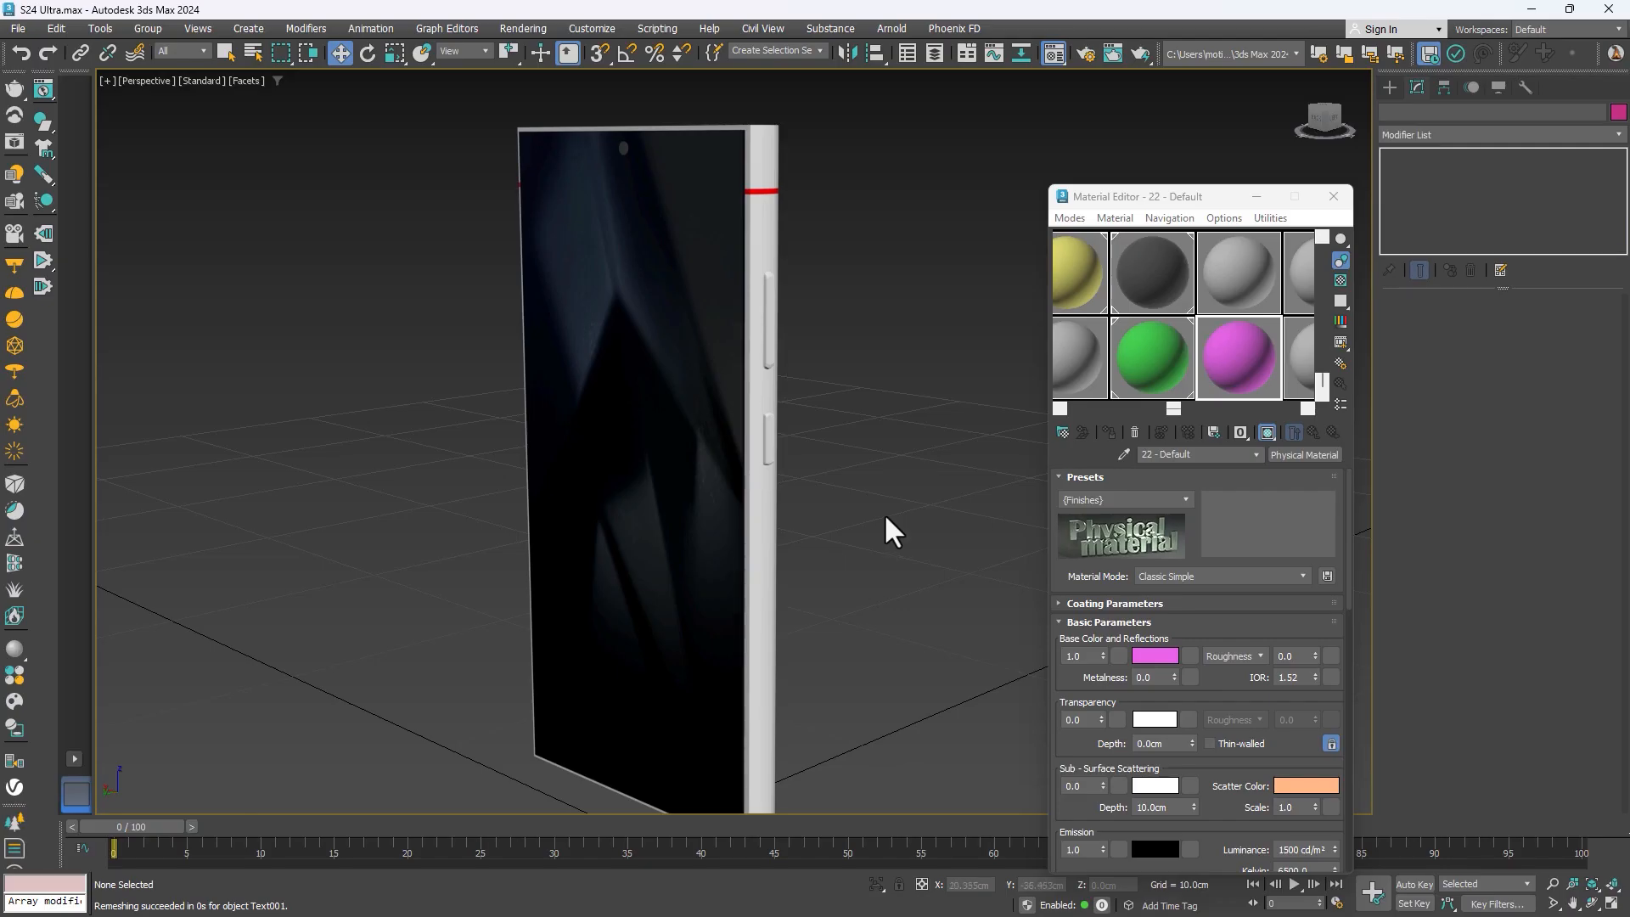
# Step: Select all phone objects and export only the selection in OBJ format, overwriting S24 Ultra.obj in the 3D Modell folder
pyautogui.moveTo(915, 460)
pyautogui.mouseDown()
pyautogui.moveTo(776, 489)
pyautogui.moveTo(781, 460)
pyautogui.moveTo(876, 492)
pyautogui.moveTo(803, 466)
pyautogui.moveTo(865, 451)
pyautogui.moveTo(790, 488)
pyautogui.moveTo(959, 446)
pyautogui.moveTo(1141, 446)
pyautogui.moveTo(854, 462)
pyautogui.moveTo(1066, 473)
pyautogui.moveTo(883, 442)
pyautogui.moveTo(865, 487)
pyautogui.moveTo(802, 442)
pyautogui.moveTo(889, 471)
pyautogui.mouseUp()
pyautogui.hotkey('ctrl', 'a')
pyautogui.moveTo(764, 517); pyautogui.dragTo(873, 492)
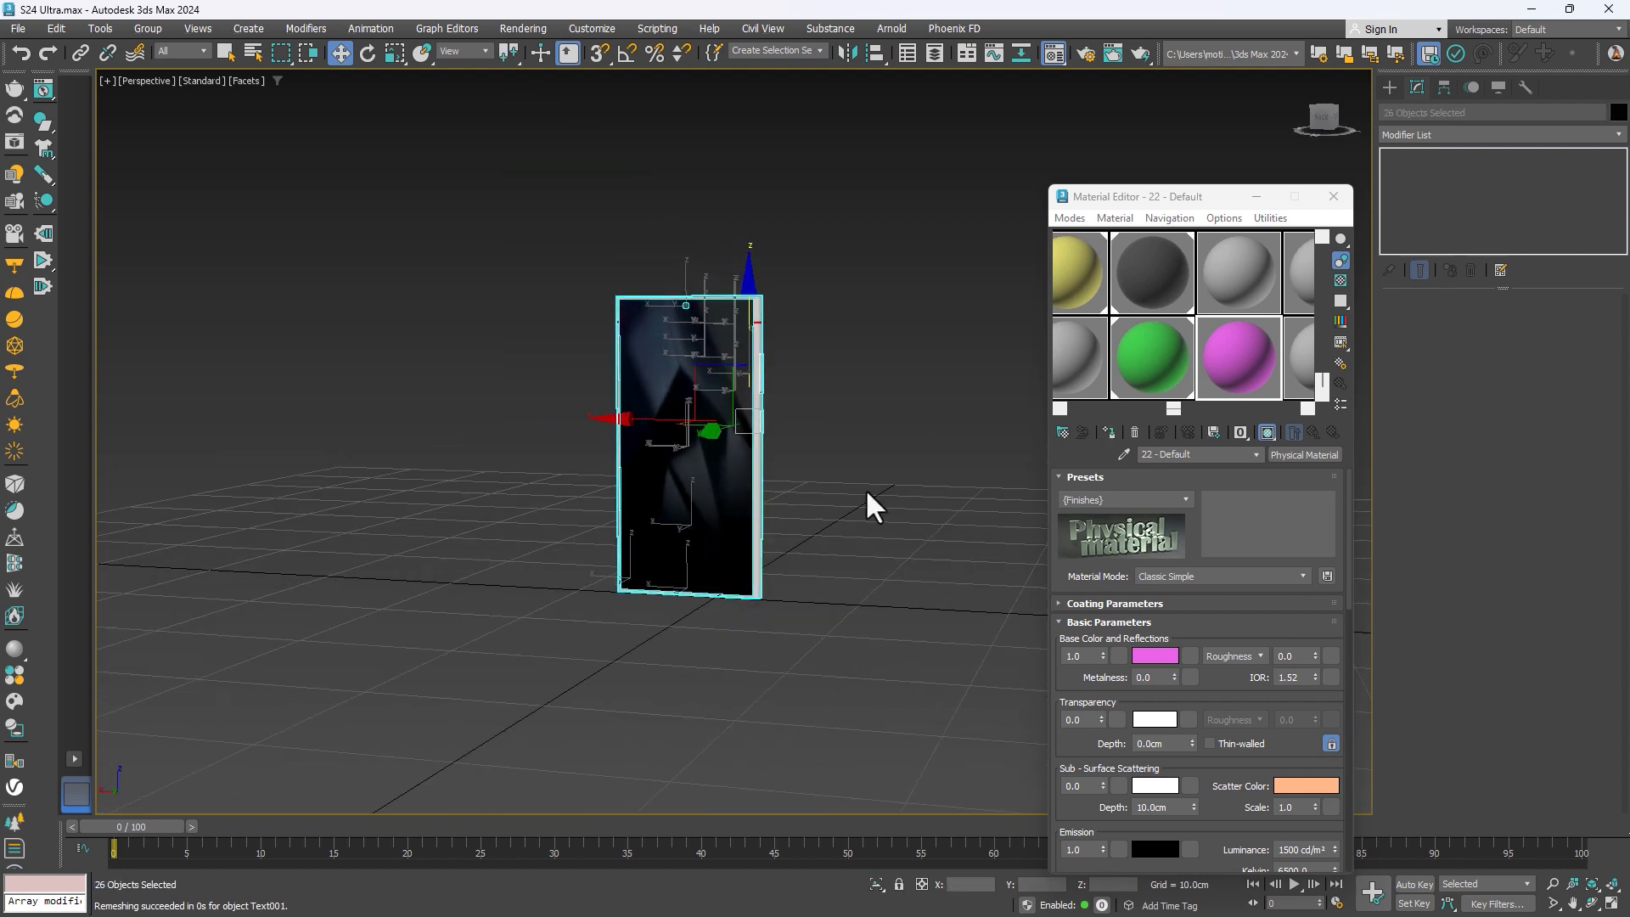
pyautogui.click(17, 28)
pyautogui.moveTo(110, 297)
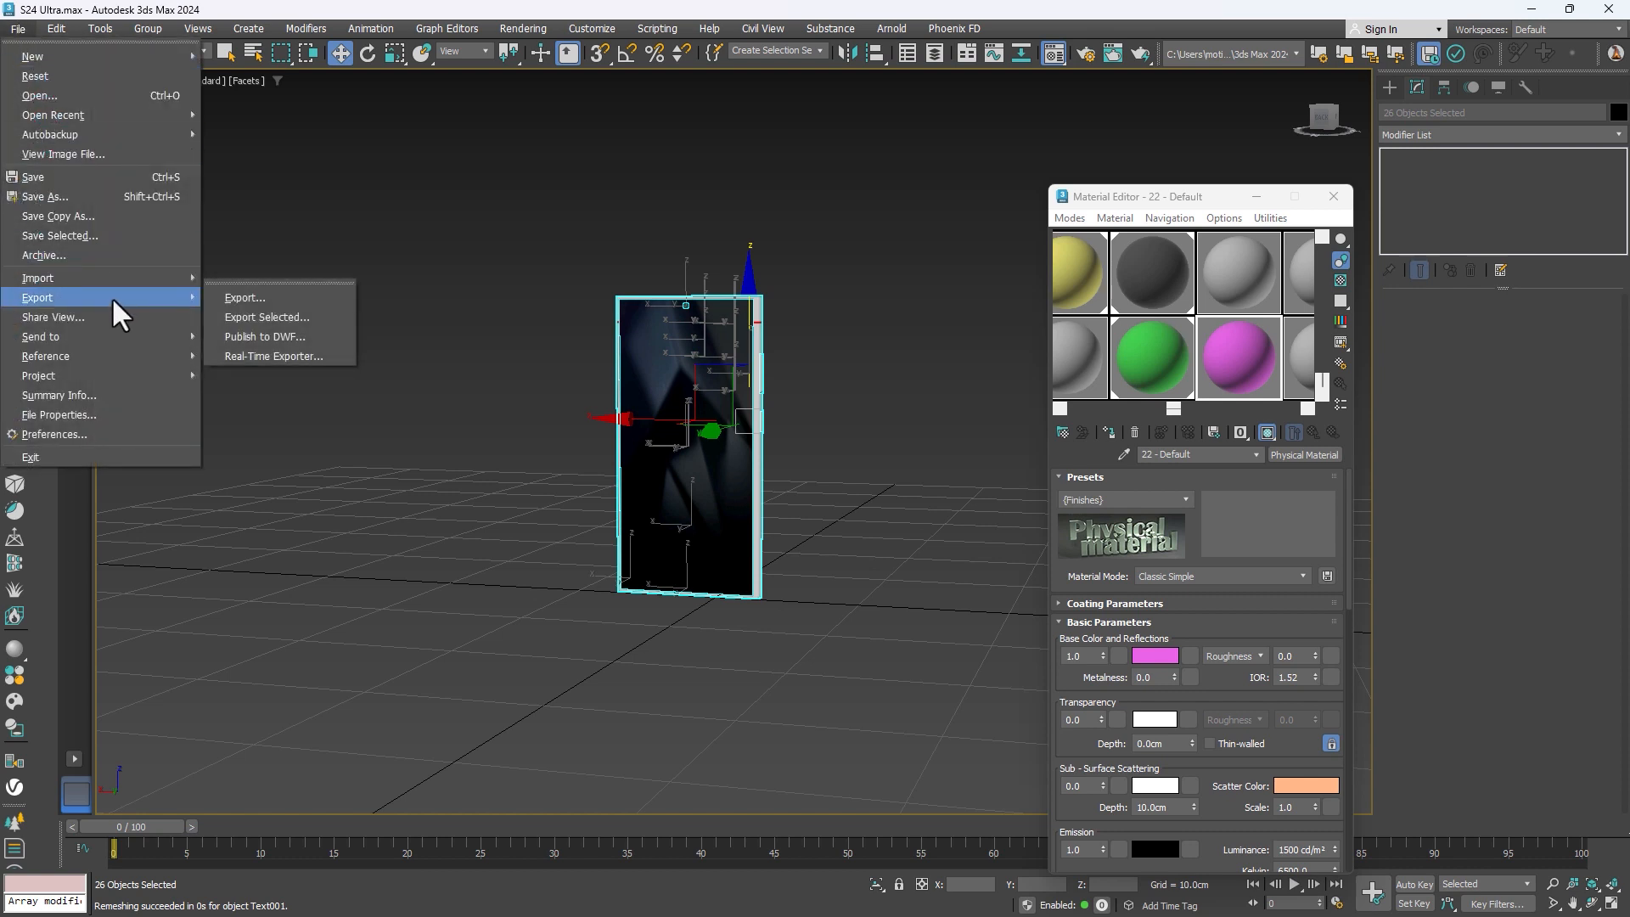
pyautogui.click(285, 315)
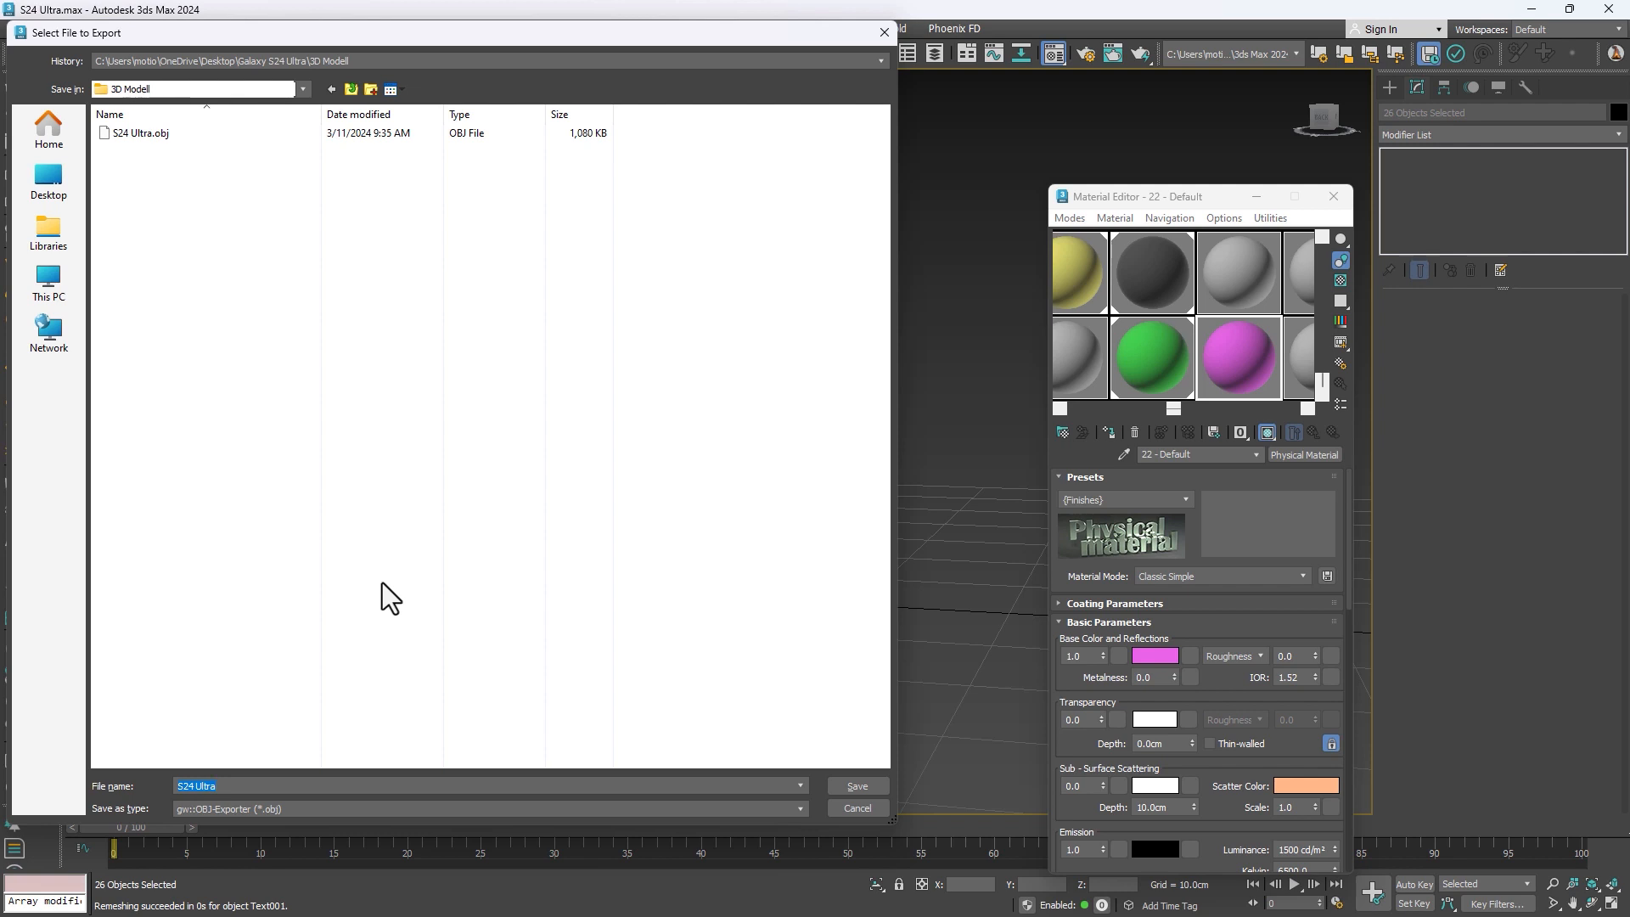
pyautogui.click(736, 801)
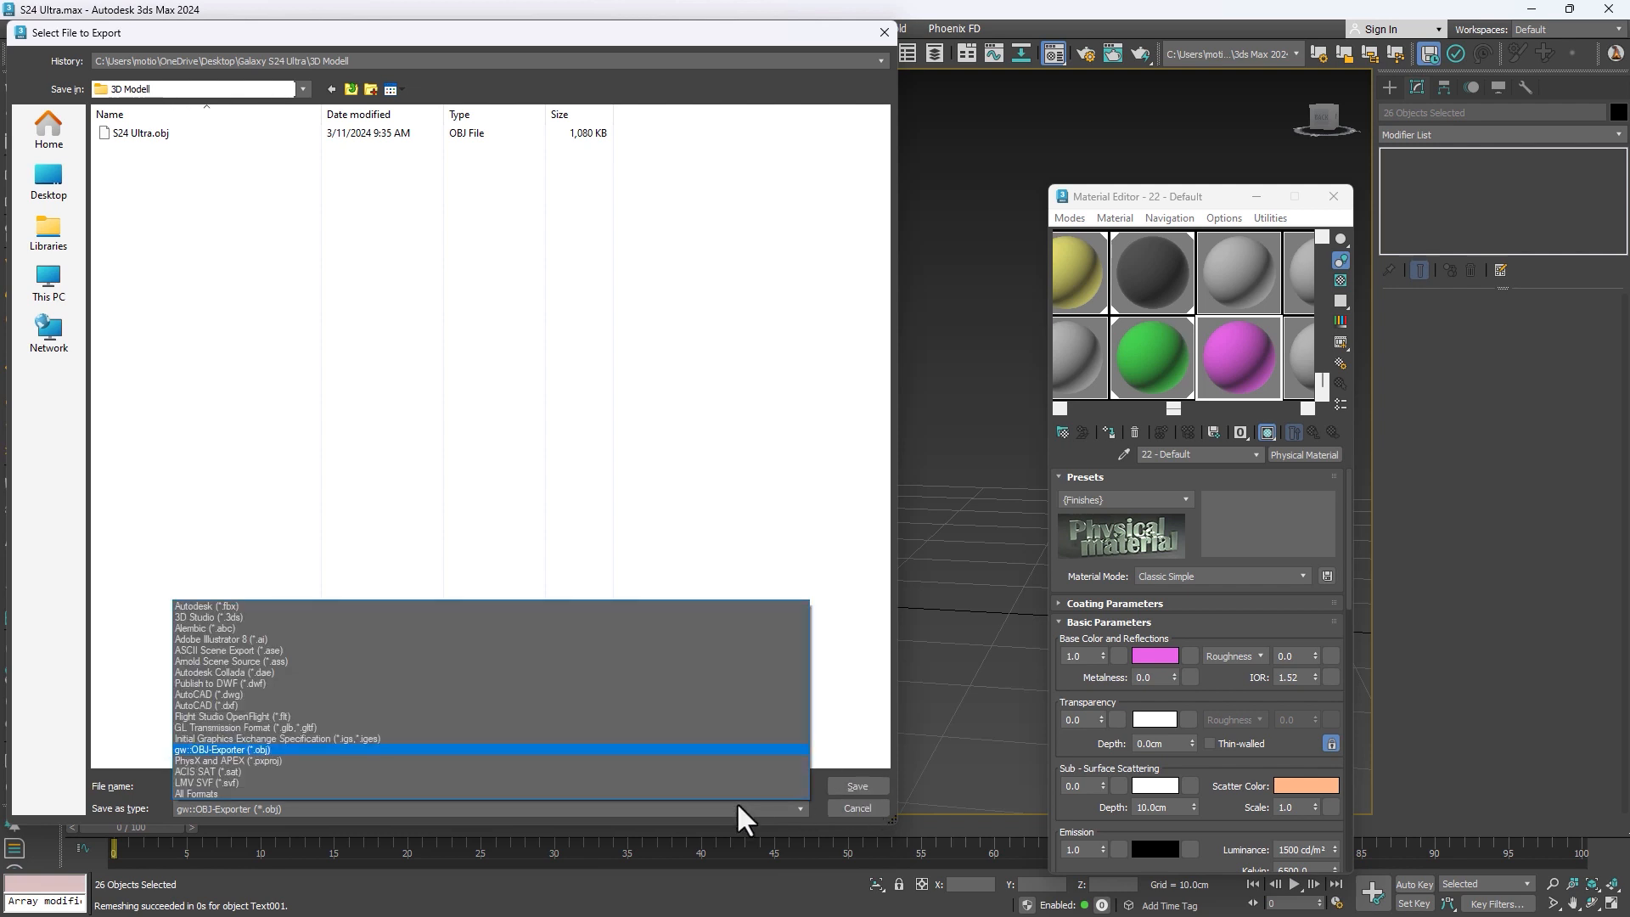
pyautogui.click(357, 748)
pyautogui.click(856, 784)
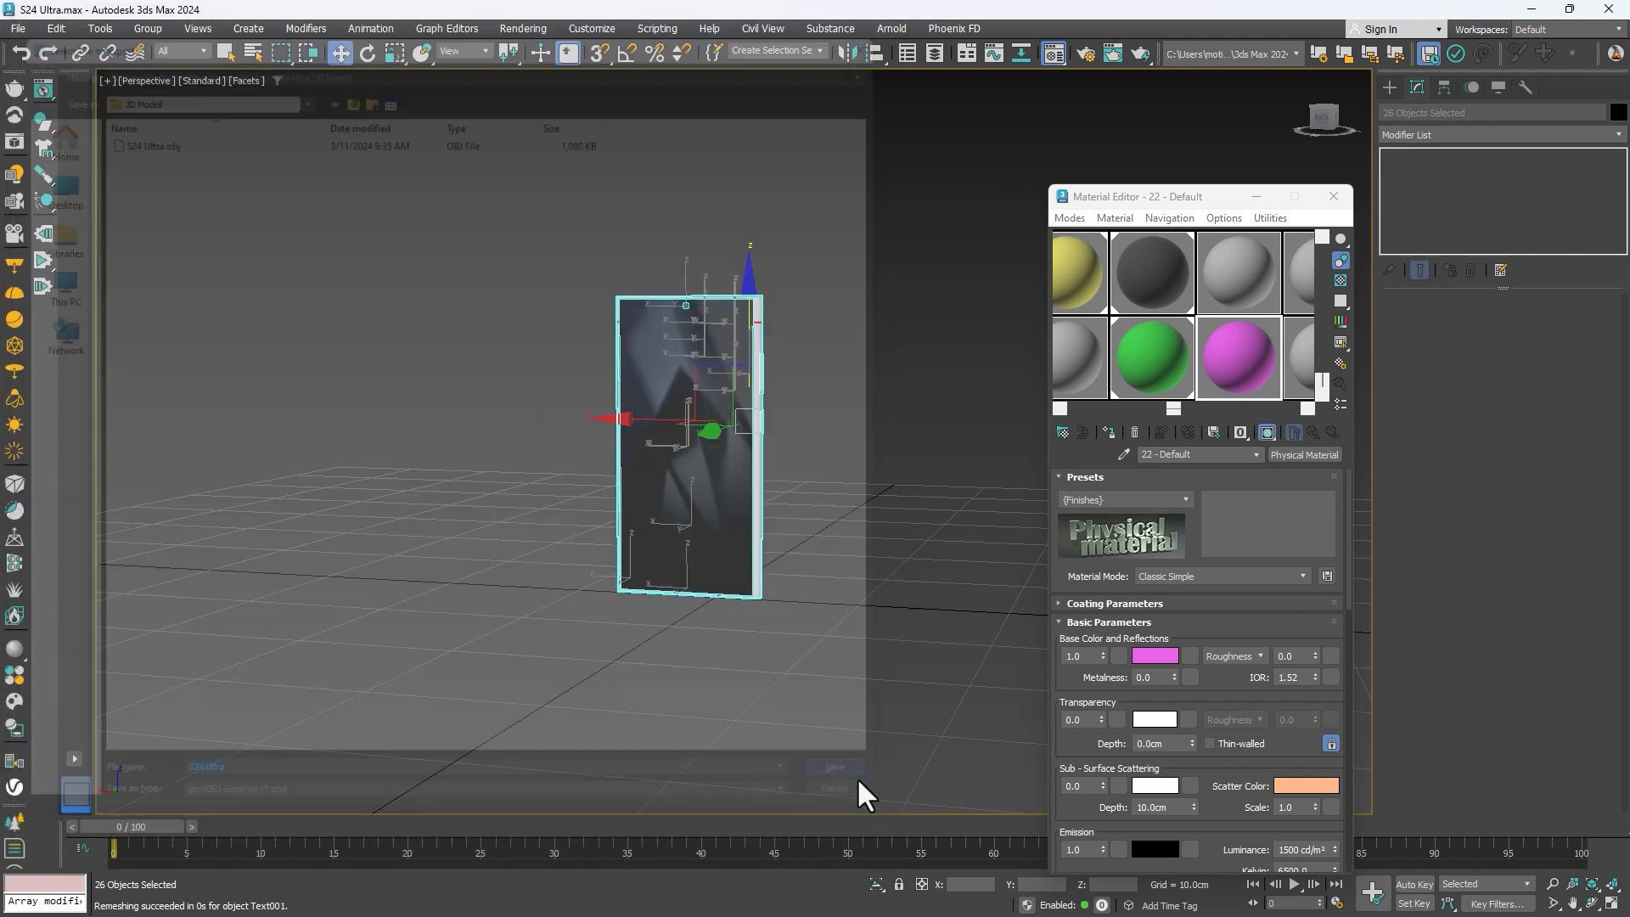
pyautogui.press('Return')
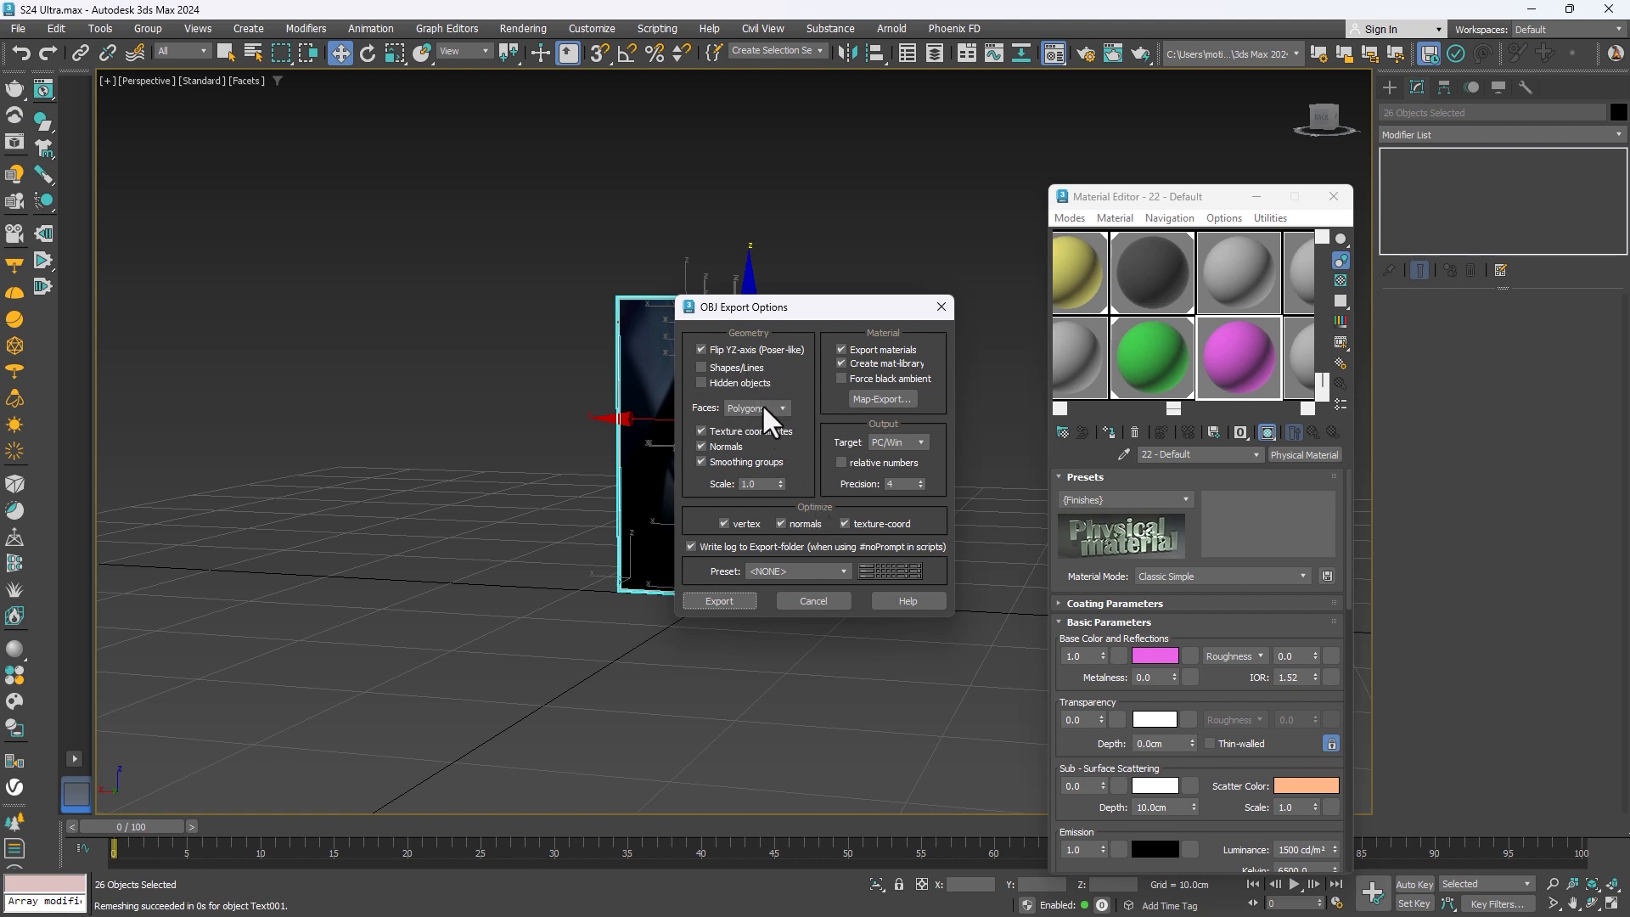
# Step: Run the OBJ export with the current options, skip the missing map, and close the export report
pyautogui.click(716, 601)
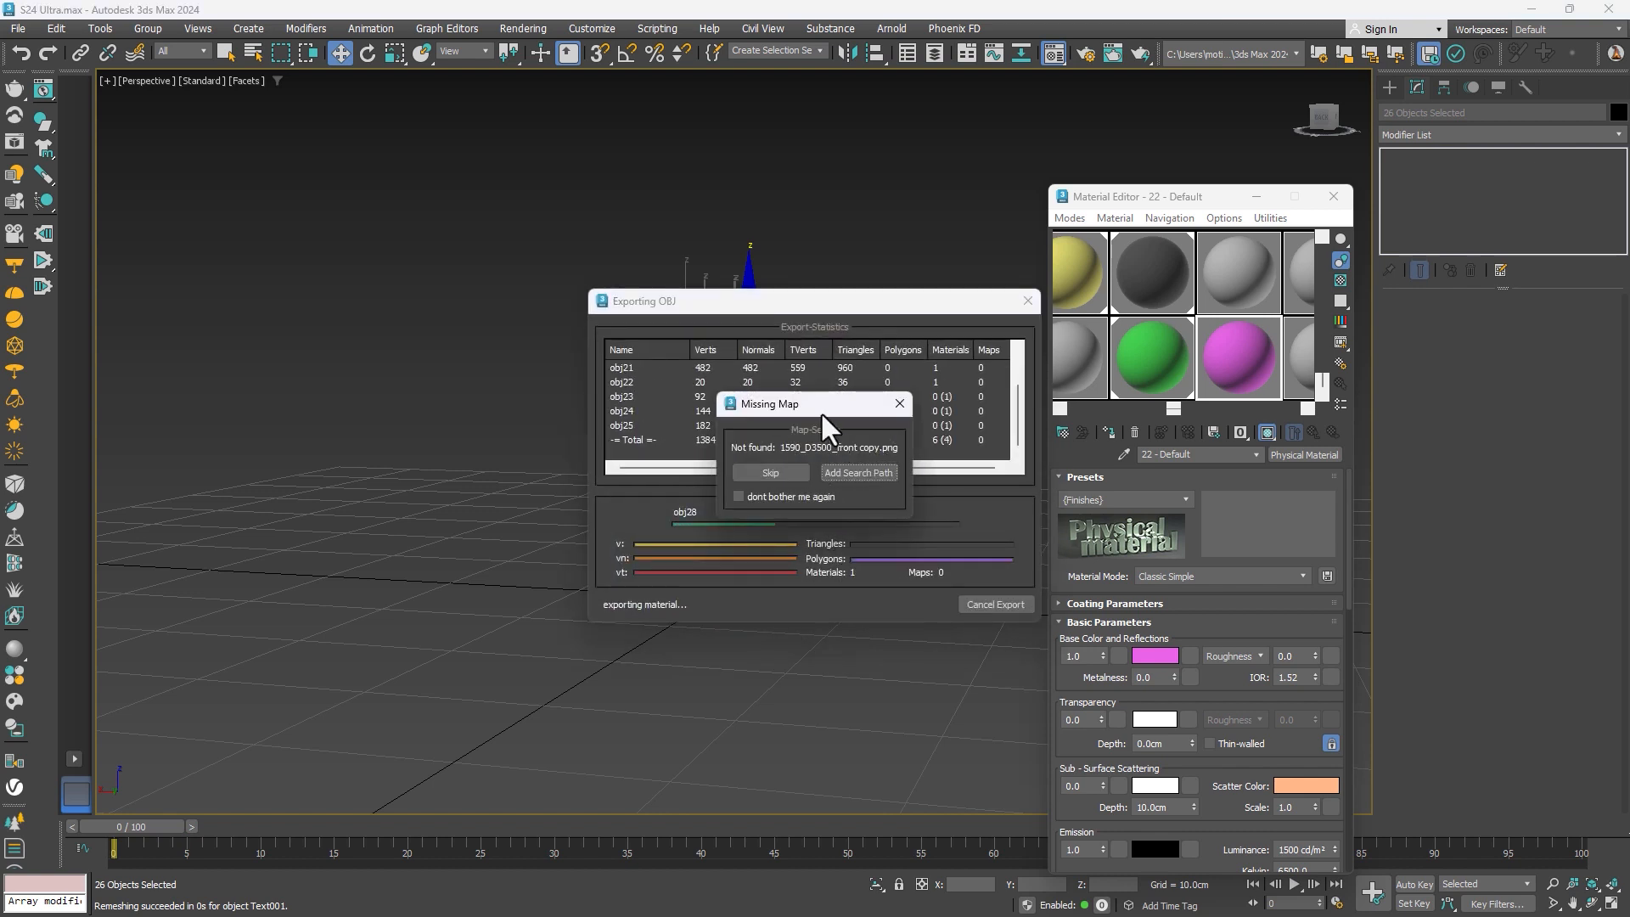
pyautogui.moveTo(811, 406); pyautogui.dragTo(915, 425)
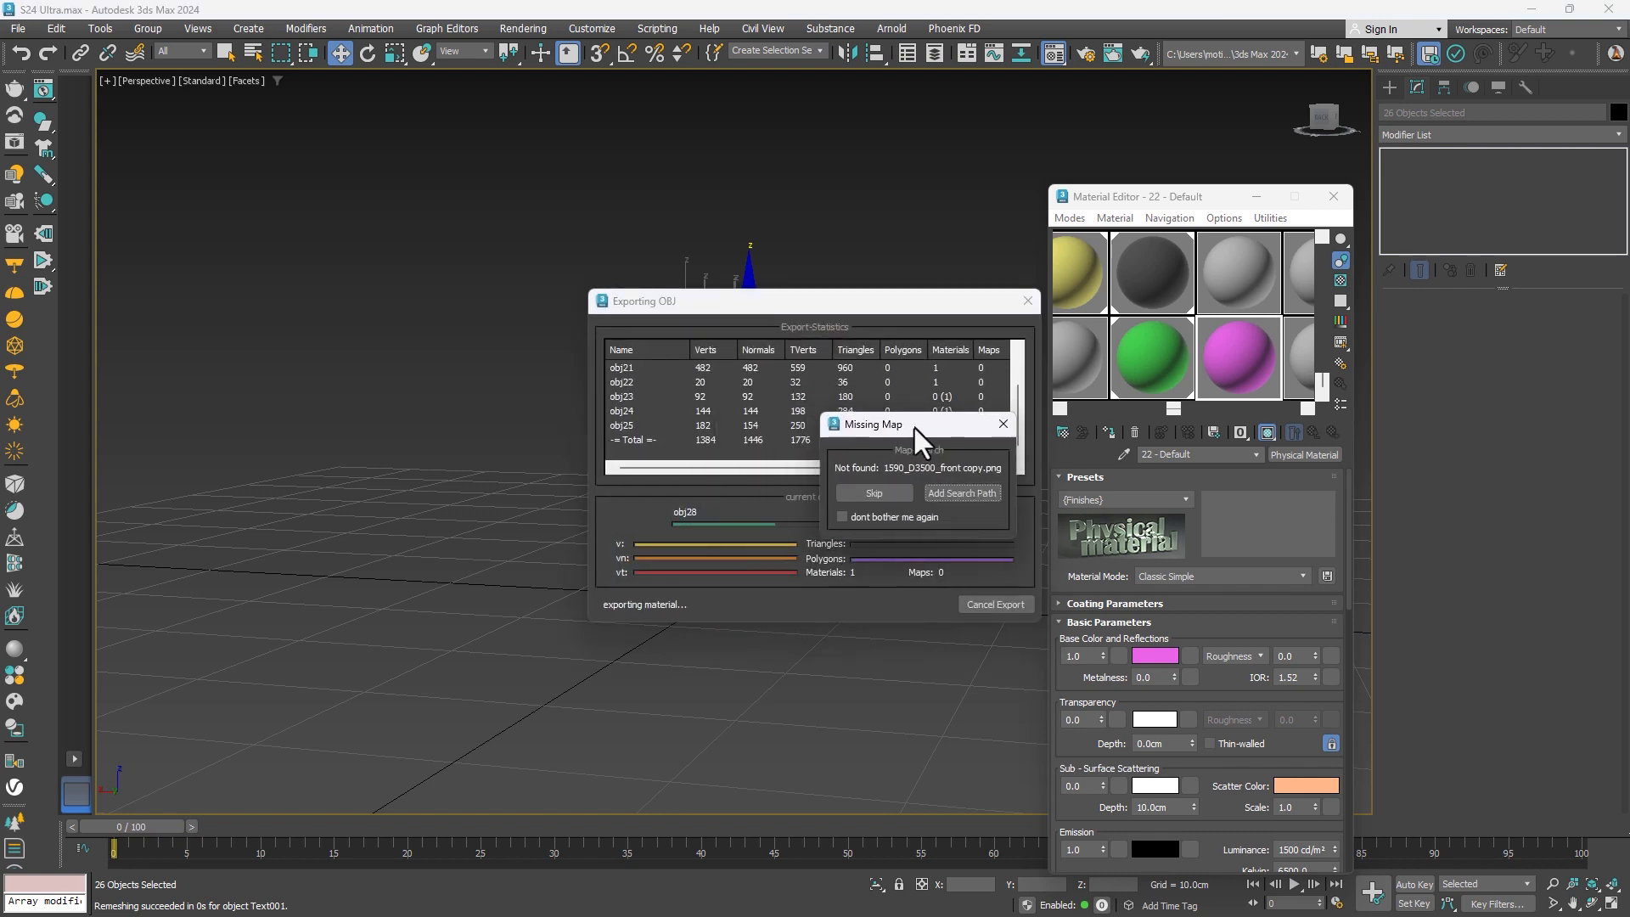
pyautogui.click(889, 491)
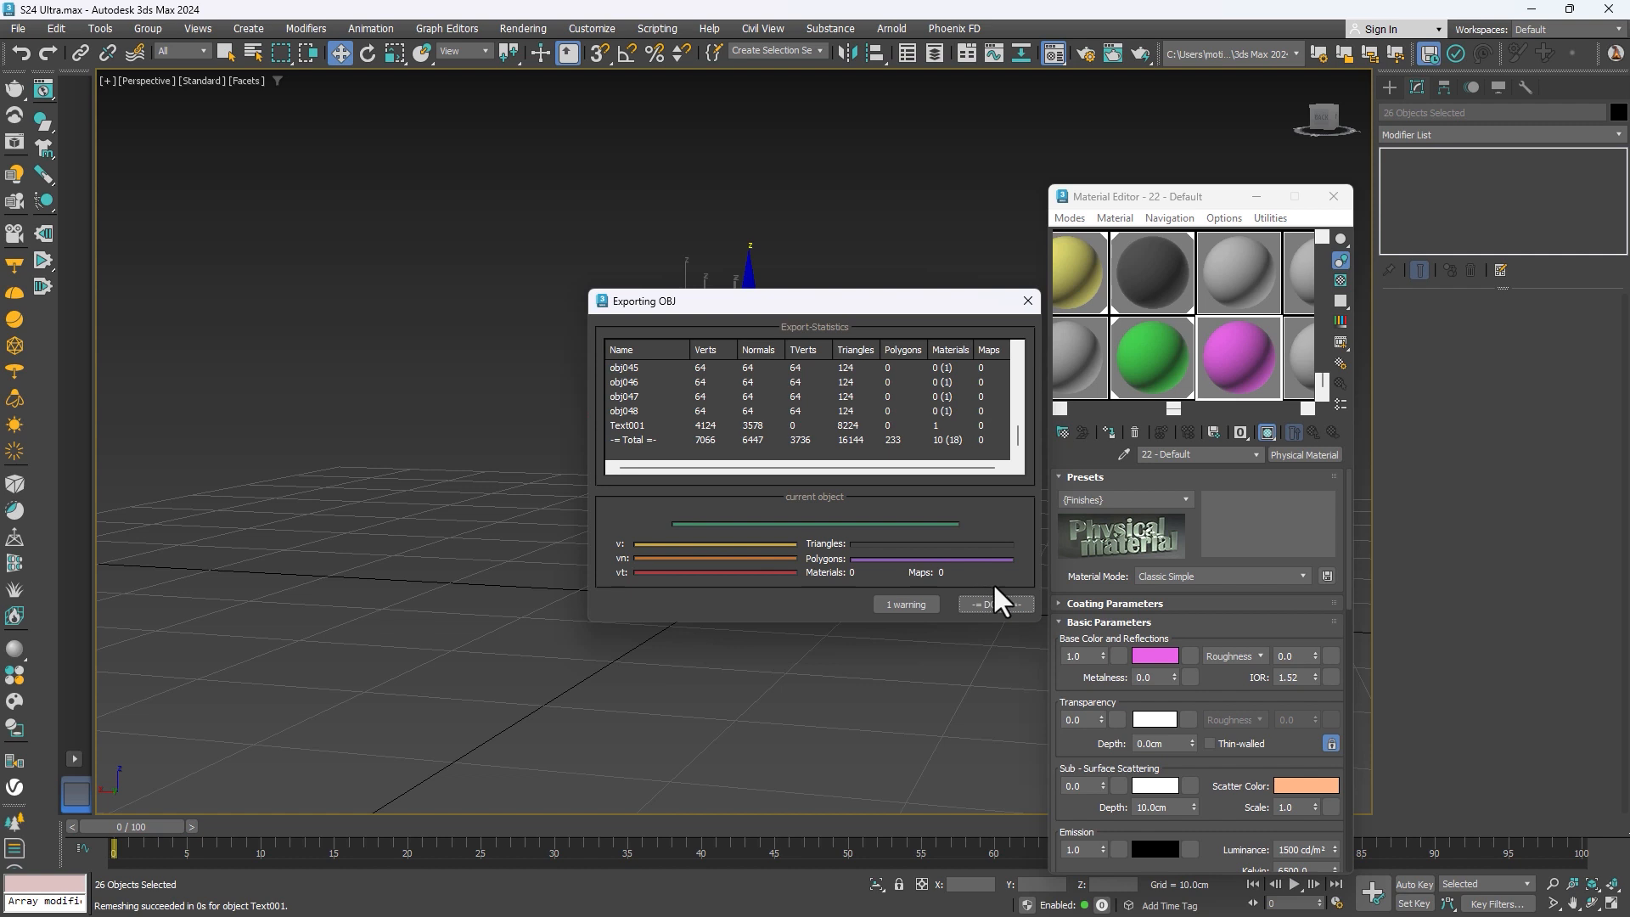
pyautogui.click(996, 605)
# Step: Switch to After Effects and create a 1280x720, 29.97 fps composition named Tvc S24 with a 10-second duration
pyautogui.press('super')
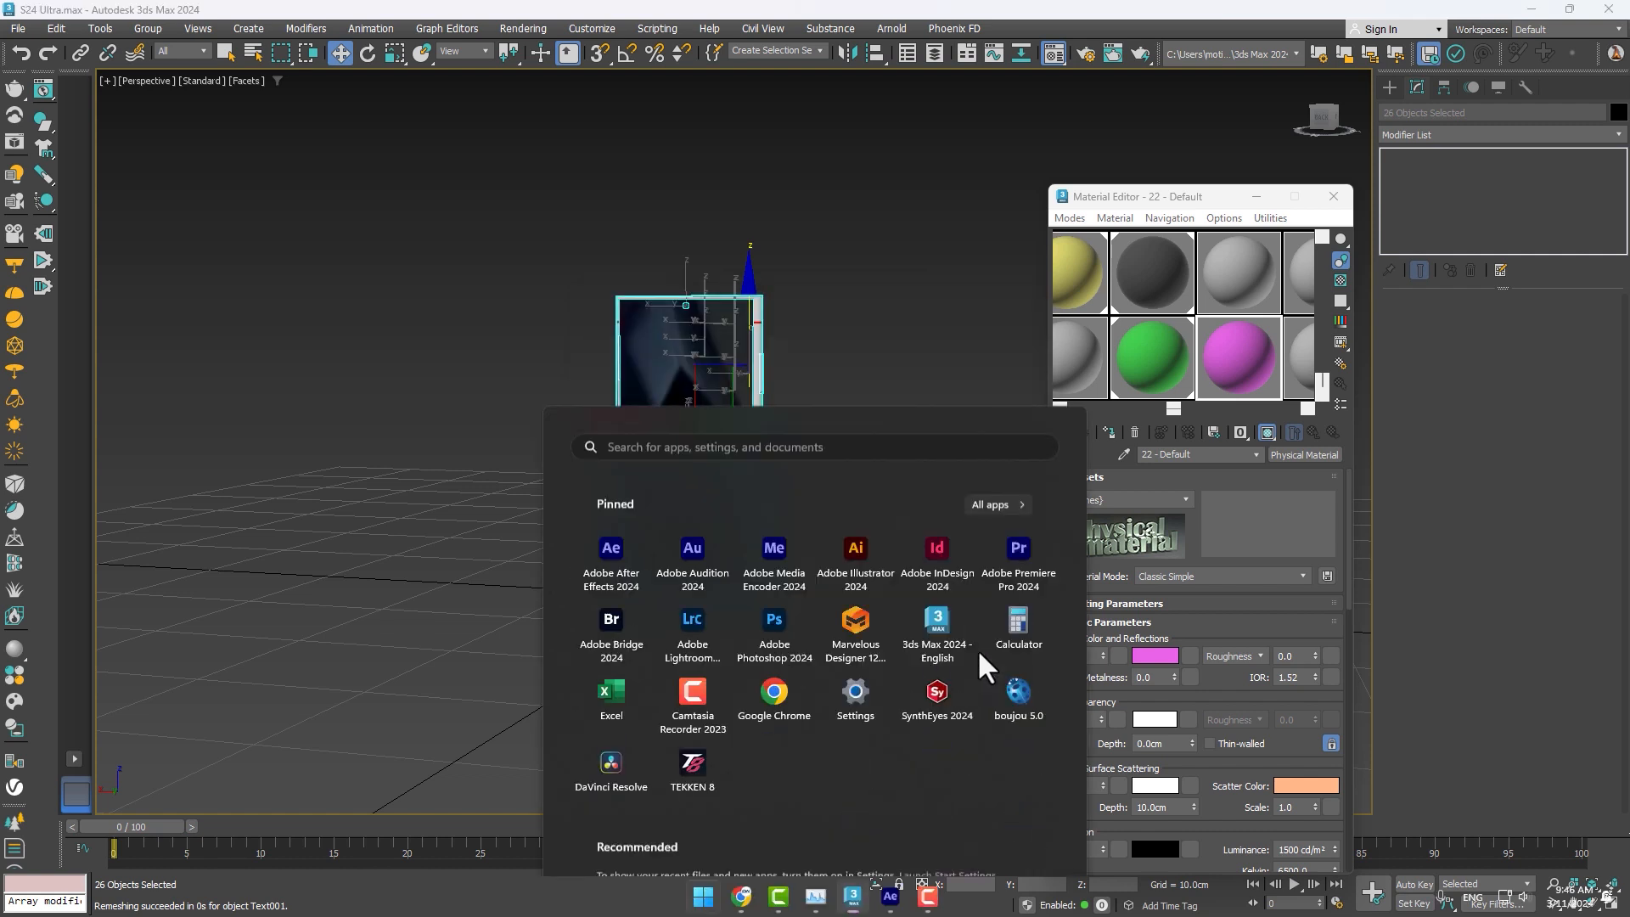
pyautogui.click(910, 887)
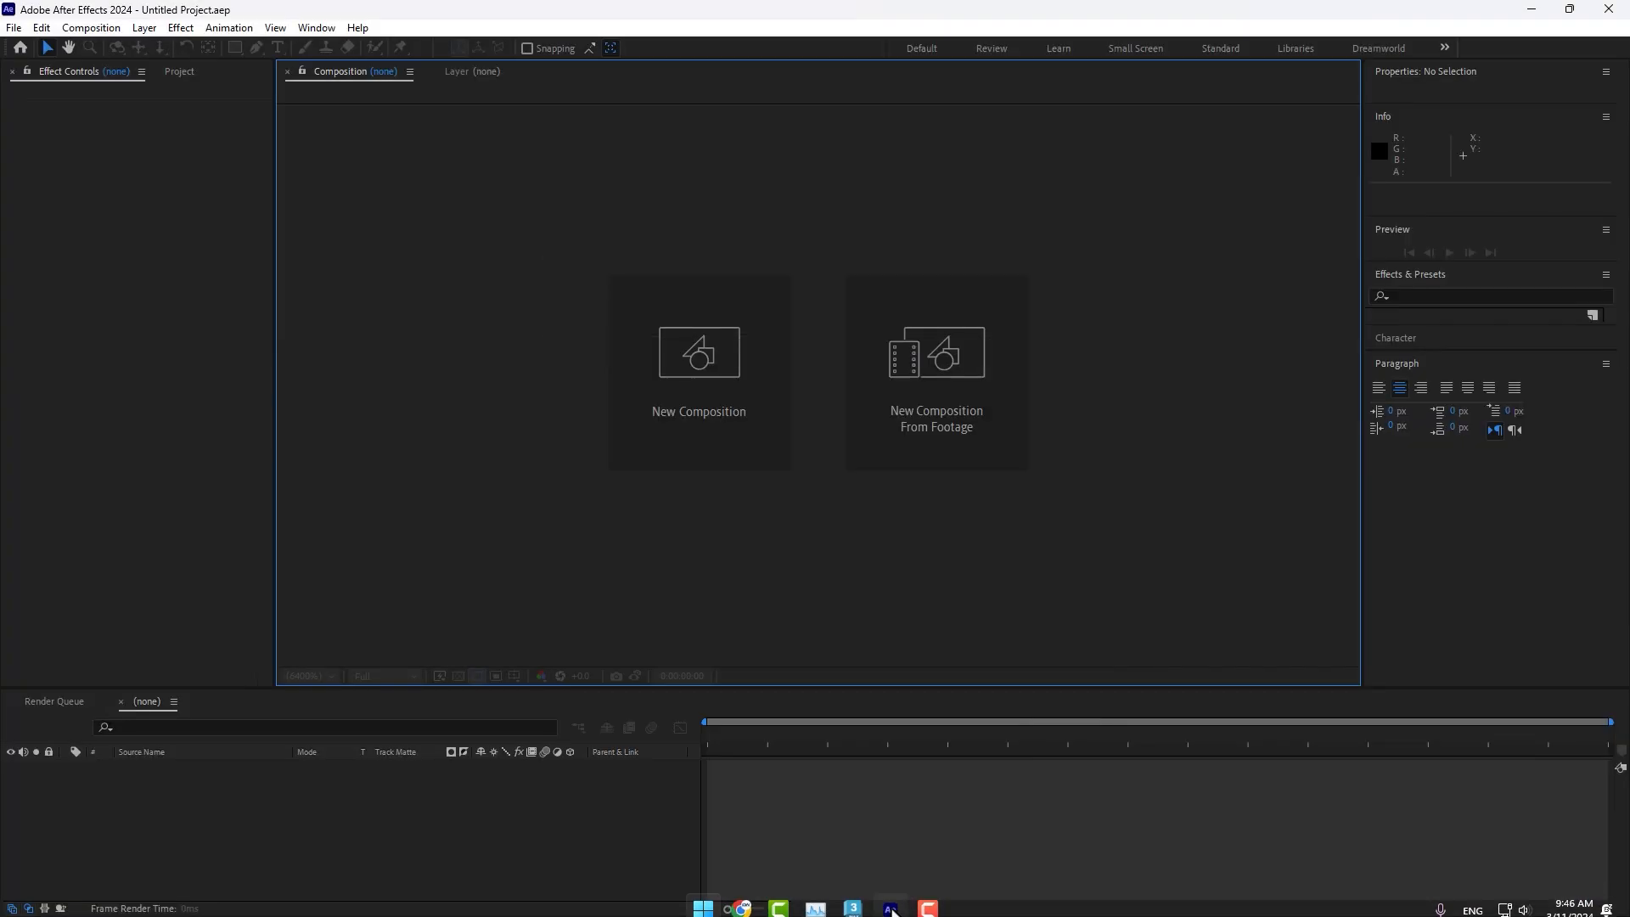
pyautogui.click(724, 399)
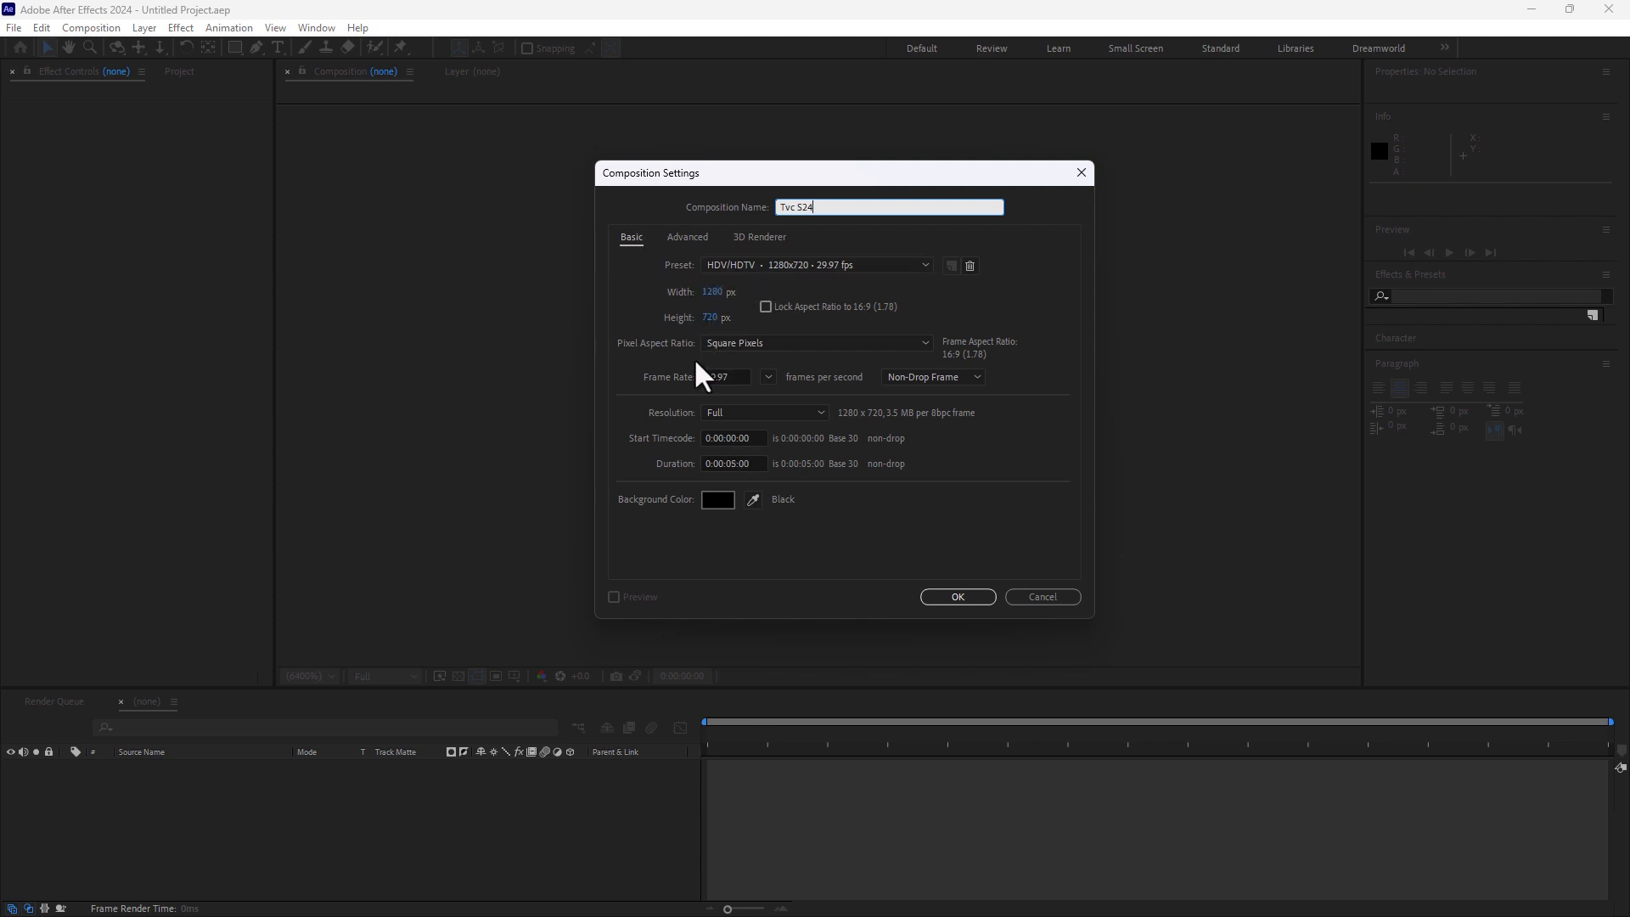
pyautogui.click(735, 464)
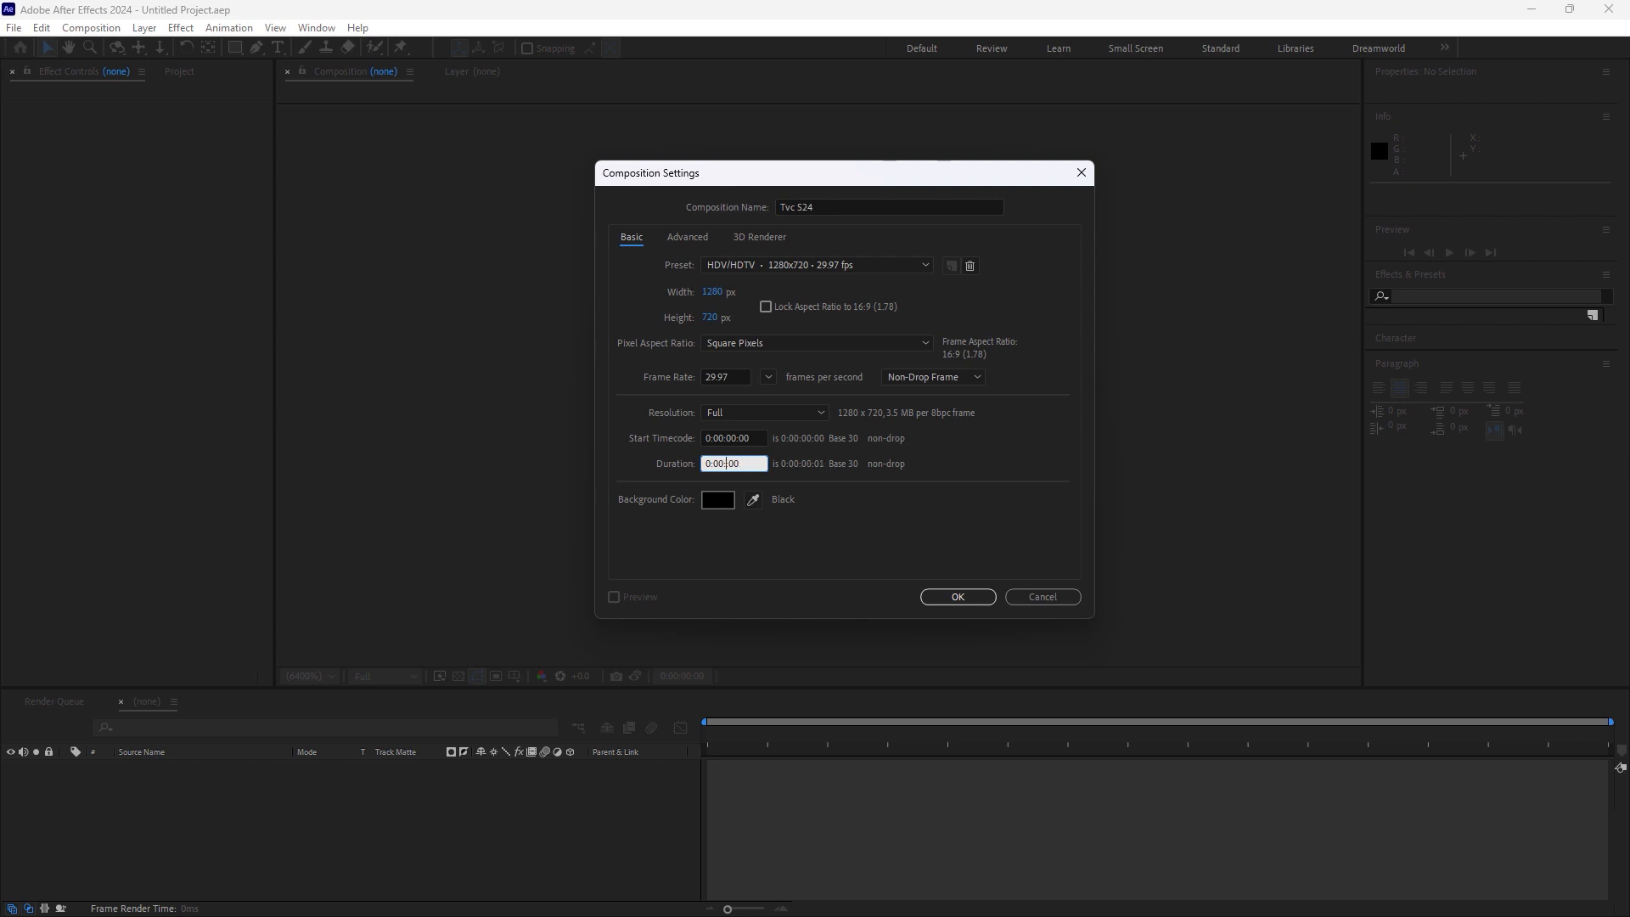
pyautogui.click(935, 597)
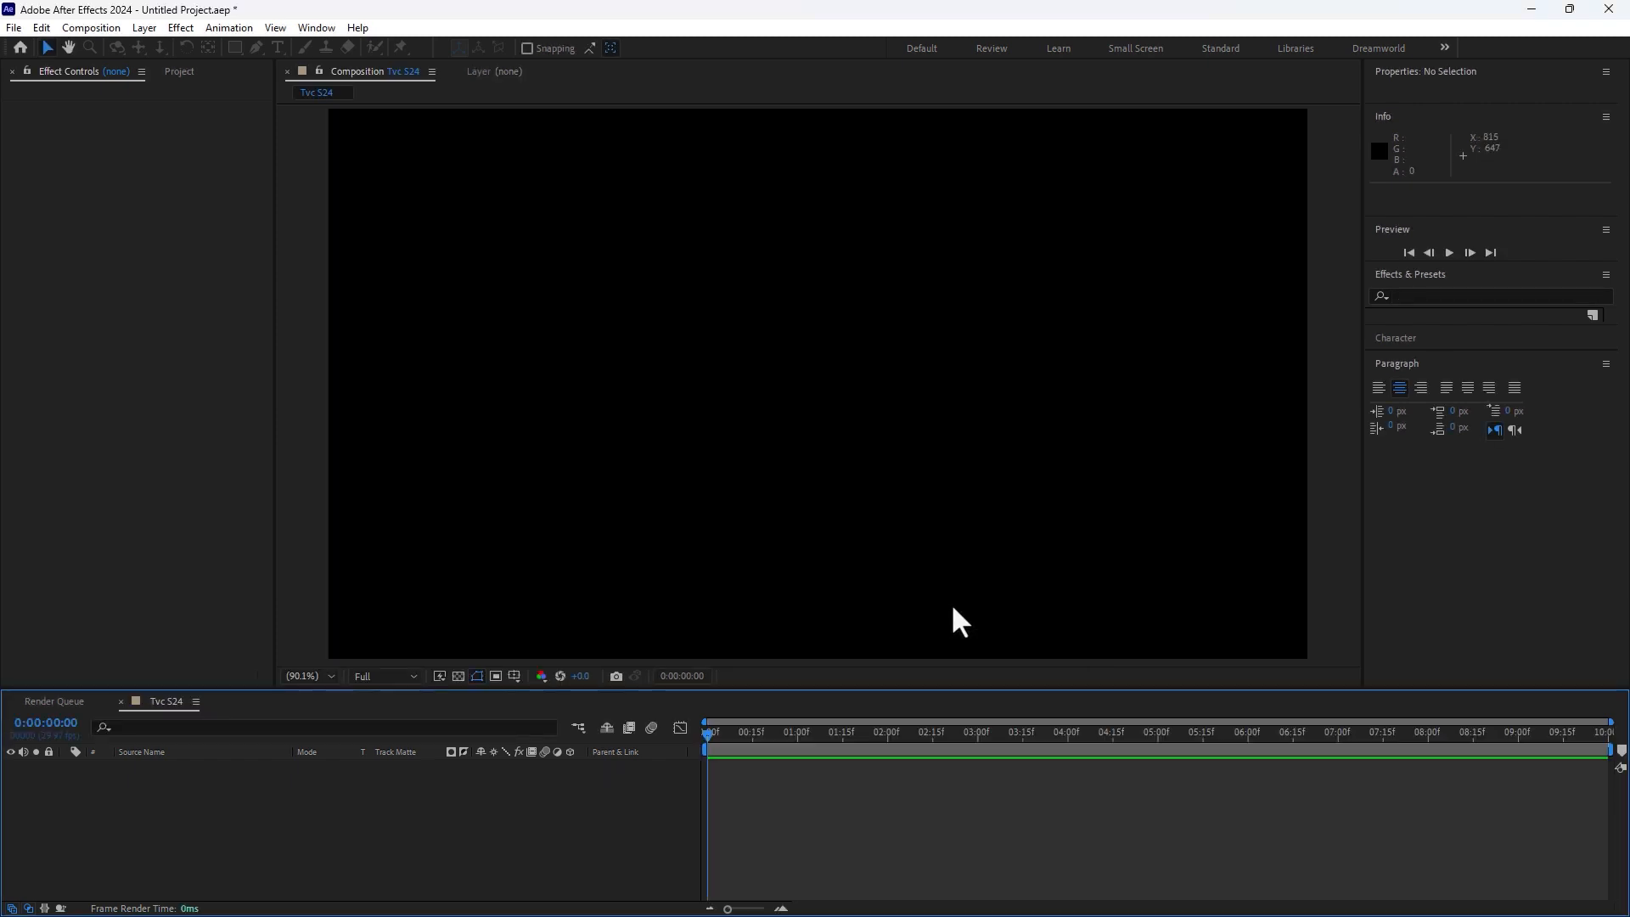
# Step: Create a solid layer named E3D in a sampled dark grey and apply the Video Copilot Element effect to it
pyautogui.rightClick(560, 825)
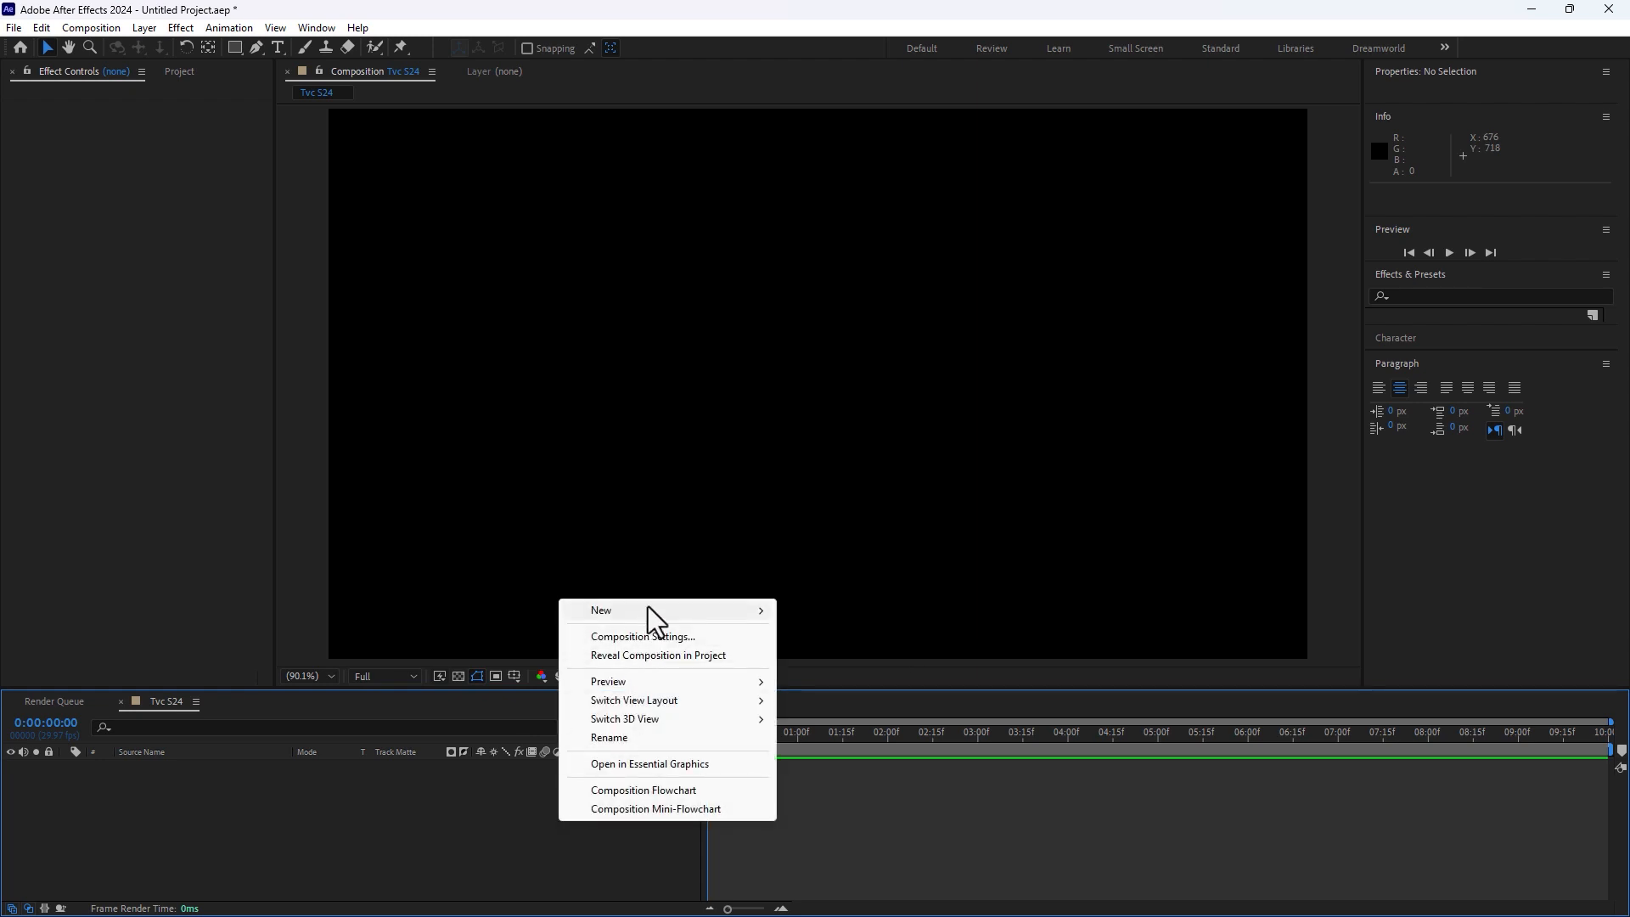
pyautogui.moveTo(651, 617)
pyautogui.click(827, 657)
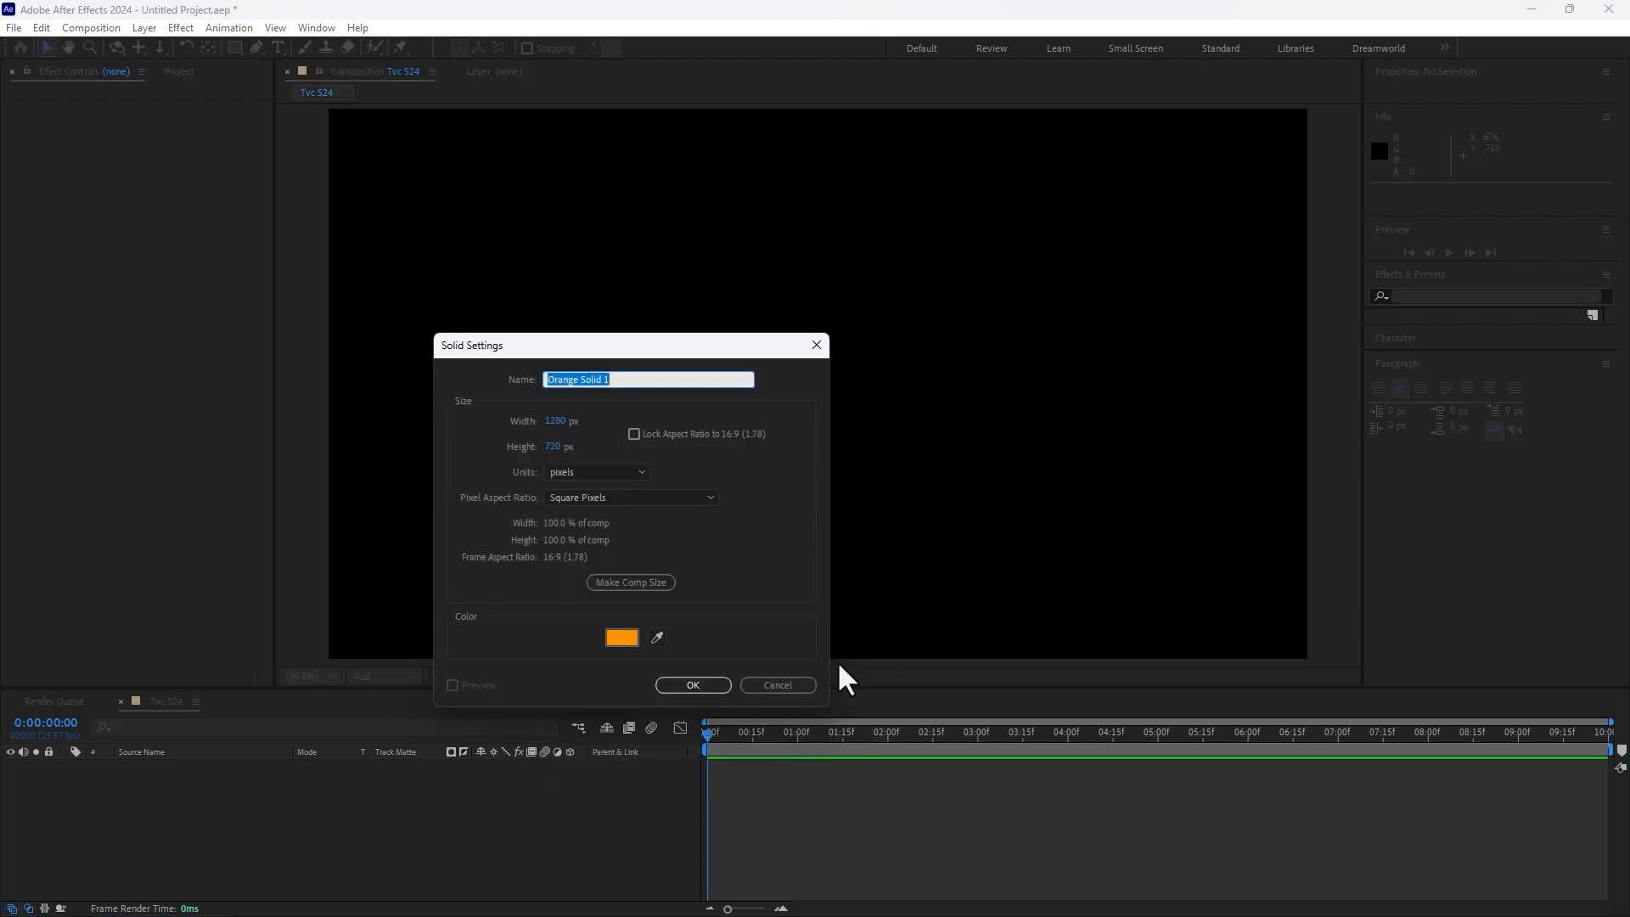
pyautogui.write('E3D')
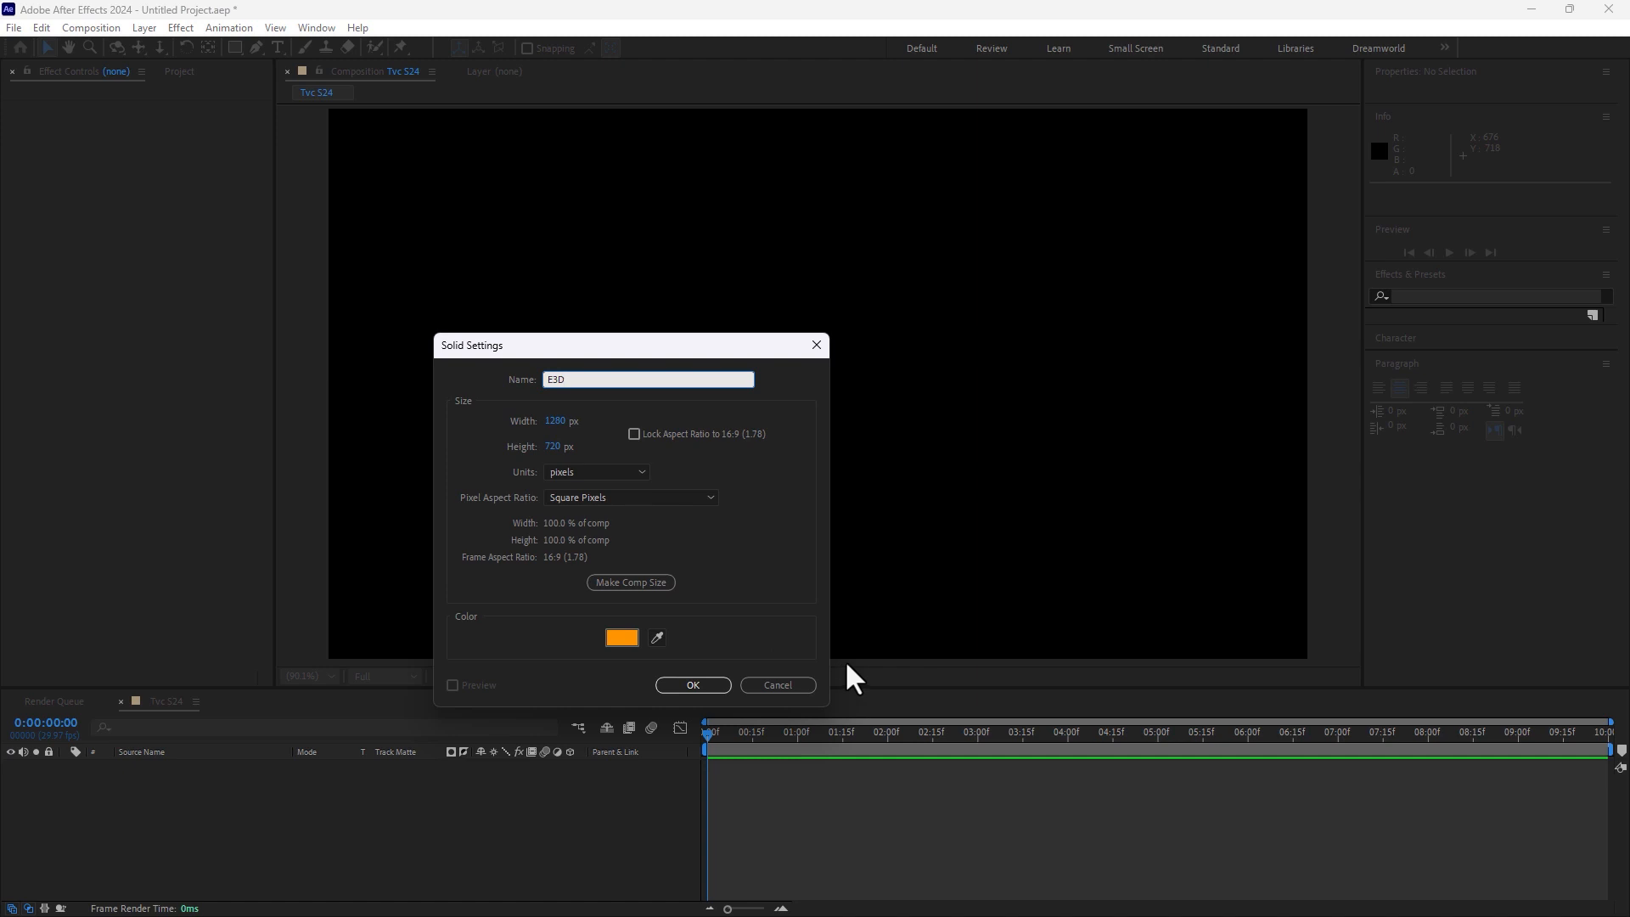
pyautogui.click(657, 638)
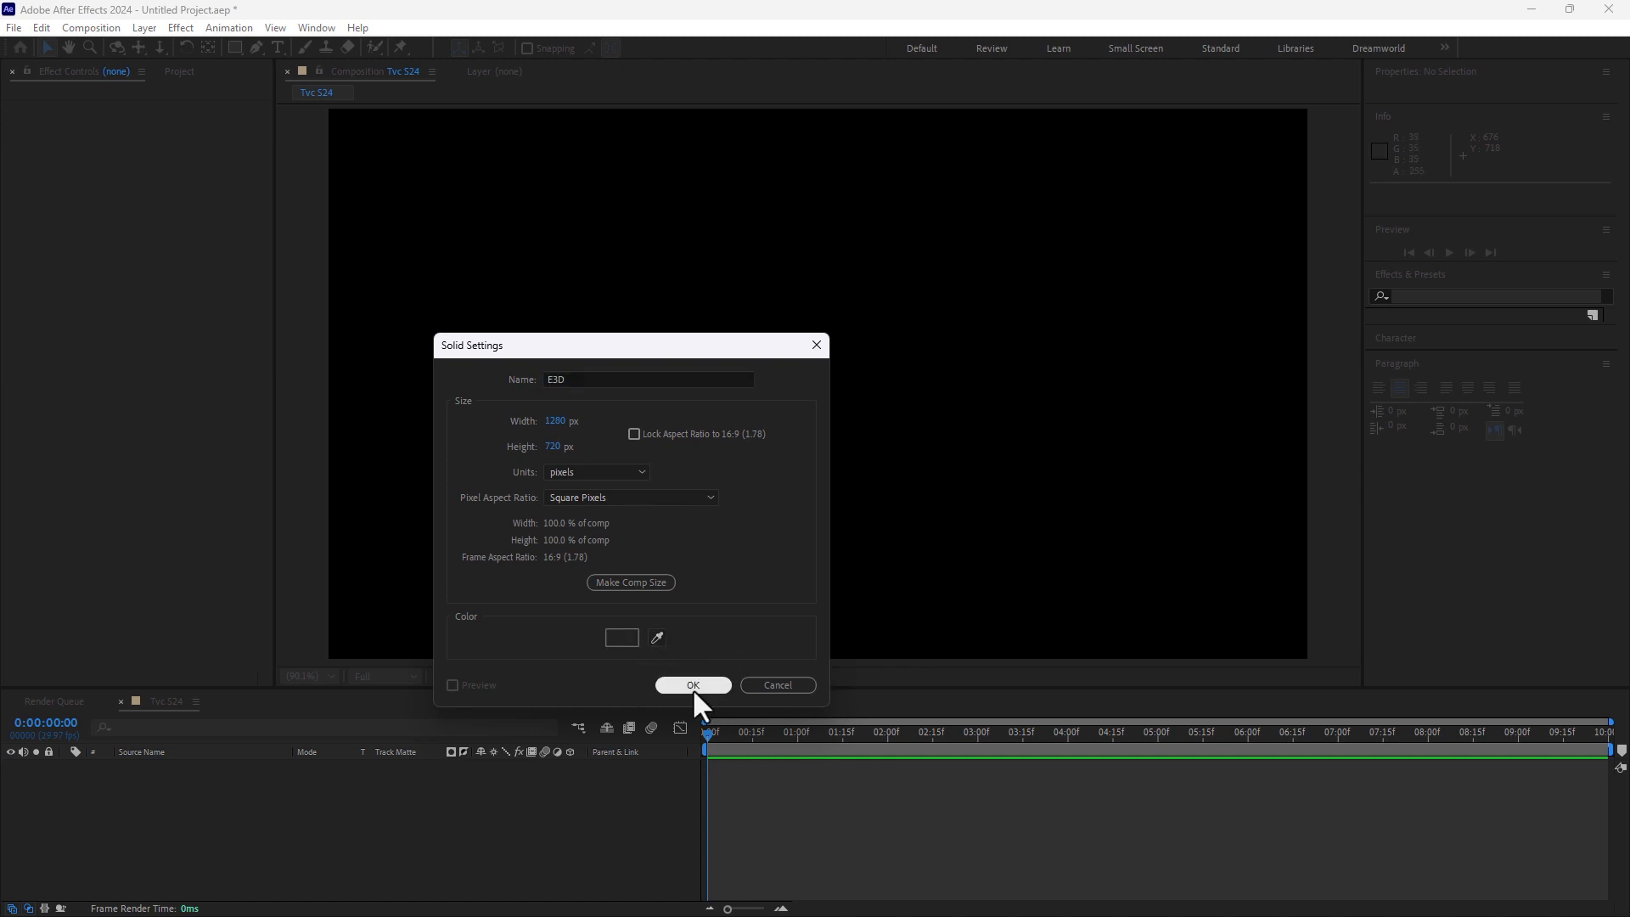
pyautogui.click(693, 685)
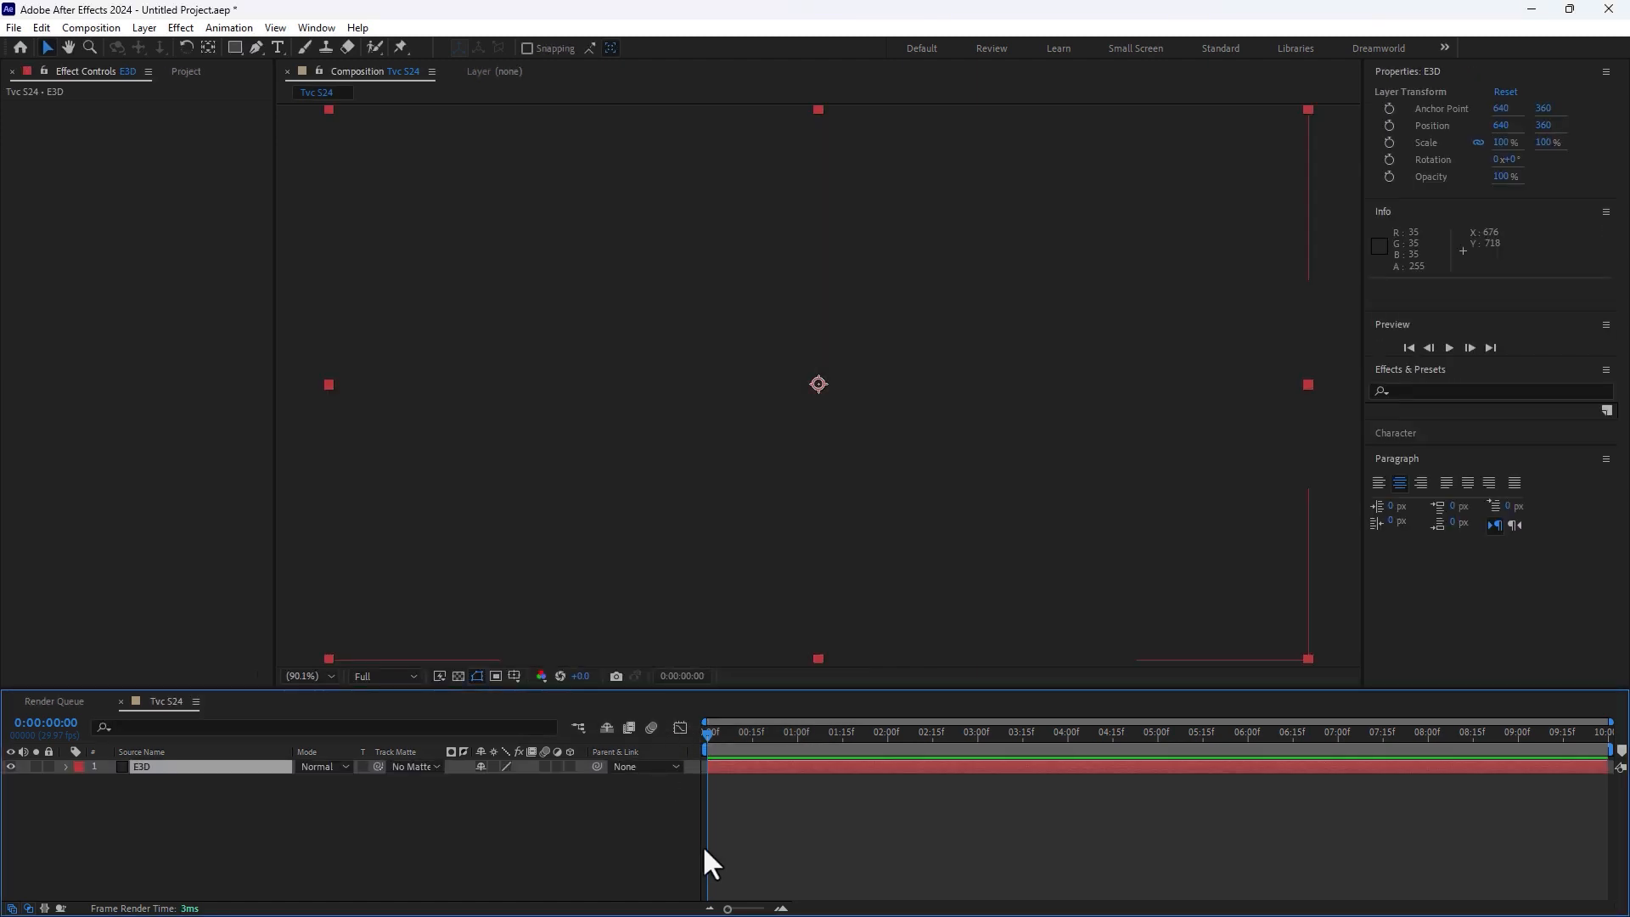
pyautogui.click(182, 28)
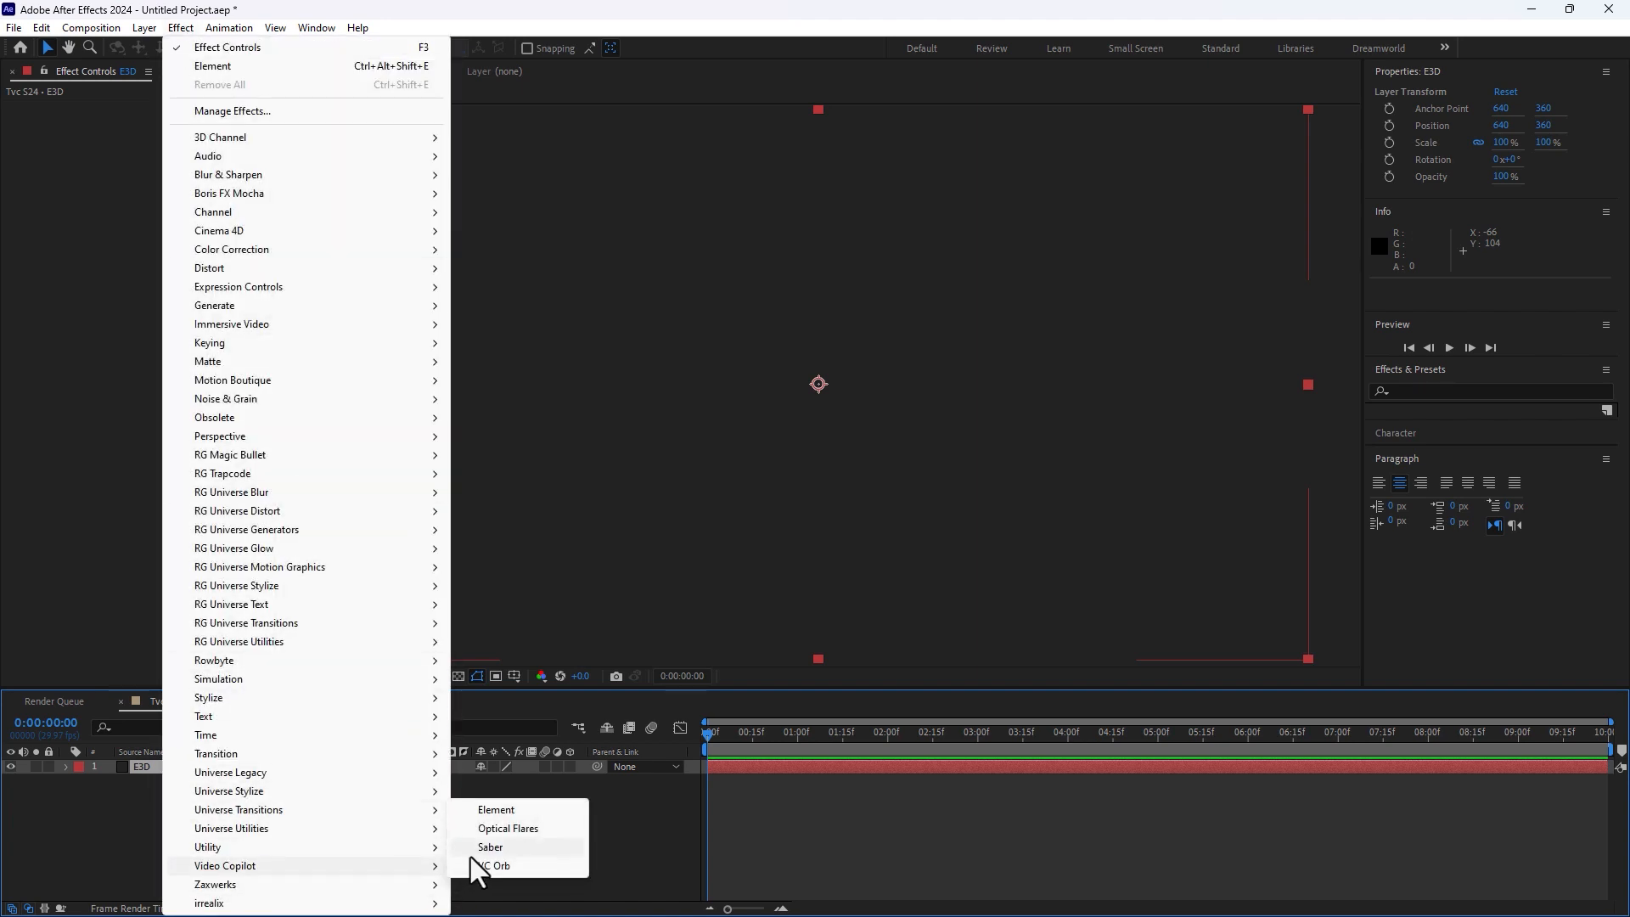
pyautogui.click(520, 811)
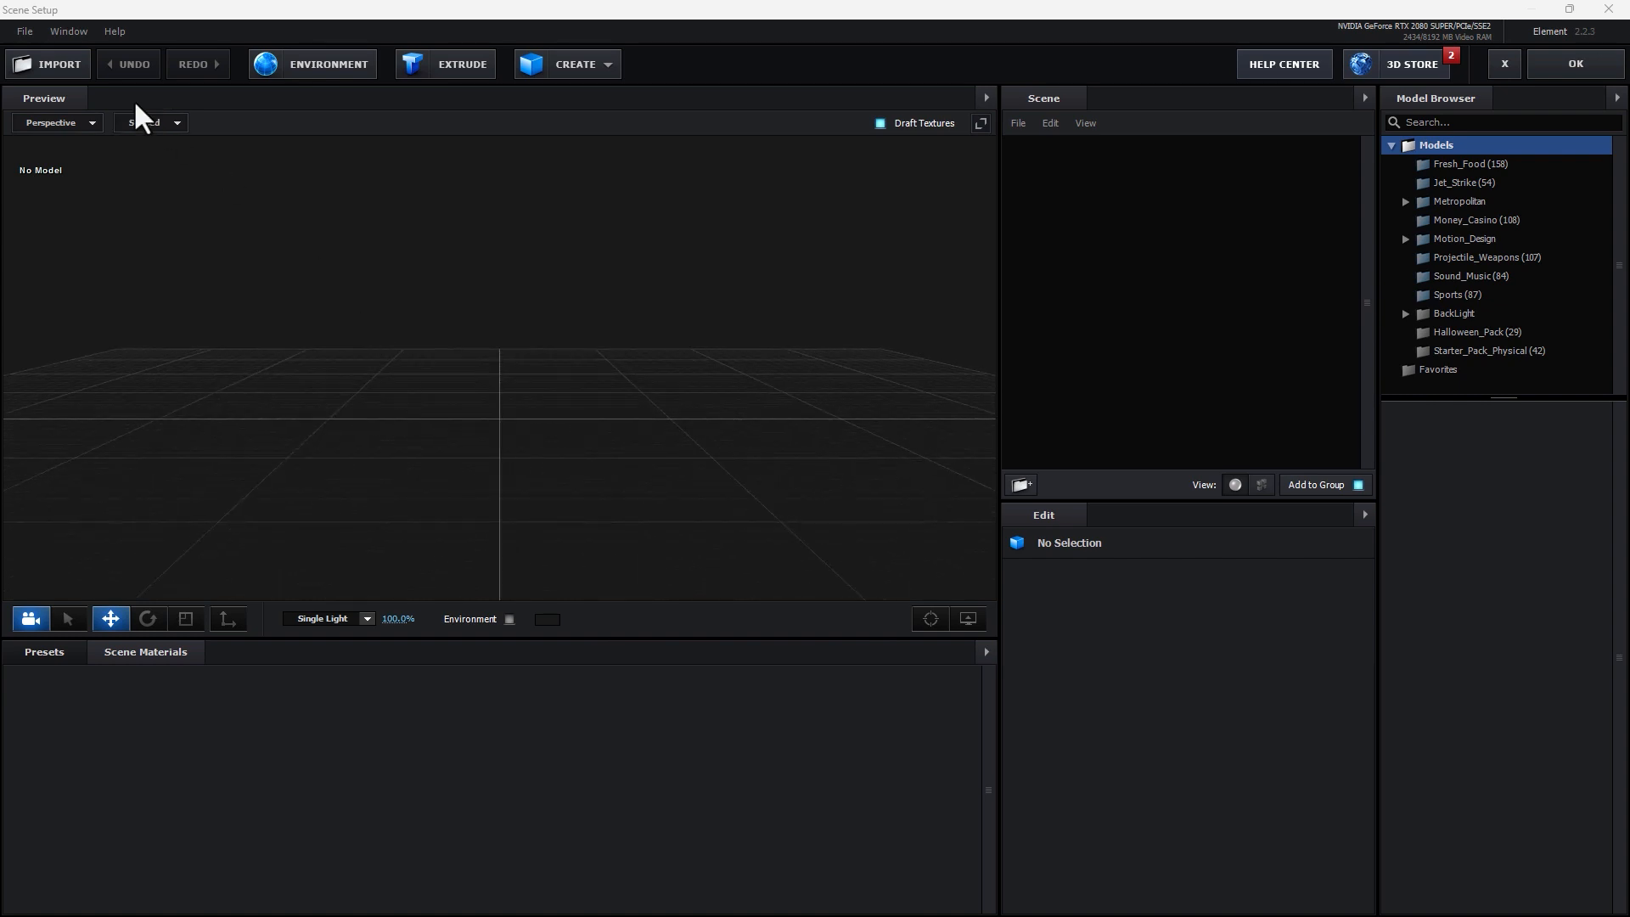
# Step: Open S24 Ultra.obj from the desktop's Galaxy S24 Ultra/3D Modell folder for import into the Element scene
pyautogui.click(64, 78)
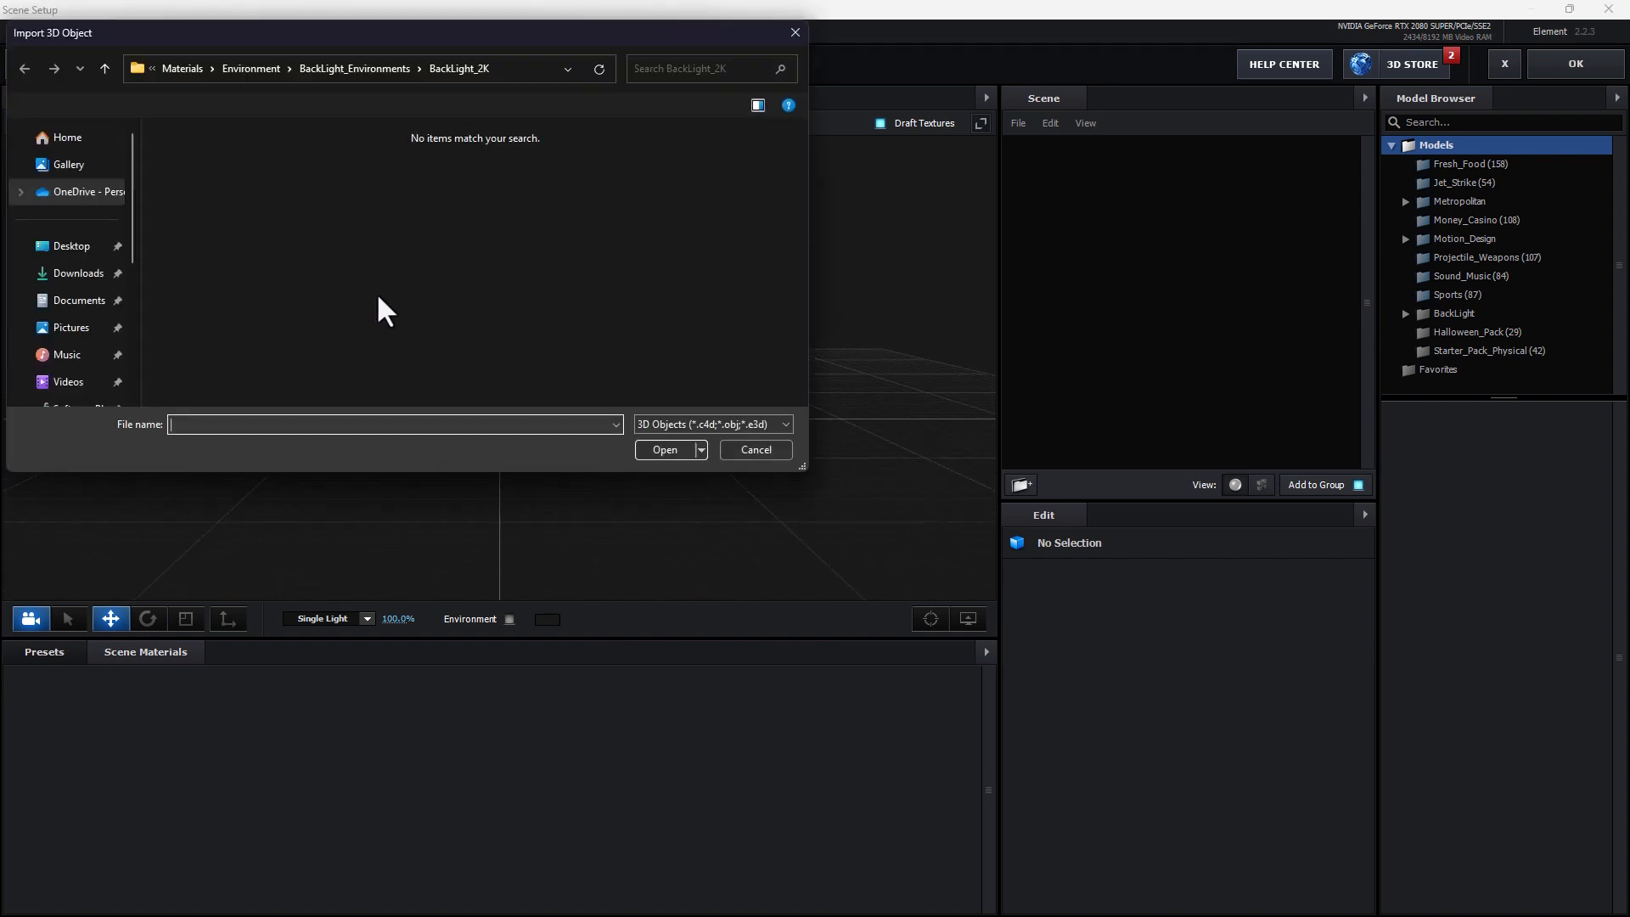
pyautogui.click(71, 245)
pyautogui.doubleClick(198, 204)
pyautogui.doubleClick(220, 190)
pyautogui.click(222, 157)
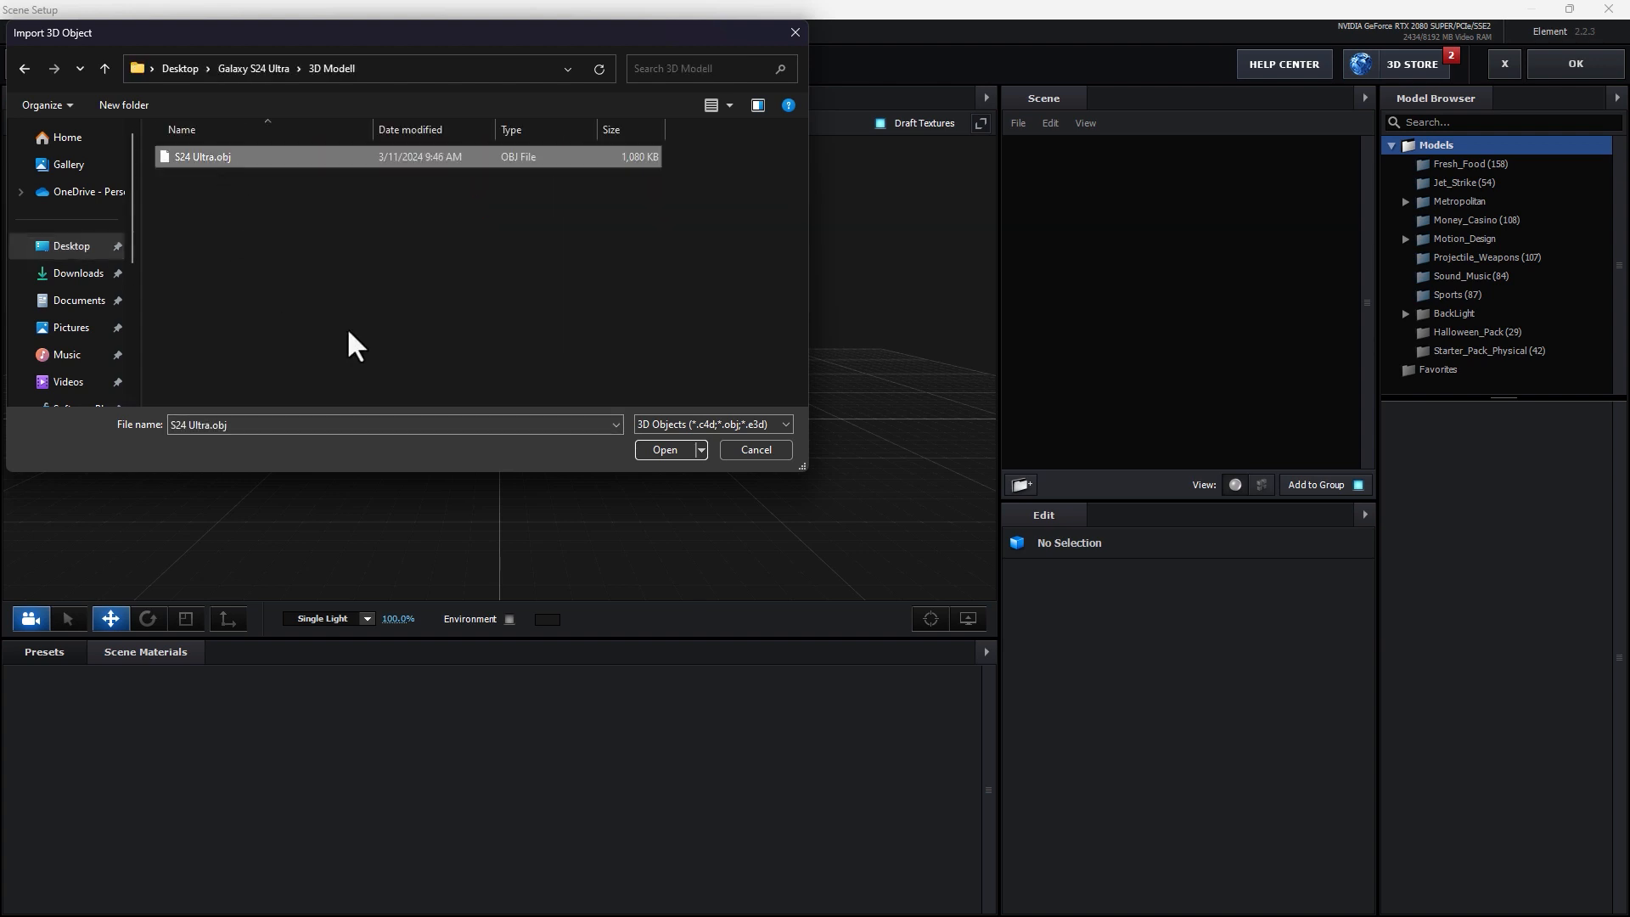
pyautogui.click(671, 457)
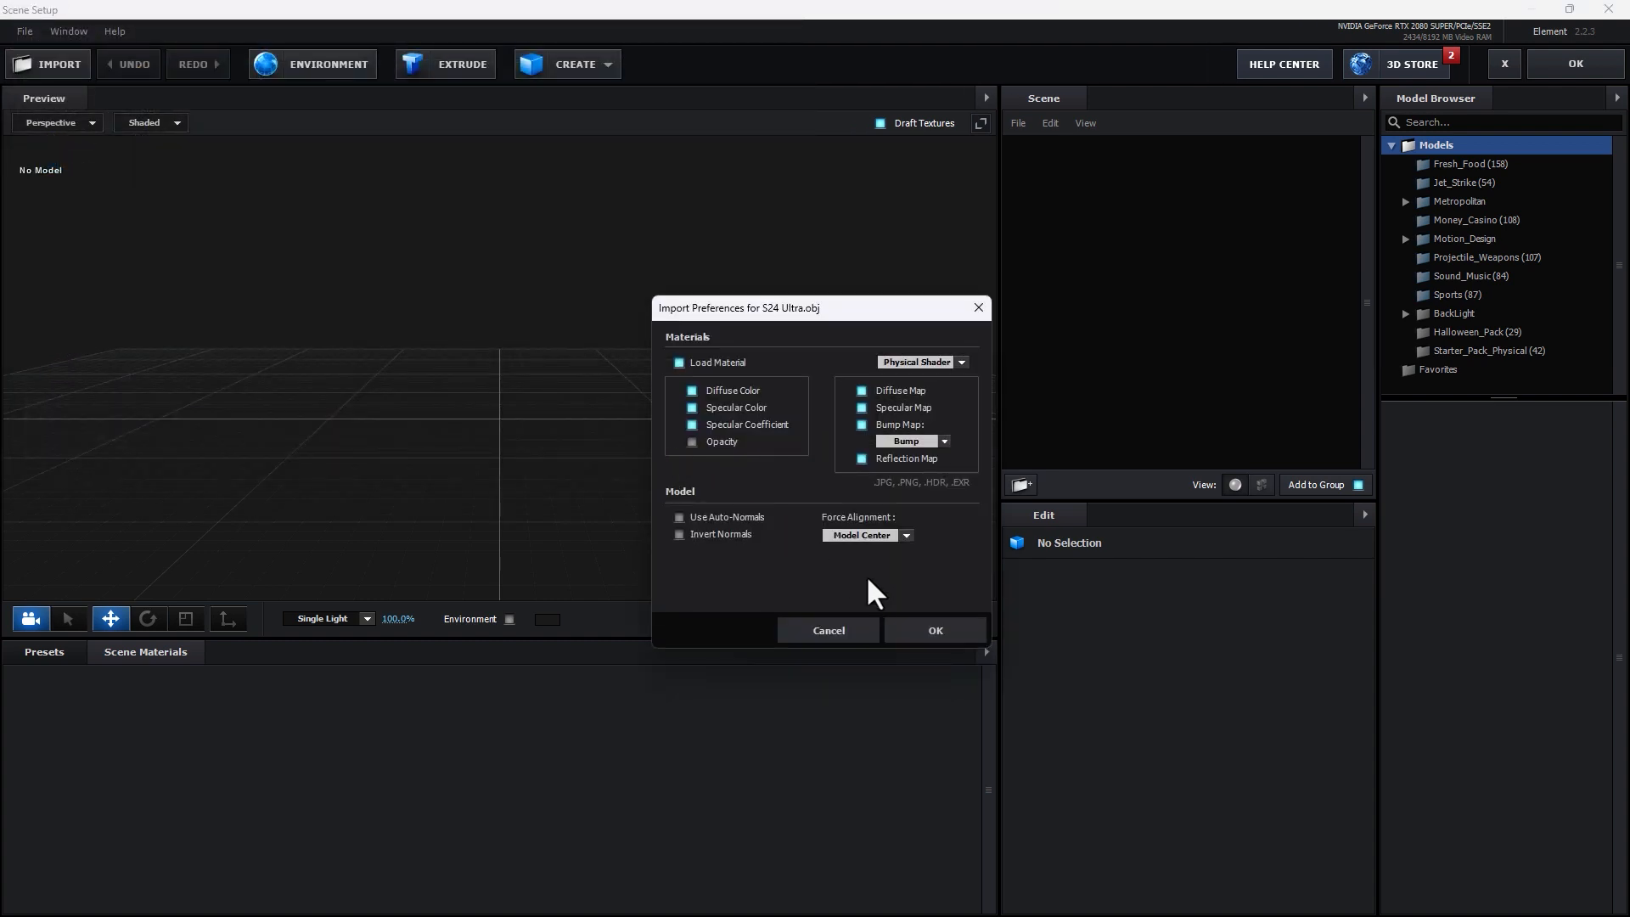
# Step: Enable Use Auto-Normals in the import preferences, import the model, and accept the texture downscaling
pyautogui.moveTo(807, 318); pyautogui.dragTo(701, 218)
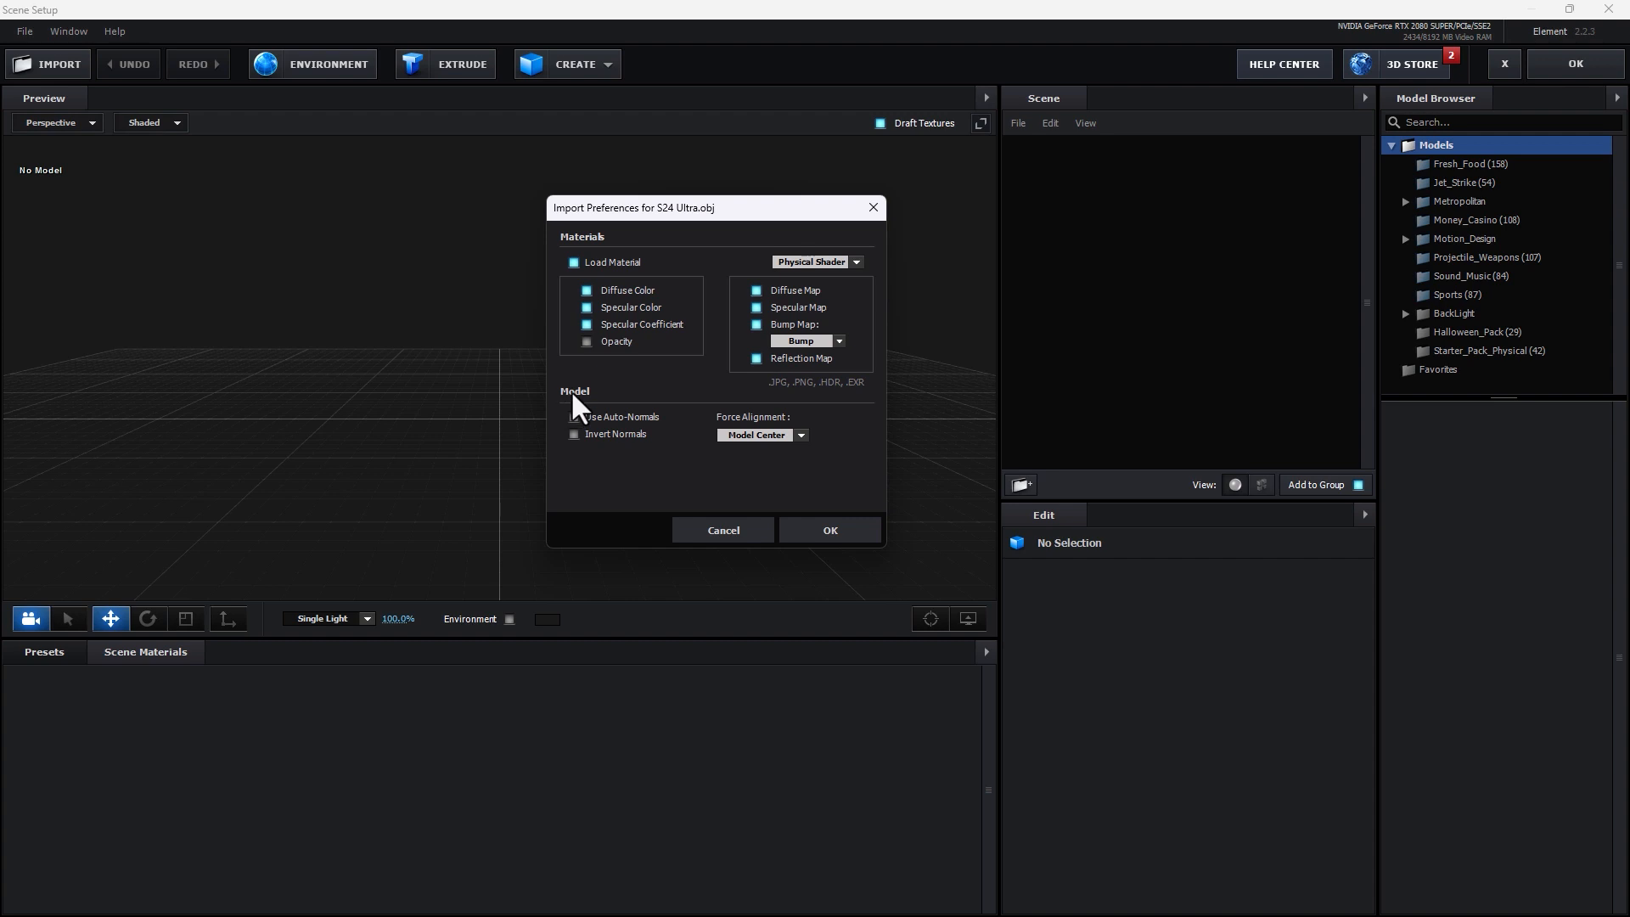
pyautogui.click(576, 418)
pyautogui.click(853, 532)
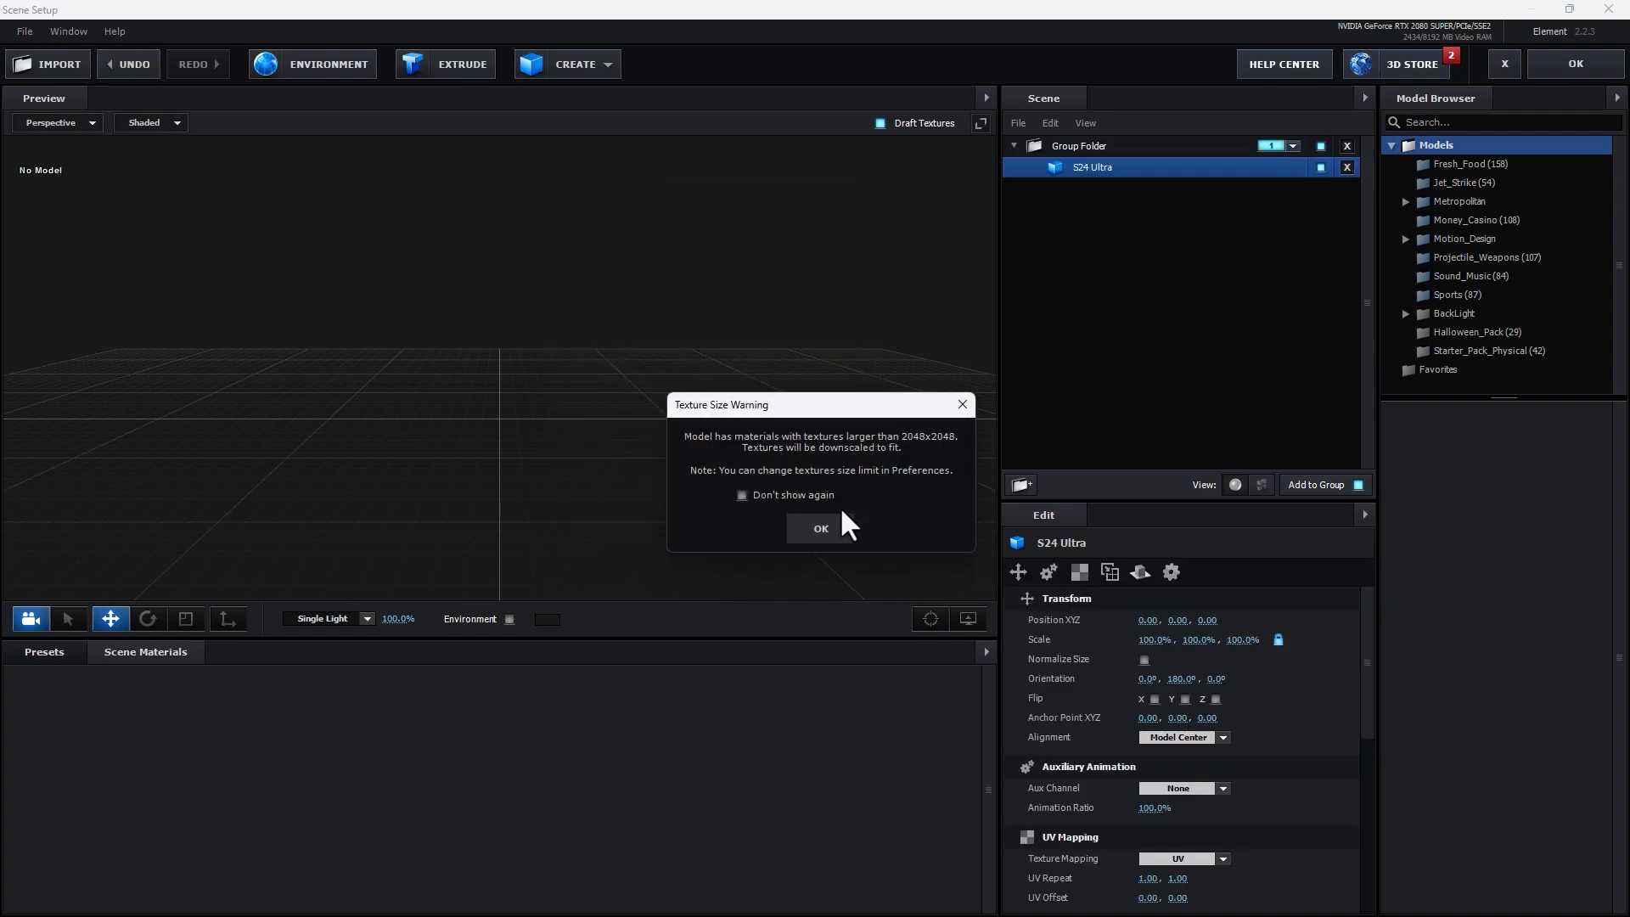
pyautogui.click(833, 538)
# Step: Scale the phone model up uniformly to about 676% and raise it to about 0.70 on the Y axis
pyautogui.moveTo(665, 509); pyautogui.dragTo(538, 568)
pyautogui.click(186, 619)
pyautogui.moveTo(501, 411); pyautogui.dragTo(594, 216)
pyautogui.click(110, 619)
pyautogui.moveTo(498, 346); pyautogui.dragTo(533, 226)
pyautogui.moveTo(644, 396); pyautogui.dragTo(749, 488)
pyautogui.scroll(3, 590, 469)
pyautogui.scroll(2, 601, 520)
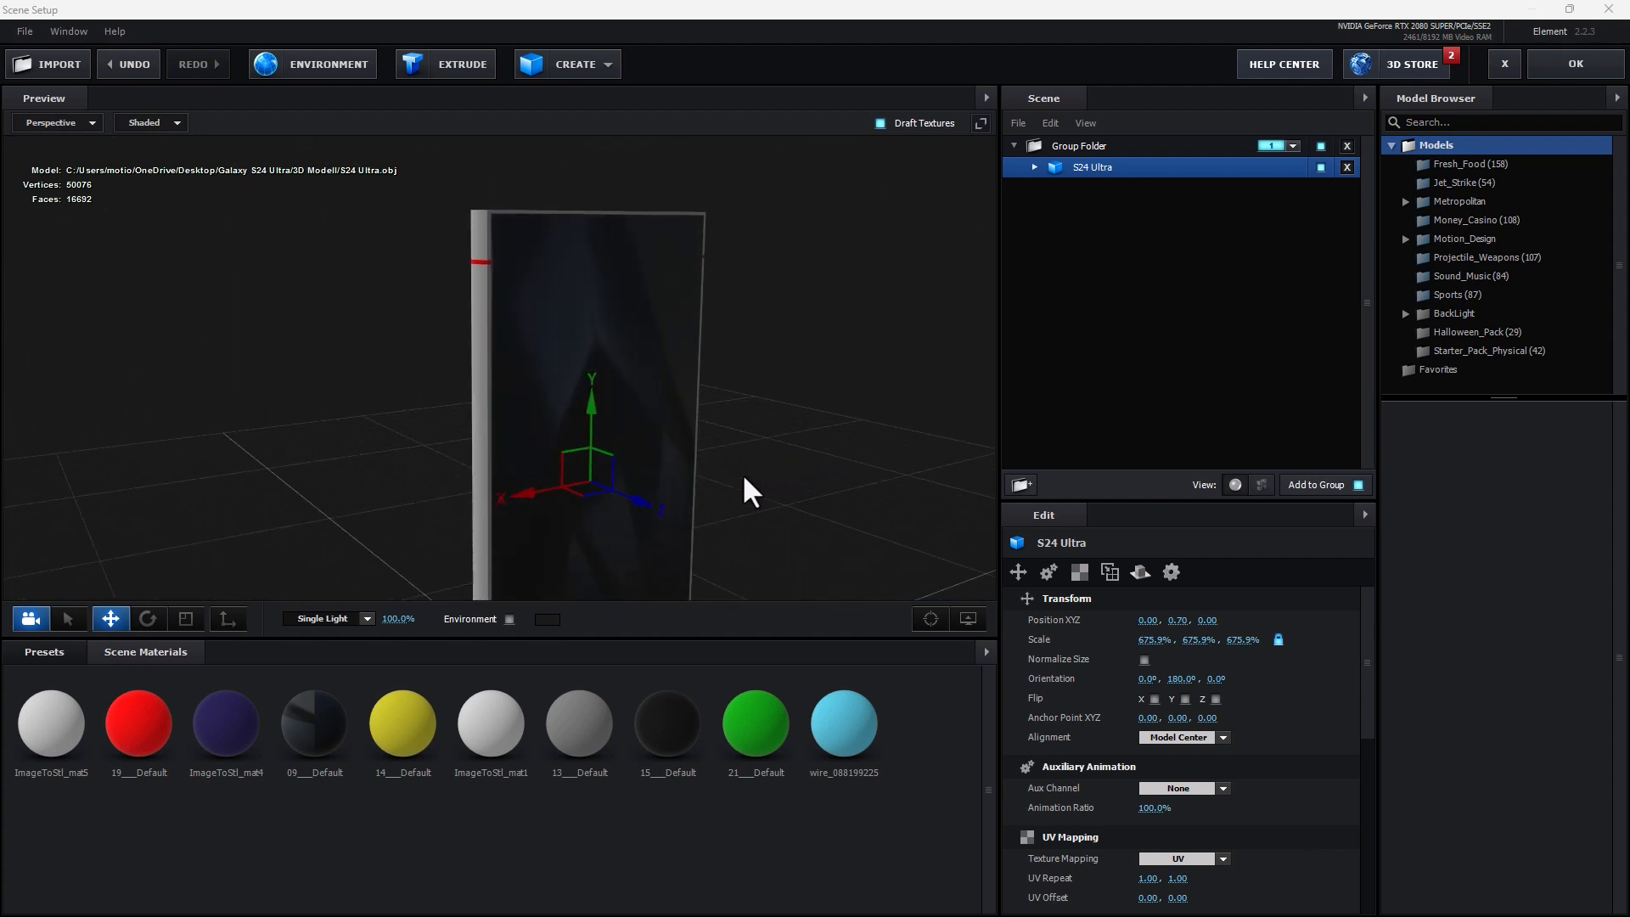
# Step: Identify the part using ImageToStl_mat5 by toggling its visibility, and replace that material with the Physical preset Black_Gloss
pyautogui.click(1034, 168)
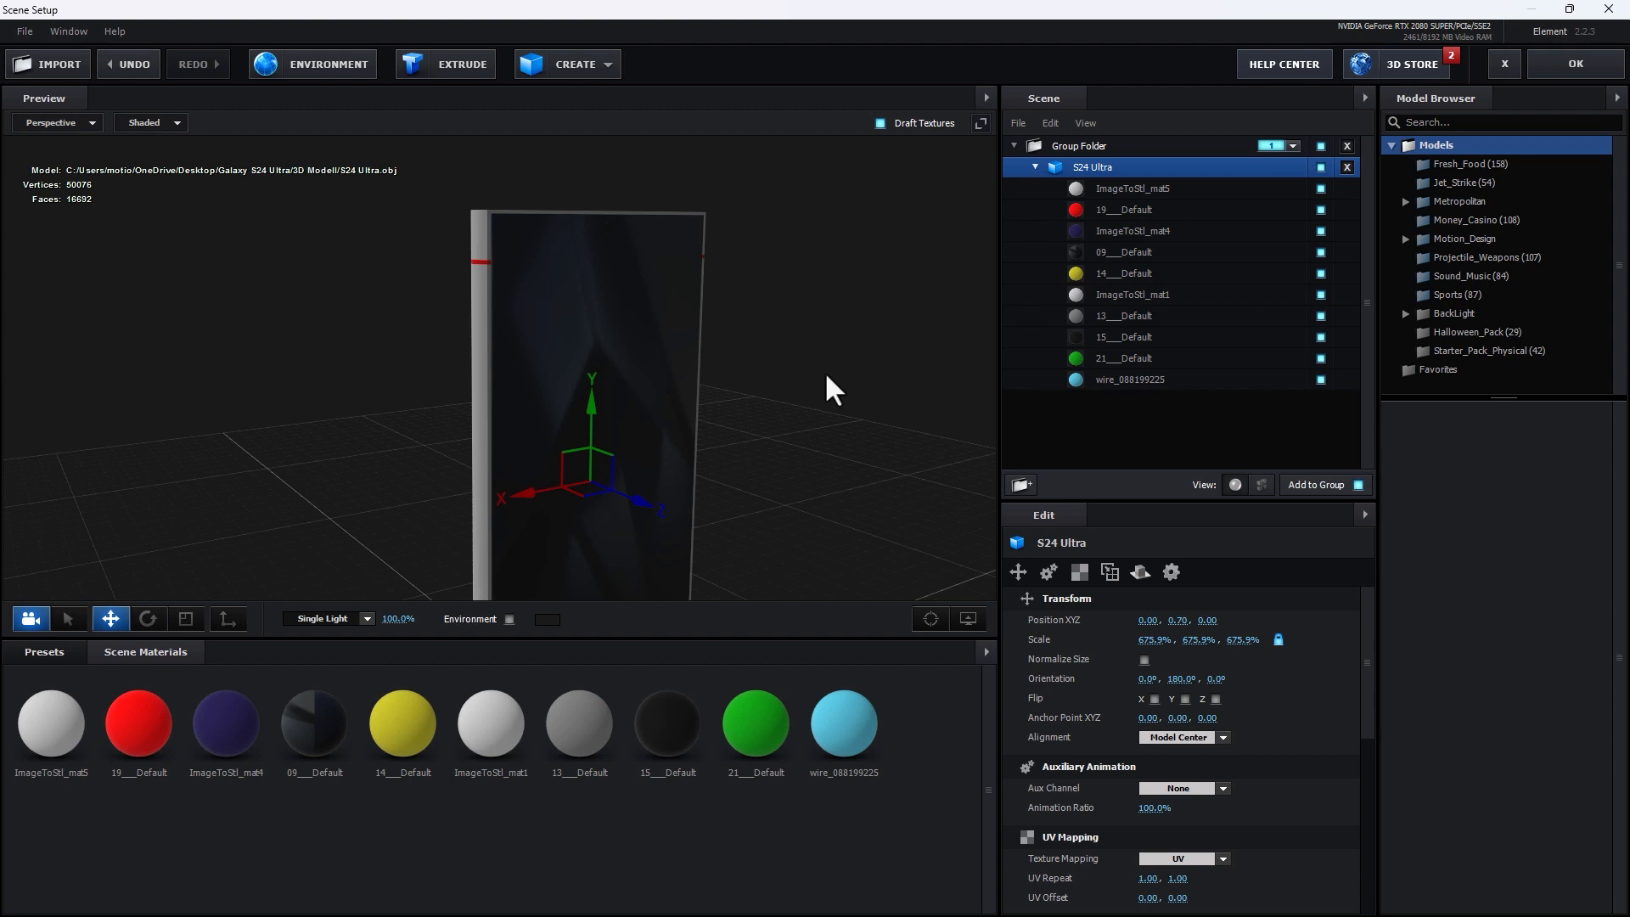
pyautogui.click(1226, 188)
pyautogui.click(1320, 189)
pyautogui.click(1320, 190)
pyautogui.moveTo(921, 316)
pyautogui.mouseDown()
pyautogui.moveTo(888, 322)
pyautogui.moveTo(902, 317)
pyautogui.mouseUp()
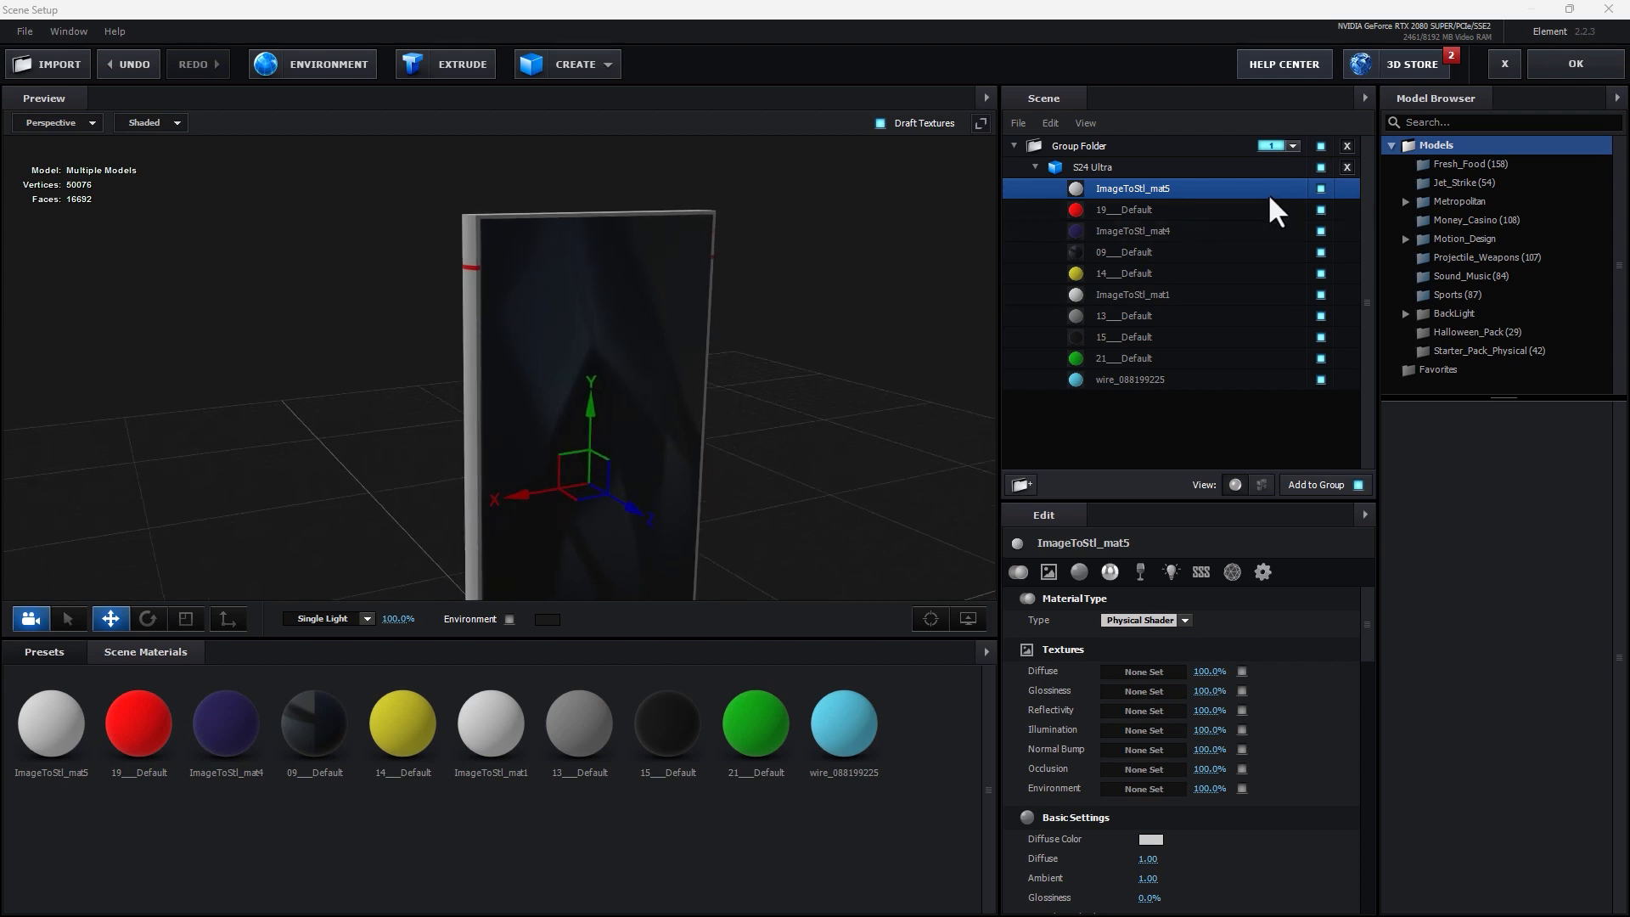
pyautogui.click(1320, 188)
pyautogui.click(1320, 188)
pyautogui.click(43, 649)
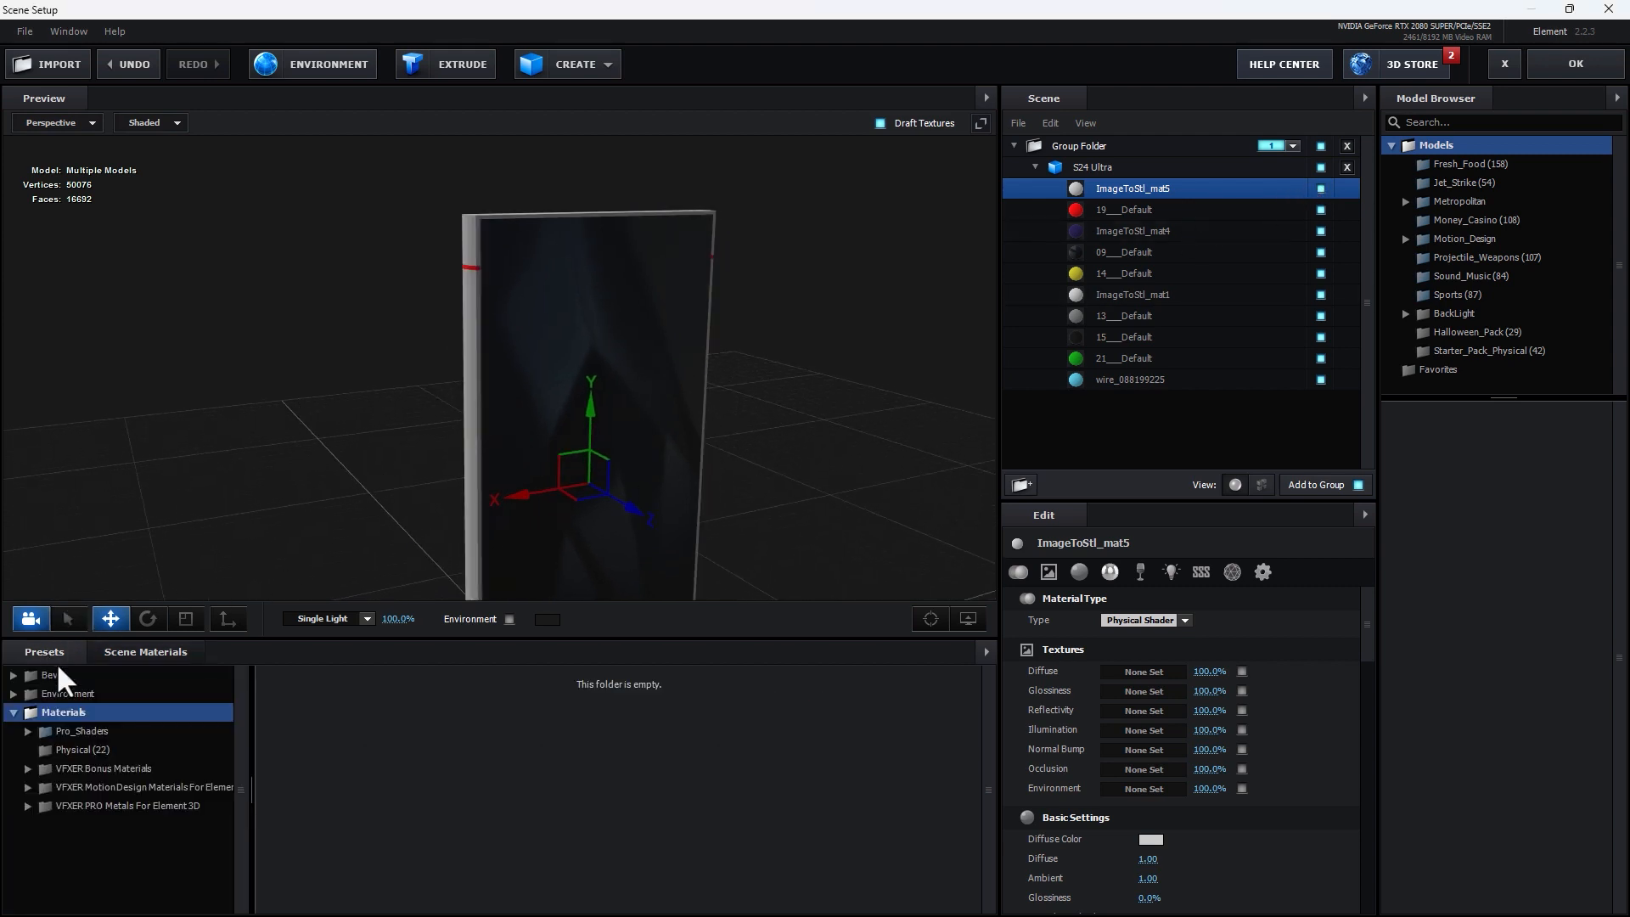
pyautogui.click(71, 748)
pyautogui.moveTo(307, 730); pyautogui.dragTo(1165, 189)
# Step: Replace the red 19___Default material with Chrome and the back cover's ImageToStl_mat4 with Black_Gloss
pyautogui.moveTo(925, 365); pyautogui.dragTo(901, 389)
pyautogui.click(1183, 209)
pyautogui.click(1321, 209)
pyautogui.moveTo(709, 375); pyautogui.dragTo(894, 396)
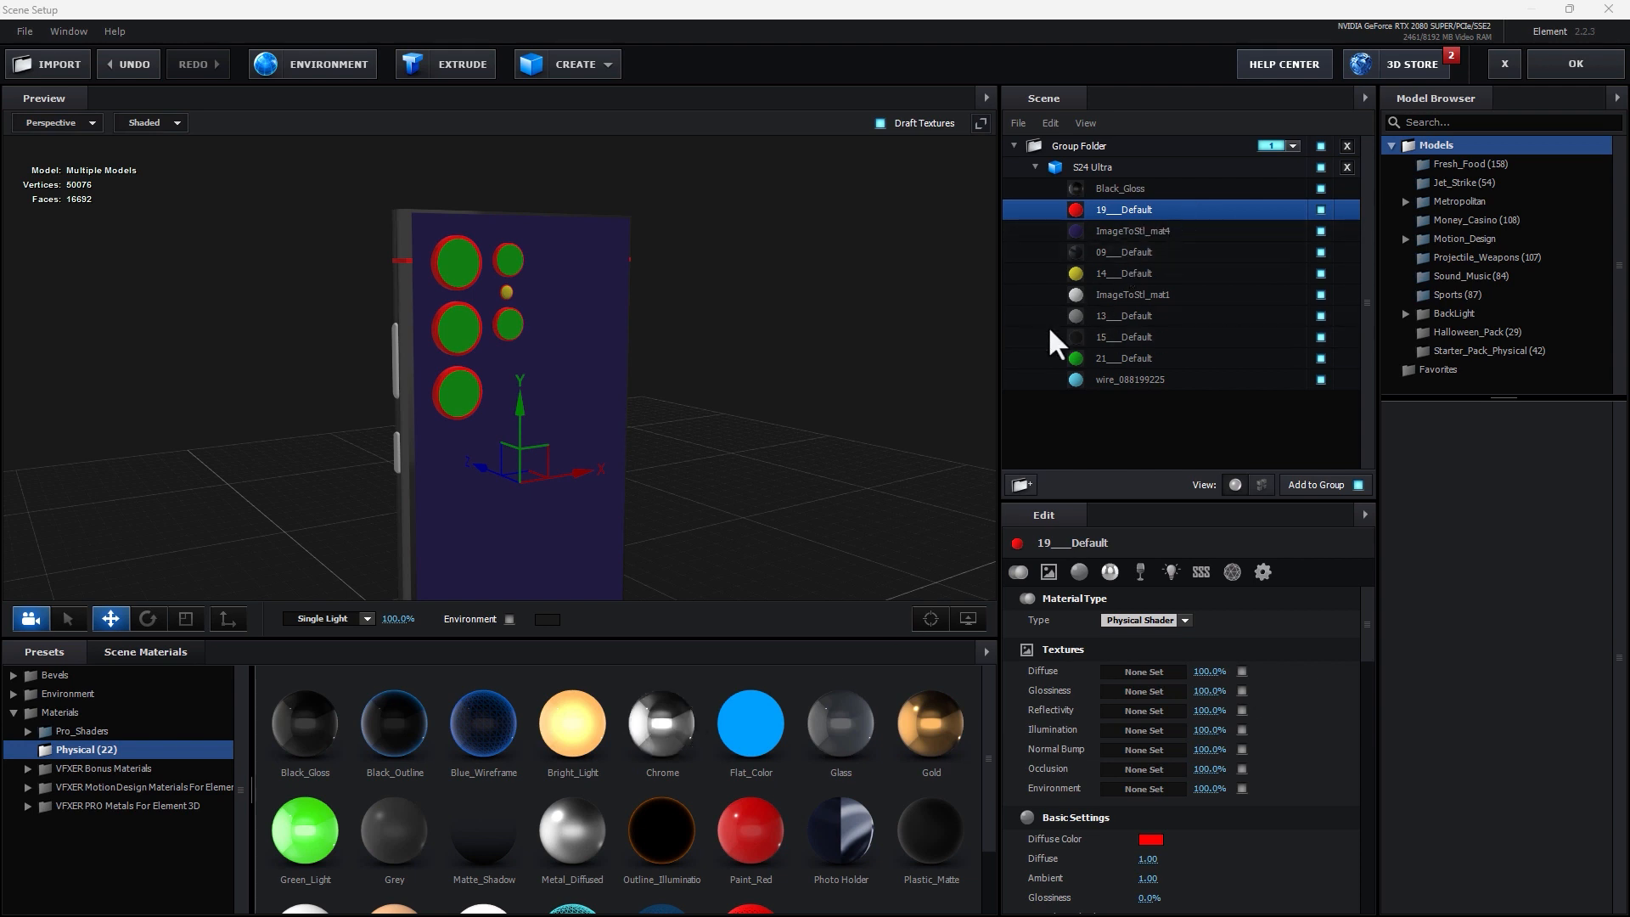
pyautogui.moveTo(1095, 374); pyautogui.dragTo(1146, 209)
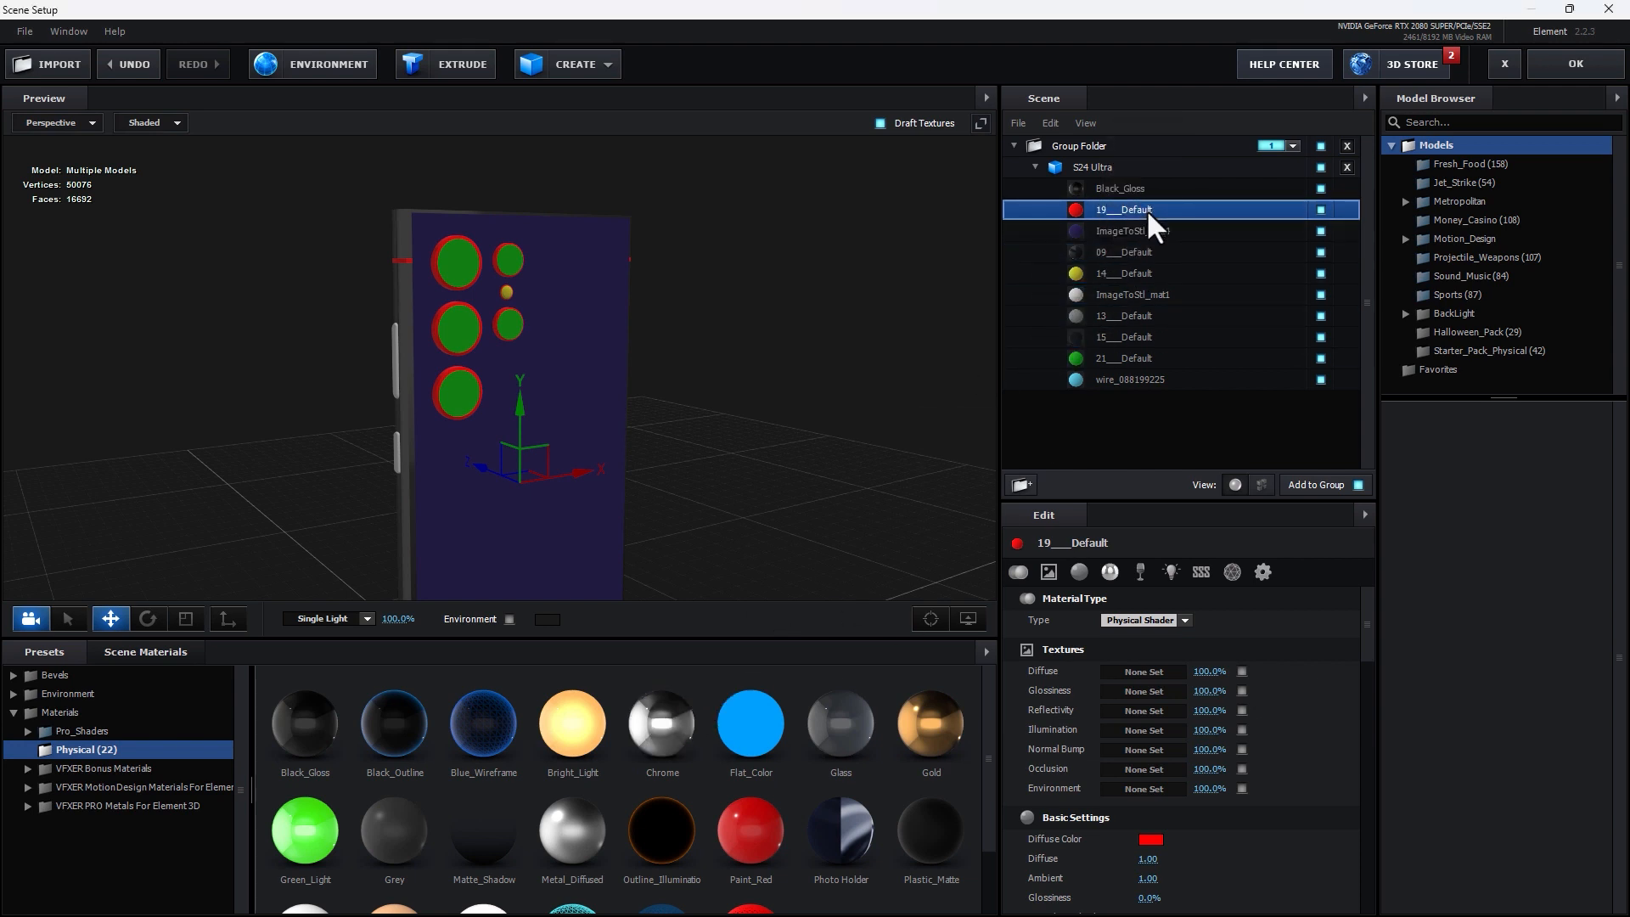
pyautogui.click(1311, 231)
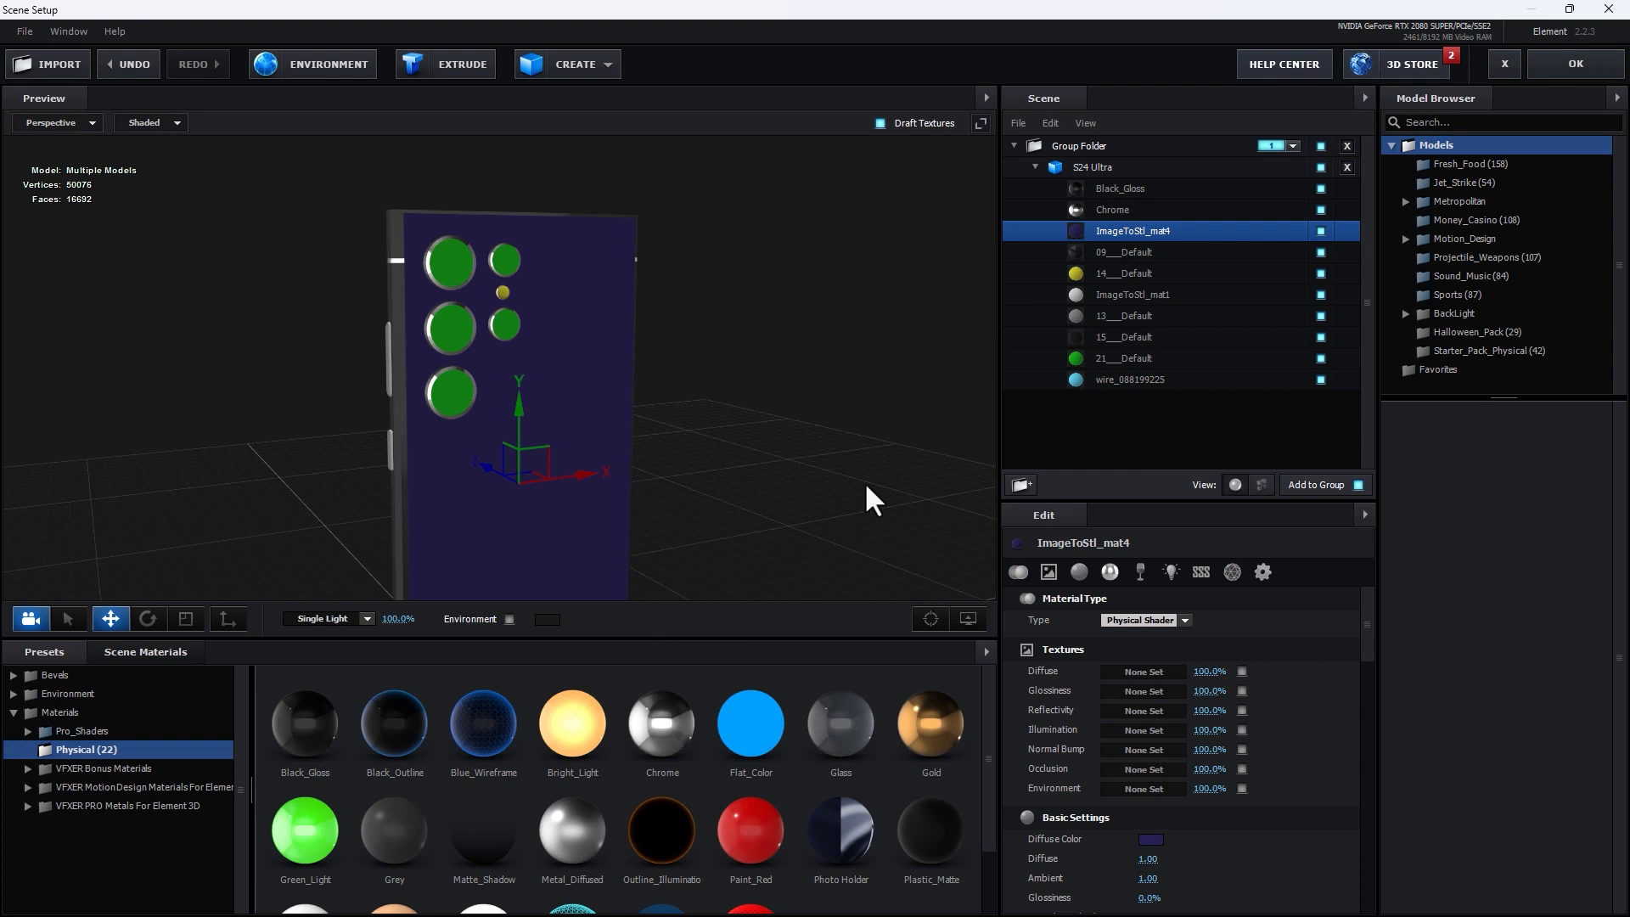
pyautogui.moveTo(295, 747); pyautogui.dragTo(1143, 230)
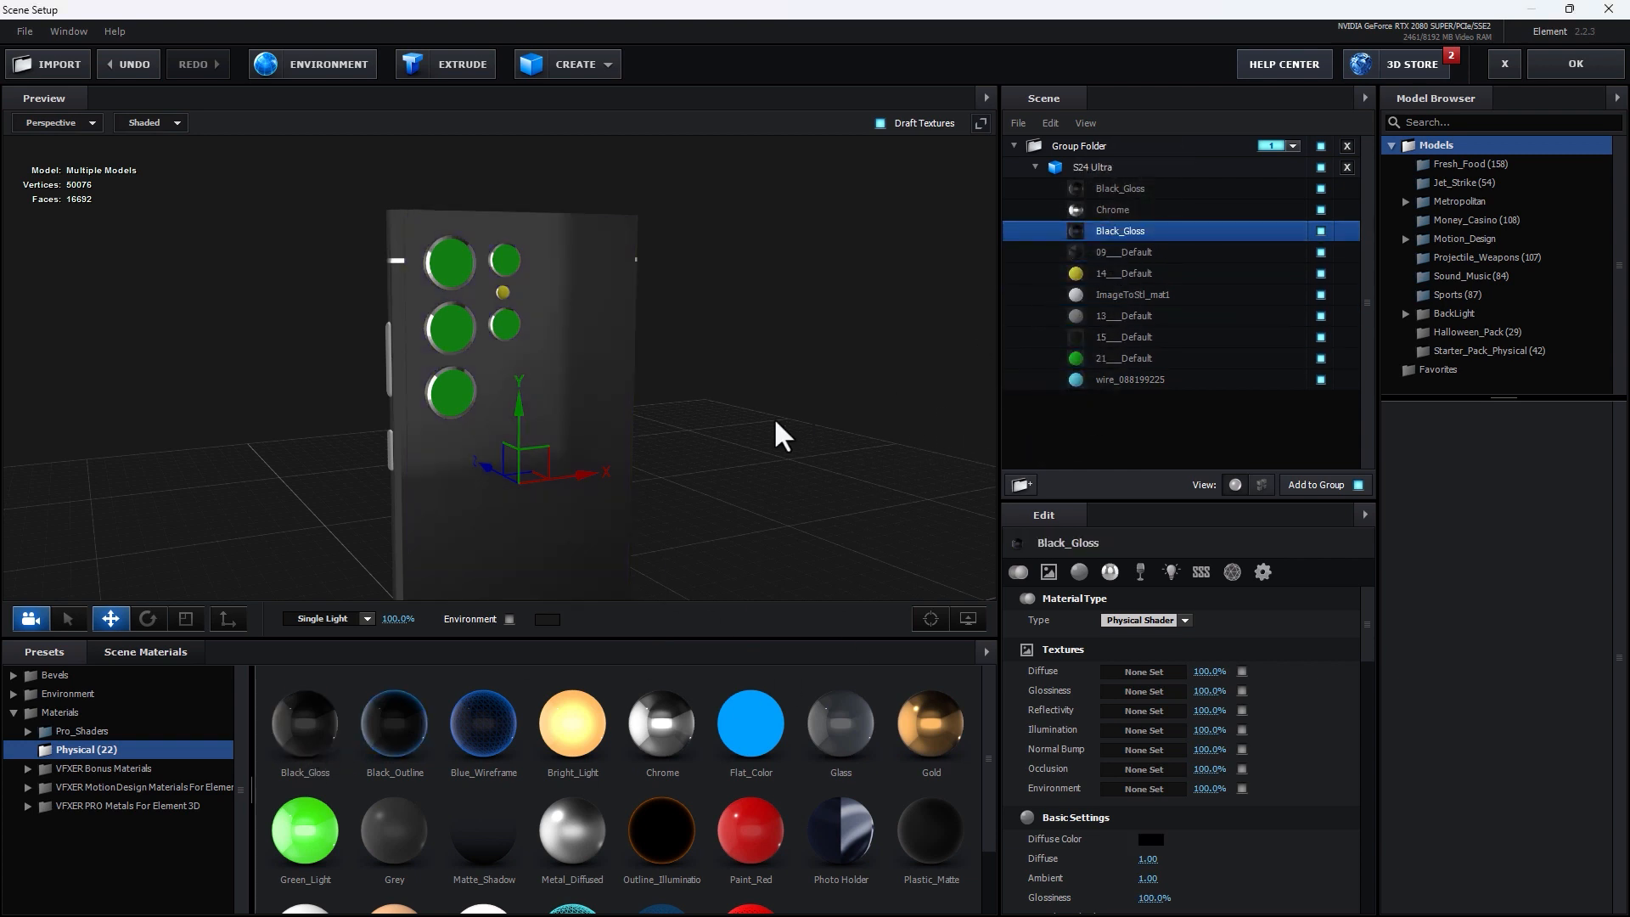
# Step: Identify the part using 09___Default by toggling its visibility, and replace that material with the Physical preset Gold
pyautogui.click(1232, 260)
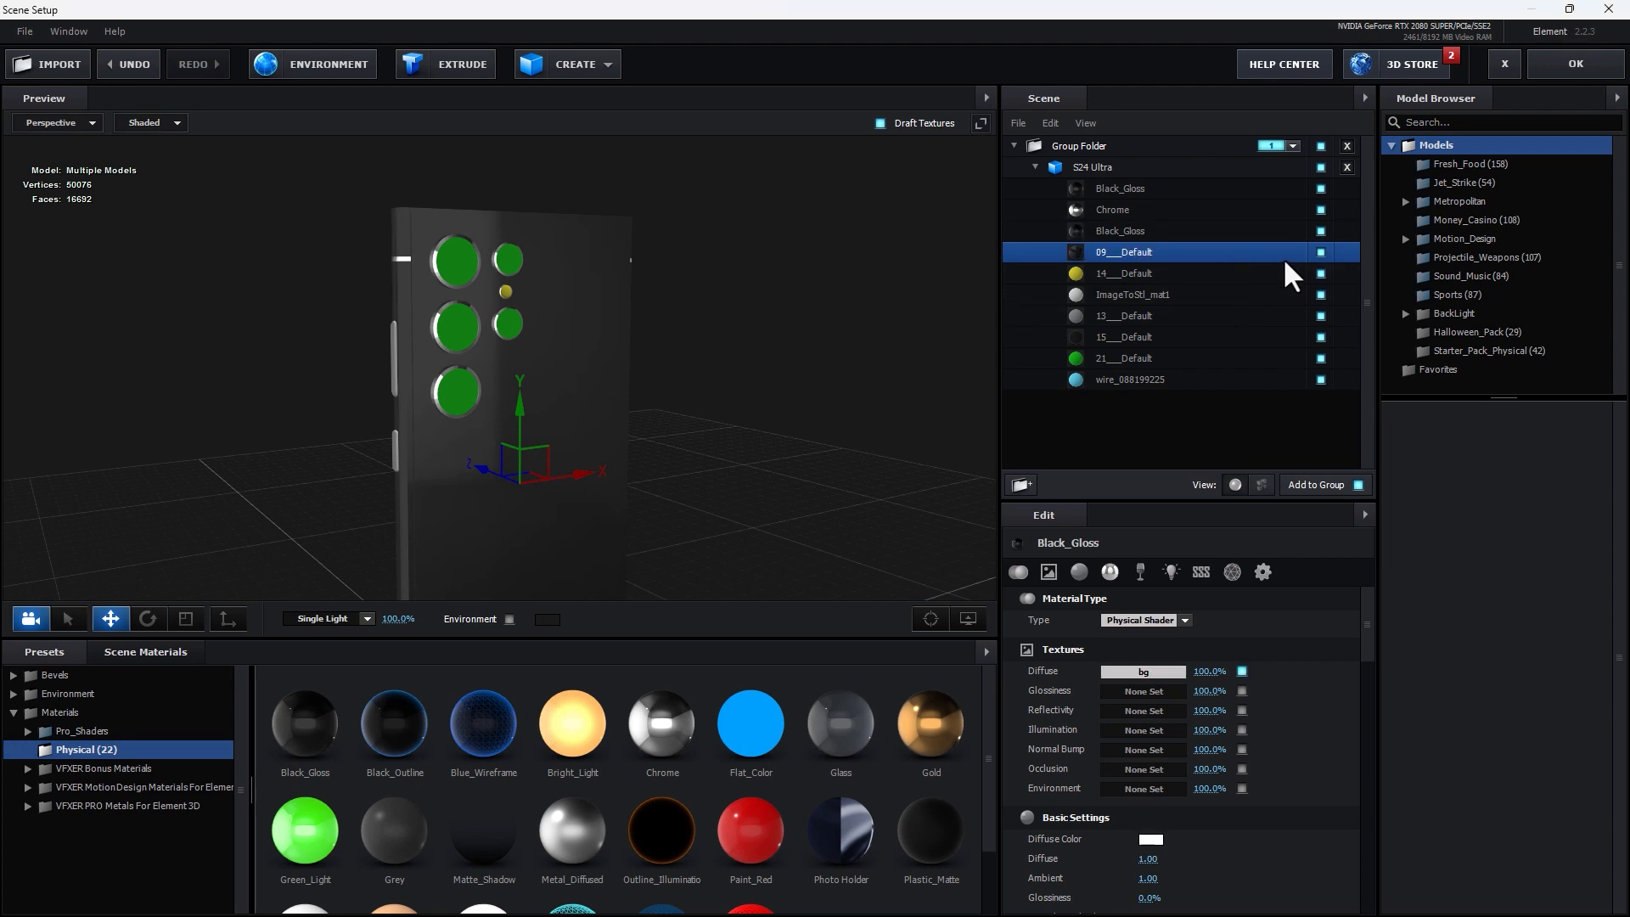
pyautogui.moveTo(896, 424); pyautogui.dragTo(1073, 427)
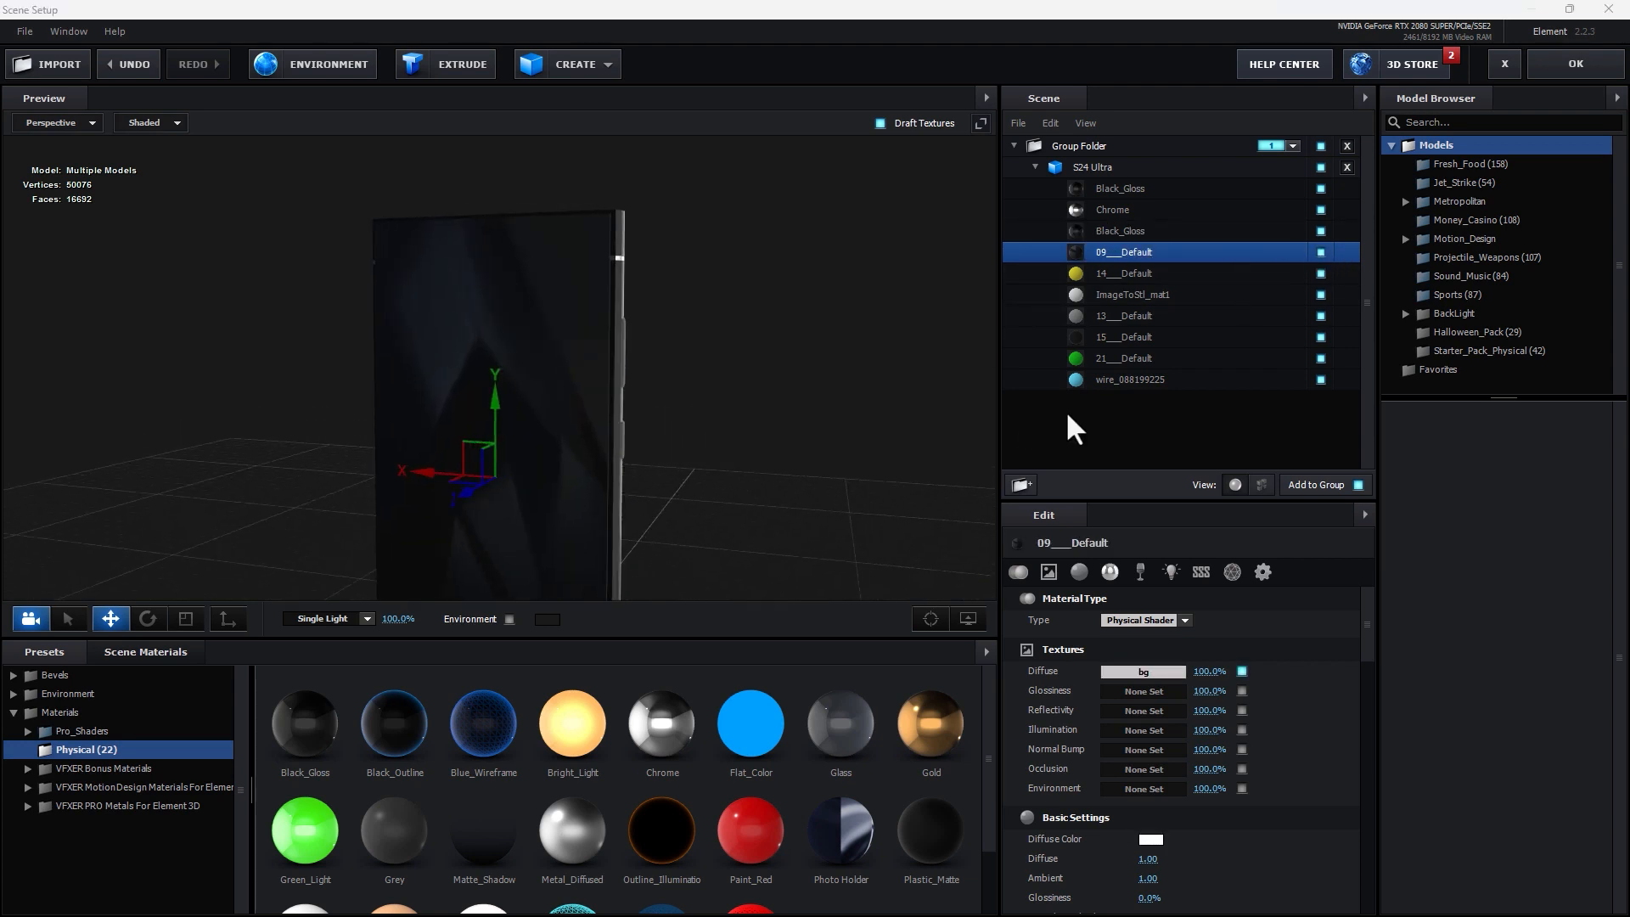
pyautogui.click(1320, 251)
pyautogui.click(1320, 253)
pyautogui.moveTo(946, 456); pyautogui.dragTo(733, 446)
pyautogui.moveTo(930, 722); pyautogui.dragTo(1180, 280)
pyautogui.moveTo(1178, 253); pyautogui.dragTo(1179, 252)
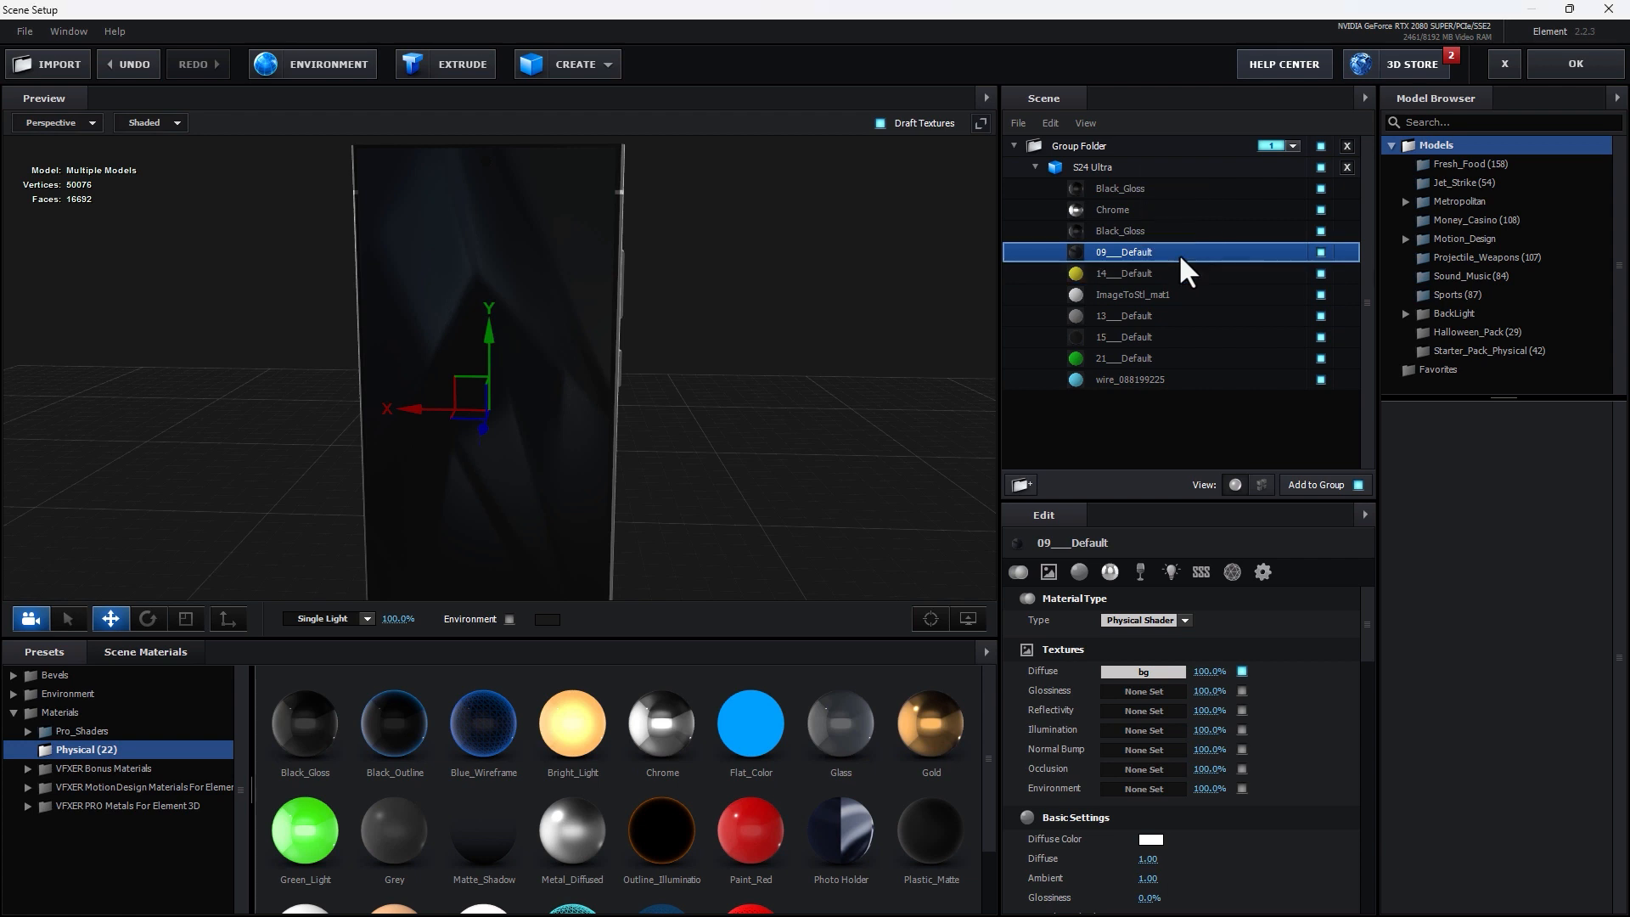
# Step: Load Bg.png from the Galaxy S24 Ultra folder as the screen material's diffuse texture and accept the downscaling
pyautogui.click(1049, 572)
pyautogui.click(1143, 619)
pyautogui.click(1192, 522)
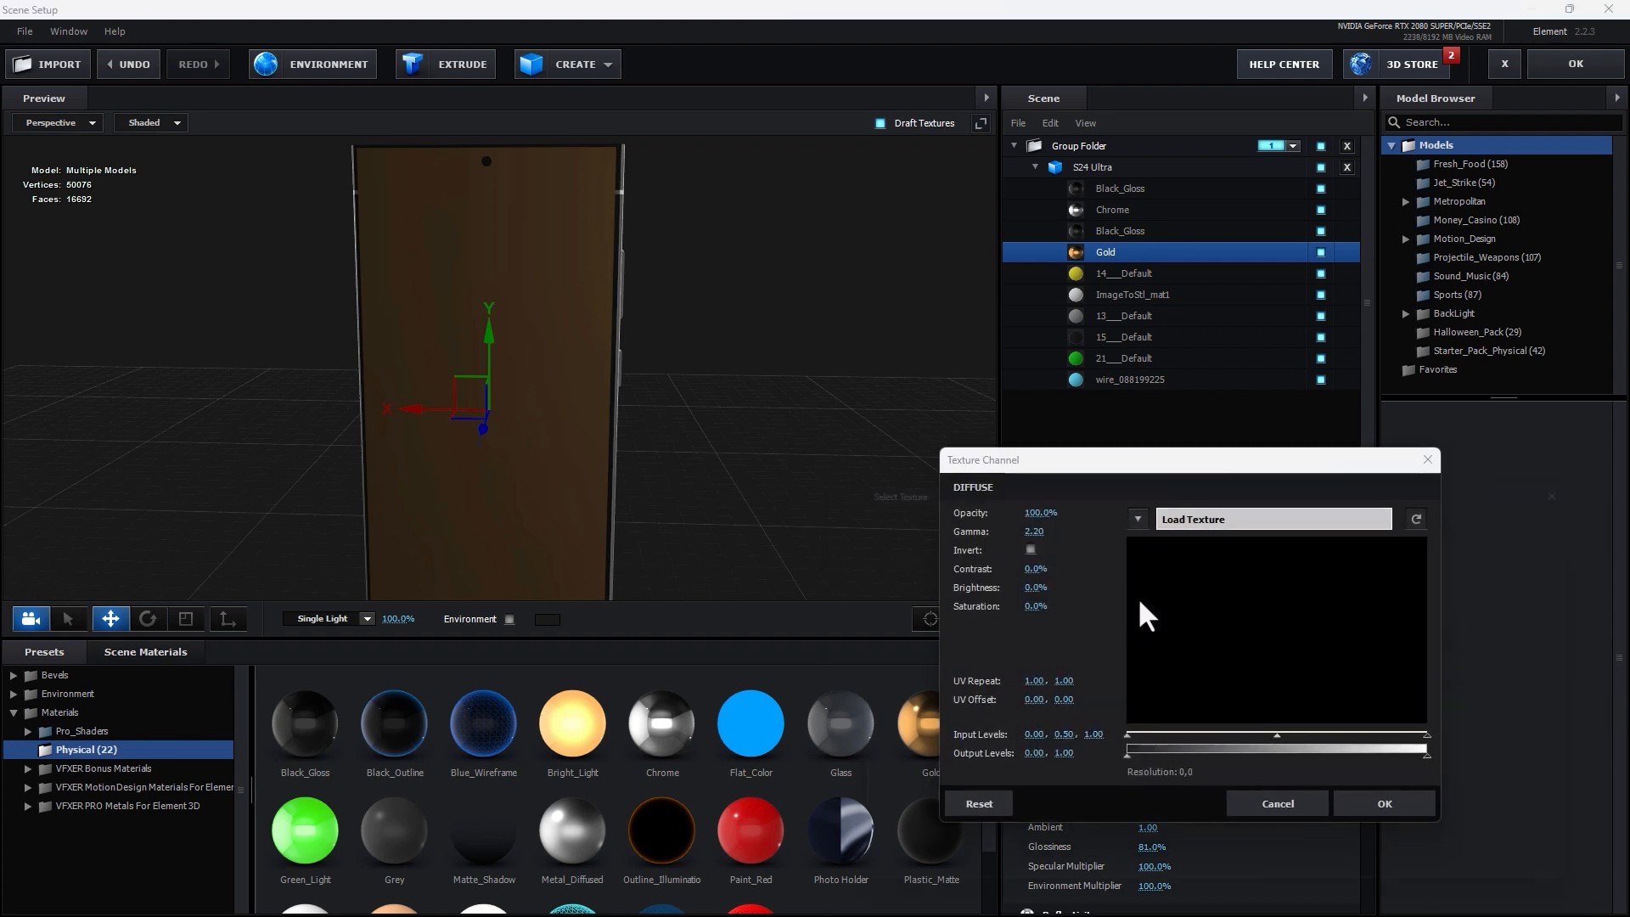
pyautogui.click(890, 688)
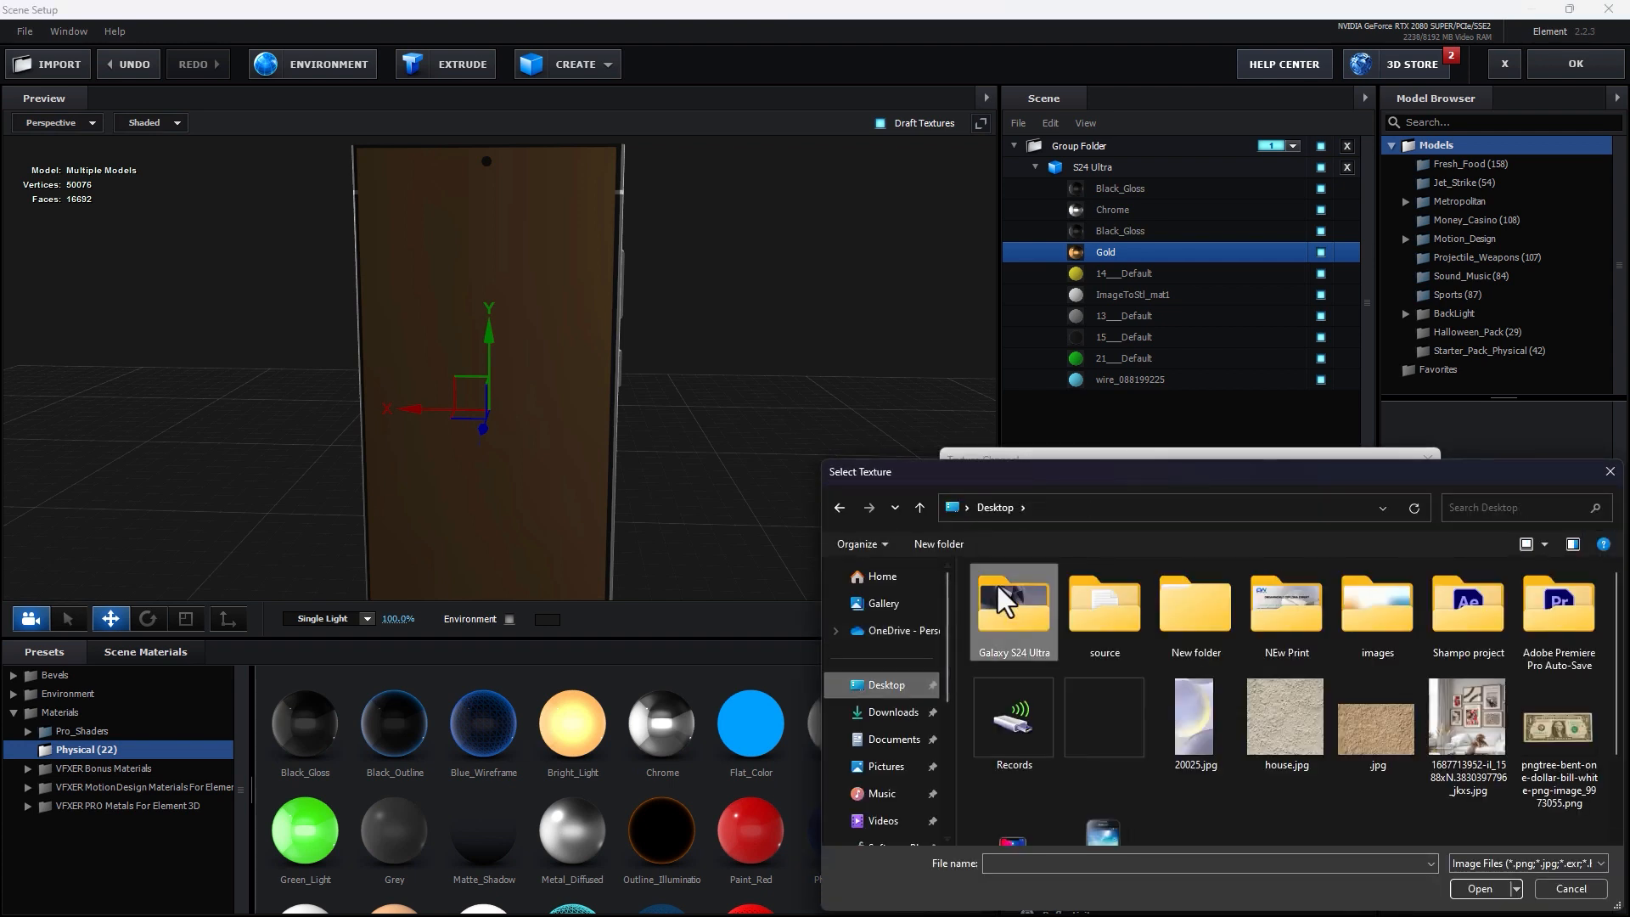
pyautogui.doubleClick(996, 586)
pyautogui.doubleClick(1103, 599)
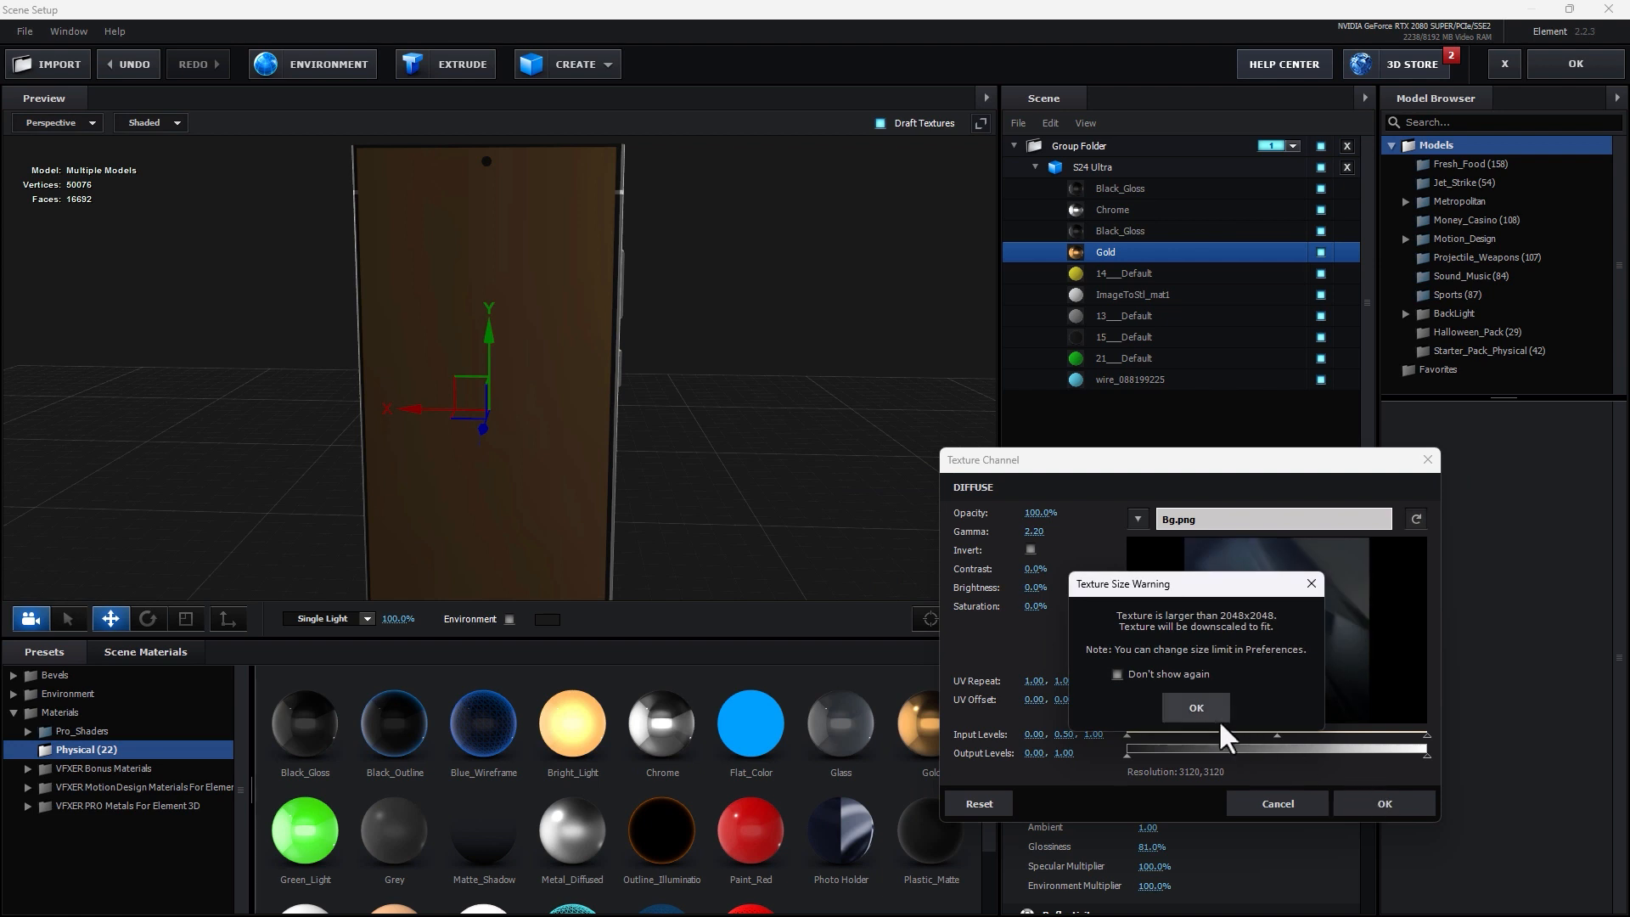
pyautogui.click(1202, 708)
pyautogui.click(1382, 803)
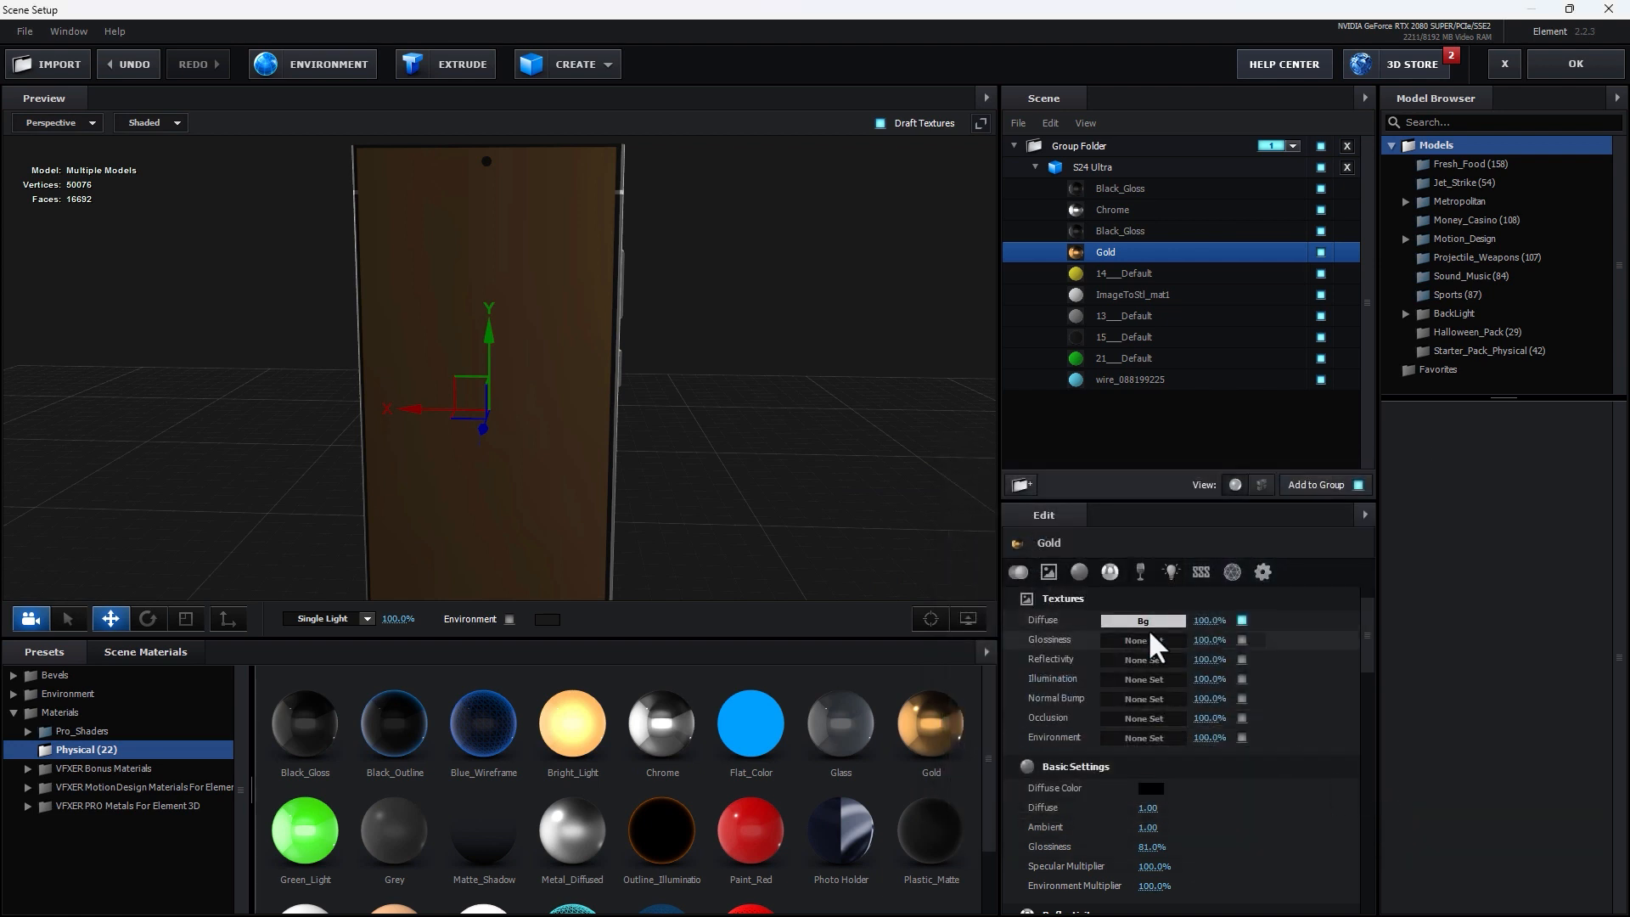
# Step: Give the screen material a white diffuse color, a black reflectivity color, diffuse 4.15 and ambient 4.59
pyautogui.click(1158, 791)
pyautogui.moveTo(1157, 786); pyautogui.dragTo(1000, 664)
pyautogui.click(1302, 896)
pyautogui.scroll(-3, 1299, 824)
pyautogui.click(1156, 819)
pyautogui.moveTo(1156, 818); pyautogui.dragTo(1203, 891)
pyautogui.click(1273, 883)
pyautogui.moveTo(1153, 691); pyautogui.dragTo(1242, 694)
pyautogui.moveTo(1445, 696); pyautogui.dragTo(1324, 682)
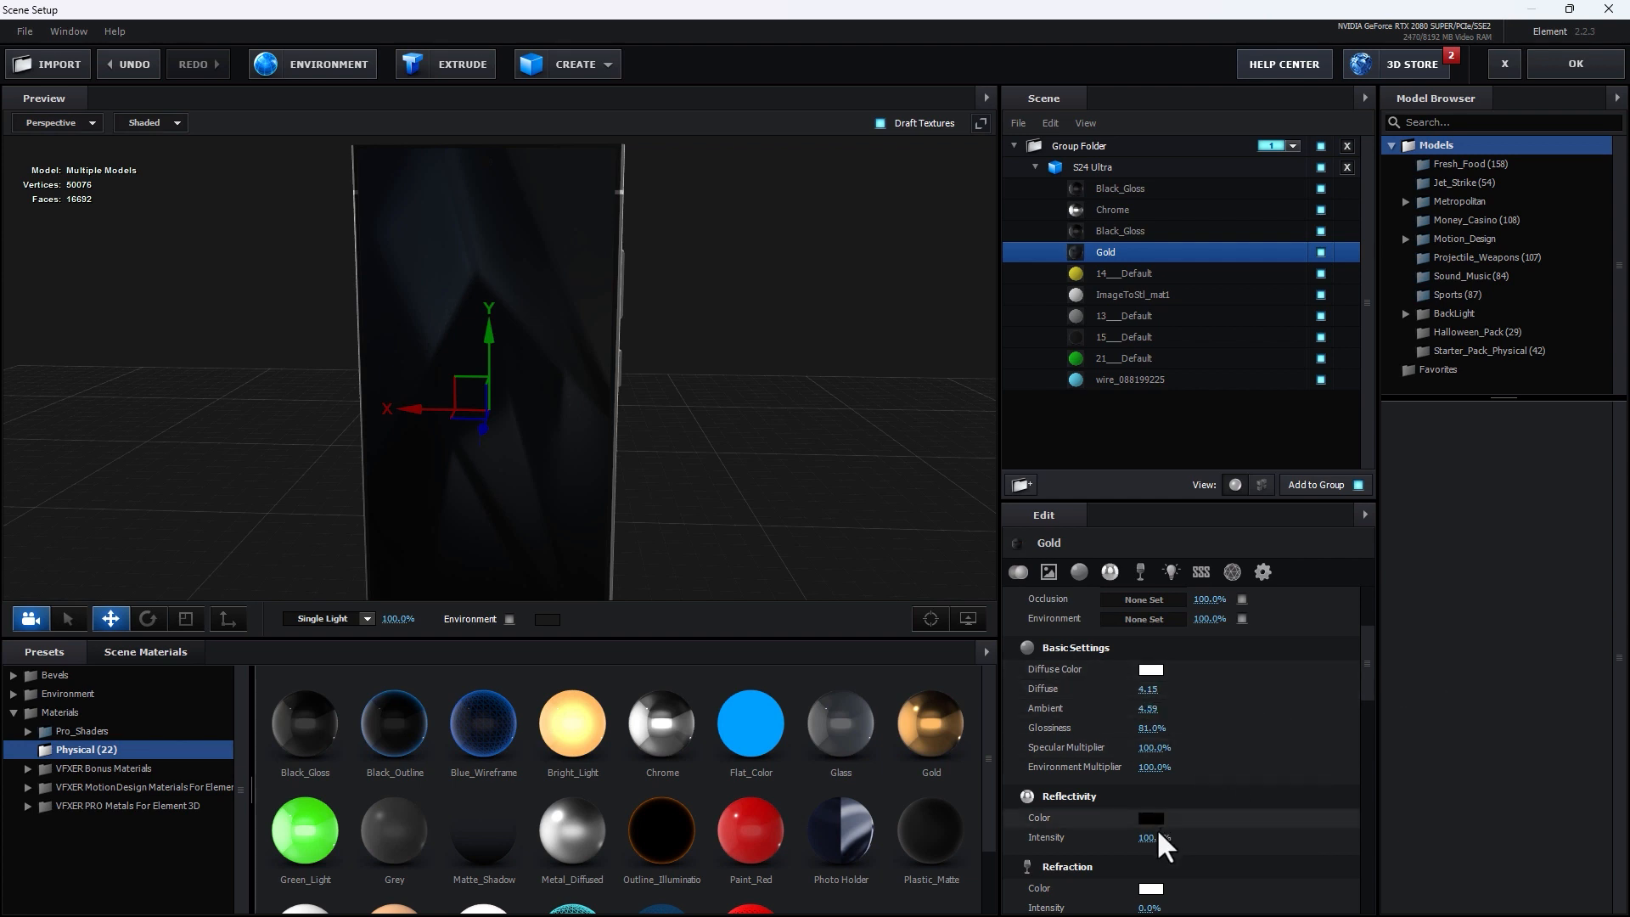
# Step: Set the screen material's refraction intensity to 1.0% and try white as its reflectivity color
pyautogui.scroll(1, 1253, 721)
pyautogui.scroll(-2, 1253, 721)
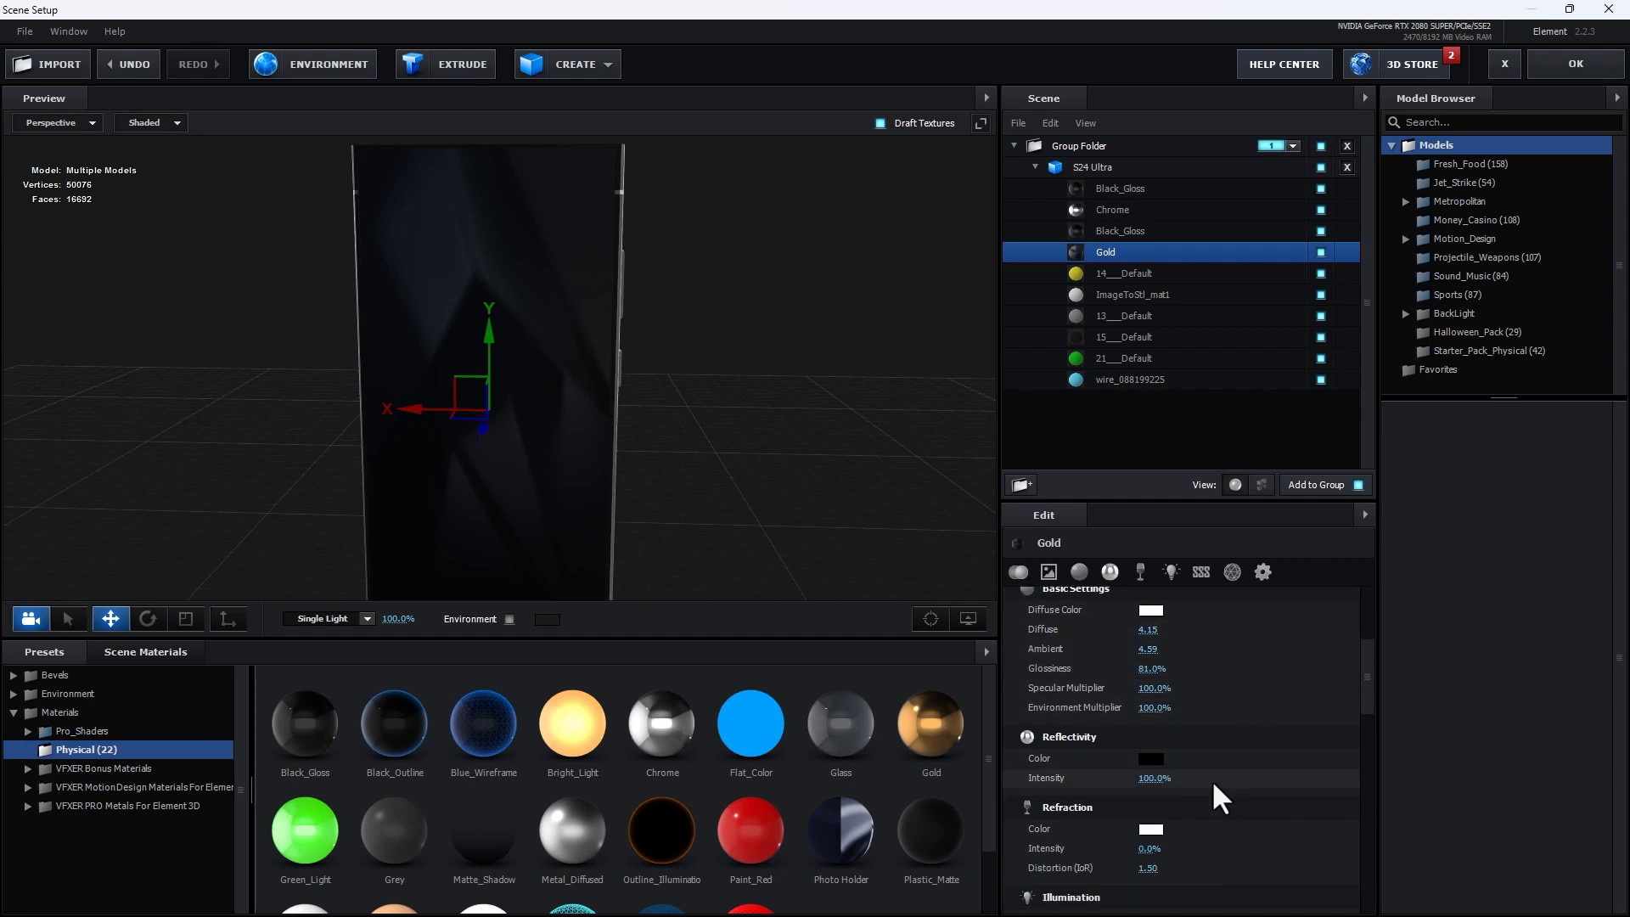
pyautogui.moveTo(1147, 849); pyautogui.dragTo(1138, 849)
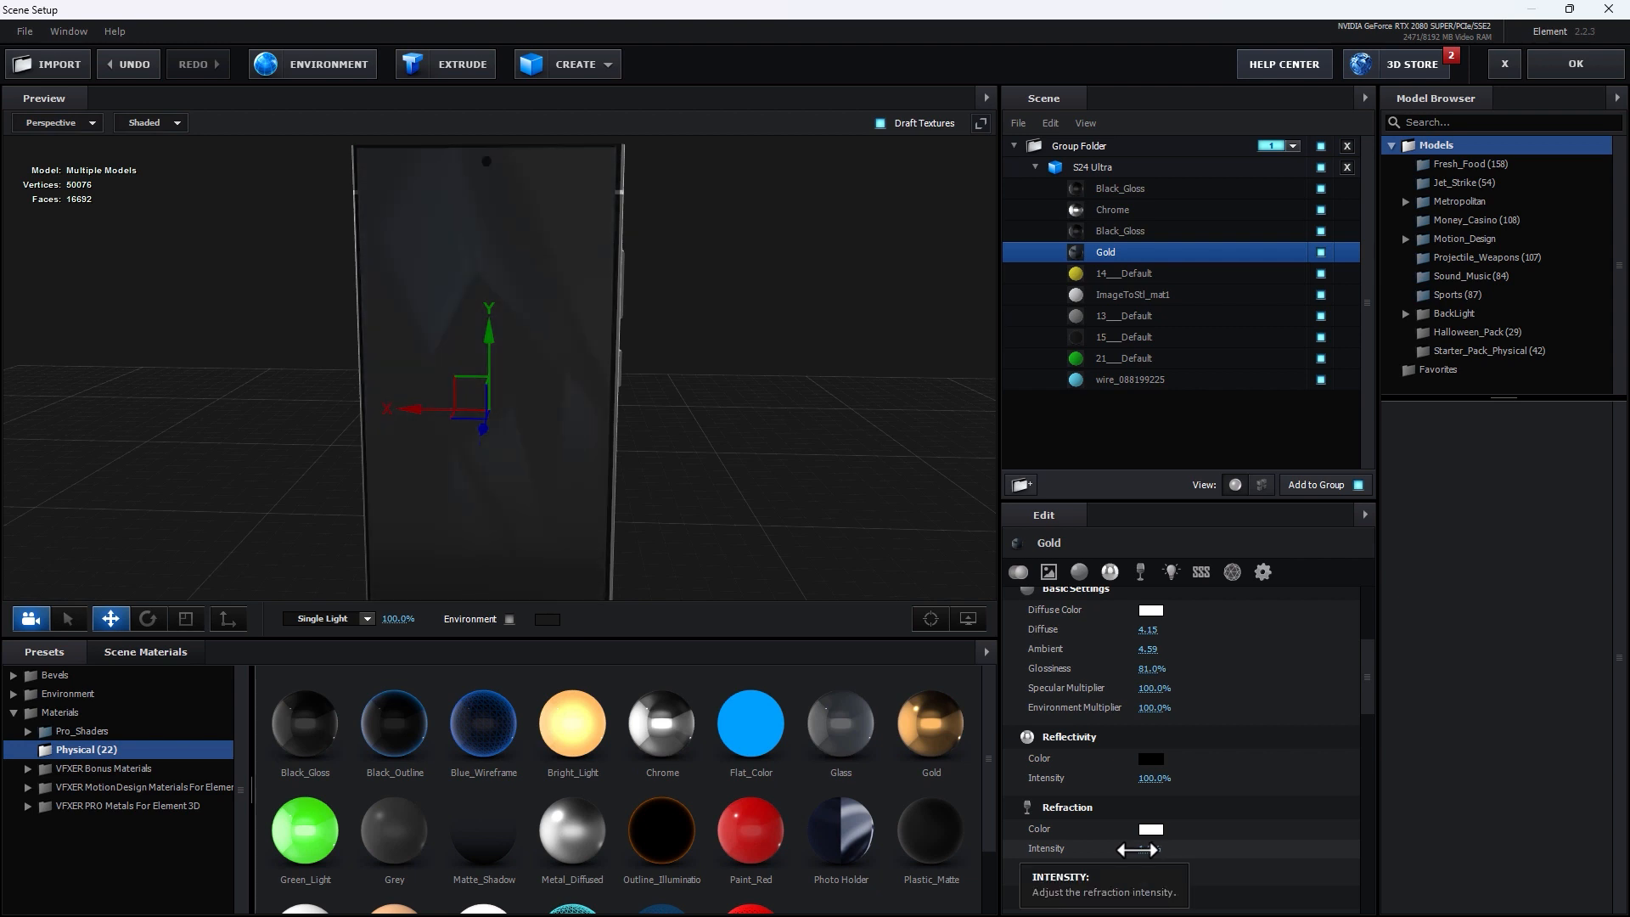
pyautogui.click(1150, 758)
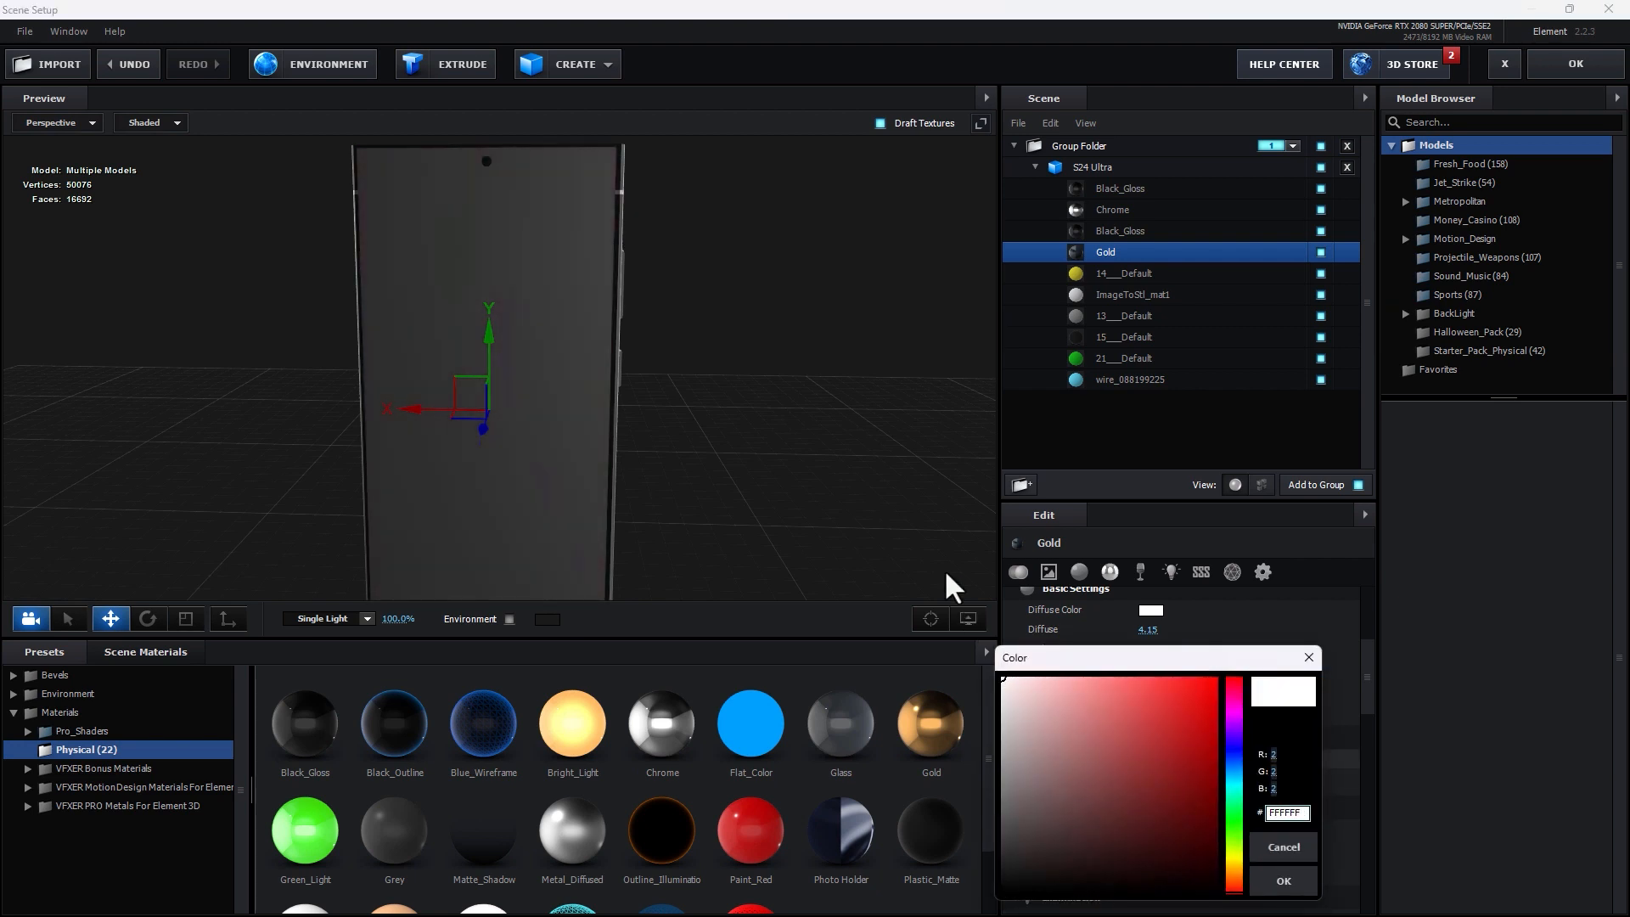
pyautogui.click(1283, 881)
pyautogui.scroll(3, 1278, 730)
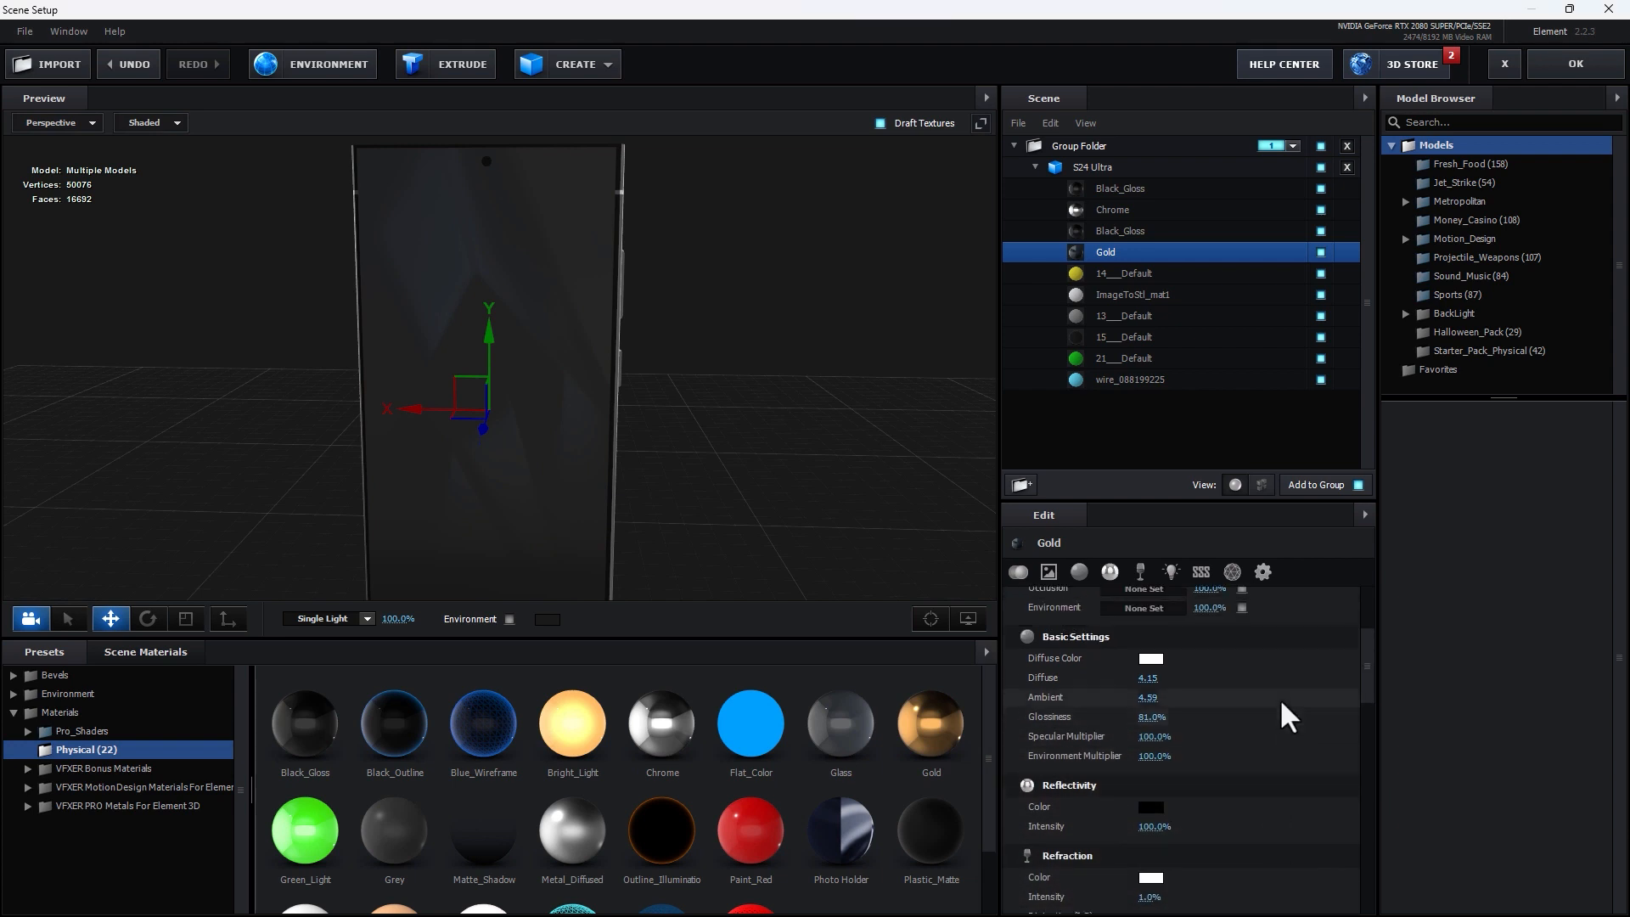
pyautogui.scroll(1, 1200, 854)
# Step: Switch the preview lighting to Cinema and adjust the screen material's diffuse strength
pyautogui.click(360, 627)
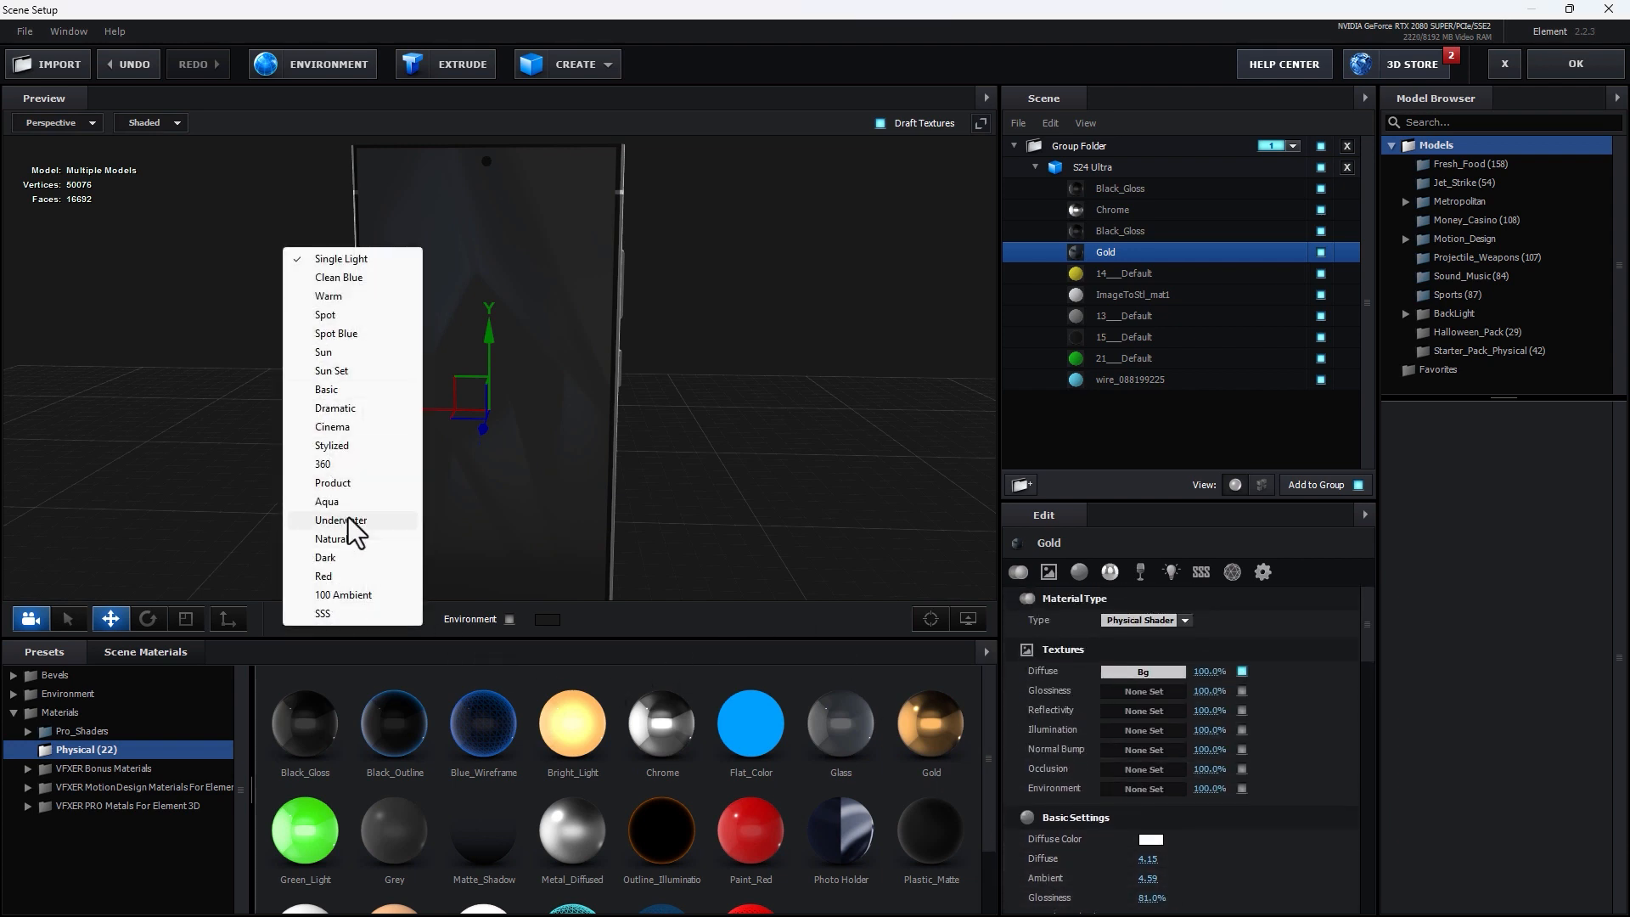
pyautogui.click(360, 431)
pyautogui.moveTo(654, 460); pyautogui.dragTo(635, 461)
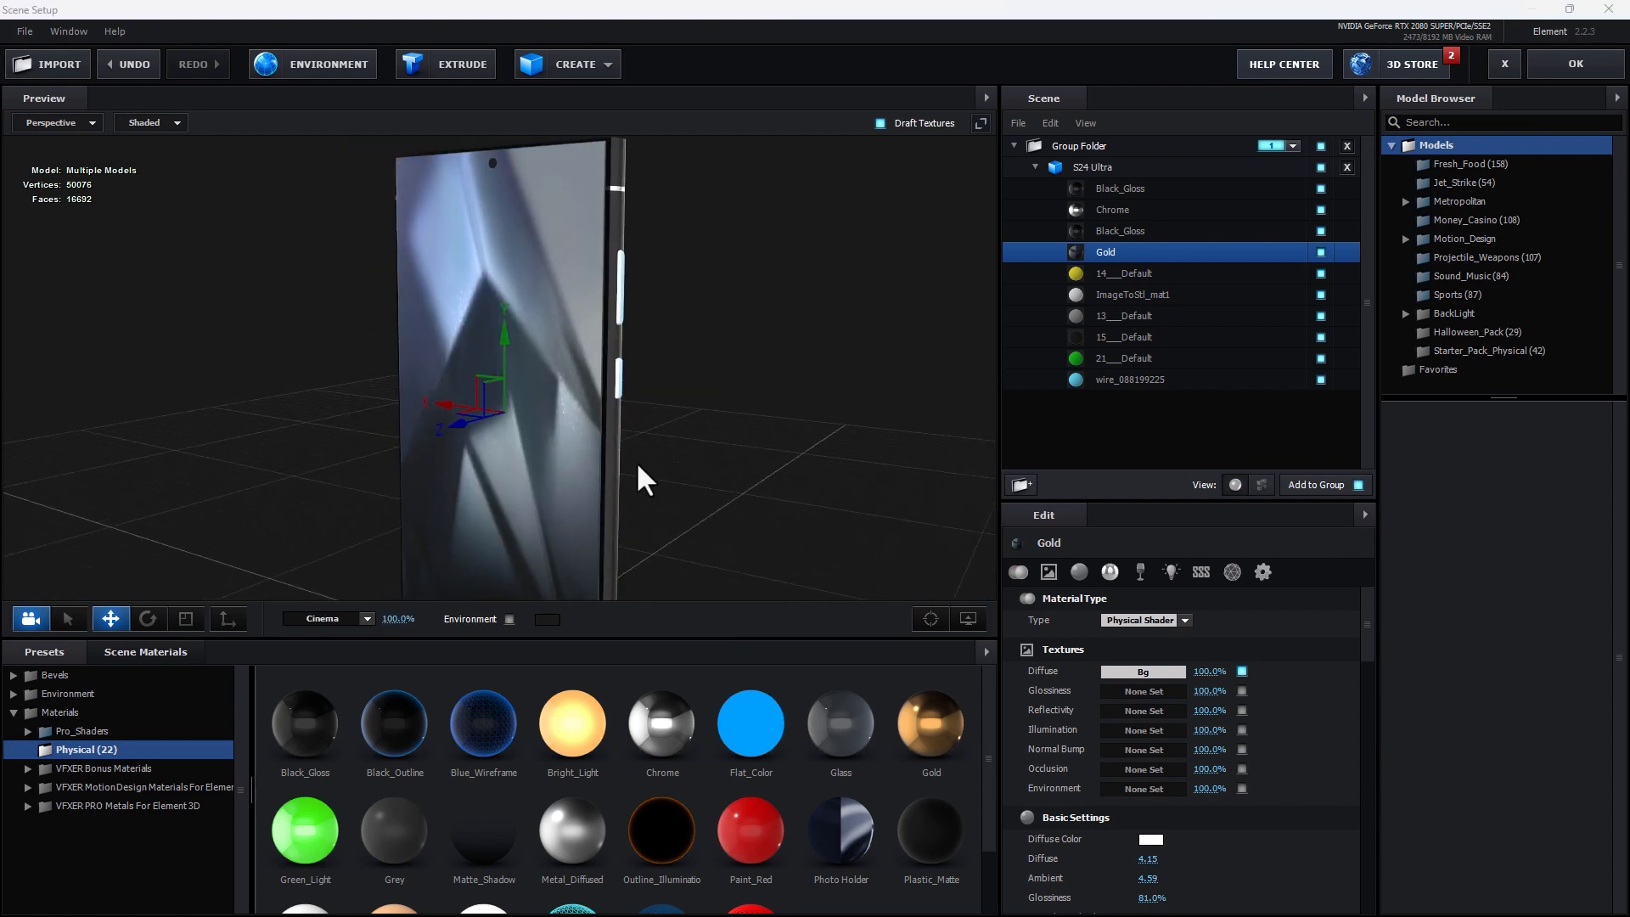
pyautogui.moveTo(1148, 860); pyautogui.dragTo(1230, 852)
# Step: Replace the camera flash's yellow 14___Default material with the Physical preset Bright_Light
pyautogui.moveTo(882, 445); pyautogui.dragTo(740, 402)
pyautogui.click(1179, 270)
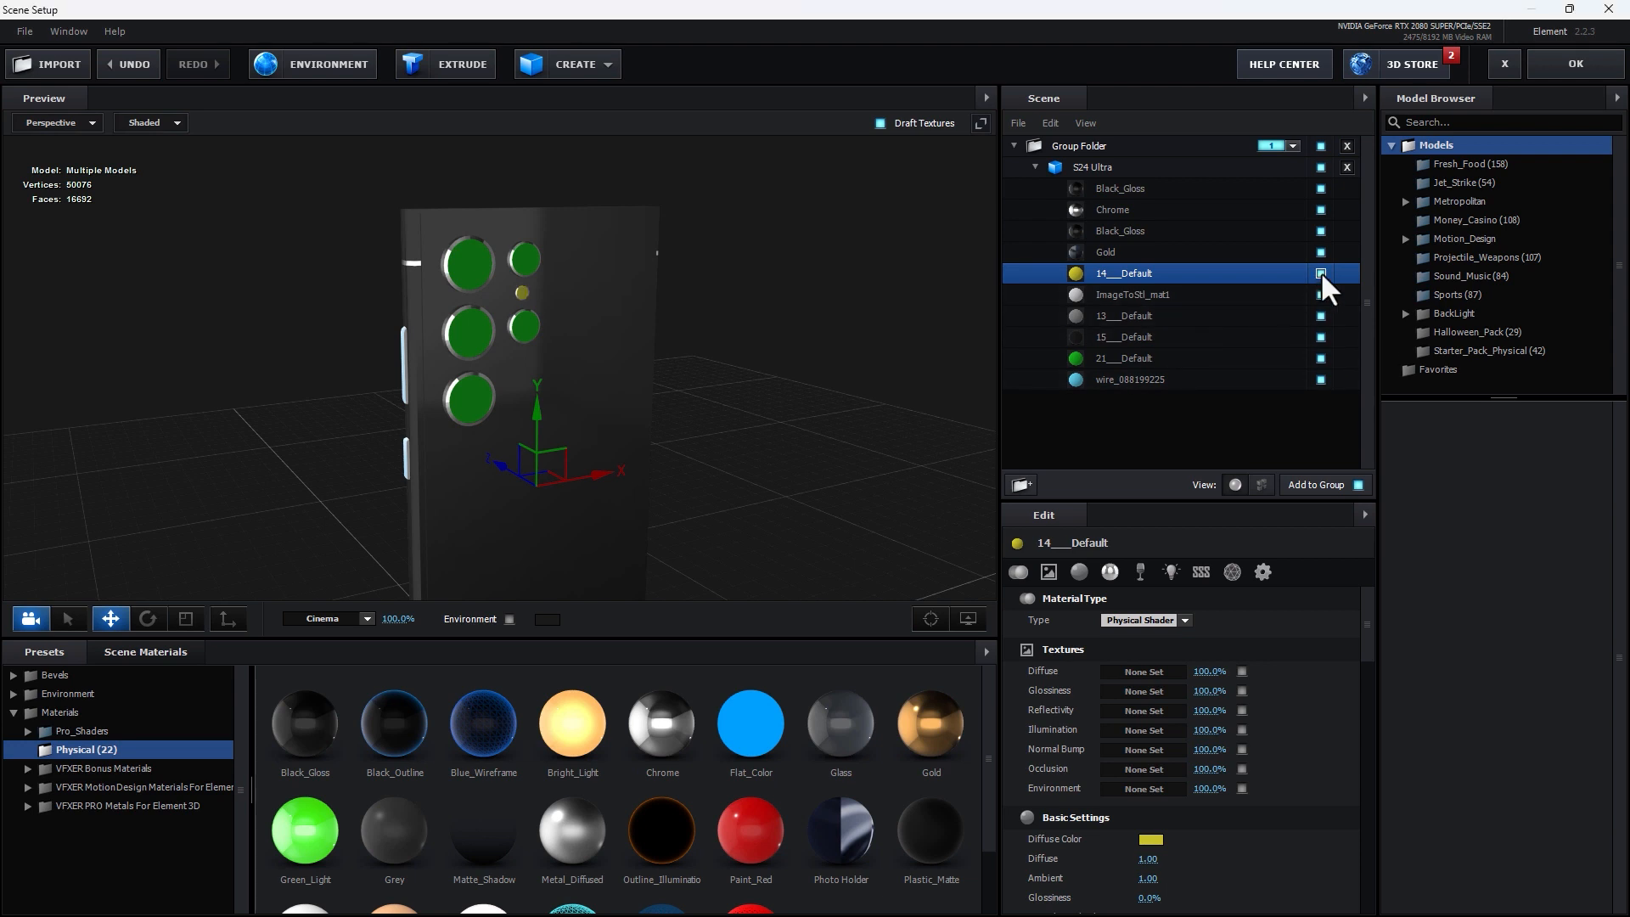
pyautogui.moveTo(581, 730); pyautogui.dragTo(1161, 269)
# Step: Replace the side buttons' ImageToStl_mat1 material with the Physical preset Black_Gloss
pyautogui.click(1157, 295)
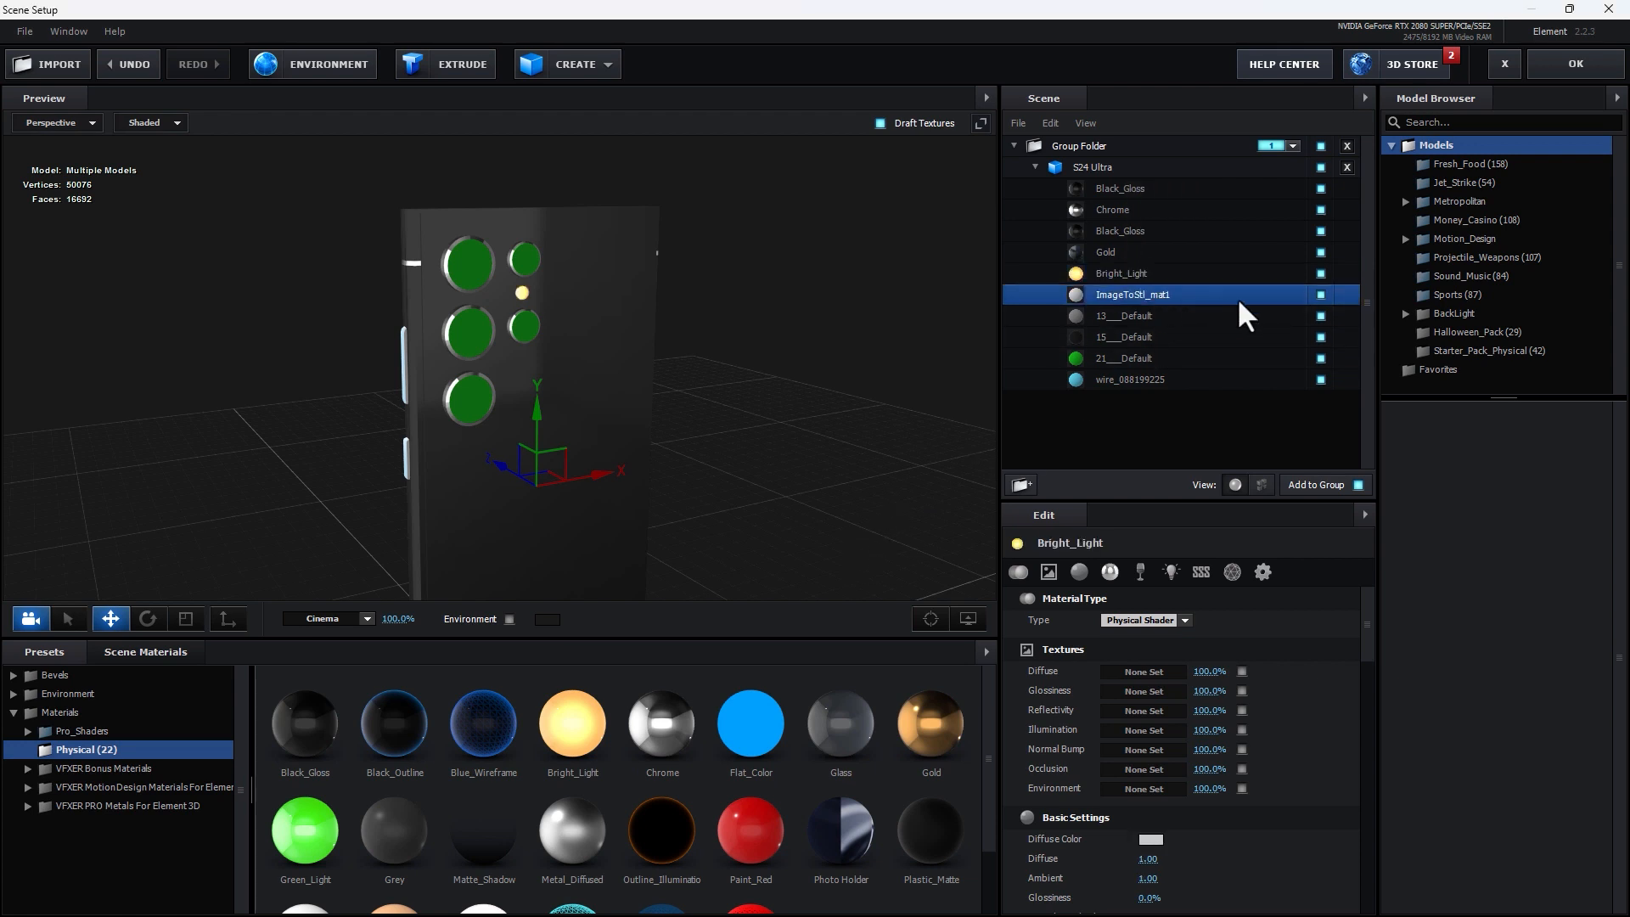
pyautogui.moveTo(732, 457); pyautogui.dragTo(761, 447)
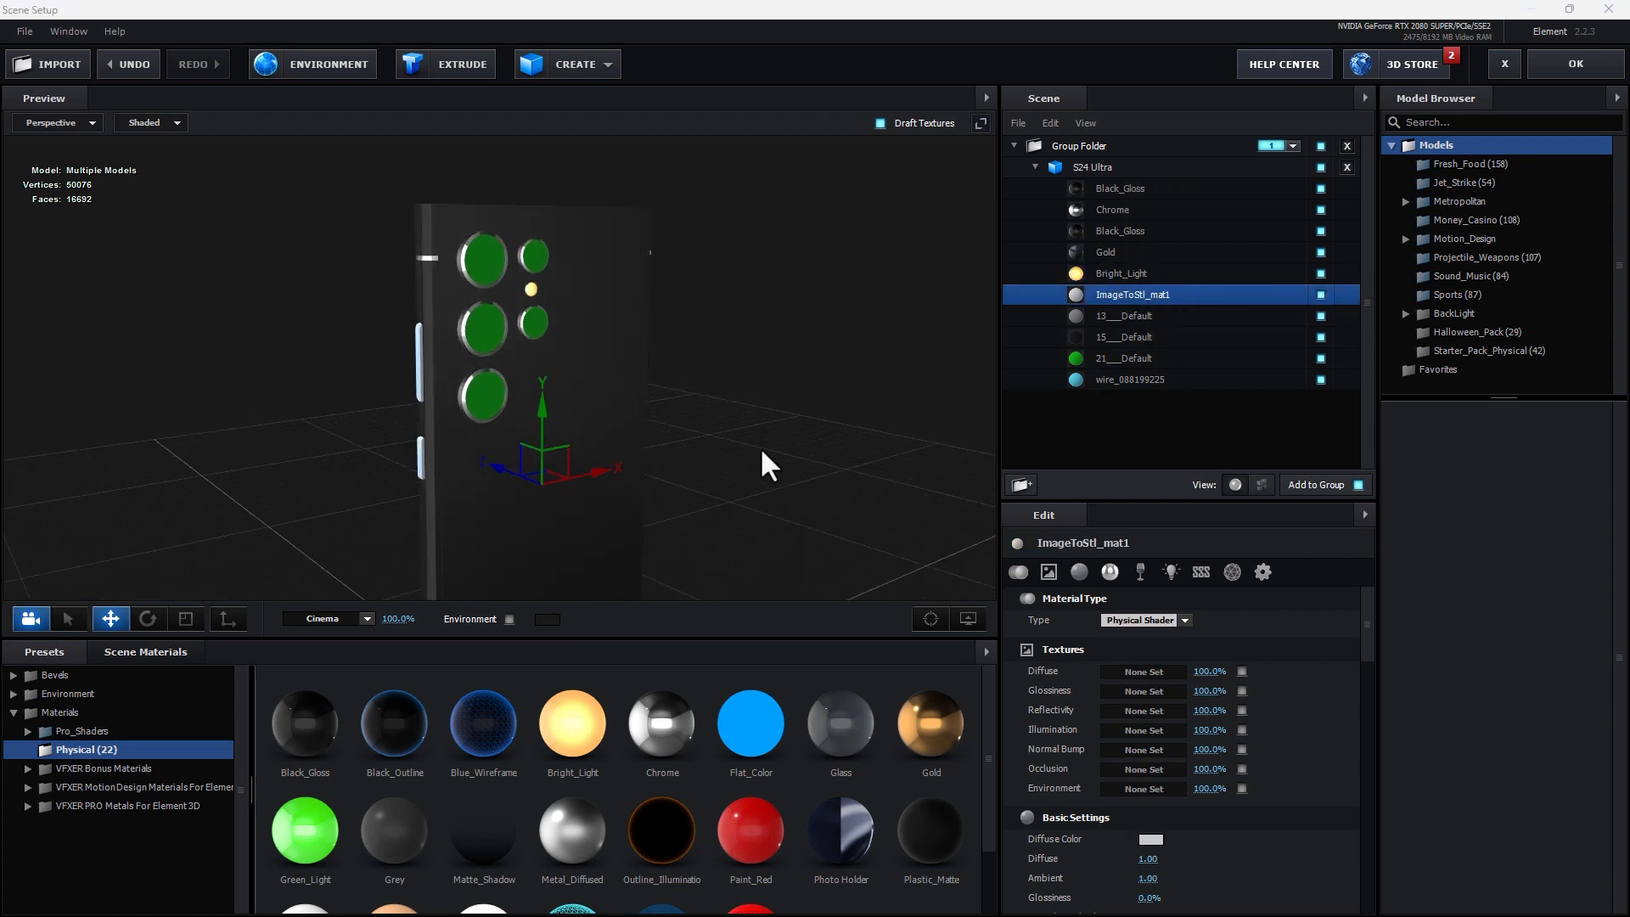
pyautogui.moveTo(307, 731); pyautogui.dragTo(1134, 292)
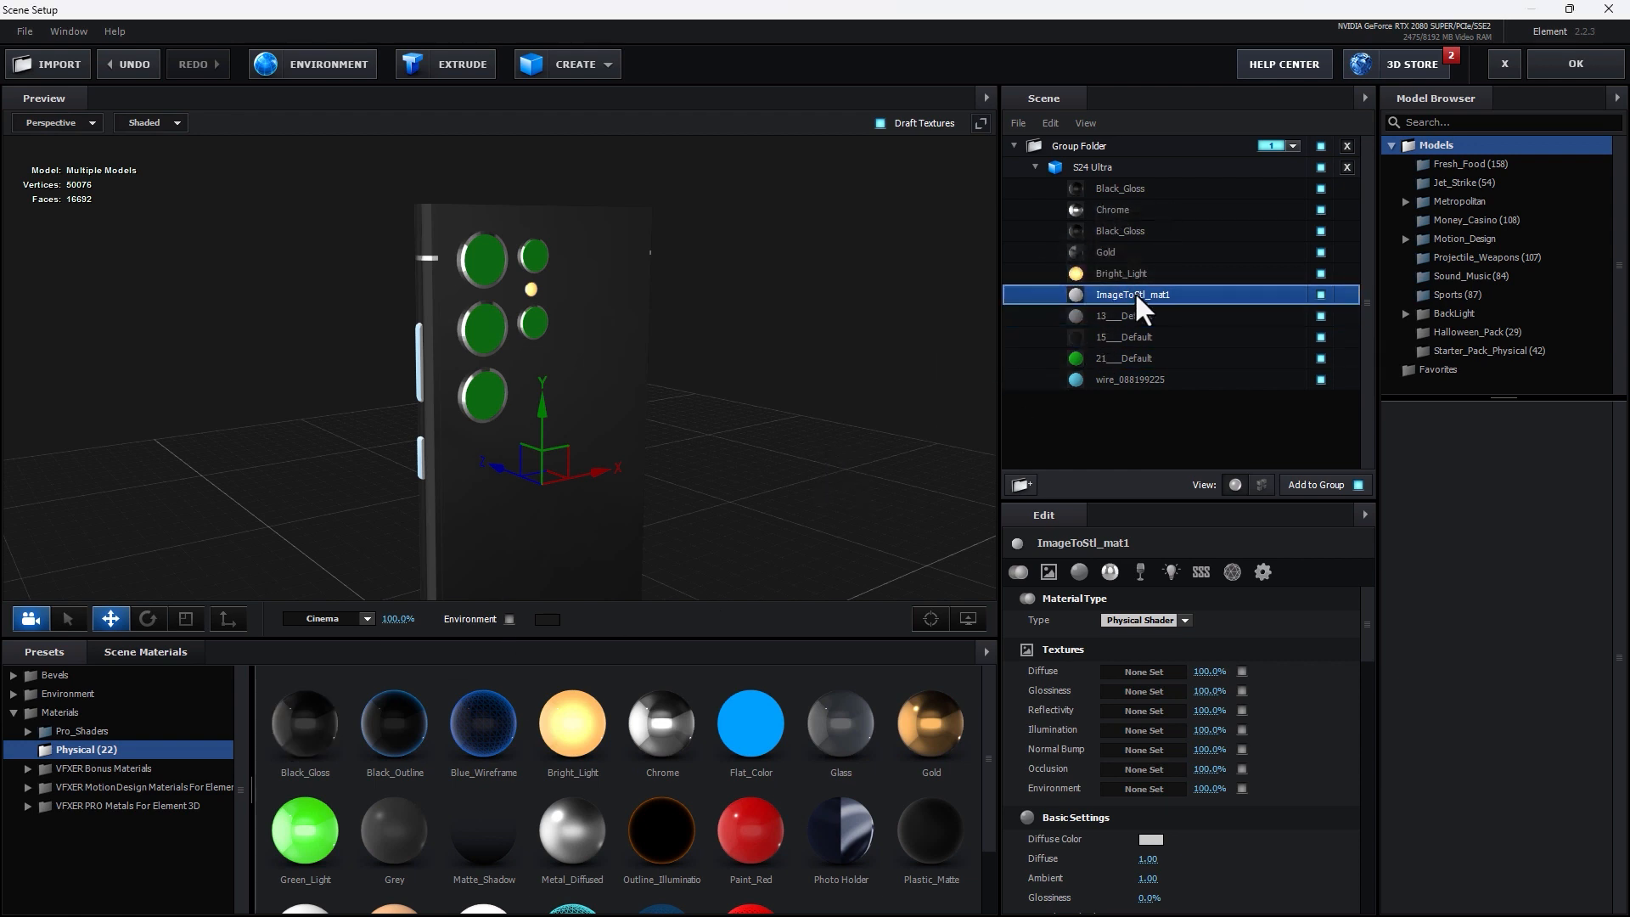
pyautogui.moveTo(816, 465)
pyautogui.mouseDown()
pyautogui.moveTo(872, 463)
pyautogui.moveTo(805, 475)
pyautogui.mouseUp()
# Step: Hide the green 21___Default lens covers, identify the 13___Default part by toggling it, and replace 13___Default with Gold
pyautogui.click(1287, 315)
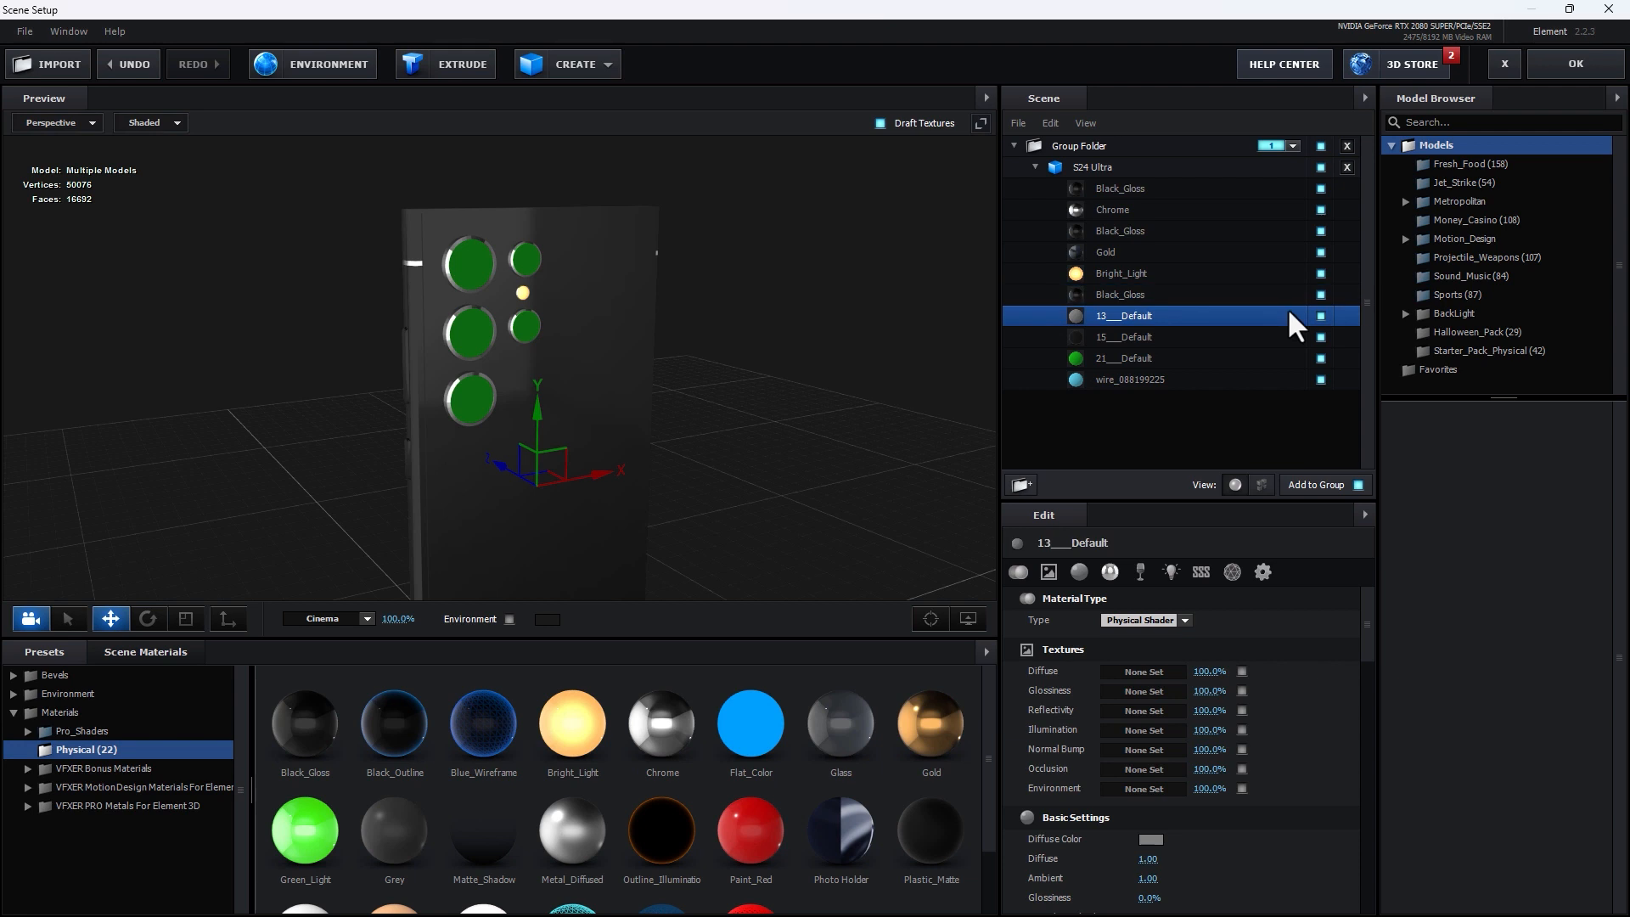
pyautogui.click(1320, 318)
pyautogui.moveTo(878, 403); pyautogui.dragTo(993, 402)
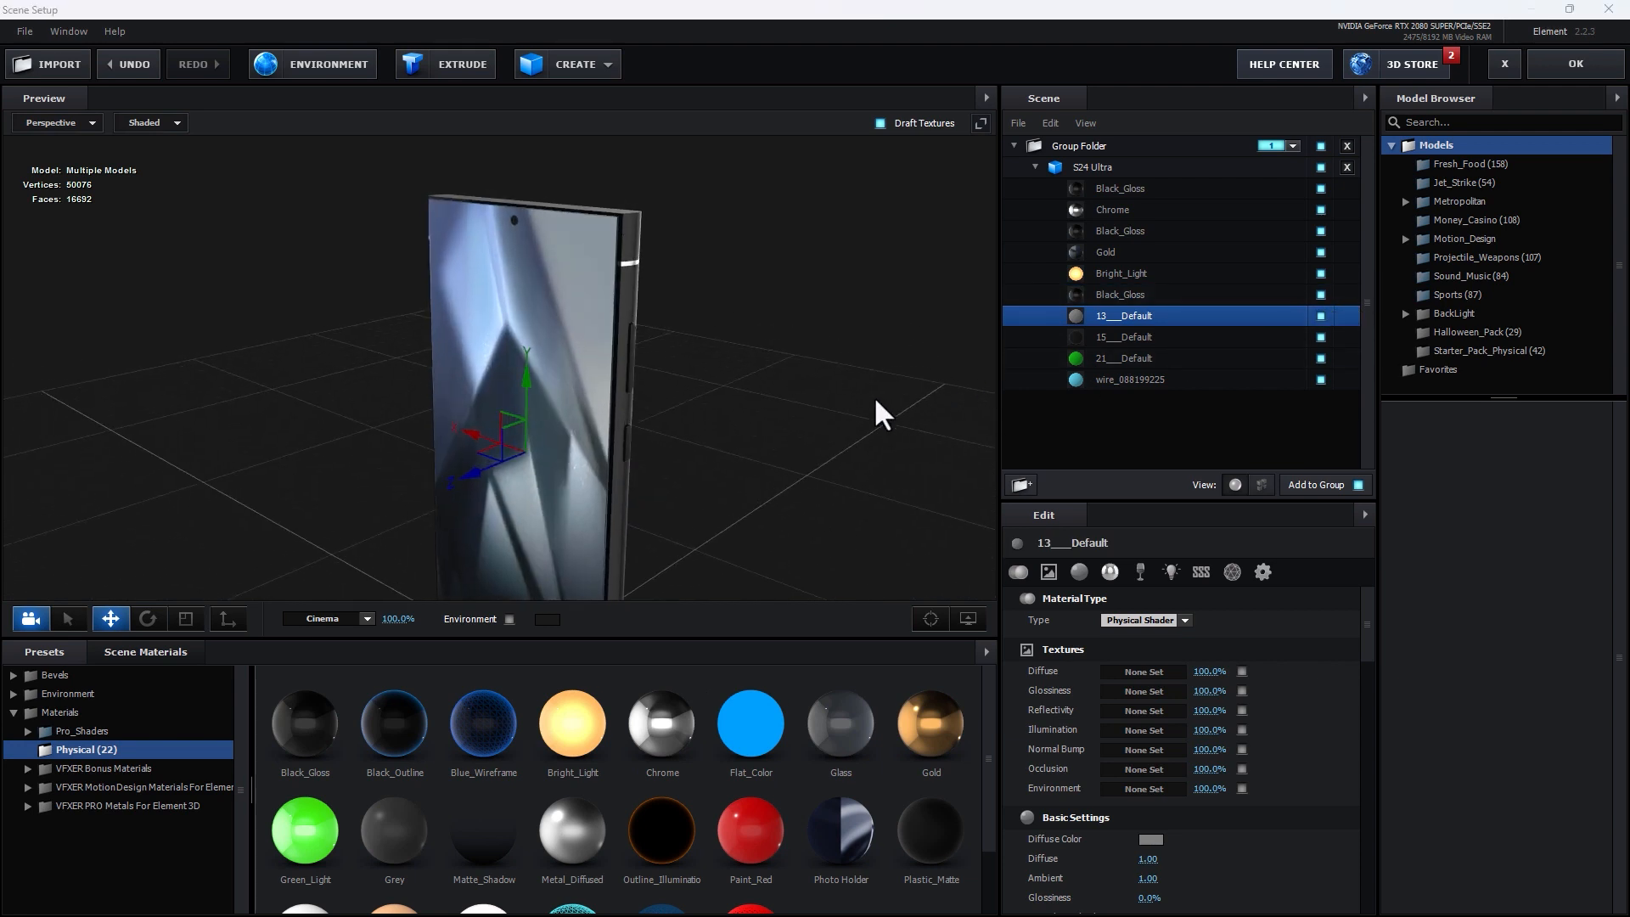
pyautogui.moveTo(874, 406); pyautogui.dragTo(719, 389)
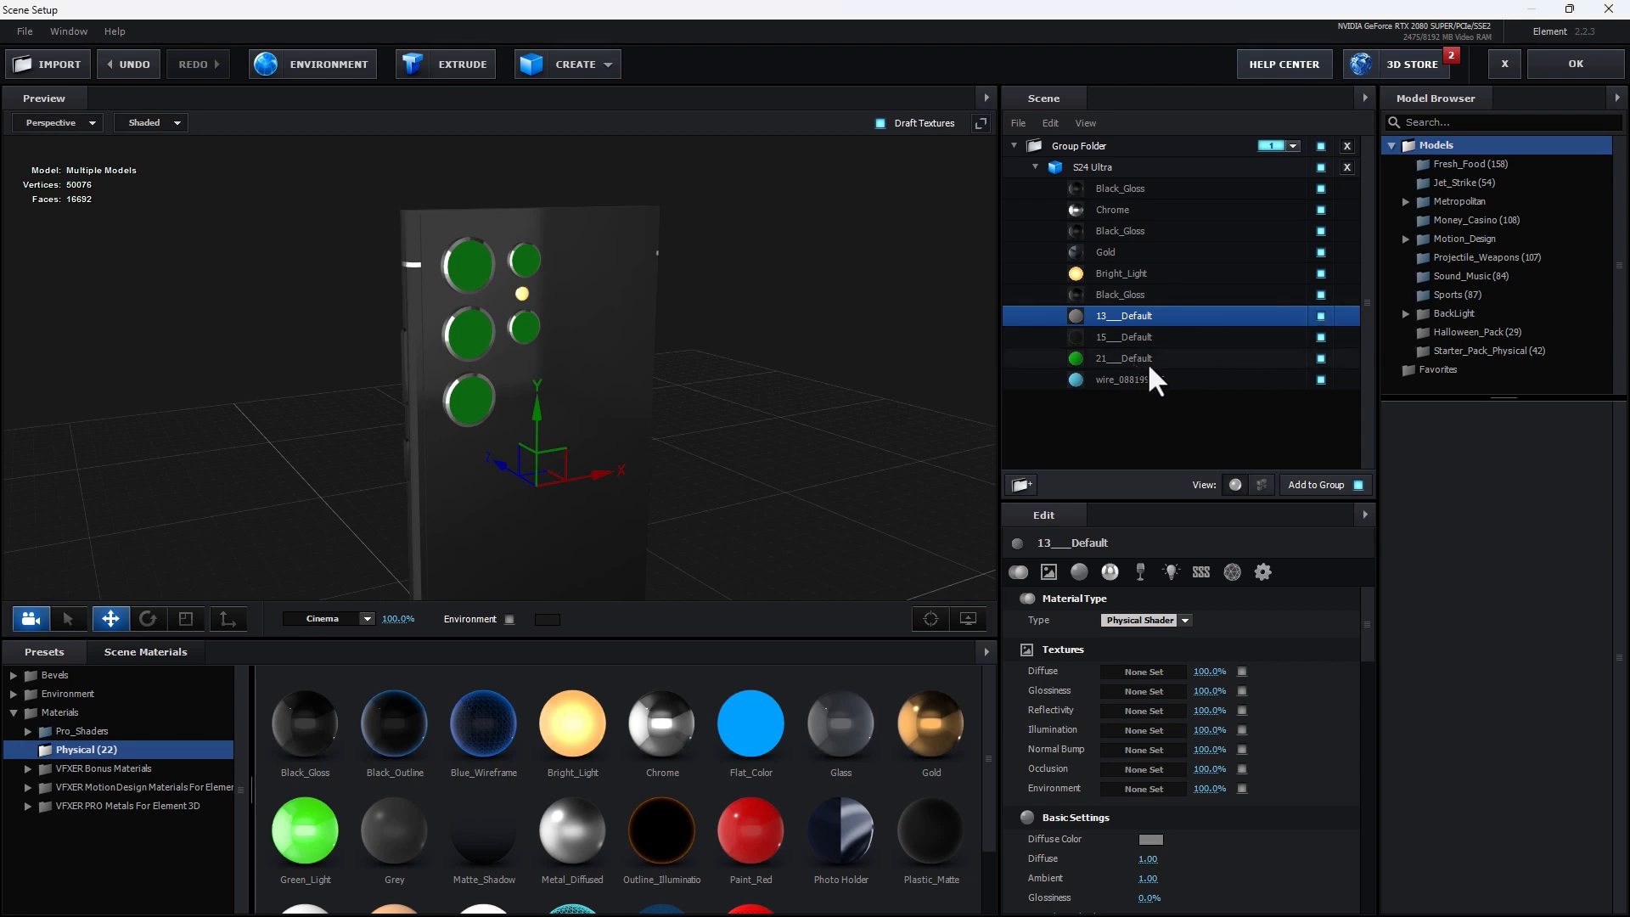
pyautogui.click(1321, 357)
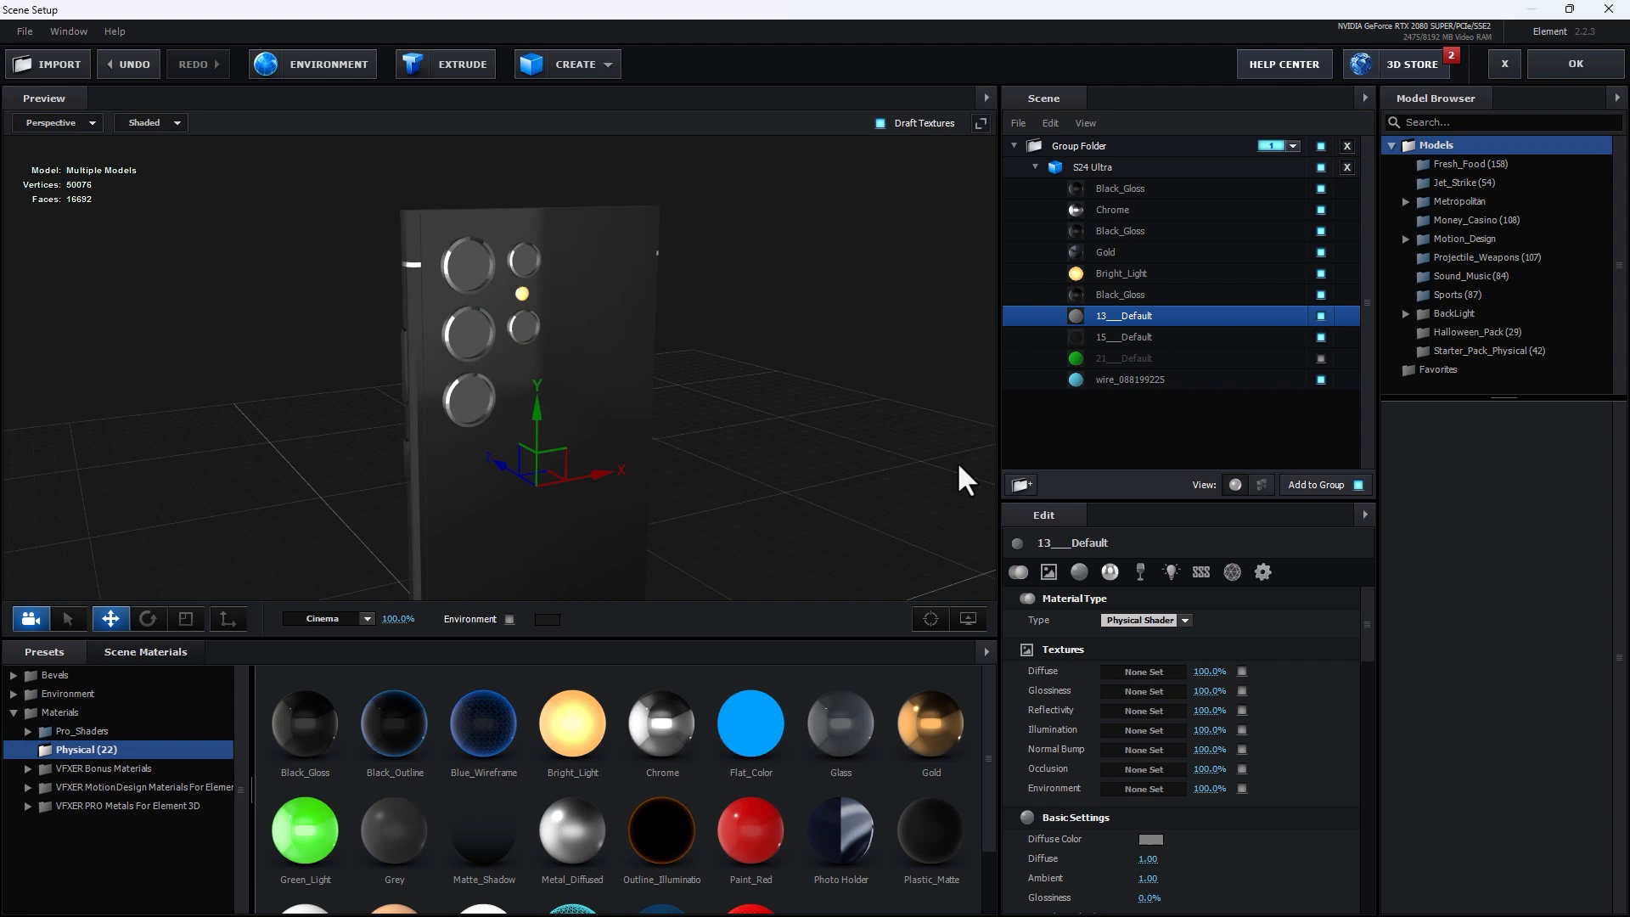
pyautogui.click(1321, 314)
pyautogui.click(1321, 314)
pyautogui.moveTo(929, 735); pyautogui.dragTo(1194, 310)
# Step: Load Lense.png as the diffuse texture of the camera lenses' Gold material
pyautogui.click(1049, 572)
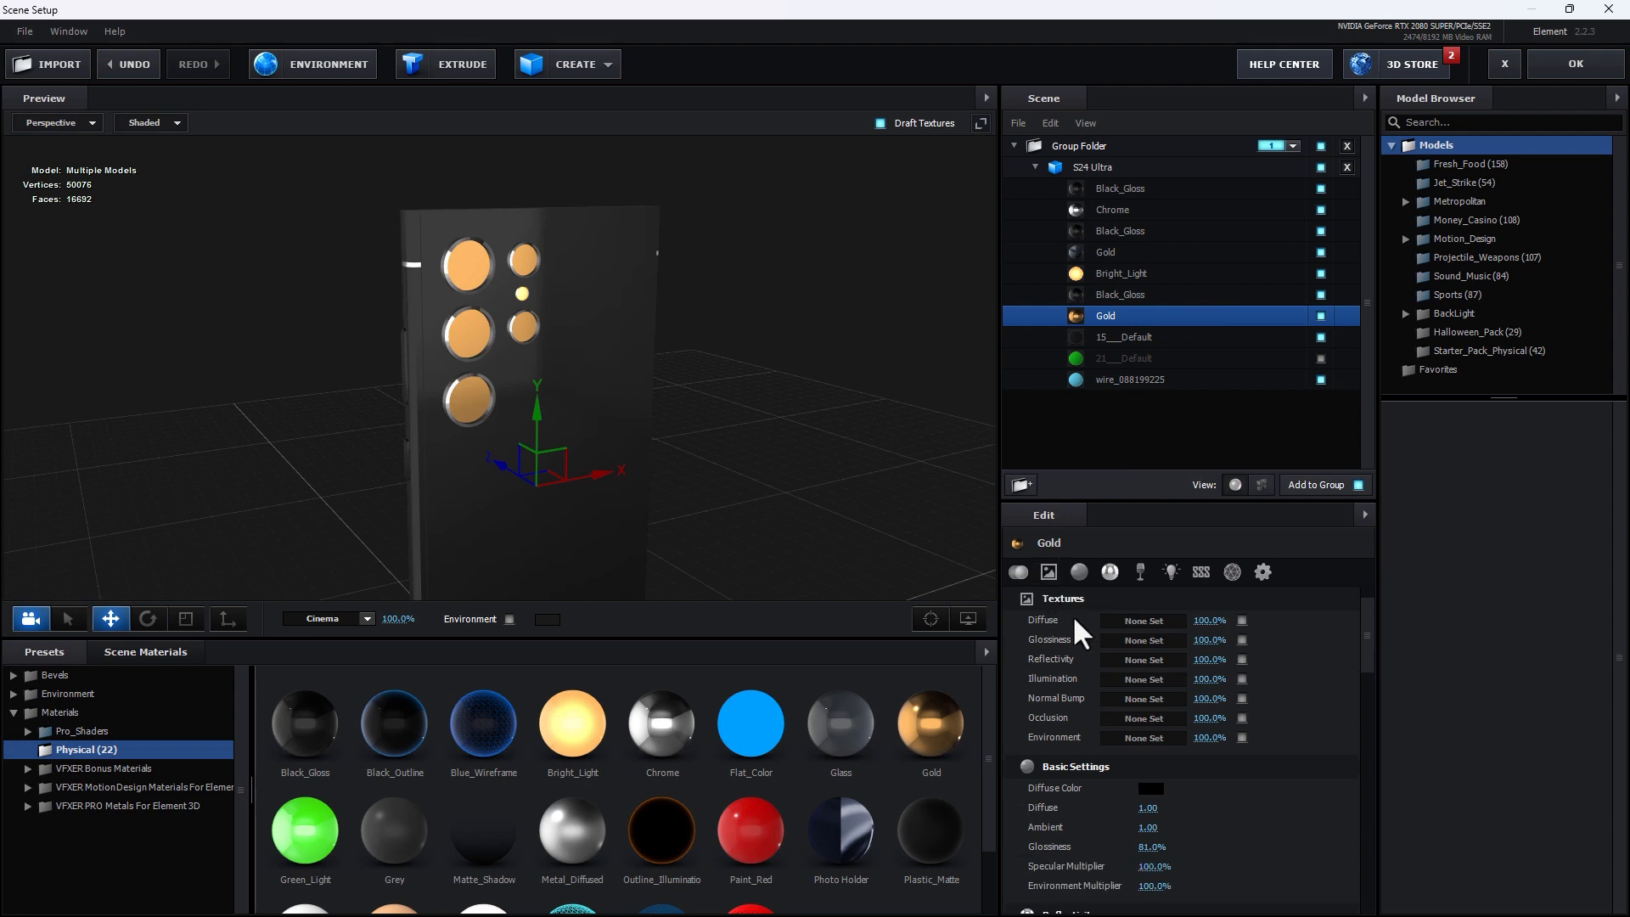
pyautogui.click(1128, 612)
pyautogui.click(1182, 521)
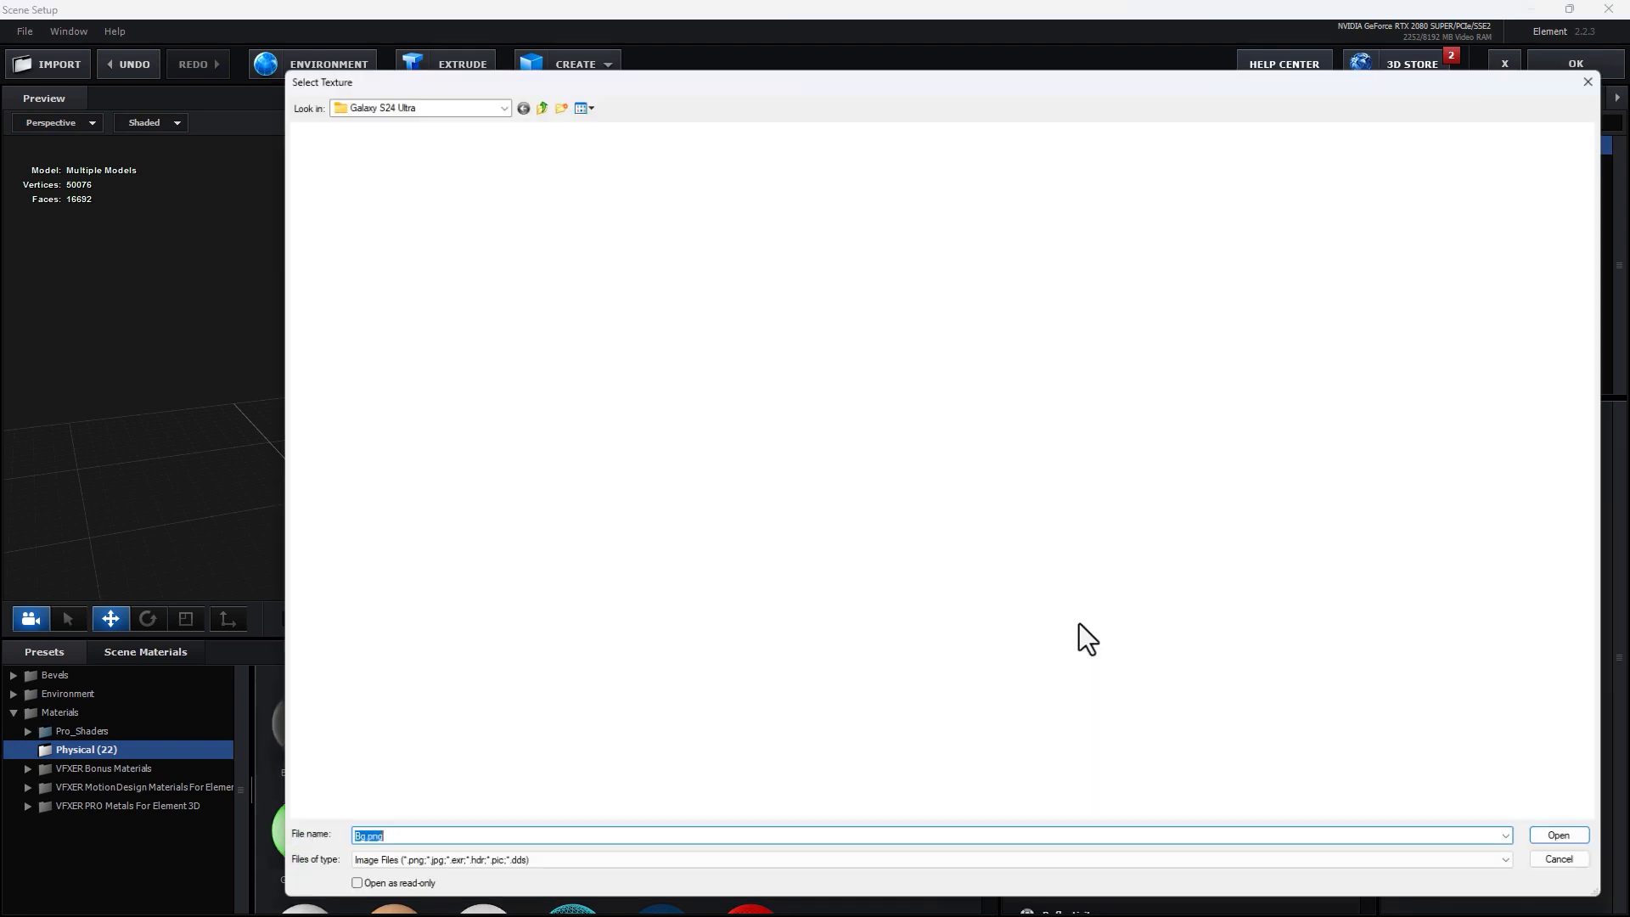
pyautogui.doubleClick(689, 170)
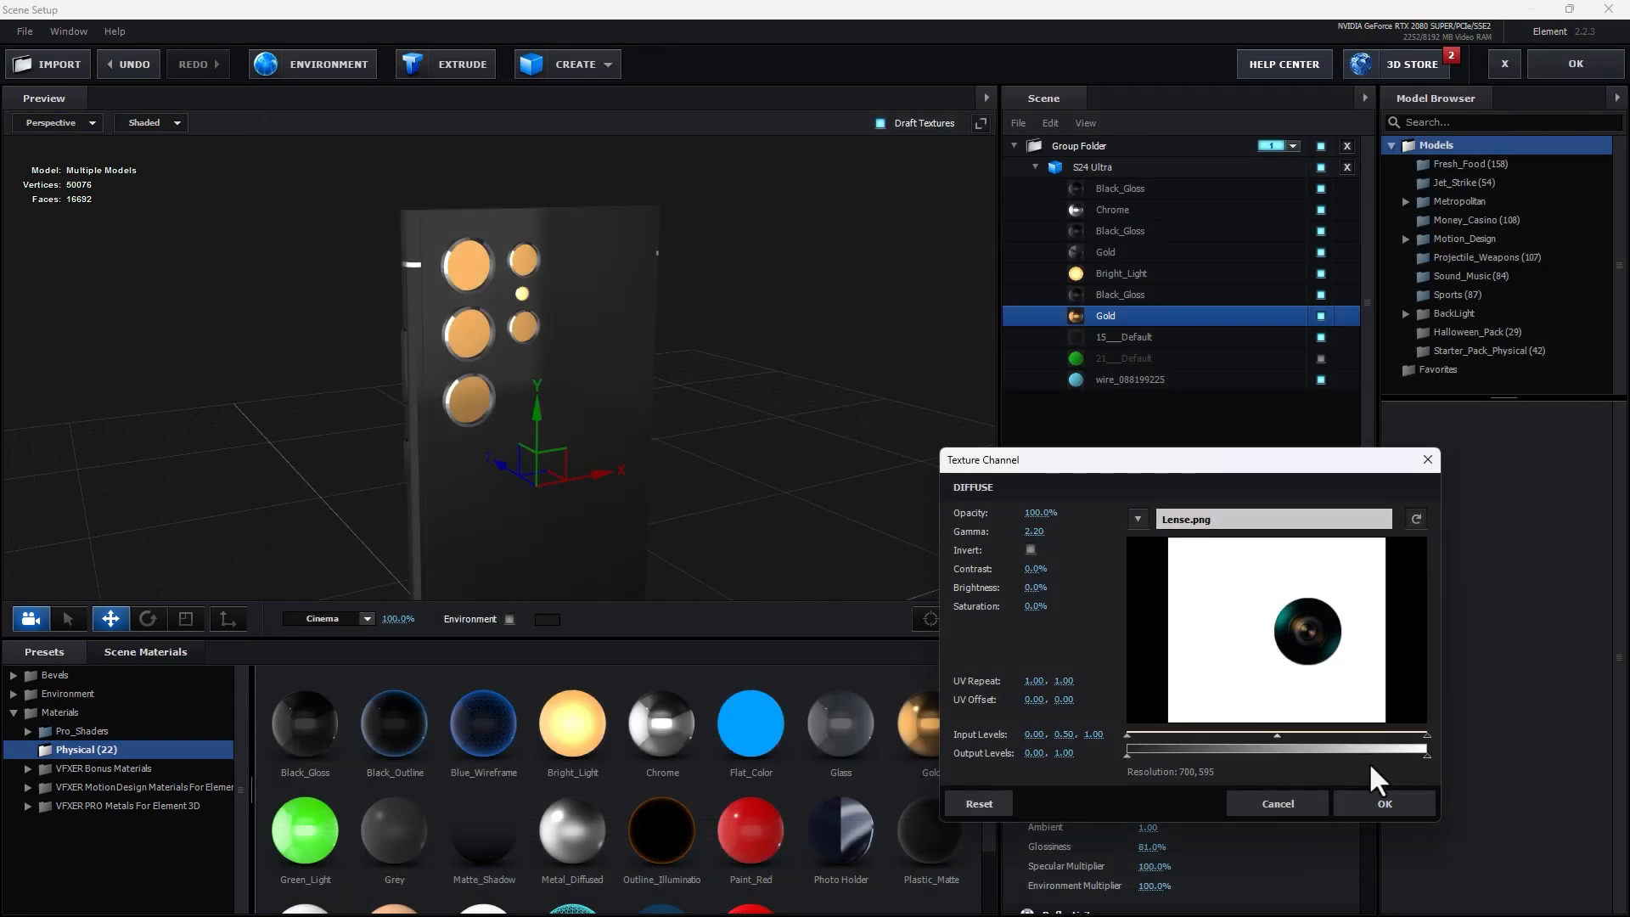
pyautogui.click(1378, 805)
# Step: Set the lens material's diffuse color to white (FFFFFF) and its reflectivity color to black (000000)
pyautogui.click(1153, 788)
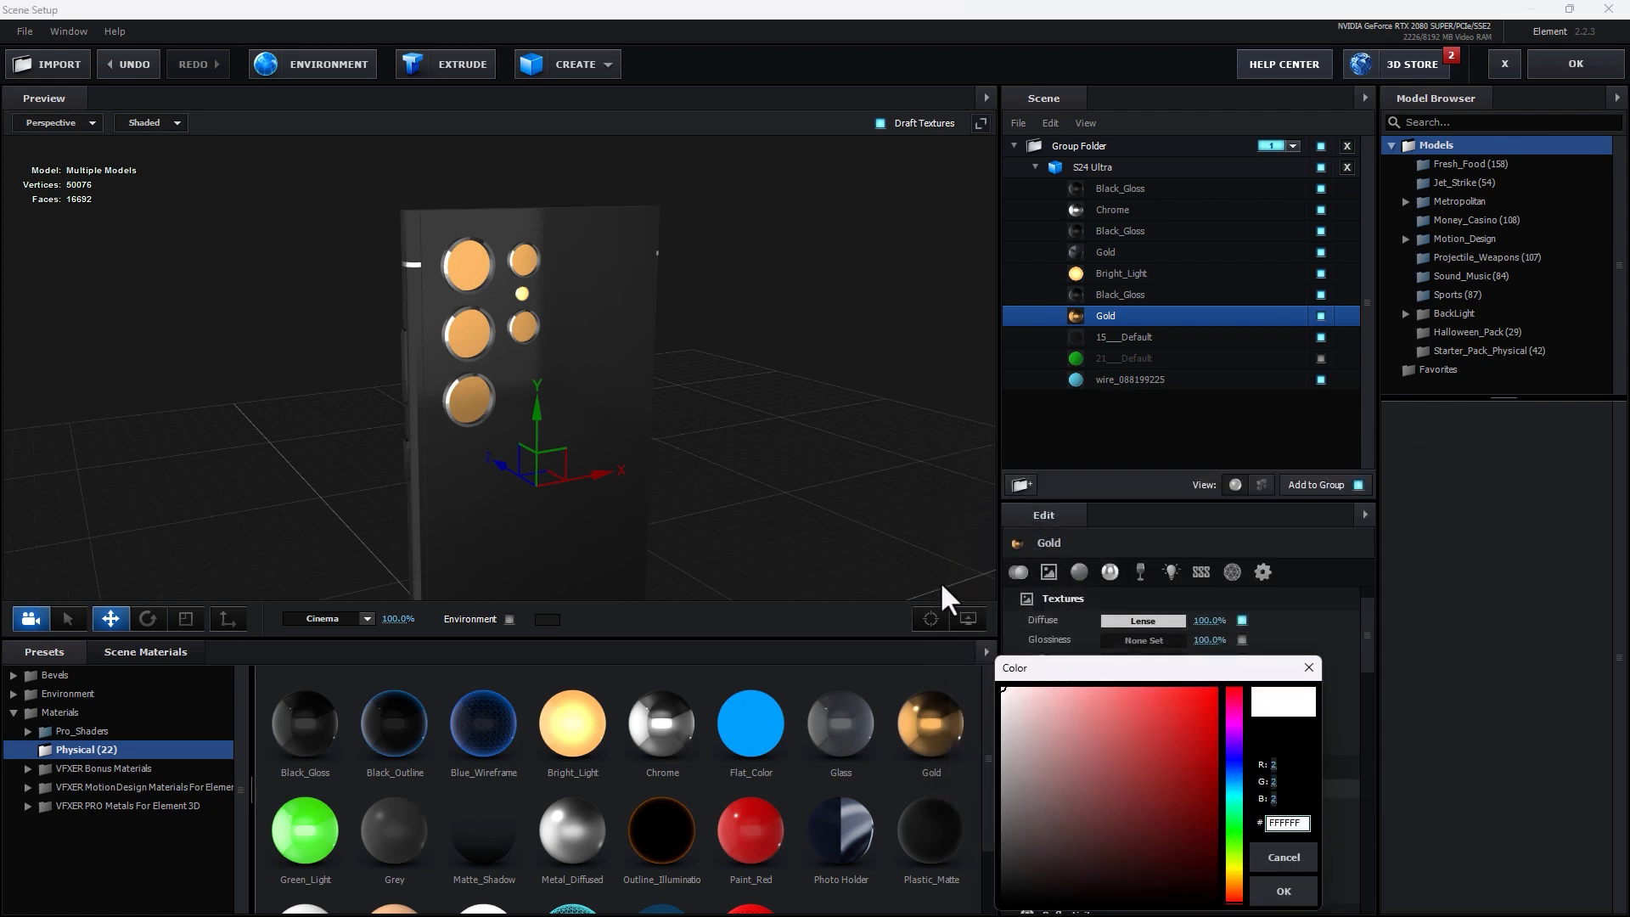
pyautogui.click(1282, 890)
pyautogui.scroll(-5, 1291, 842)
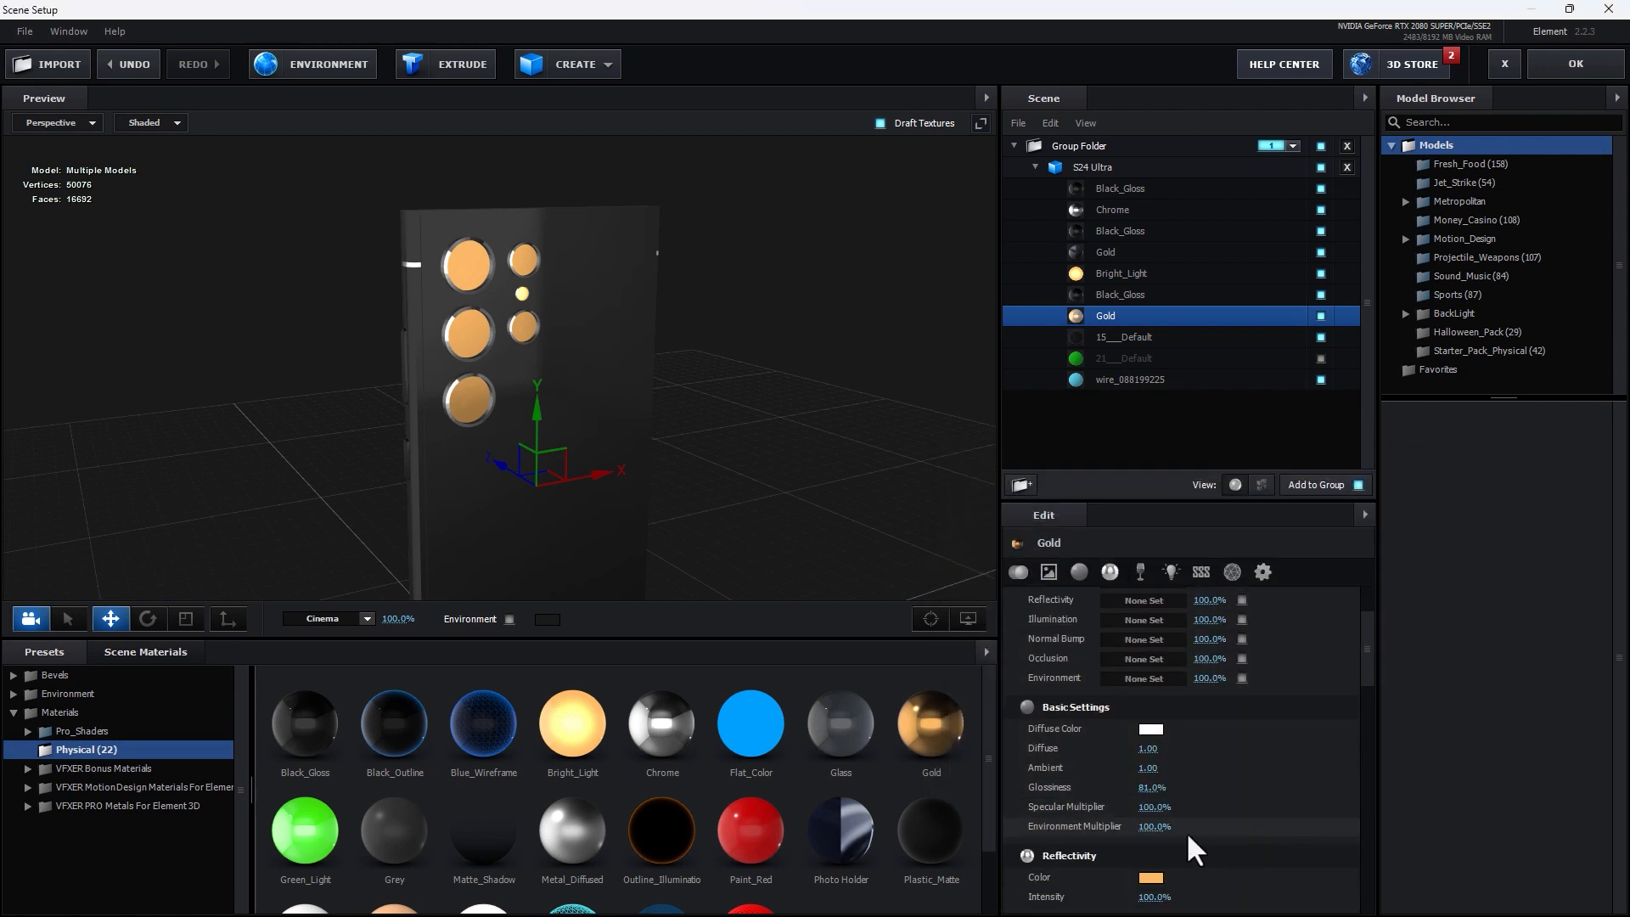
pyautogui.click(1151, 874)
pyautogui.moveTo(1130, 828); pyautogui.dragTo(1104, 913)
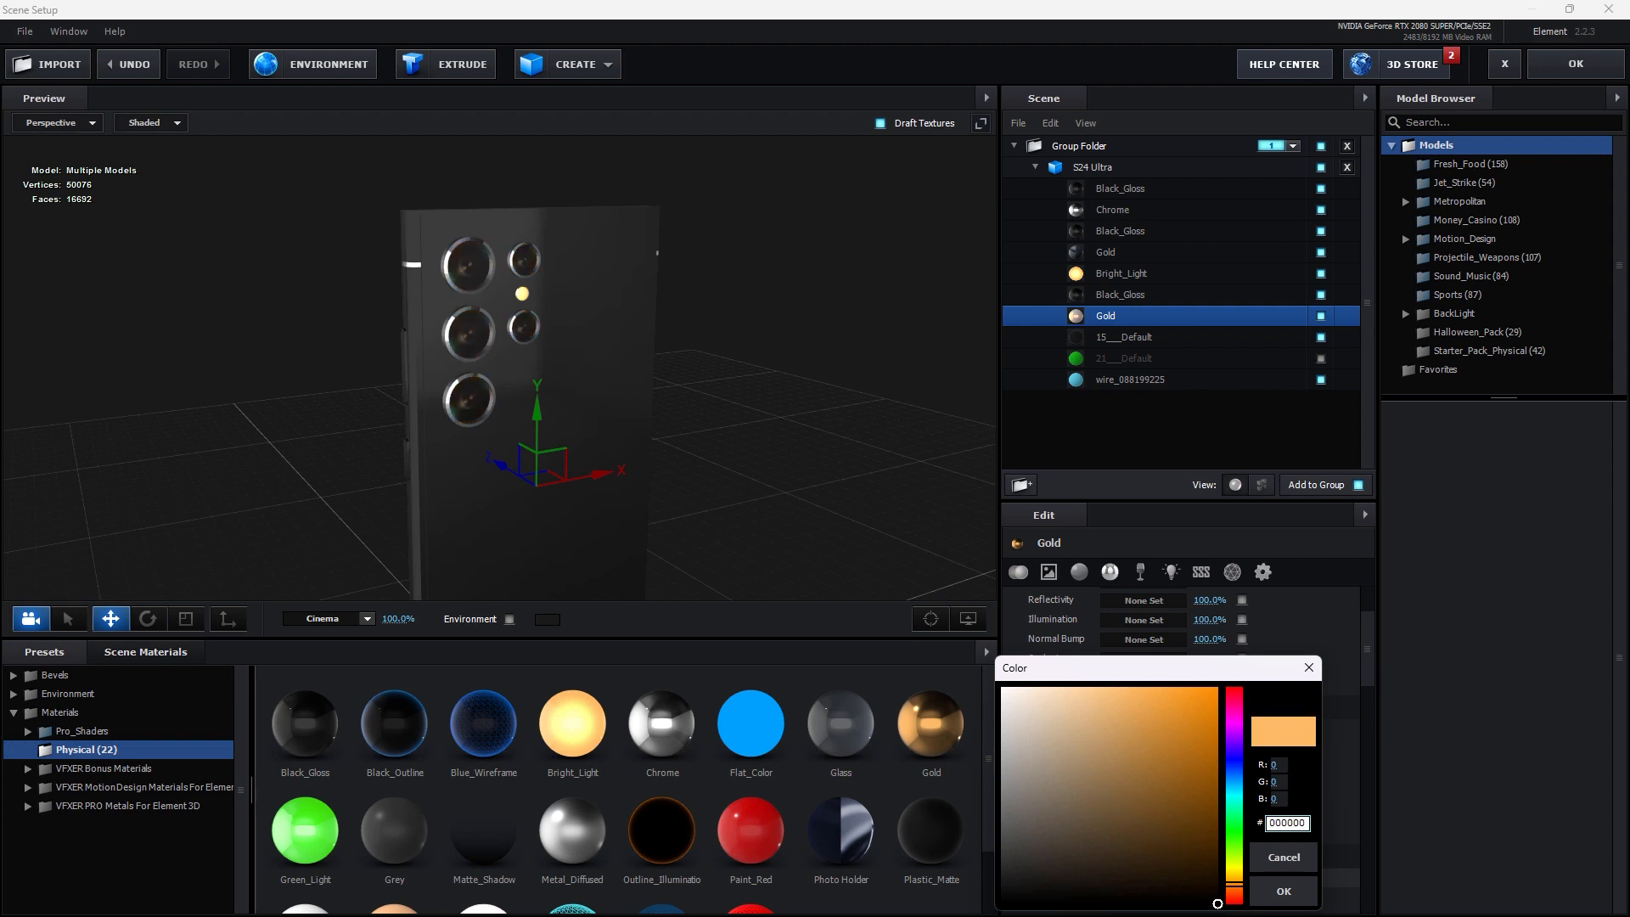
pyautogui.click(1284, 890)
# Step: Set the lens material's diffuse value to 1.85 and its ambient value to 15.61
pyautogui.moveTo(1147, 748); pyautogui.dragTo(1177, 752)
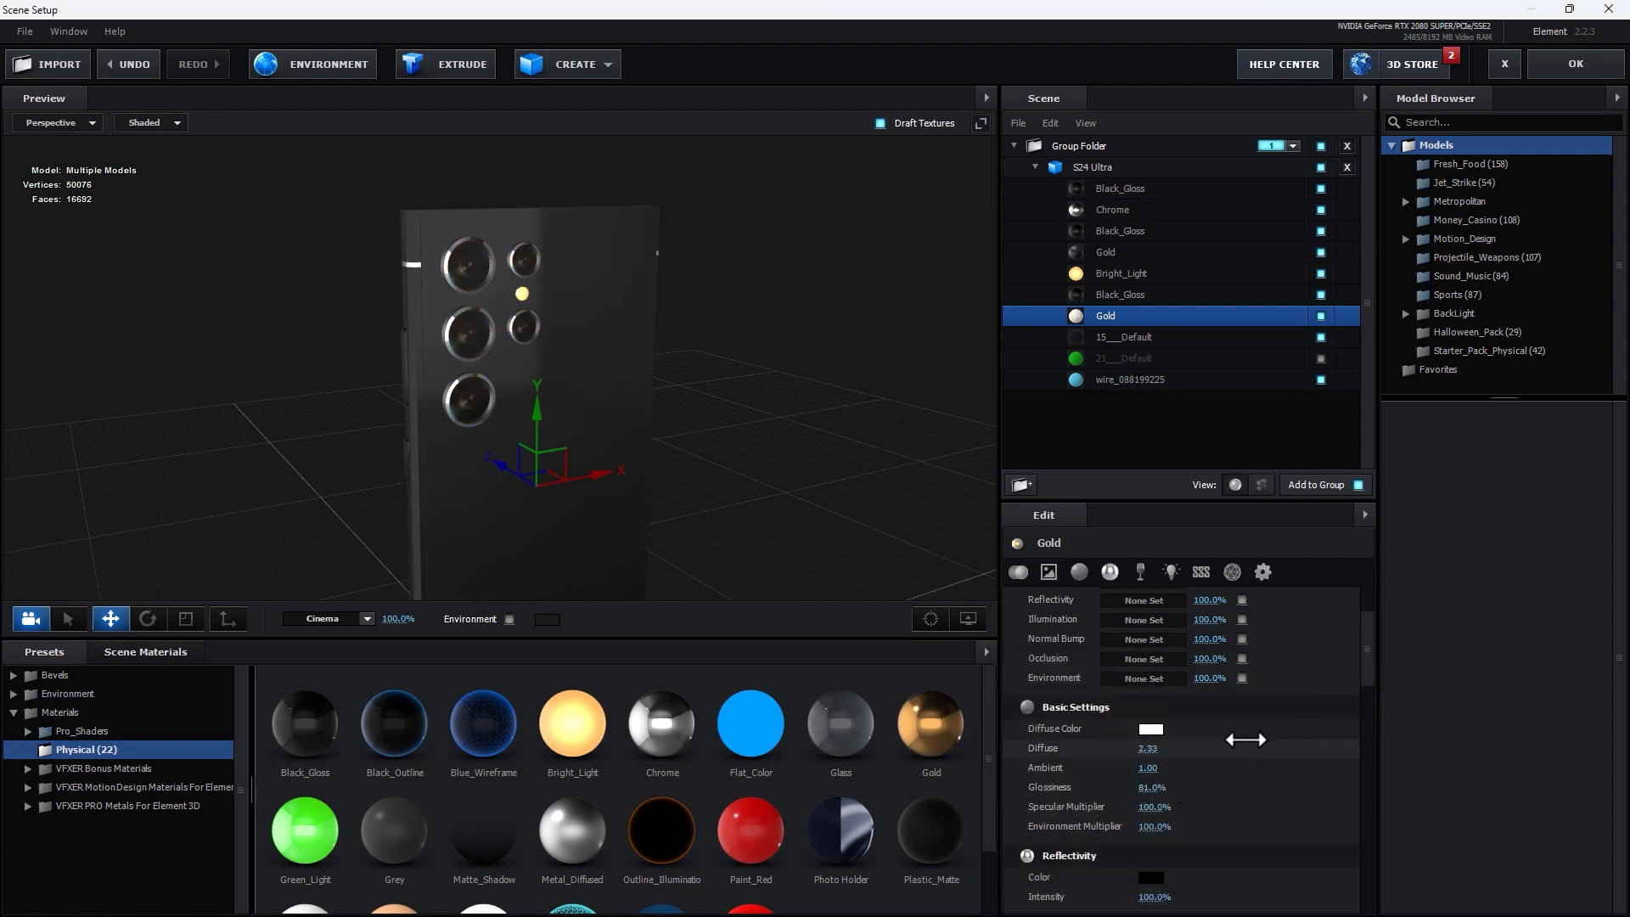
pyautogui.moveTo(1396, 725); pyautogui.dragTo(1623, 586)
pyautogui.moveTo(1620, 131); pyautogui.dragTo(1621, 5)
pyautogui.moveTo(601, 385); pyautogui.dragTo(670, 425)
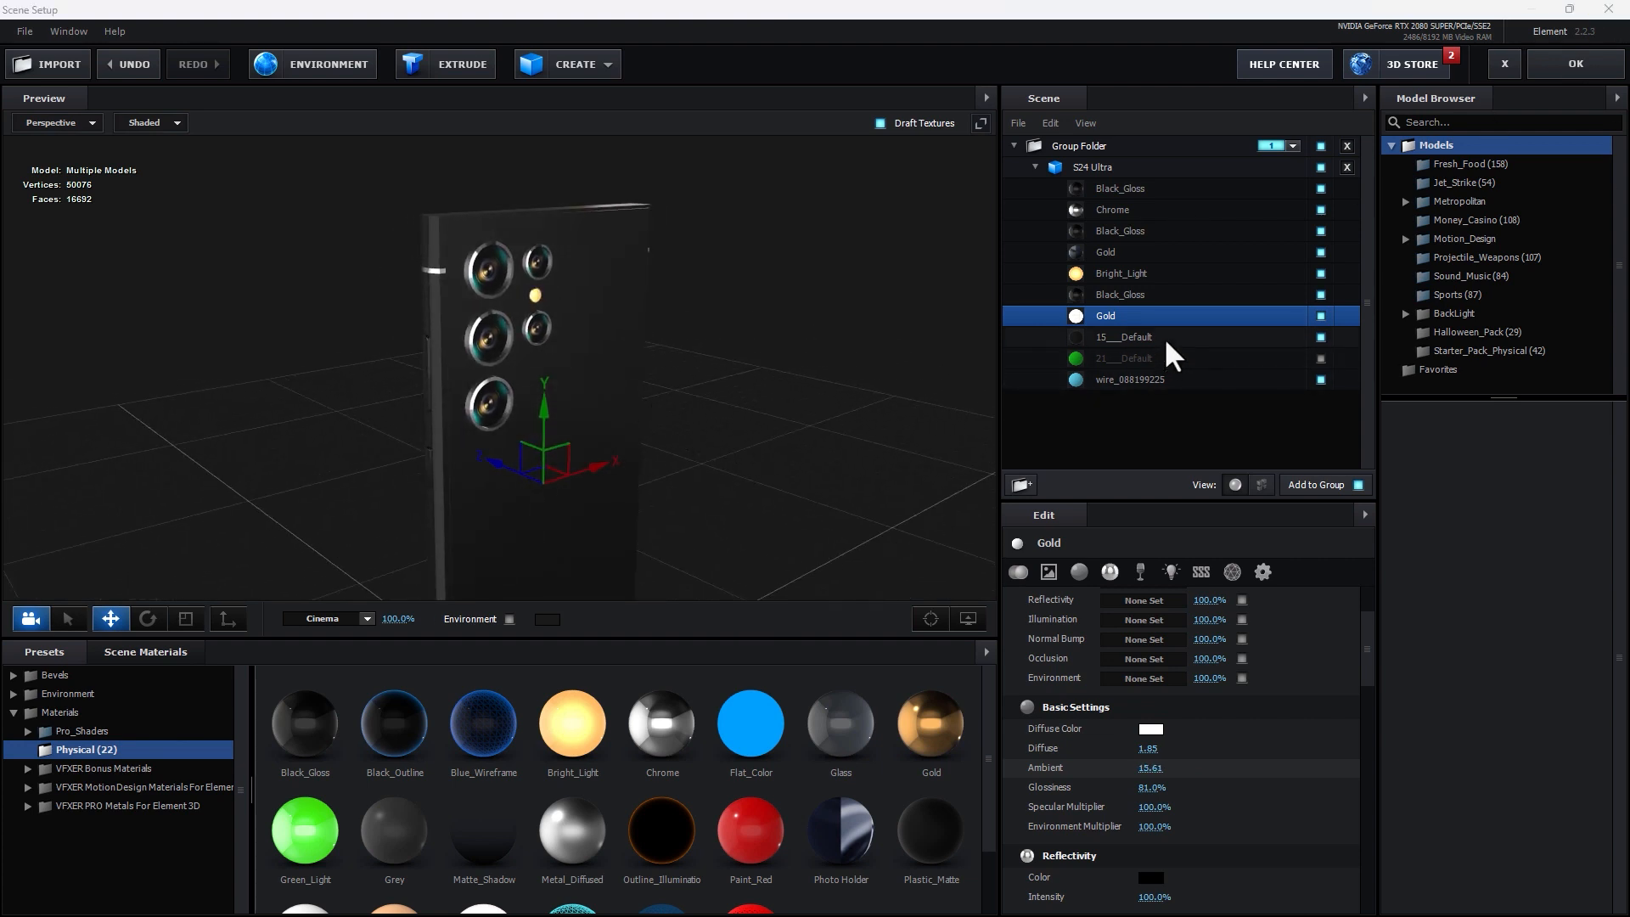
# Step: Show the 21___Default lens covers again and replace their material with the Physical preset Glass
pyautogui.click(1151, 359)
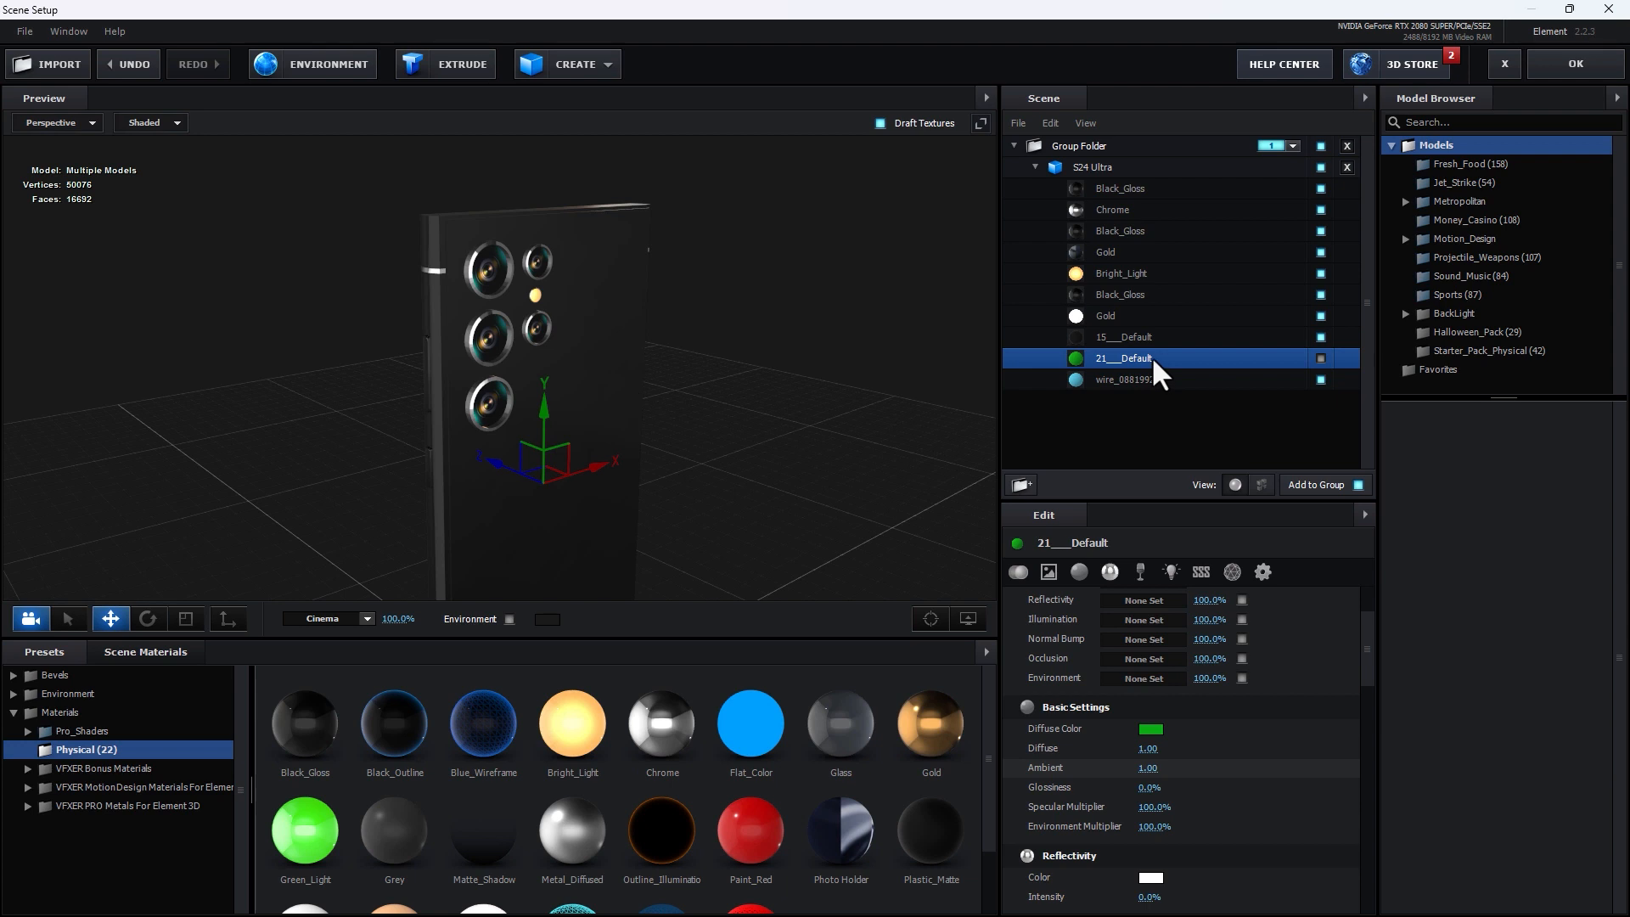
pyautogui.click(1320, 358)
pyautogui.moveTo(836, 722); pyautogui.dragTo(1165, 358)
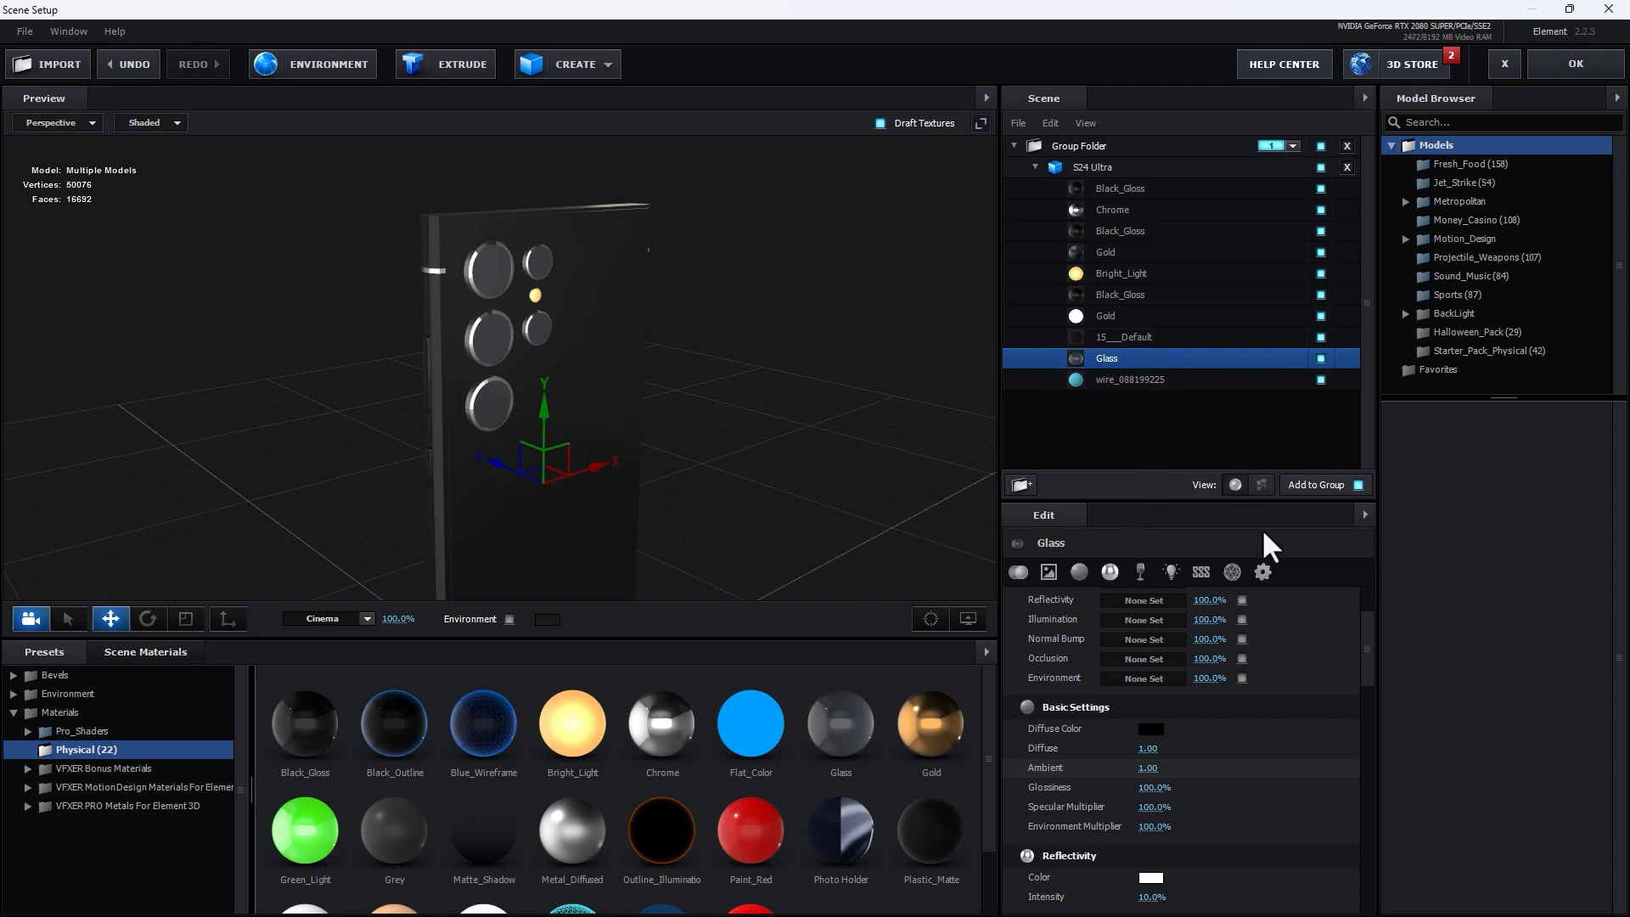
# Step: Set the Glass material's blend mode to Add and its force opacity to 4.0%
pyautogui.click(1258, 573)
pyautogui.click(1216, 616)
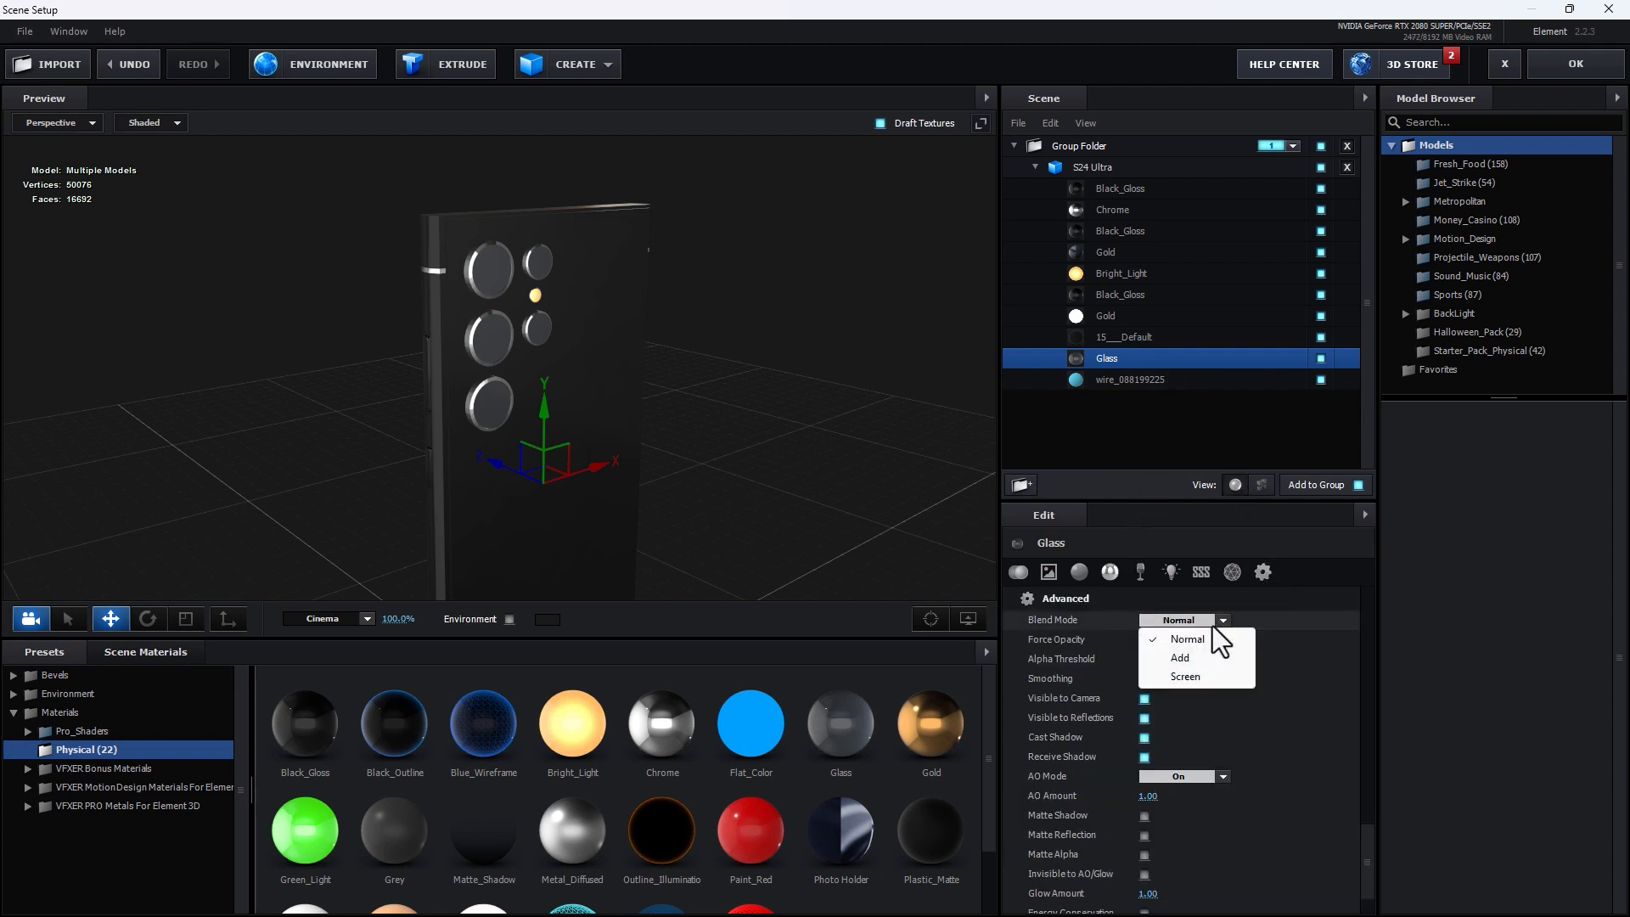
pyautogui.click(1181, 658)
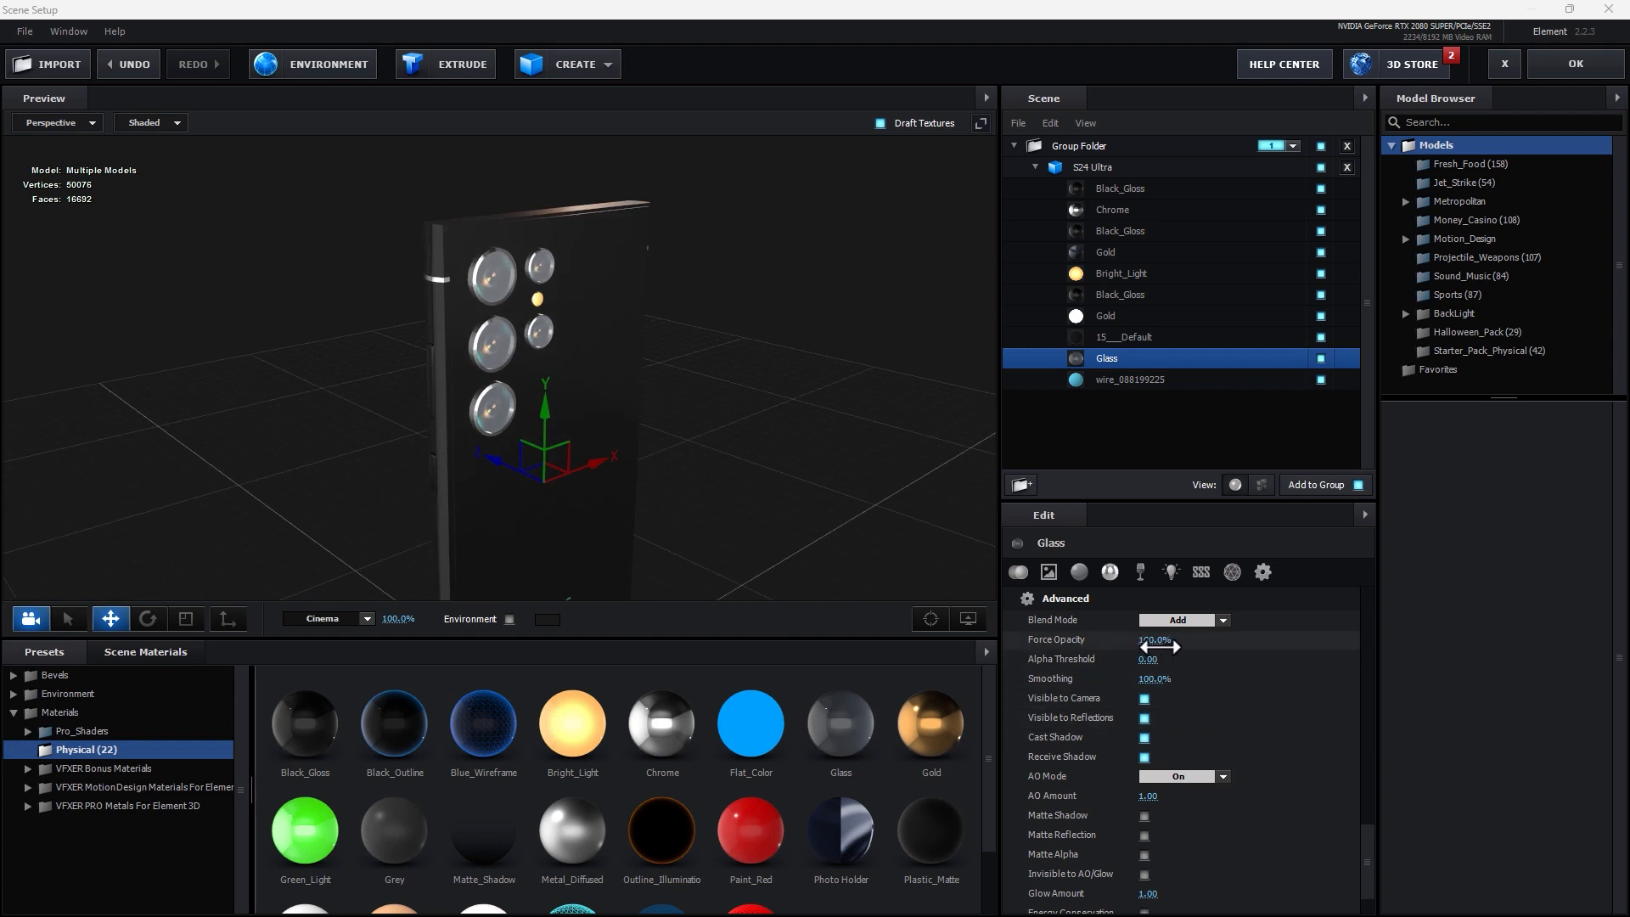
pyautogui.moveTo(1153, 642); pyautogui.dragTo(1068, 638)
pyautogui.moveTo(706, 466); pyautogui.dragTo(933, 387)
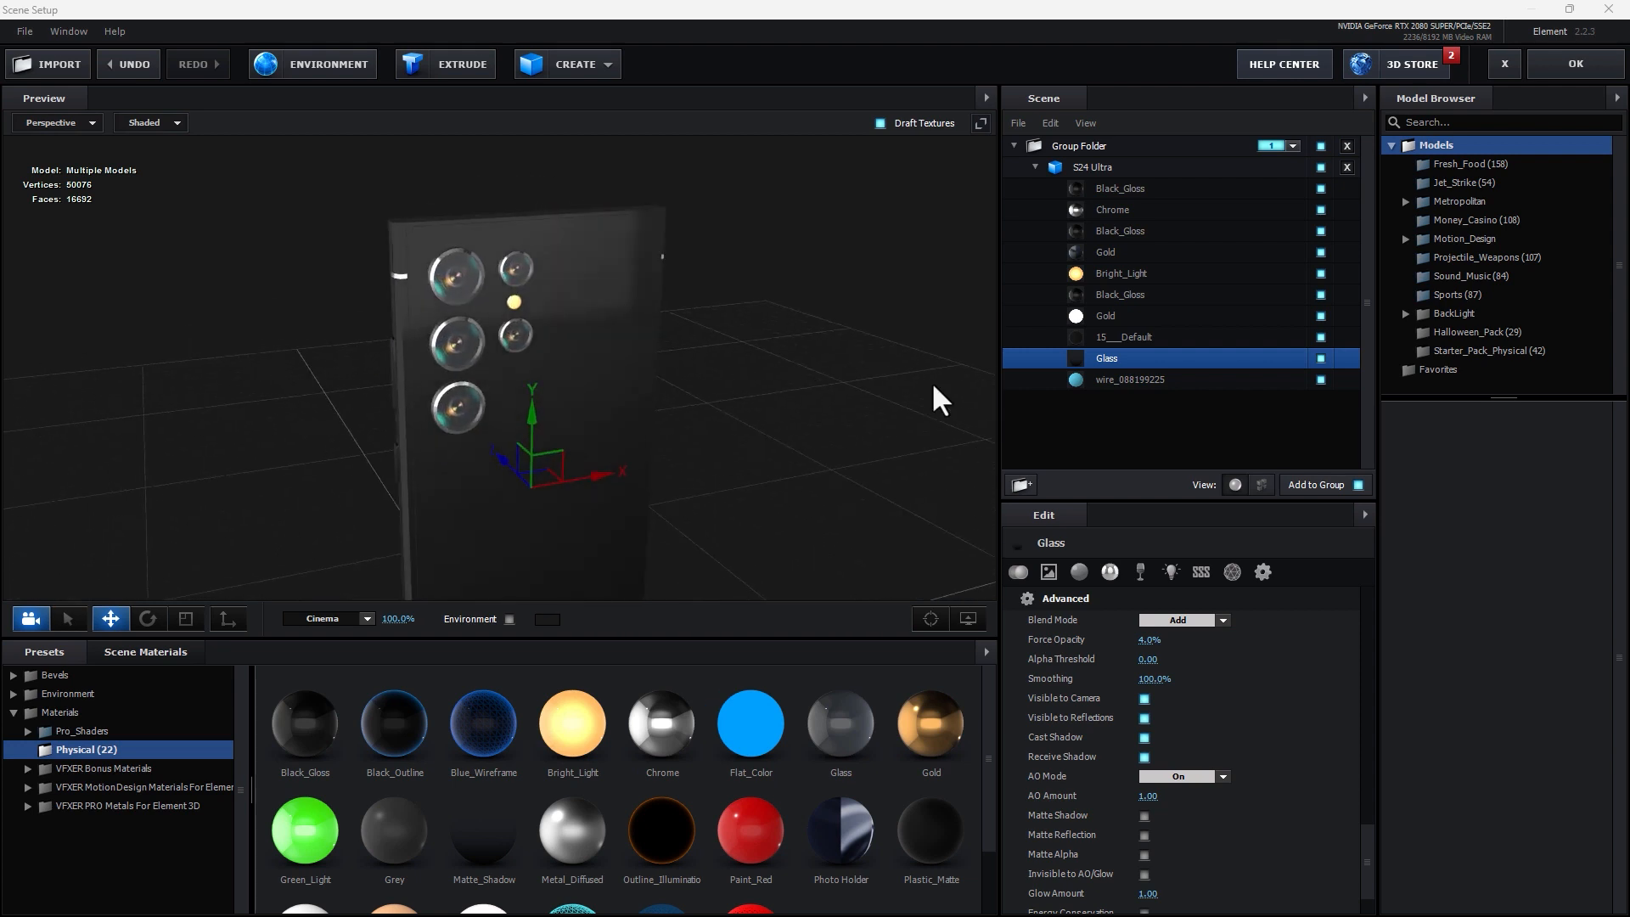
# Step: Replace the wire_088199225 material of the Samsung logo with the Physical preset Black_Outline
pyautogui.click(1142, 380)
pyautogui.moveTo(813, 501); pyautogui.dragTo(817, 333)
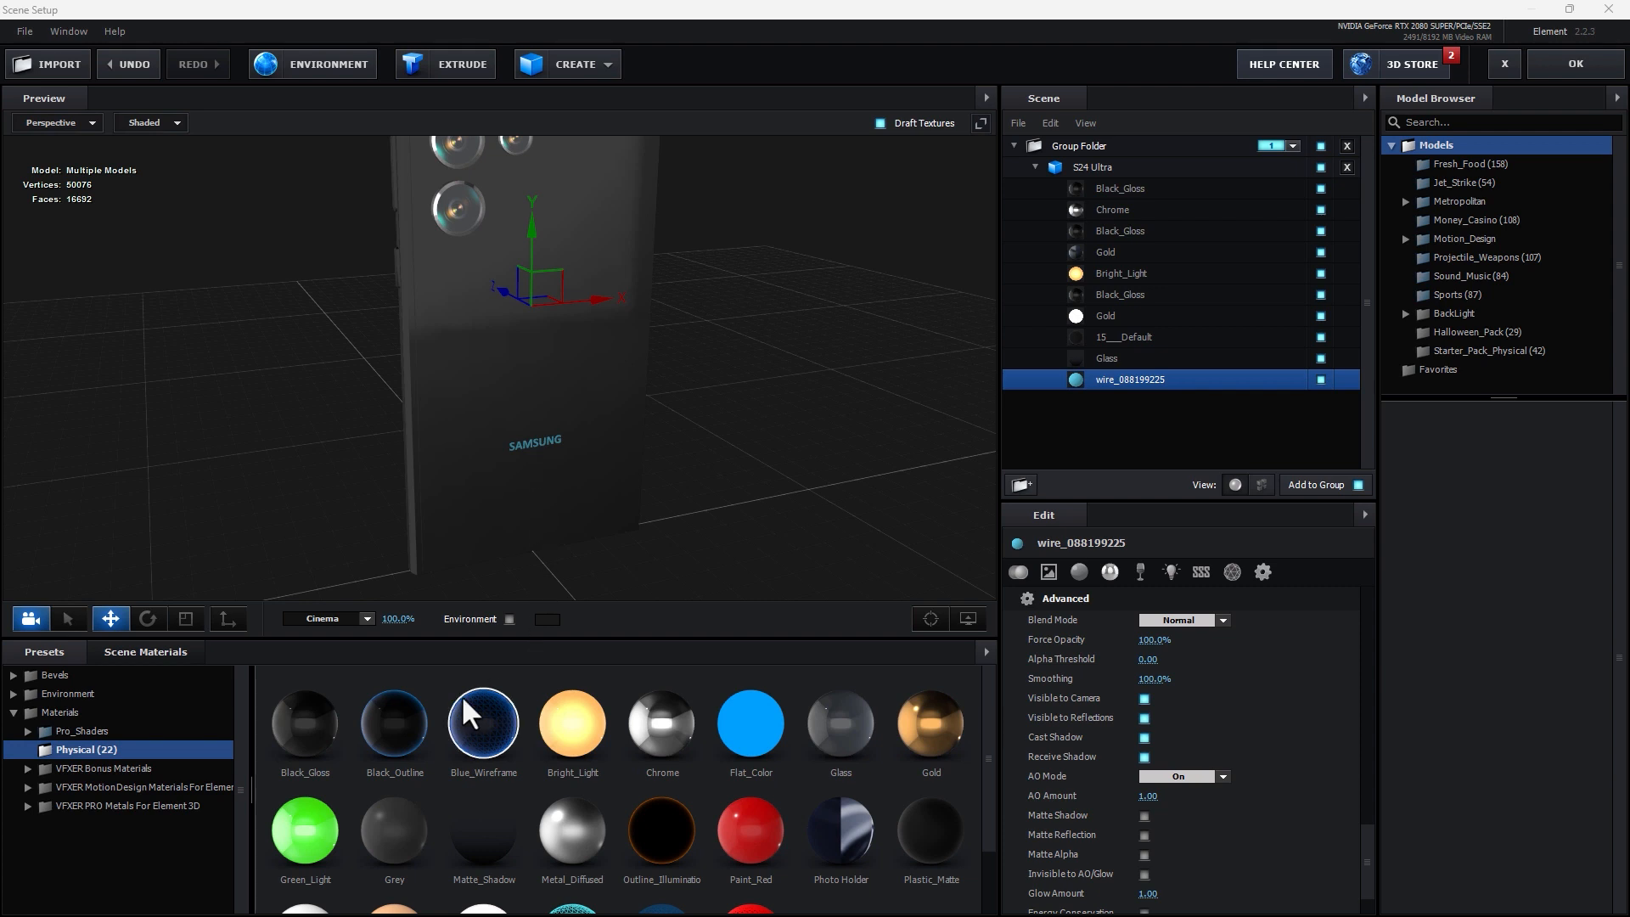
pyautogui.moveTo(377, 728); pyautogui.dragTo(1118, 384)
pyautogui.moveTo(829, 470); pyautogui.dragTo(772, 395)
# Step: Try the Physical preset Black_Gloss on the lens covers and hide them to compare the look
pyautogui.click(1145, 359)
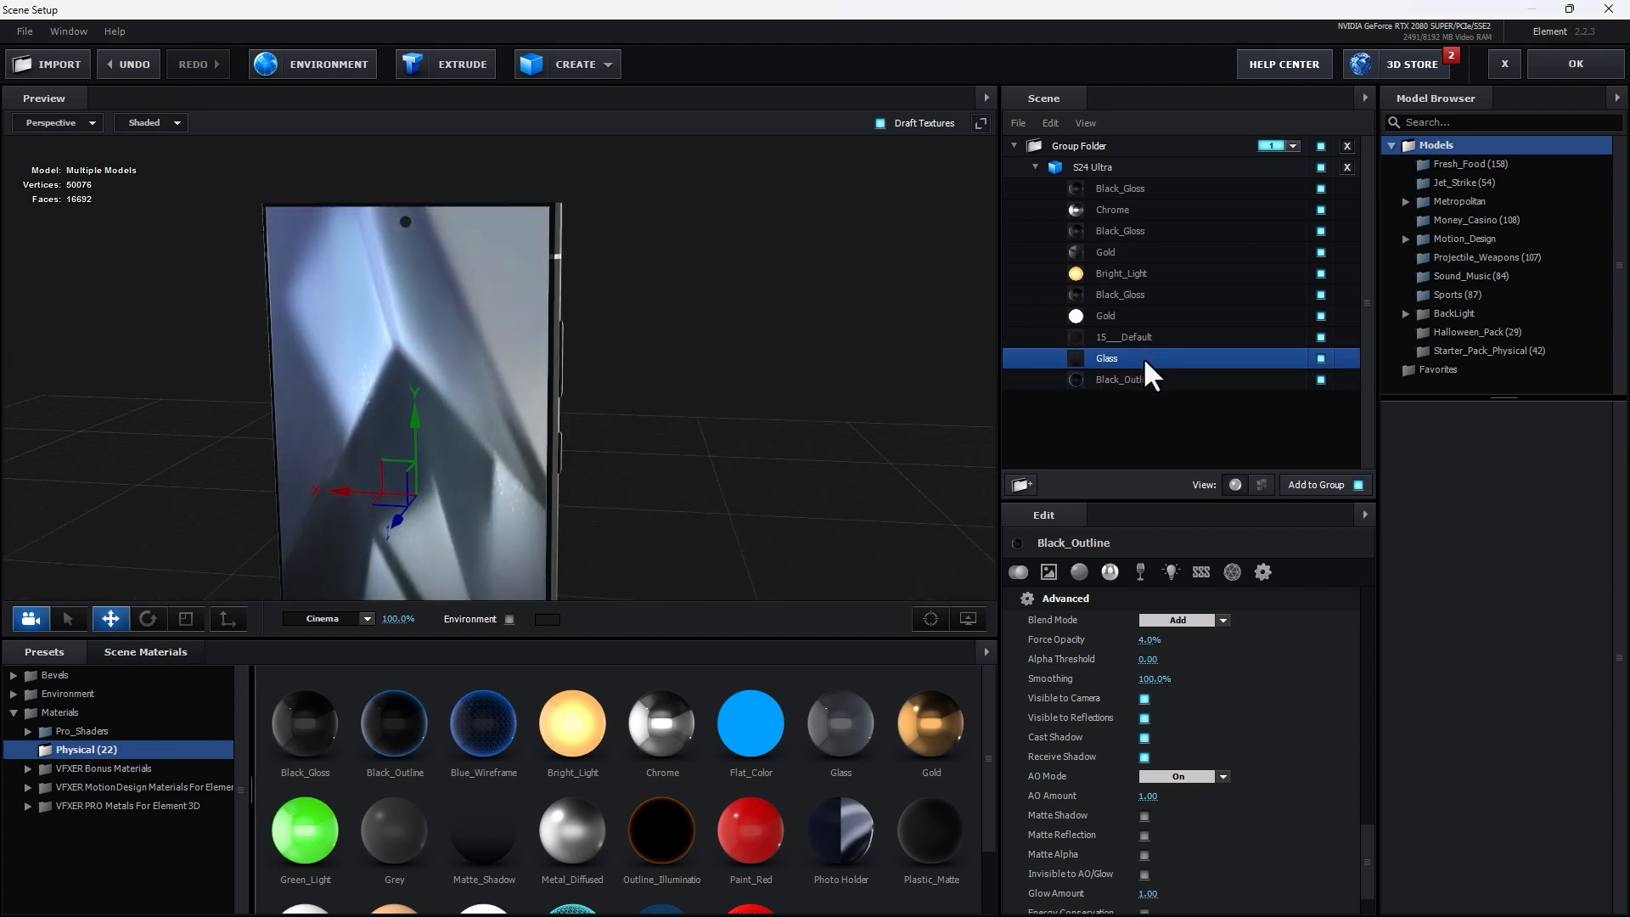
pyautogui.moveTo(327, 703); pyautogui.dragTo(1153, 359)
pyautogui.moveTo(785, 384); pyautogui.dragTo(784, 461)
pyautogui.moveTo(458, 161); pyautogui.dragTo(395, 302)
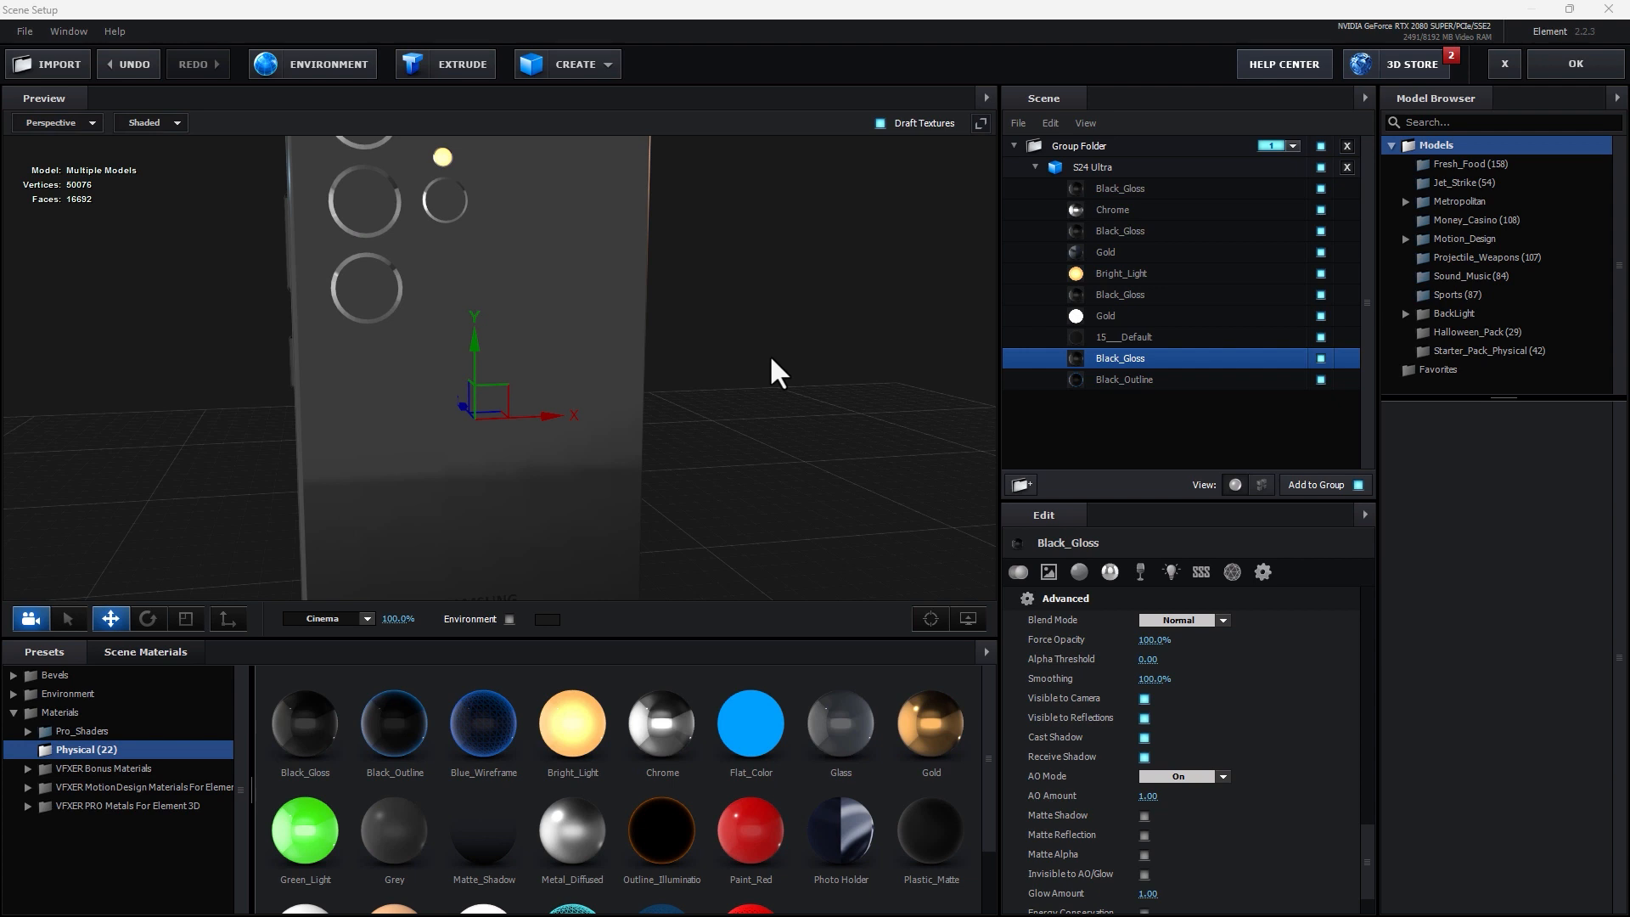
pyautogui.click(1321, 359)
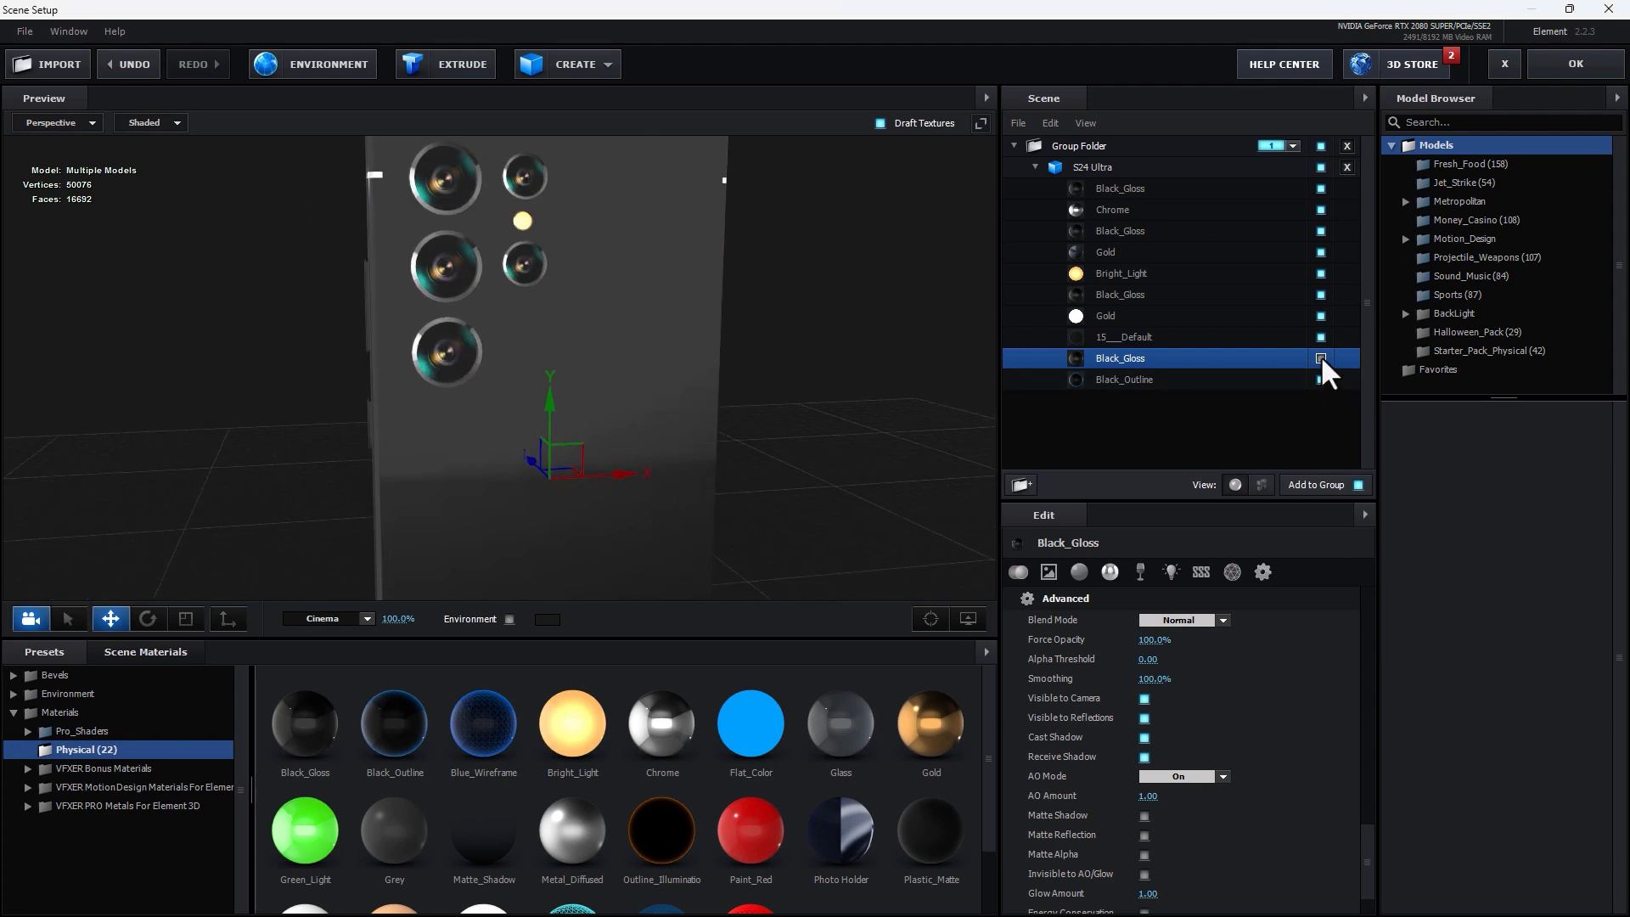
pyautogui.moveTo(788, 484); pyautogui.dragTo(826, 487)
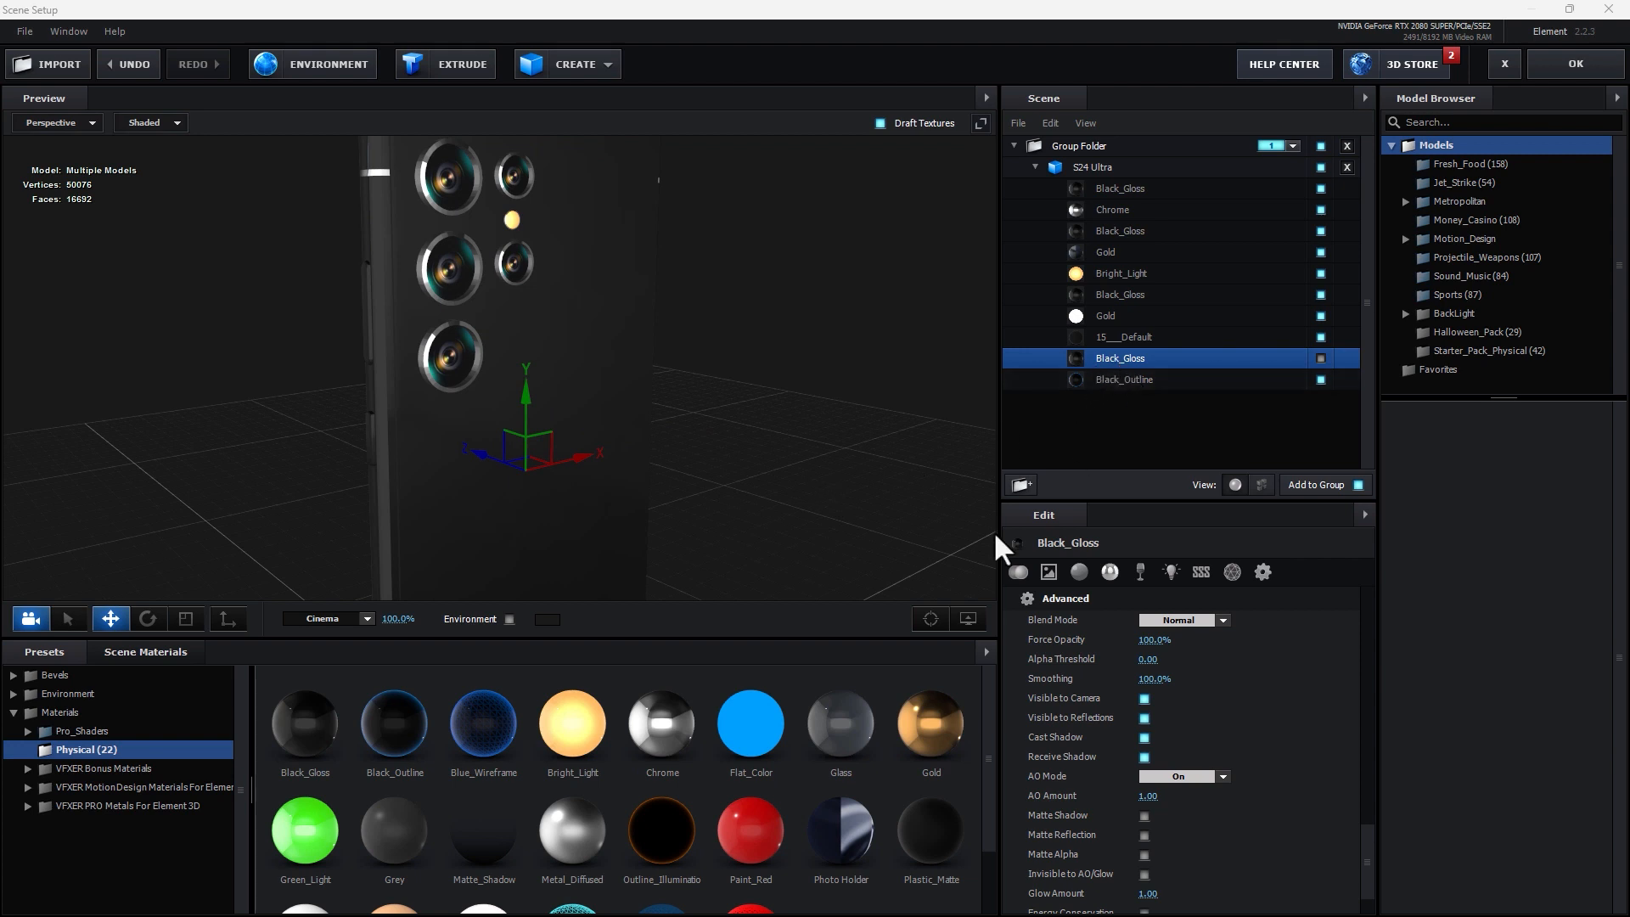
# Step: Put the Glass preset on the lens covers, shown again, with blend mode Add and force opacity 1.0%
pyautogui.moveTo(832, 720); pyautogui.dragTo(1193, 363)
pyautogui.click(1320, 359)
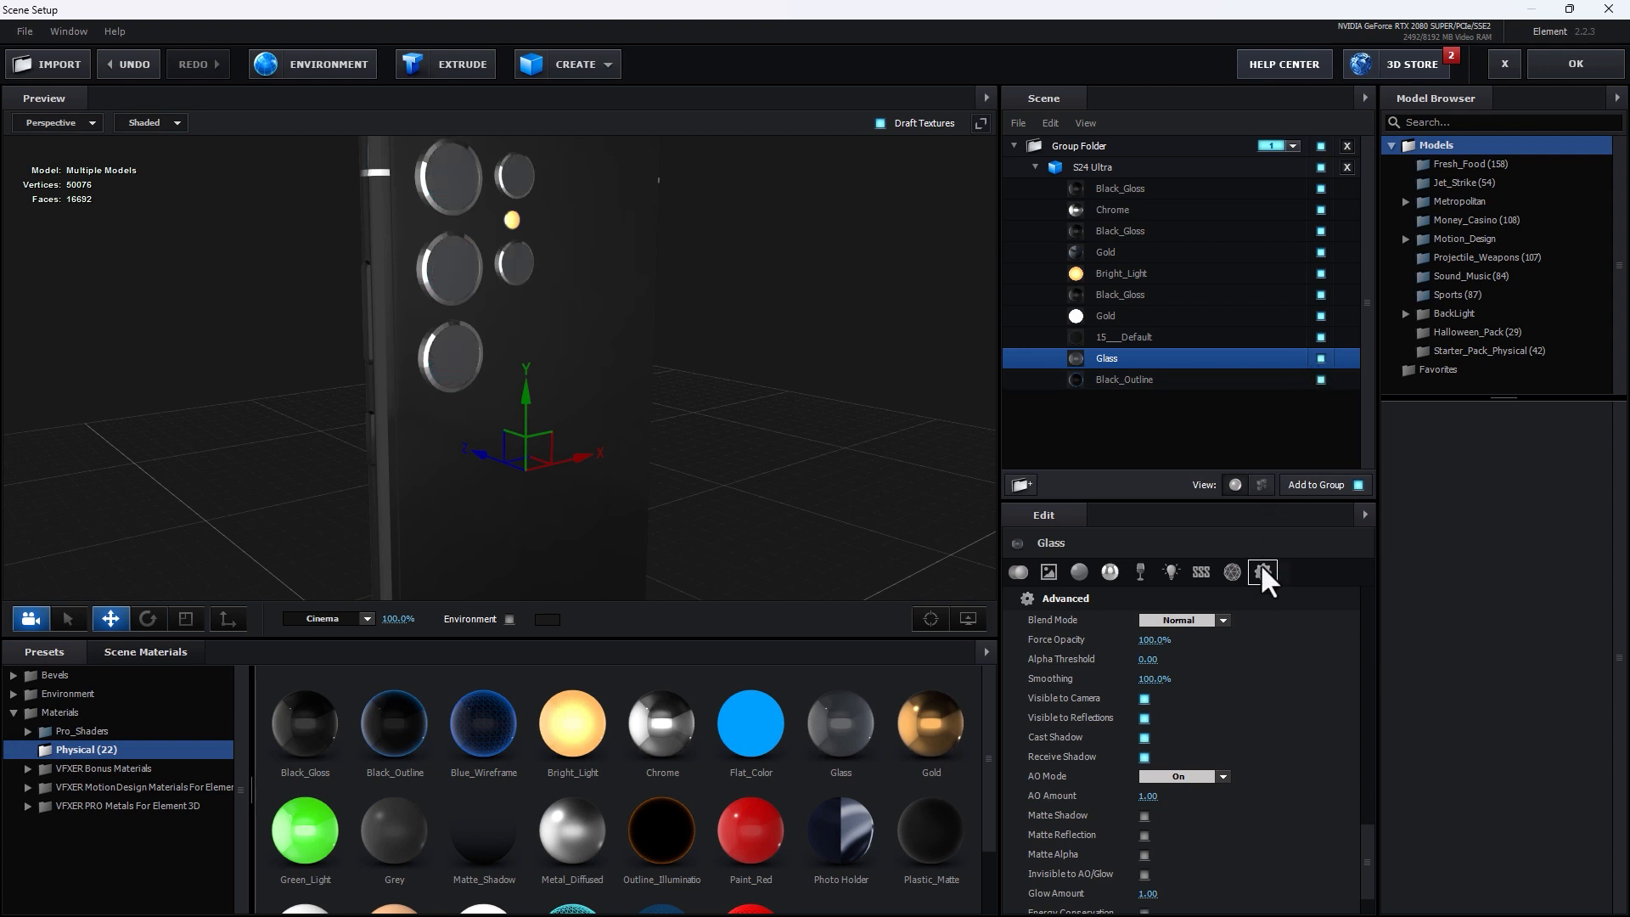
pyautogui.click(1224, 620)
pyautogui.click(1188, 657)
pyautogui.moveTo(1154, 640); pyautogui.dragTo(1058, 641)
pyautogui.moveTo(793, 418)
pyautogui.mouseDown()
pyautogui.moveTo(843, 423)
pyautogui.moveTo(790, 430)
pyautogui.mouseUp()
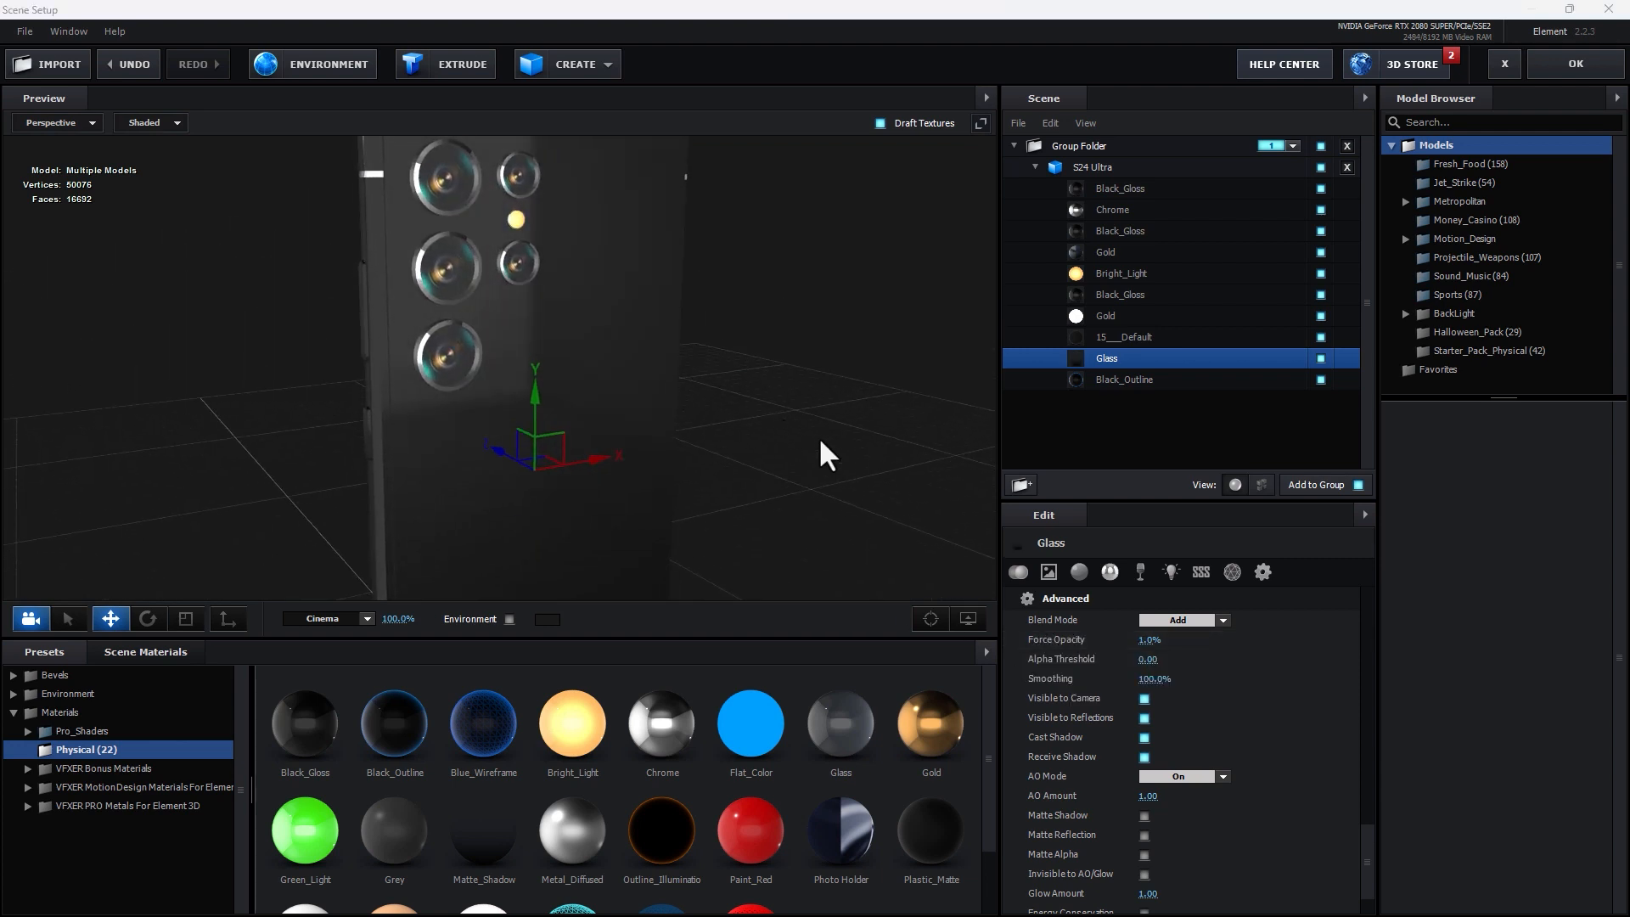
pyautogui.moveTo(1152, 645); pyautogui.dragTo(1154, 646)
# Step: Replace the 15___Default material with the Physical preset Black_Gloss
pyautogui.moveTo(742, 456); pyautogui.dragTo(1006, 441)
pyautogui.click(1102, 336)
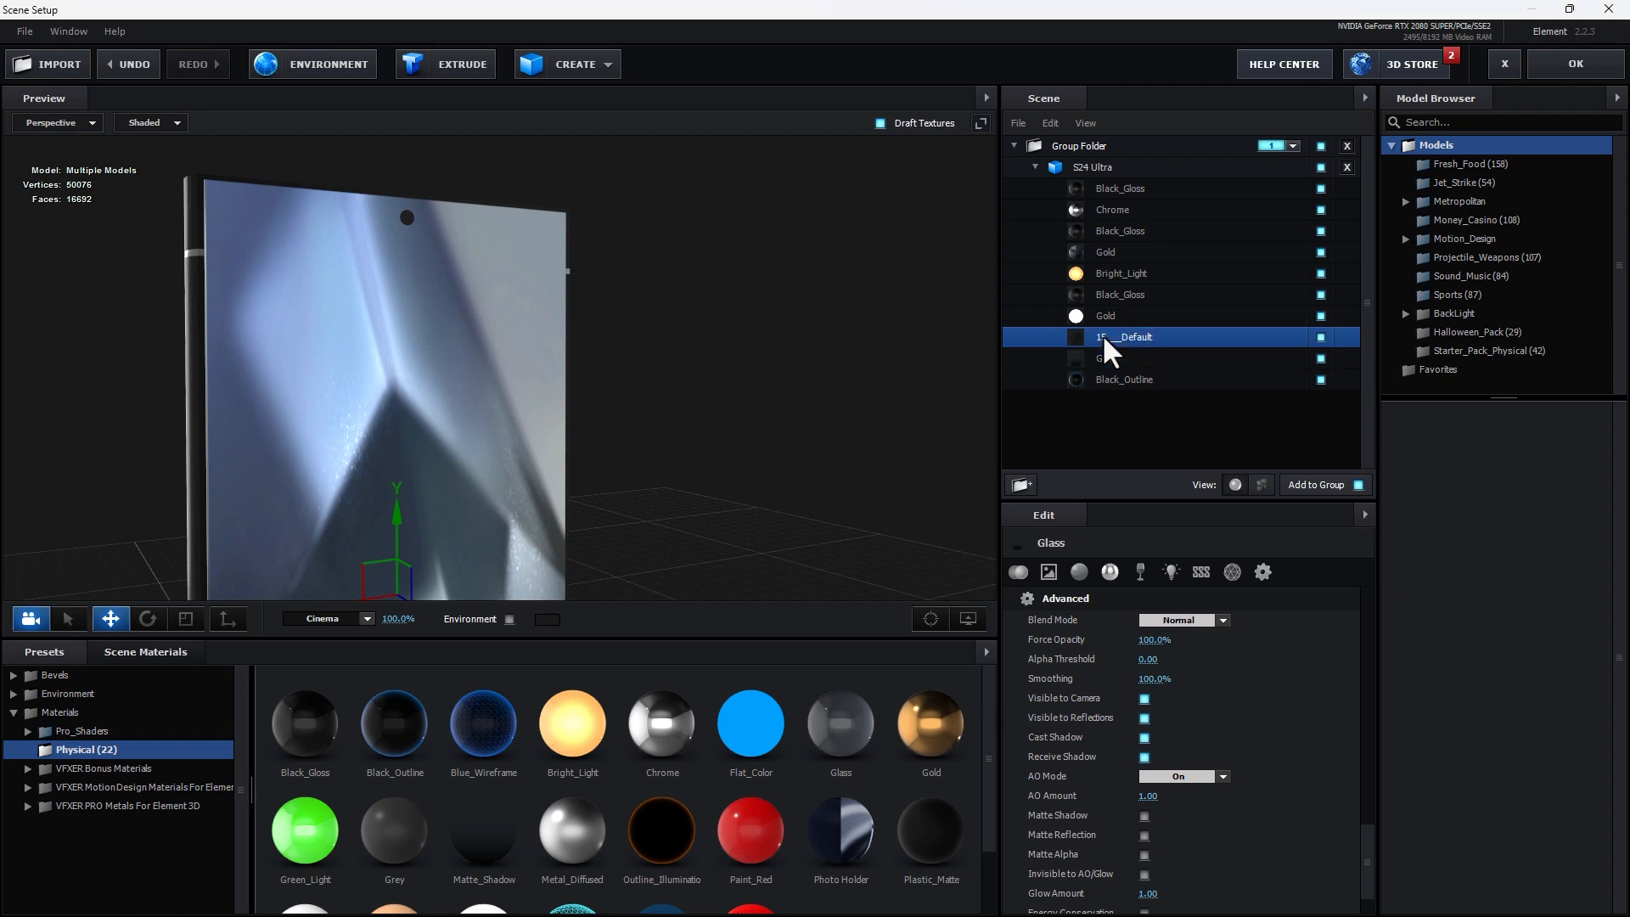
pyautogui.moveTo(307, 721); pyautogui.dragTo(1138, 340)
pyautogui.moveTo(704, 450); pyautogui.dragTo(767, 477)
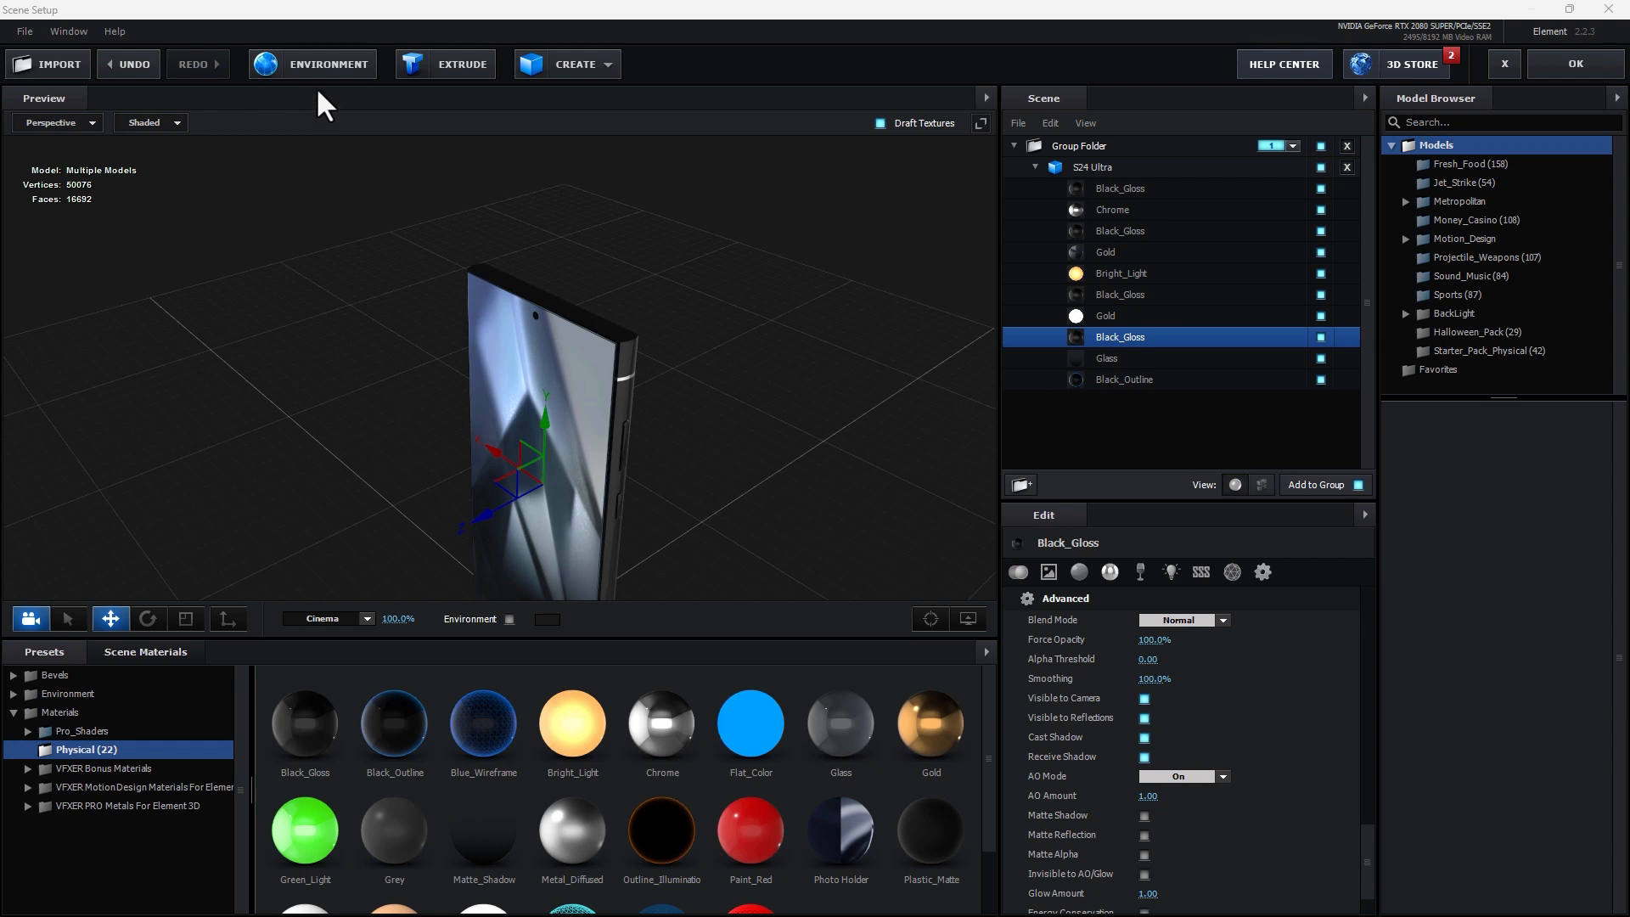
# Step: Change the environment texture to BackLight_2K_03.dds from the BackLight_2K folder and accept the scene setup
pyautogui.click(317, 61)
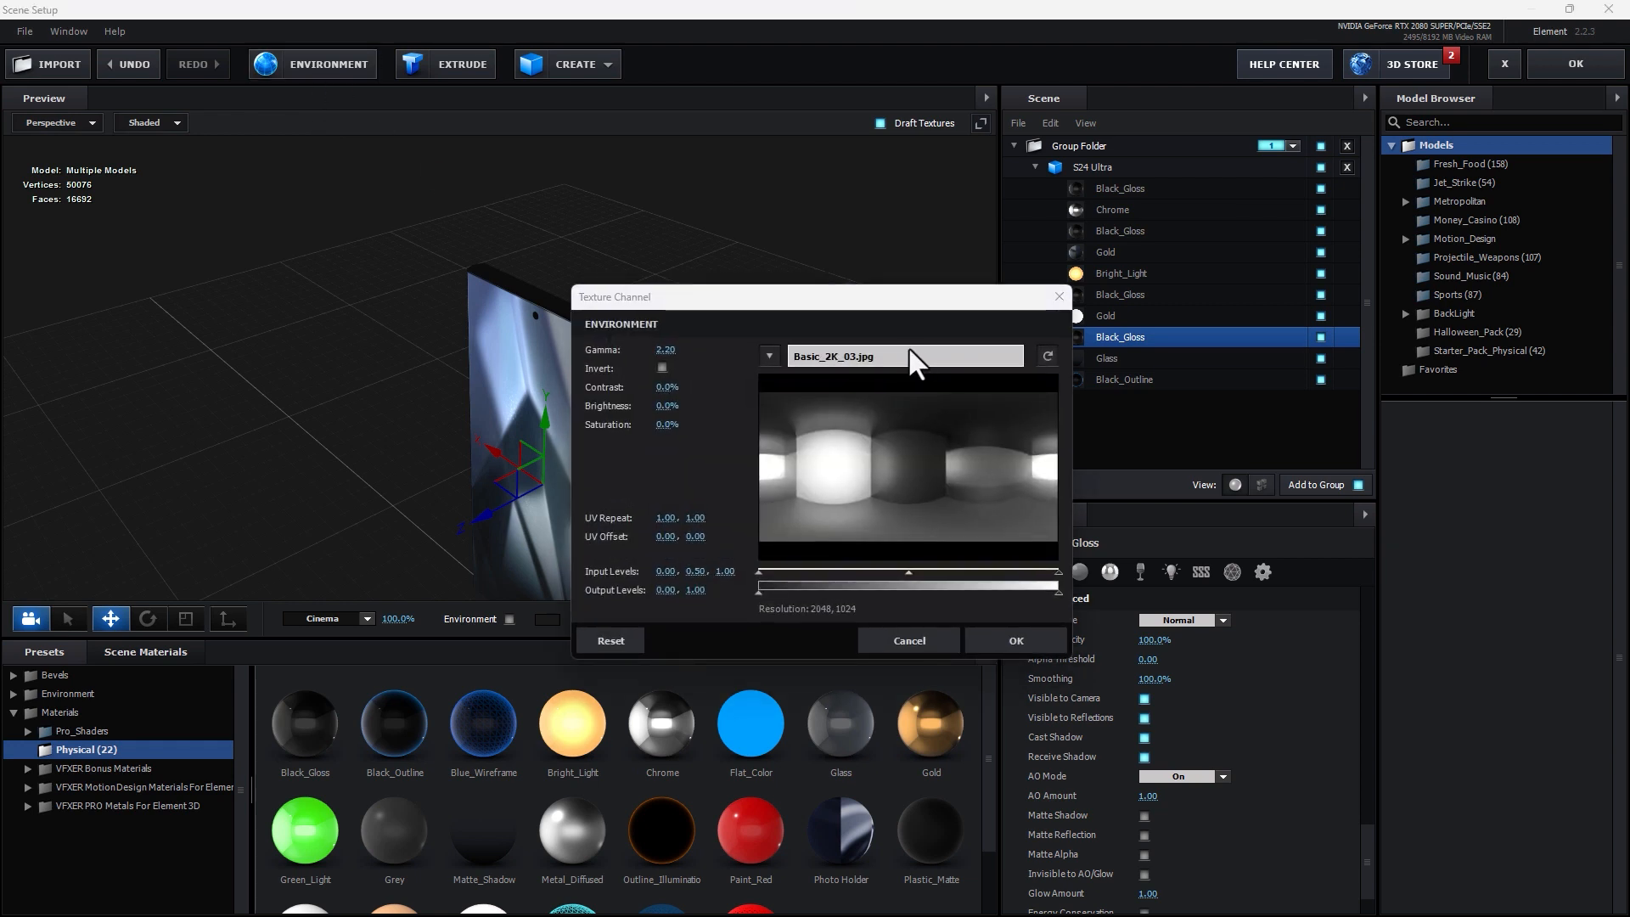
pyautogui.click(908, 348)
pyautogui.click(971, 358)
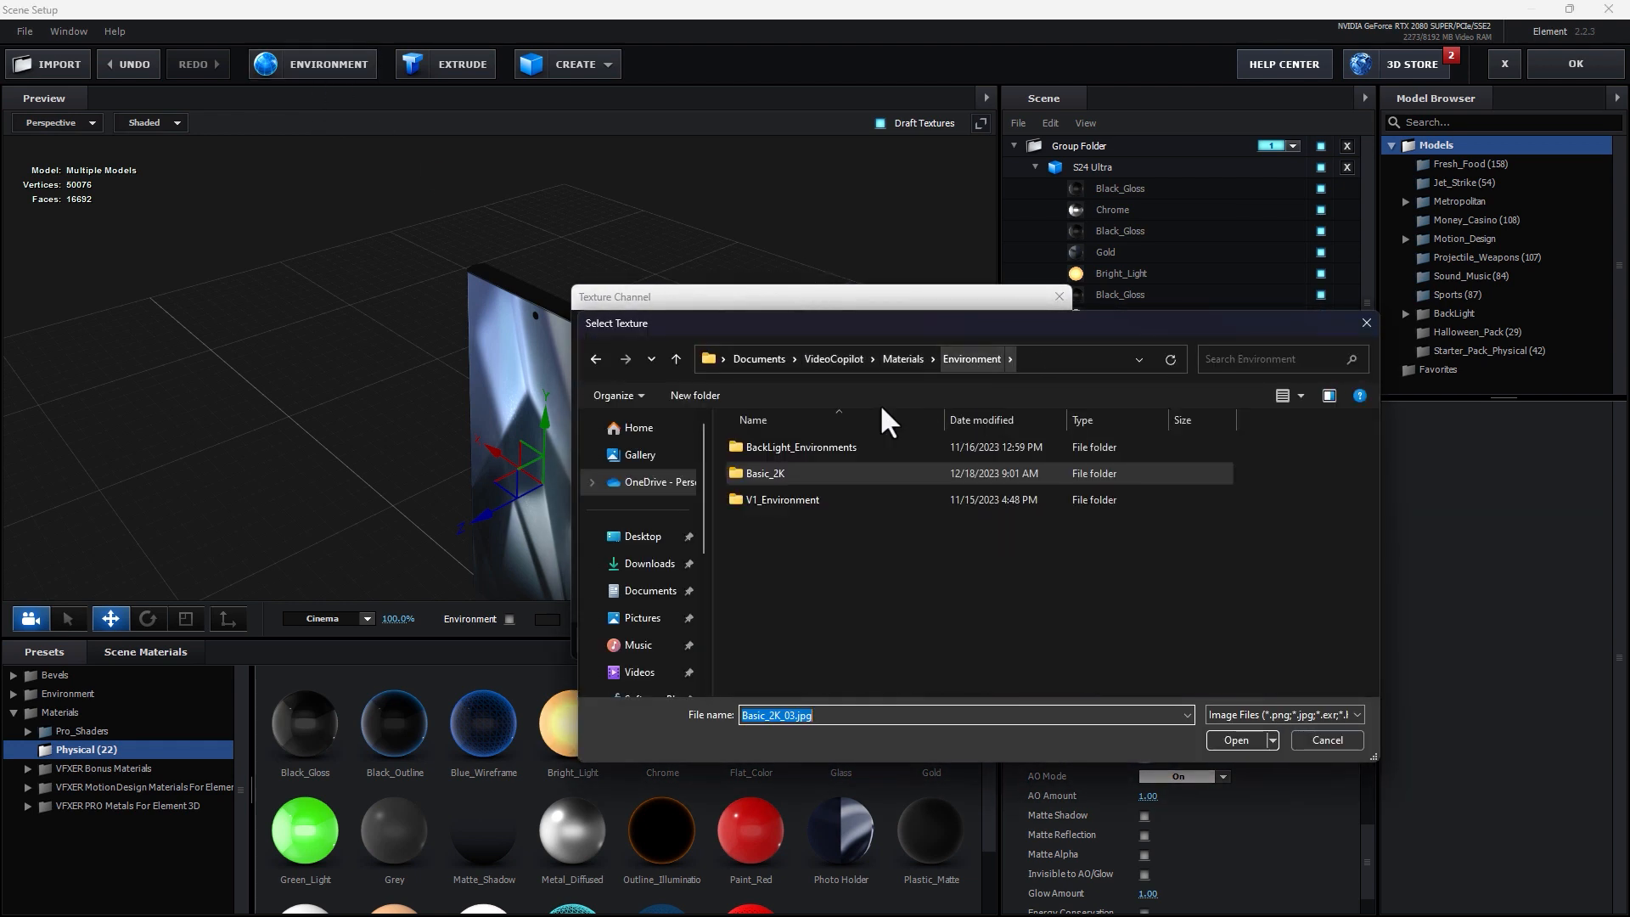
pyautogui.doubleClick(788, 446)
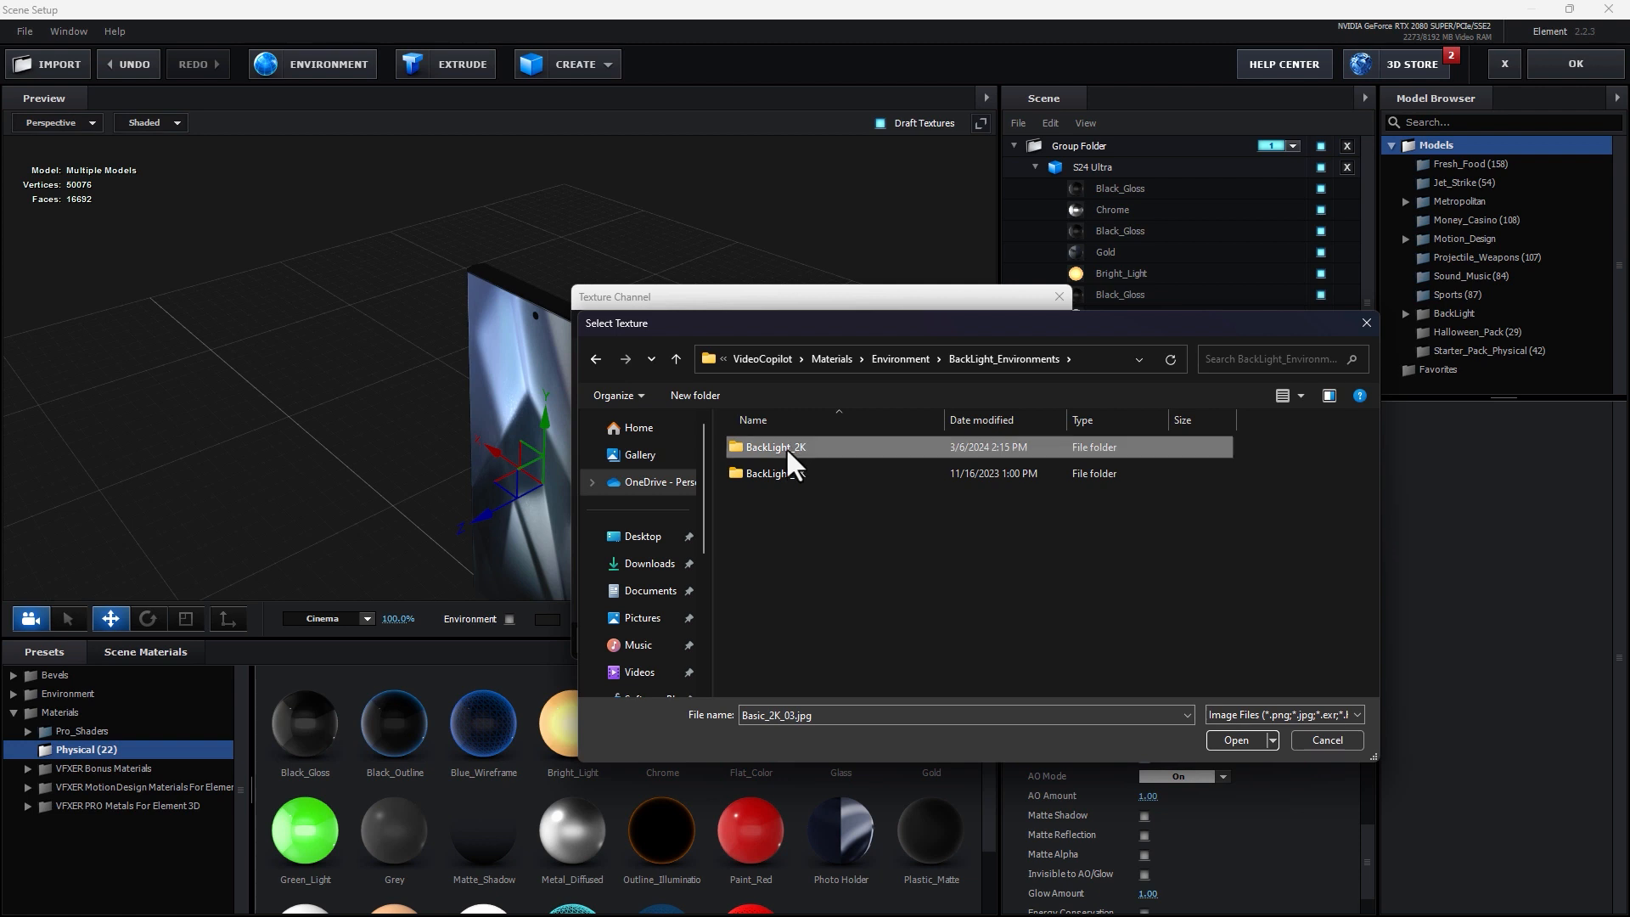
pyautogui.doubleClick(786, 447)
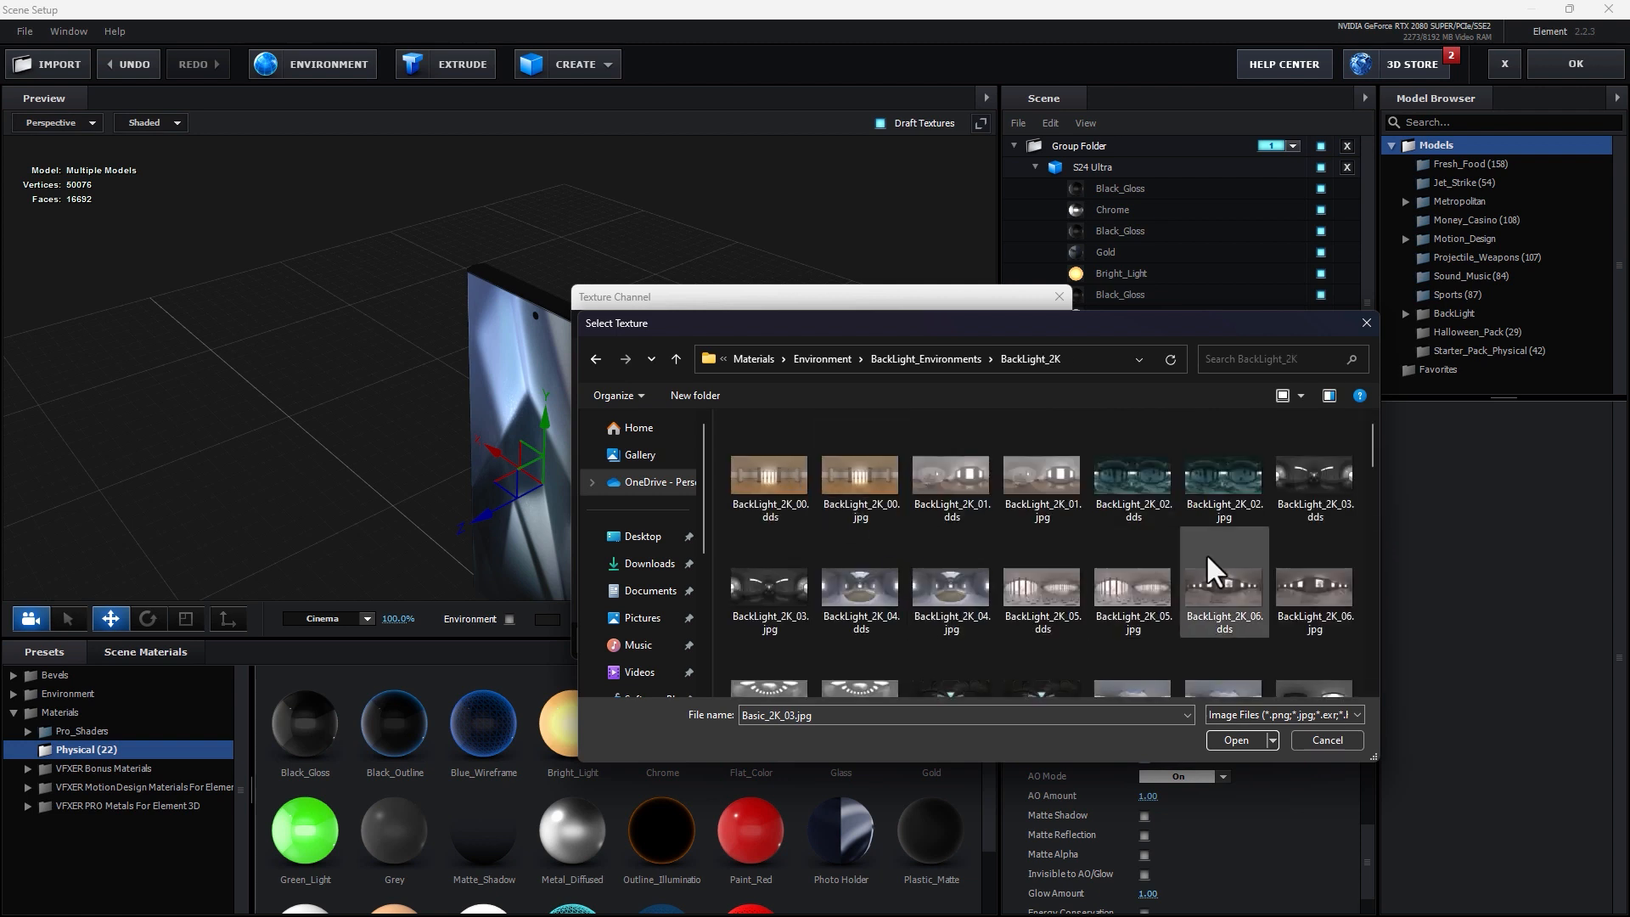
pyautogui.doubleClick(1316, 476)
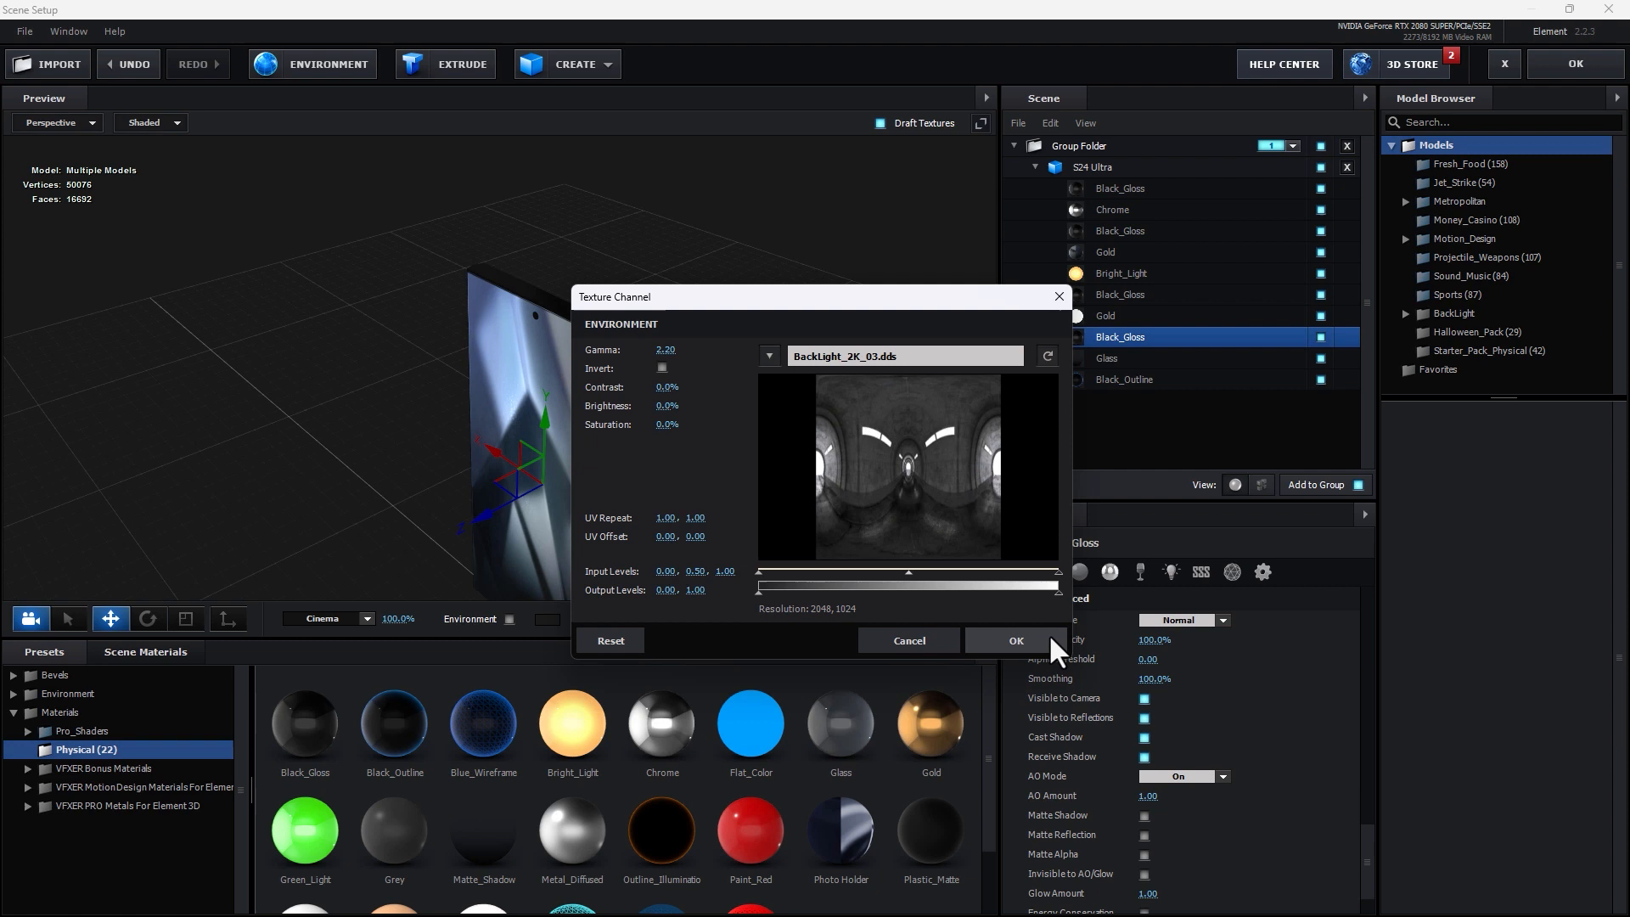
pyautogui.click(1047, 635)
pyautogui.moveTo(832, 550); pyautogui.dragTo(1011, 440)
pyautogui.click(1567, 60)
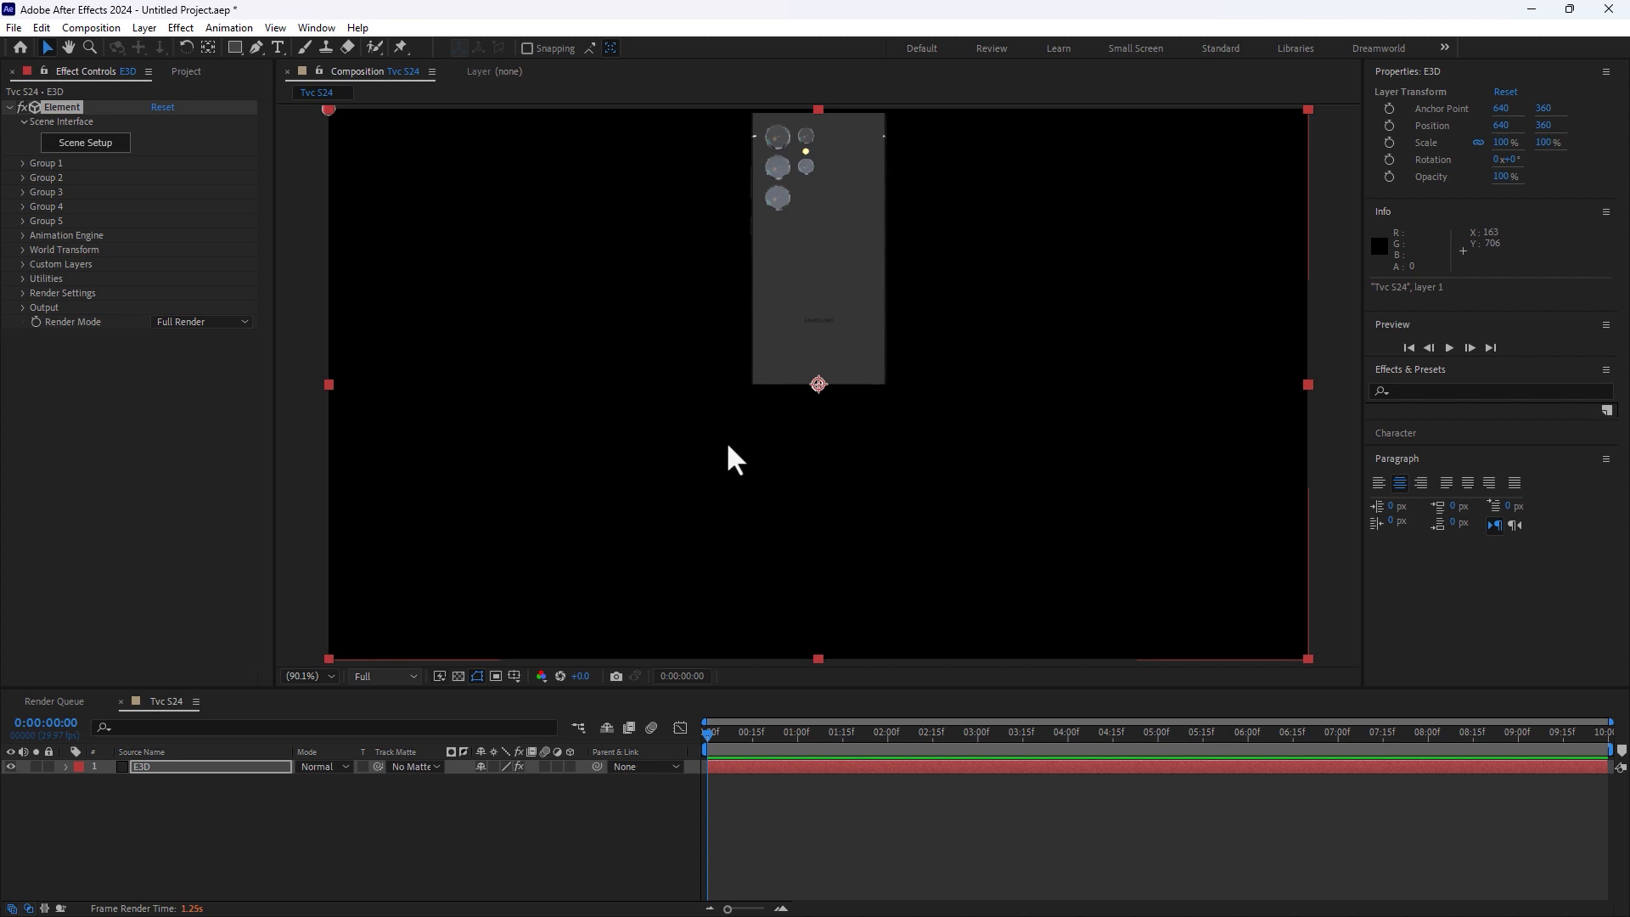
# Step: Set Group 1's particle size to 25.10 and its replicator Position XY to 640.0, 763.0 on the E3D layer
pyautogui.click(166, 762)
pyautogui.click(22, 163)
pyautogui.click(38, 206)
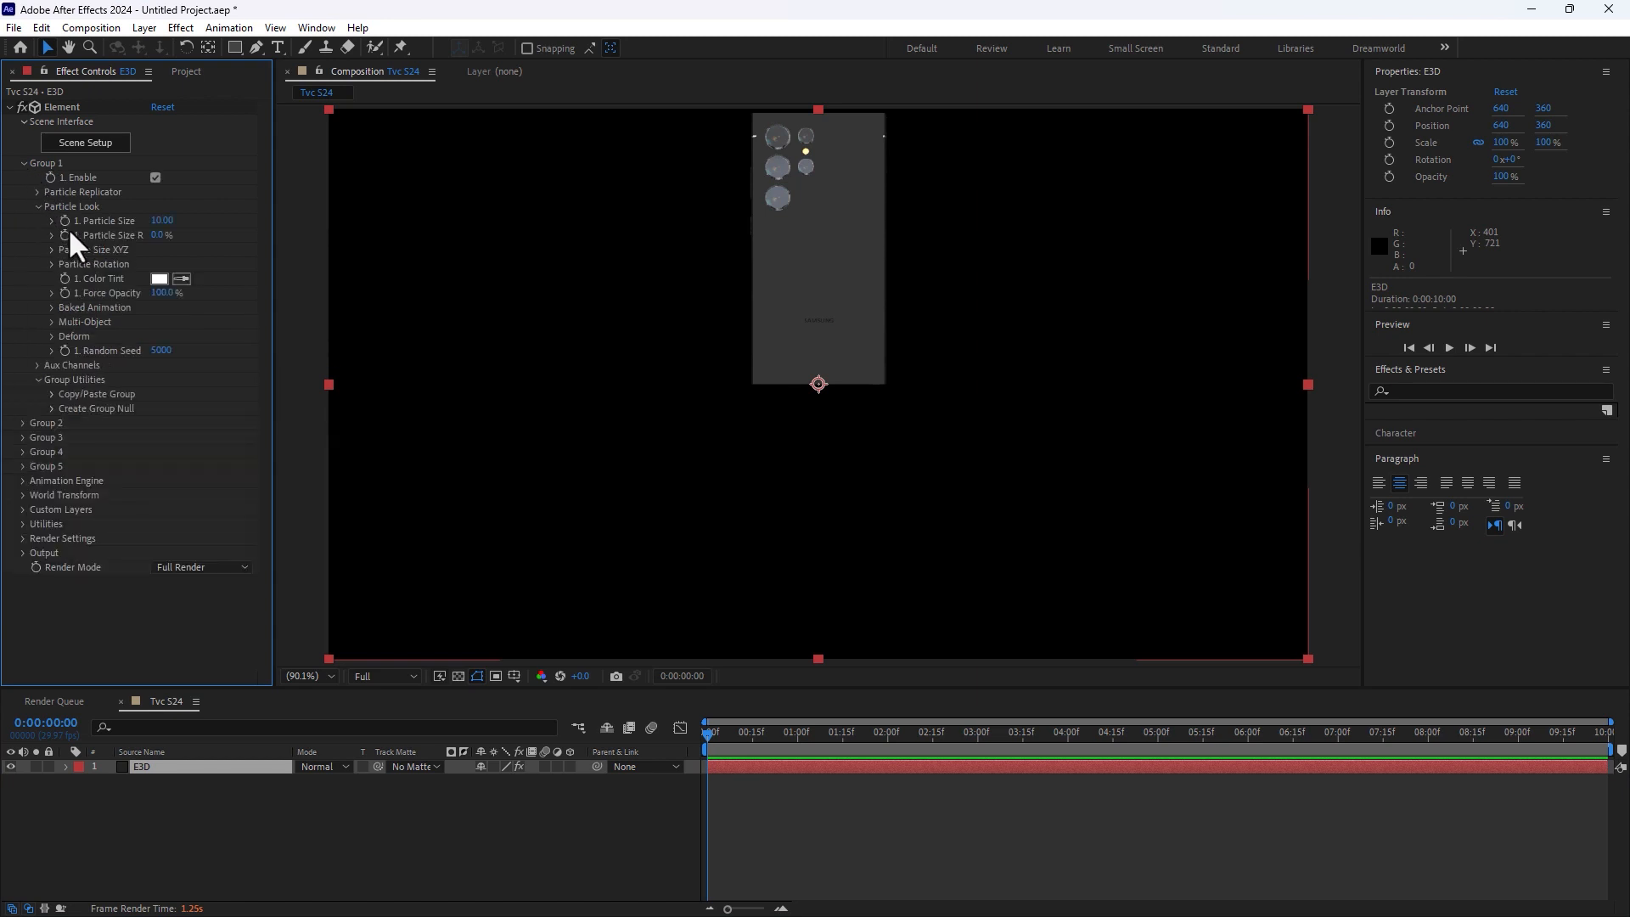
pyautogui.moveTo(159, 220); pyautogui.dragTo(270, 209)
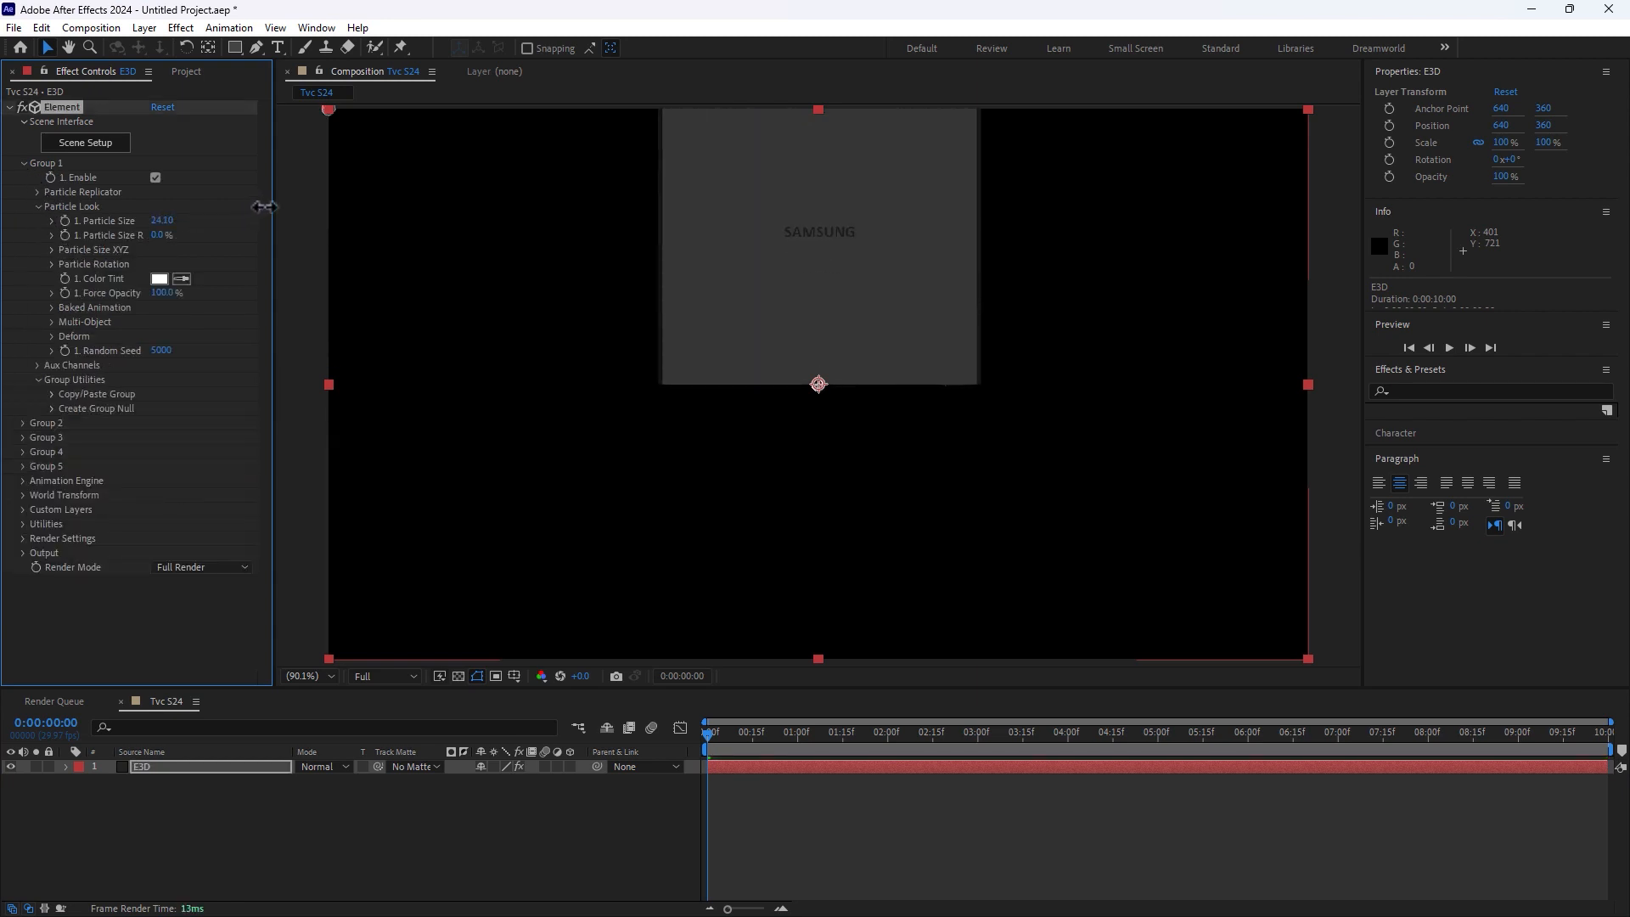
pyautogui.click(37, 191)
pyautogui.moveTo(210, 235); pyautogui.dragTo(568, 220)
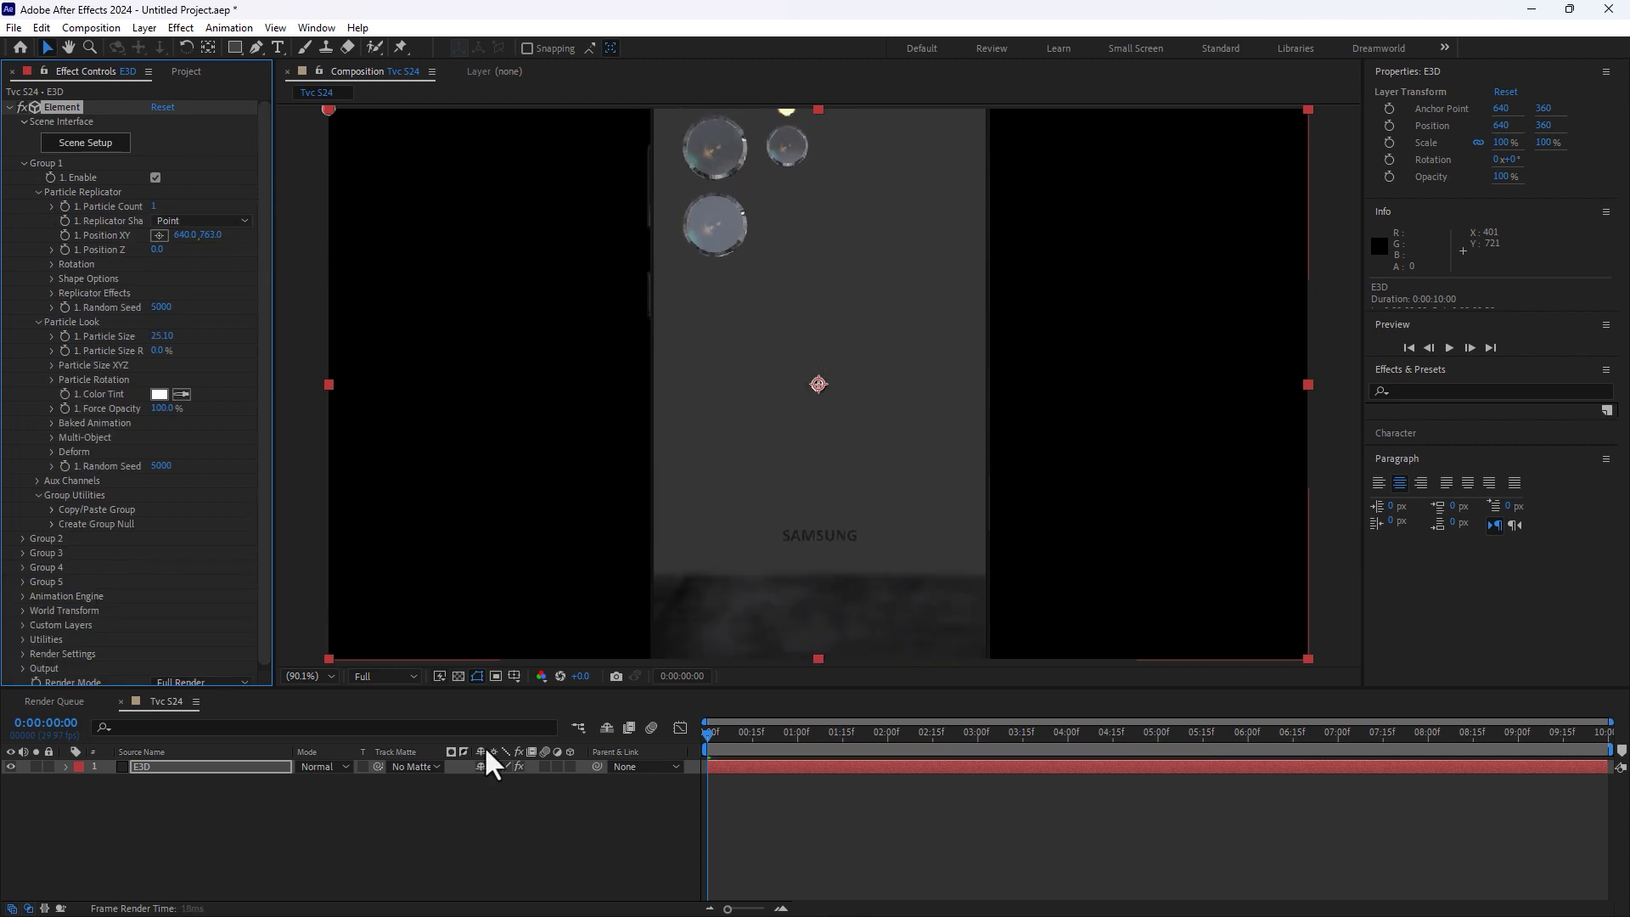
# Step: Add a two-node camera named Camera 1 with the 24mm preset to the composition
pyautogui.rightClick(403, 864)
pyautogui.moveTo(491, 650)
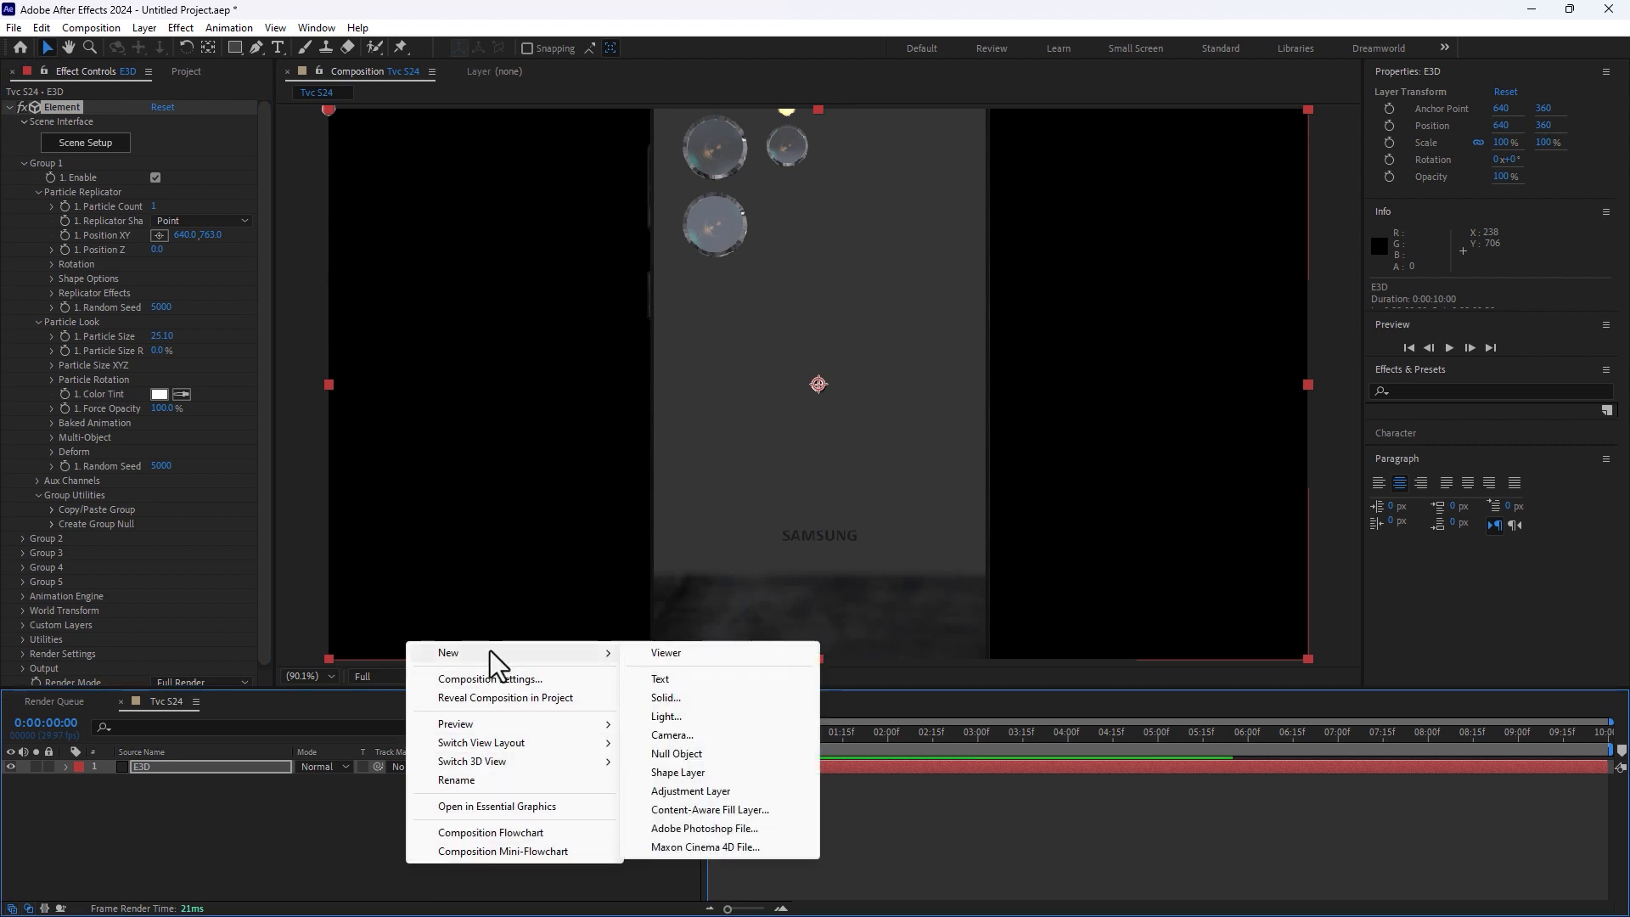
pyautogui.click(679, 734)
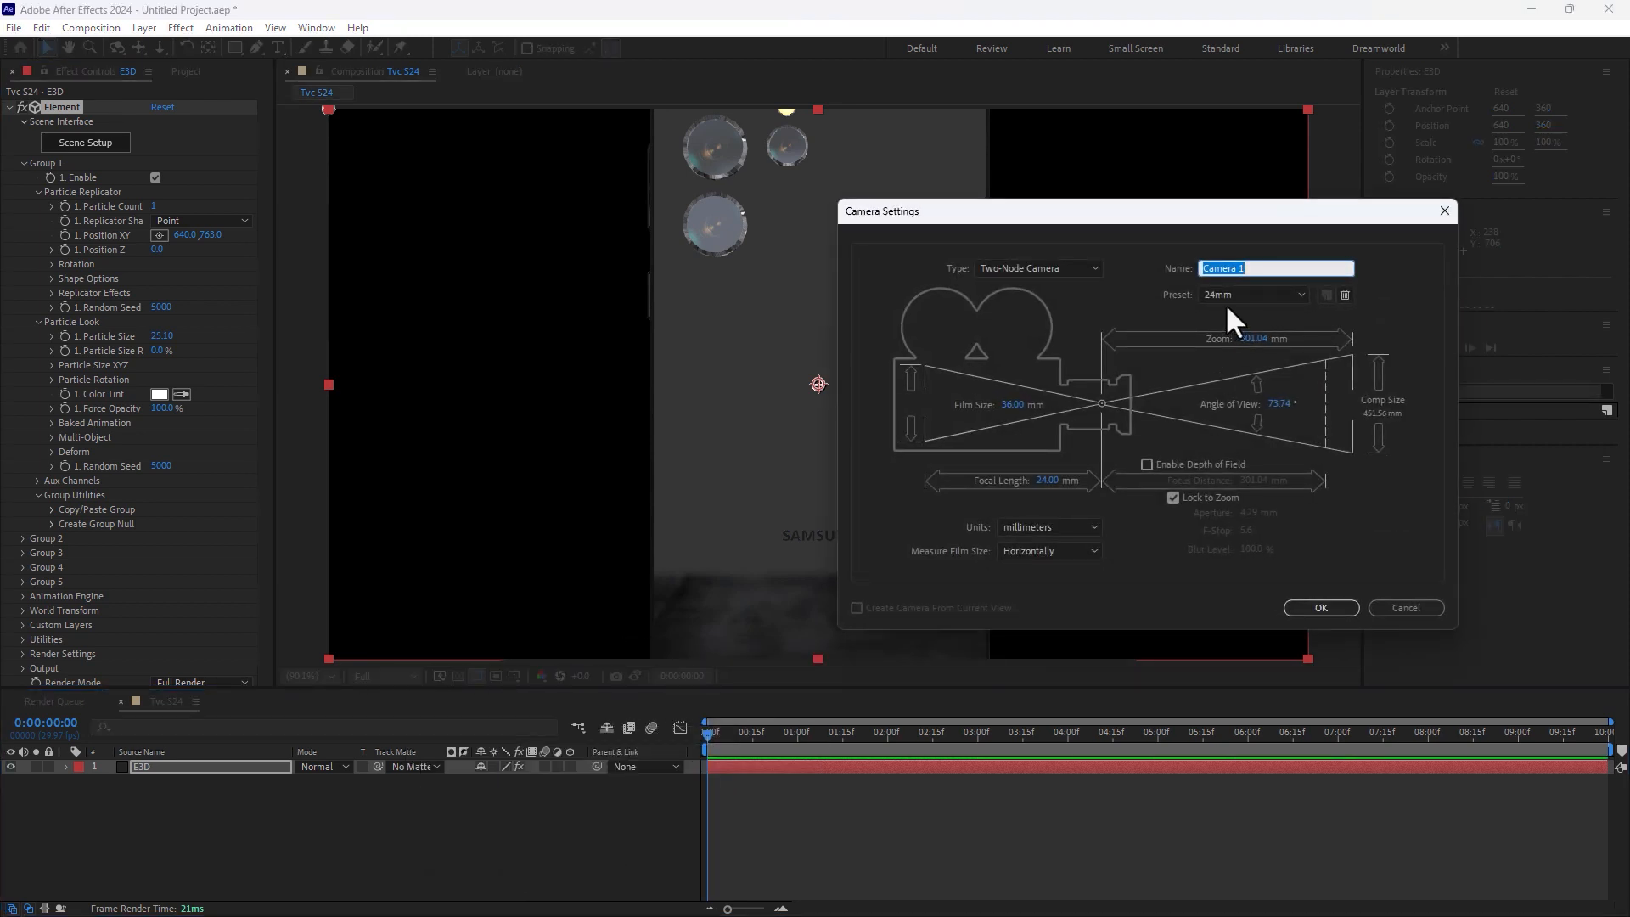
pyautogui.click(1326, 604)
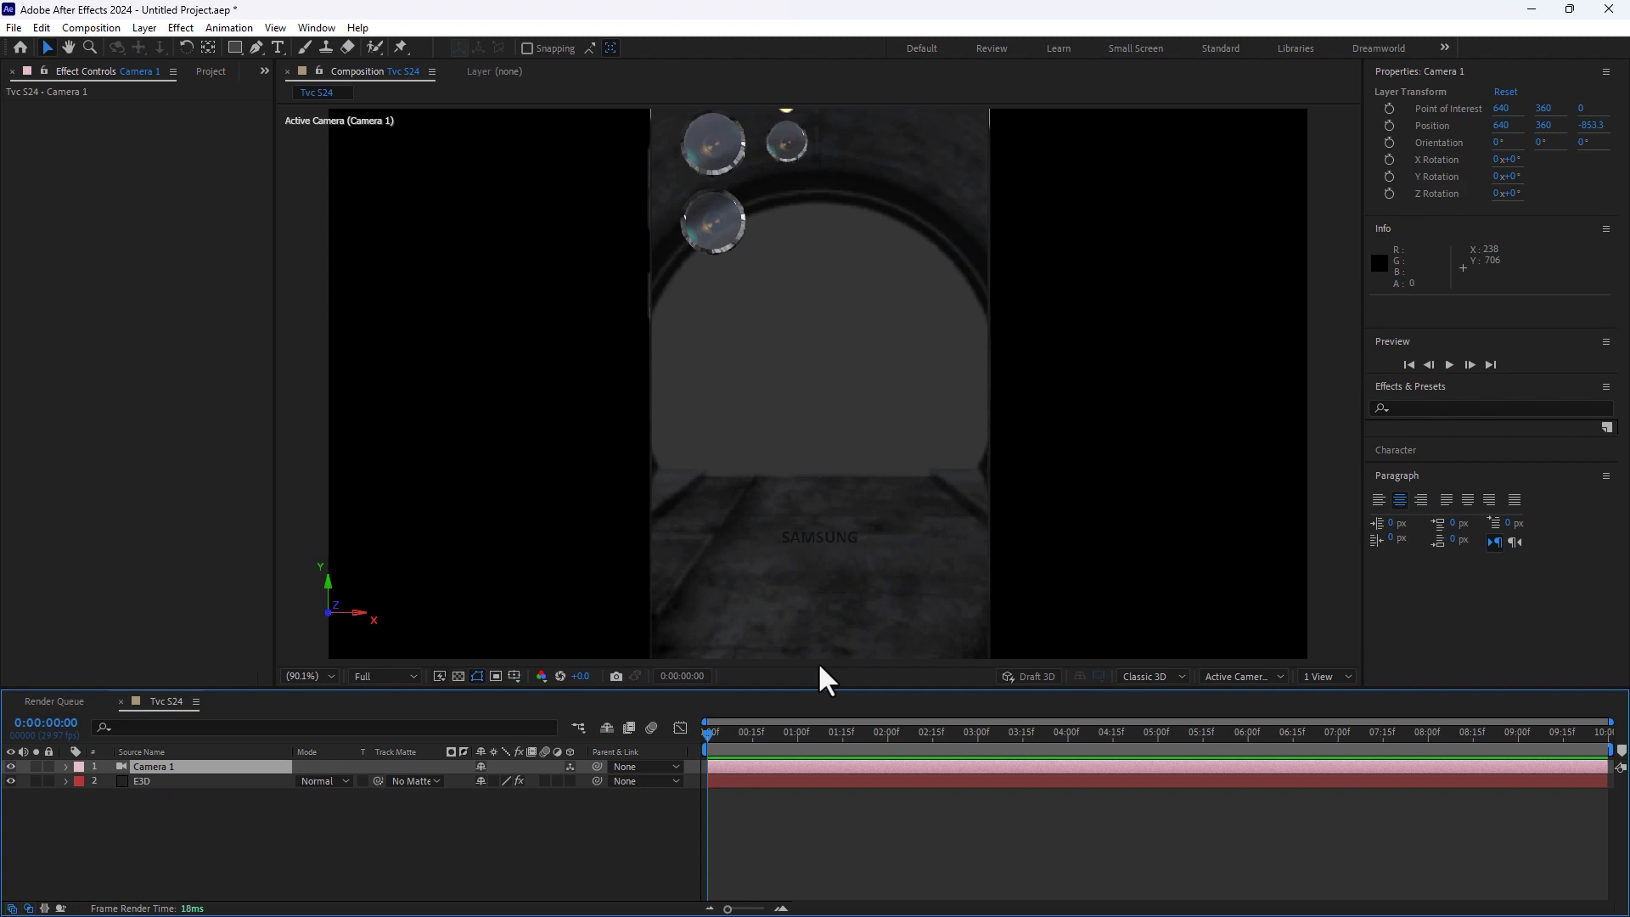
# Step: Orbit Camera 1 to frame the phone's back and side edge at an angle
pyautogui.click(119, 48)
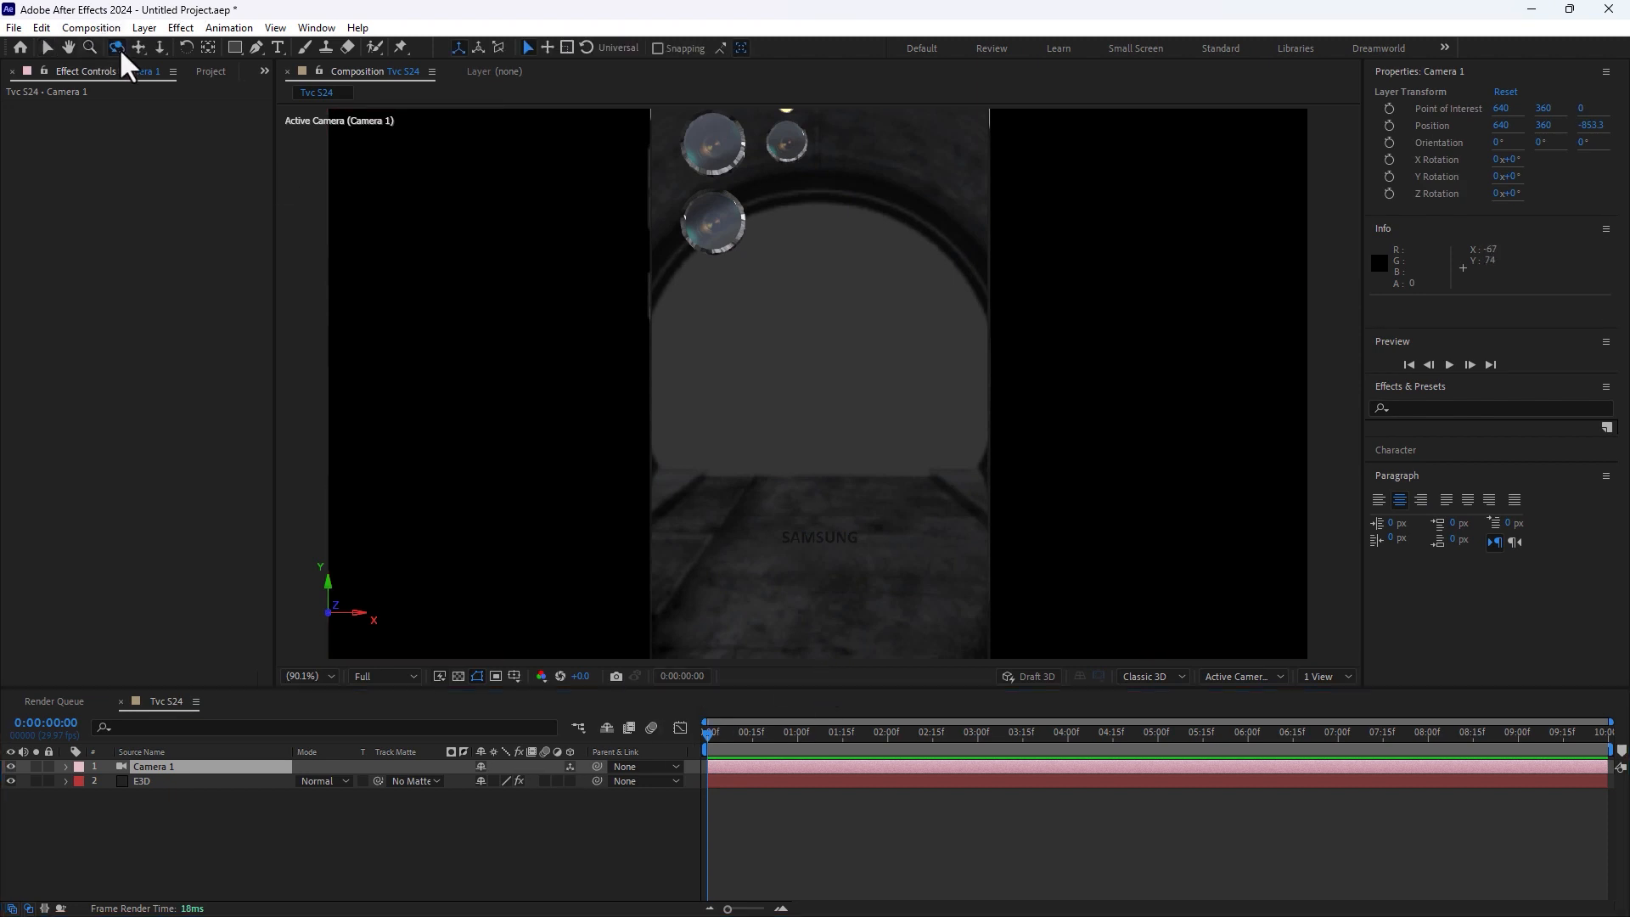
pyautogui.moveTo(830, 339); pyautogui.dragTo(935, 371)
pyautogui.moveTo(807, 291); pyautogui.dragTo(844, 276)
# Step: Set the added lighting in the E3D layer's Element render settings to 360
pyautogui.click(174, 779)
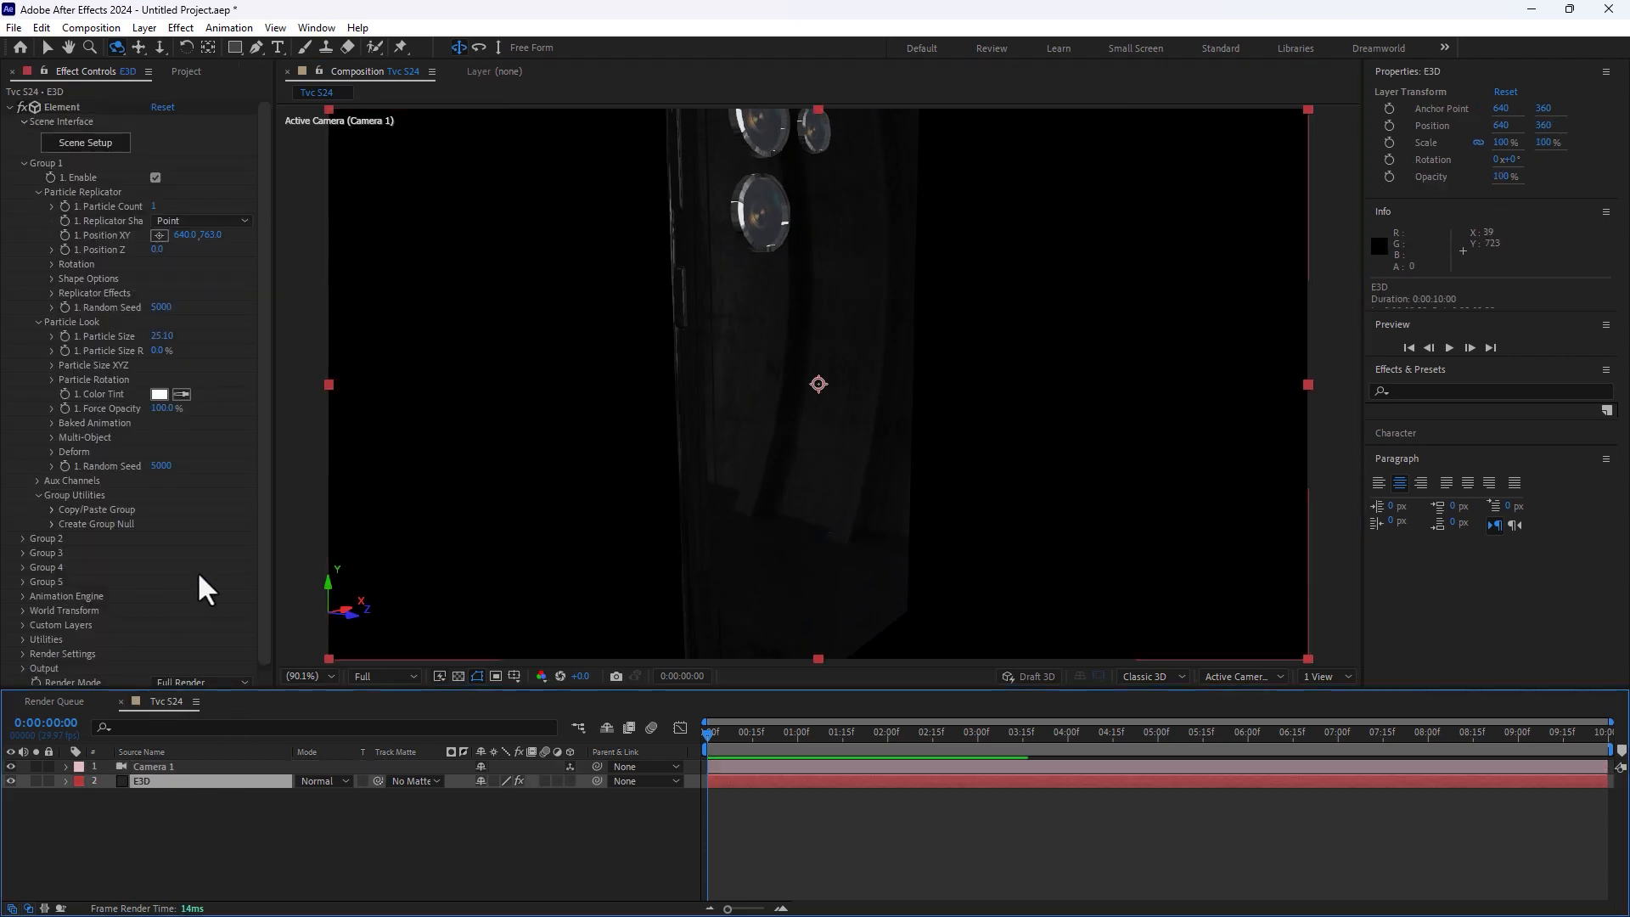
pyautogui.scroll(-1, 195, 542)
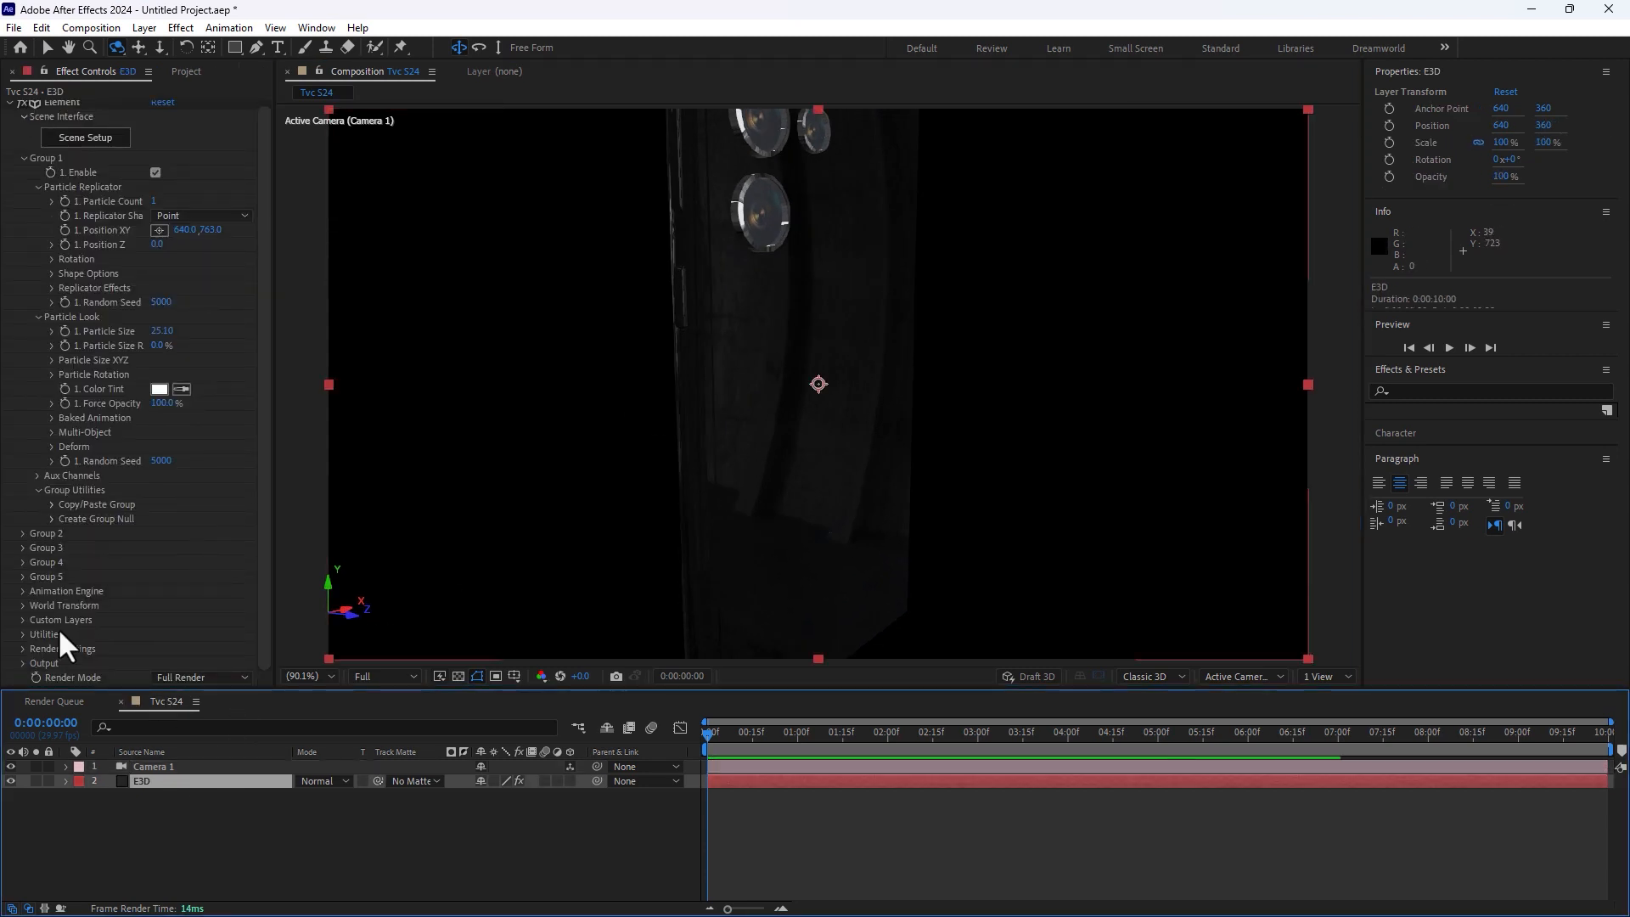
pyautogui.click(20, 648)
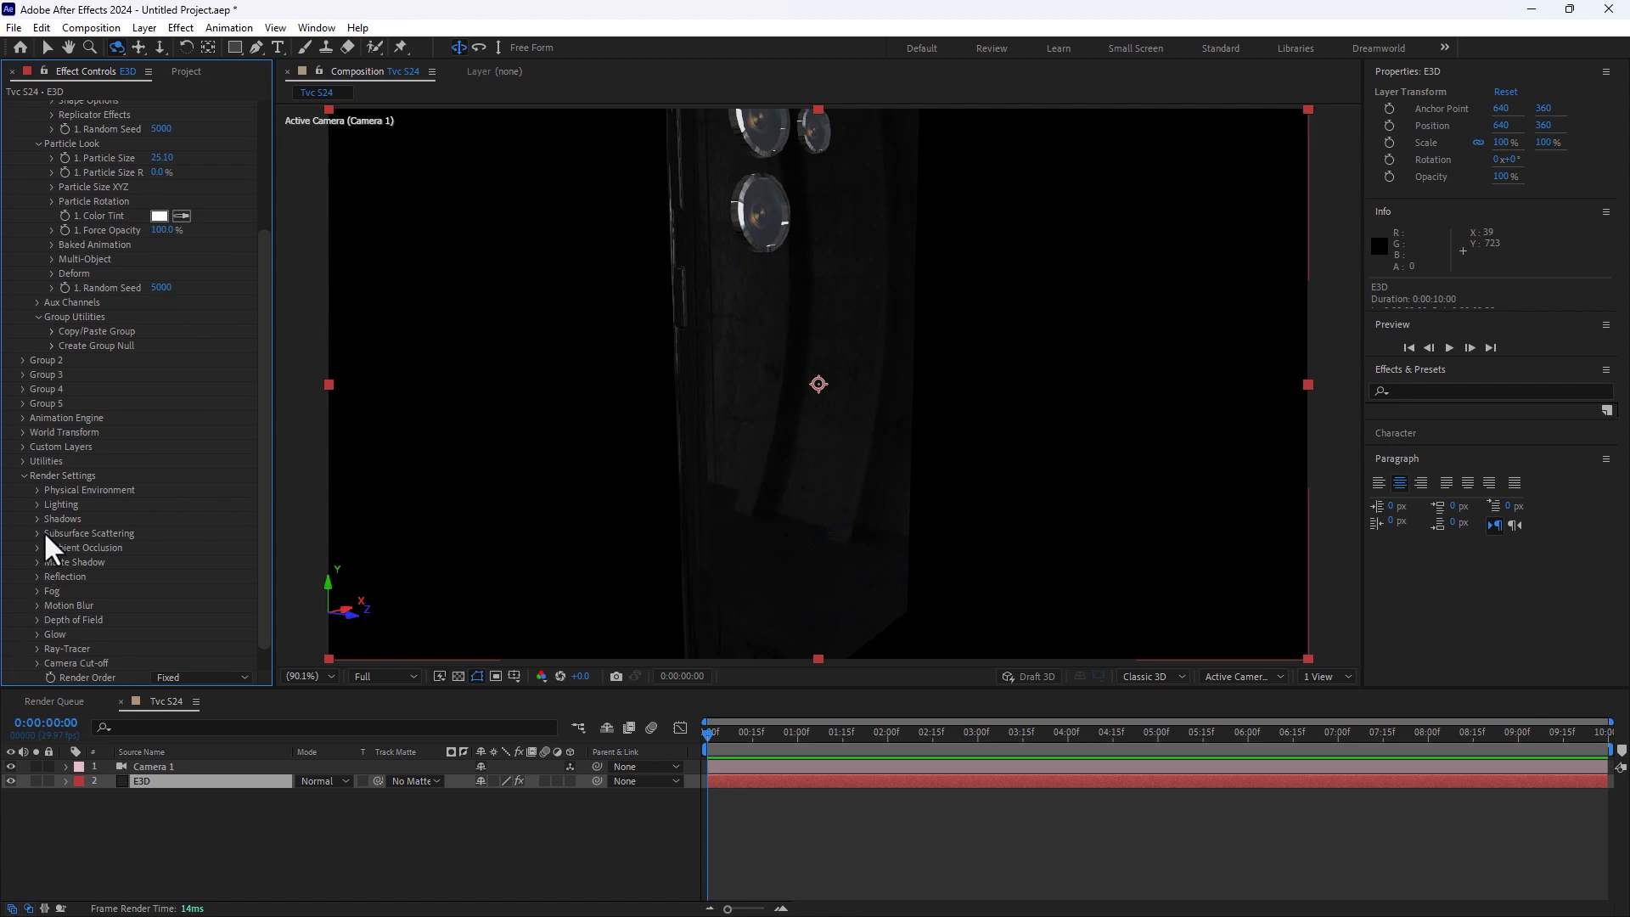
pyautogui.click(34, 504)
pyautogui.click(216, 548)
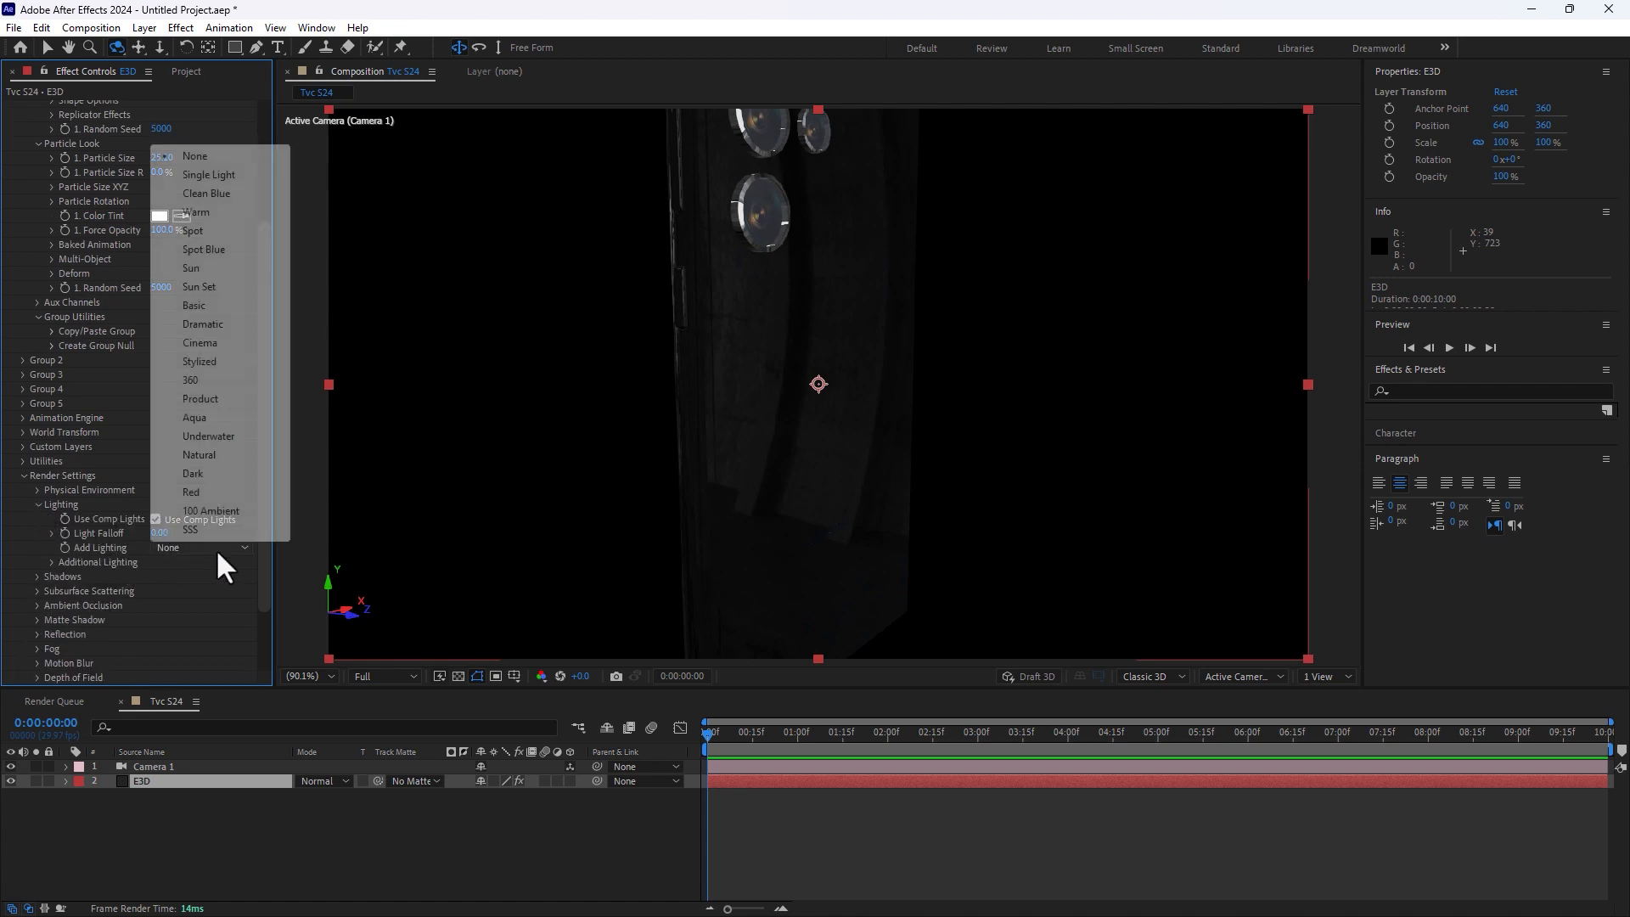
pyautogui.click(205, 379)
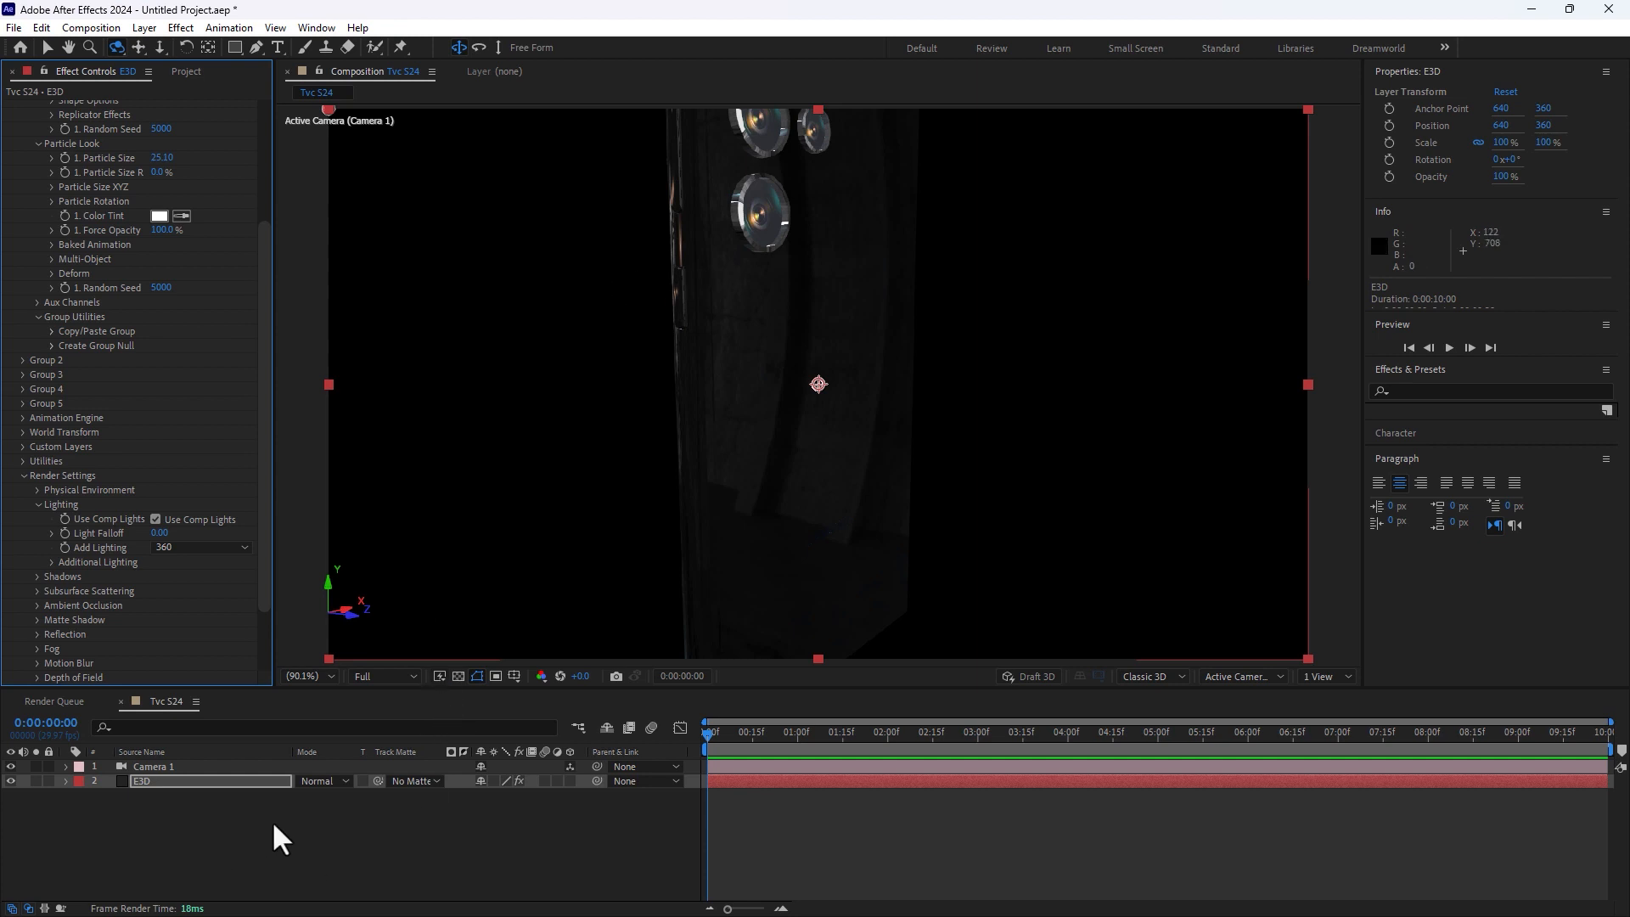
# Step: Create a new 1280 x 720 px solid layer named Lense Flare
pyautogui.rightClick(222, 839)
pyautogui.moveTo(303, 635)
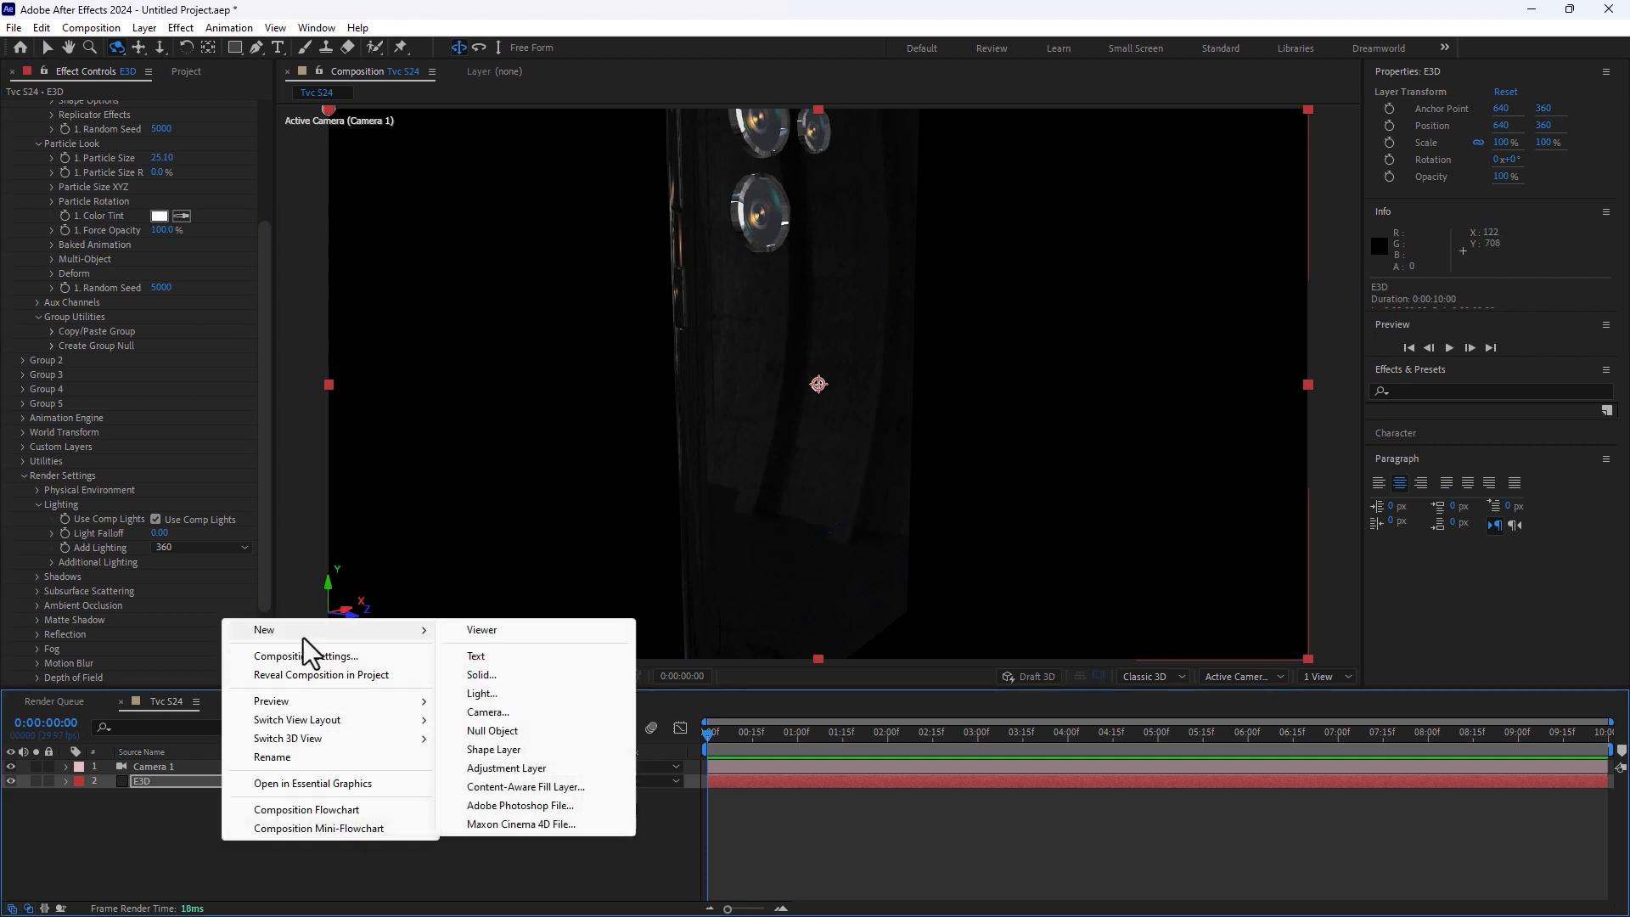
pyautogui.click(521, 674)
pyautogui.write('Lense Fla')
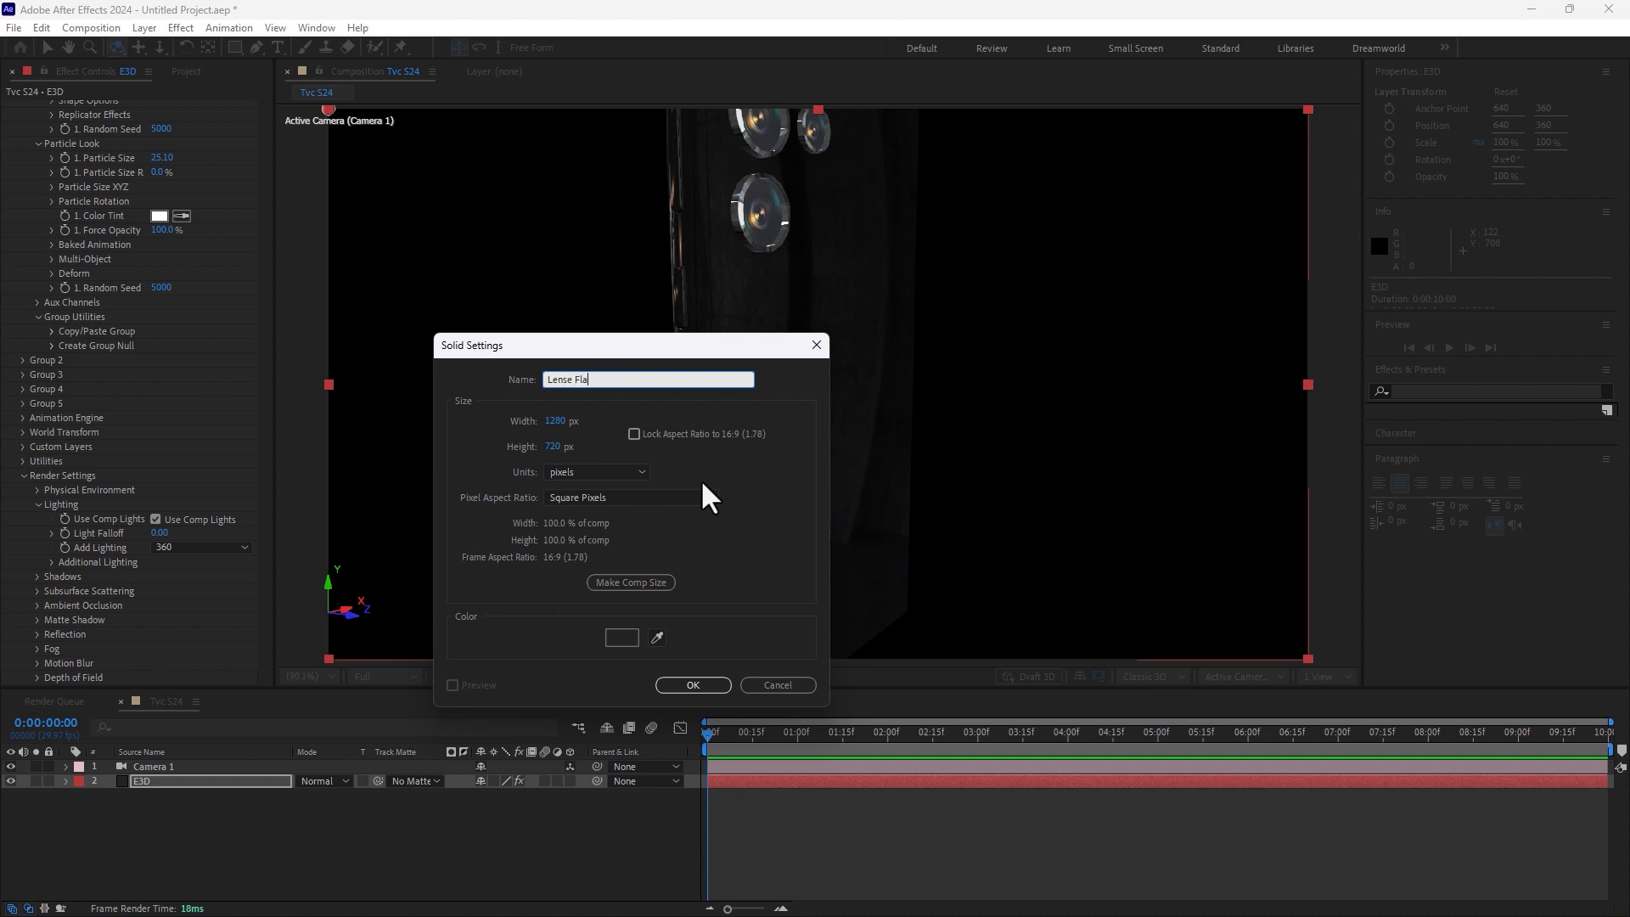
pyautogui.write('re')
pyautogui.press('Return')
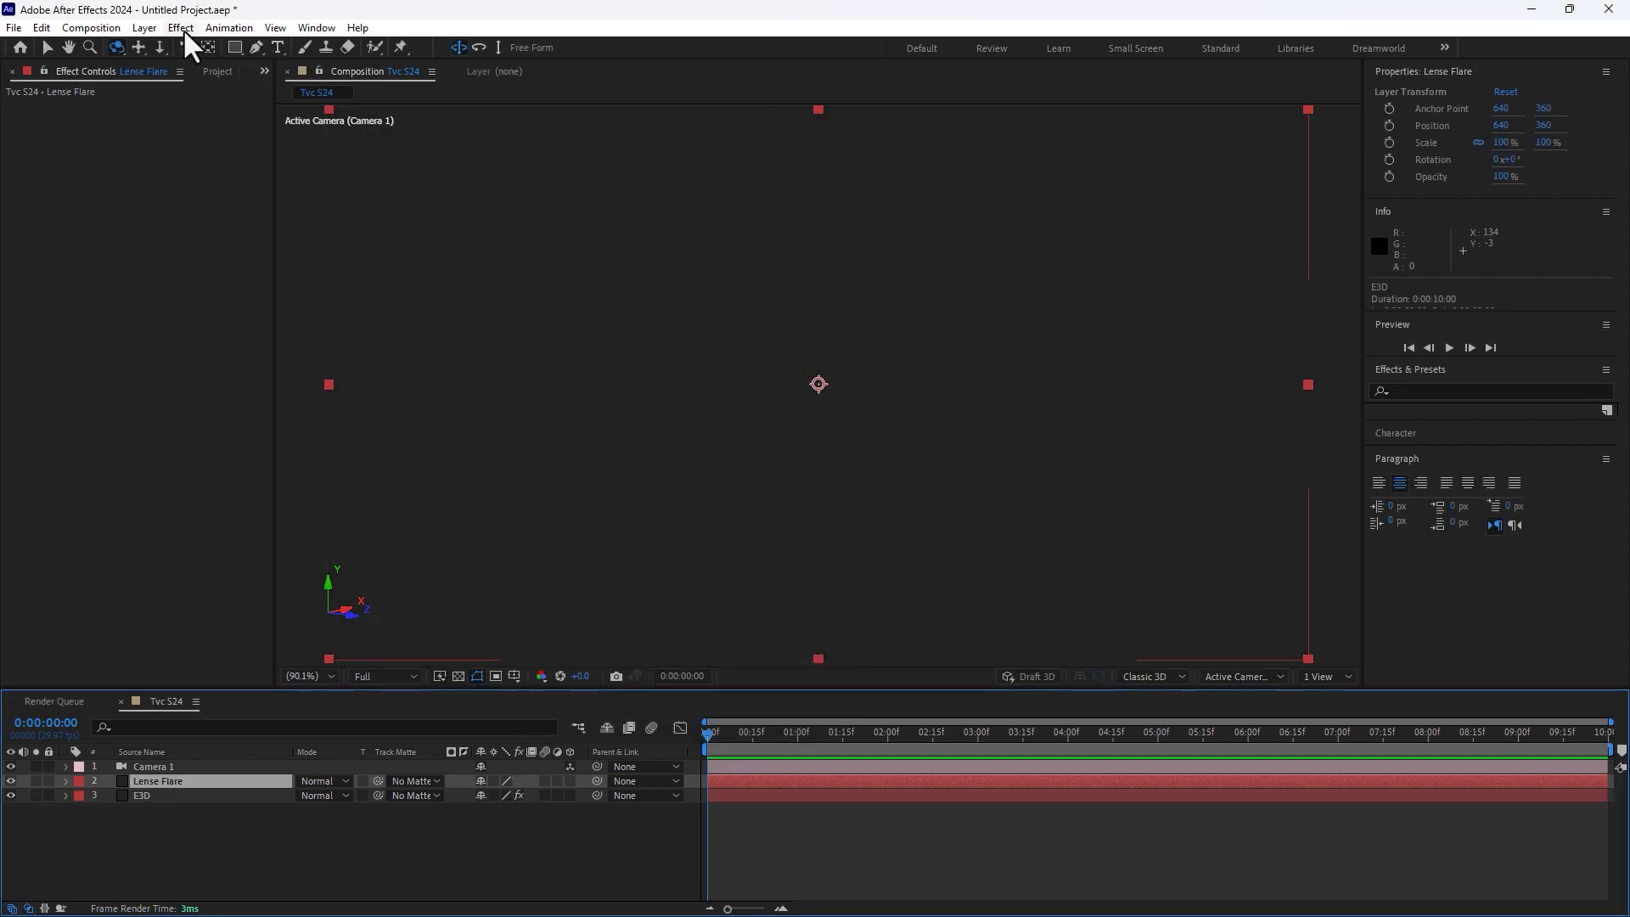
# Step: Apply the Video Copilot Optical Flares effect to the Lense Flare layer and switch to the Selection tool
pyautogui.click(180, 28)
pyautogui.moveTo(263, 865)
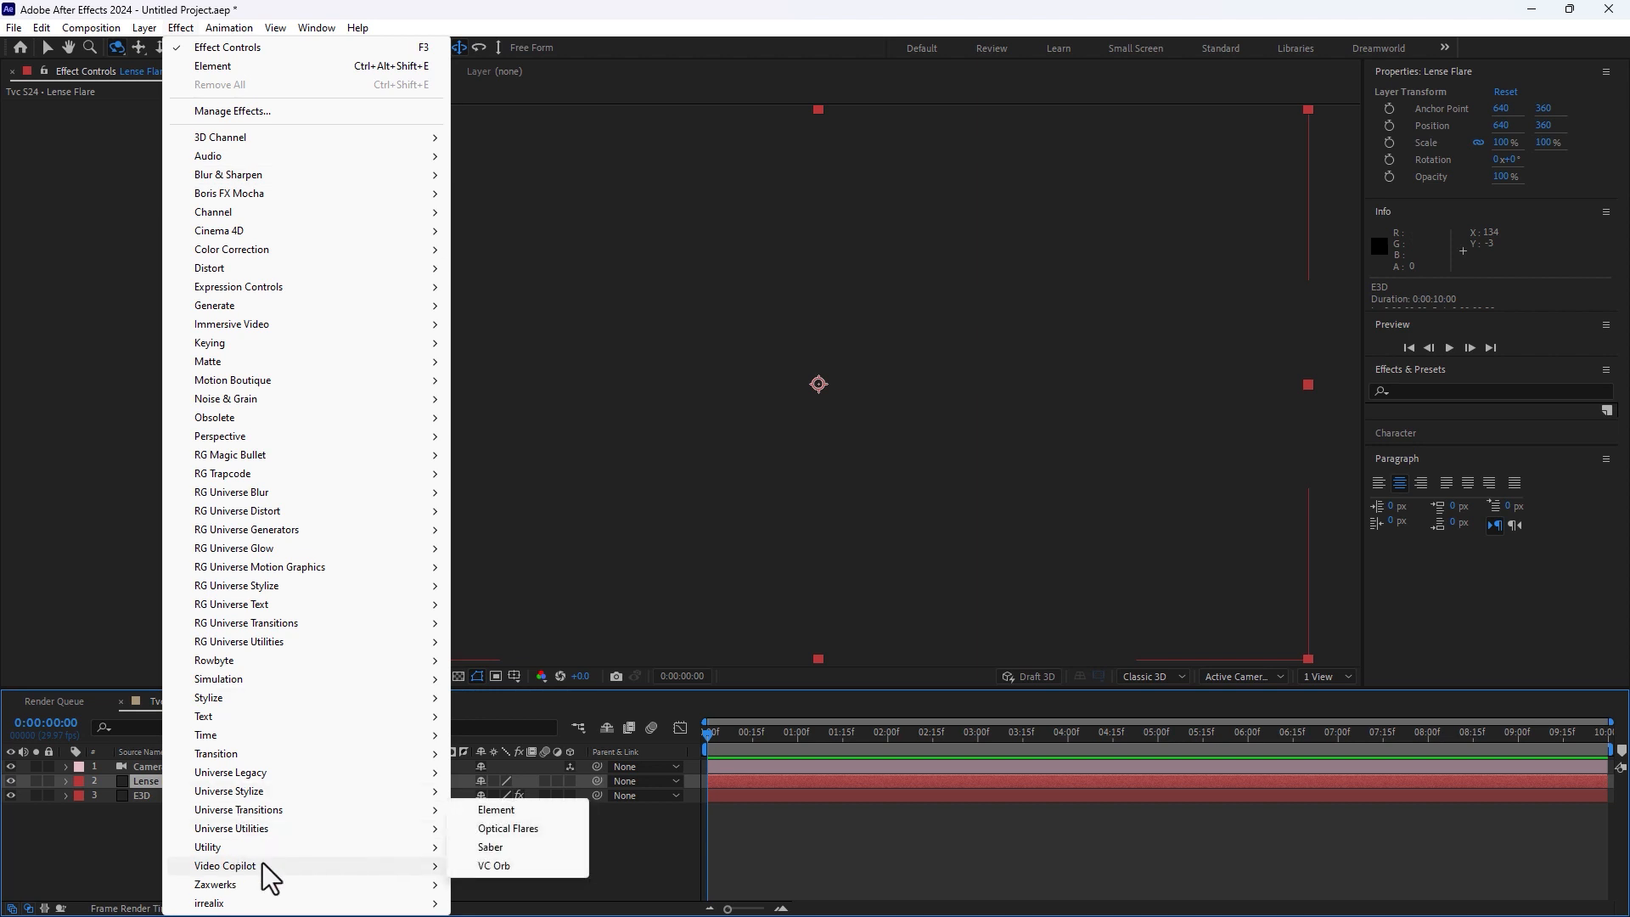
pyautogui.click(511, 830)
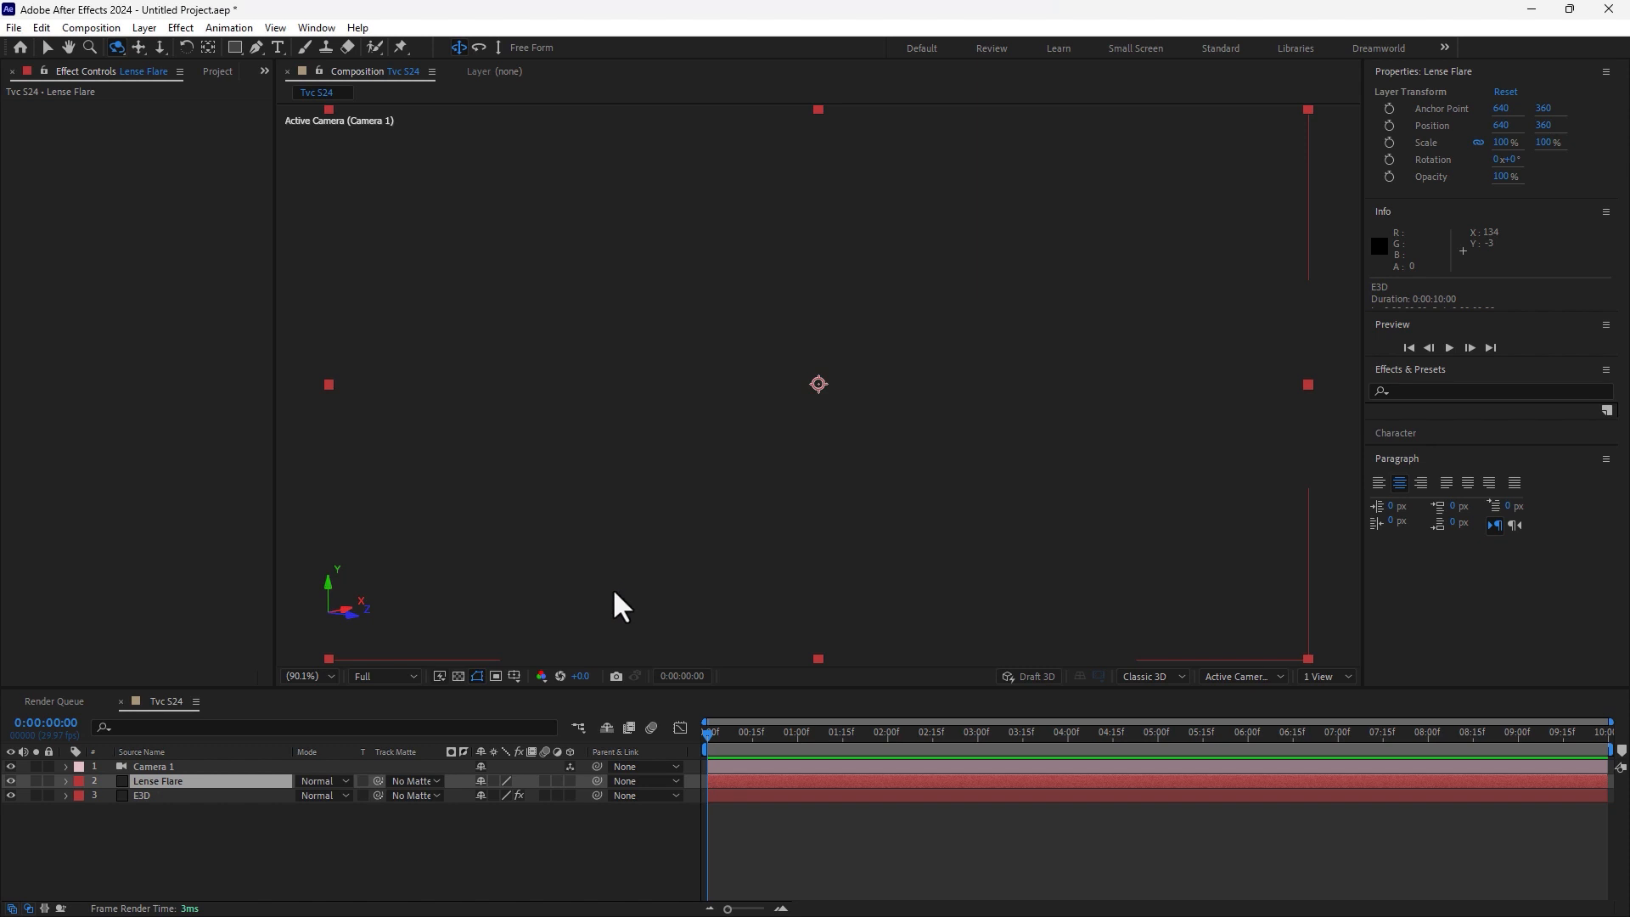
pyautogui.press('v')
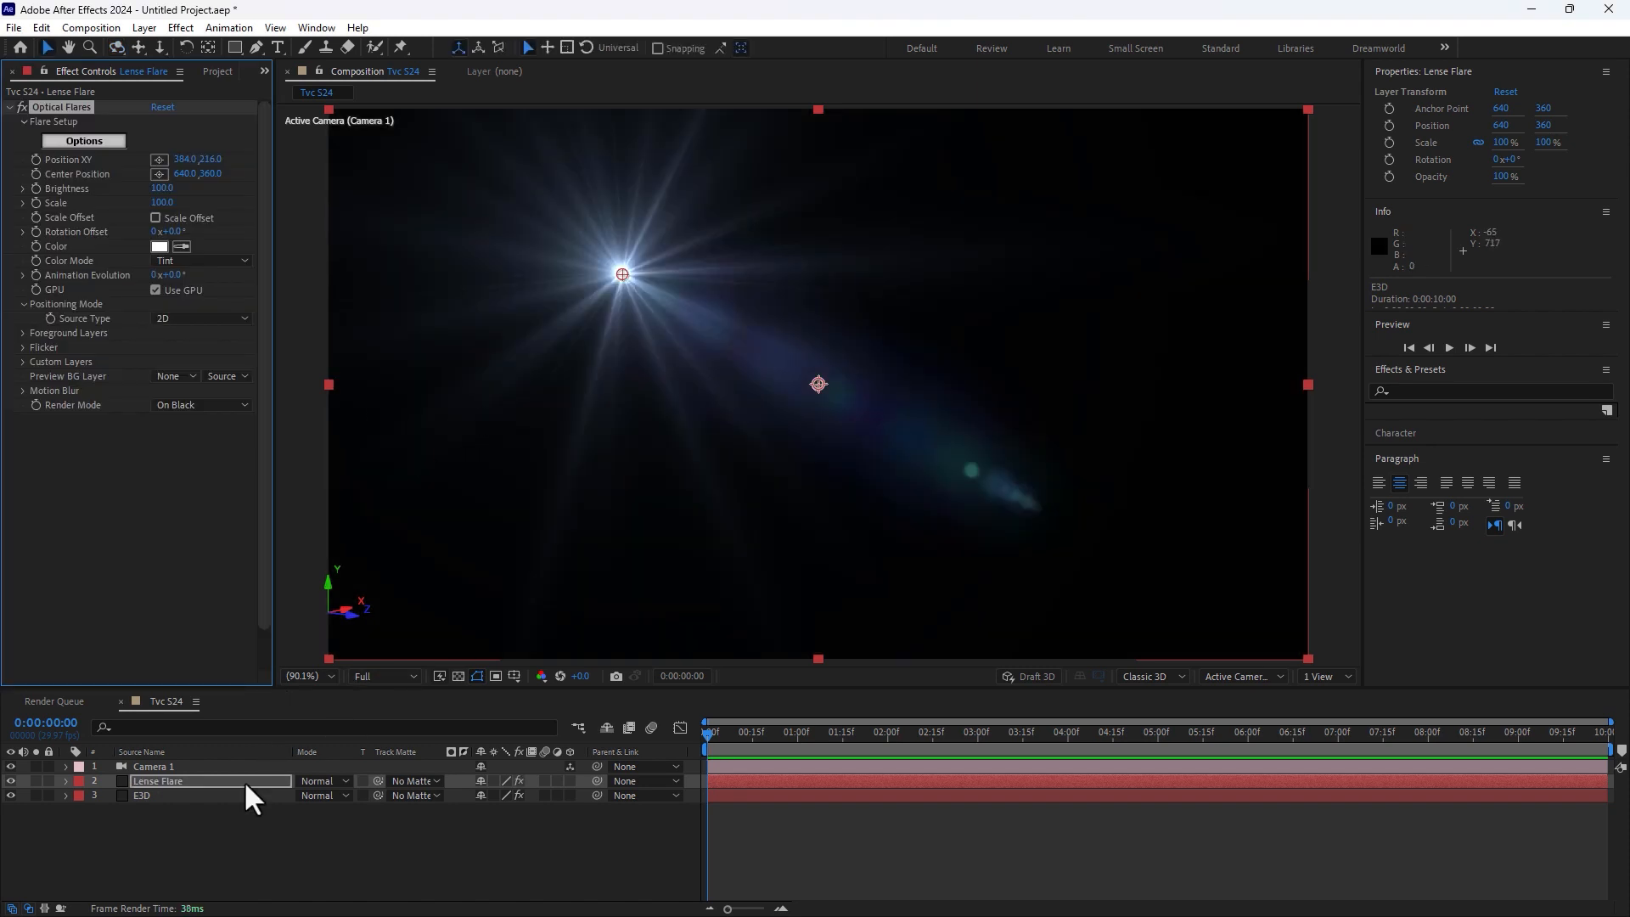
# Step: Set the Lense Flare layer's blending mode to Add
pyautogui.click(336, 774)
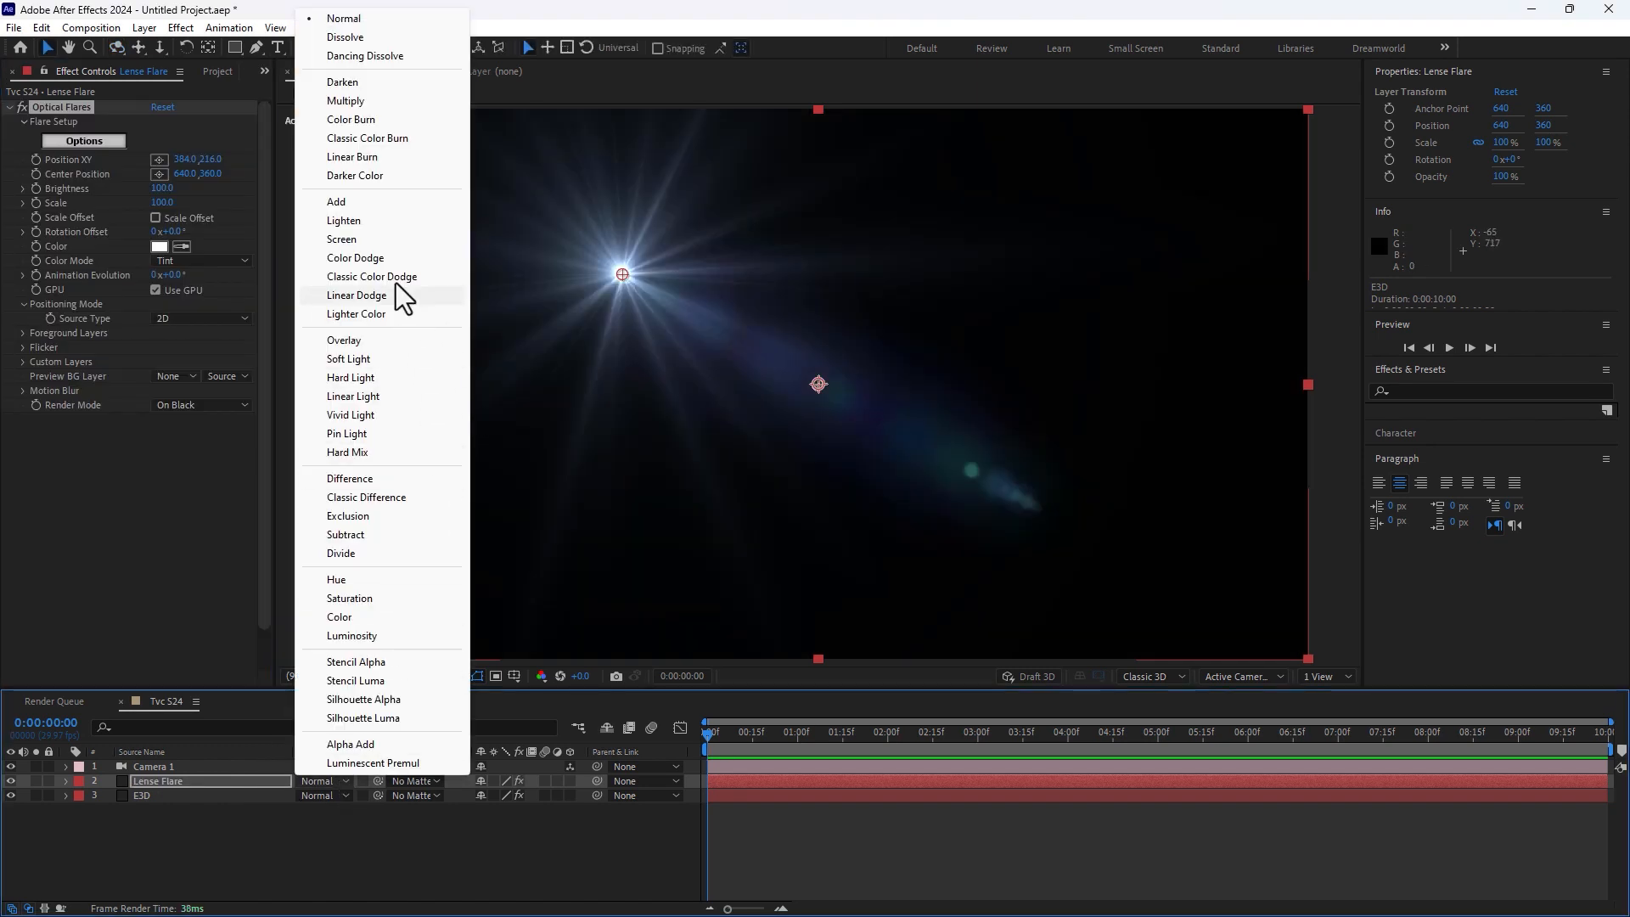
pyautogui.click(343, 856)
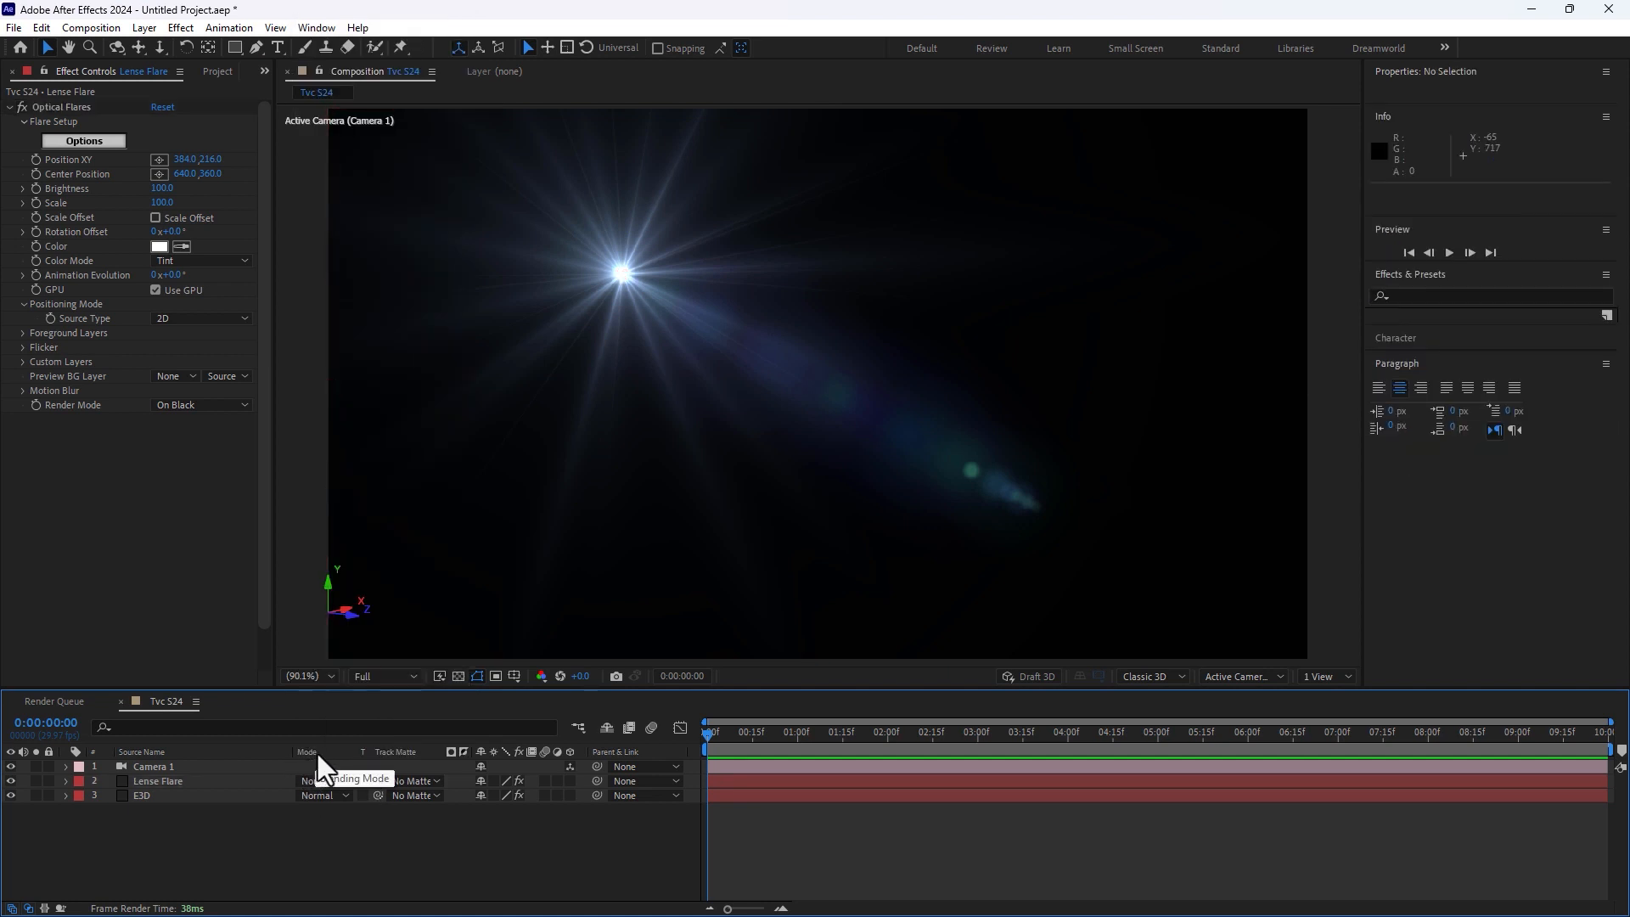
pyautogui.click(325, 779)
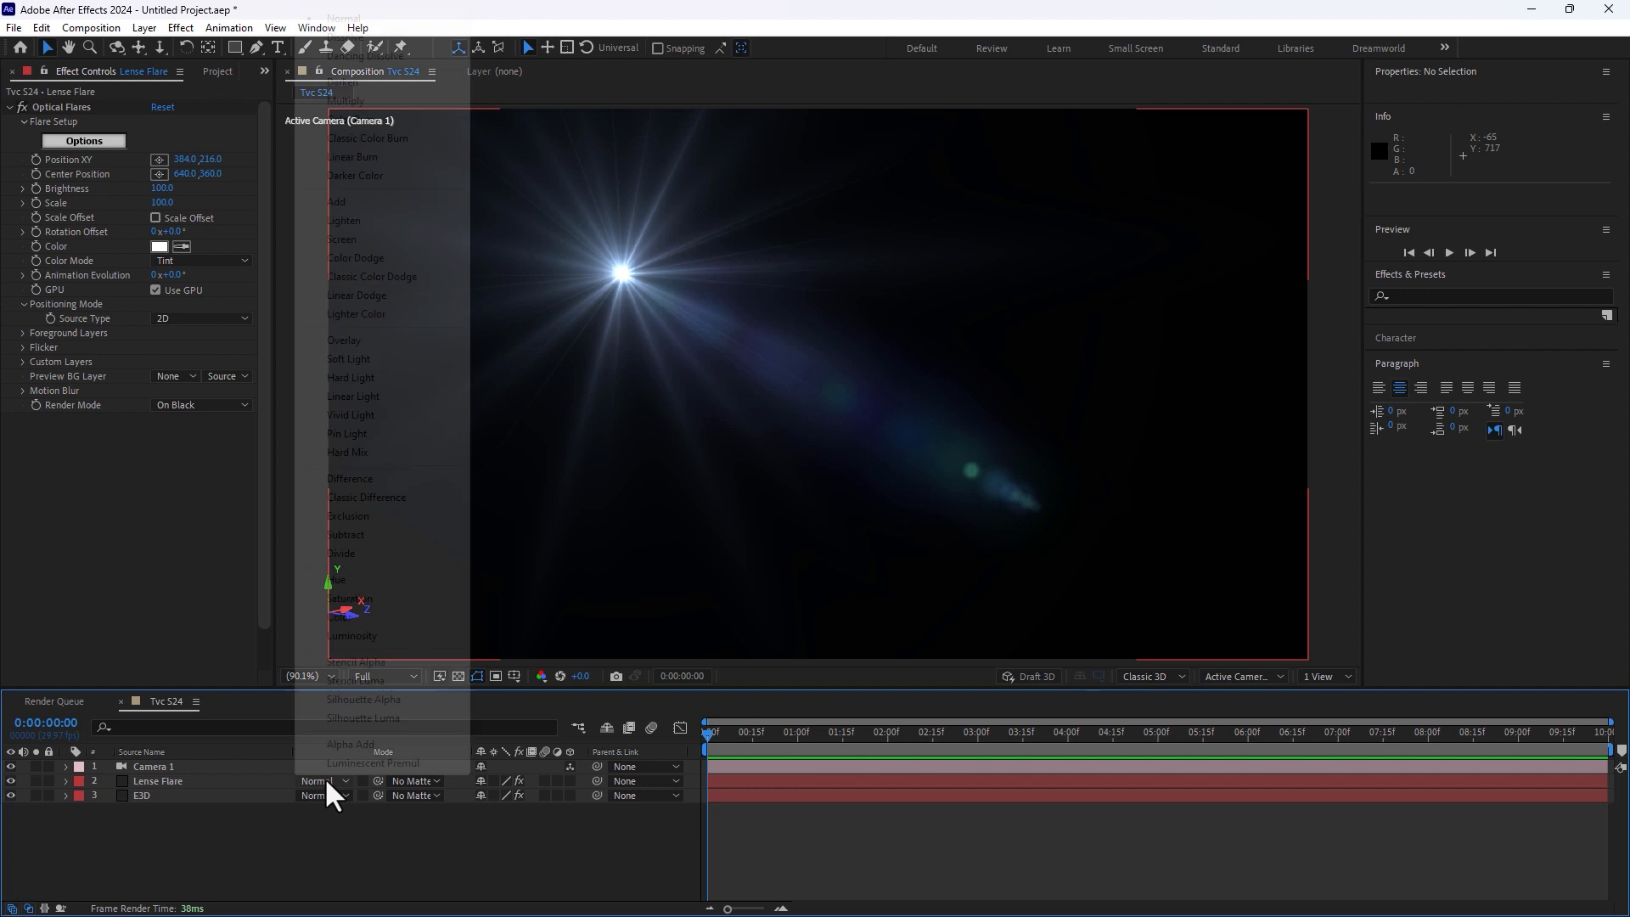
pyautogui.click(393, 203)
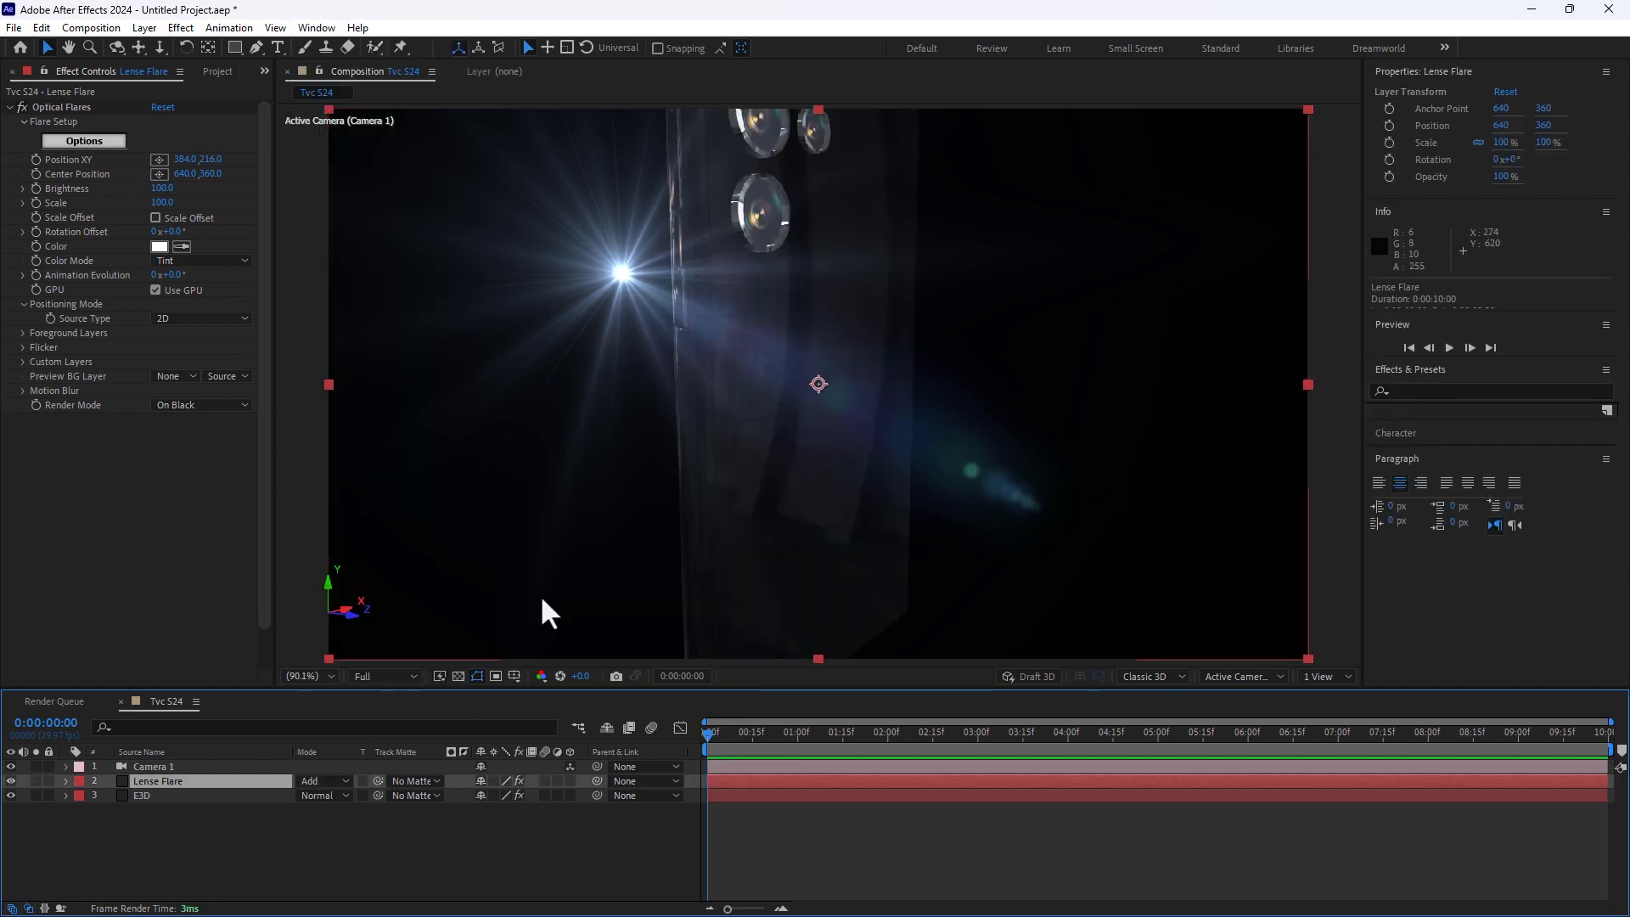
# Step: Open the Optical Flares options and browse the presets in the Light folder
pyautogui.click(94, 141)
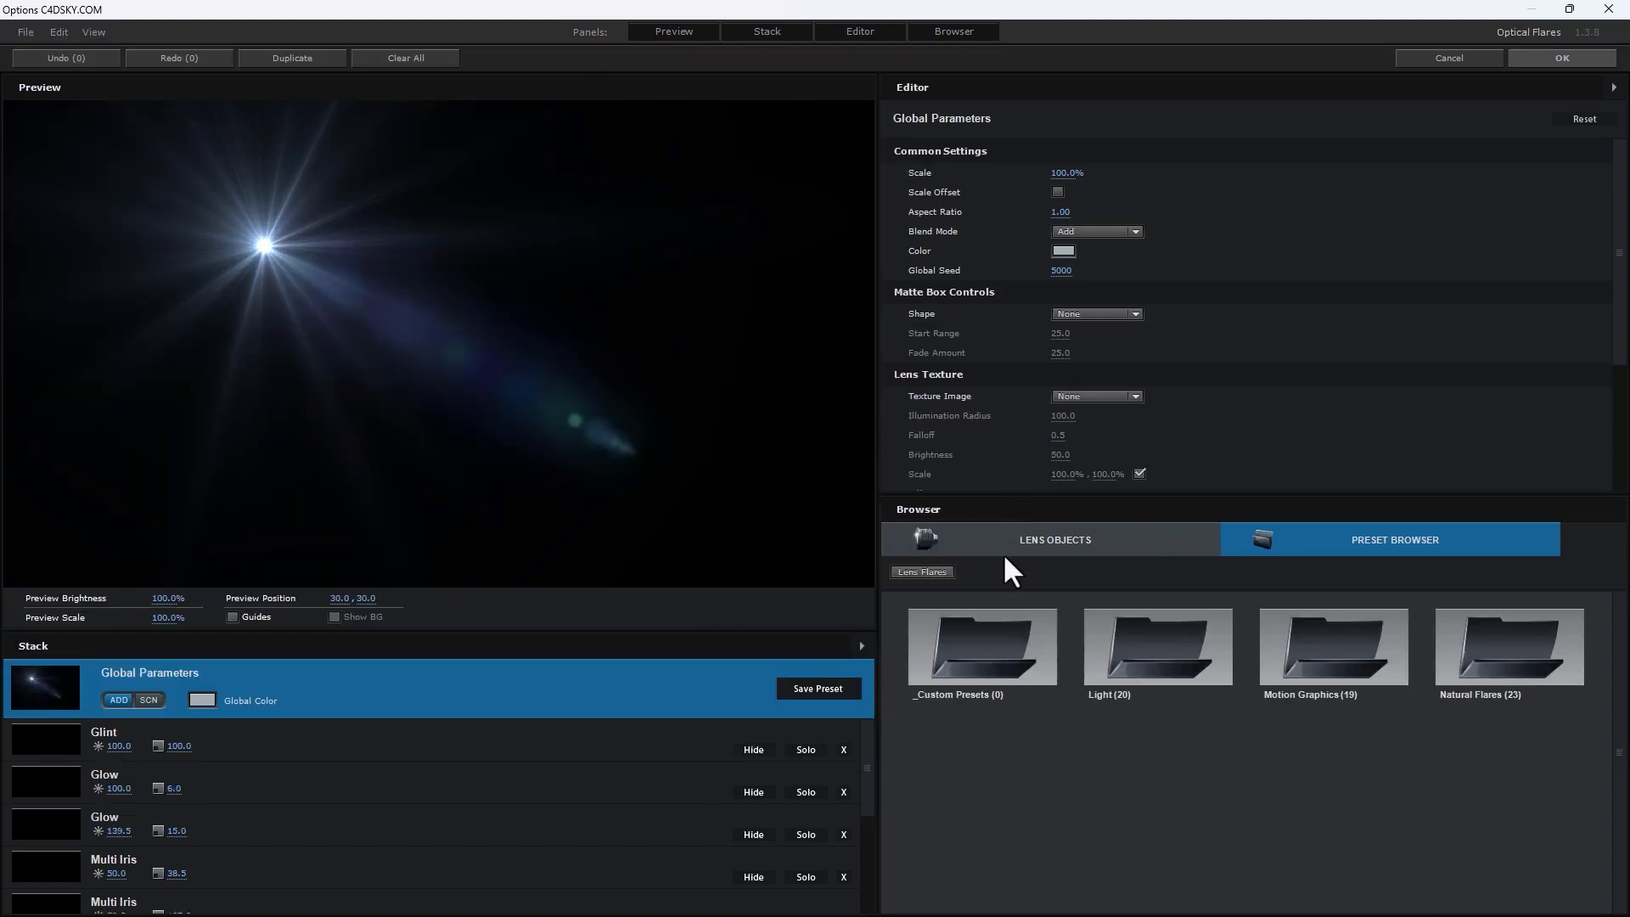
pyautogui.click(1129, 652)
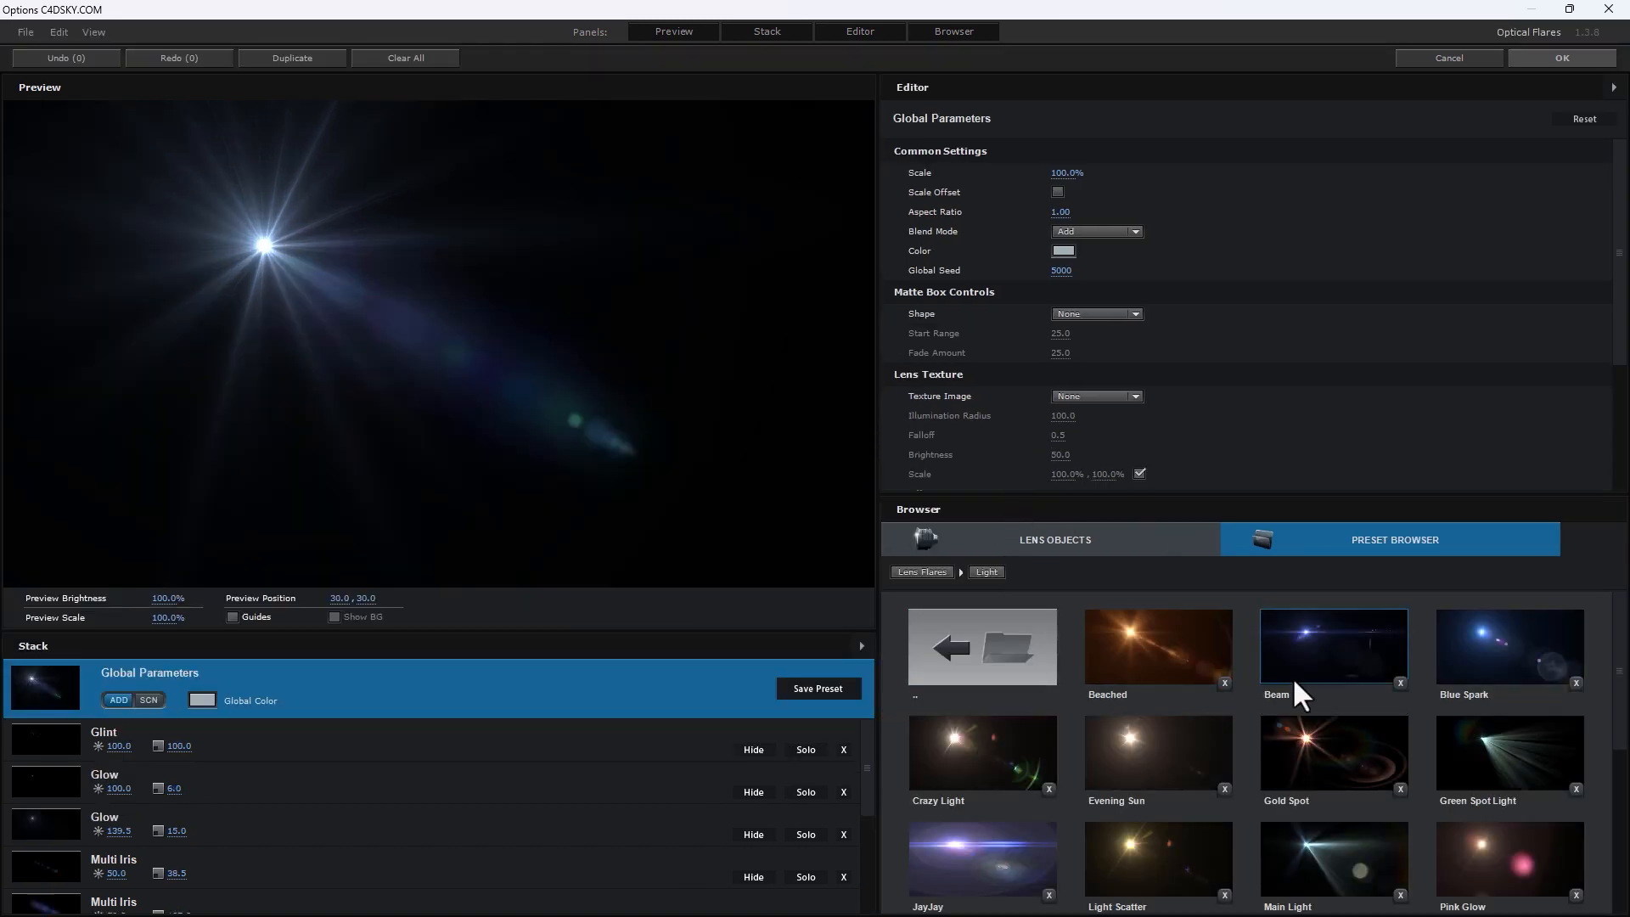
pyautogui.scroll(-1, 1296, 675)
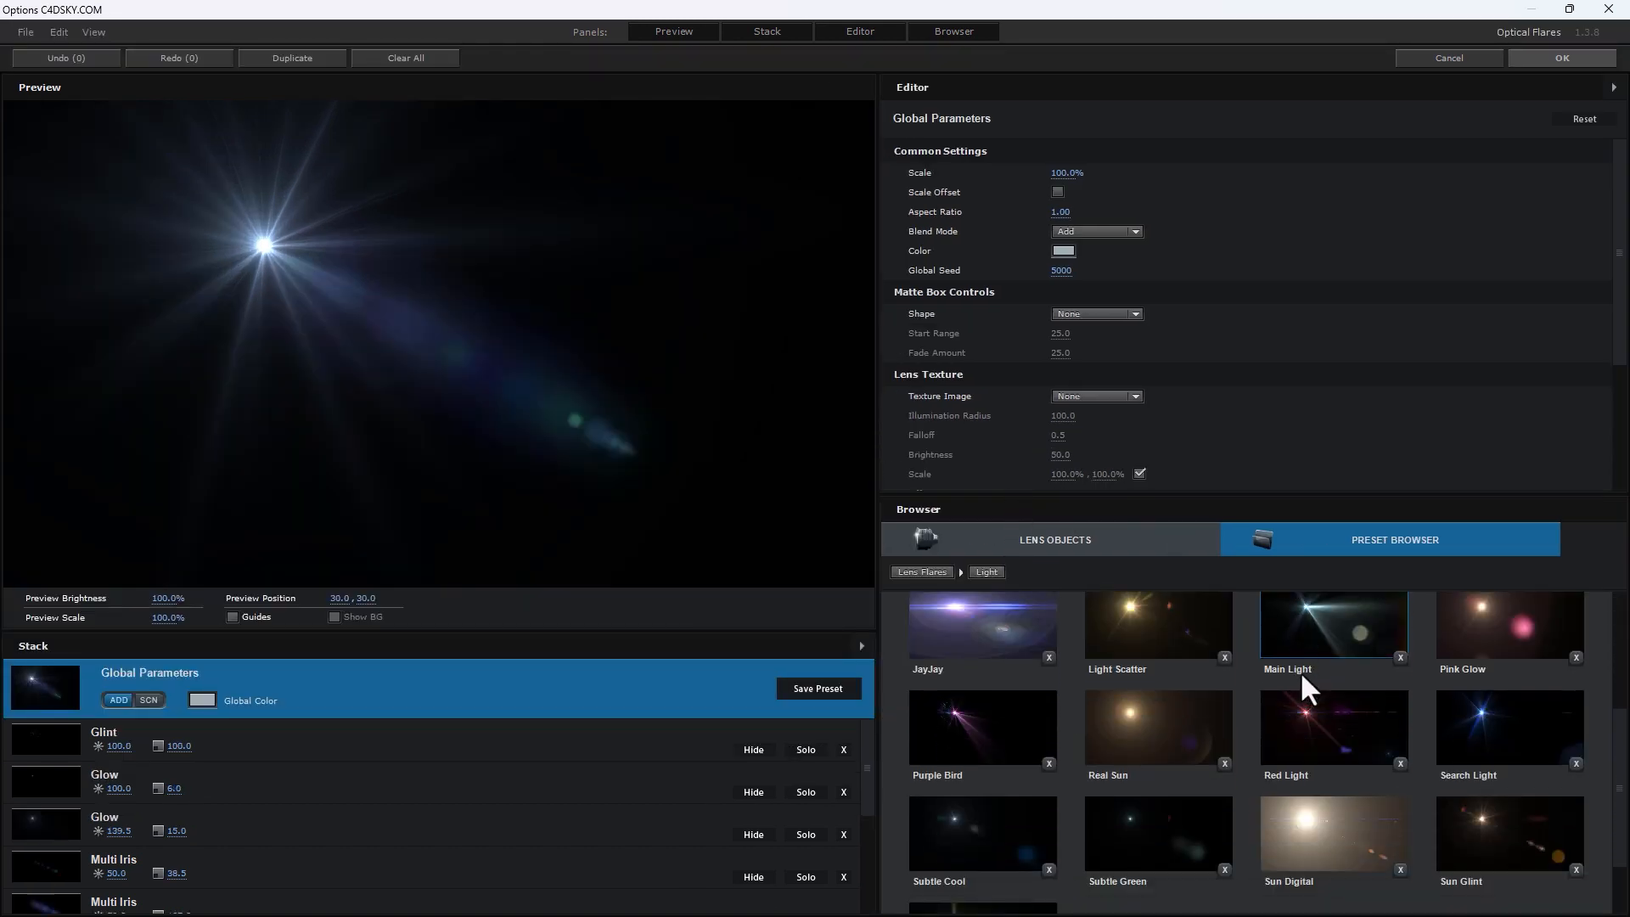
pyautogui.scroll(2, 1300, 670)
pyautogui.scroll(-3, 1307, 661)
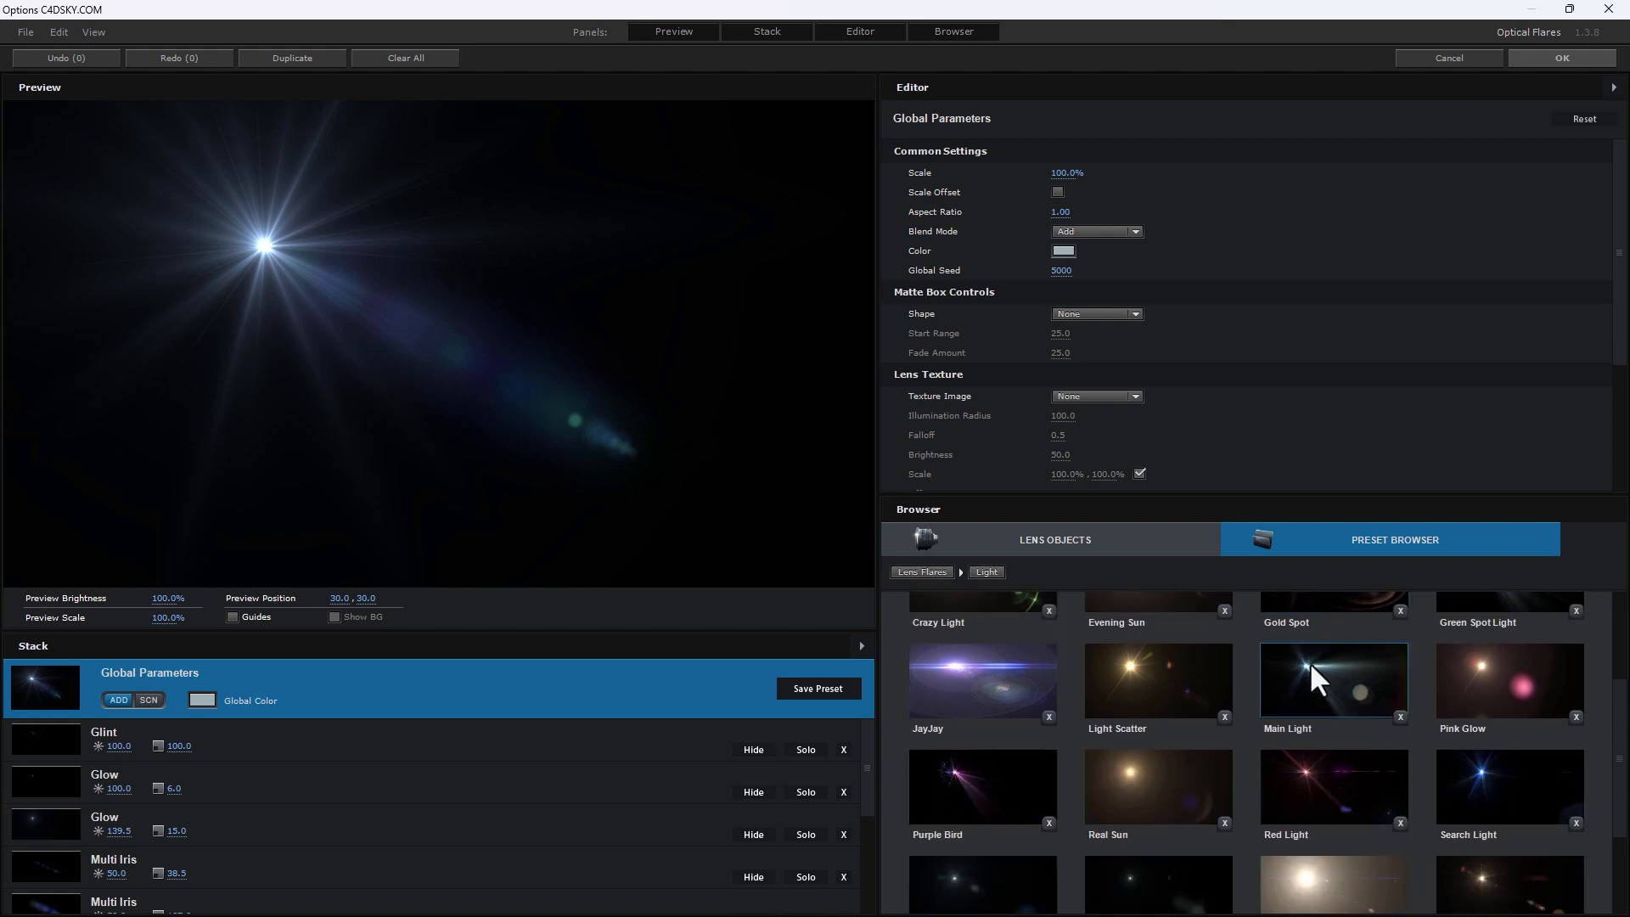
pyautogui.scroll(2, 1314, 662)
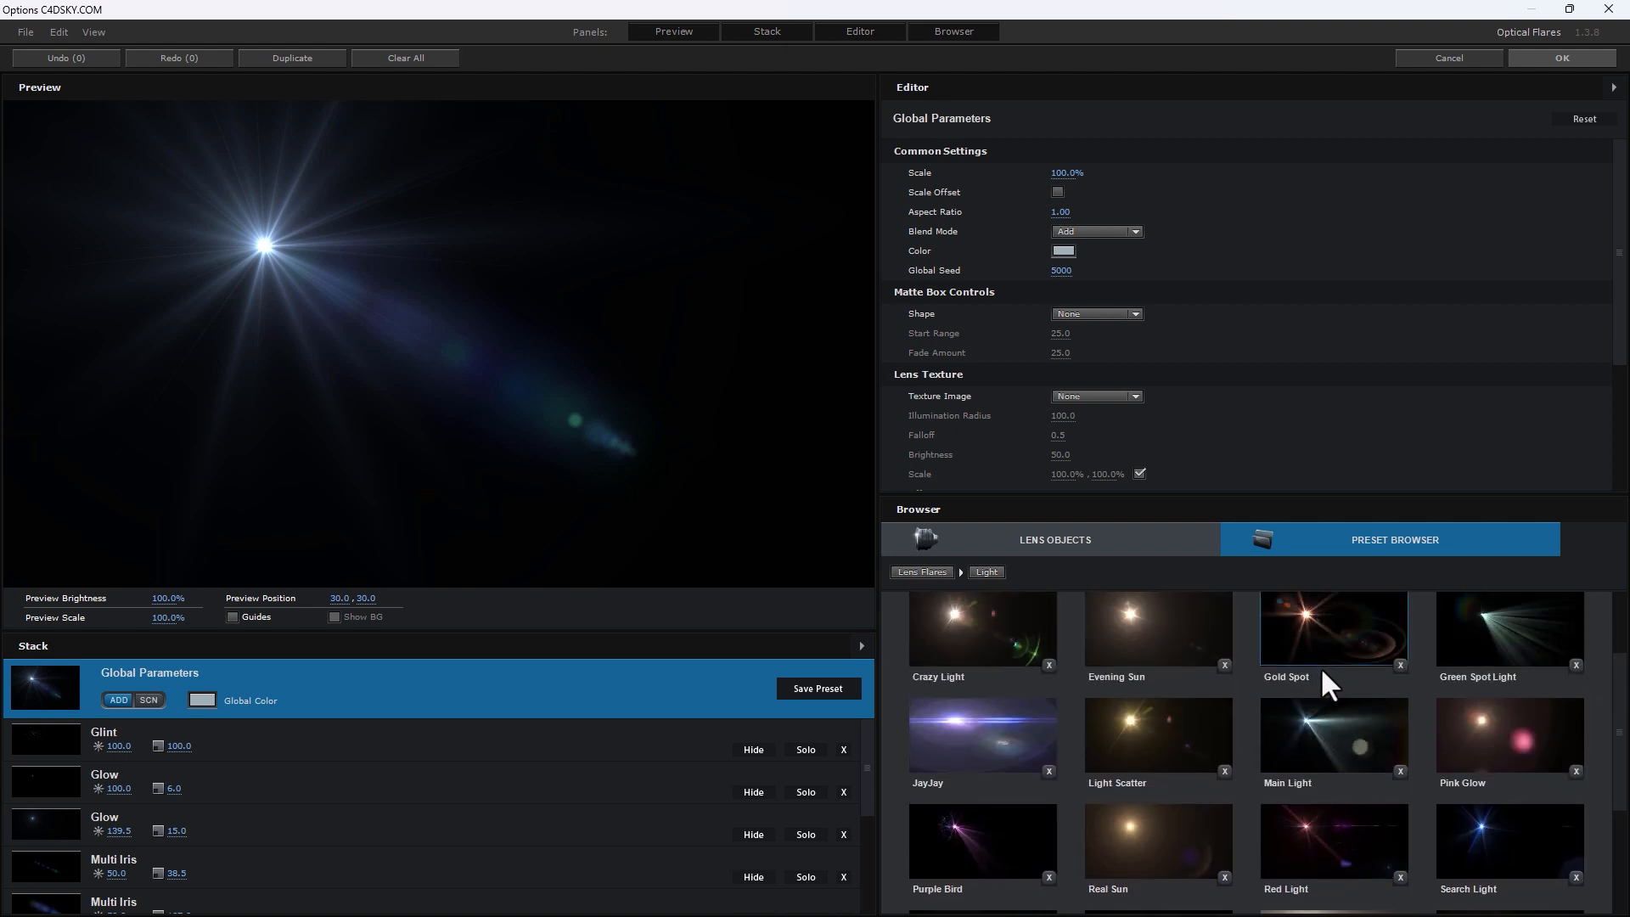
# Step: Try the Search Light and Beam presets from the Light folder, shifting the flare in the preview, and return to the preset folders
pyautogui.click(1521, 819)
pyautogui.click(572, 295)
pyautogui.moveTo(572, 296); pyautogui.dragTo(482, 263)
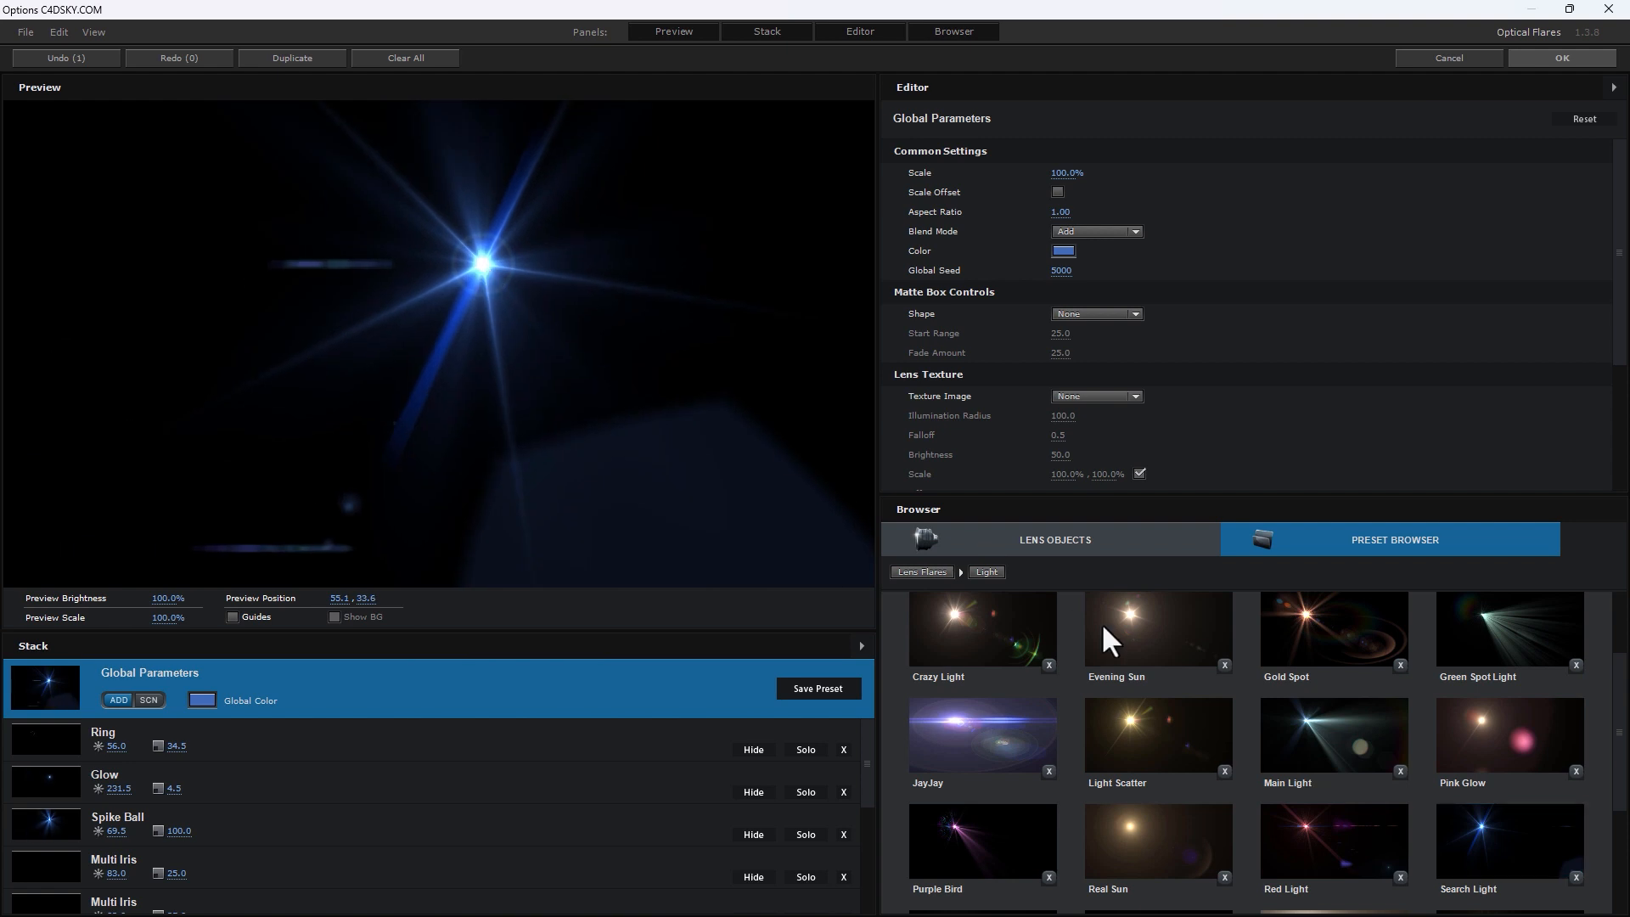
pyautogui.scroll(1, 1289, 697)
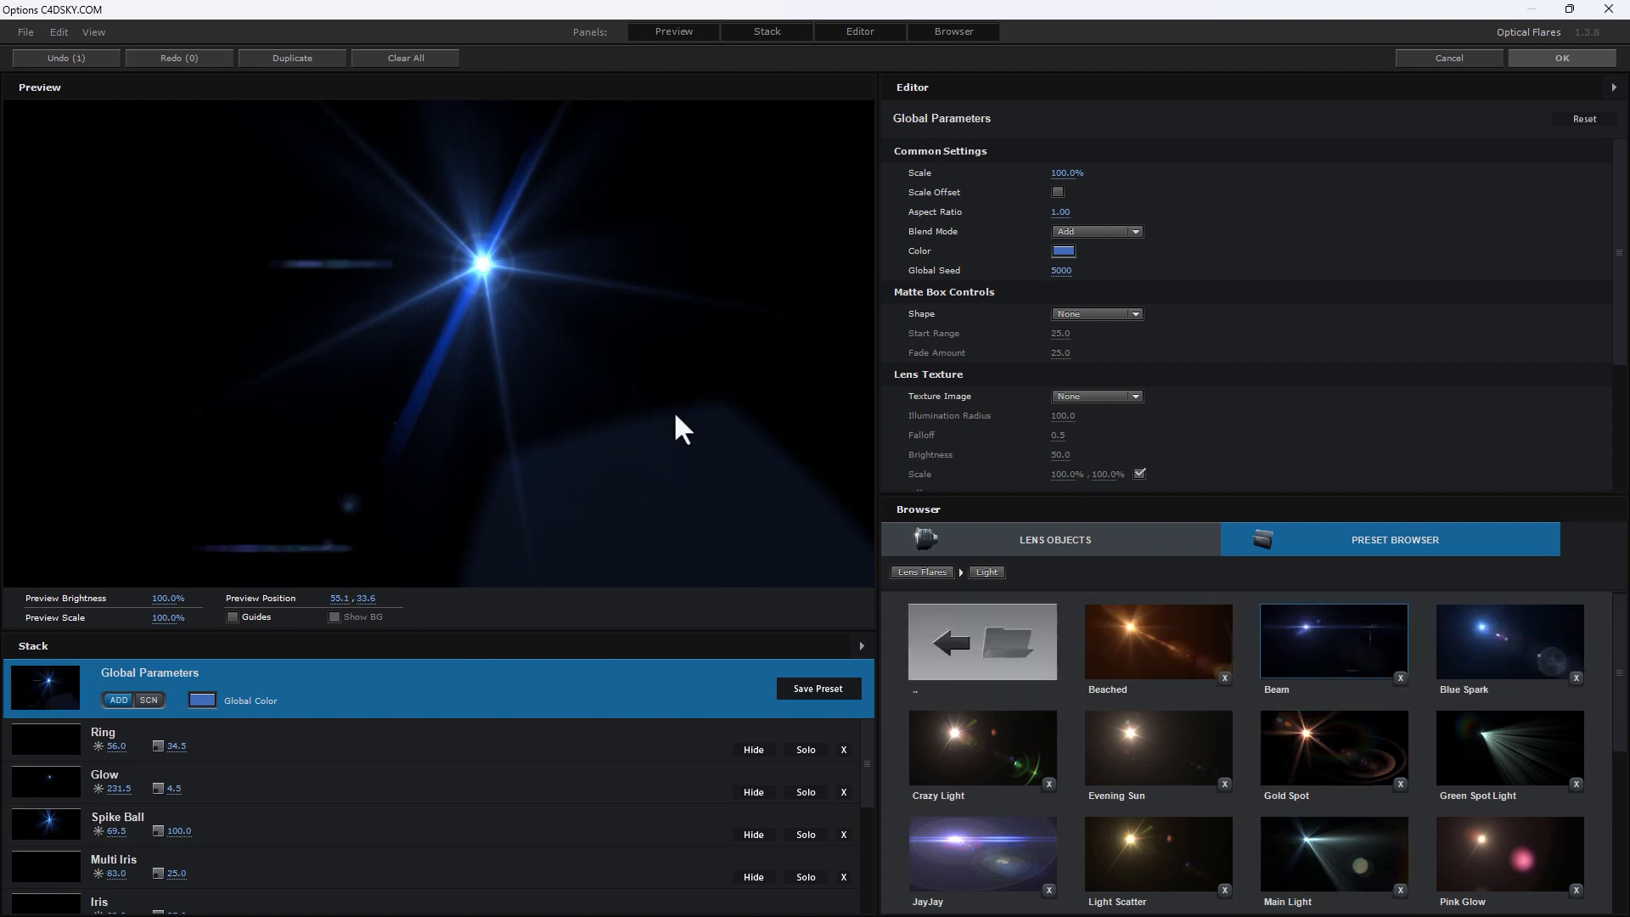
pyautogui.click(567, 369)
pyautogui.click(1055, 645)
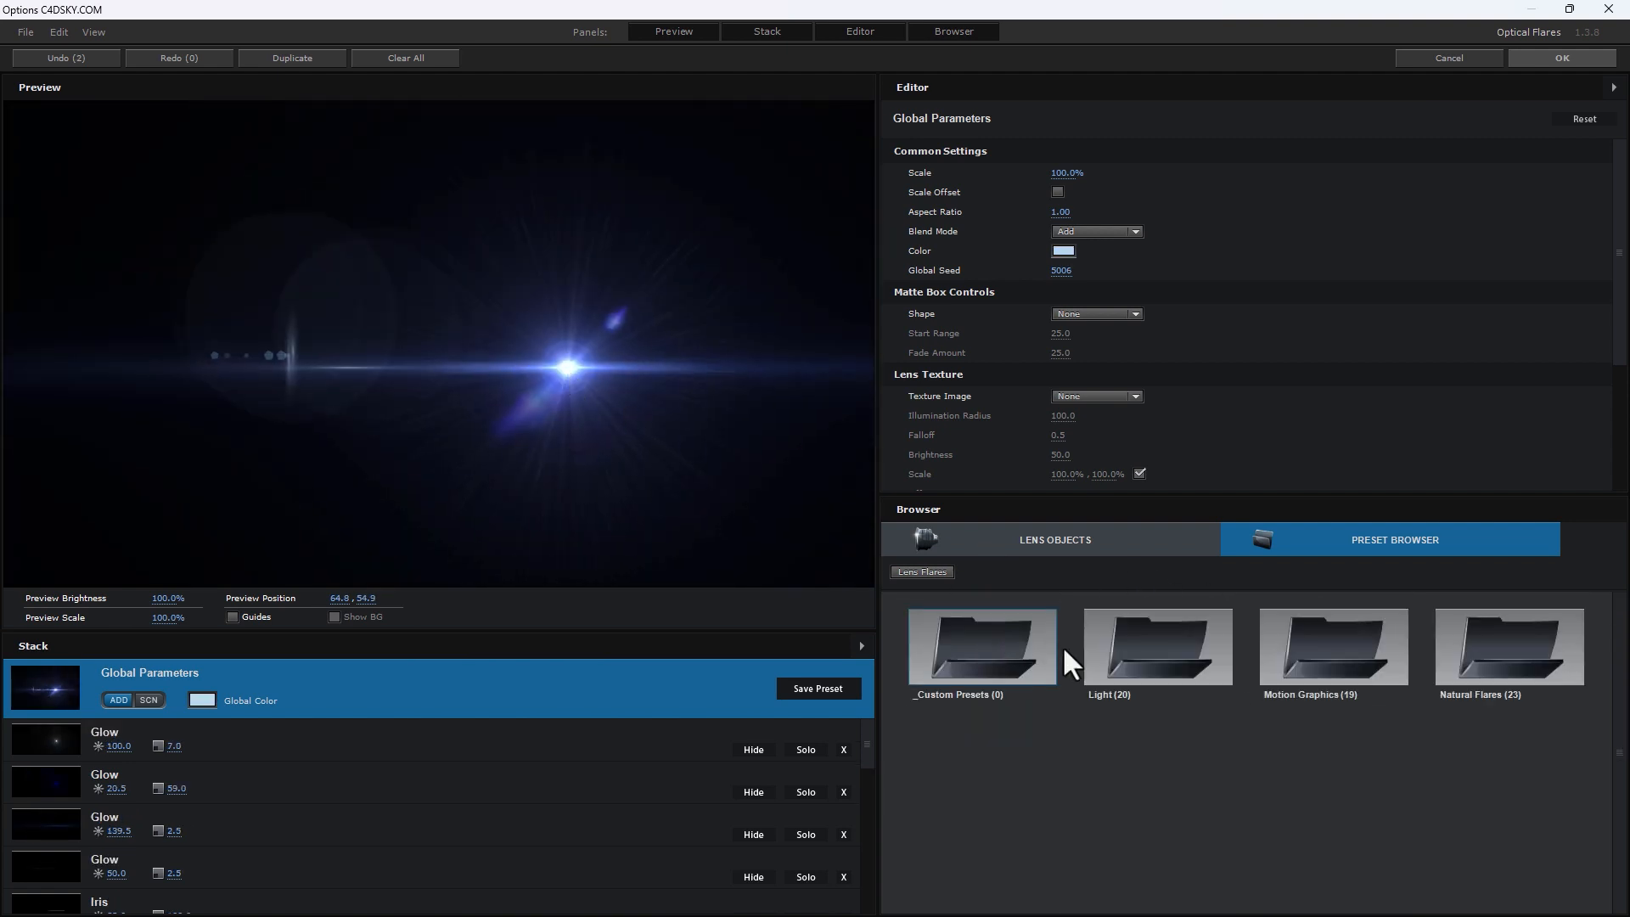
# Step: Apply the Avenger preset from Natural Flares to the Lense Flare layer and set its Brightness to 40
pyautogui.click(1485, 647)
pyautogui.scroll(-1, 1311, 749)
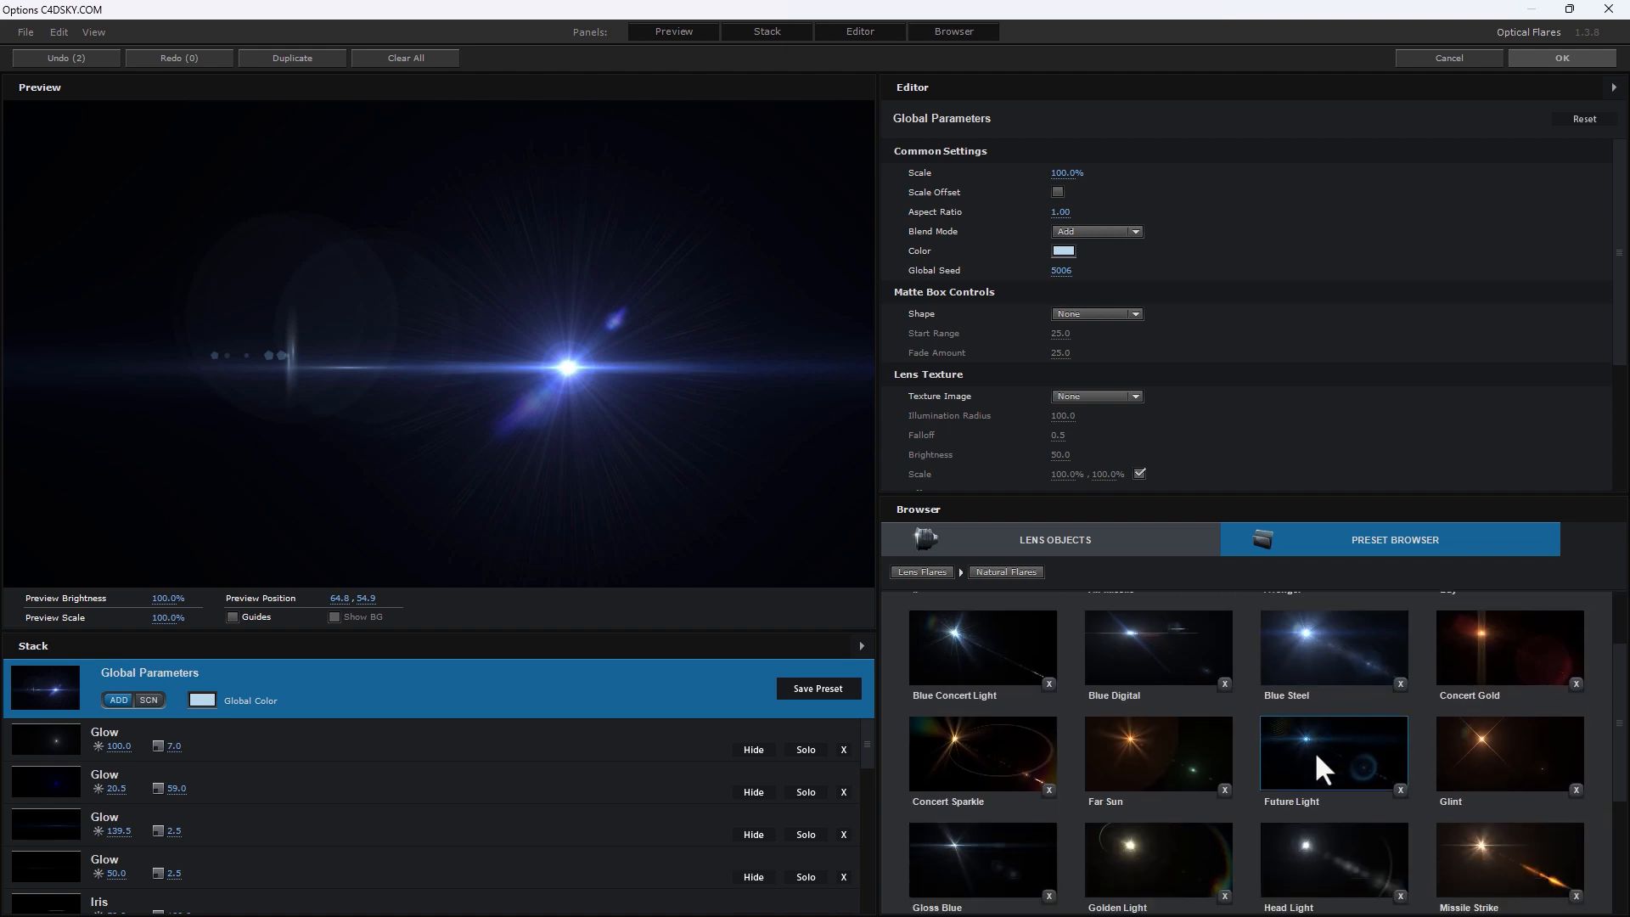
pyautogui.scroll(-2, 1314, 750)
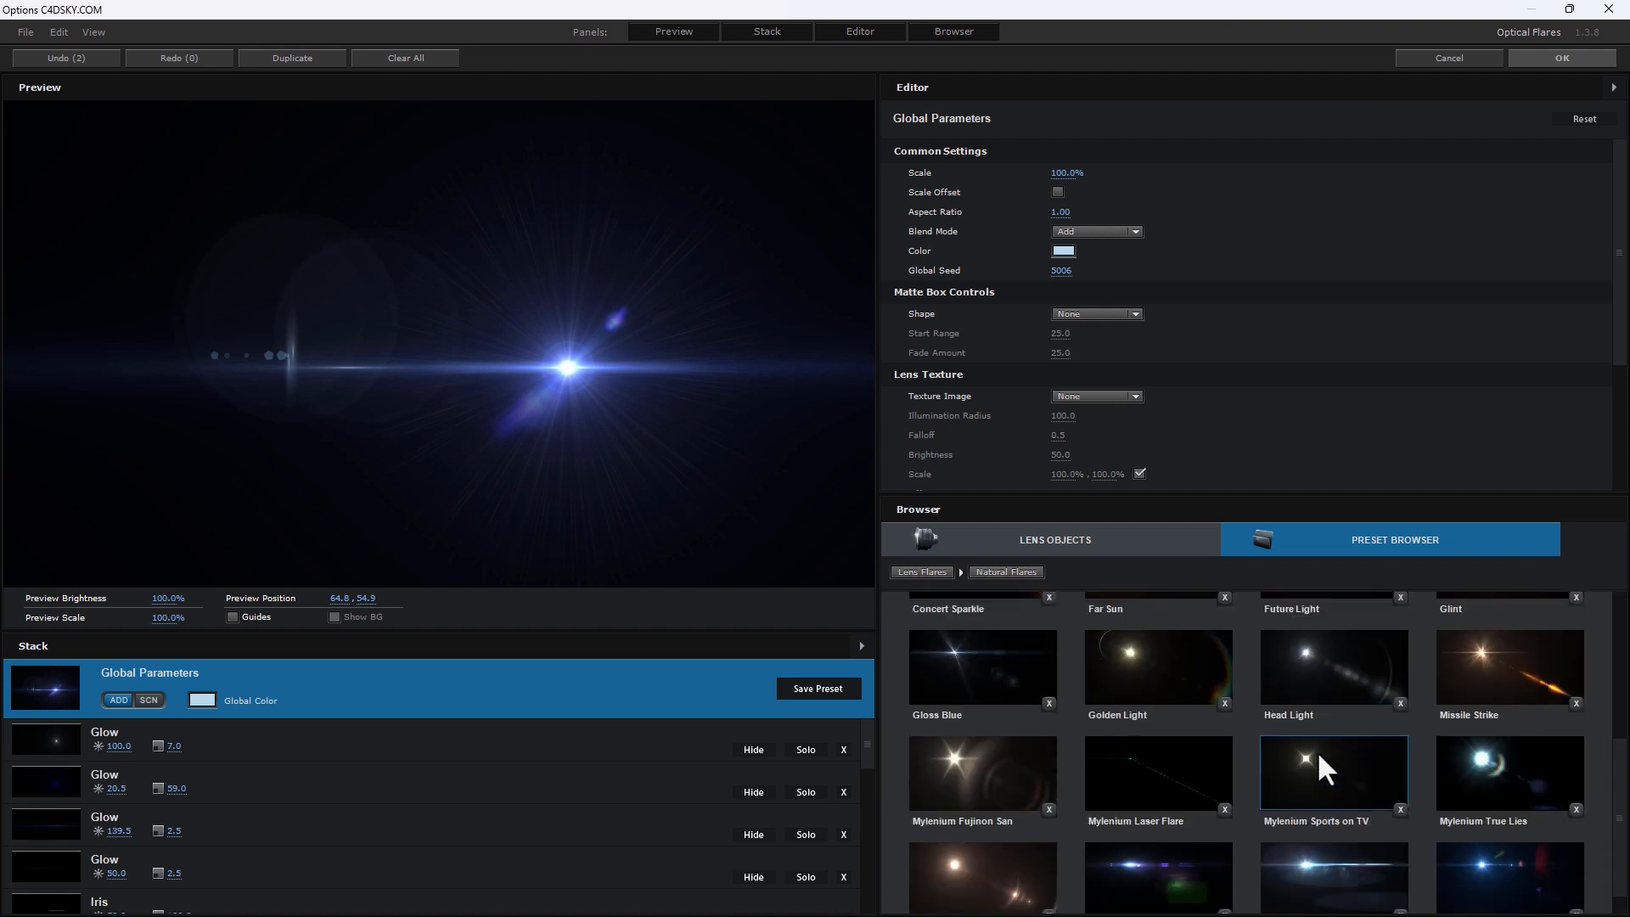
pyautogui.scroll(3, 1317, 749)
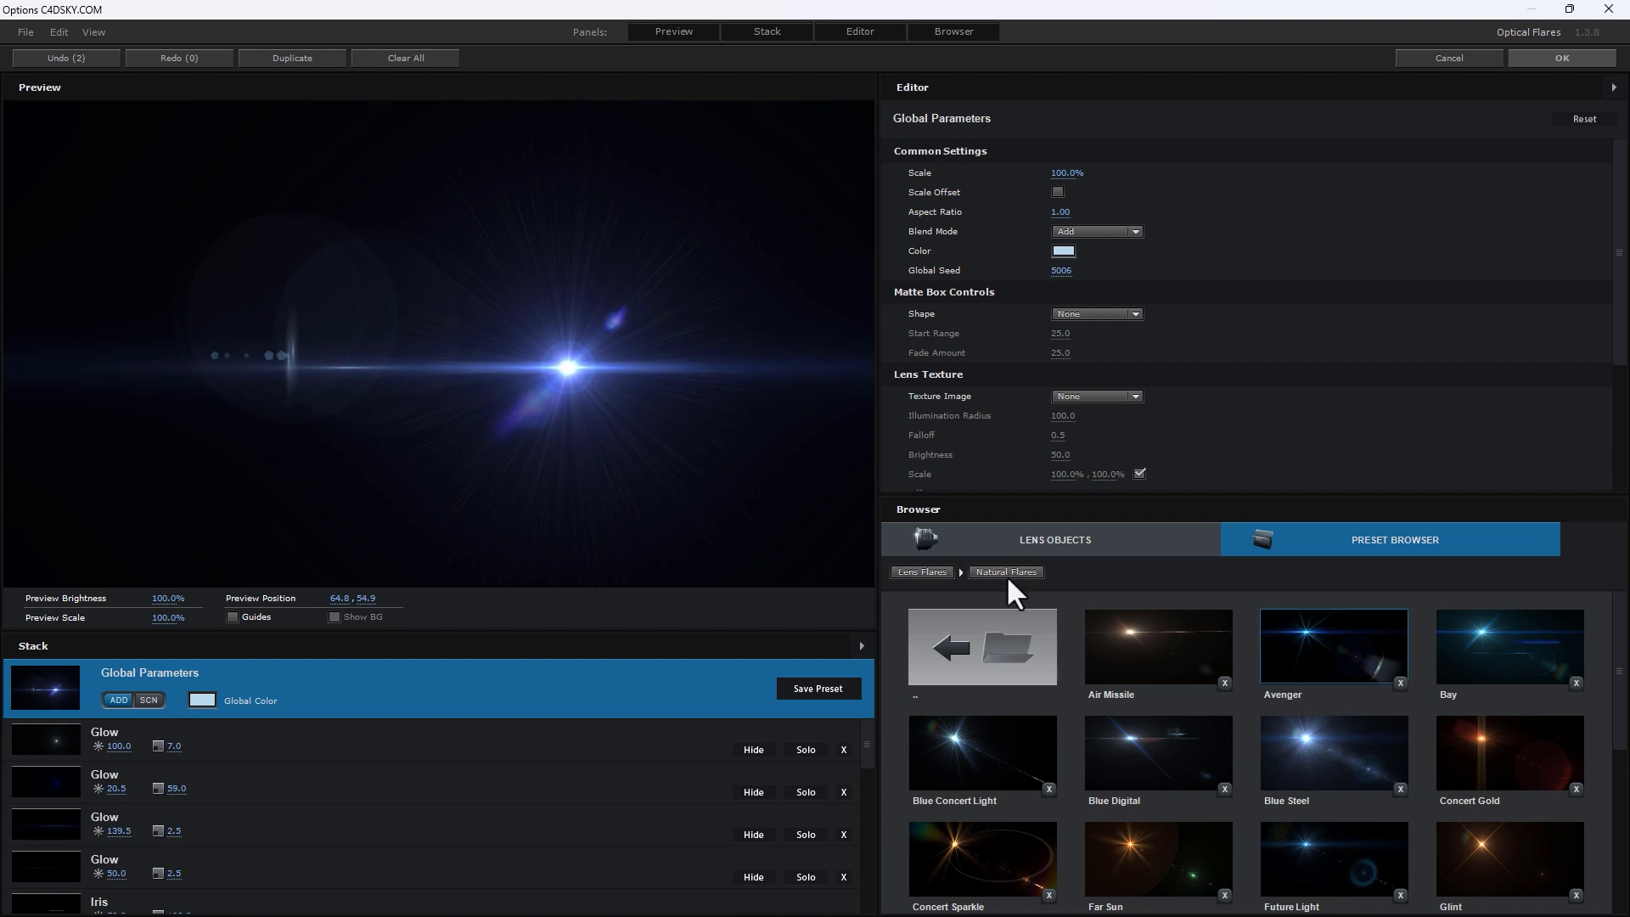
pyautogui.moveTo(568, 317); pyautogui.dragTo(519, 299)
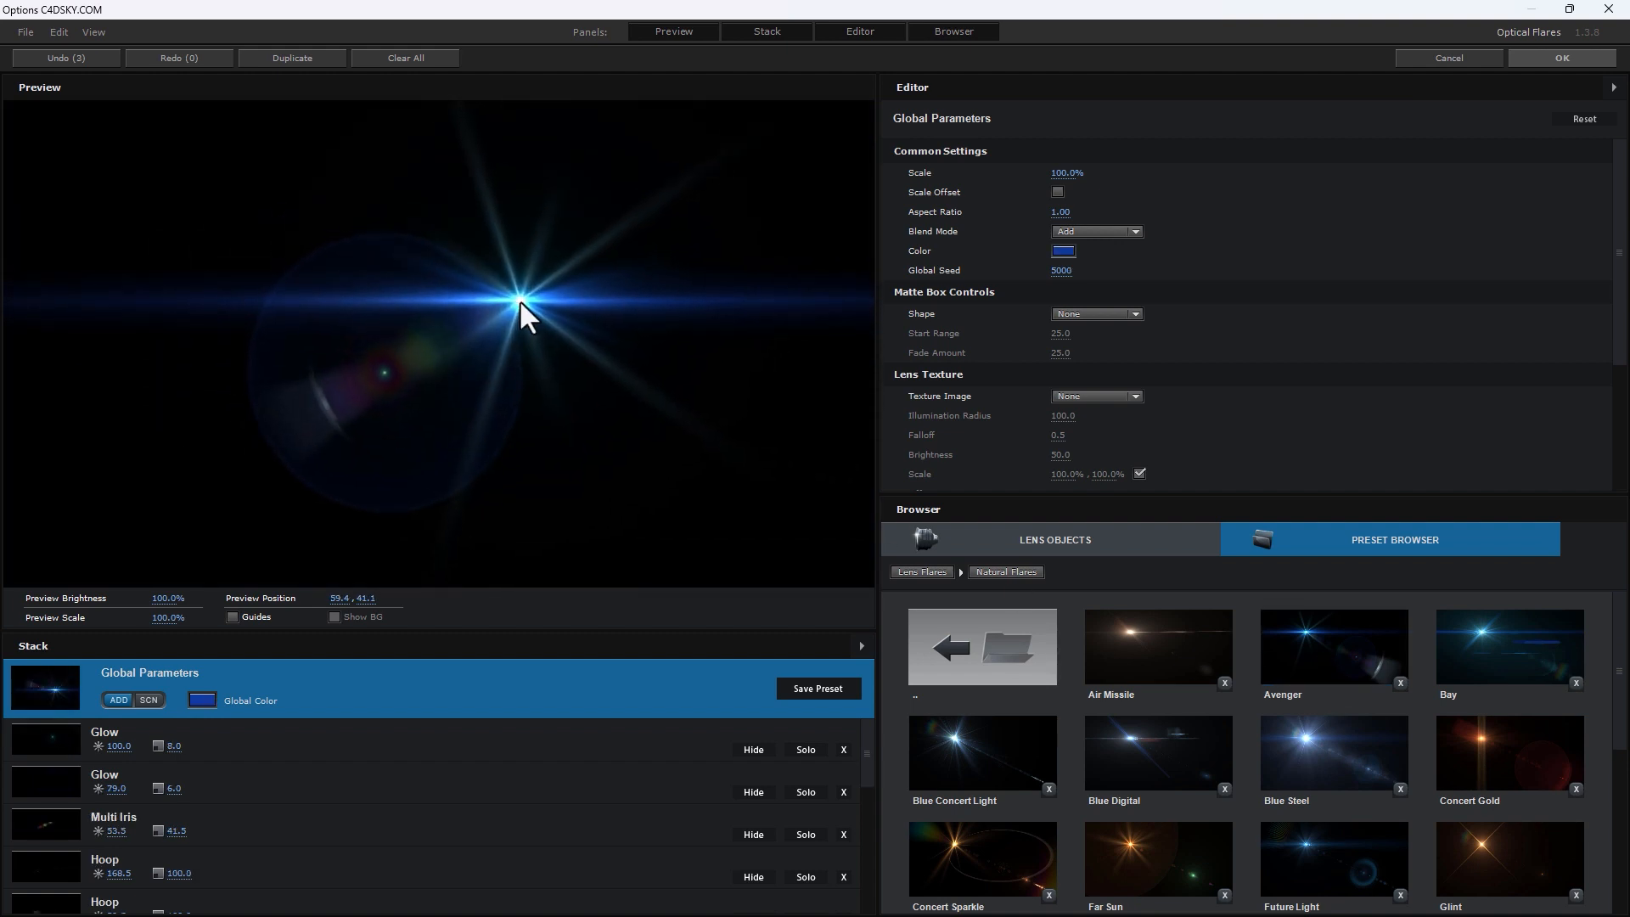
pyautogui.click(1561, 58)
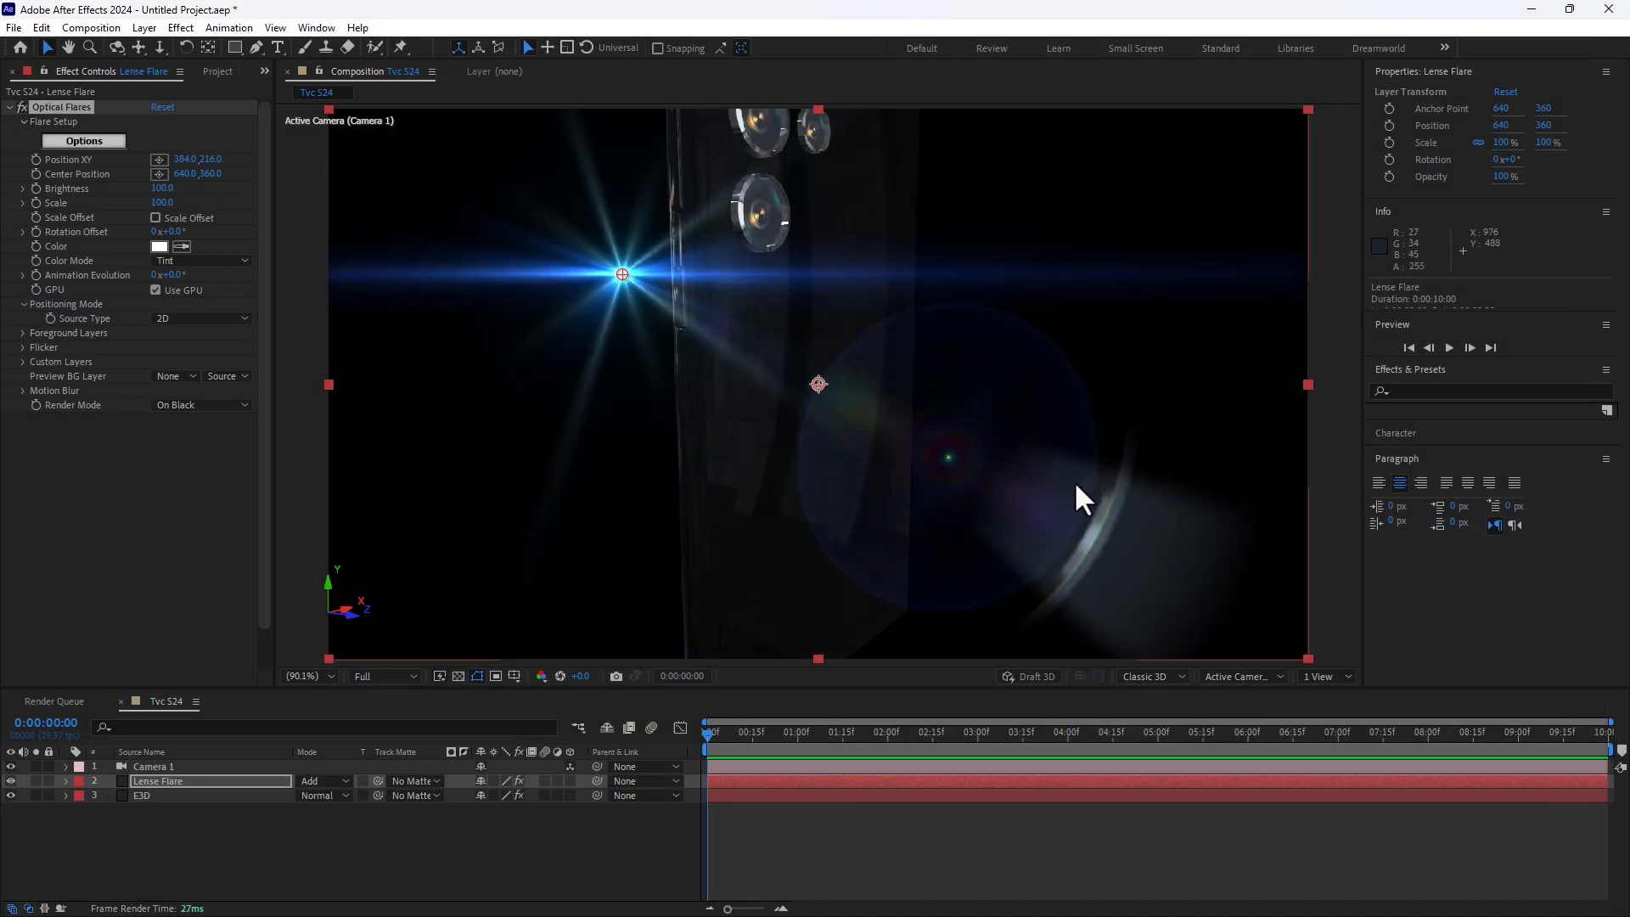
pyautogui.moveTo(159, 190)
pyautogui.mouseDown()
pyautogui.moveTo(119, 190)
pyautogui.moveTo(155, 191)
pyautogui.mouseUp()
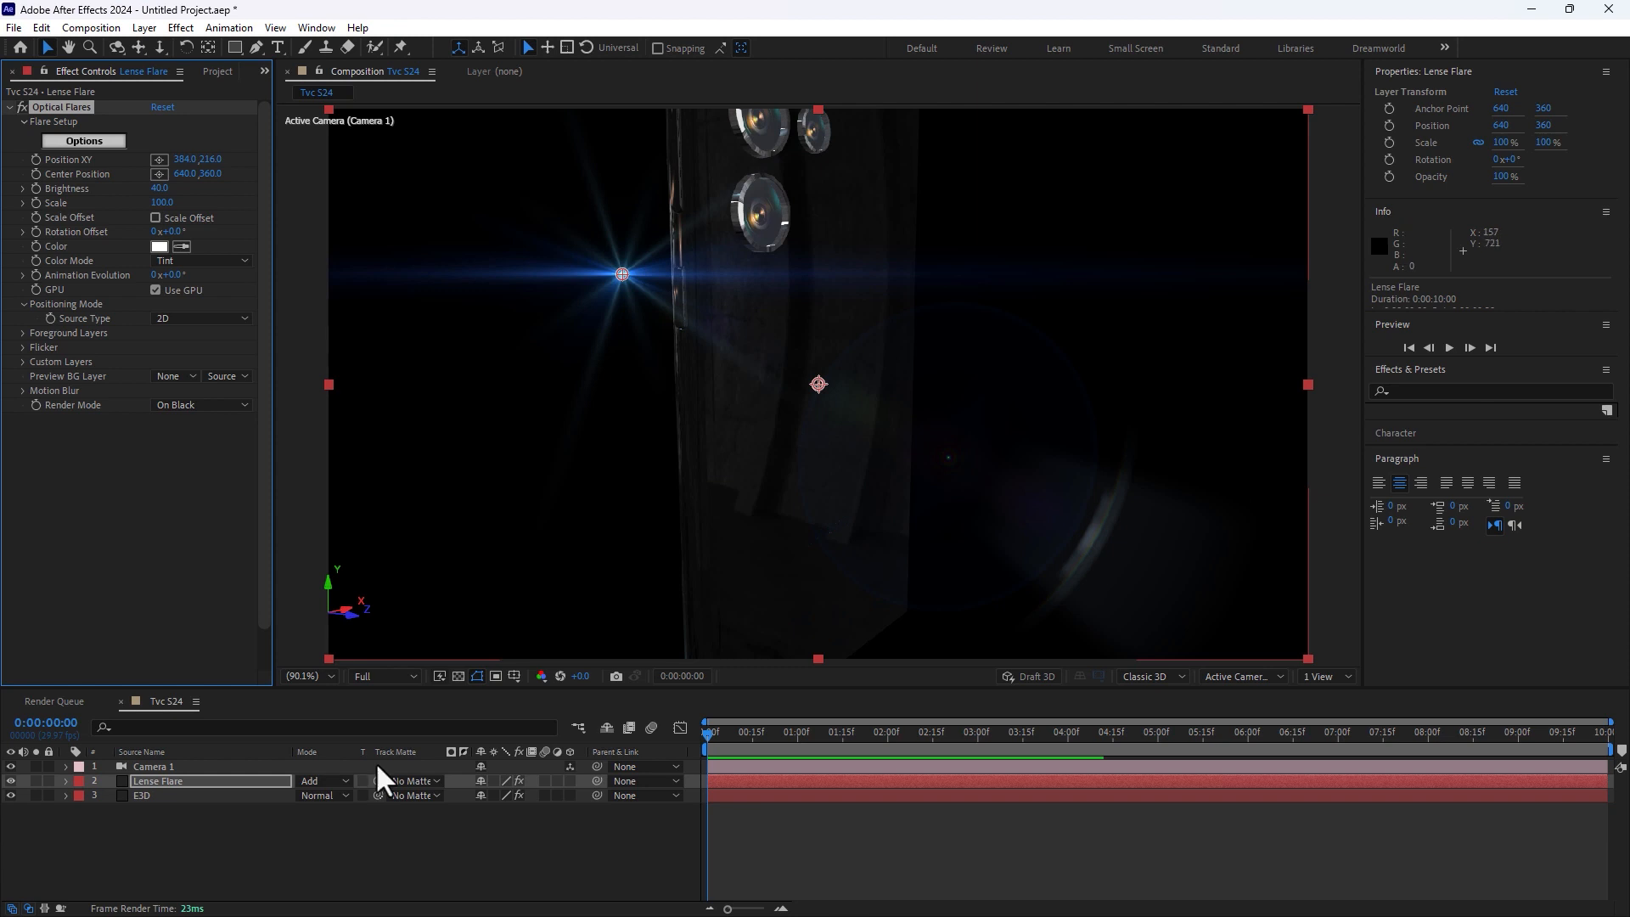
# Step: Add a null object to the Tvc S24 composition and deselect it
pyautogui.rightClick(298, 852)
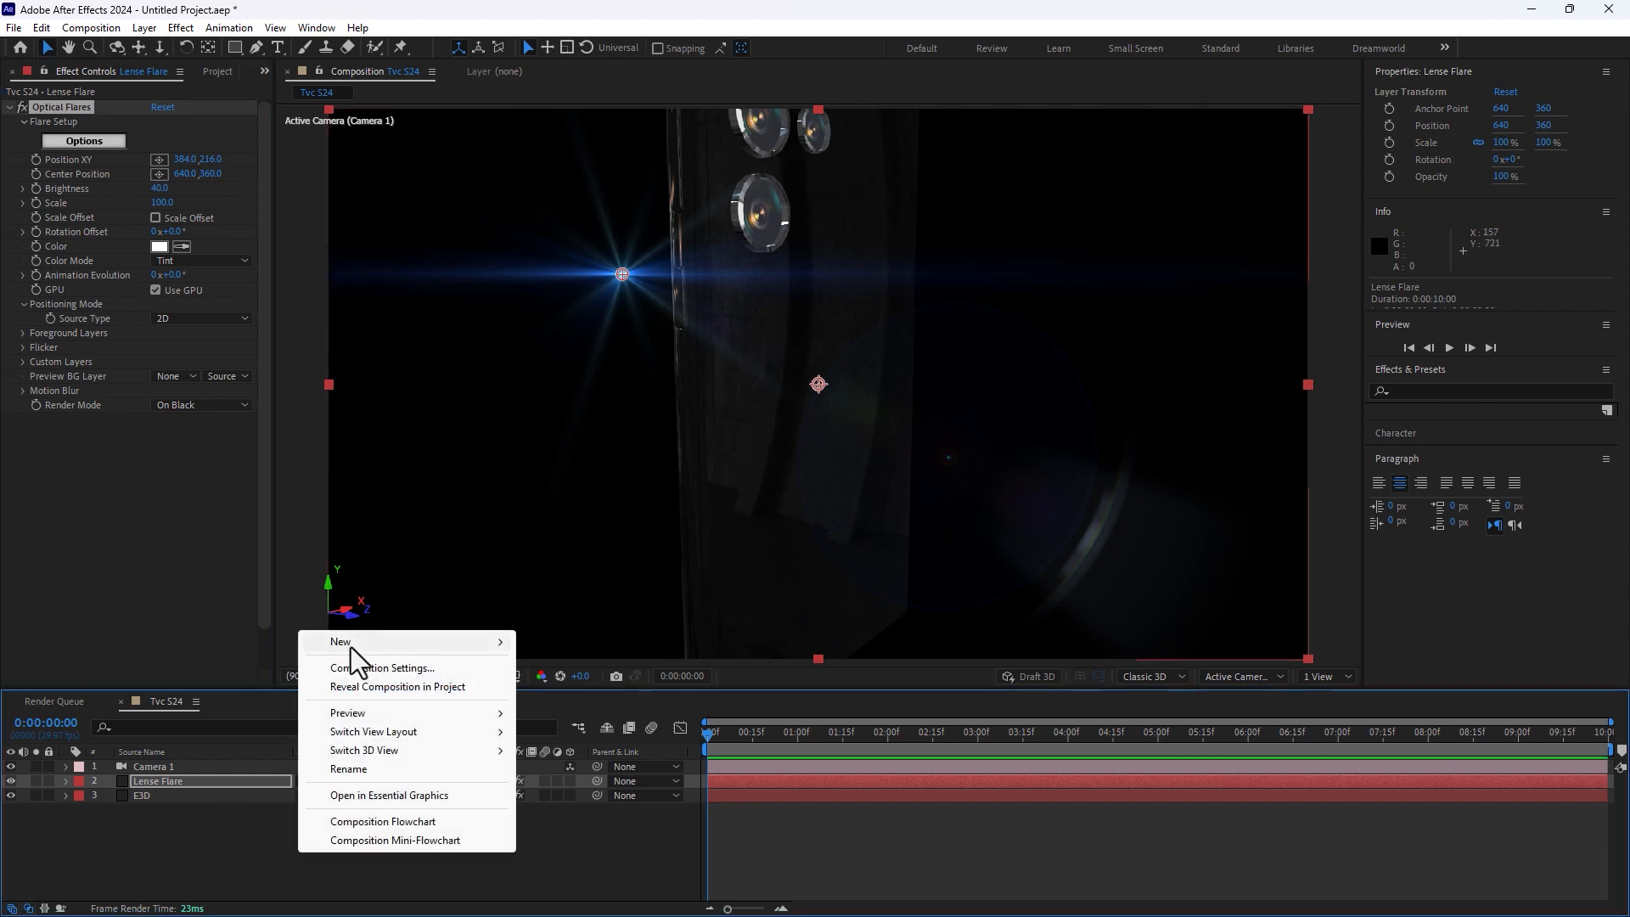
pyautogui.moveTo(350, 646)
pyautogui.click(584, 744)
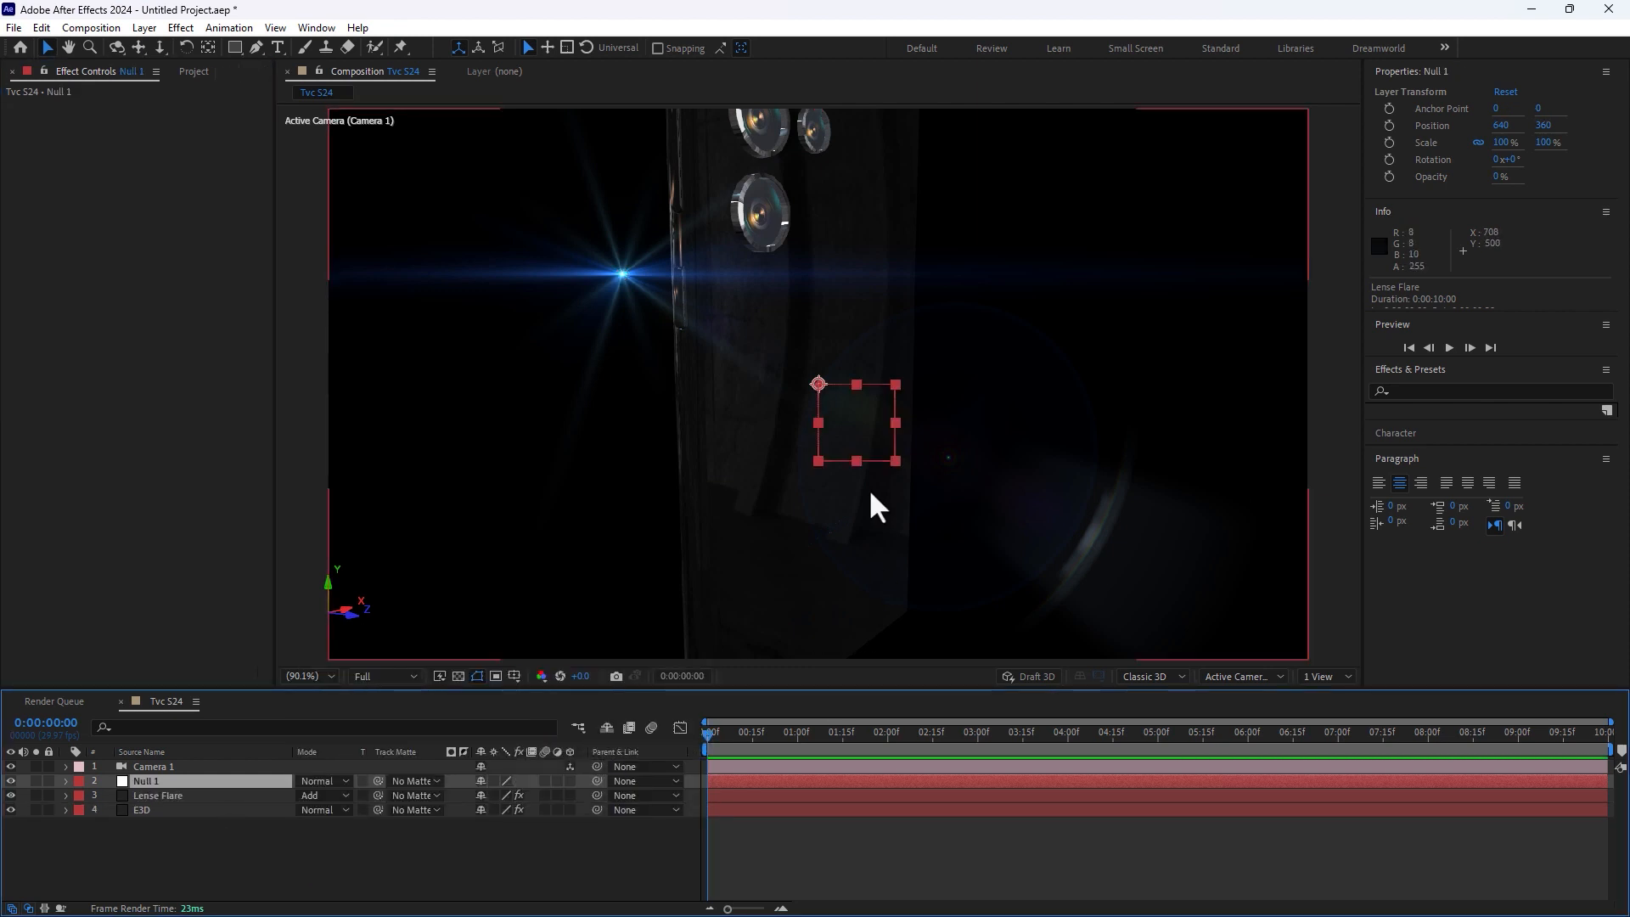
pyautogui.click(393, 882)
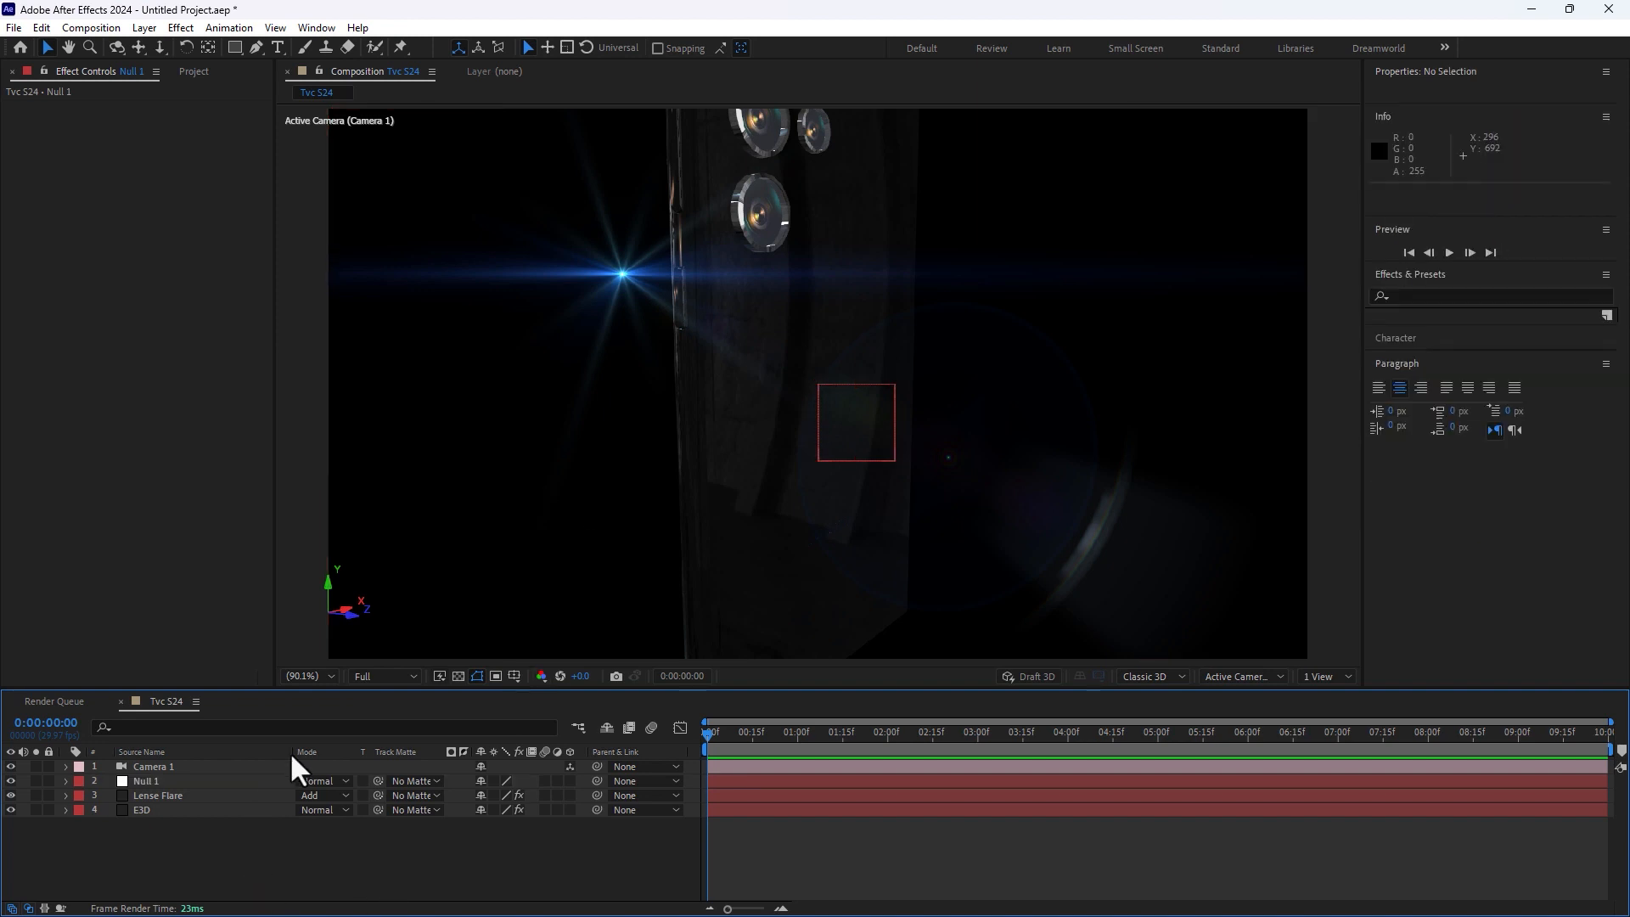
# Step: Raise the flare's Brightness to 50 and move its light source down to about 397, 296 beside the phone's edge
pyautogui.click(156, 795)
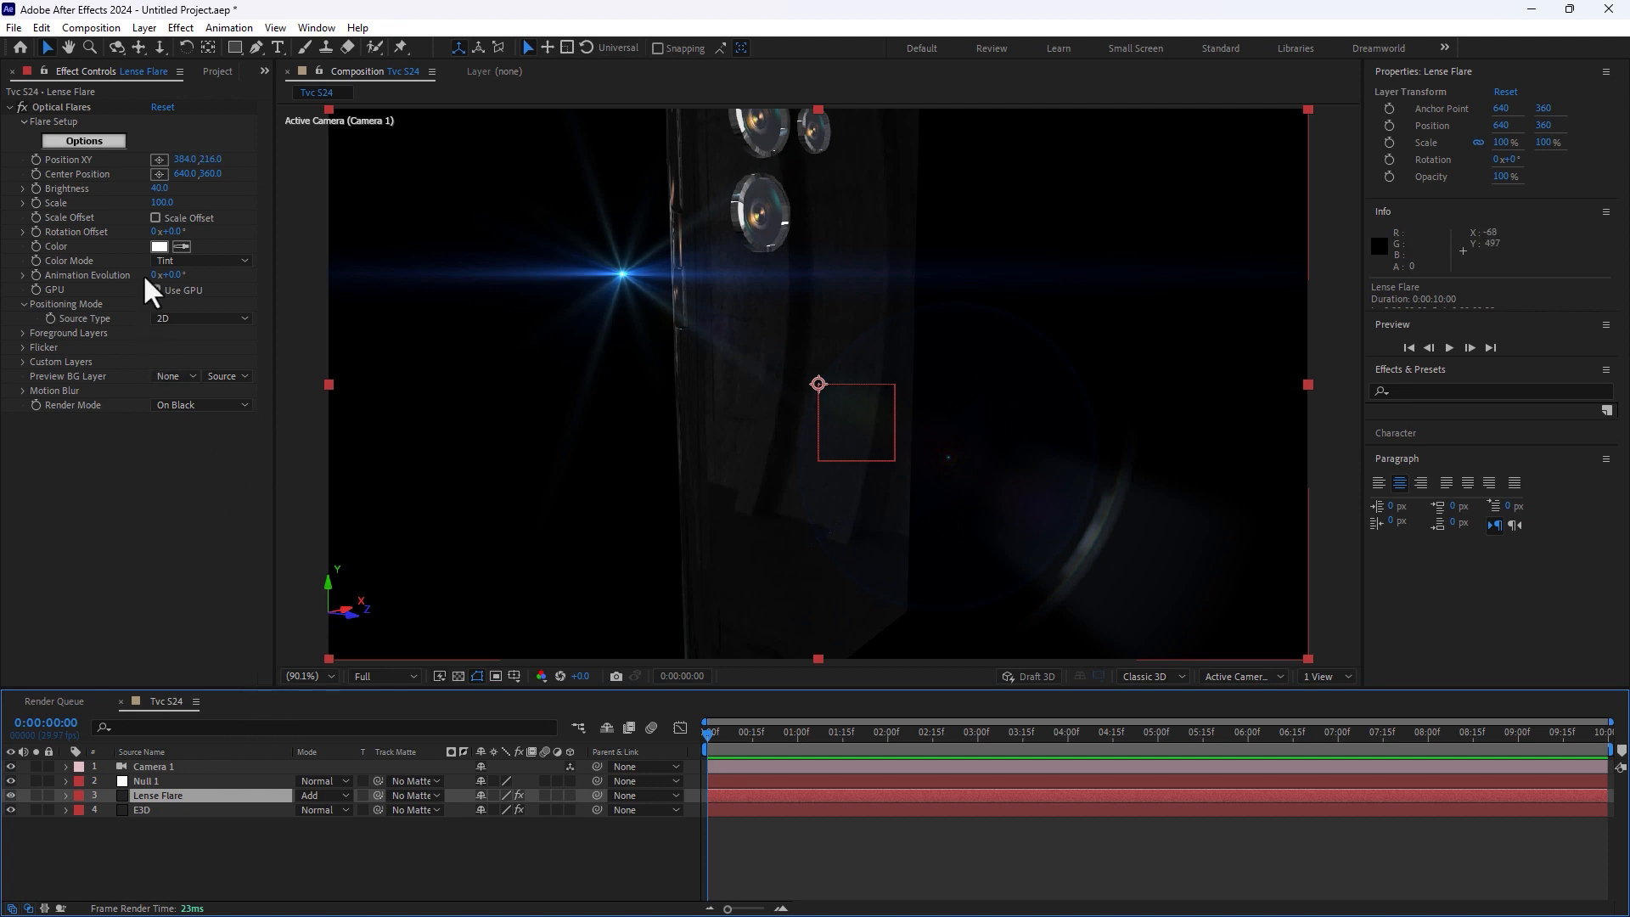
pyautogui.moveTo(160, 189); pyautogui.dragTo(194, 181)
pyautogui.rightClick(193, 182)
pyautogui.moveTo(622, 275); pyautogui.dragTo(632, 335)
pyautogui.moveTo(161, 202); pyautogui.dragTo(155, 244)
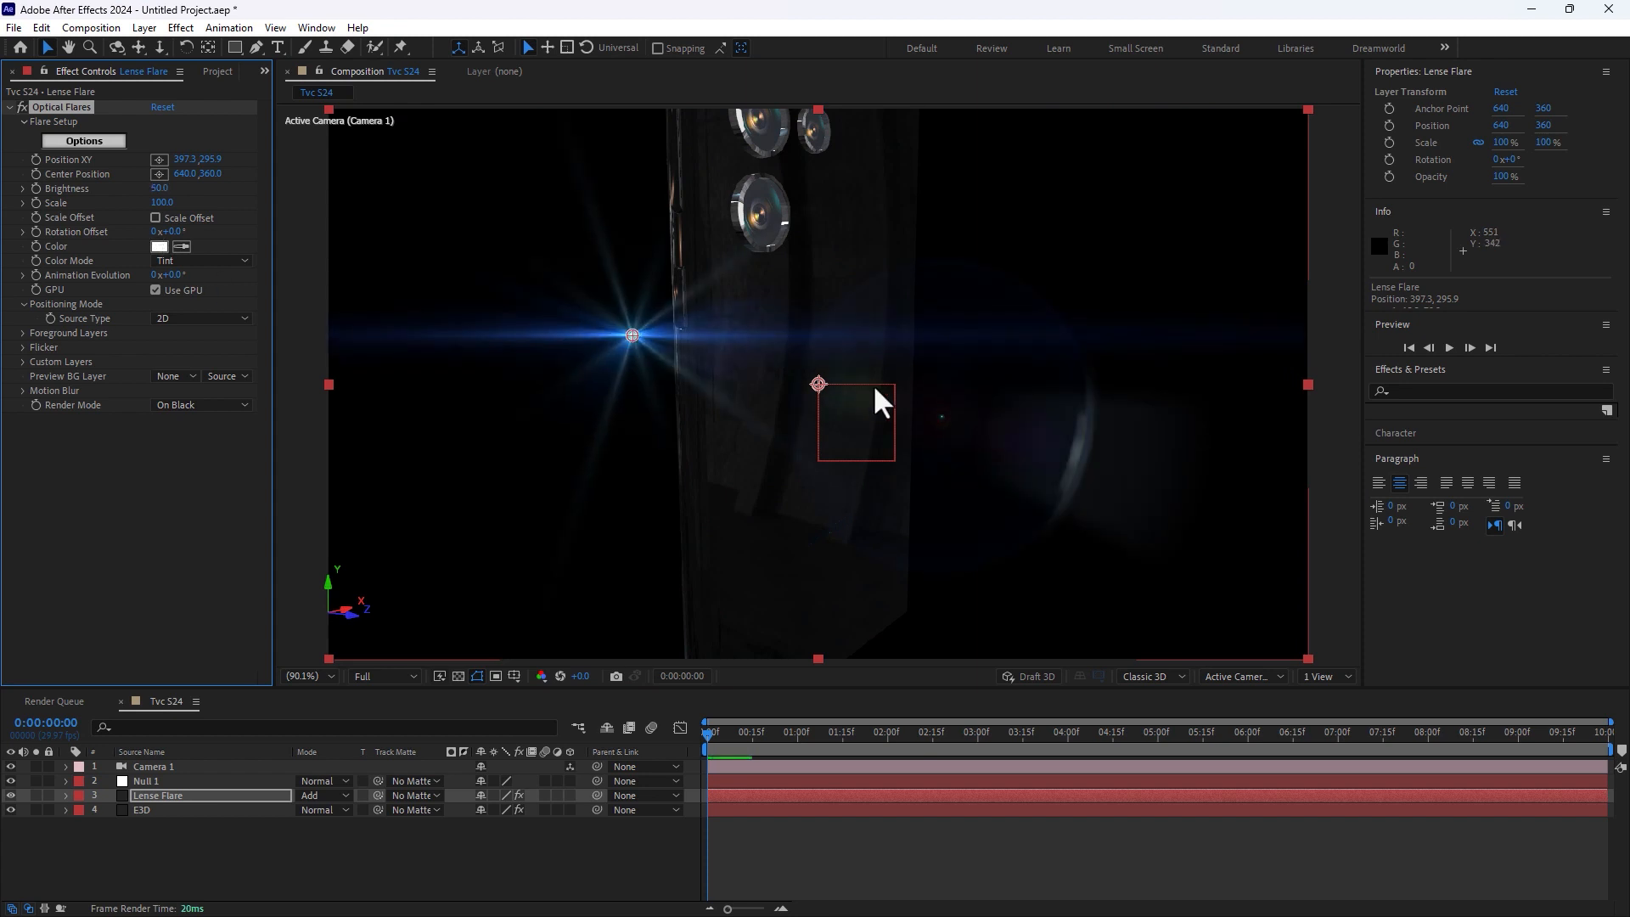
pyautogui.click(528, 813)
# Step: Duplicate the Tvc S24 composition twice in the project
pyautogui.click(218, 72)
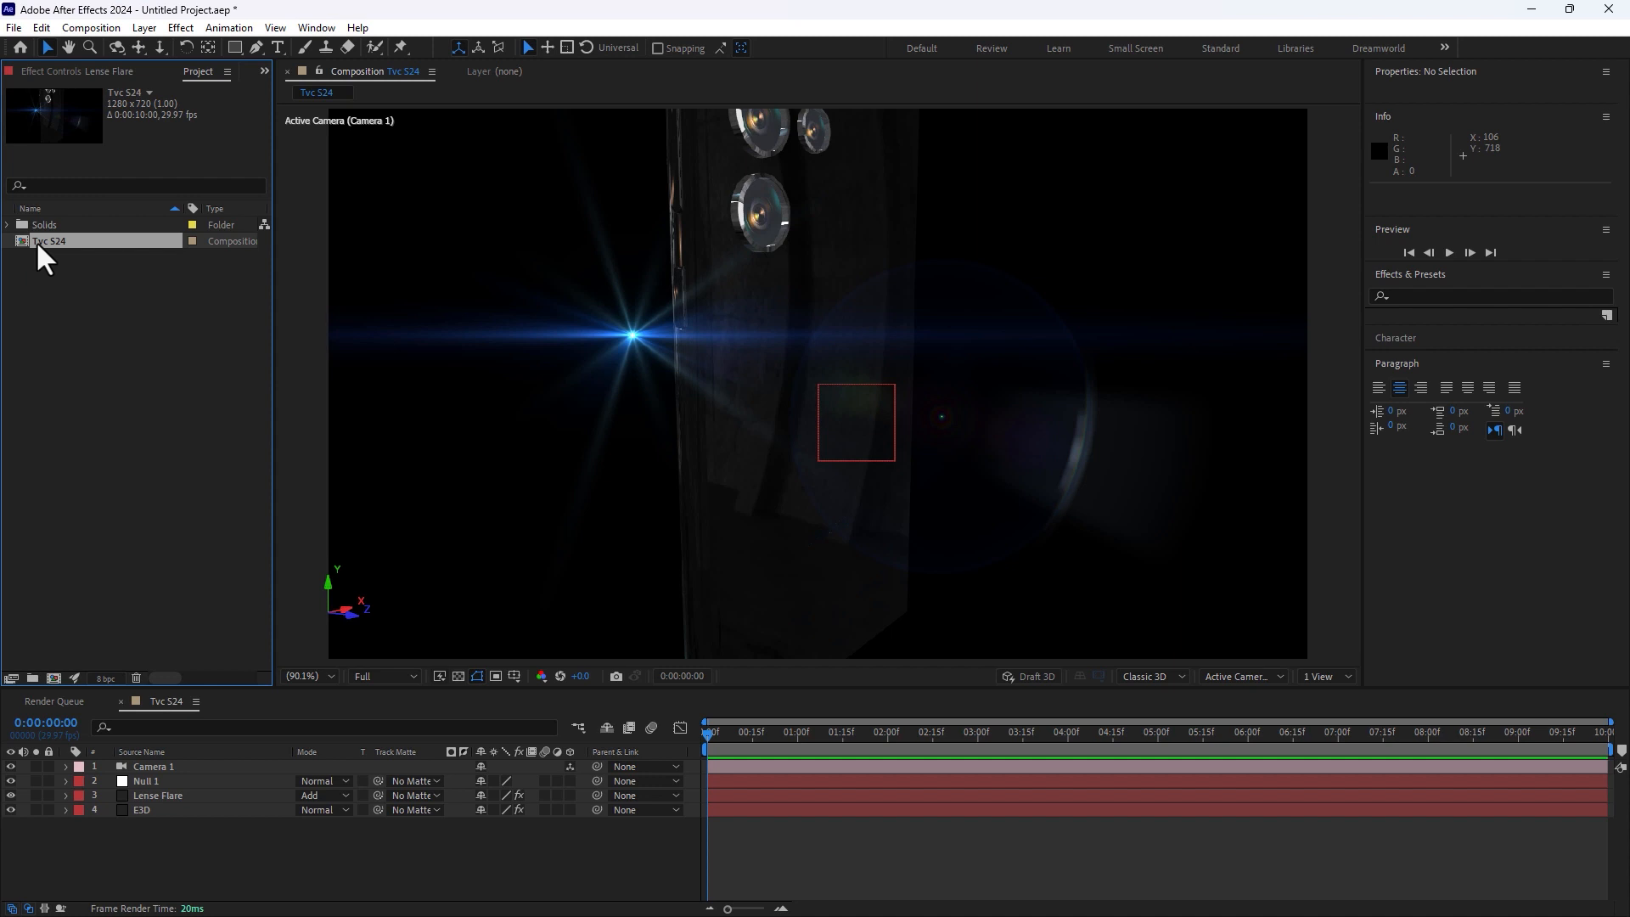
pyautogui.hotkey('ctrl', 'd')
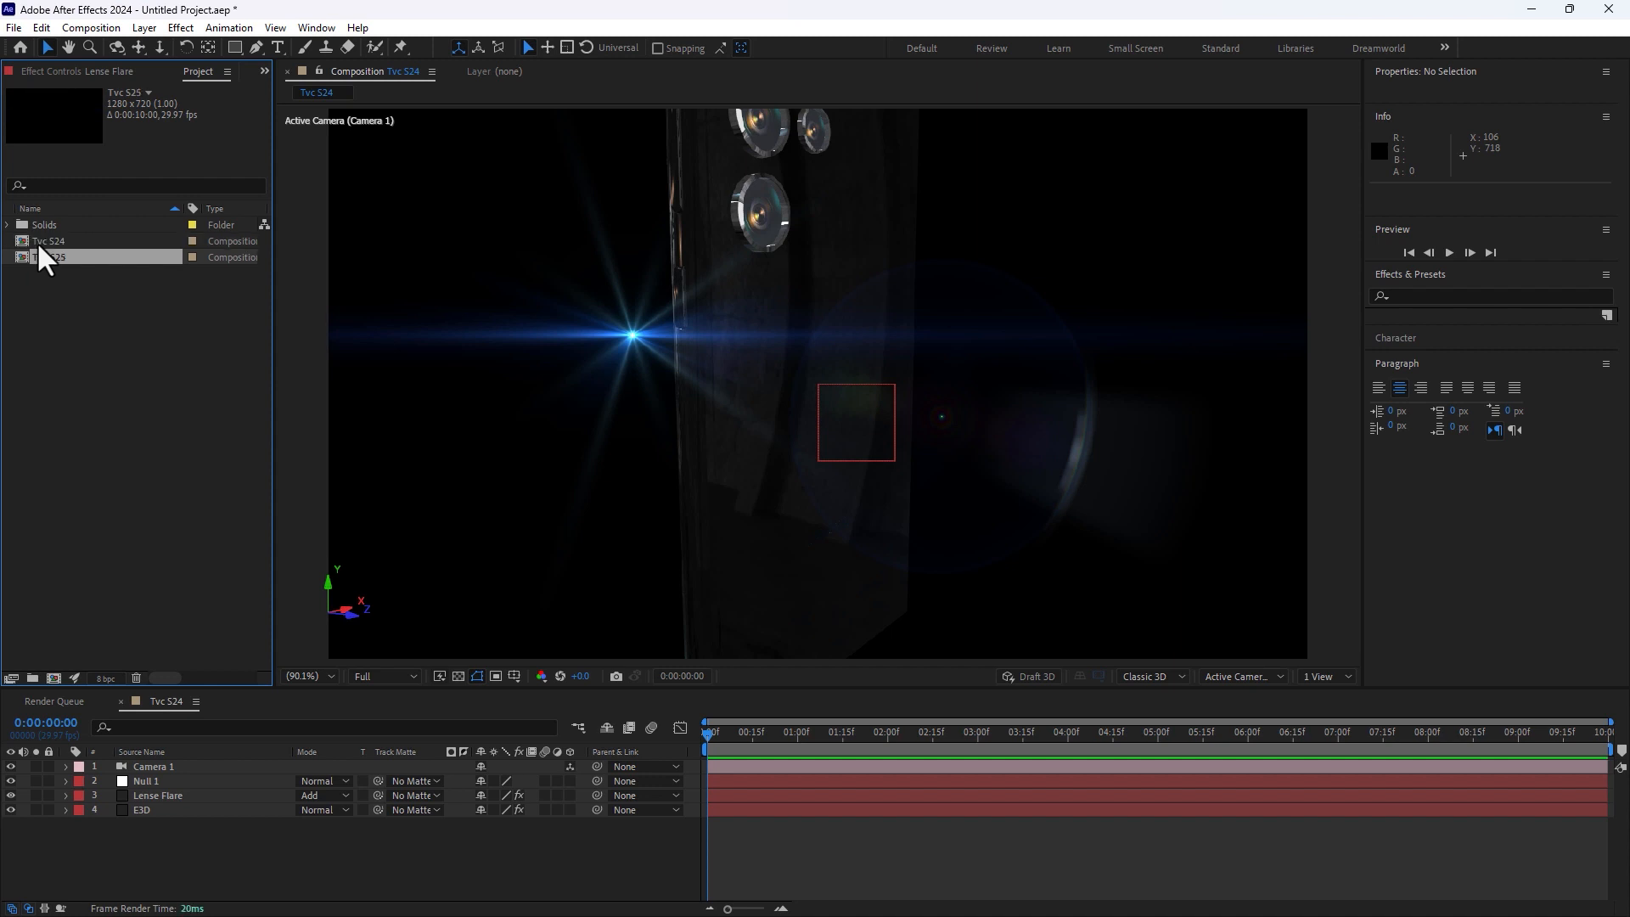
pyautogui.hotkey('ctrl', 'd')
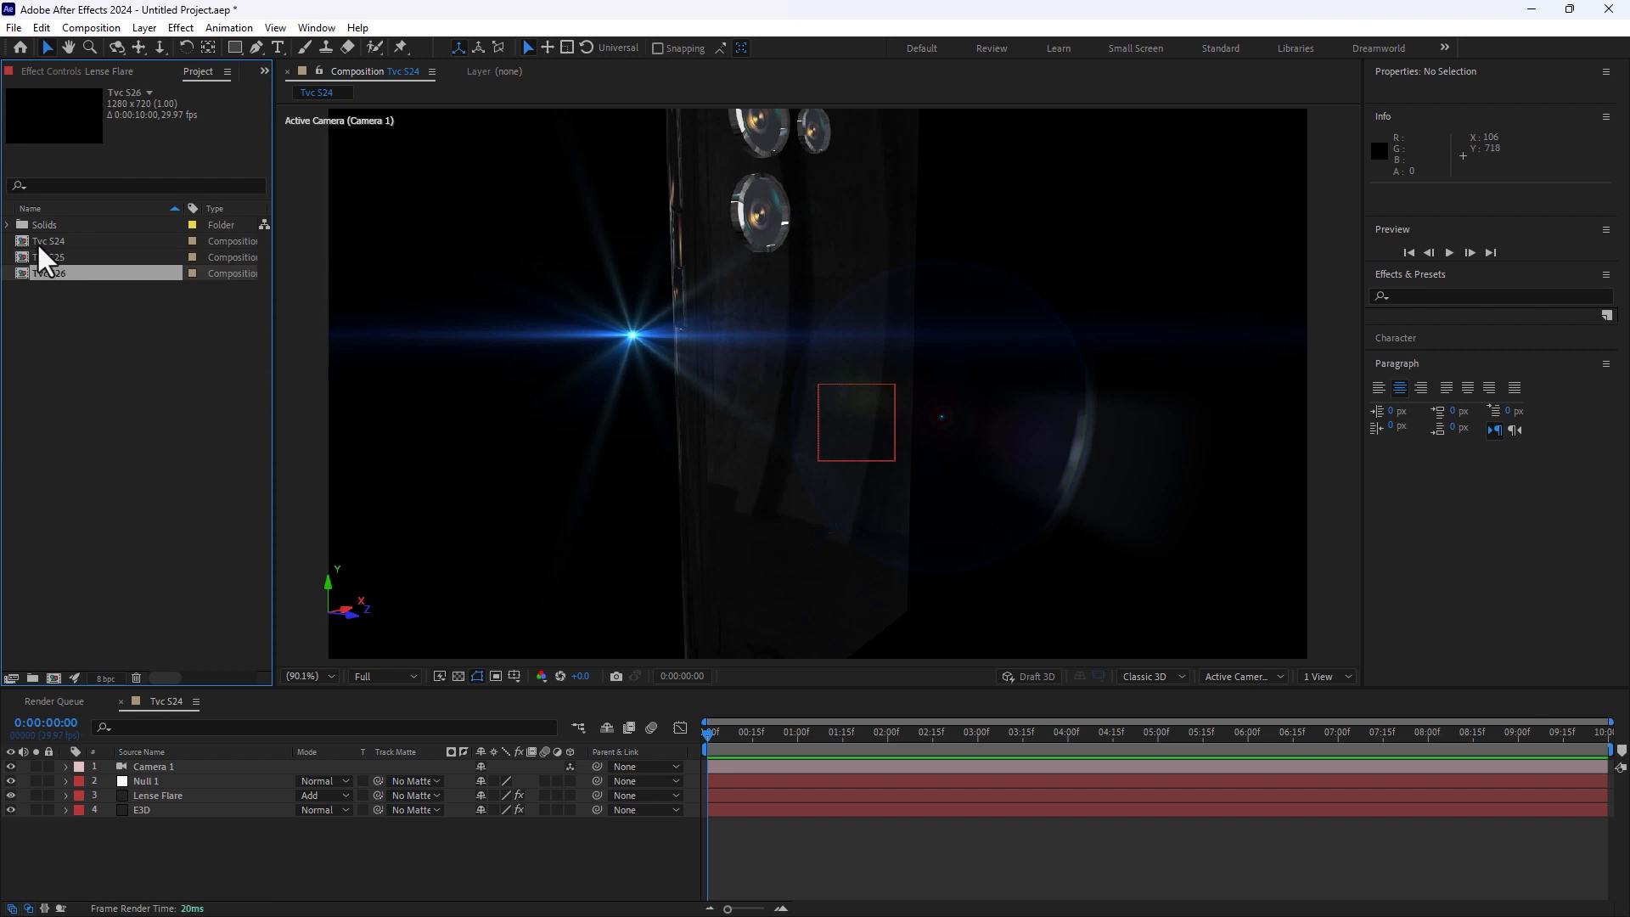
pyautogui.click(371, 882)
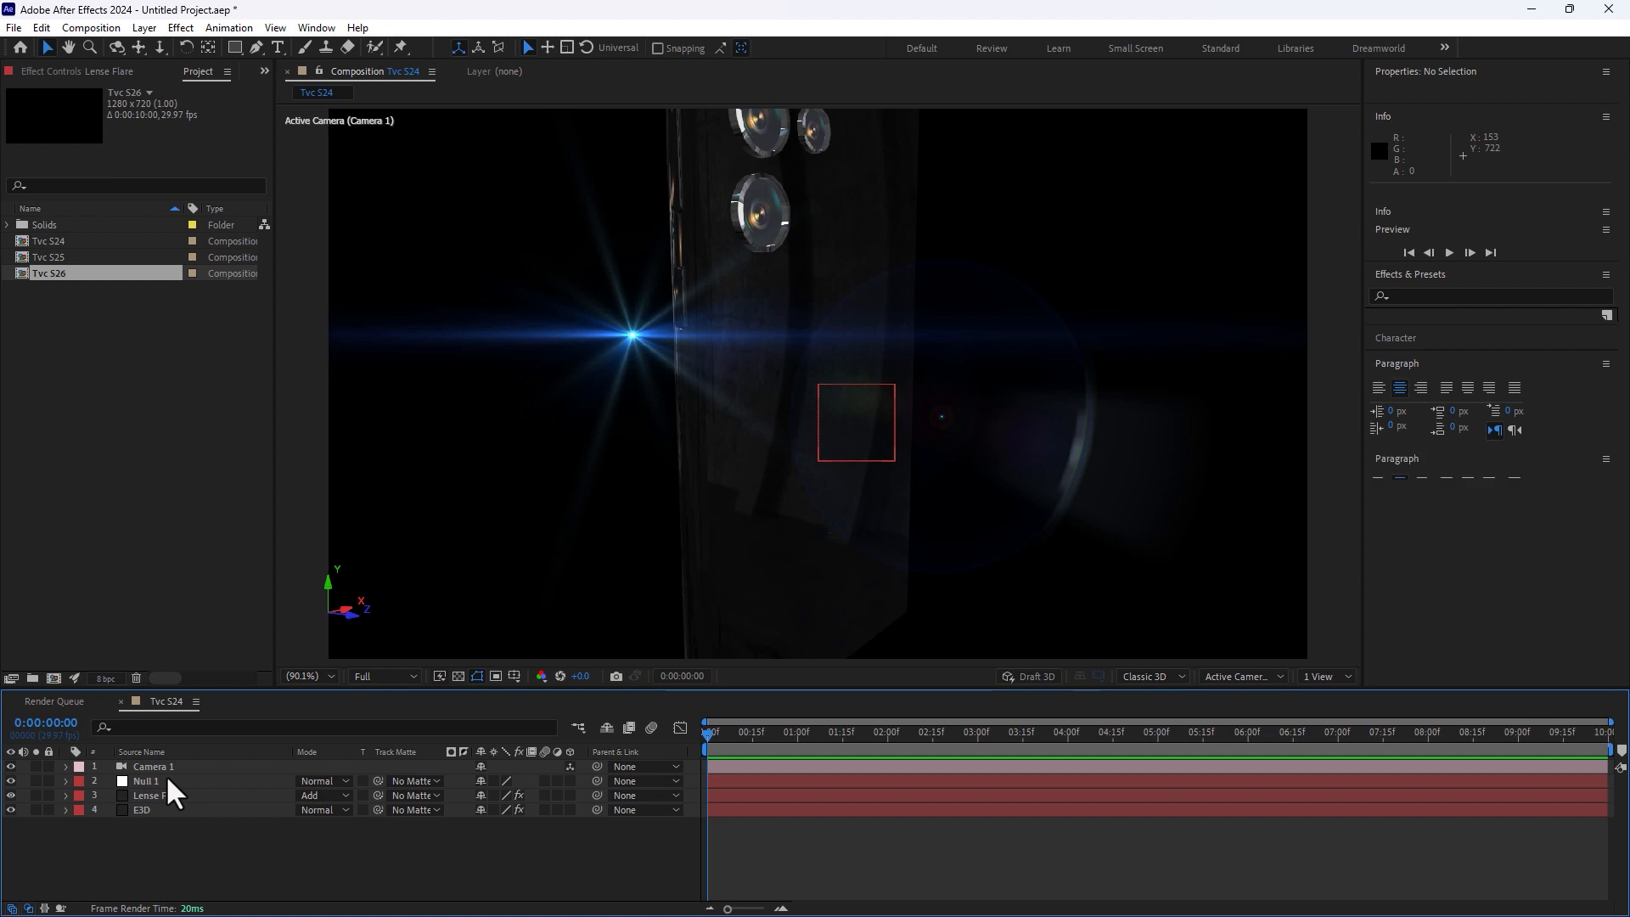
# Step: Parent Camera 1 to Null 1 and check that the Parent & Link column is enabled
pyautogui.click(223, 766)
pyautogui.moveTo(597, 766); pyautogui.dragTo(147, 782)
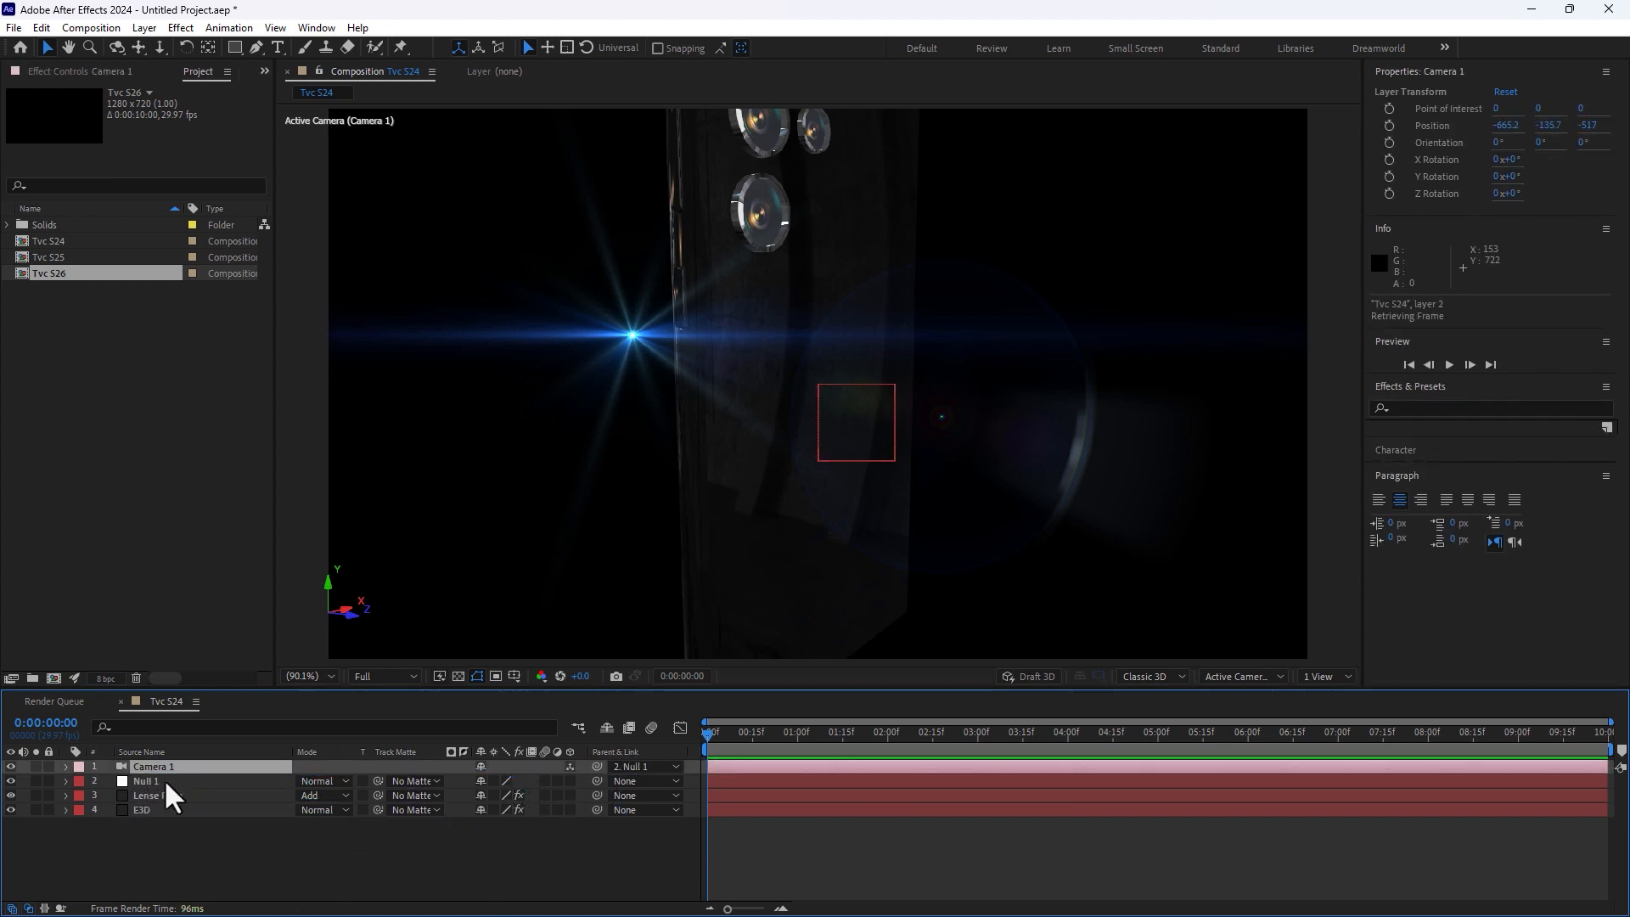
pyautogui.rightClick(619, 750)
pyautogui.moveTo(675, 799)
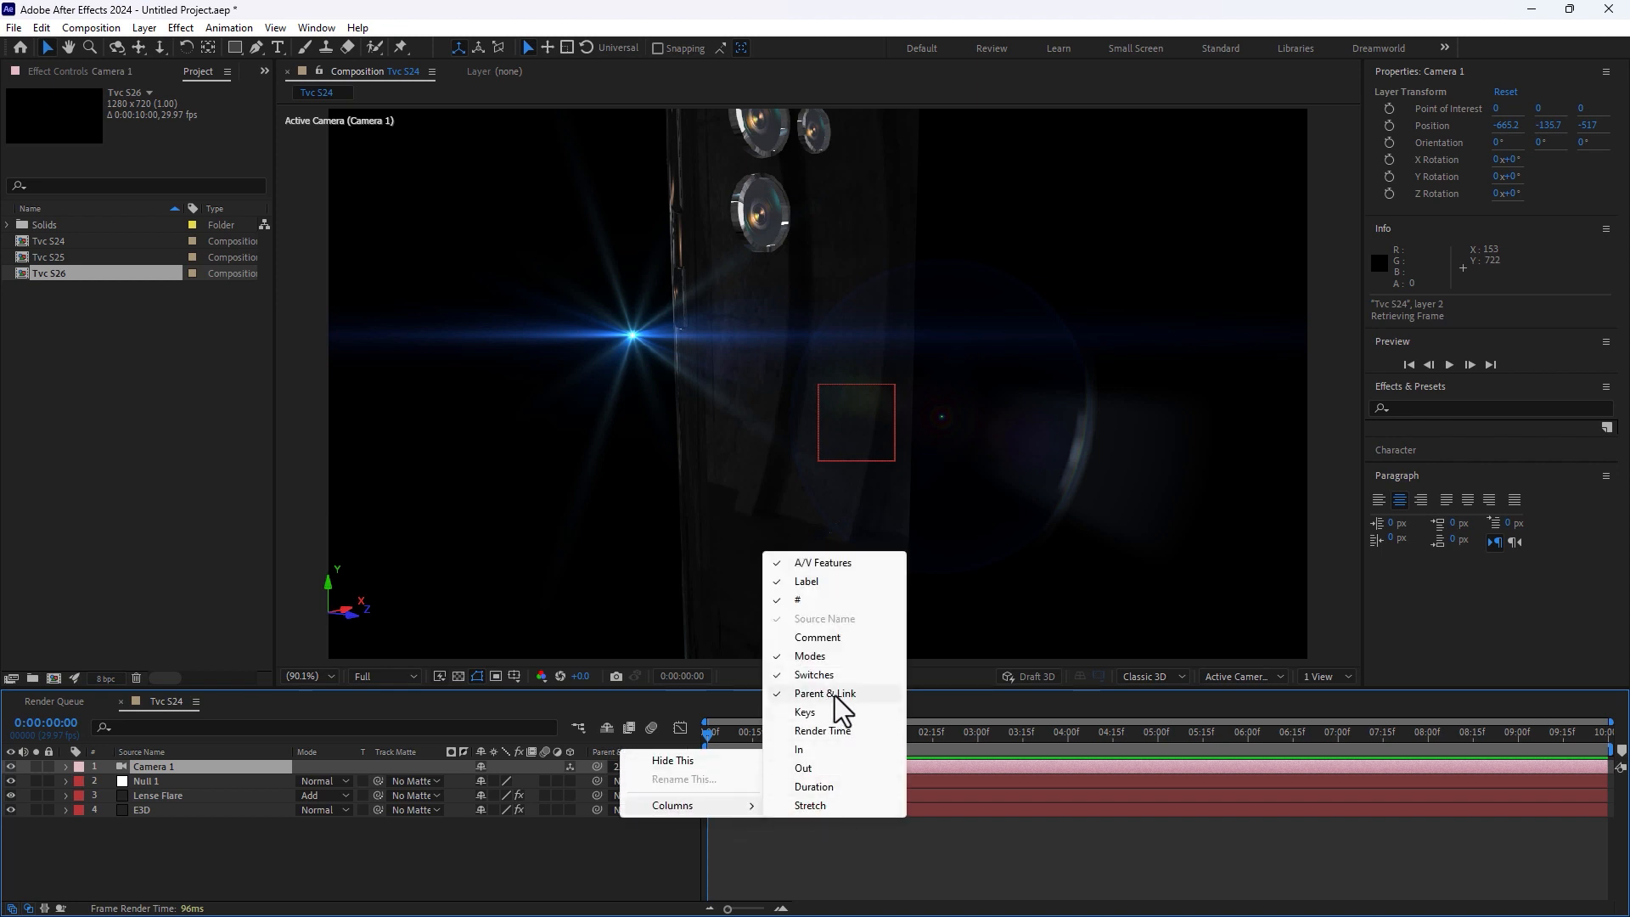
pyautogui.click(613, 858)
# Step: Try moving Null 1 slightly in the composition view and undo the move
pyautogui.click(146, 780)
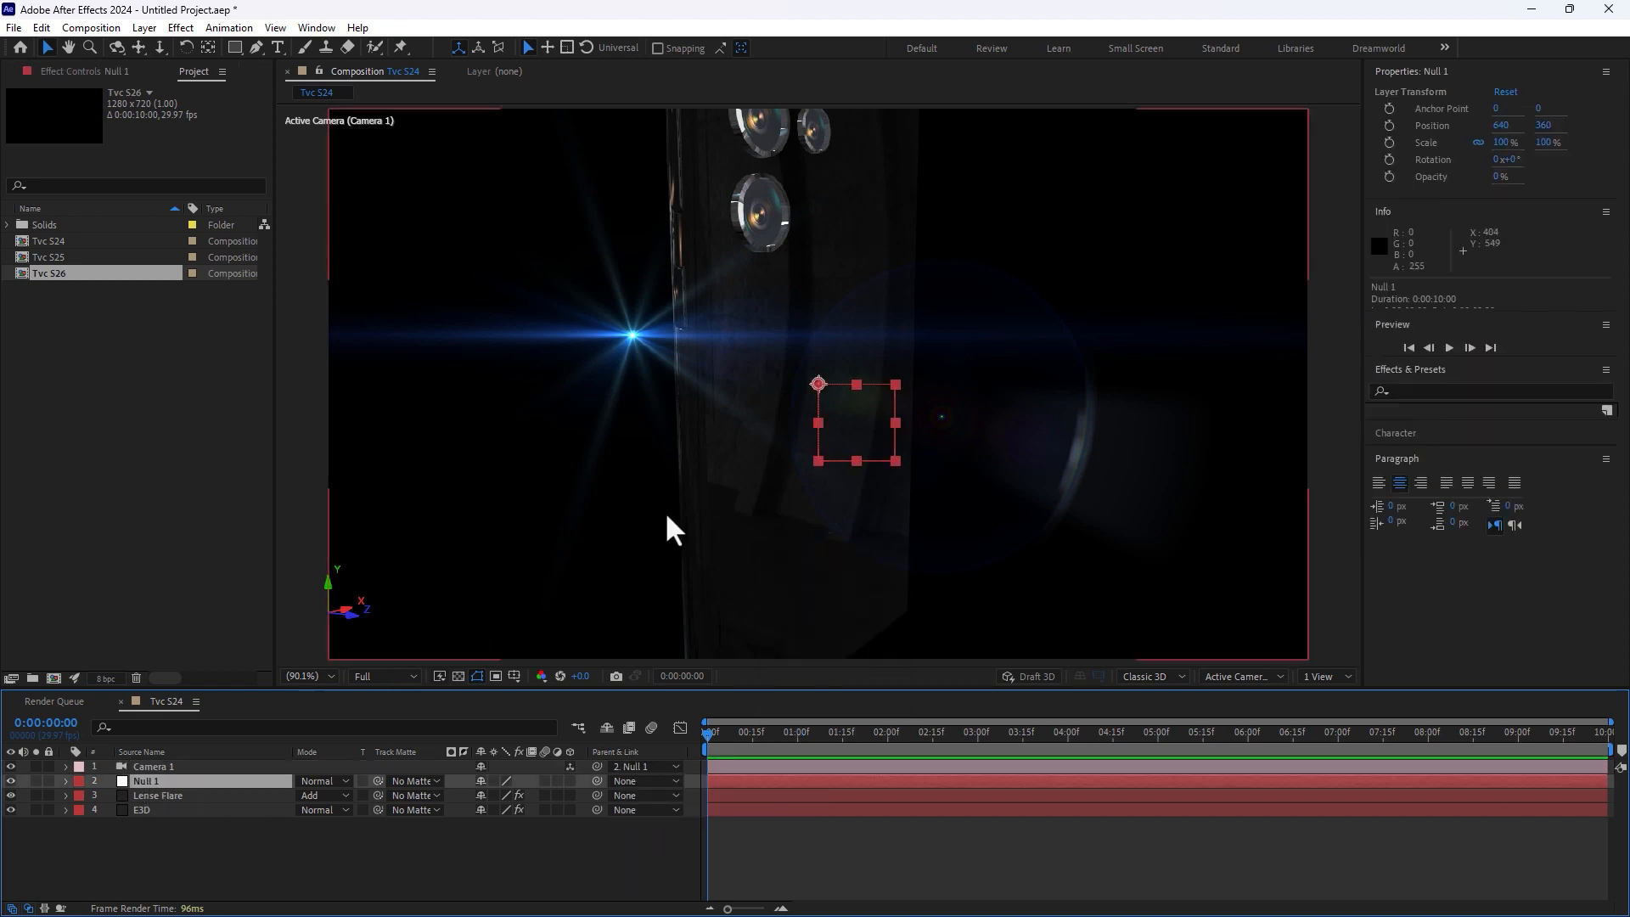
pyautogui.moveTo(840, 462); pyautogui.dragTo(866, 442)
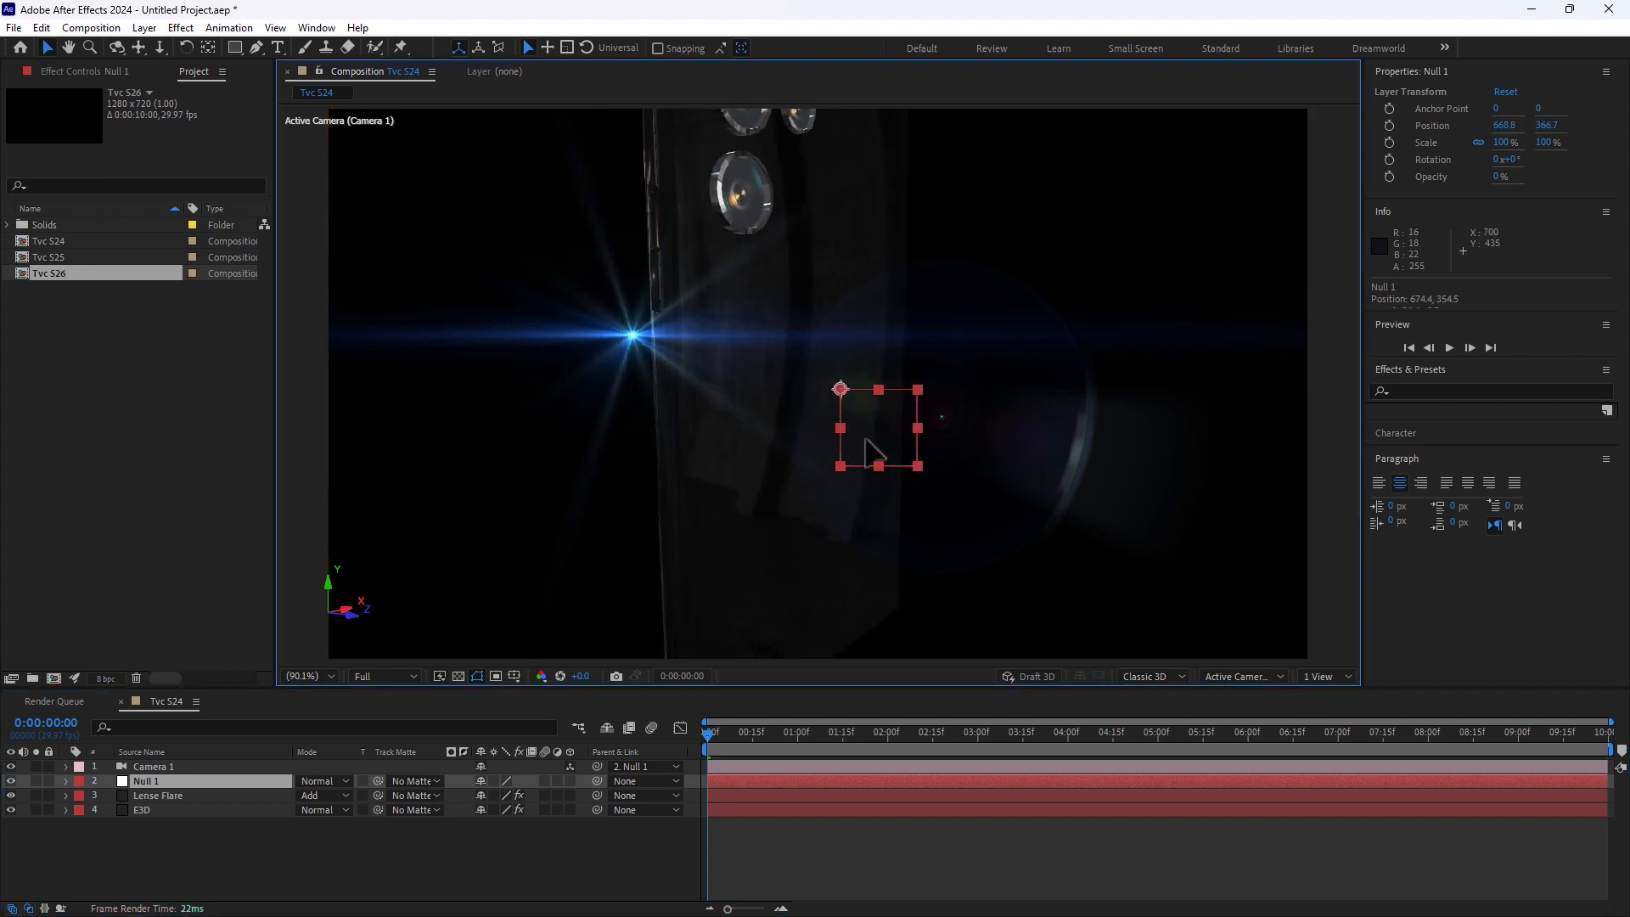
pyautogui.hotkey('ctrl', 'z')
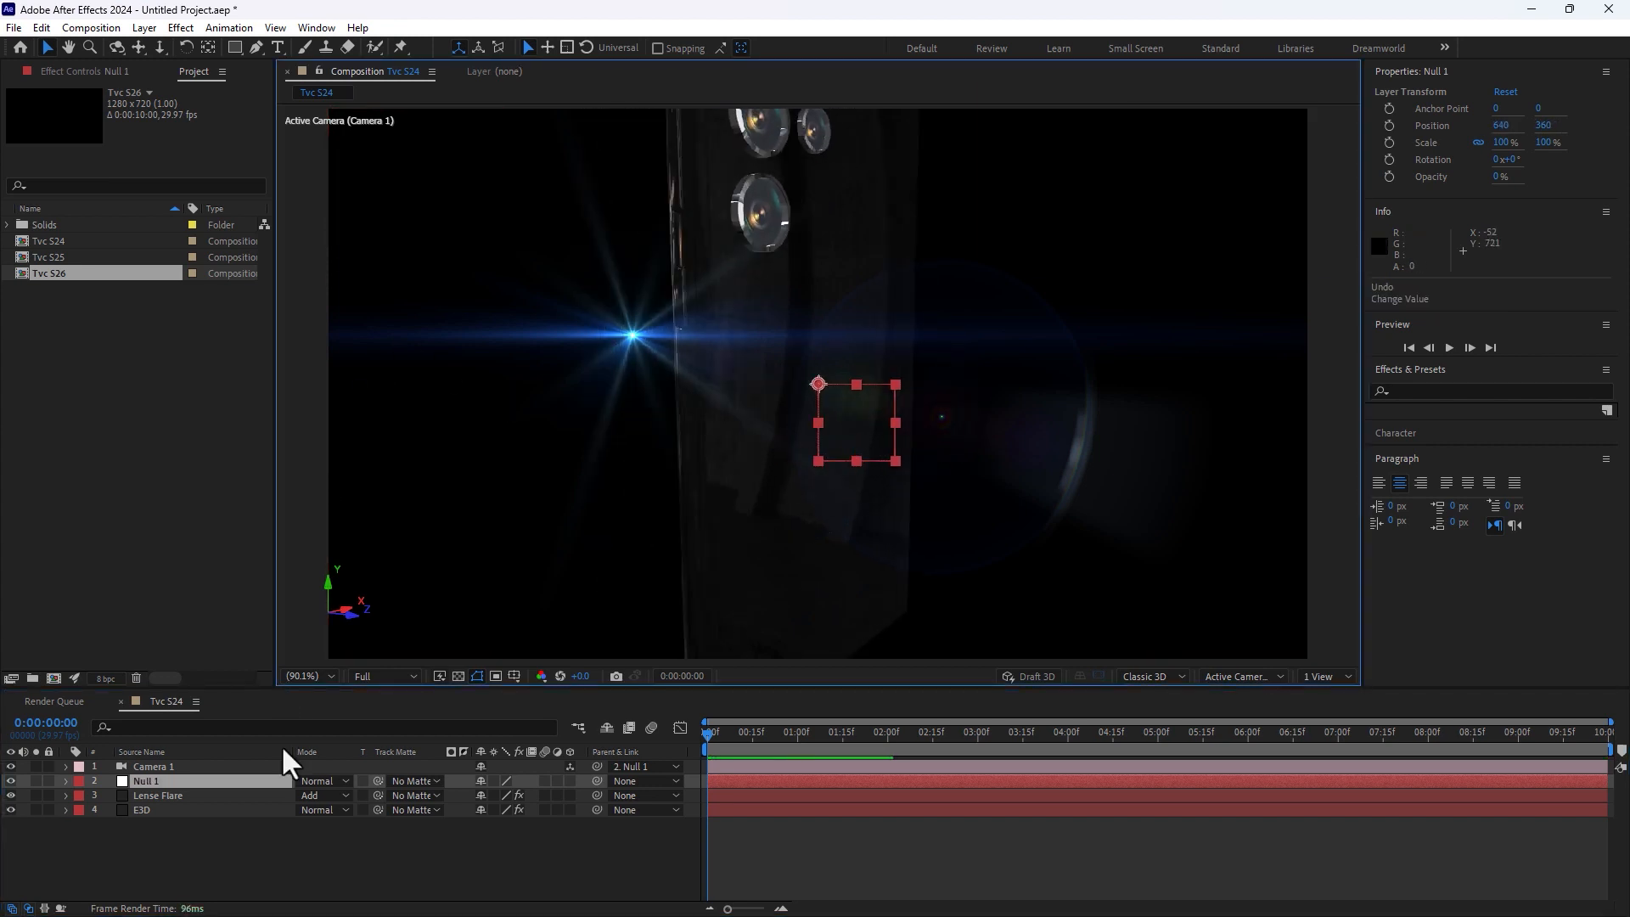
# Step: Make Null 1 a 3D layer, try moving it along its X axis, and undo that move
pyautogui.click(569, 780)
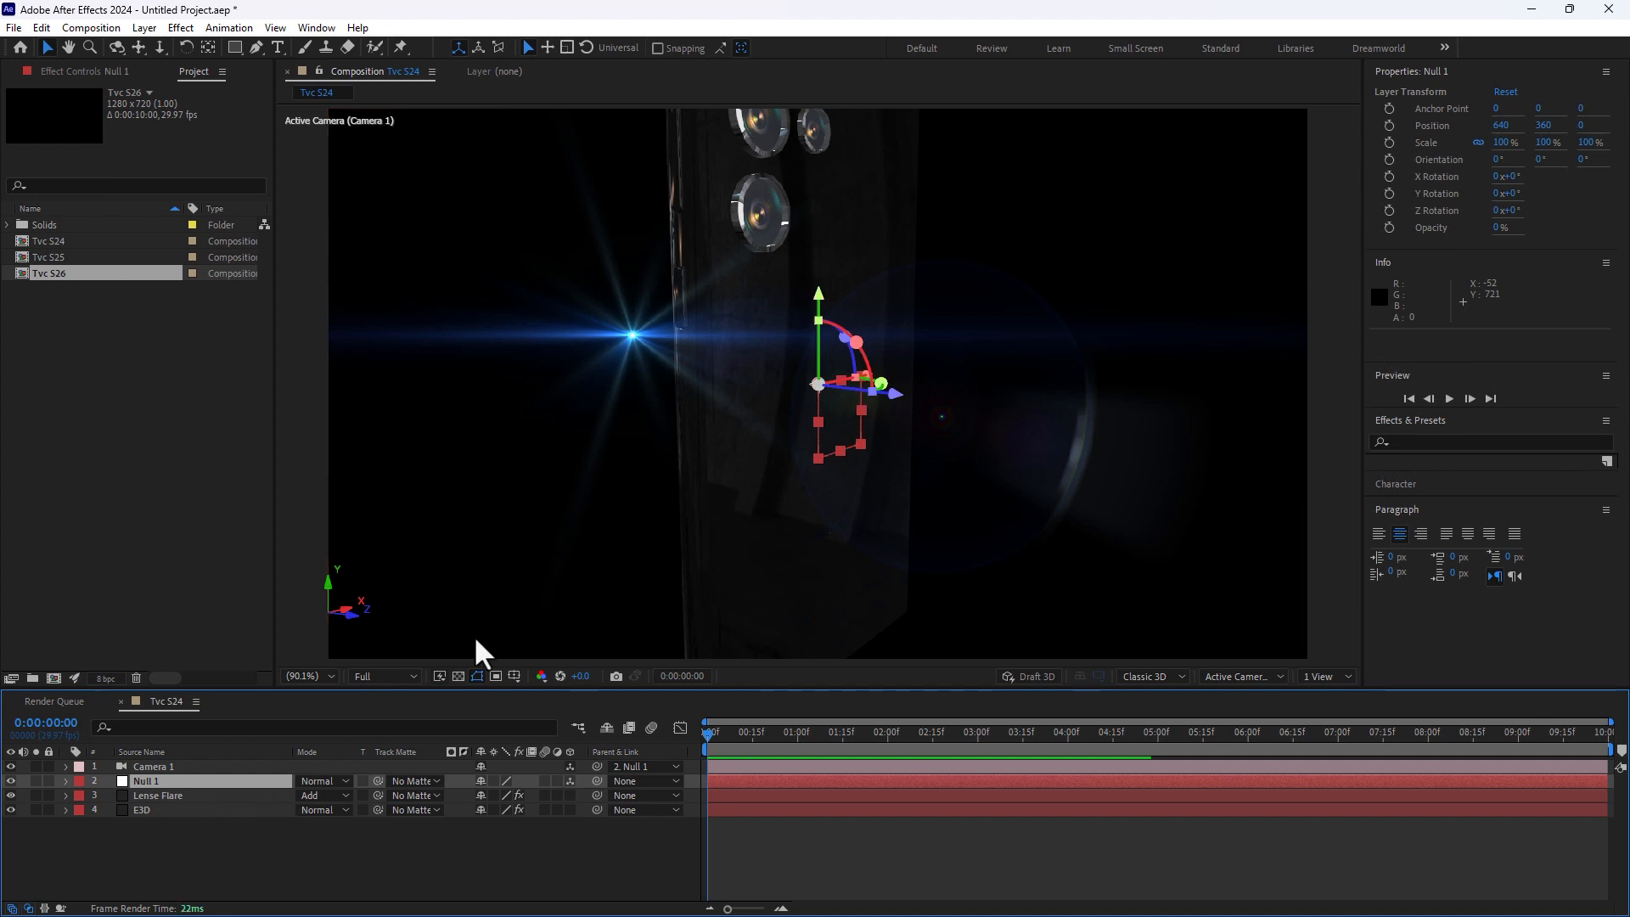
pyautogui.moveTo(863, 375); pyautogui.dragTo(700, 486)
pyautogui.hotkey('ctrl', 'z')
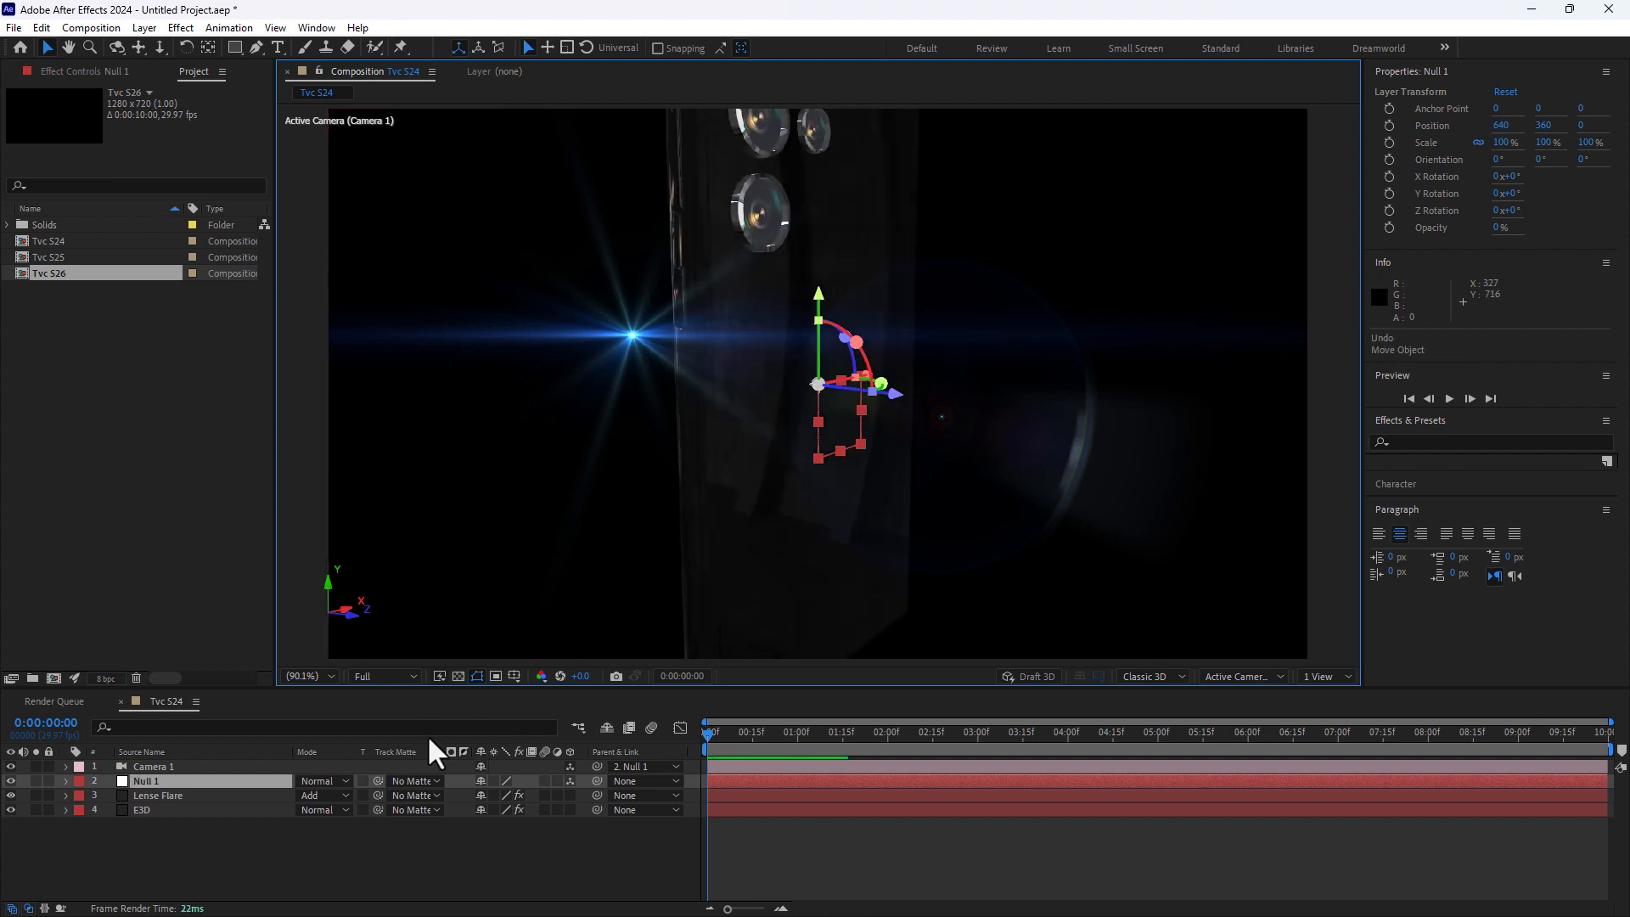
# Step: Reveal Null 1's Position and set X to 850 and Z to 204 to bring the camera closer to the phone
pyautogui.press('p')
pyautogui.moveTo(533, 796); pyautogui.dragTo(690, 797)
pyautogui.moveTo(488, 794); pyautogui.dragTo(632, 766)
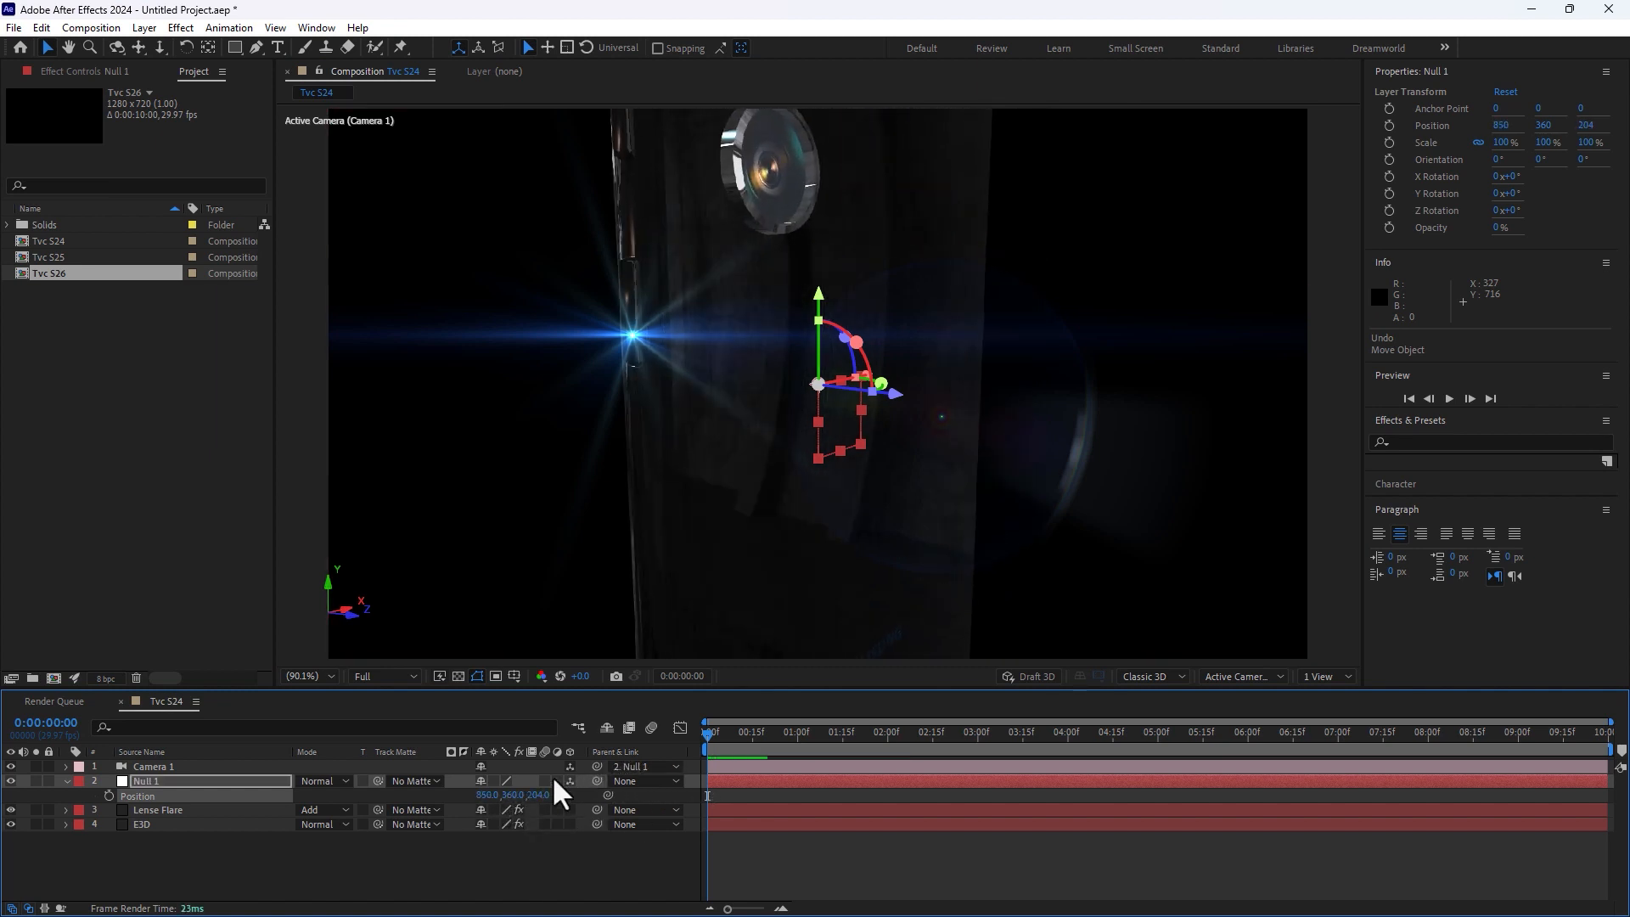
# Step: Set Null 1's Position to 919, 103, 299 so the camera frames the phone's rear lenses closely
pyautogui.moveTo(512, 797); pyautogui.dragTo(269, 853)
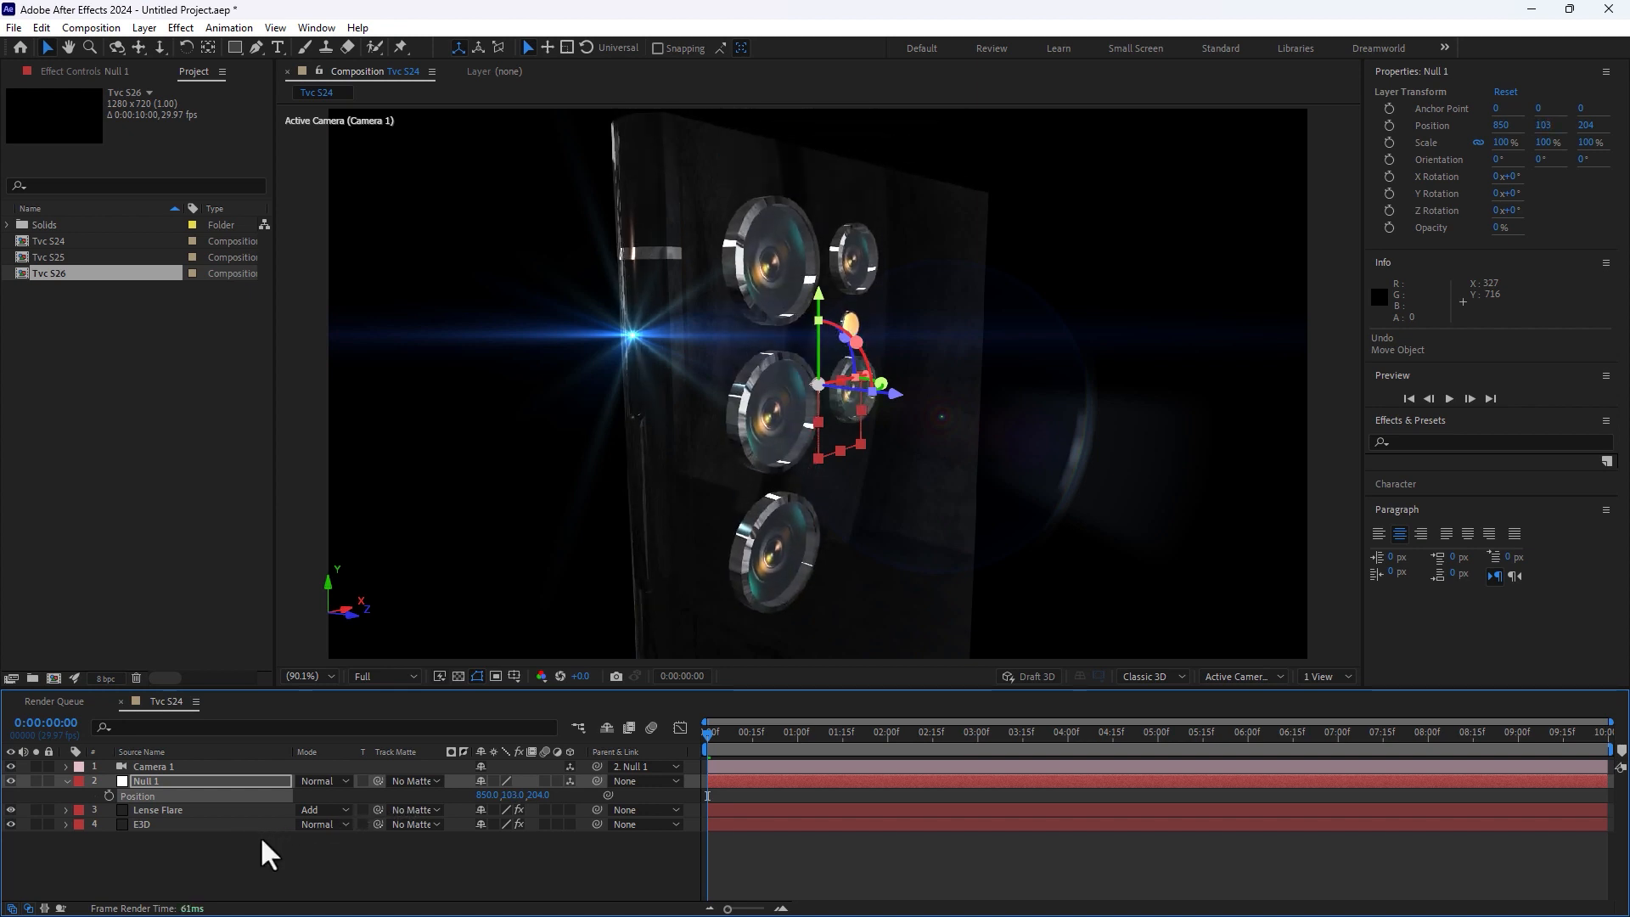
pyautogui.moveTo(540, 798)
pyautogui.mouseDown()
pyautogui.moveTo(635, 781)
pyautogui.moveTo(499, 815)
pyautogui.moveTo(462, 797)
pyautogui.moveTo(561, 785)
pyautogui.moveTo(536, 774)
pyautogui.mouseUp()
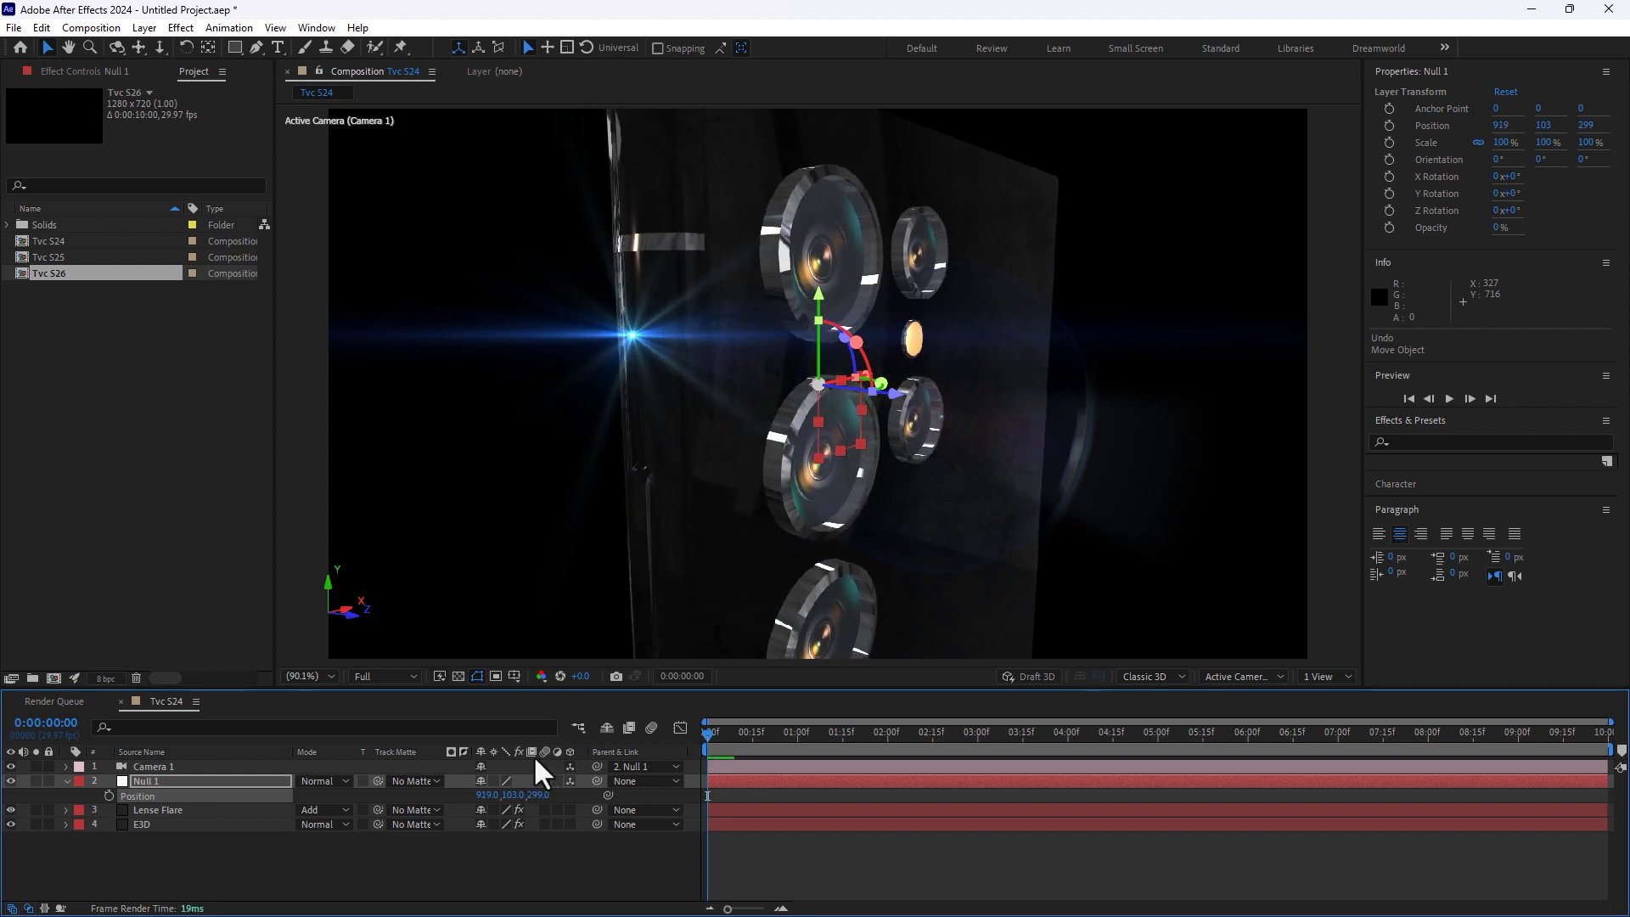
# Step: Set the E3D layer's Additional Lighting rotation to X 339°, Y 63° and Z -62° in the Element render settings
pyautogui.click(156, 808)
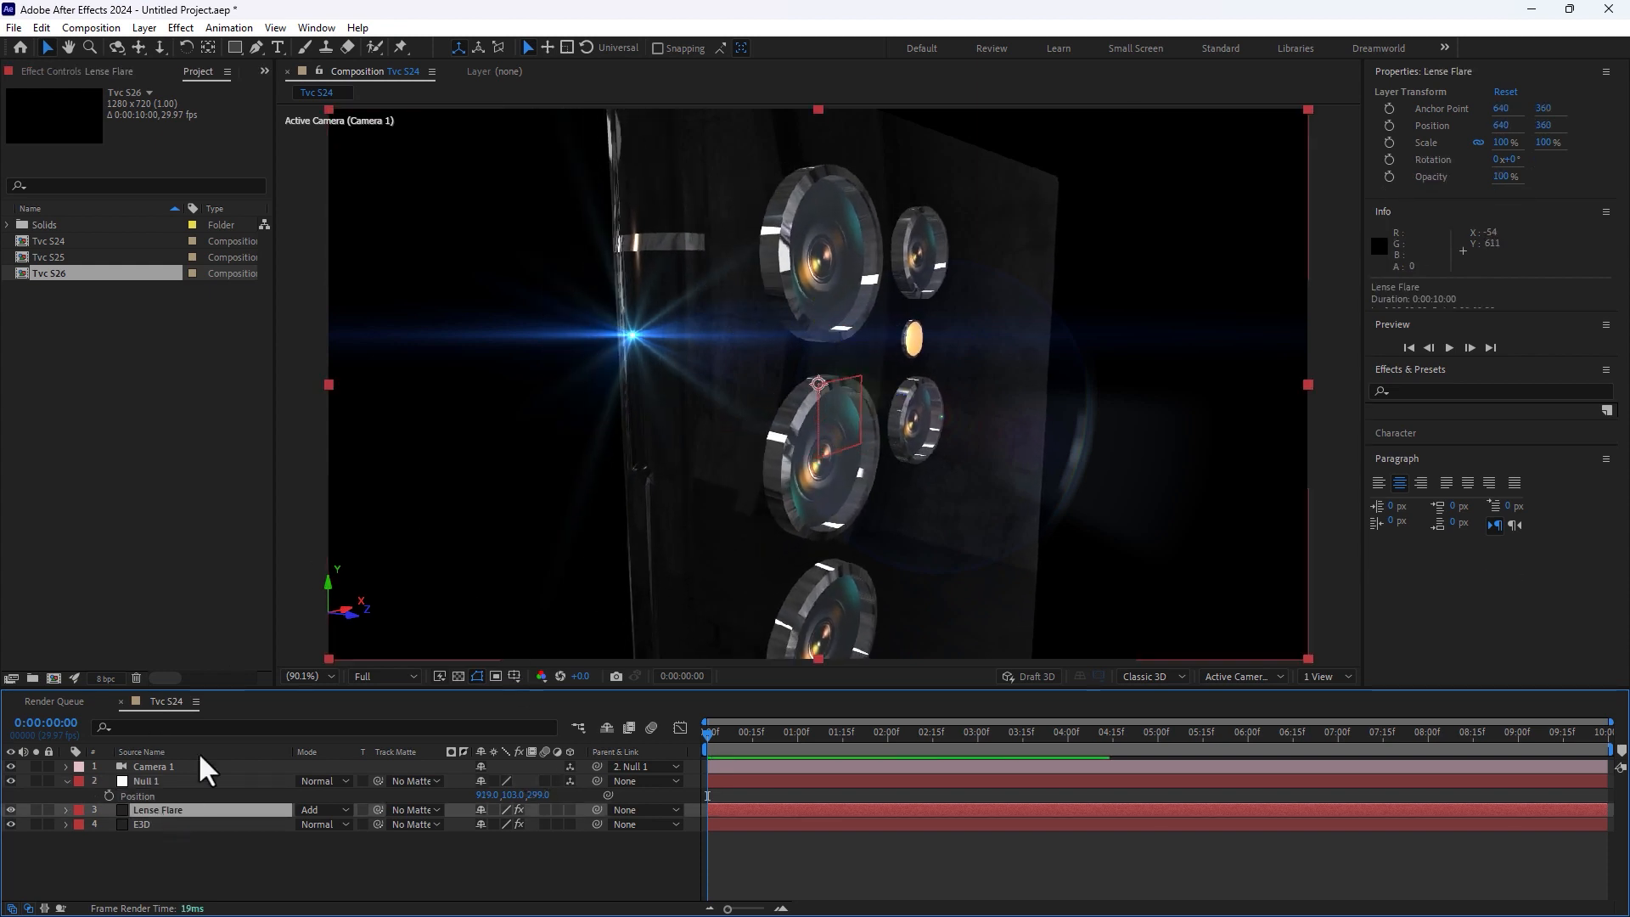
pyautogui.click(175, 824)
pyautogui.click(91, 73)
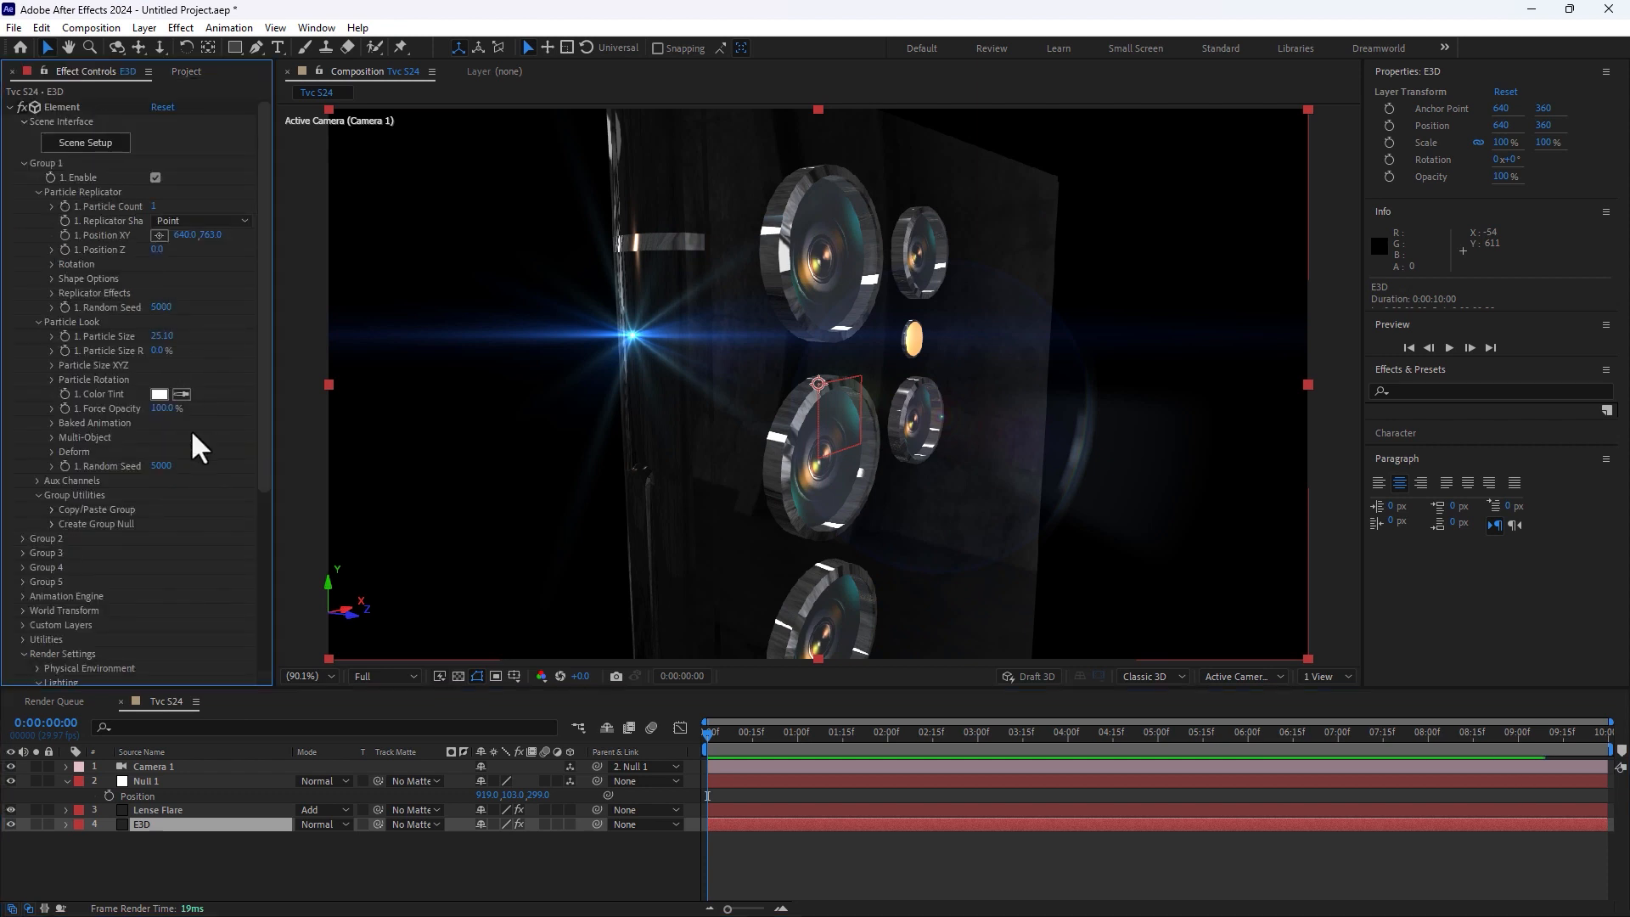
pyautogui.scroll(-6, 210, 571)
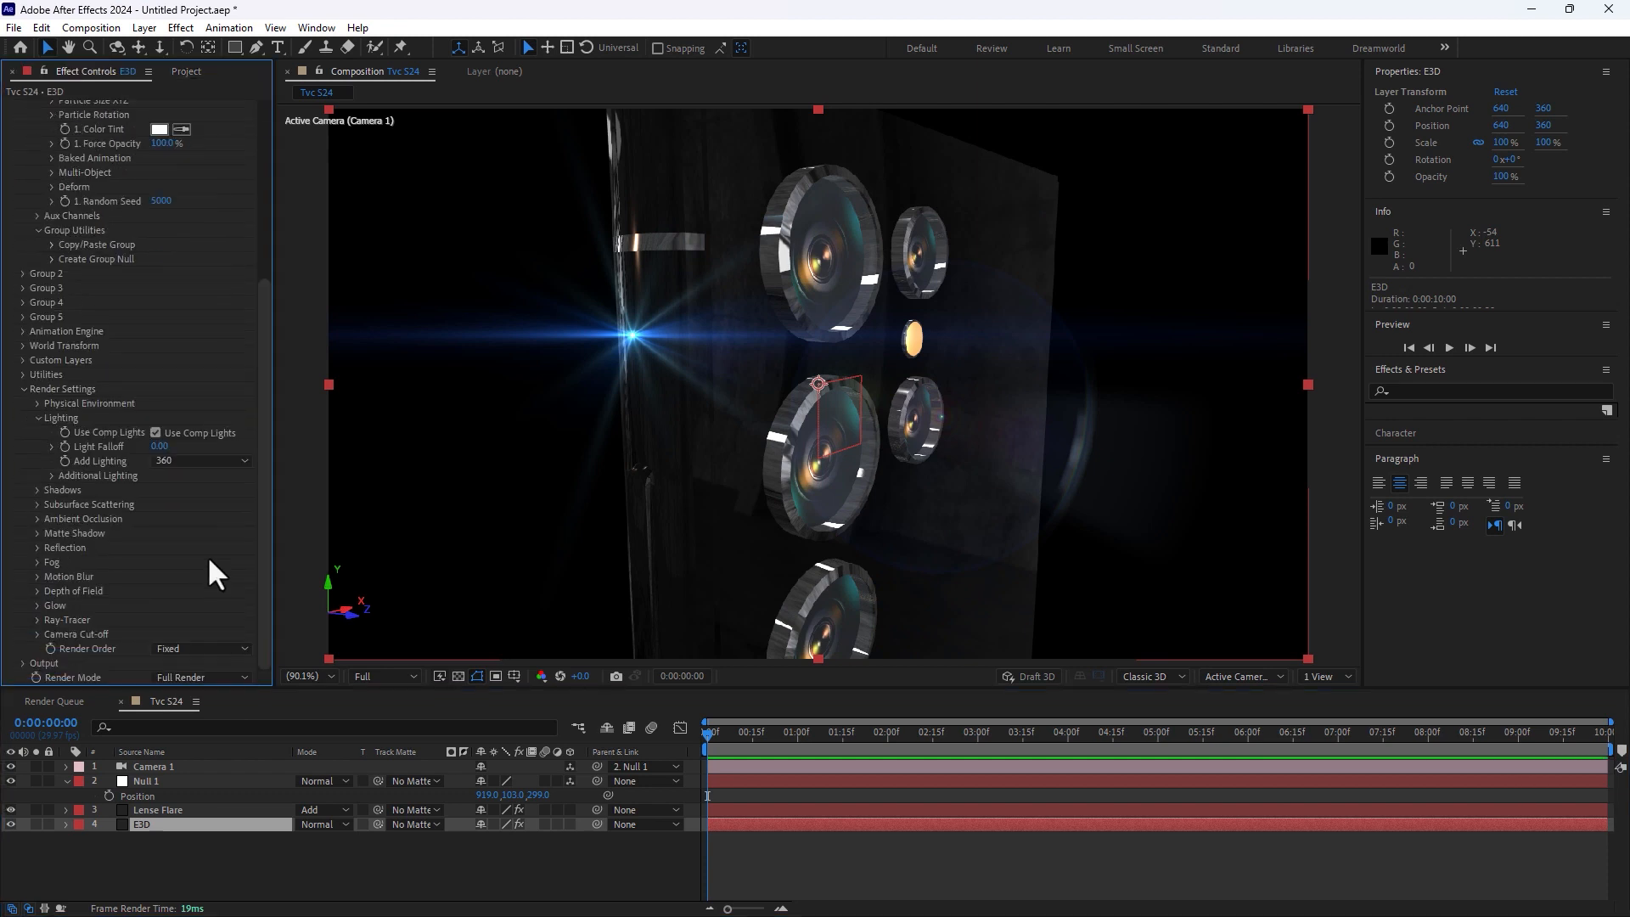
pyautogui.click(51, 476)
pyautogui.click(66, 504)
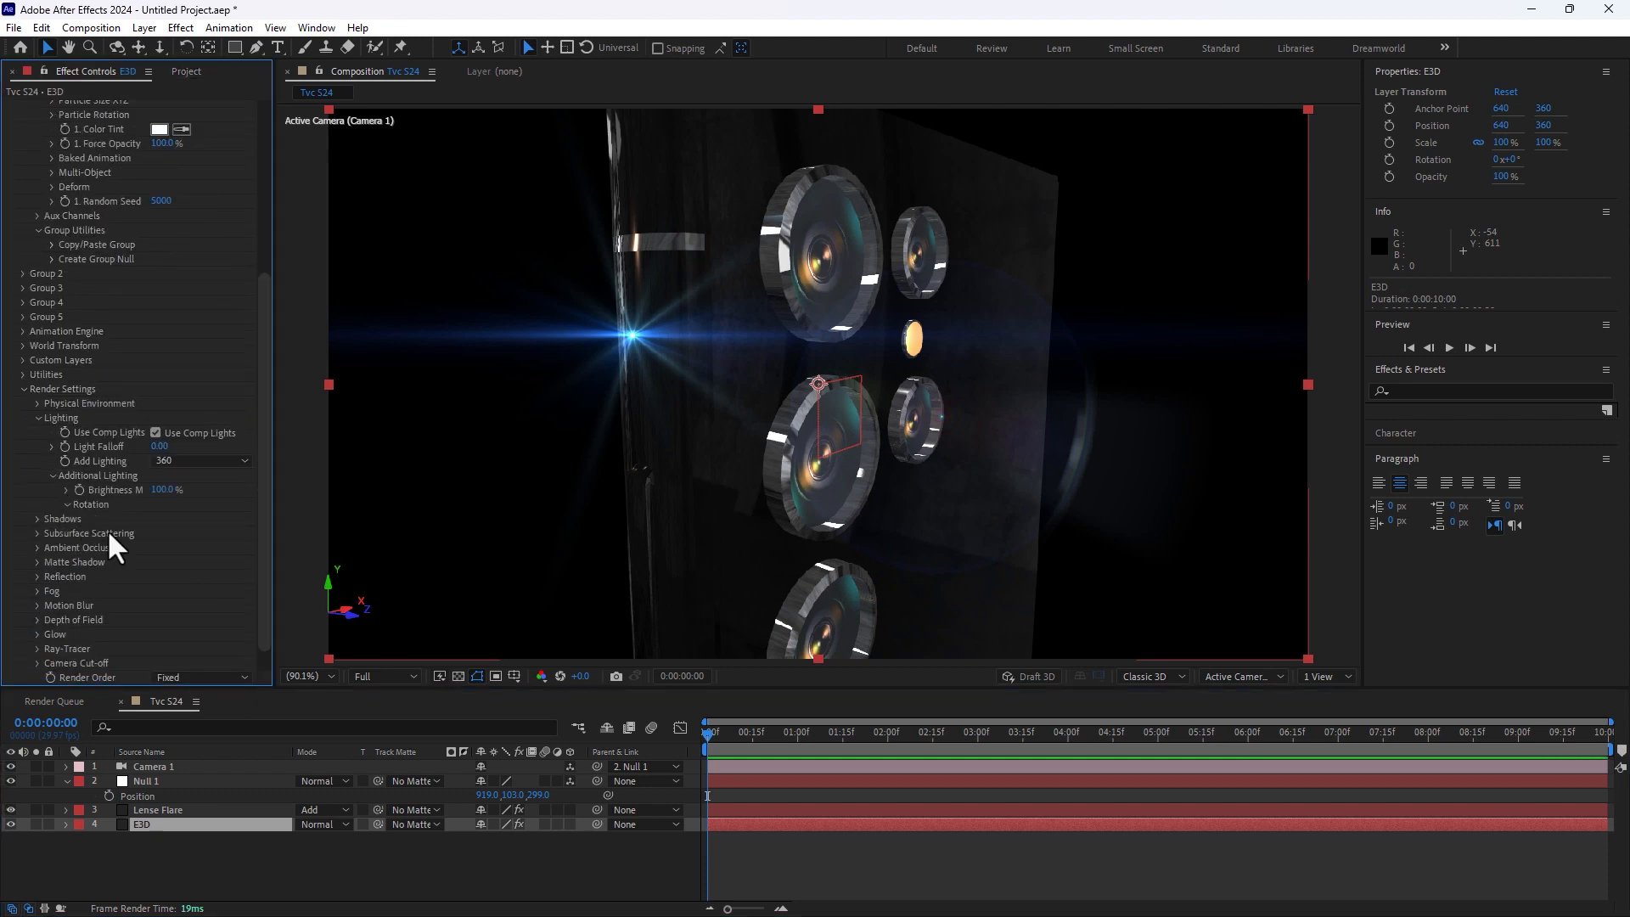
pyautogui.moveTo(176, 521); pyautogui.dragTo(433, 496)
pyautogui.moveTo(175, 533); pyautogui.dragTo(133, 558)
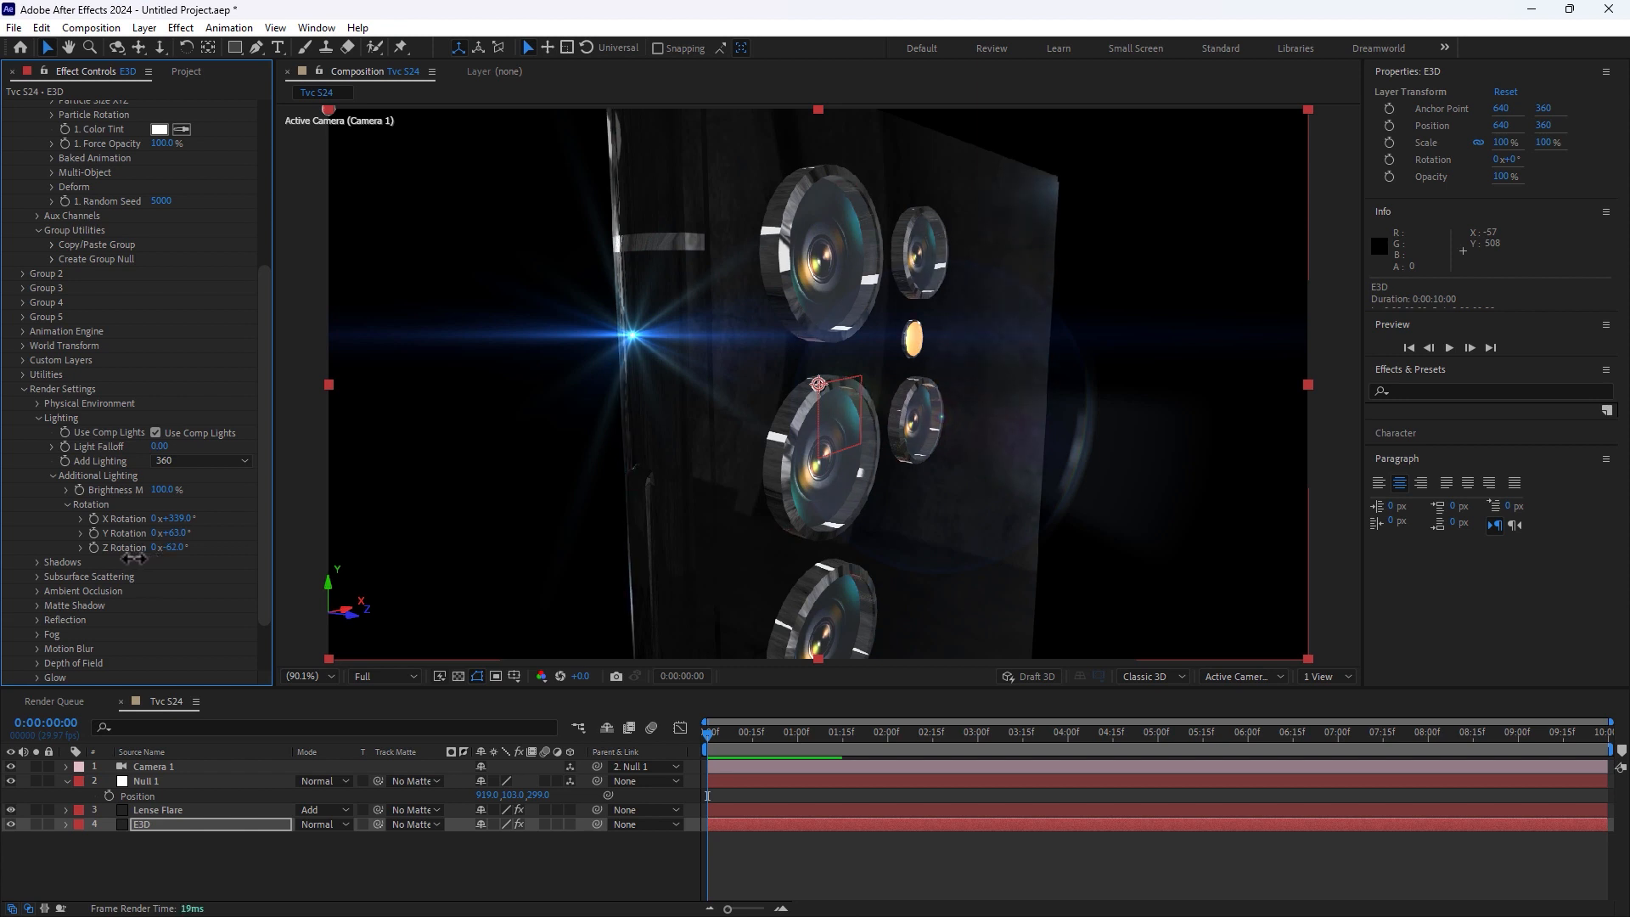
# Step: Animate the Additional Lighting Z Rotation from -62° at the start to 3° at 5 seconds
pyautogui.click(1155, 733)
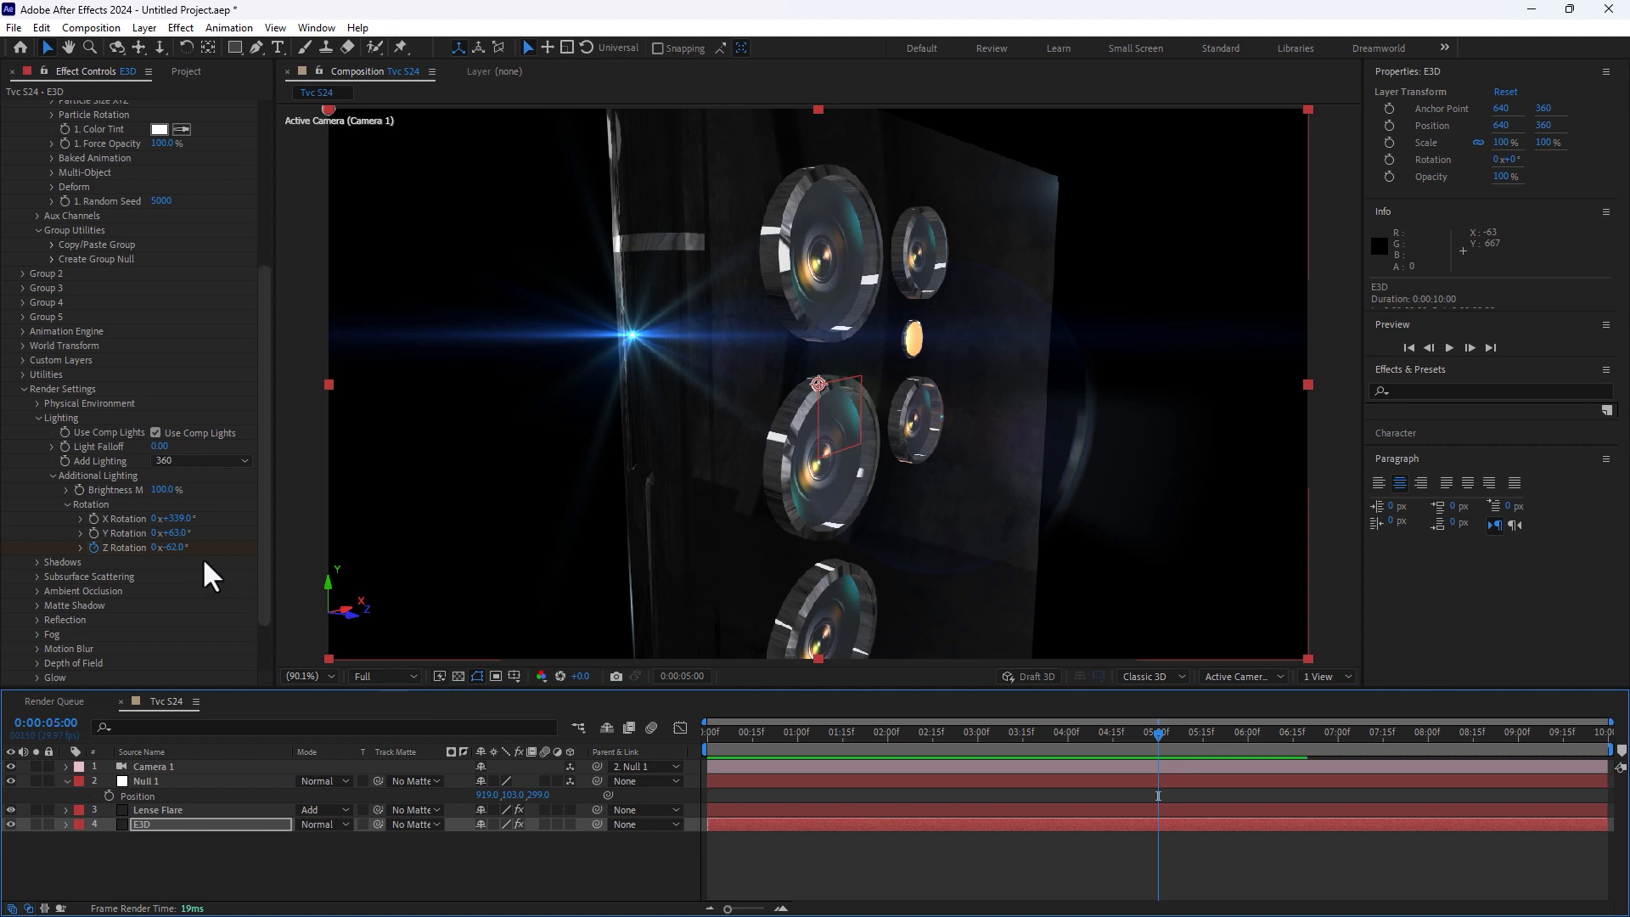
pyautogui.moveTo(176, 556); pyautogui.dragTo(237, 556)
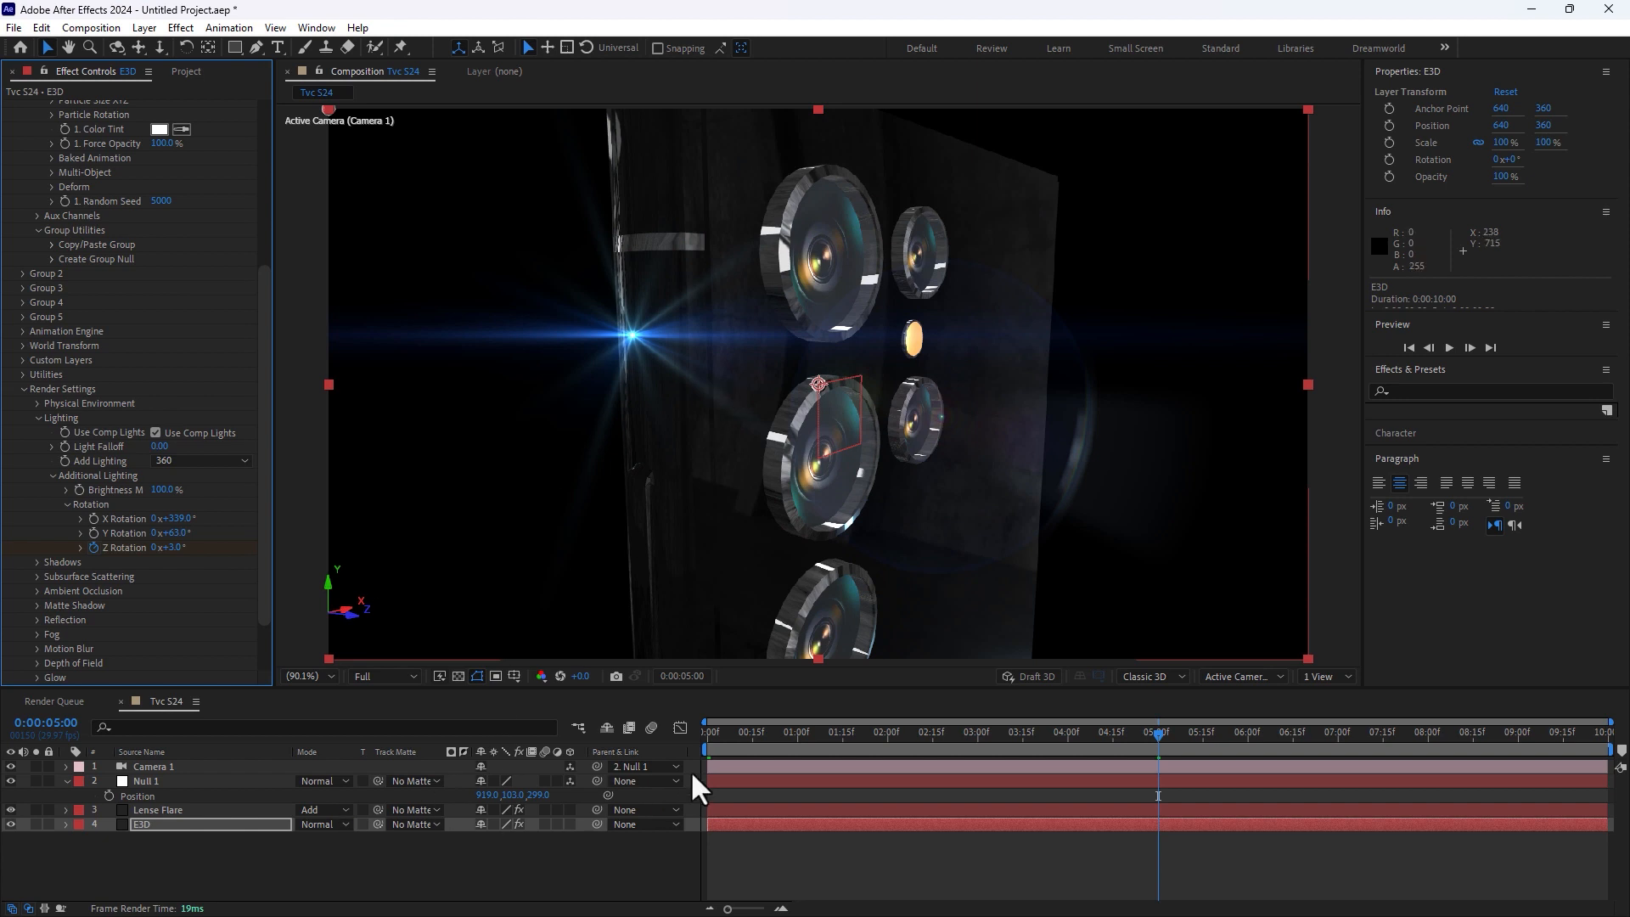
# Step: Keyframe Null 1's Position at the start of the composition and set it to 932, 223, 299 at 3 seconds
pyautogui.moveTo(722, 736); pyautogui.dragTo(677, 753)
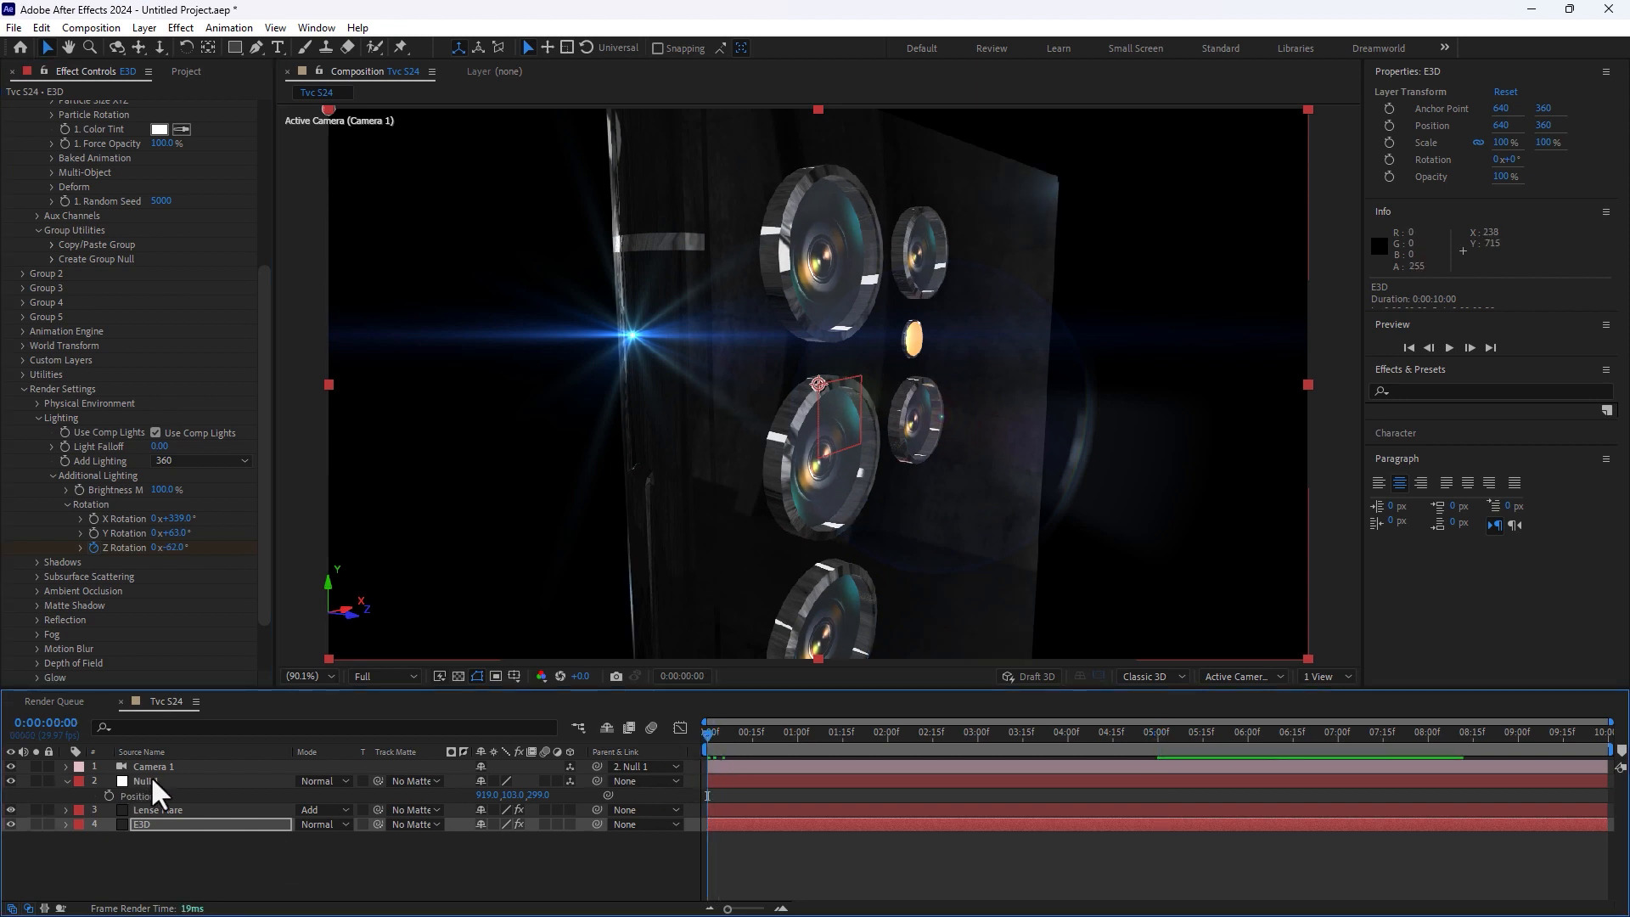
pyautogui.click(153, 782)
pyautogui.click(108, 796)
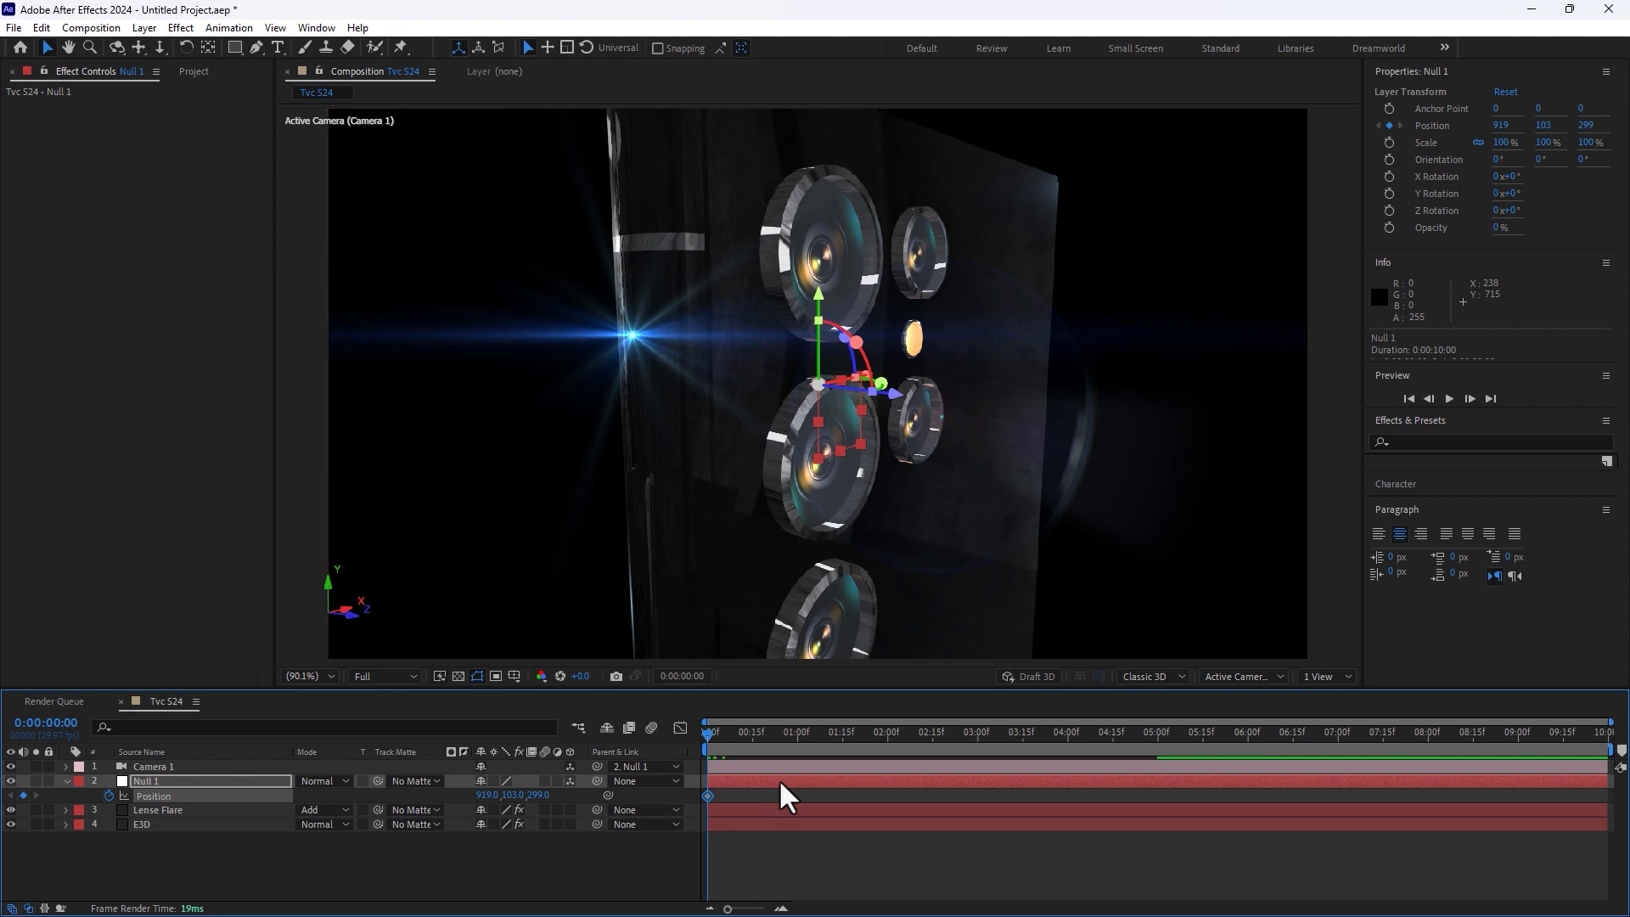
pyautogui.click(977, 735)
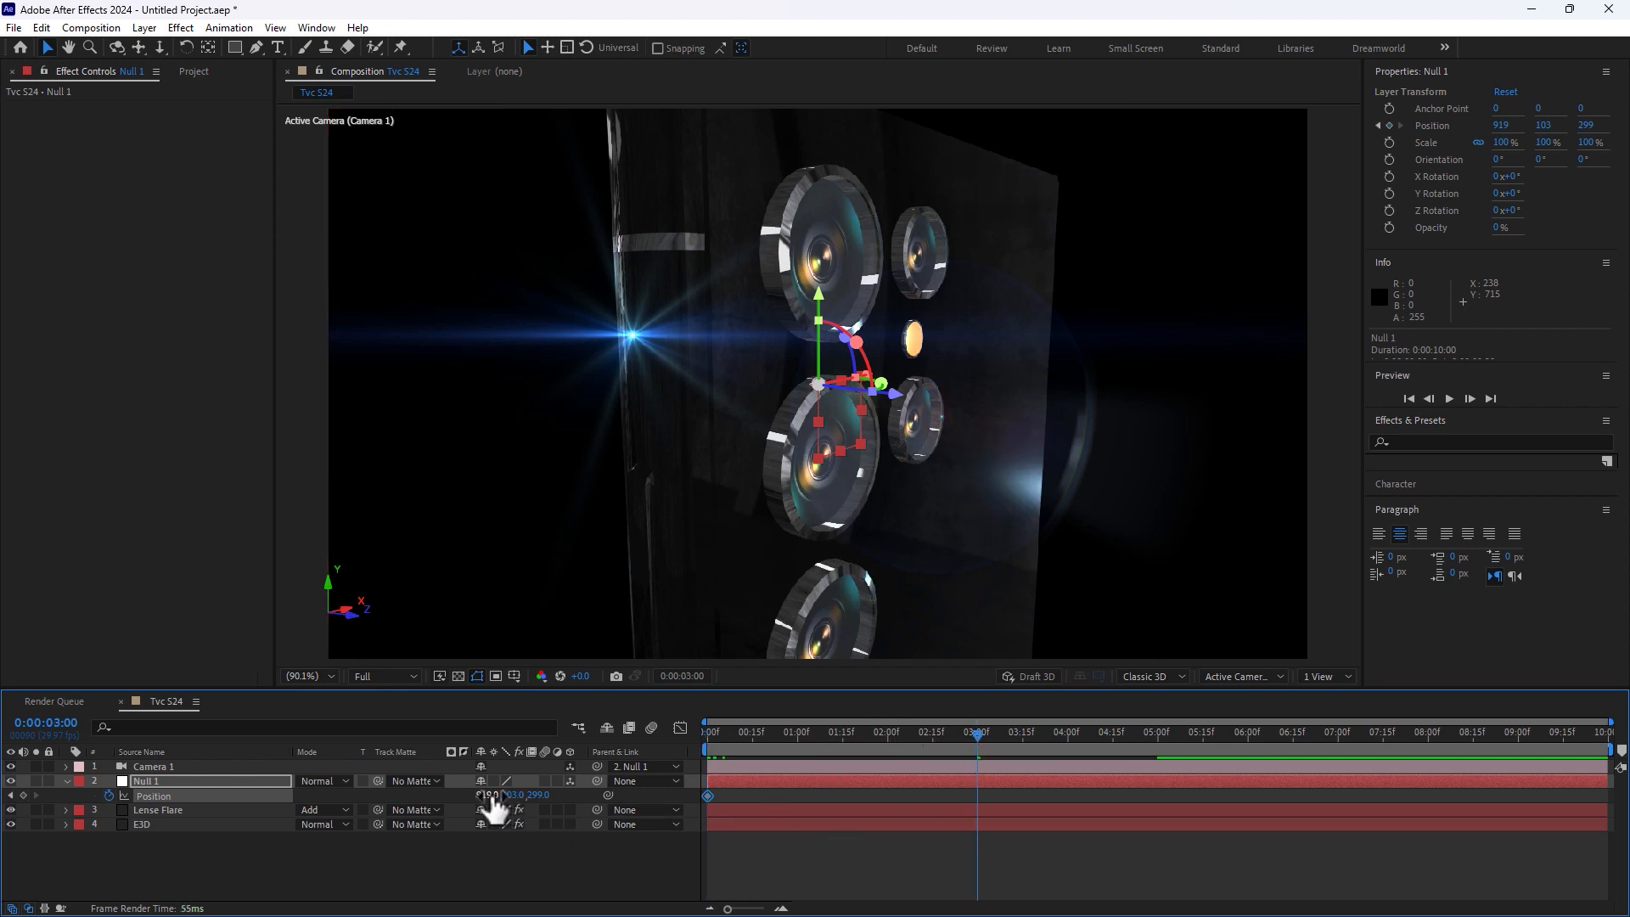
pyautogui.moveTo(490, 796); pyautogui.dragTo(642, 786)
# Step: At the start of the composition, move the Lense Flare to the phone's upper-right corner and set its Brightness to 14
pyautogui.click(707, 735)
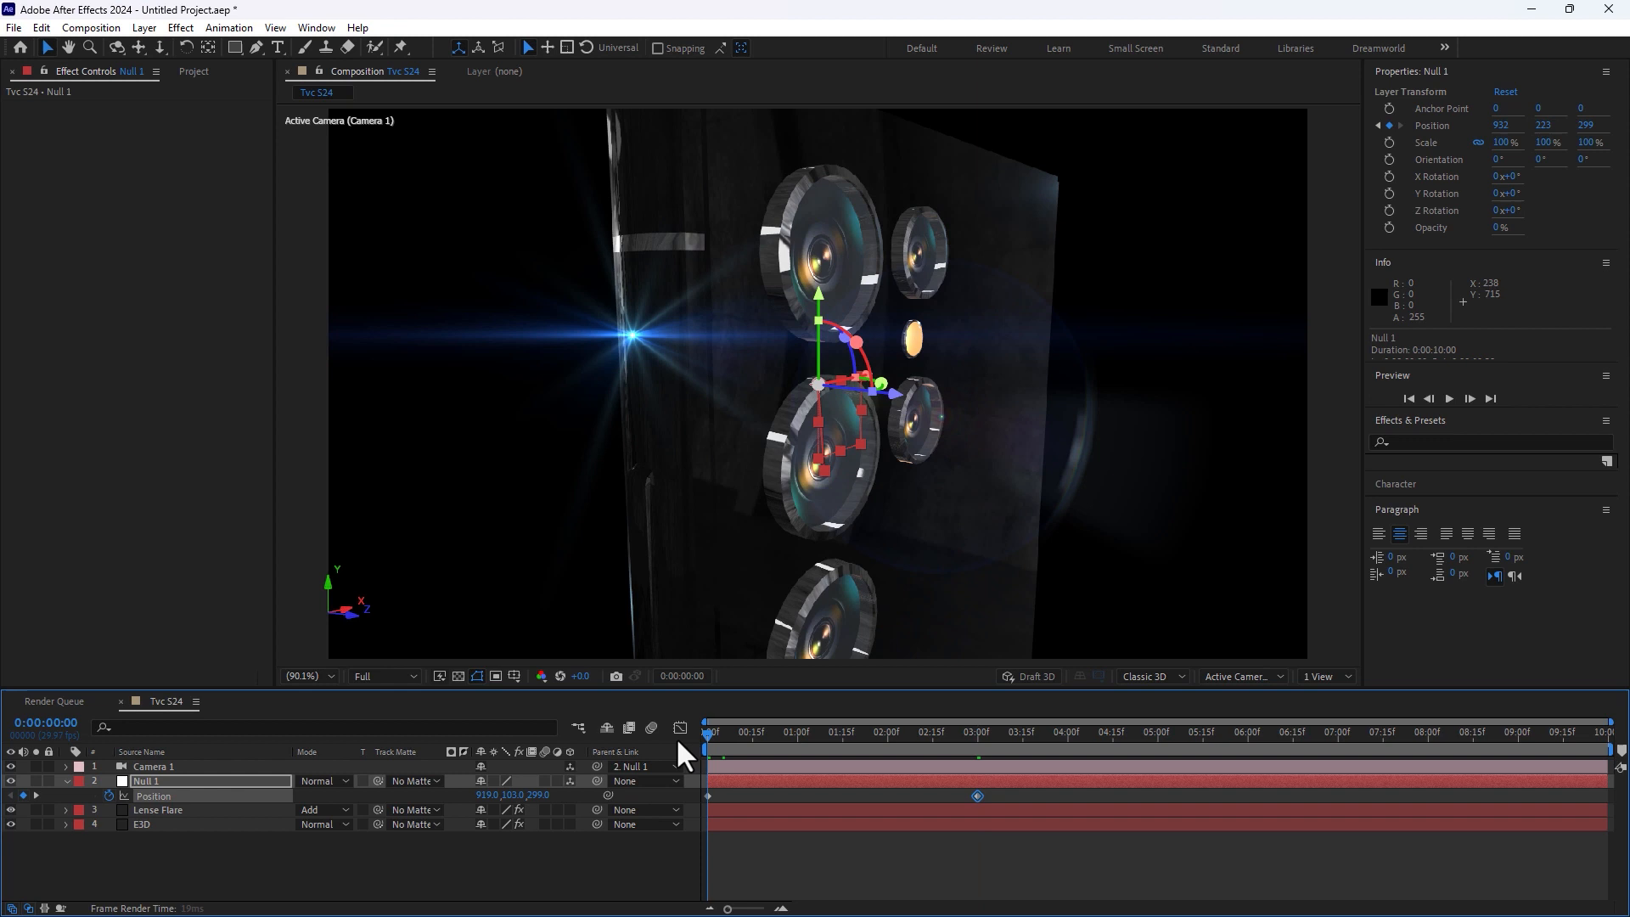
pyautogui.click(170, 809)
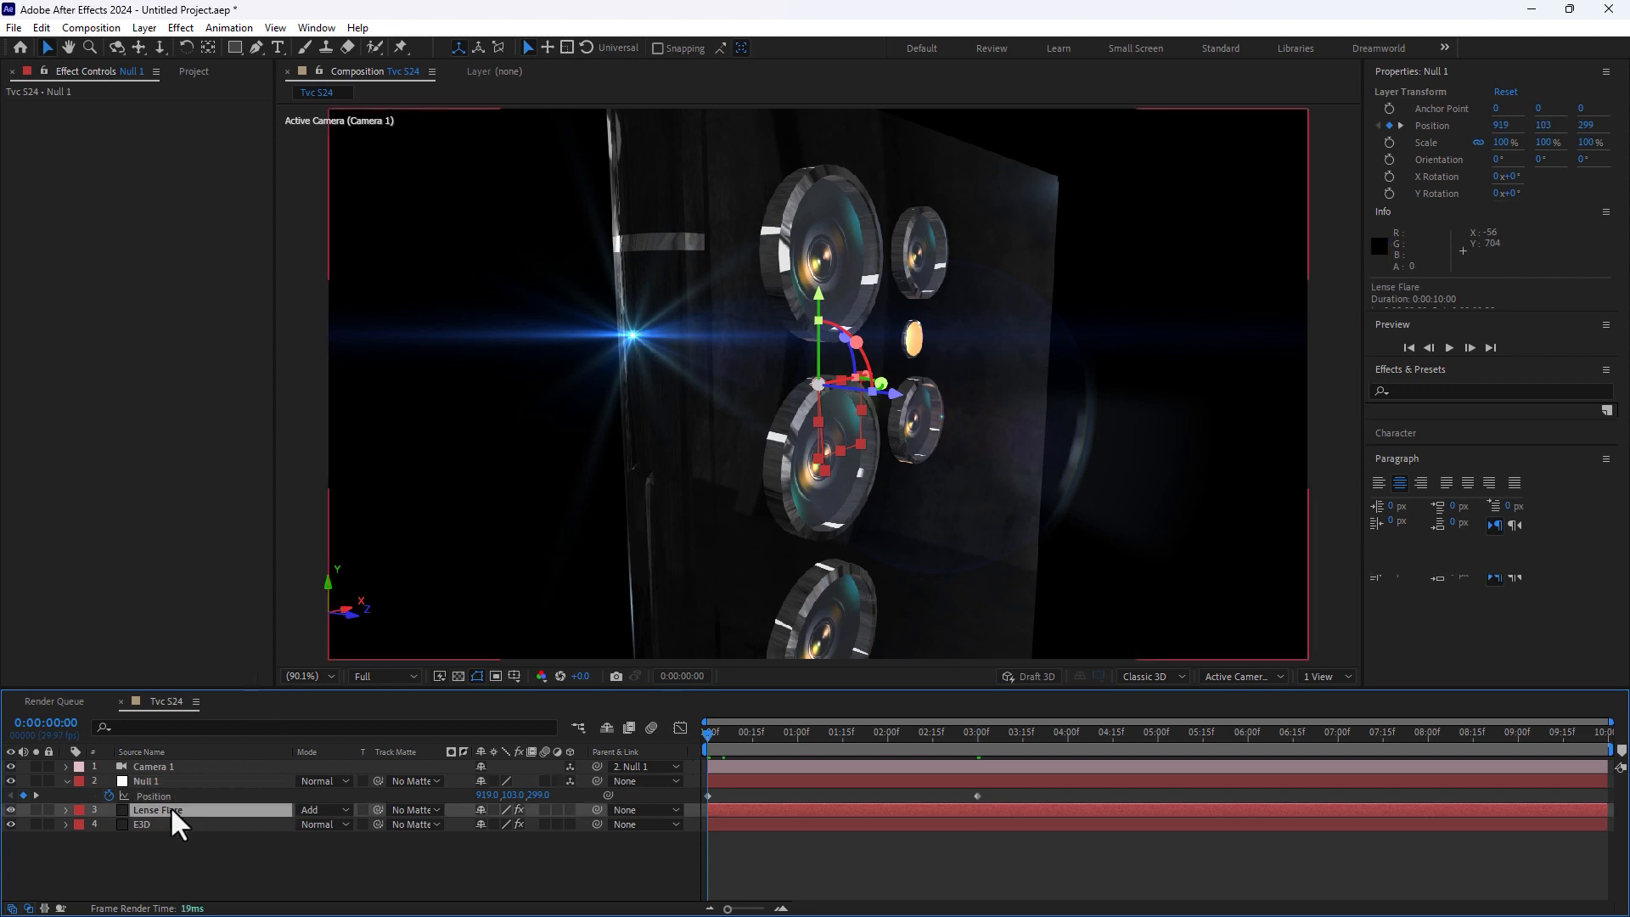
pyautogui.click(53, 107)
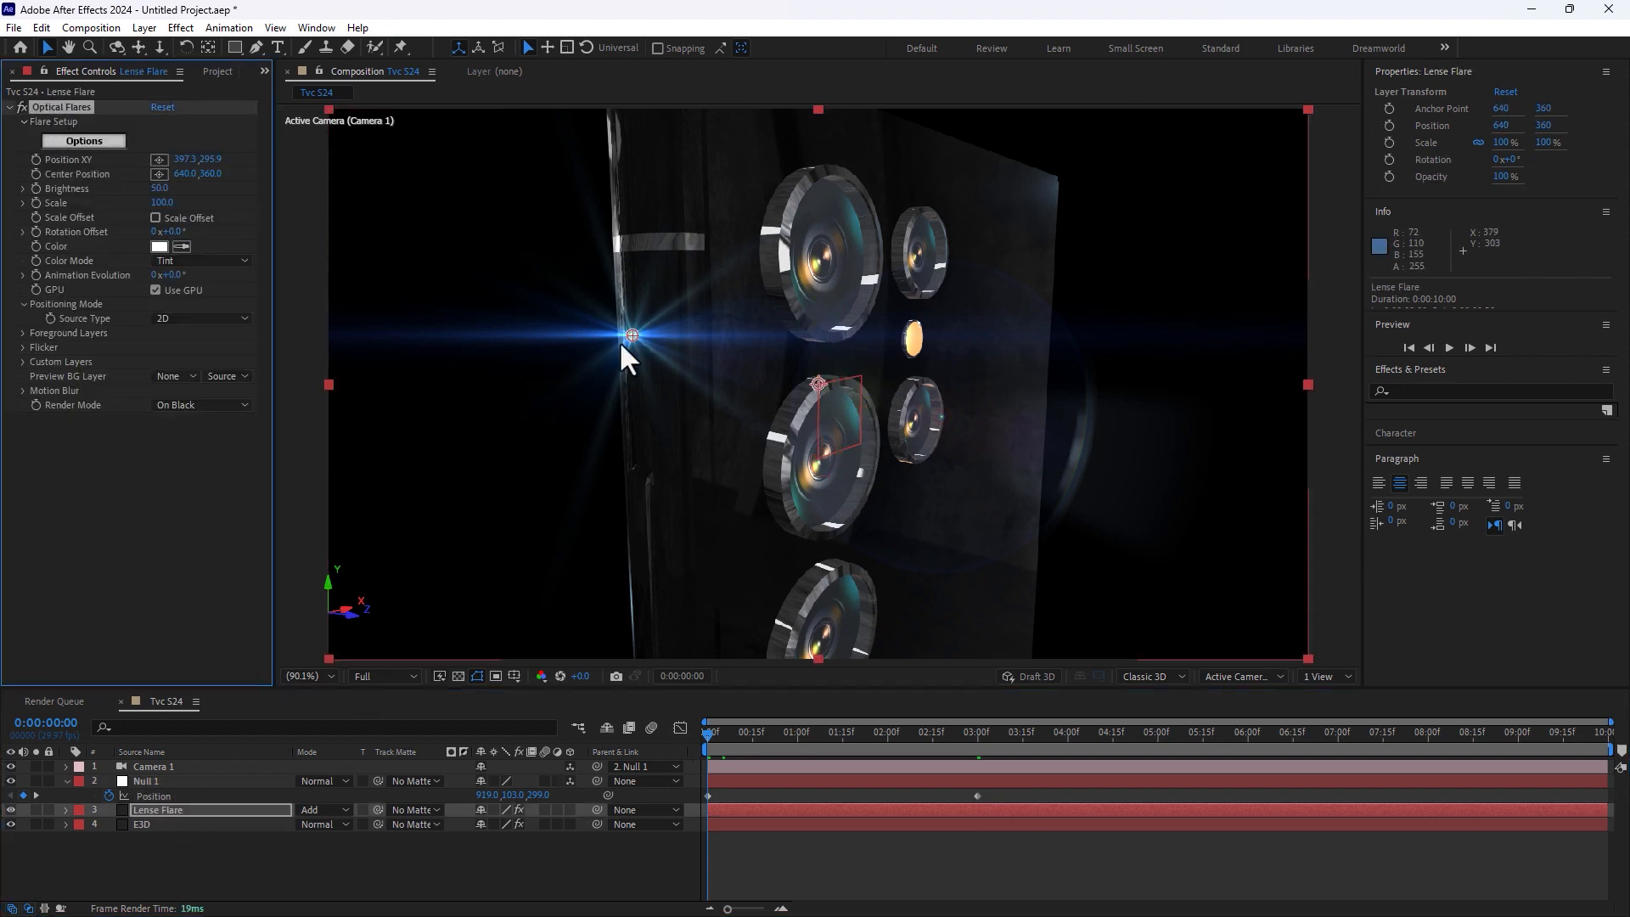
pyautogui.moveTo(631, 333); pyautogui.dragTo(1062, 229)
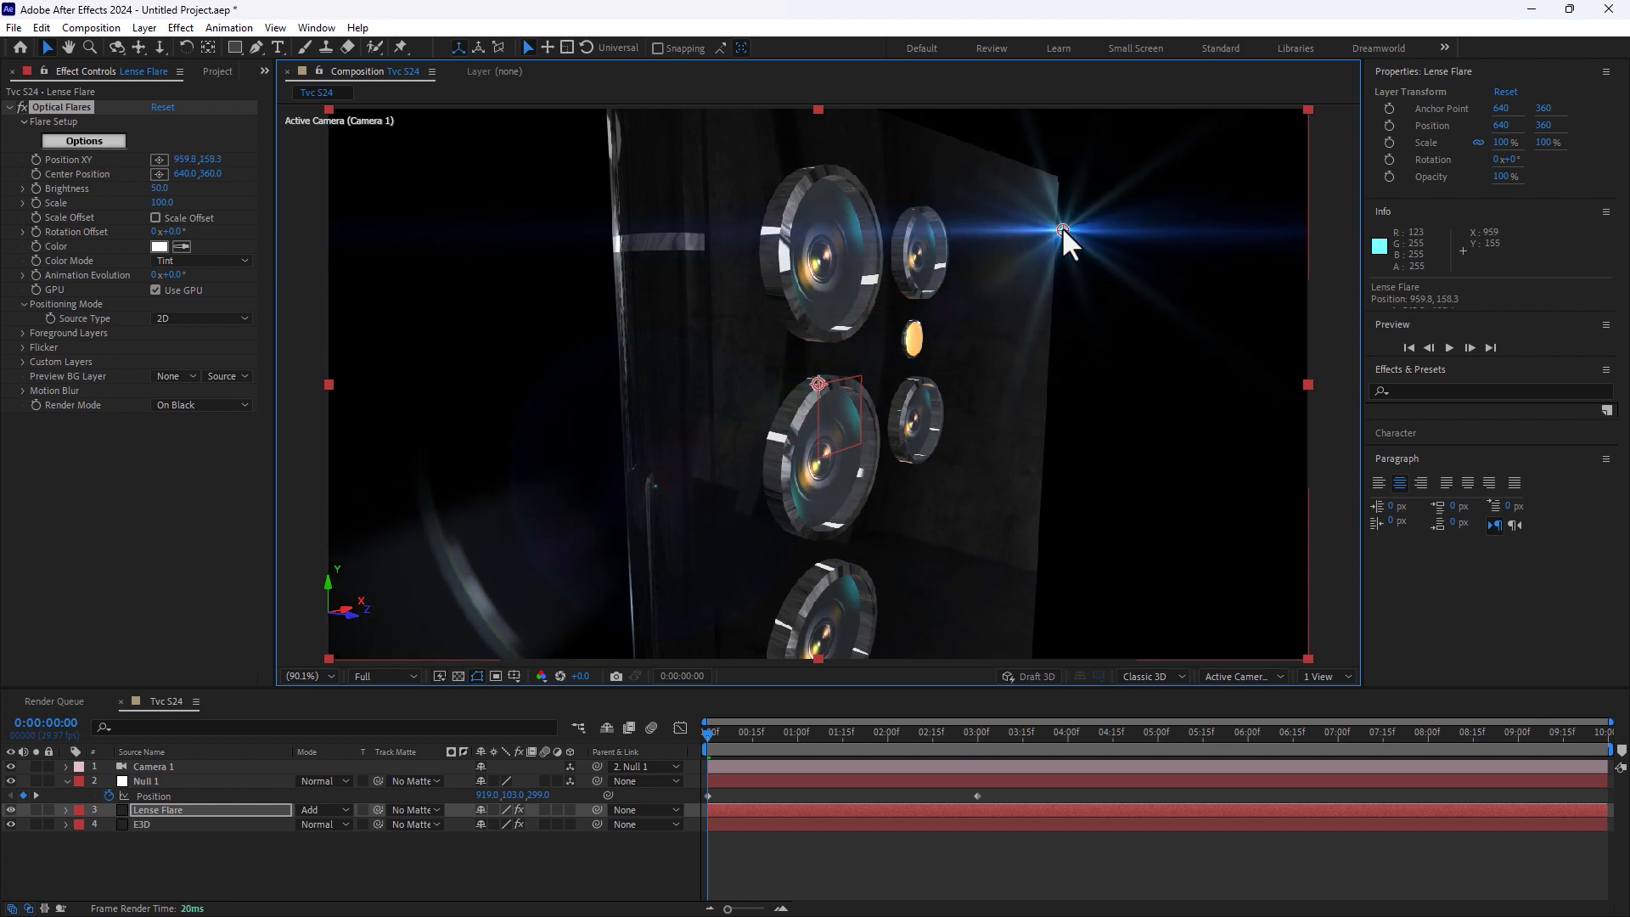
pyautogui.moveTo(161, 188); pyautogui.dragTo(161, 203)
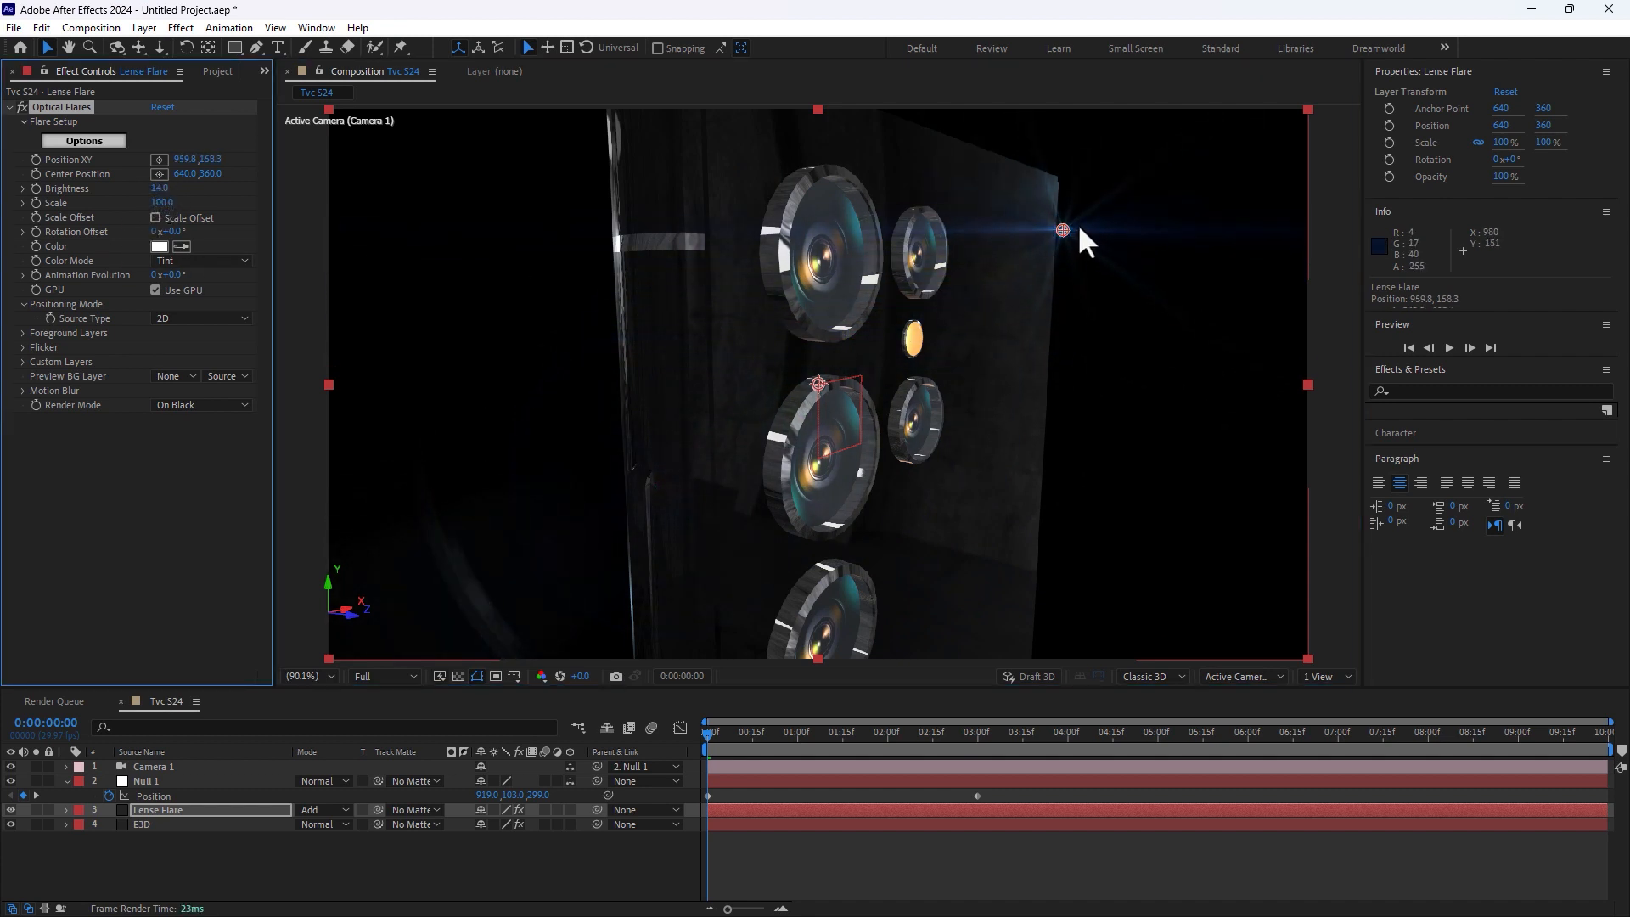
pyautogui.moveTo(1061, 222); pyautogui.dragTo(1063, 170)
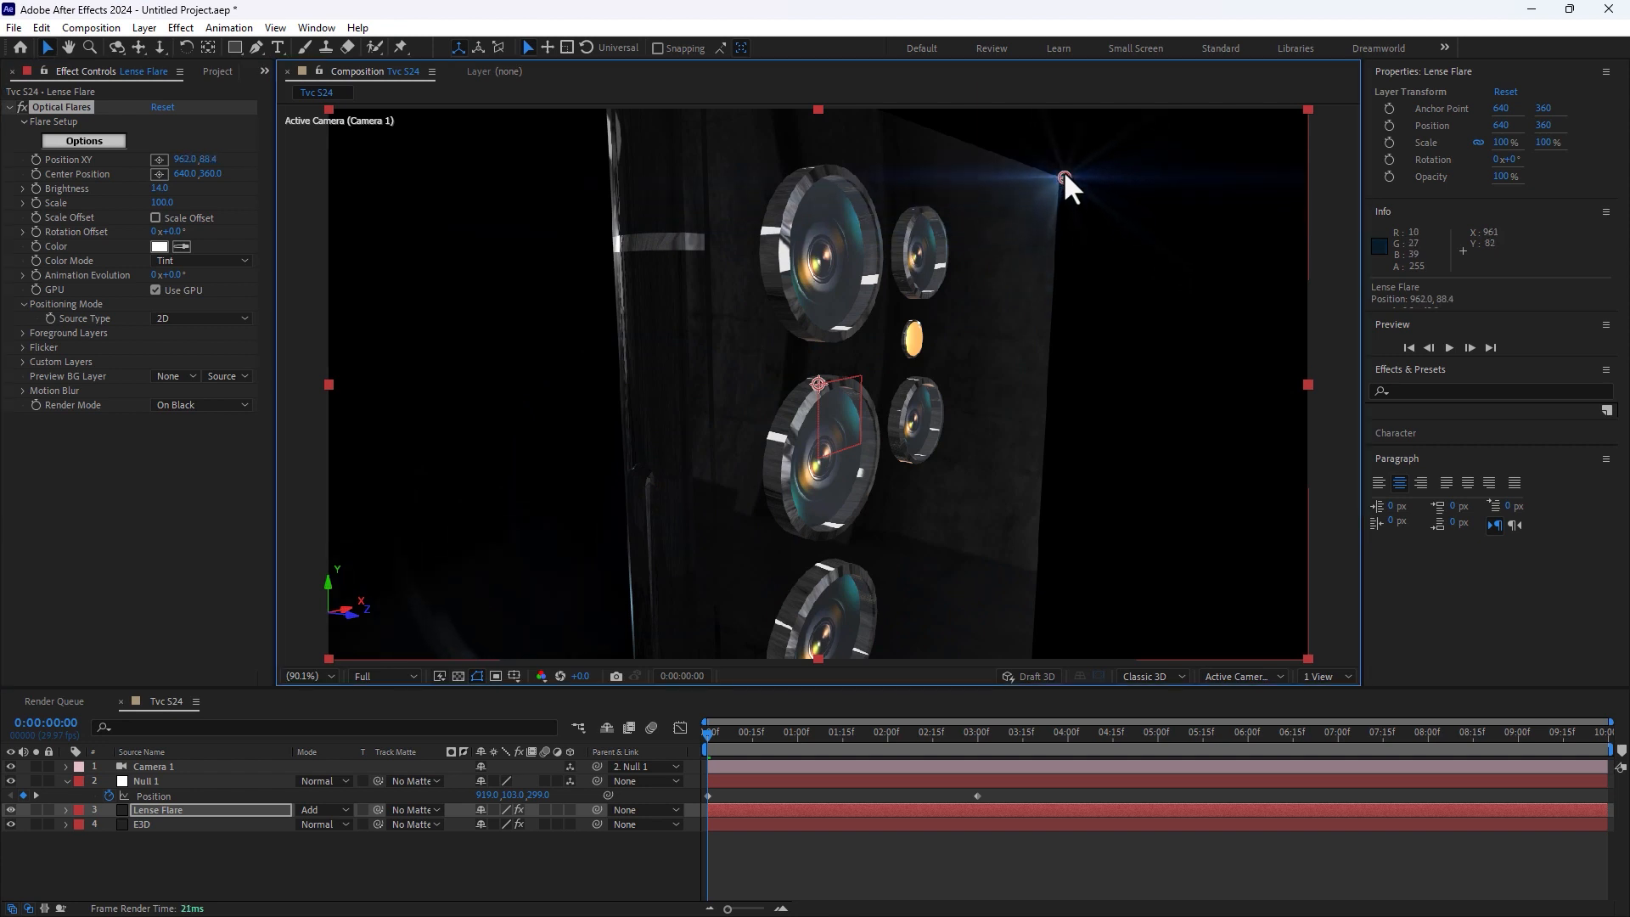
# Step: Keyframe the flare's Position XY and Center Position at the start, set Position XY to about 939.8, 309.2 at 3 seconds, and scrub through the motion
pyautogui.click(35, 160)
pyautogui.click(36, 175)
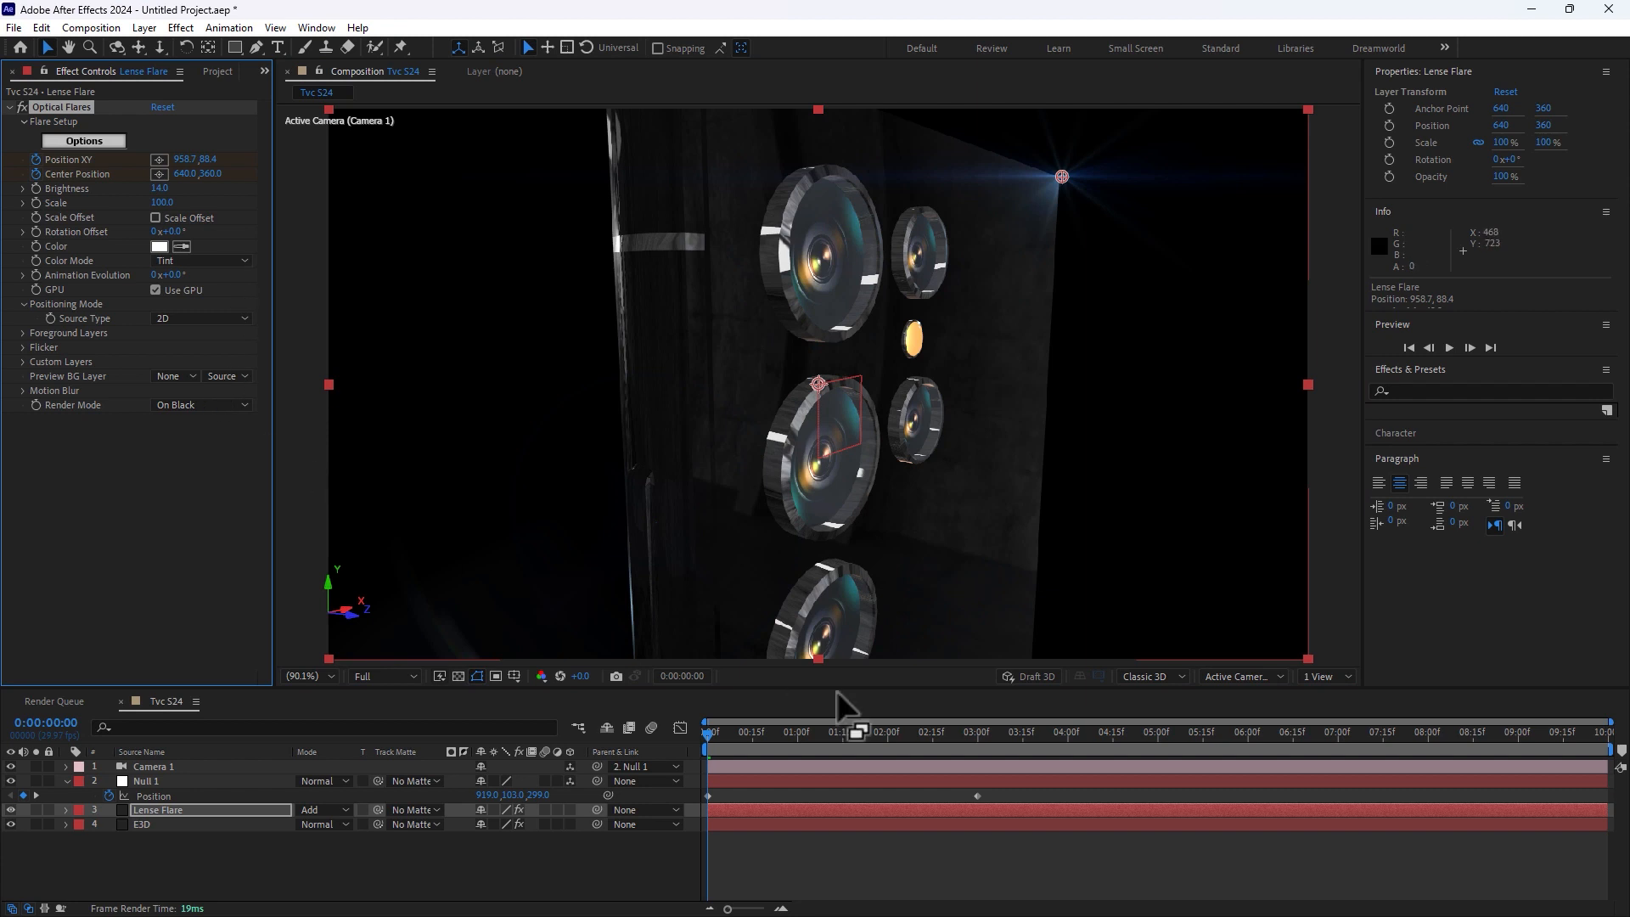
pyautogui.click(977, 734)
pyautogui.moveTo(1060, 178); pyautogui.dragTo(1049, 340)
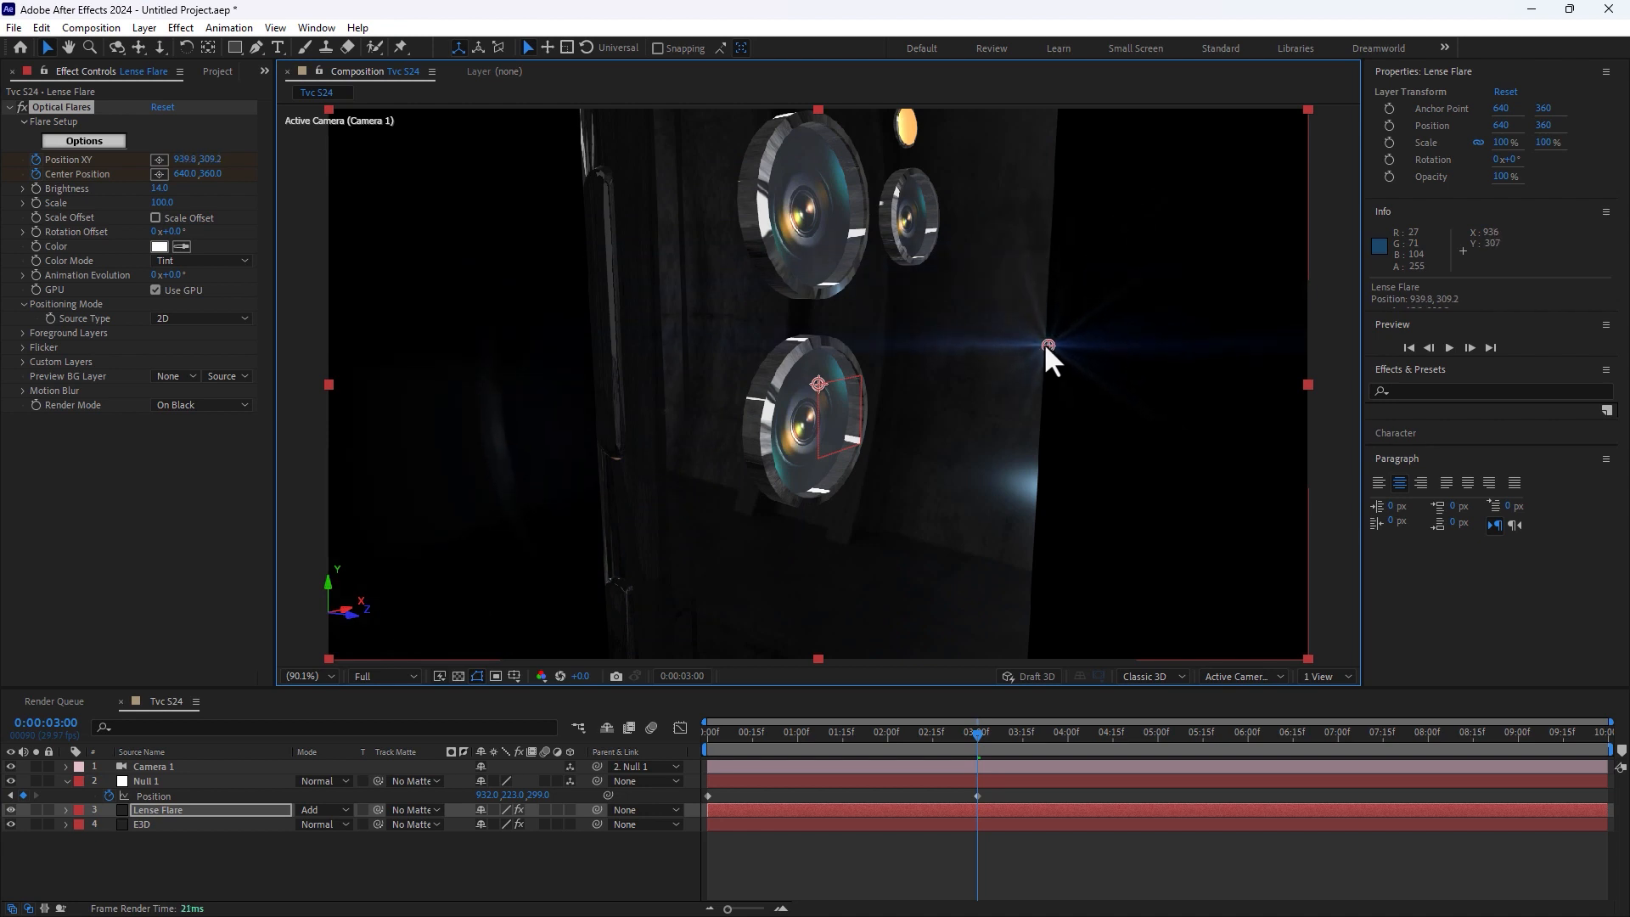
pyautogui.moveTo(742, 731); pyautogui.dragTo(848, 737)
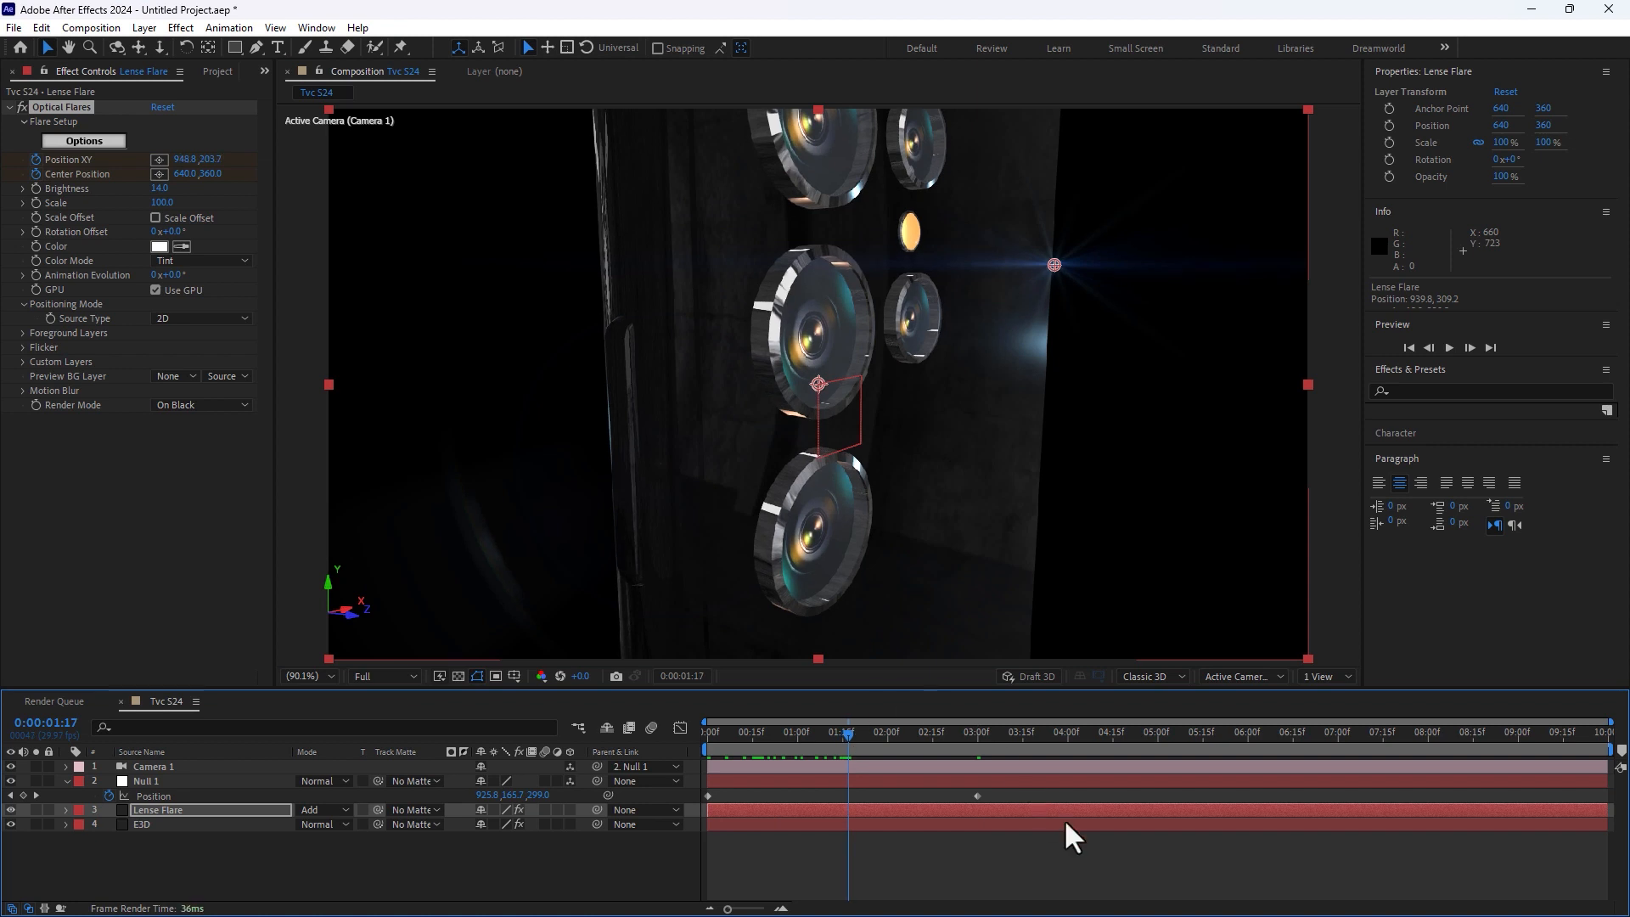
# Step: Increase the Lense Flare's Brightness and scrub through the first three seconds to check the shot
pyautogui.click(1142, 870)
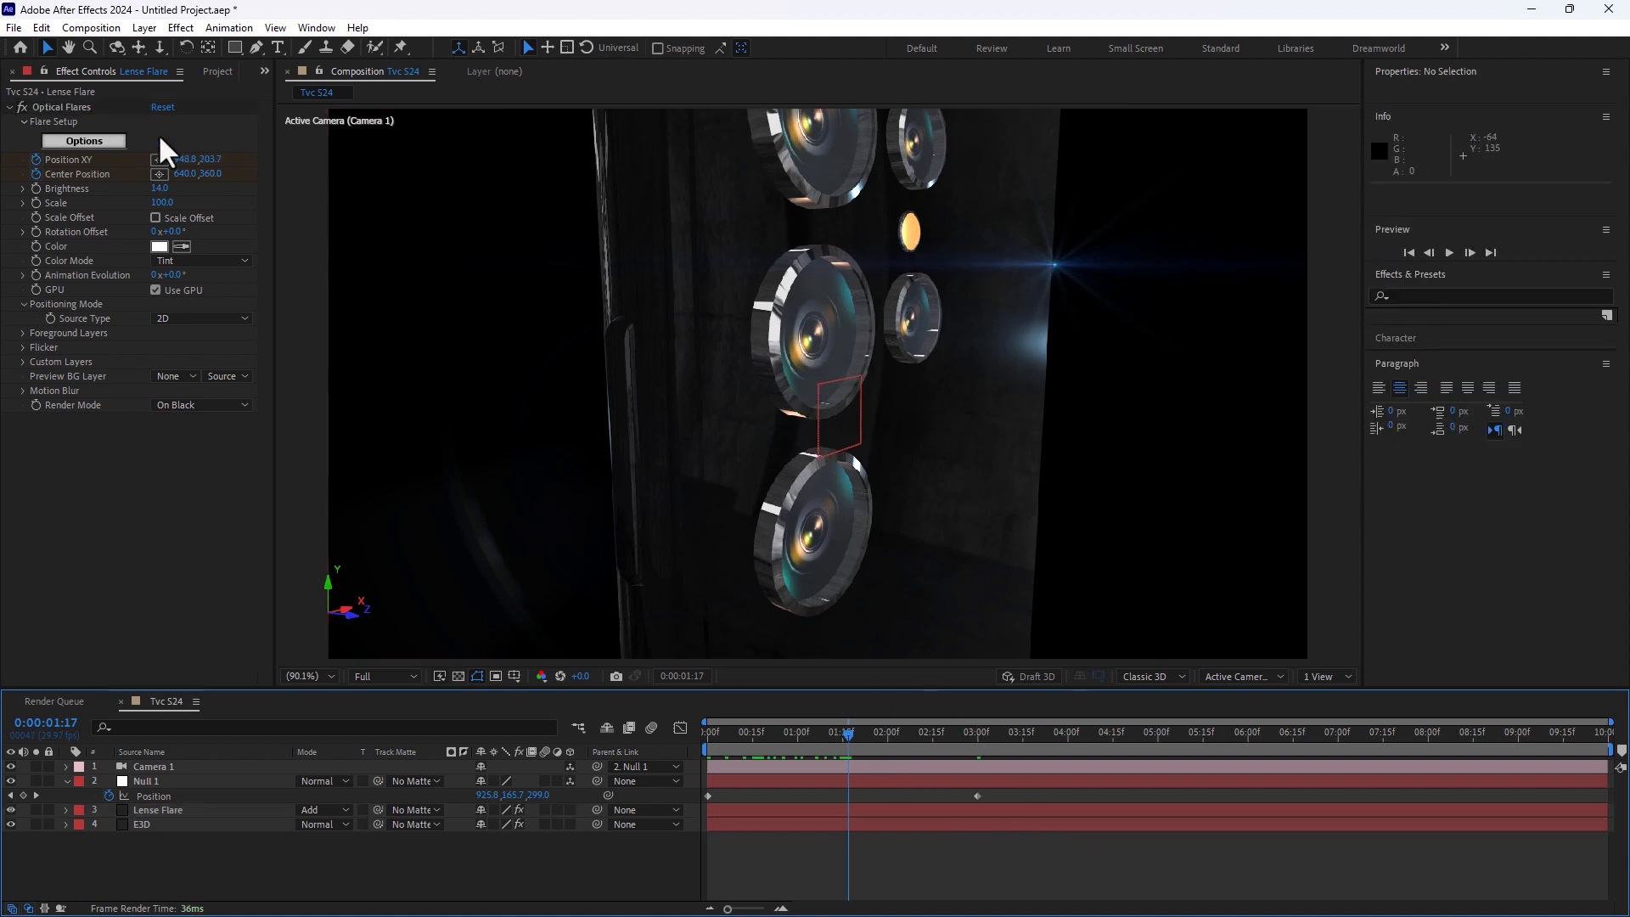
pyautogui.click(167, 188)
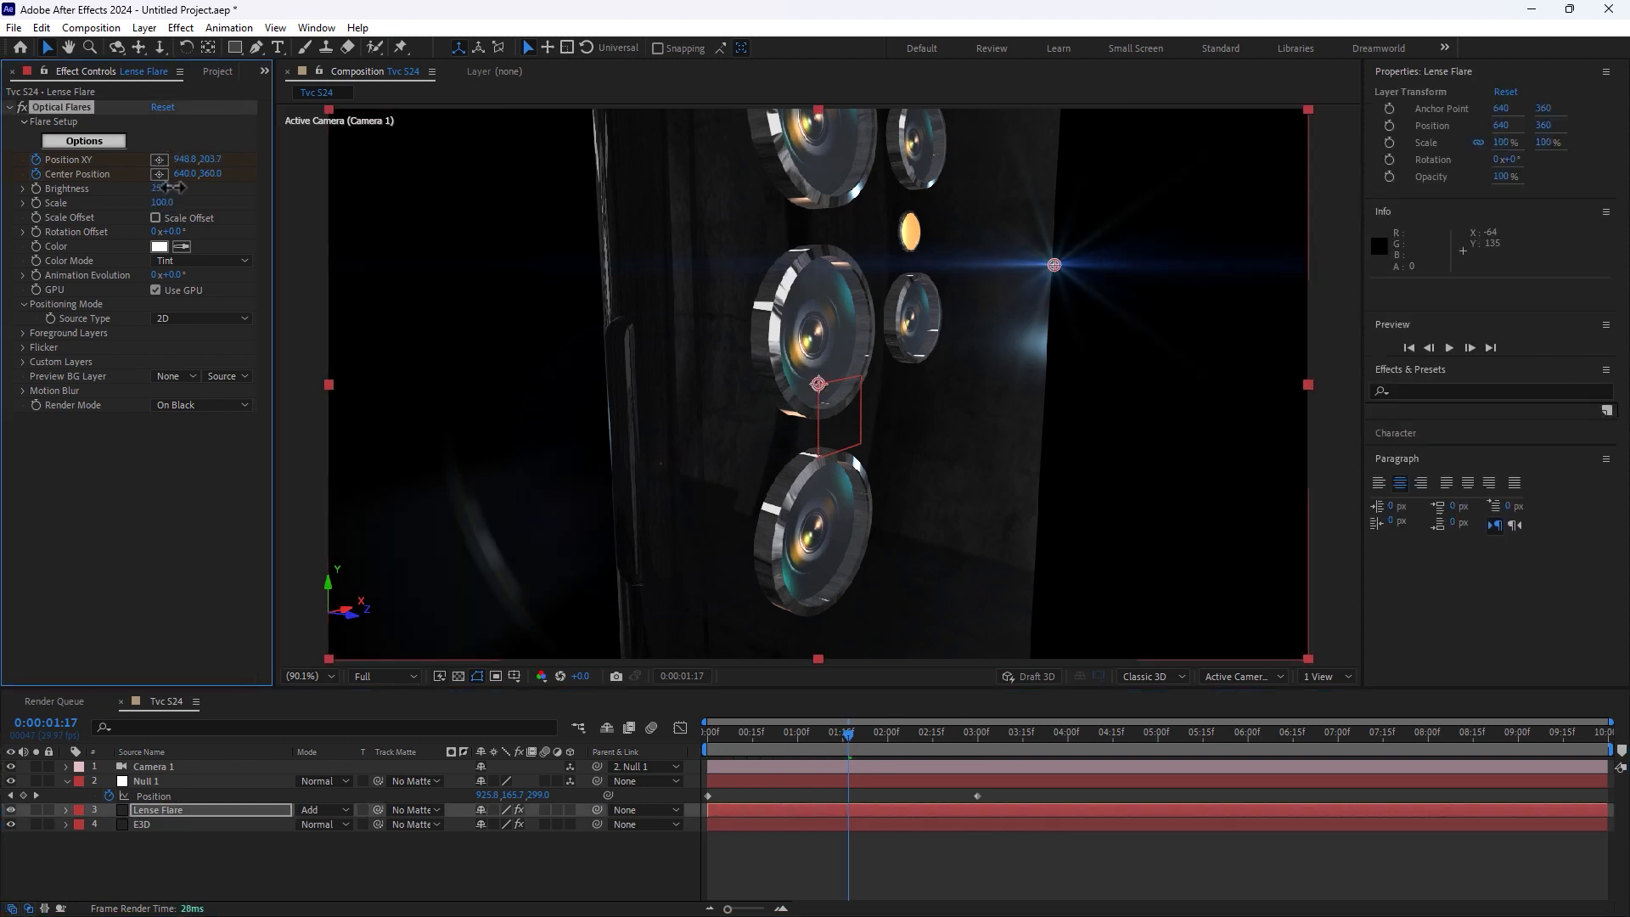
pyautogui.click(1140, 844)
pyautogui.moveTo(733, 731); pyautogui.dragTo(999, 701)
# Step: Turn on Motion Blur in the E3D layer's Element render settings, set its Shutter Angle to 445, and collapse the layer's properties
pyautogui.click(175, 822)
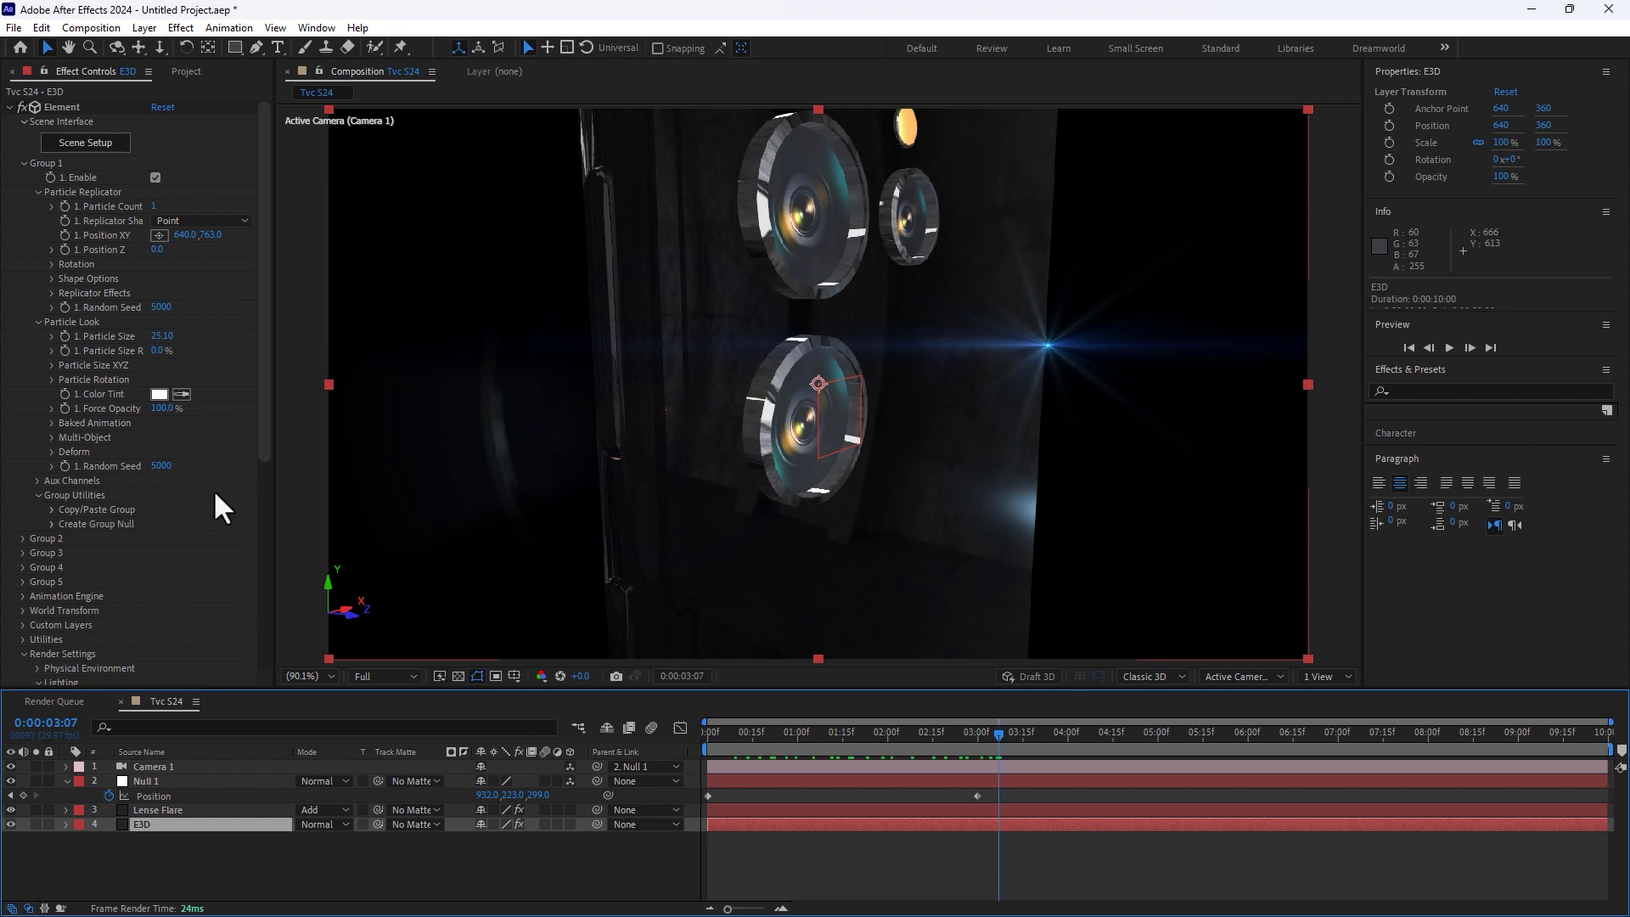
pyautogui.moveTo(260, 293); pyautogui.dragTo(268, 574)
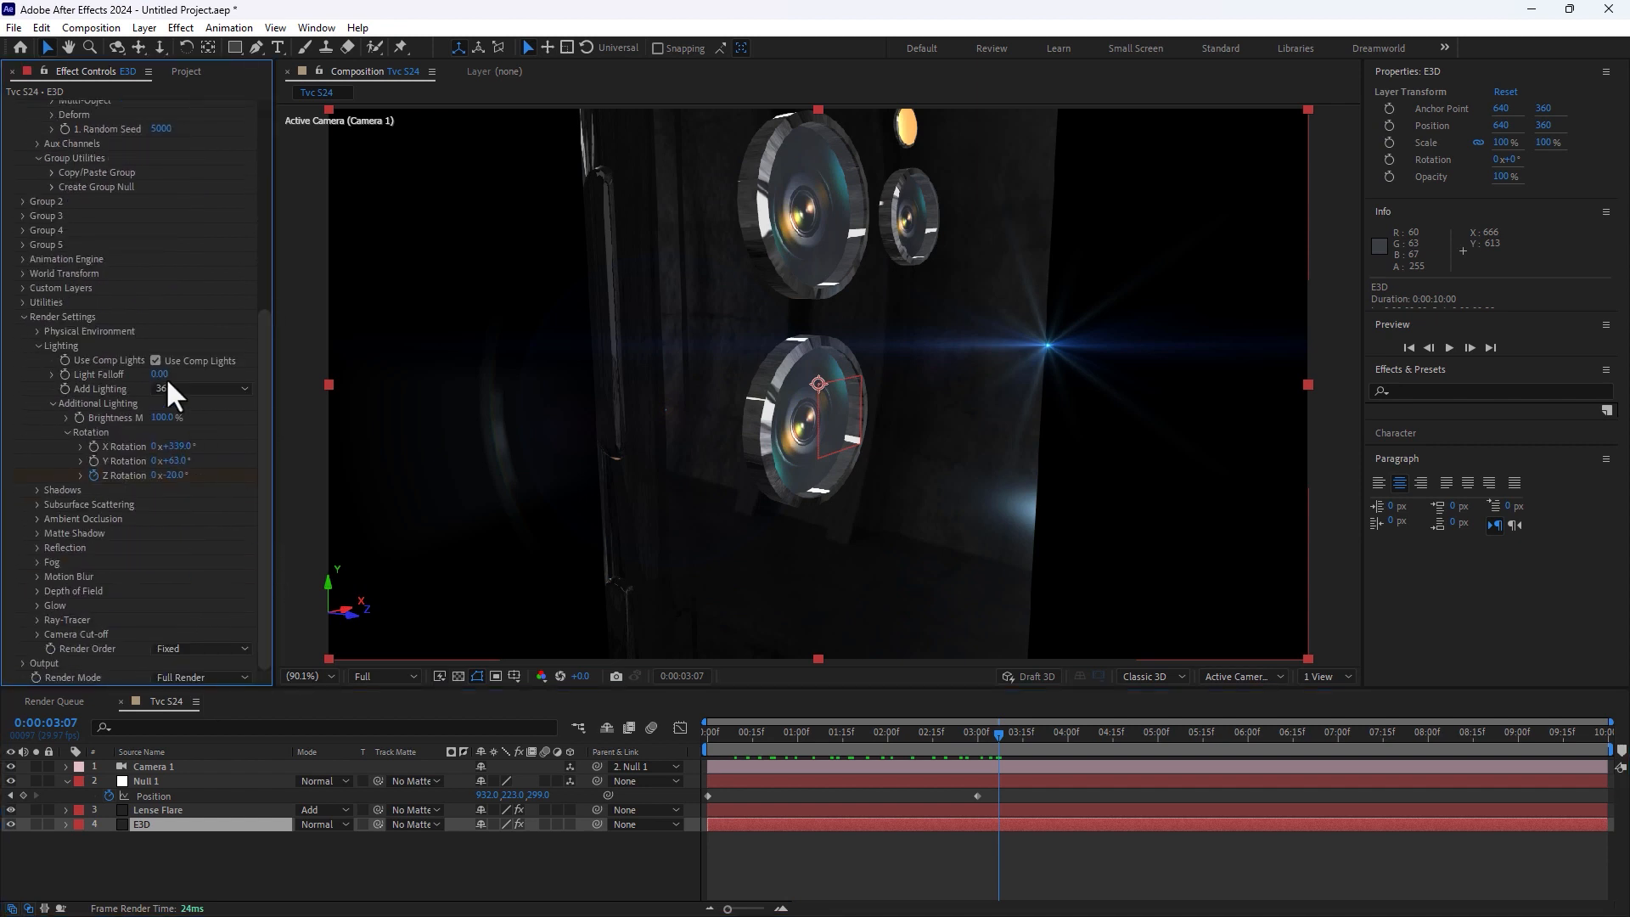
pyautogui.click(36, 578)
pyautogui.rightClick(175, 590)
pyautogui.click(189, 644)
pyautogui.click(882, 734)
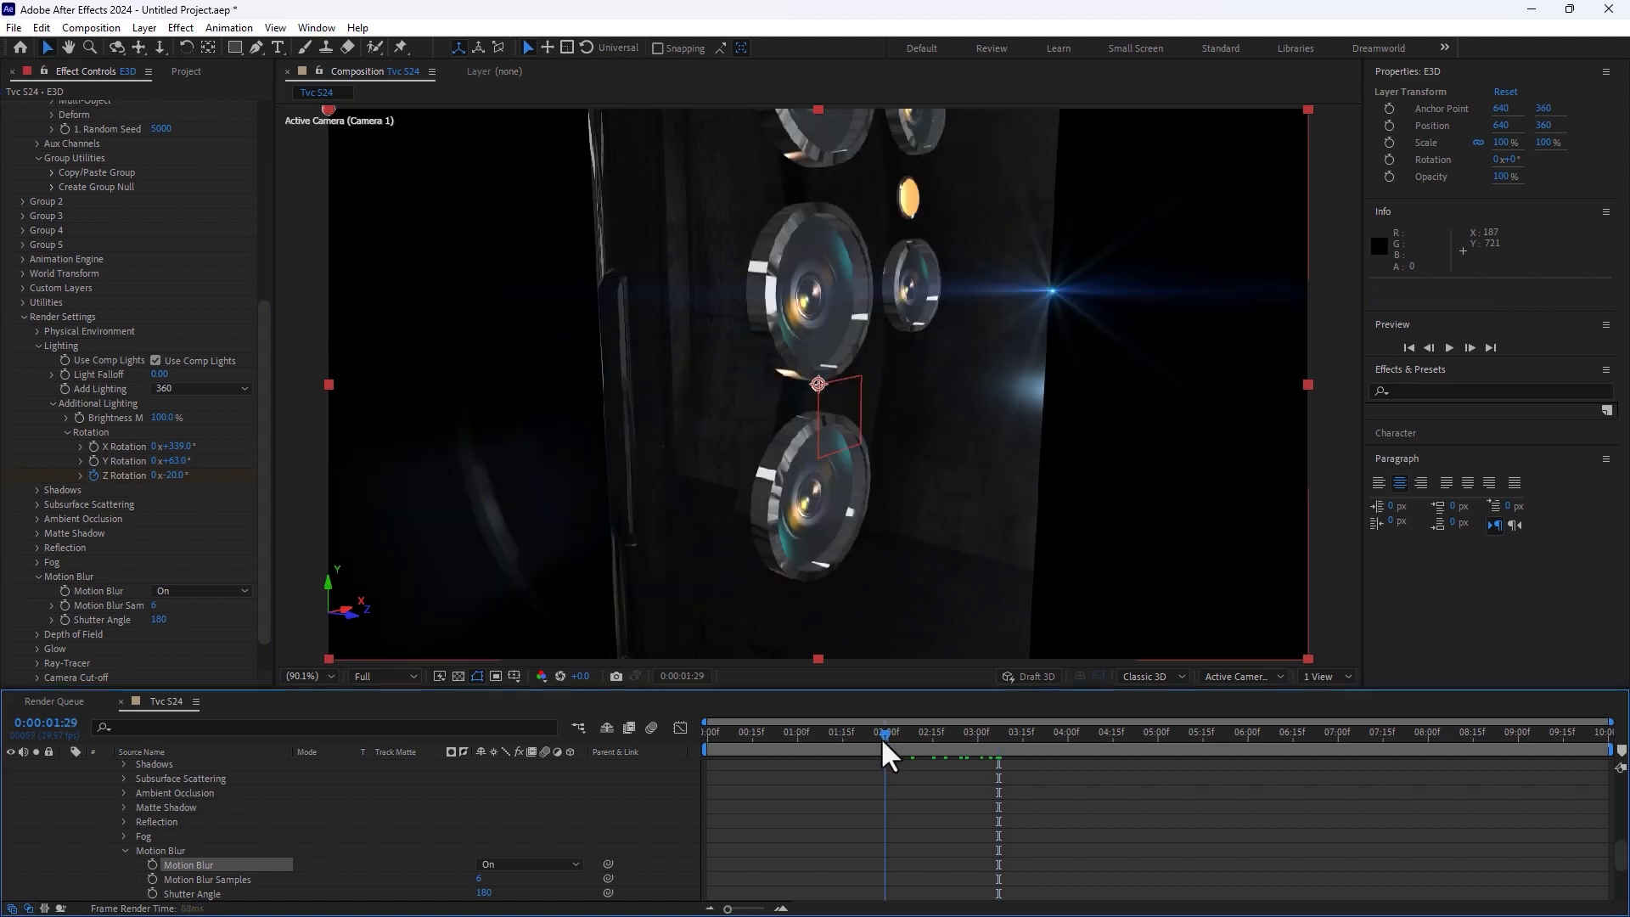
pyautogui.moveTo(161, 620); pyautogui.dragTo(247, 618)
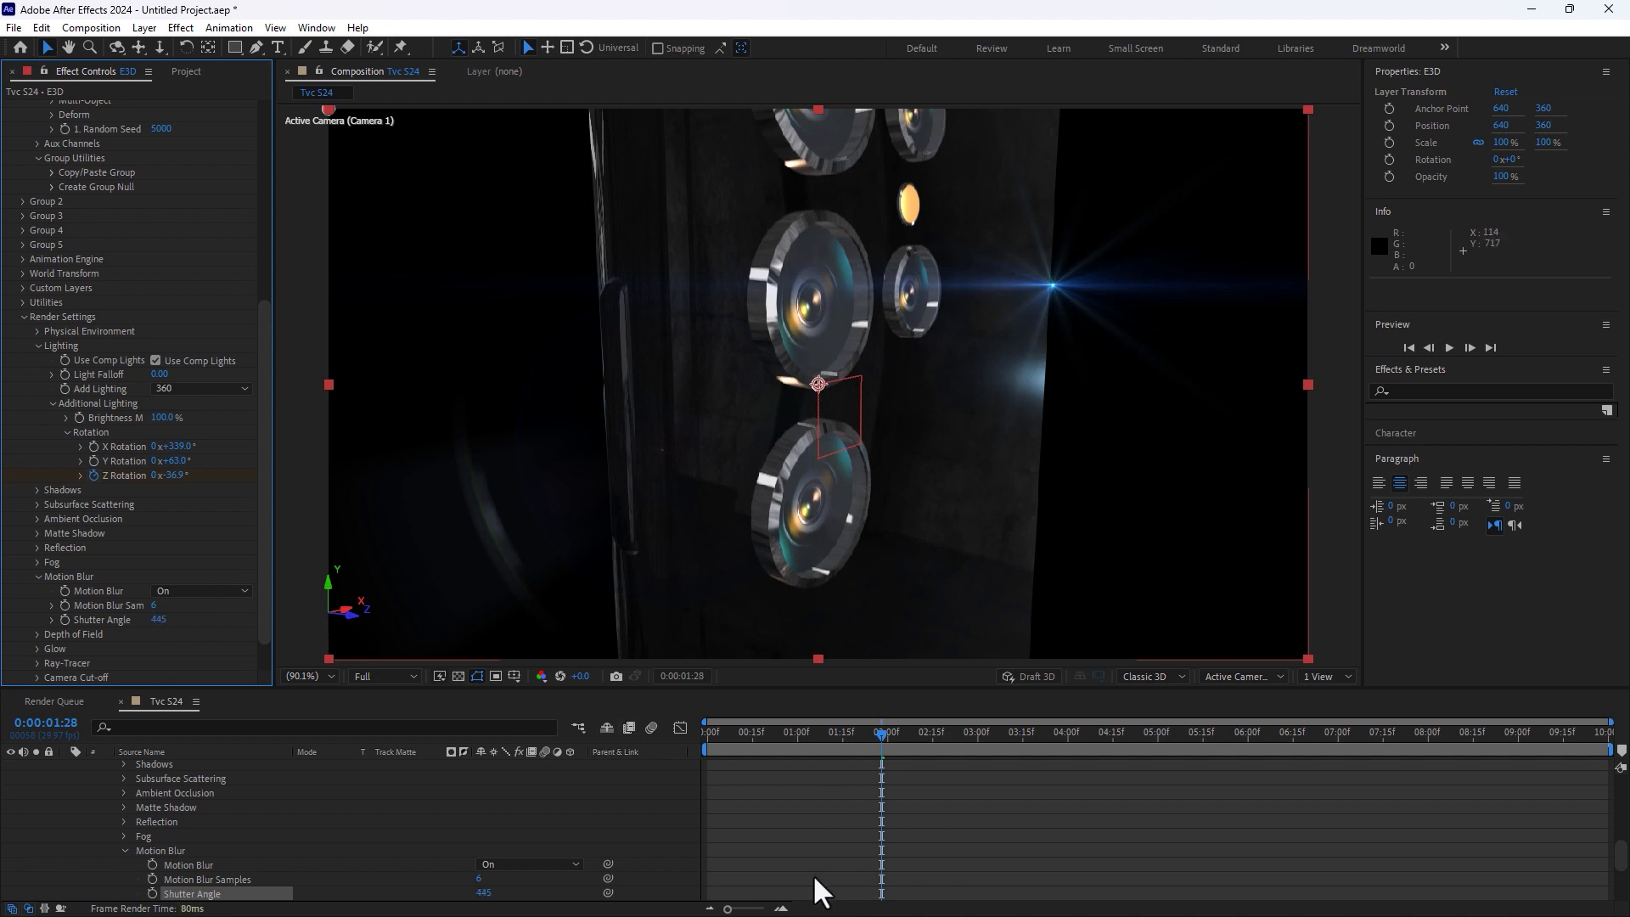
pyautogui.scroll(10, 289, 820)
pyautogui.click(65, 824)
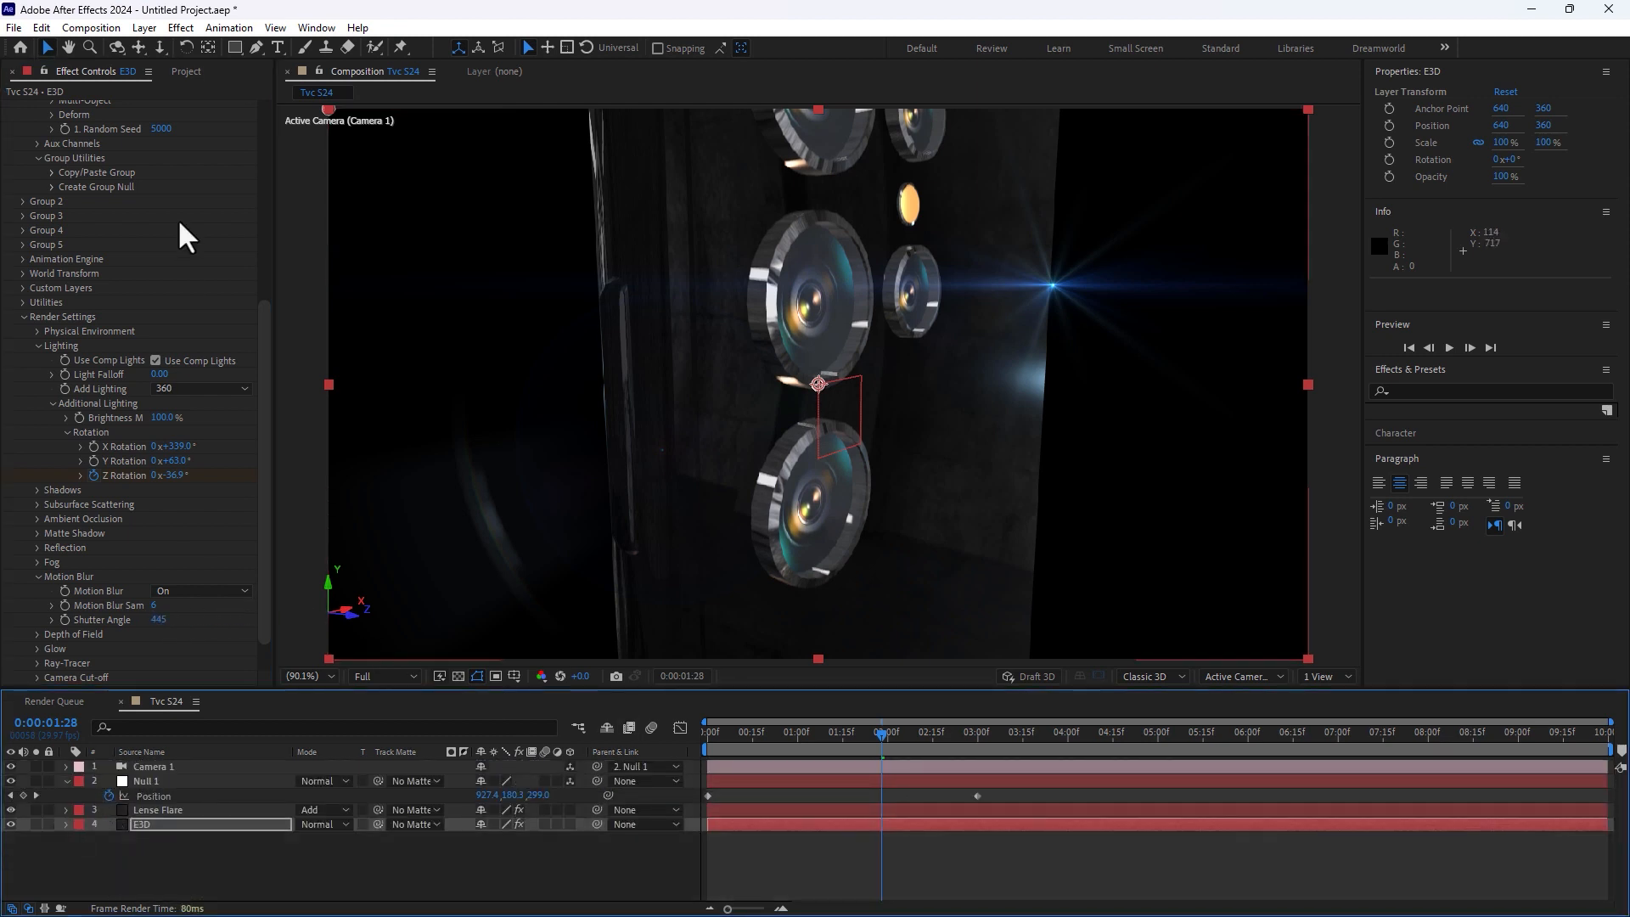
# Step: Open the Tvc S25 composition and orbit, dolly and pan Camera 1 to frame the phone's side edge diagonally
pyautogui.click(175, 72)
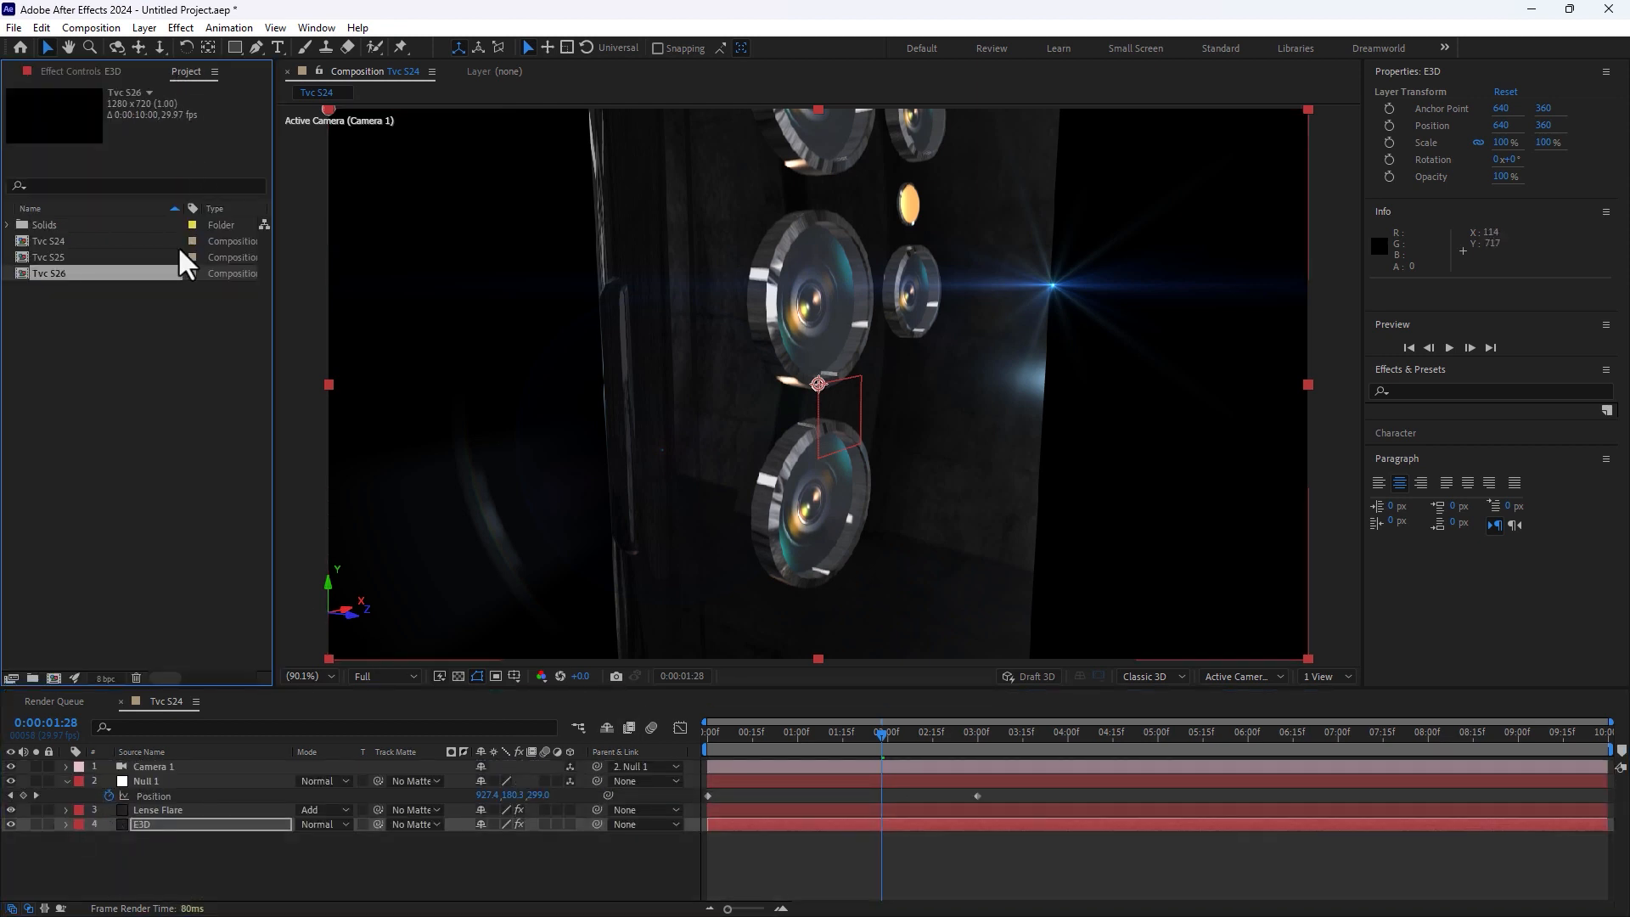
pyautogui.doubleClick(51, 257)
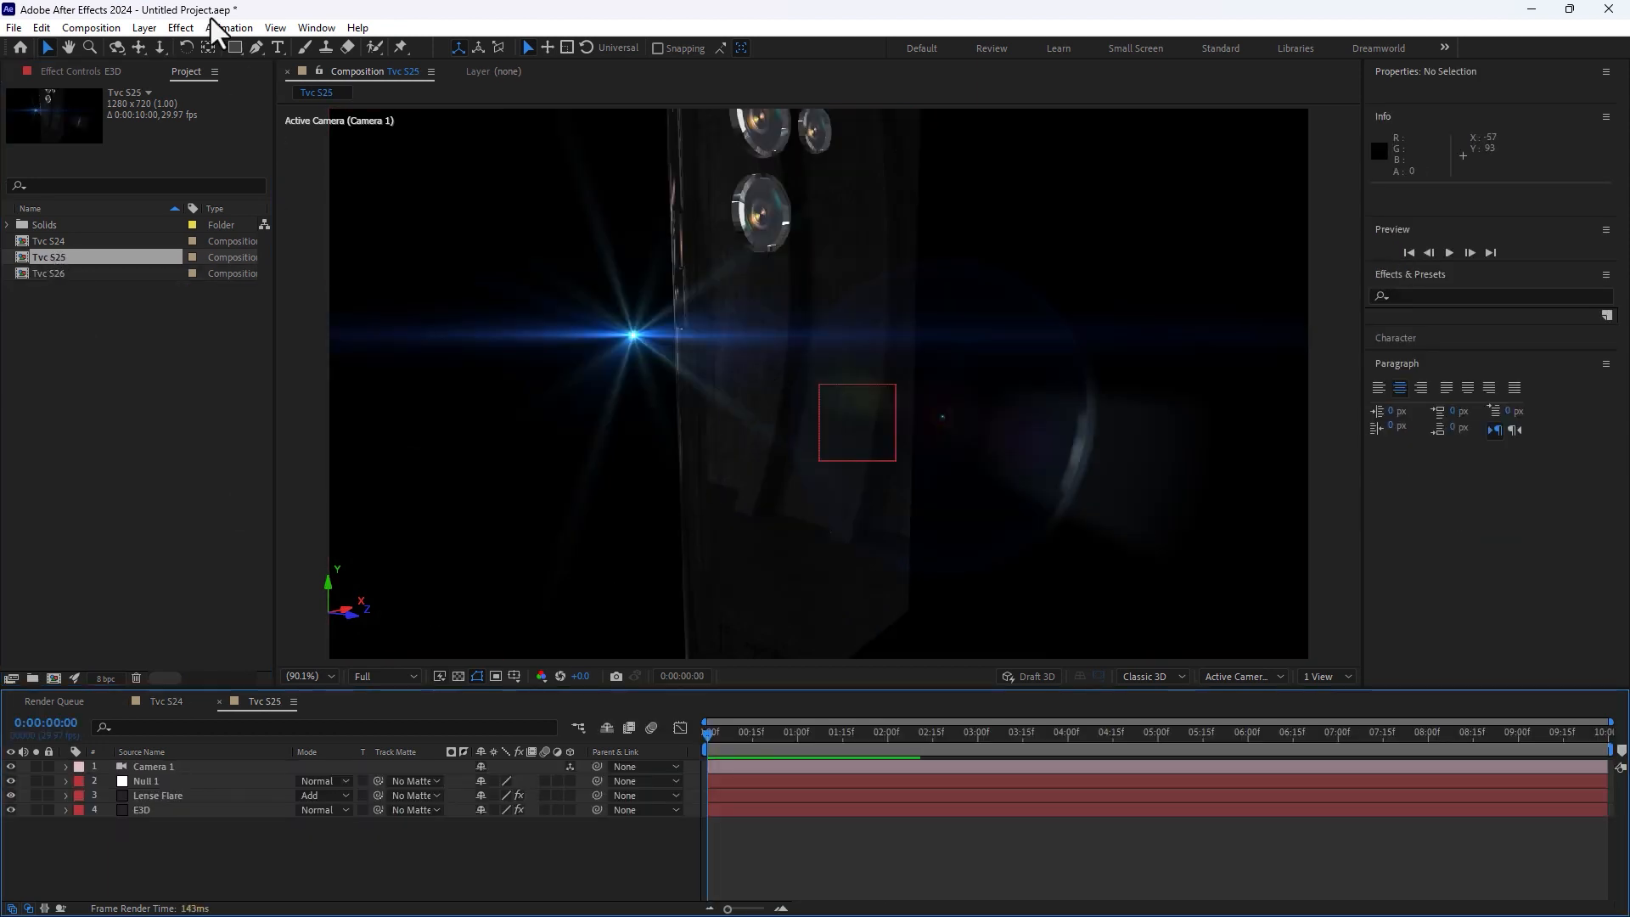
pyautogui.click(134, 50)
pyautogui.moveTo(793, 309); pyautogui.dragTo(1382, 53)
pyautogui.click(158, 47)
pyautogui.moveTo(680, 389); pyautogui.dragTo(711, 321)
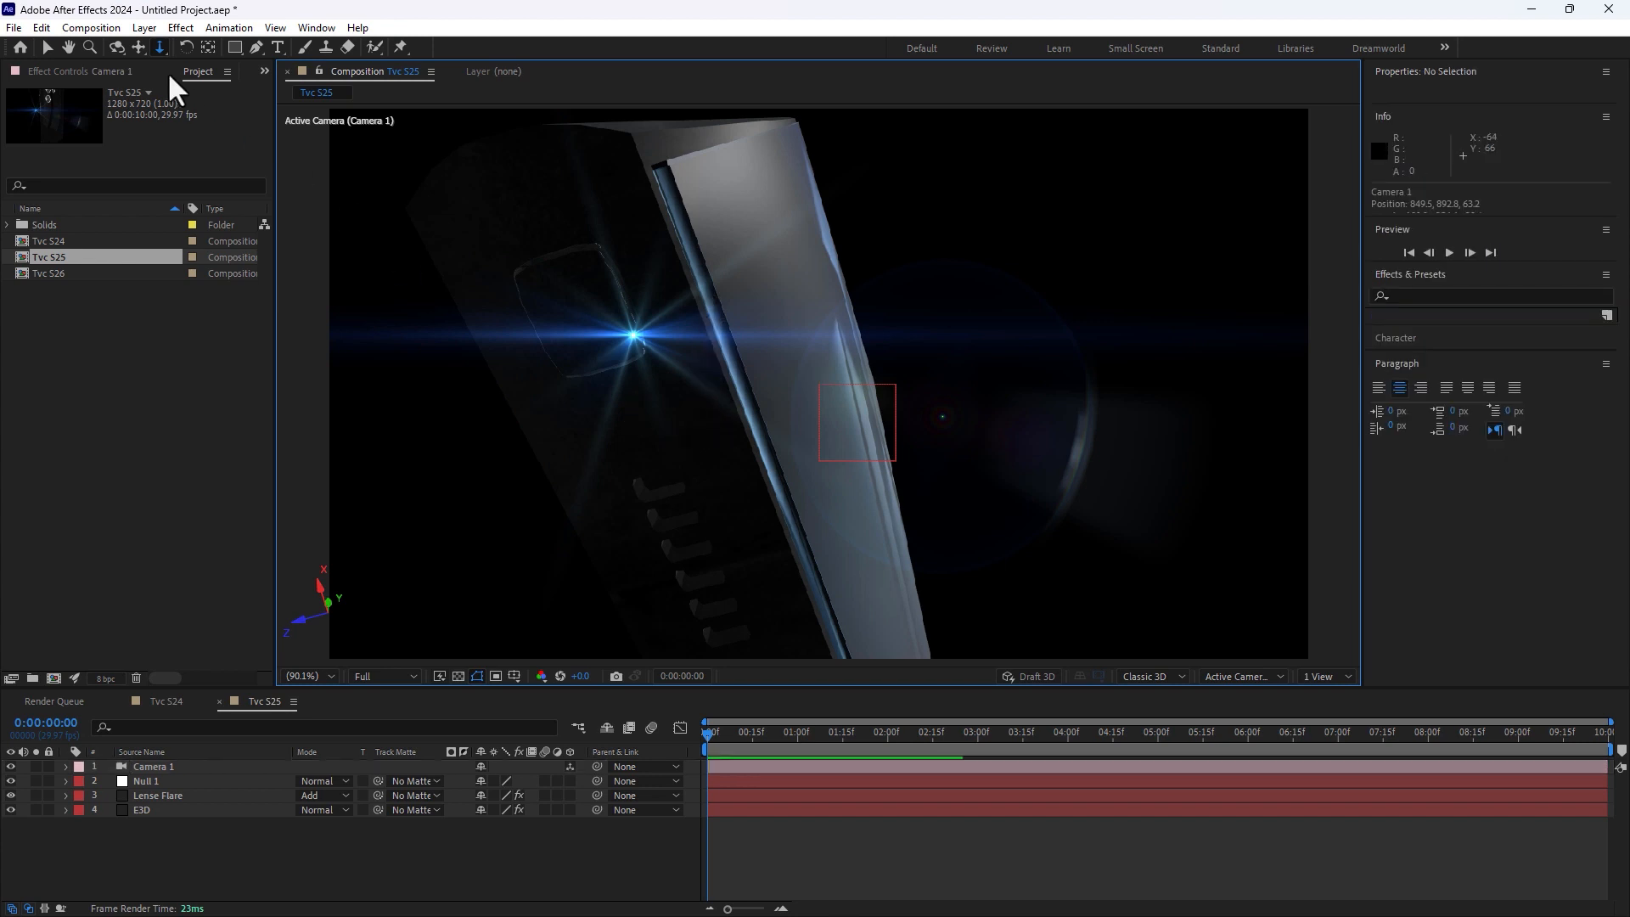
pyautogui.click(138, 47)
pyautogui.moveTo(828, 456); pyautogui.dragTo(702, 564)
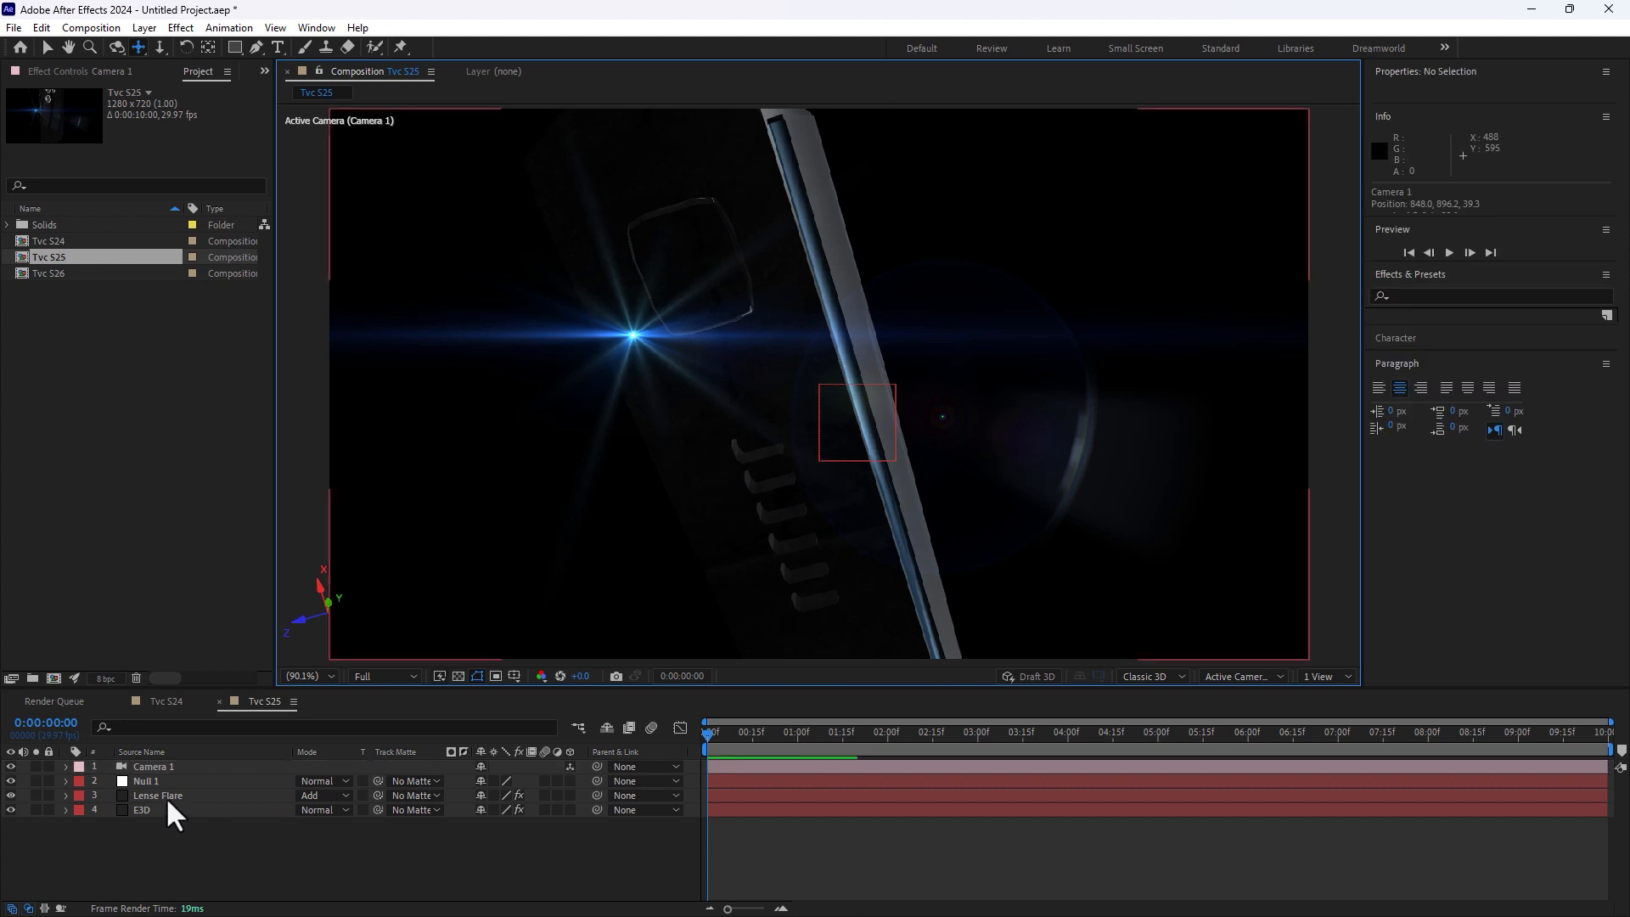
# Step: Rotate the E3D layer's additional lighting to X Rotation 261.3° and Y Rotation 38° so the light falls on the phone's upper edge
pyautogui.click(156, 810)
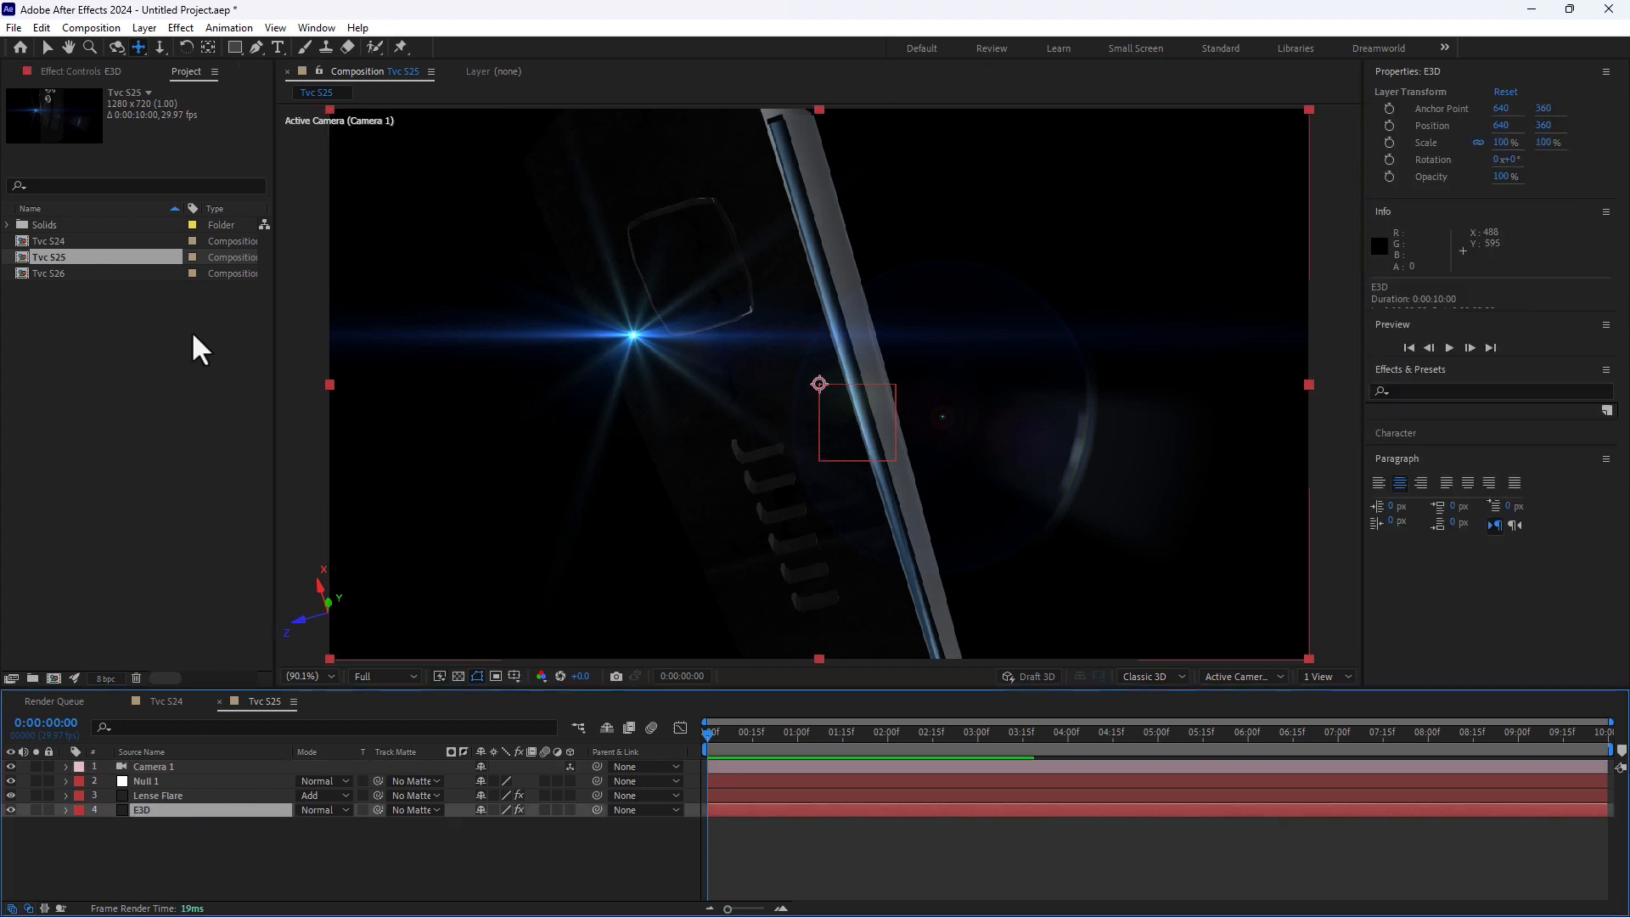
pyautogui.click(119, 74)
pyautogui.scroll(-5, 253, 344)
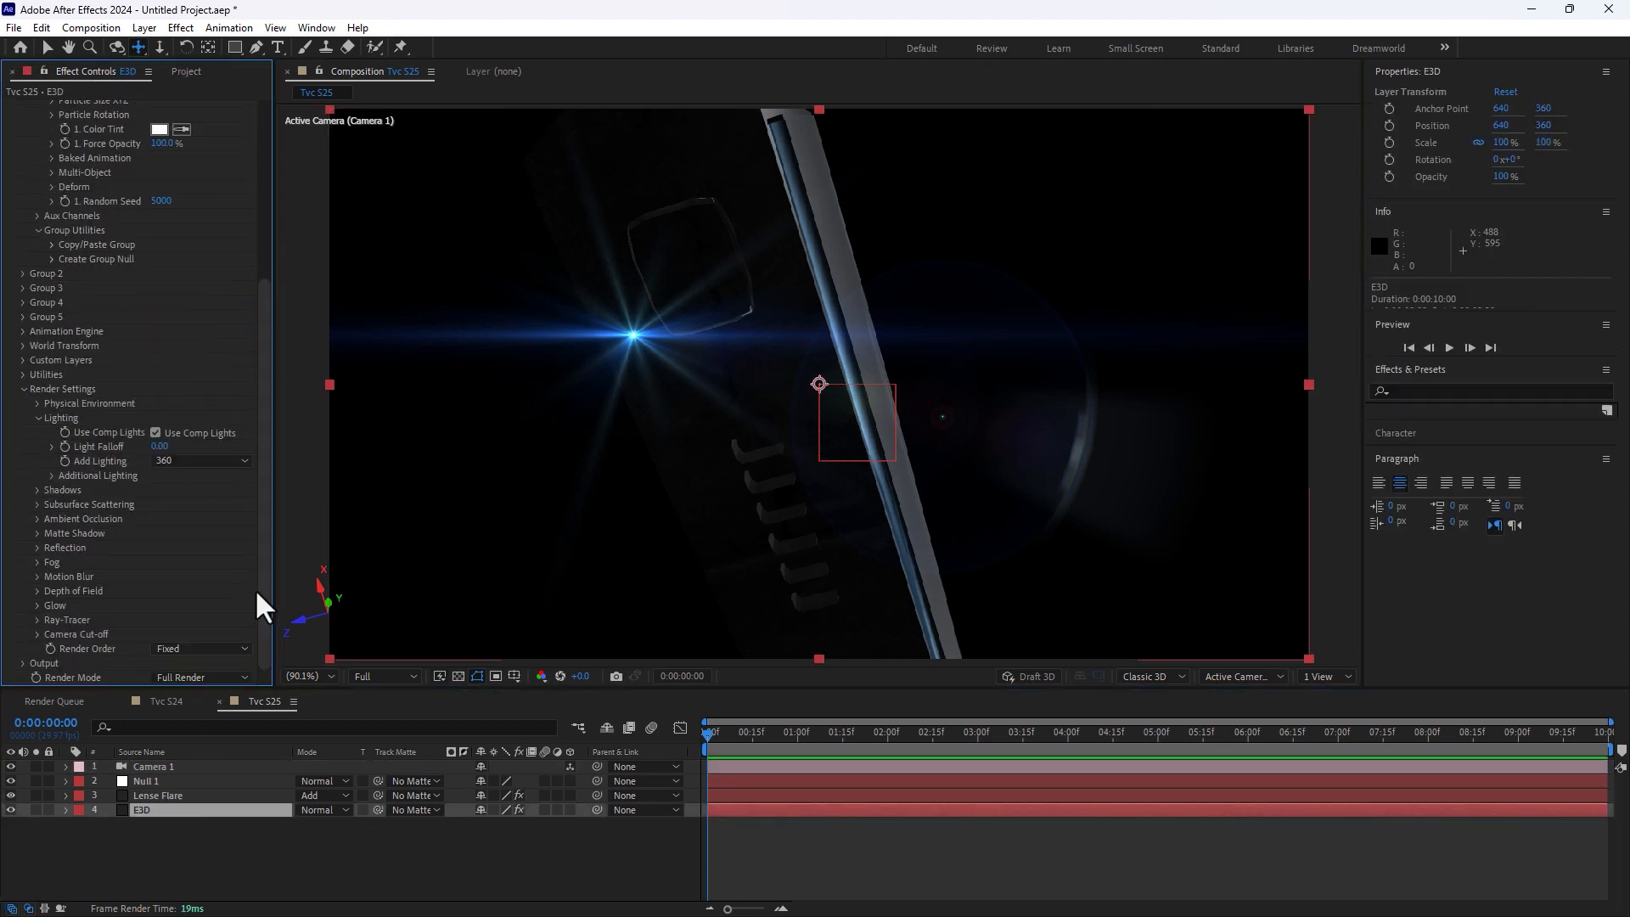
pyautogui.click(52, 475)
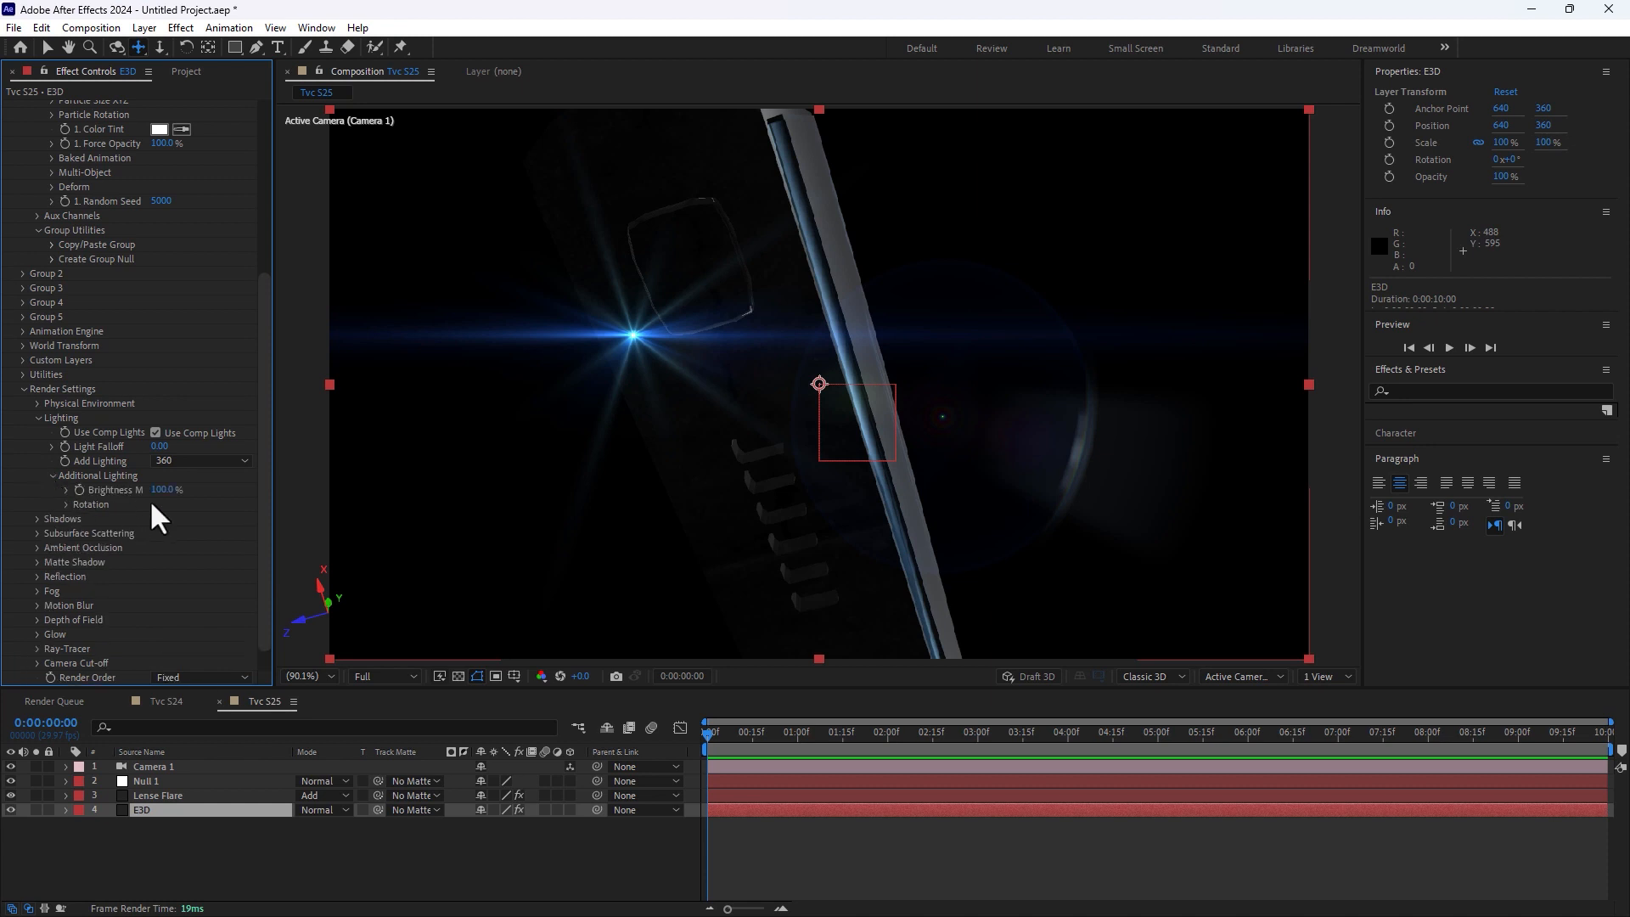
pyautogui.click(66, 505)
pyautogui.moveTo(185, 517); pyautogui.dragTo(375, 502)
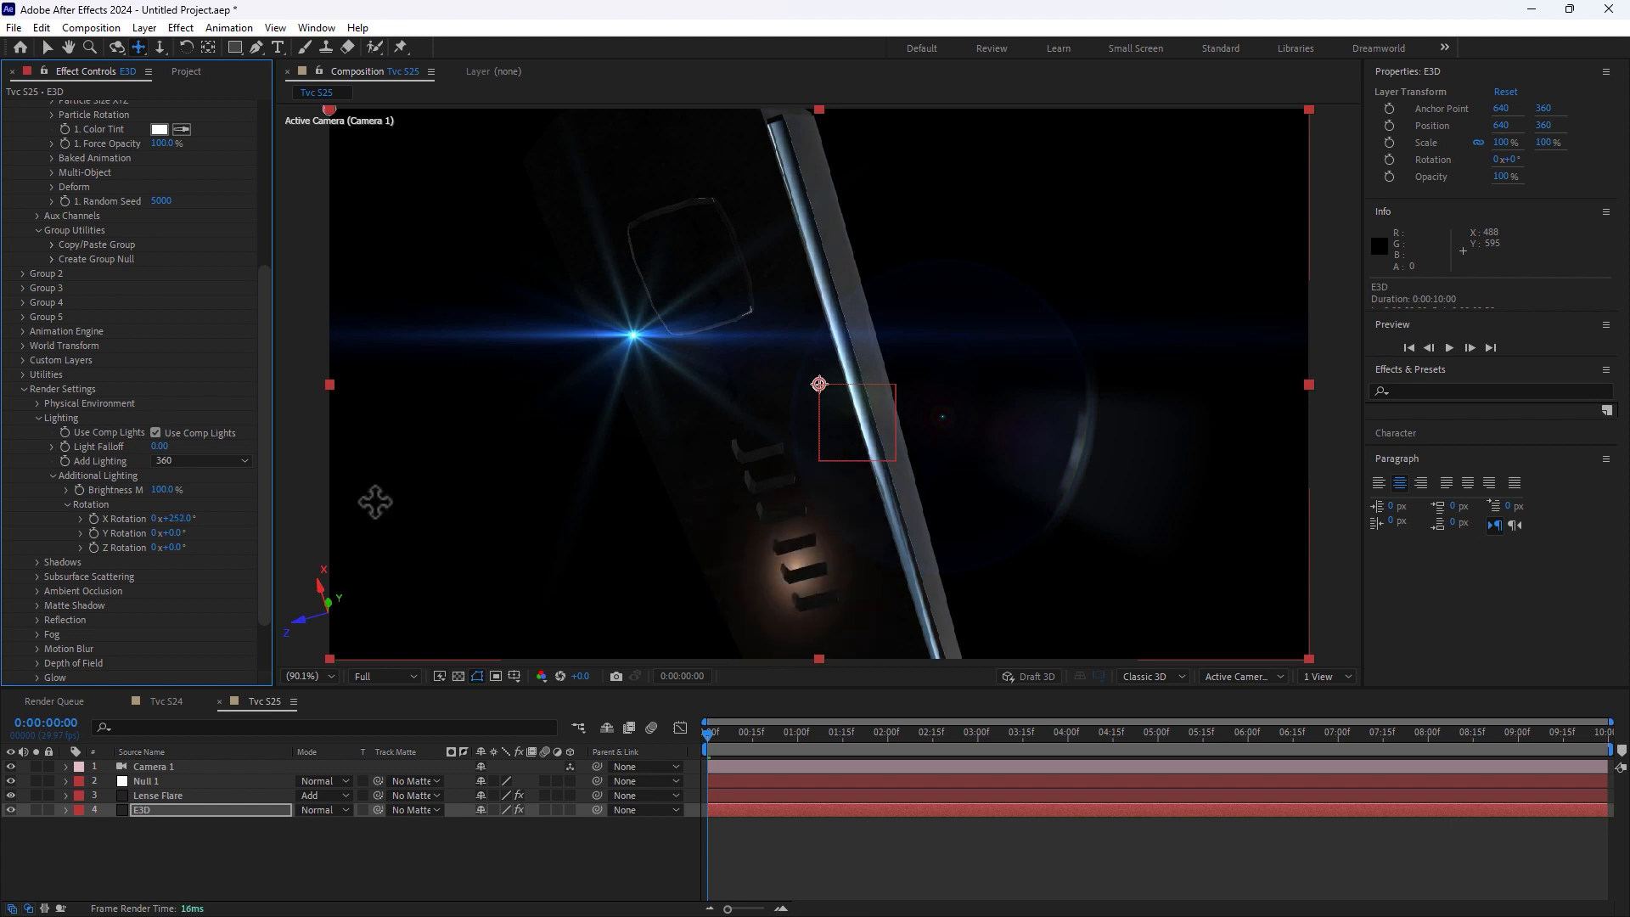
pyautogui.moveTo(181, 532)
pyautogui.mouseDown()
pyautogui.moveTo(204, 532)
pyautogui.moveTo(181, 549)
pyautogui.moveTo(215, 547)
pyautogui.moveTo(170, 532)
pyautogui.moveTo(245, 515)
pyautogui.moveTo(185, 518)
pyautogui.mouseUp()
pyautogui.rightClick(246, 517)
pyautogui.click(235, 489)
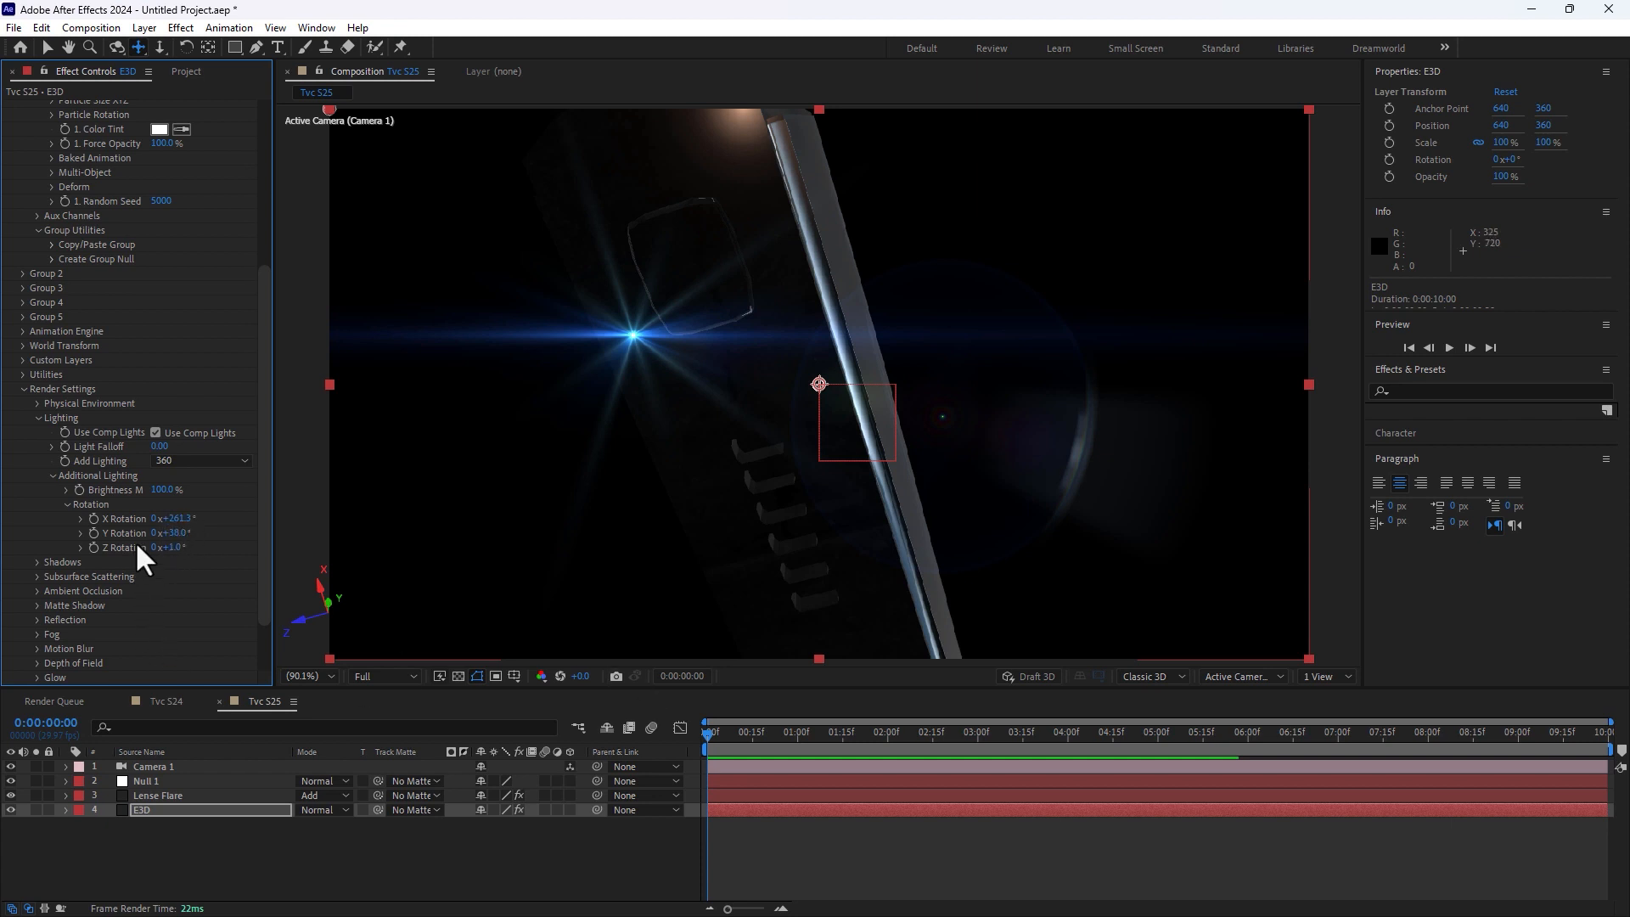
# Step: Keyframe the additional lighting's Y Rotation at the start, set it to -8.4° at 4 seconds, and return to the first frame
pyautogui.click(1022, 735)
pyautogui.moveTo(185, 533); pyautogui.dragTo(8, 751)
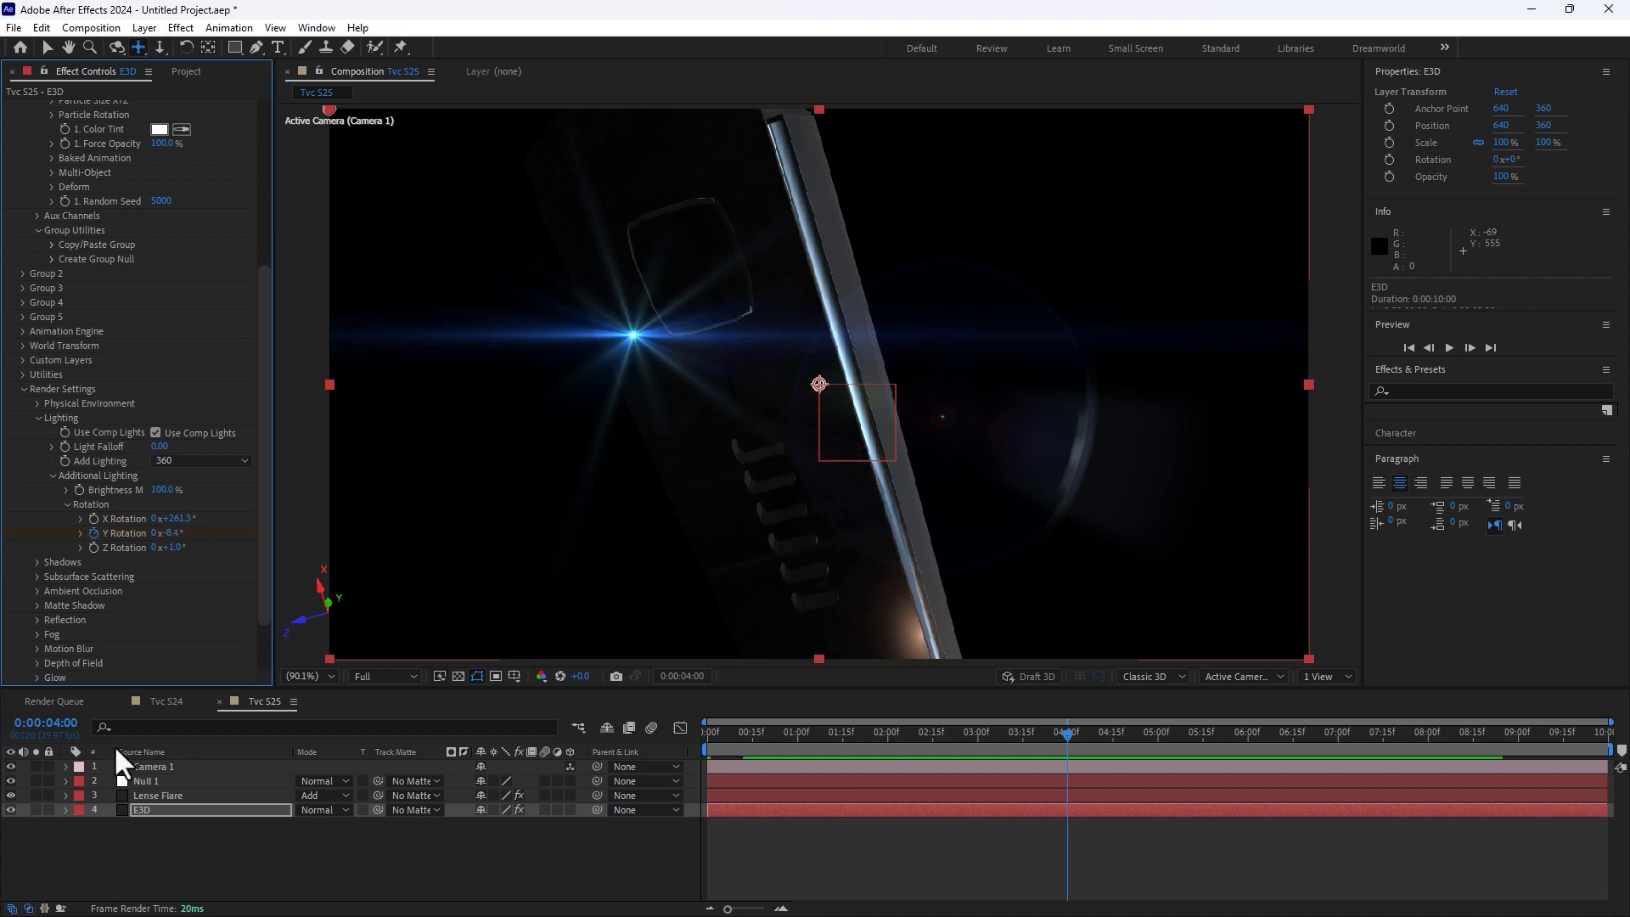
pyautogui.click(710, 732)
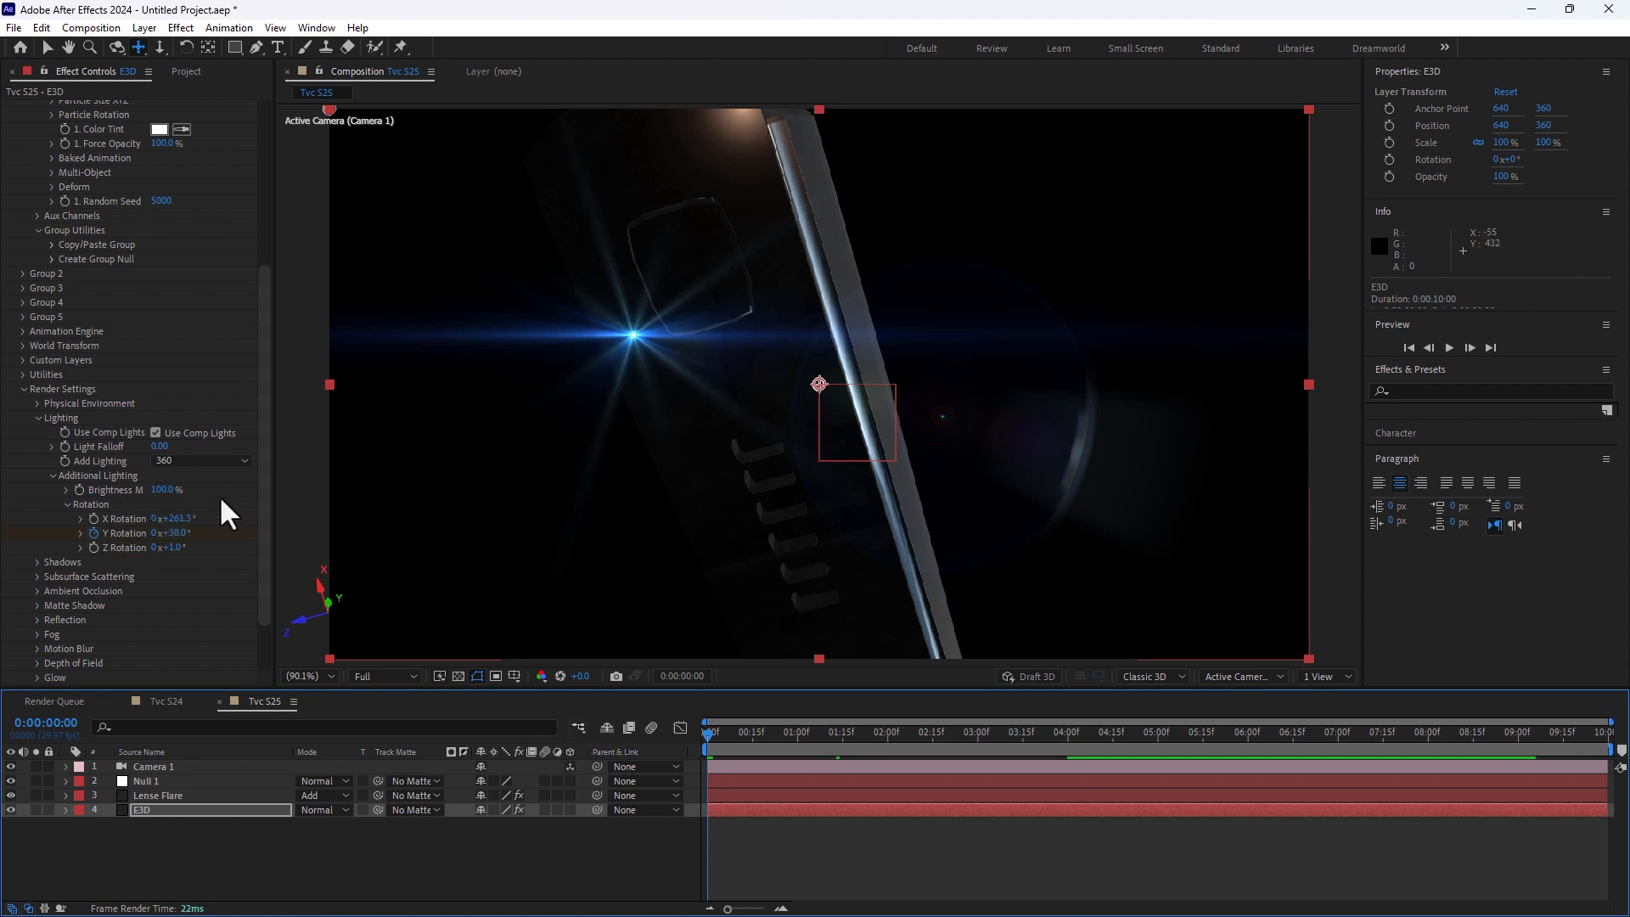
# Step: Parent Camera 1 to Null 1 in the Tvc S25 composition
pyautogui.click(160, 781)
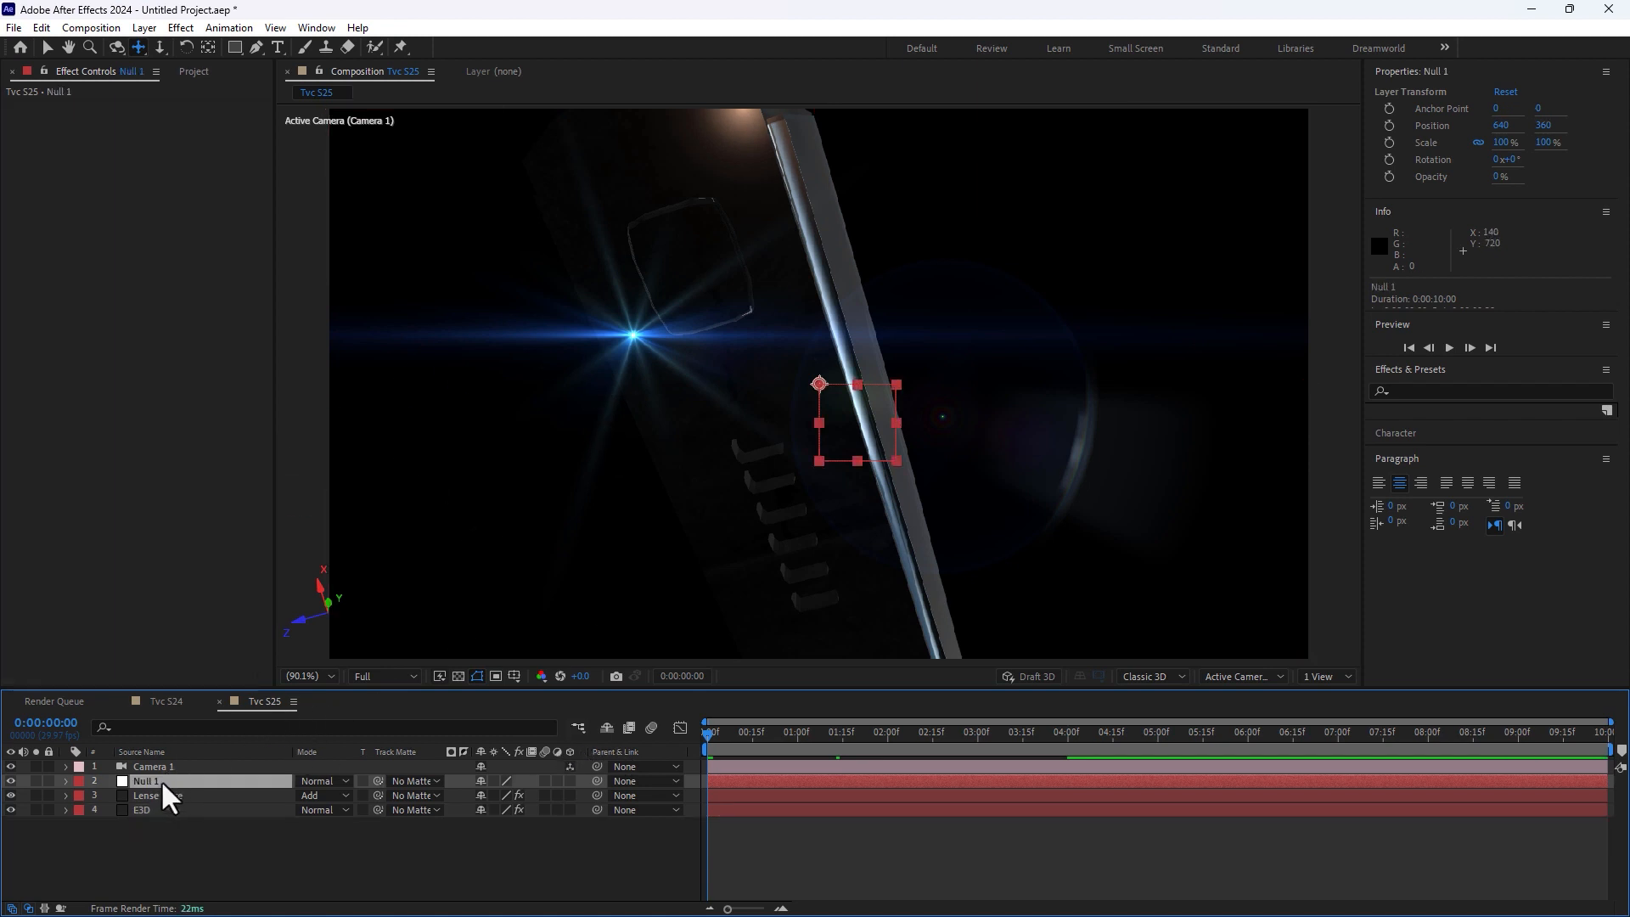
pyautogui.click(219, 766)
pyautogui.moveTo(593, 766); pyautogui.dragTo(139, 781)
# Step: Keyframe Null 1's Position with X at 438 at the start and a higher X value just before 4 seconds, and scrub through the move
pyautogui.click(165, 781)
pyautogui.press('p')
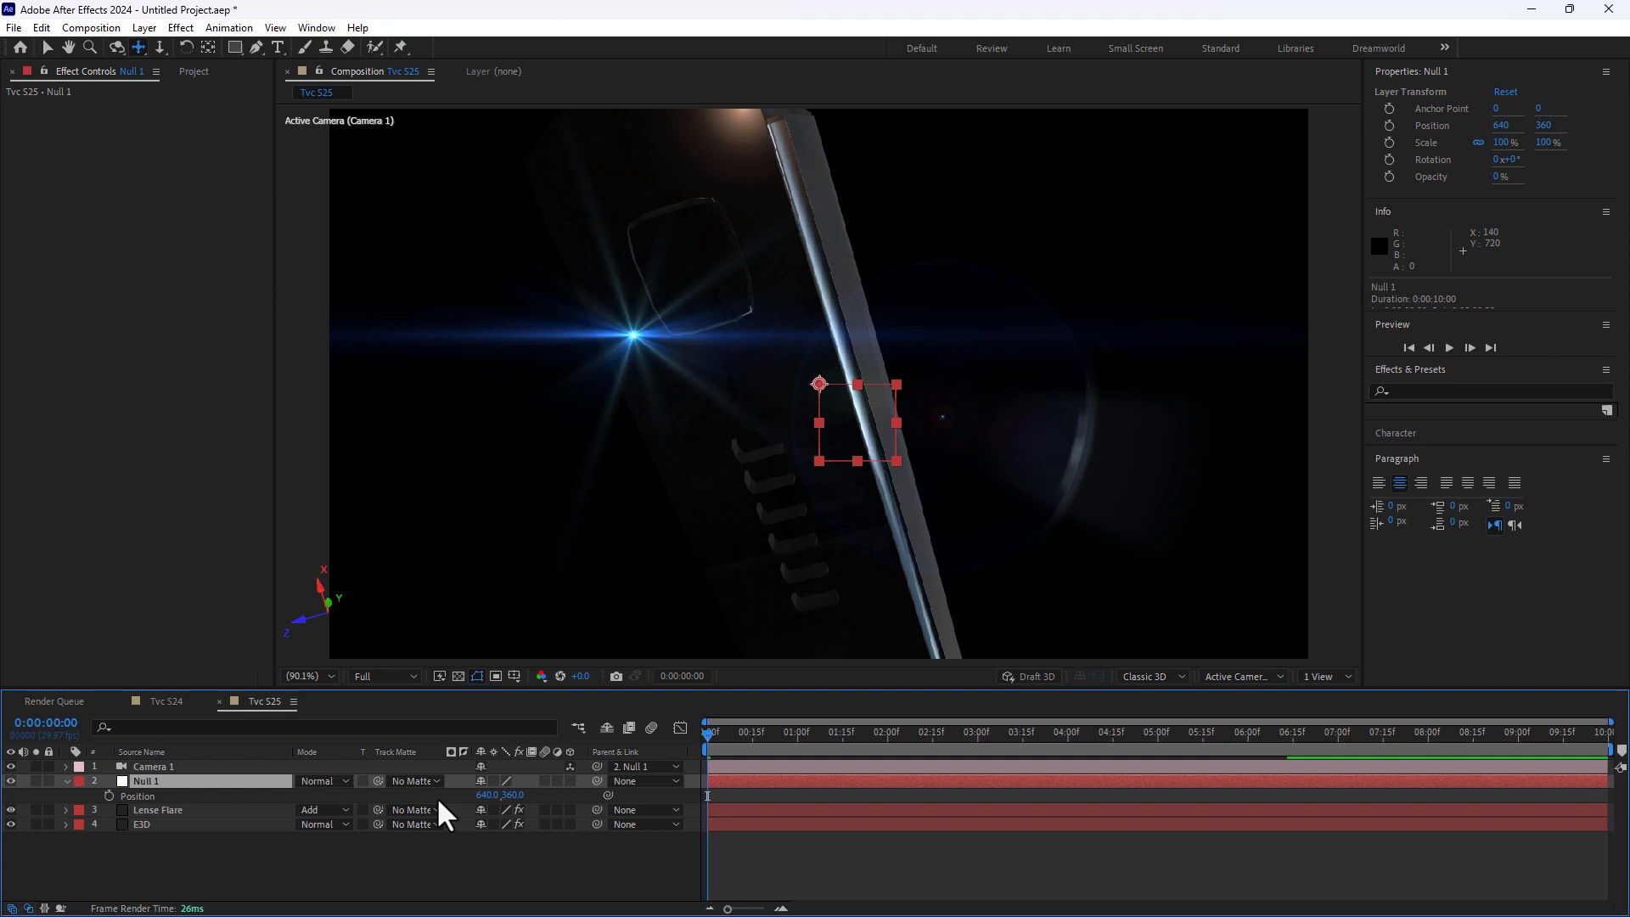
pyautogui.moveTo(488, 798); pyautogui.dragTo(111, 618)
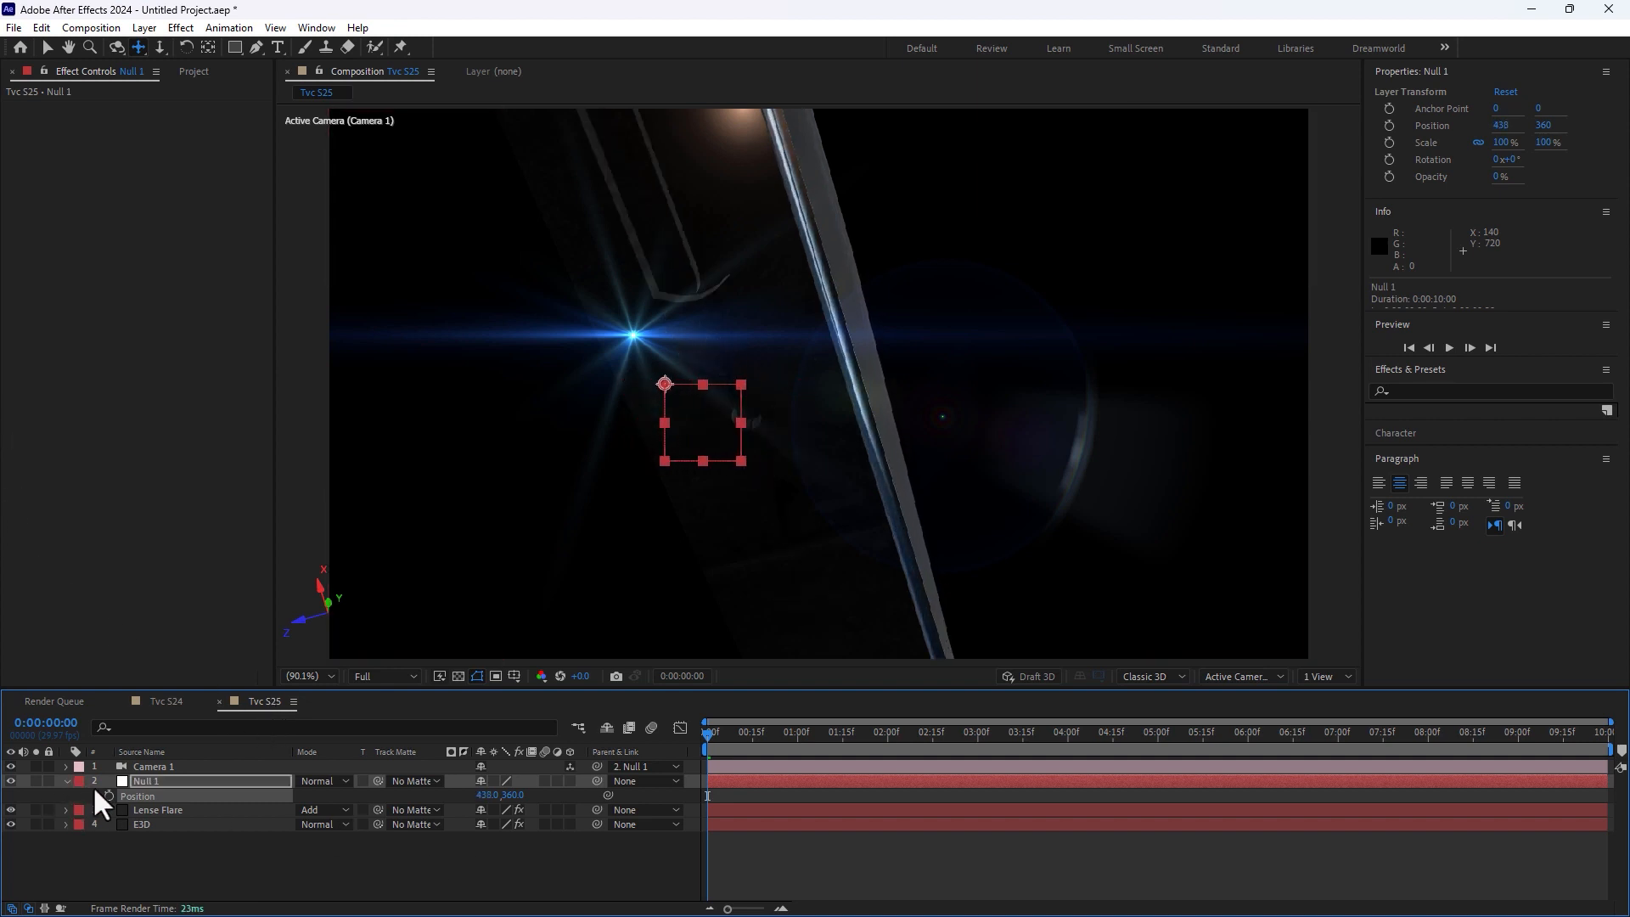
pyautogui.click(1024, 734)
pyautogui.click(1060, 731)
pyautogui.moveTo(485, 796); pyautogui.dragTo(647, 785)
pyautogui.moveTo(796, 749); pyautogui.dragTo(655, 769)
# Step: Reveal the E3D lighting keyframes and swap their order in time to reverse the light sweep, and scrub through the result
pyautogui.click(157, 819)
pyautogui.press('u')
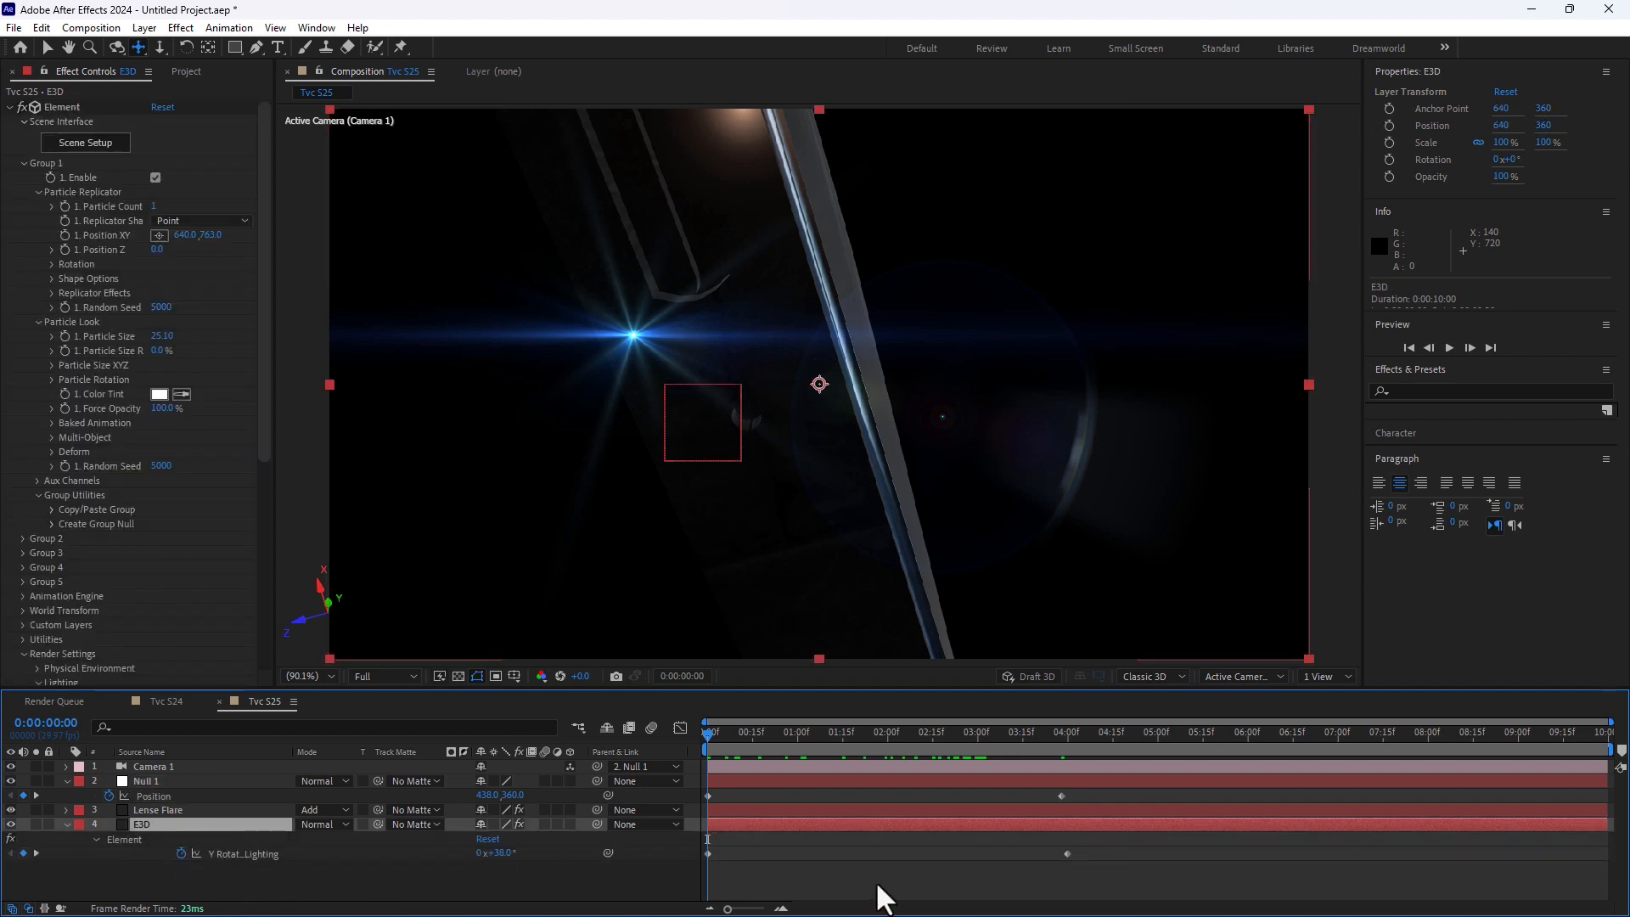
pyautogui.moveTo(708, 852); pyautogui.dragTo(841, 852)
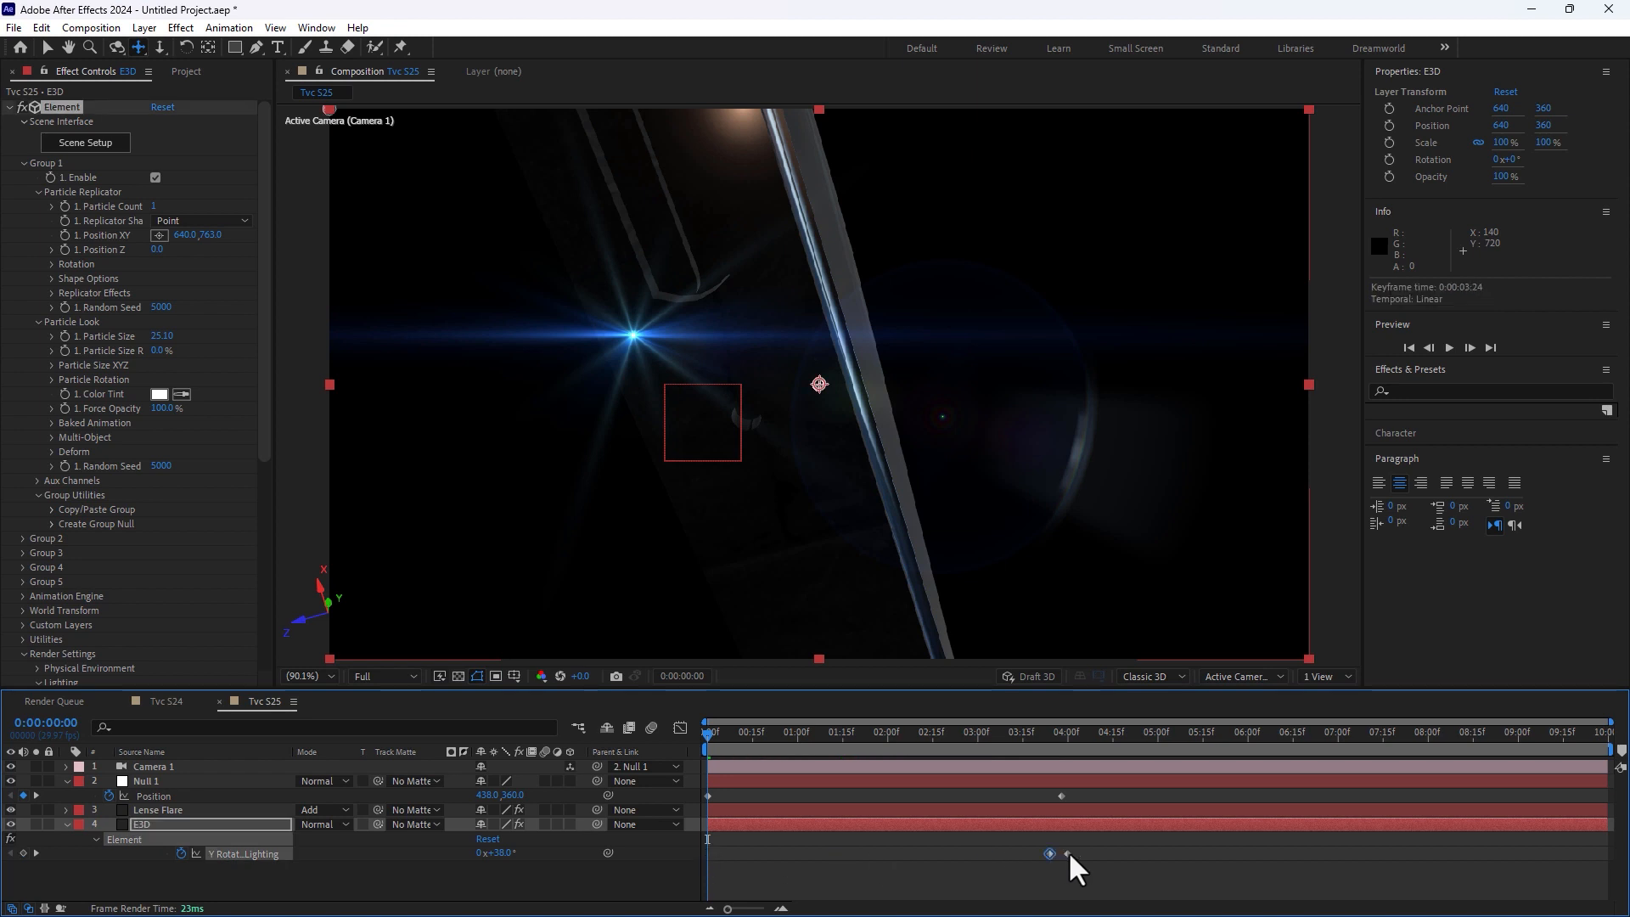
pyautogui.moveTo(1068, 852); pyautogui.dragTo(782, 852)
pyautogui.moveTo(736, 734); pyautogui.dragTo(638, 736)
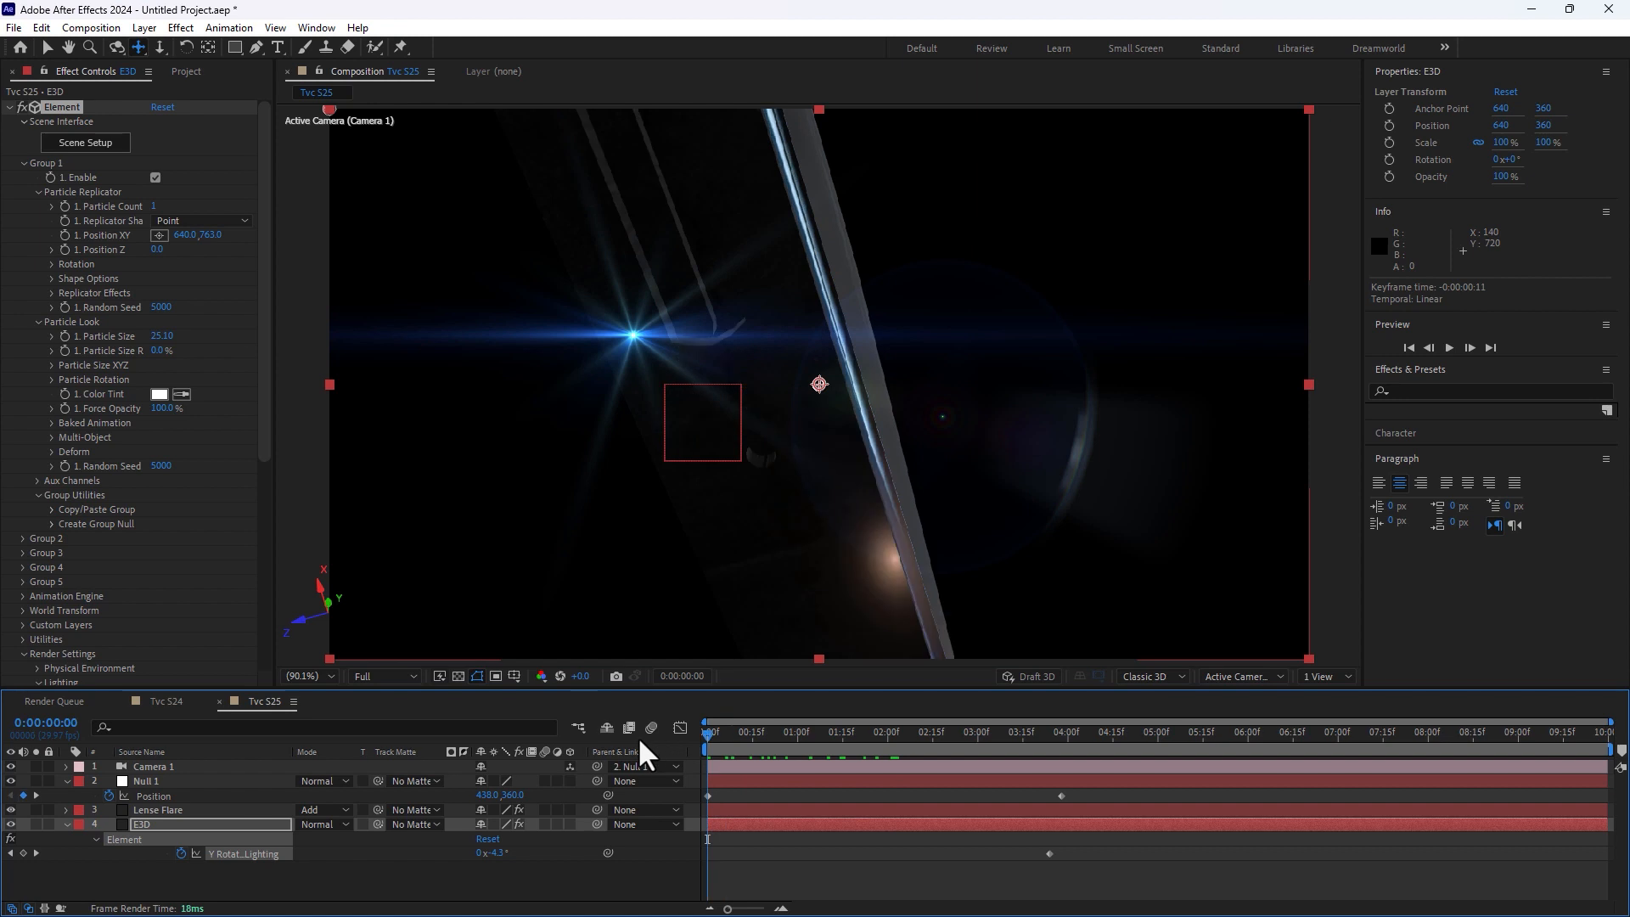
# Step: Move the Lense Flare onto the phone's lower edge at 759.0, 628.7 and keyframe its Position XY and Center Position at the start
pyautogui.click(156, 808)
pyautogui.click(53, 106)
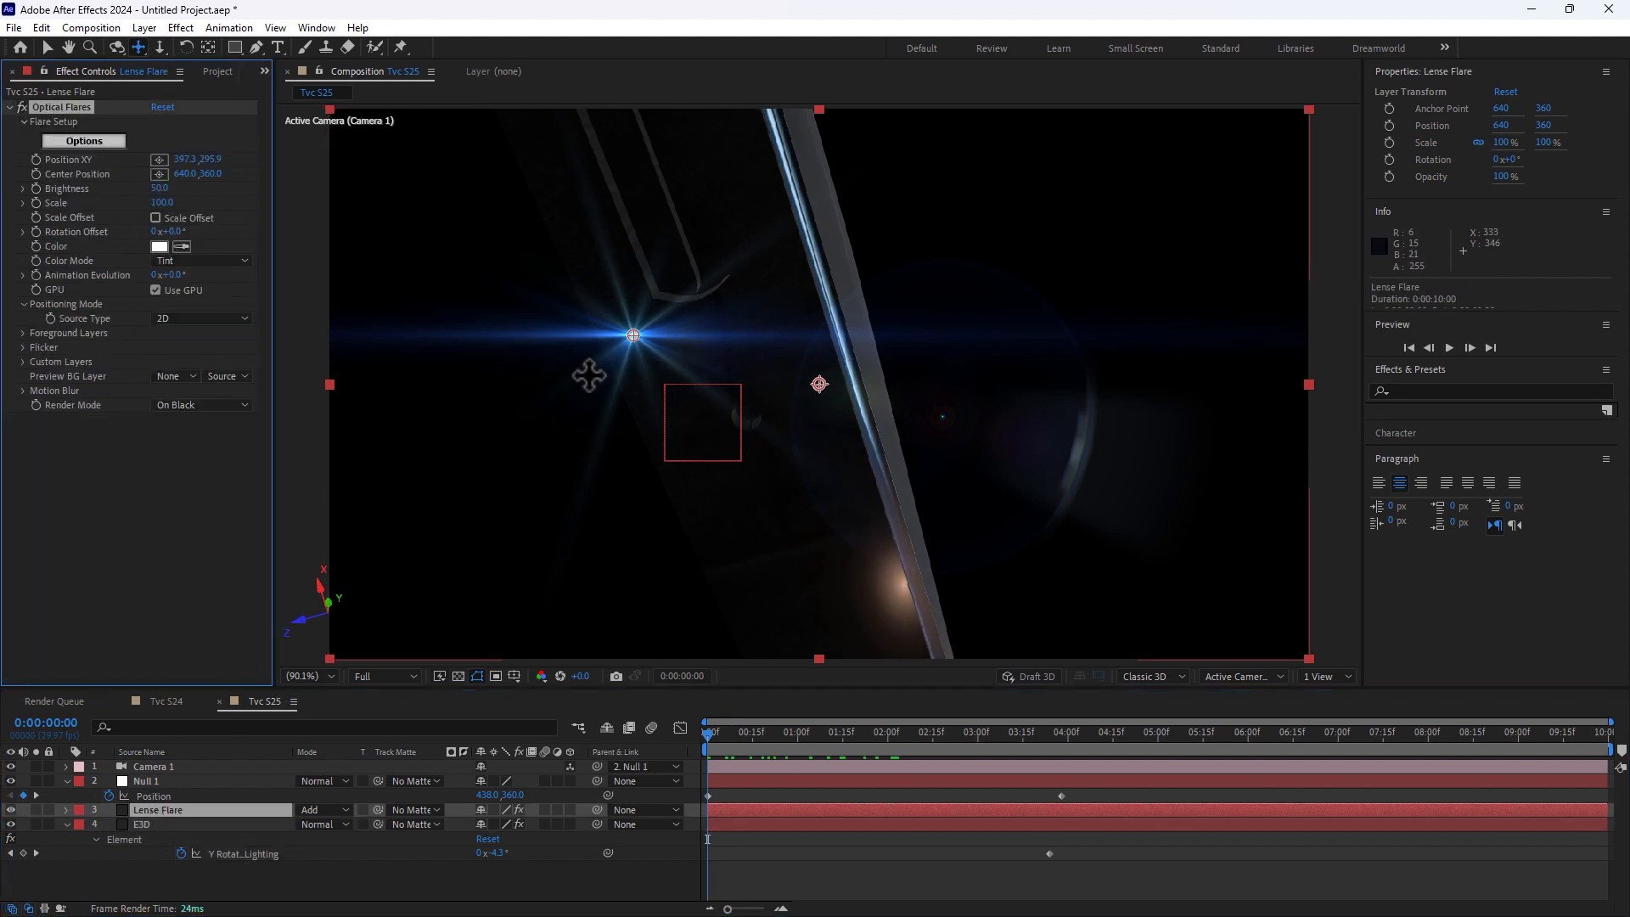
pyautogui.moveTo(632, 334); pyautogui.dragTo(908, 591)
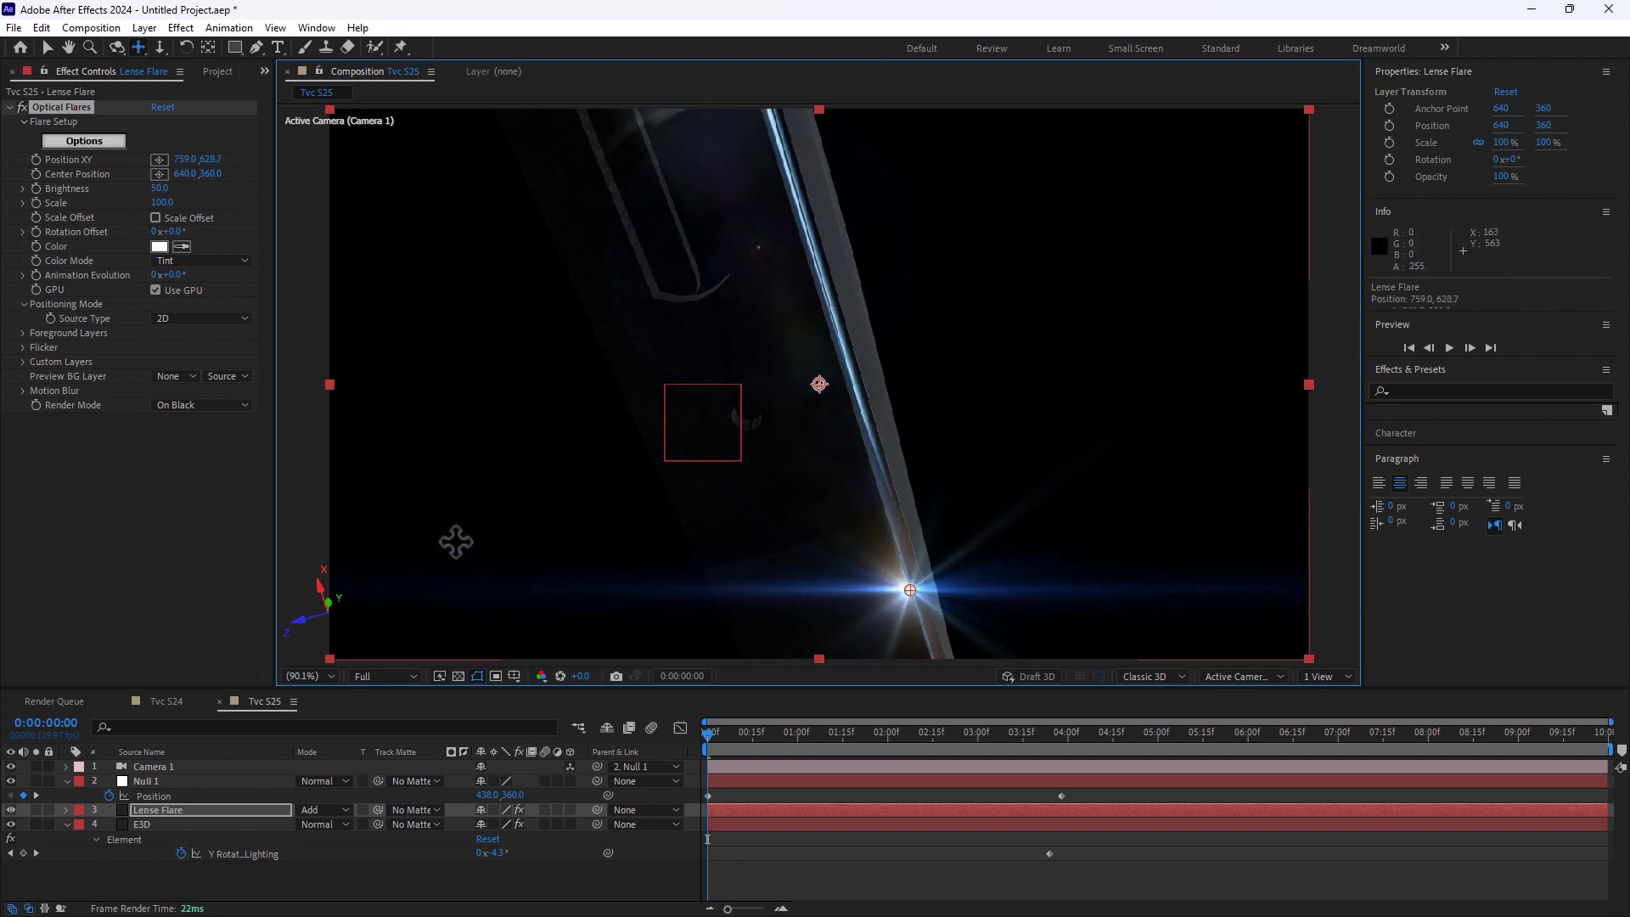
pyautogui.click(35, 165)
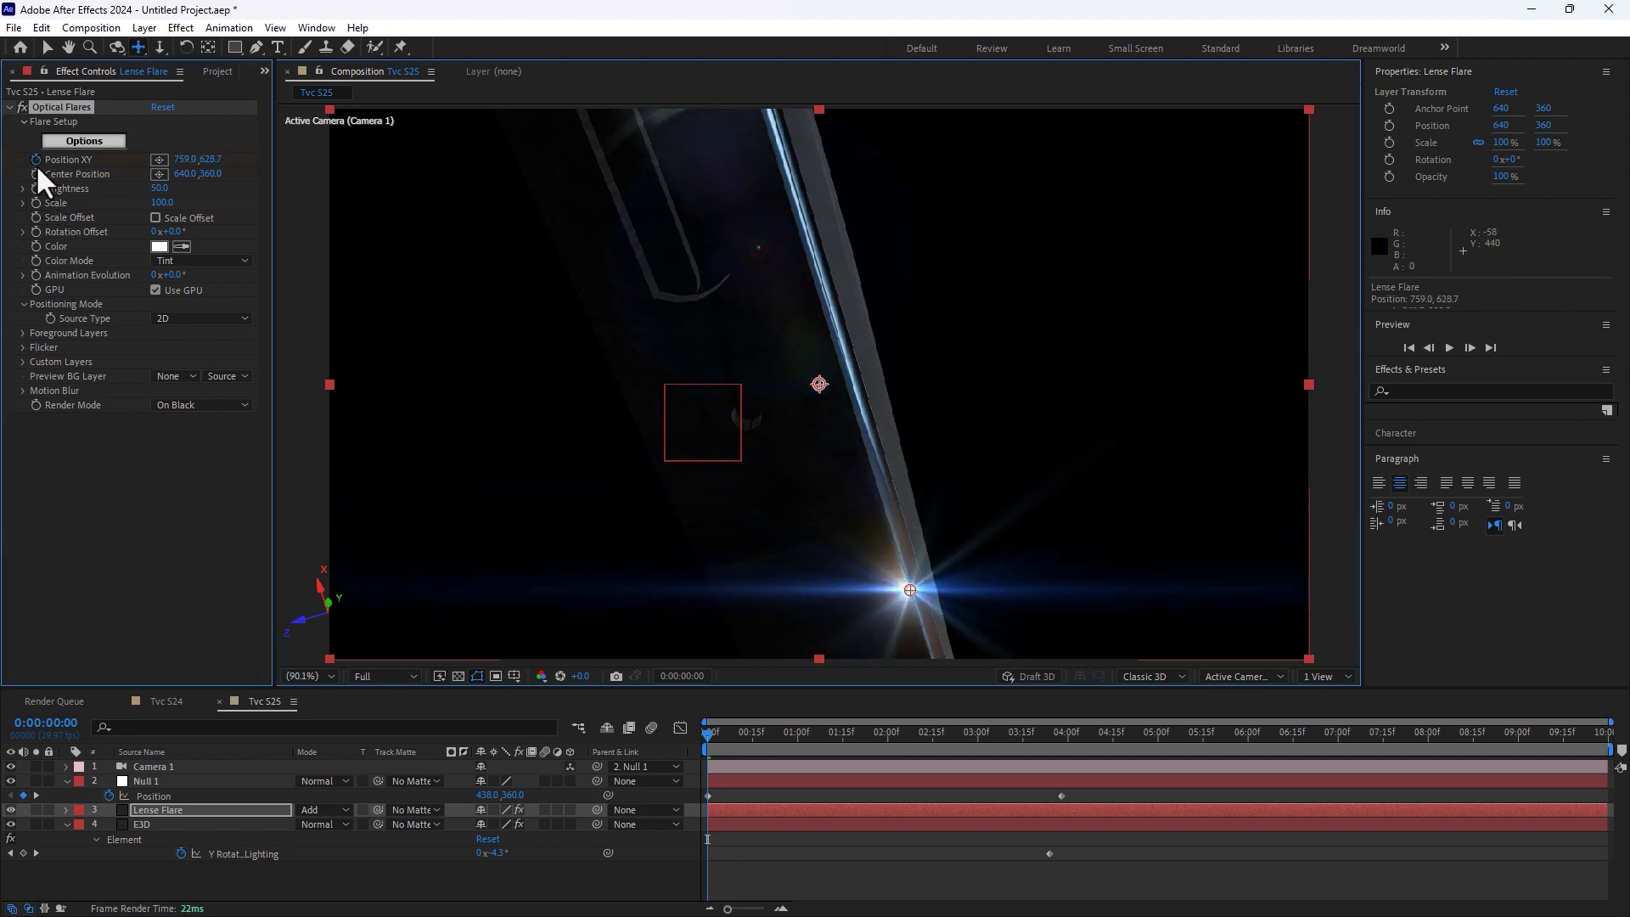
# Step: Set the flare's Position XY to 568.2, -5.9 at 0:00:03:23, scrub through the motion, and deselect the layer
pyautogui.click(1045, 733)
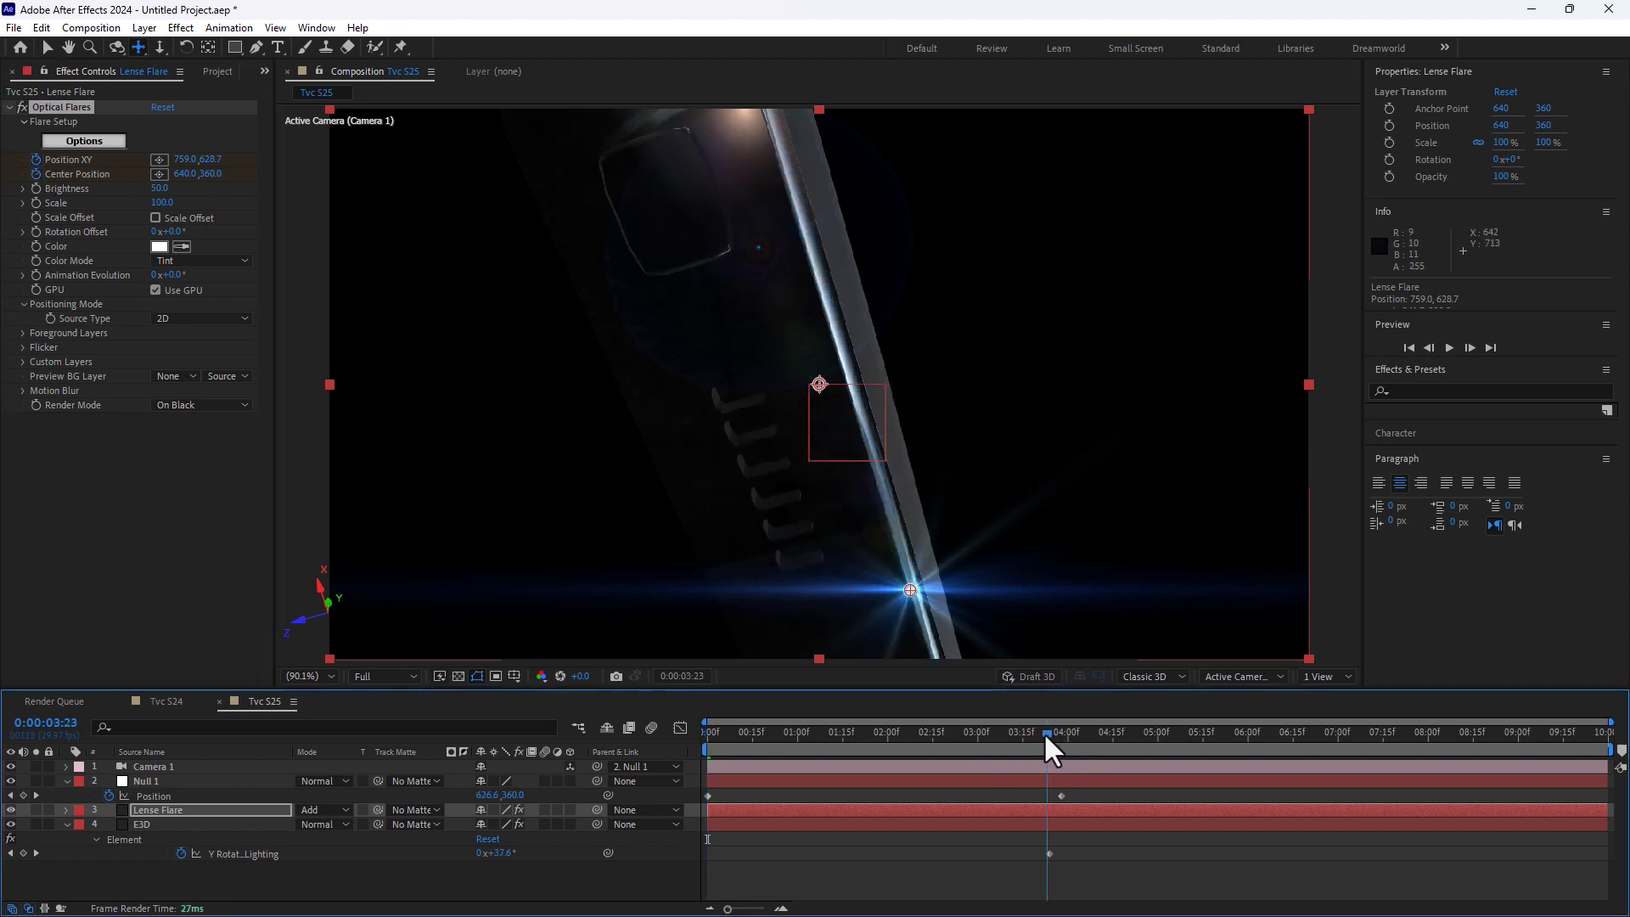
pyautogui.moveTo(905, 552); pyautogui.dragTo(762, 102)
pyautogui.moveTo(736, 746); pyautogui.dragTo(1002, 806)
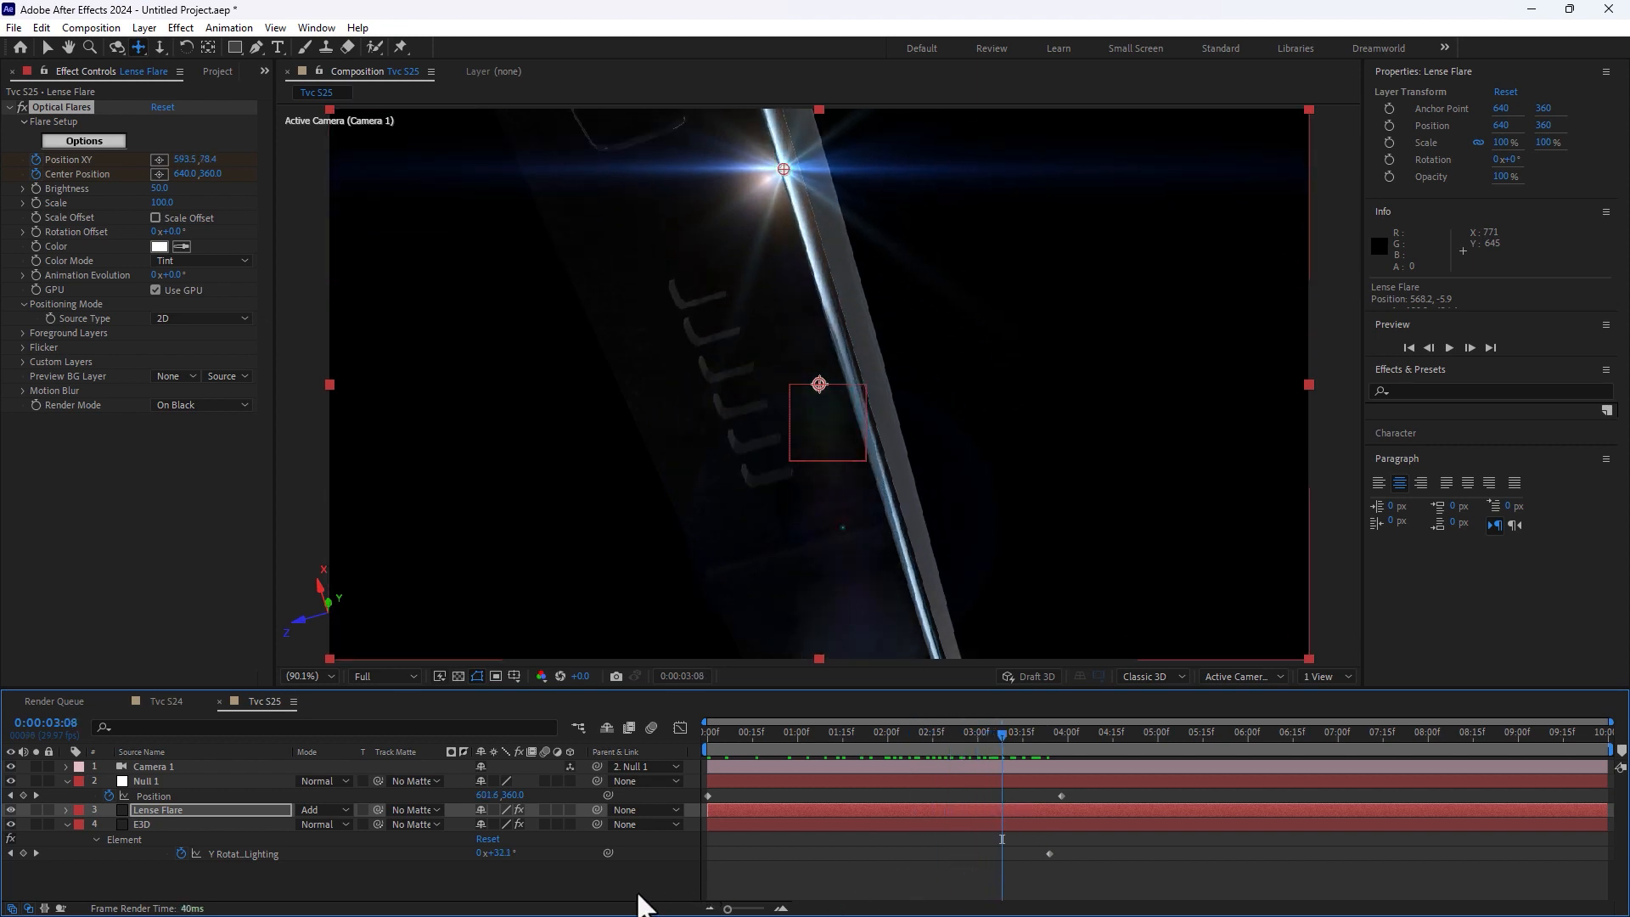
pyautogui.click(596, 879)
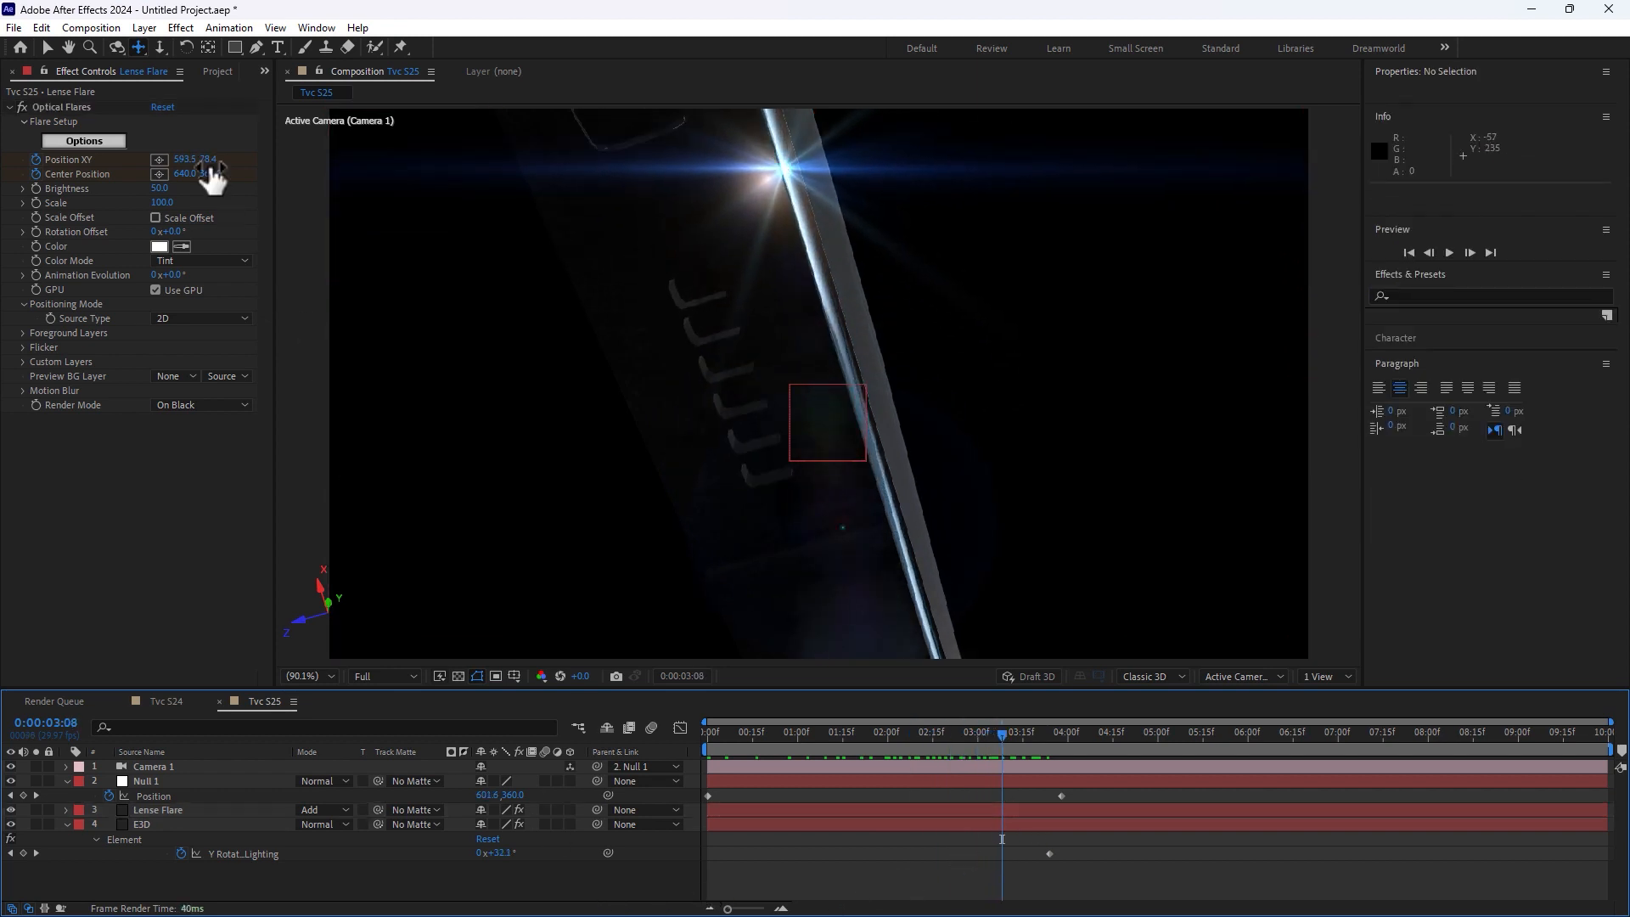
# Step: Open the Tvc S26 composition, parent Camera 1 to Null 1, and make Null 1 a 3D layer
pyautogui.click(218, 72)
pyautogui.doubleClick(53, 273)
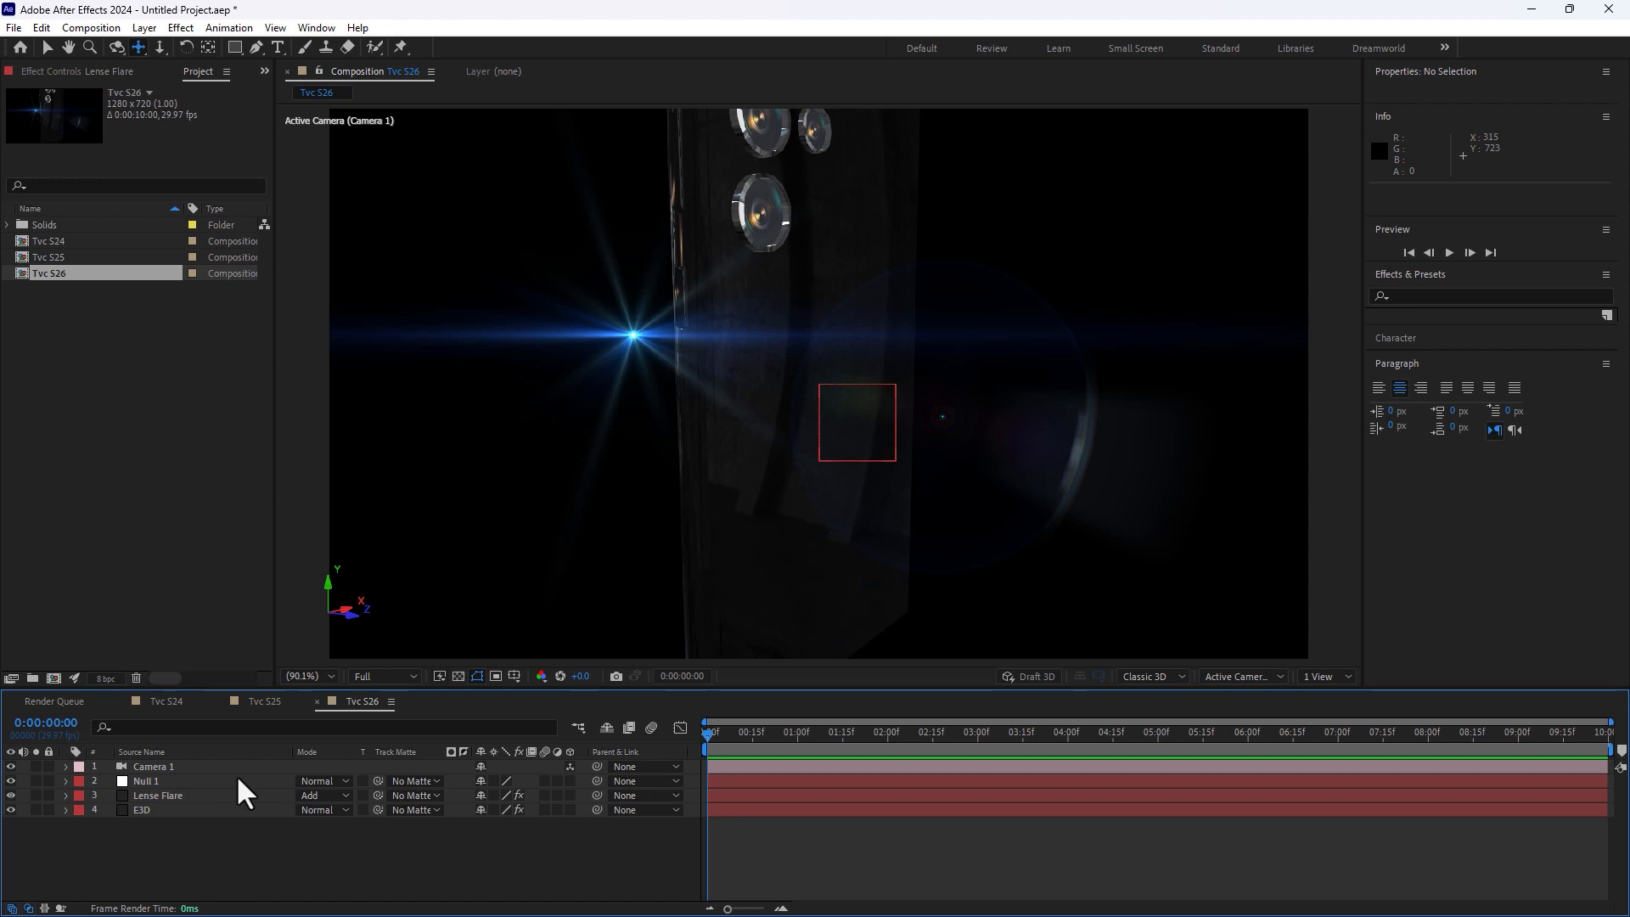
pyautogui.click(164, 776)
pyautogui.moveTo(594, 767); pyautogui.dragTo(166, 777)
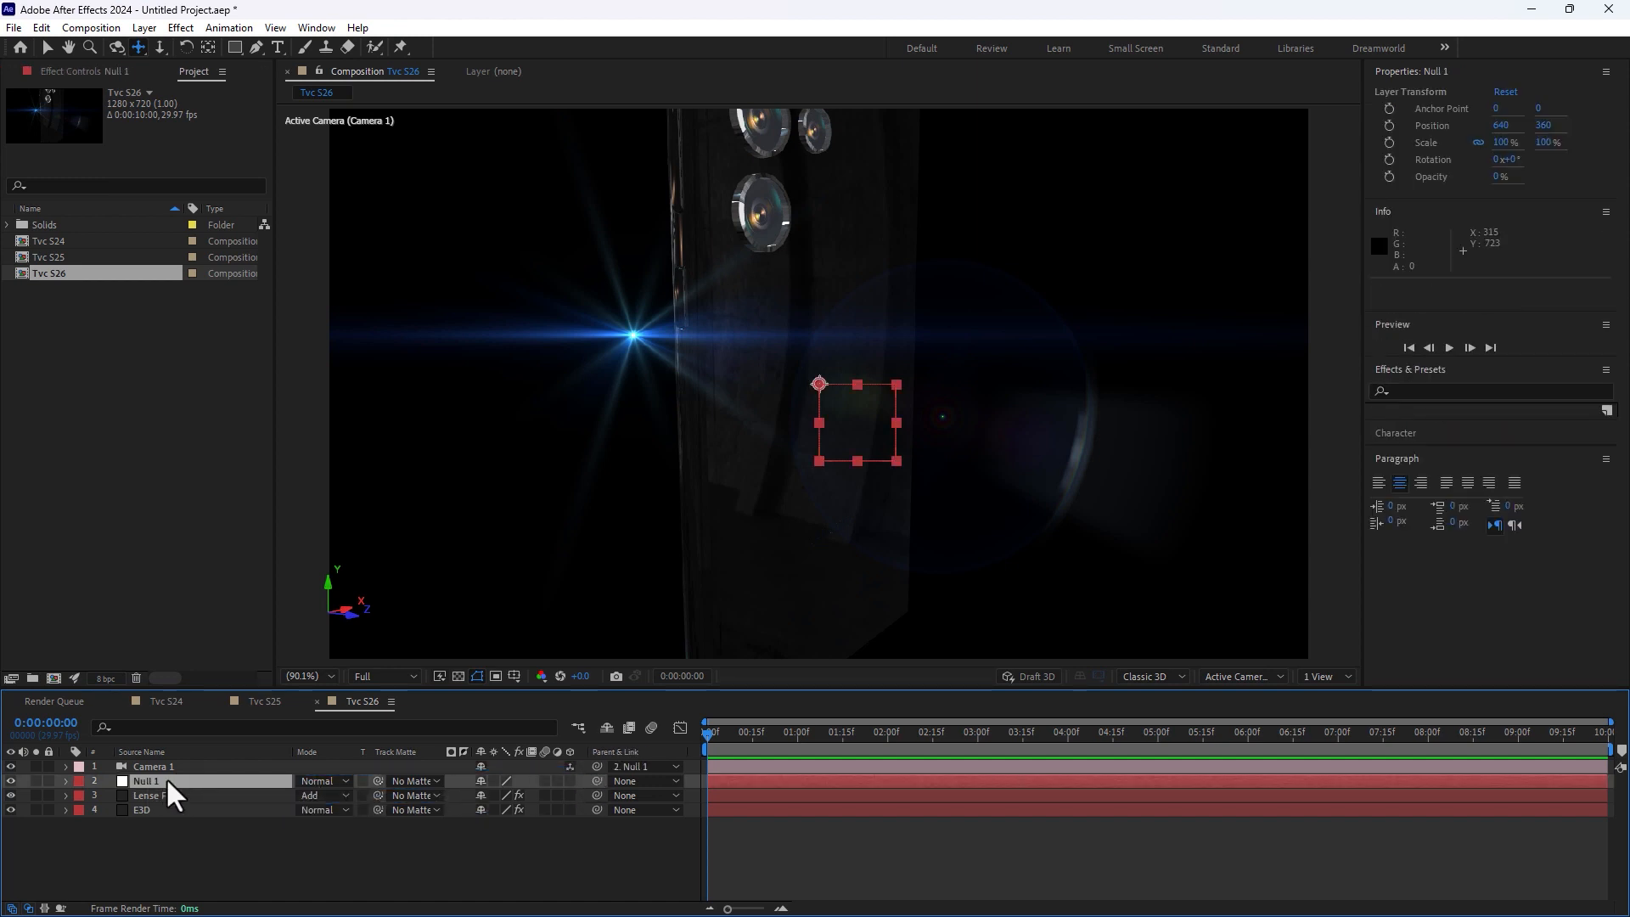
pyautogui.click(569, 780)
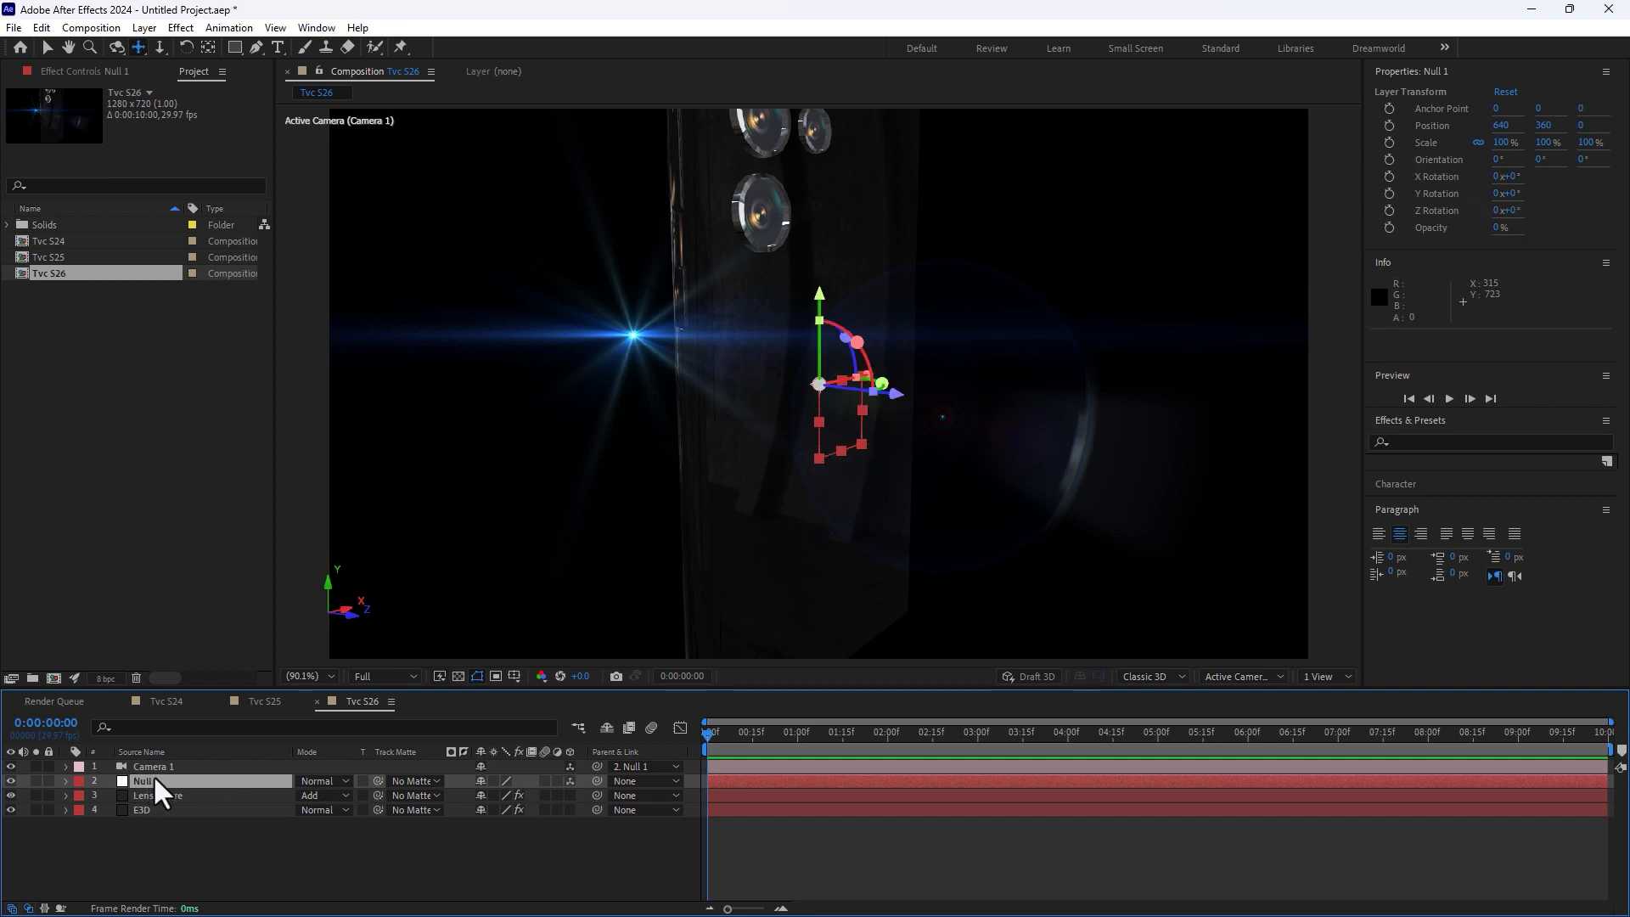
# Step: Set Null 1's Y Rotation to 126° and its Orientation to 355°, 358°, 0° to face the phone's screen, undoing the last adjustment
pyautogui.press('r')
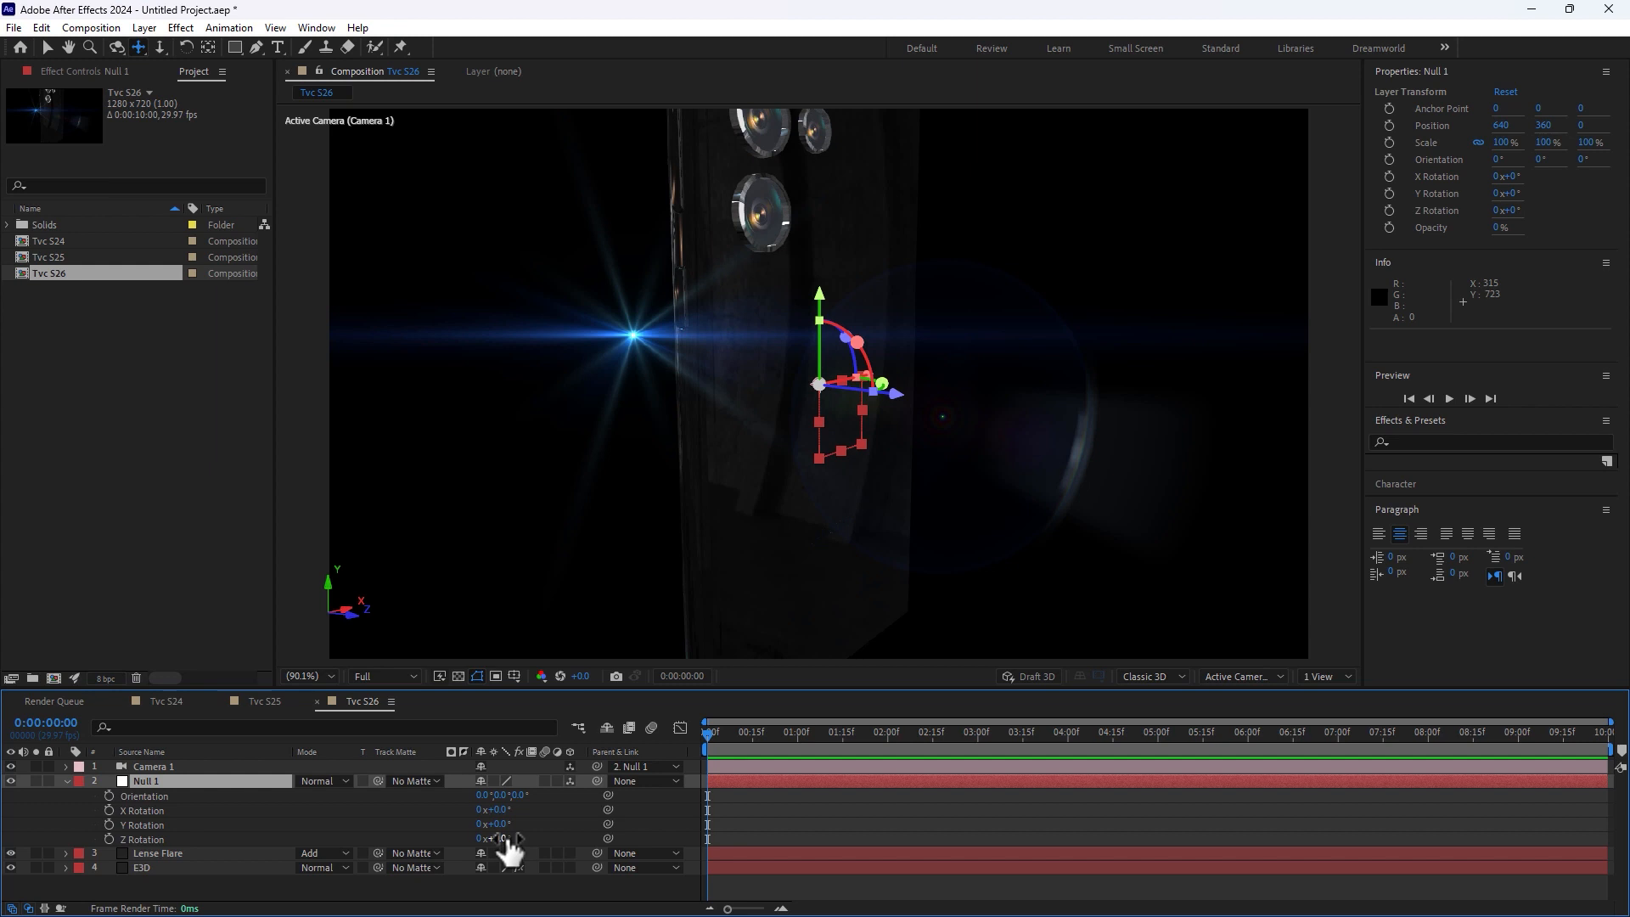
pyautogui.moveTo(502, 826); pyautogui.dragTo(588, 807)
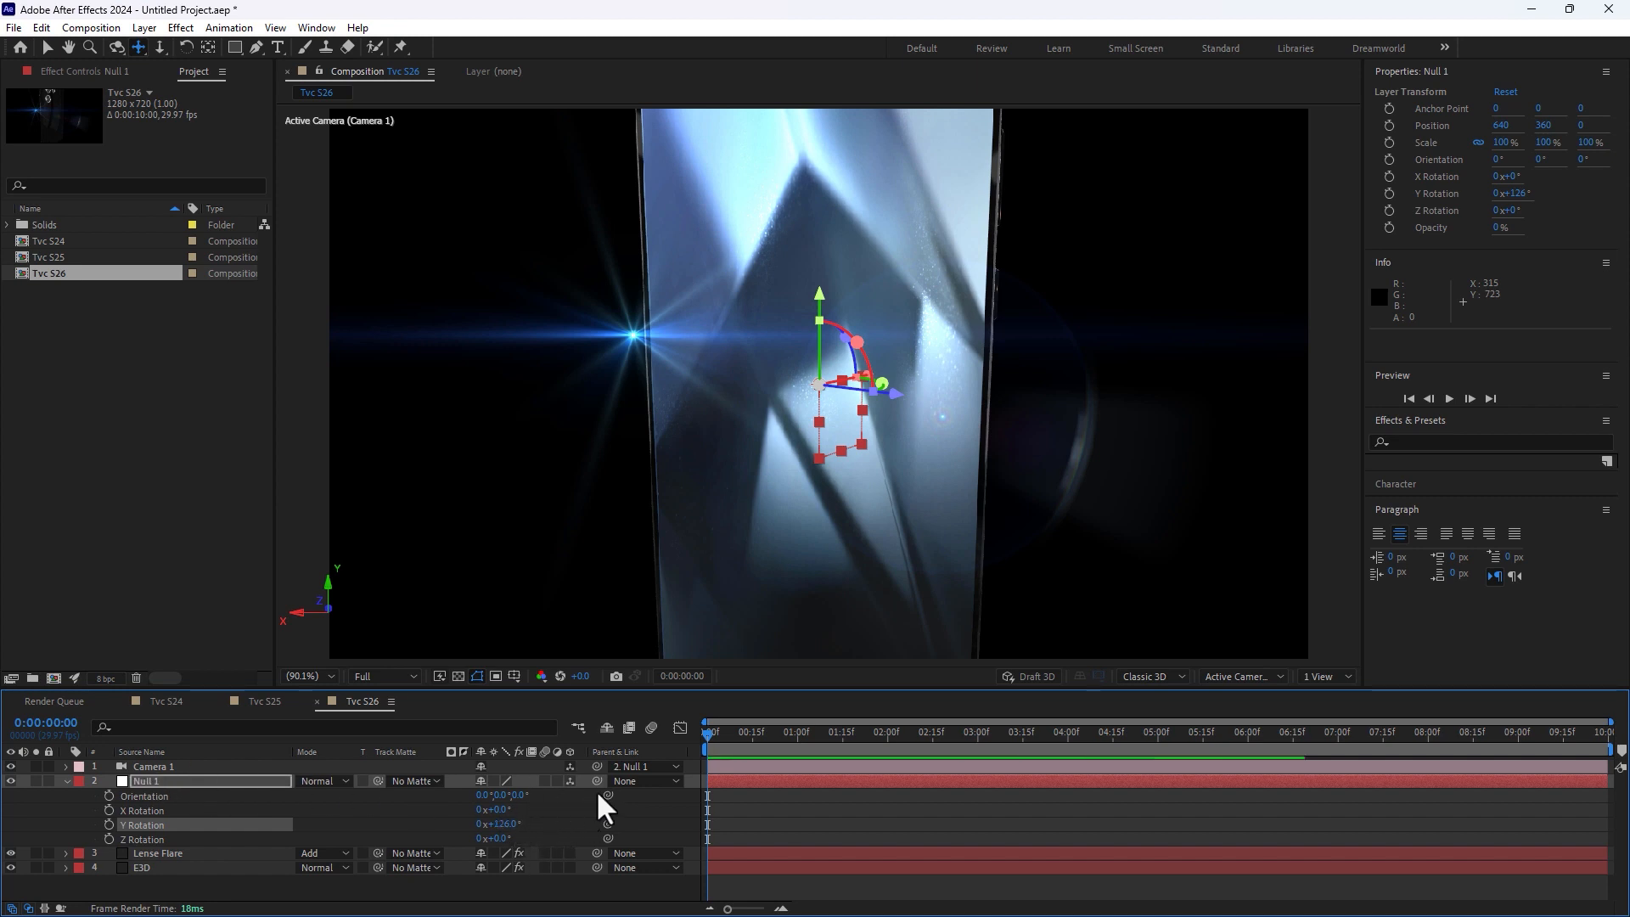
pyautogui.moveTo(521, 807); pyautogui.dragTo(146, 857)
pyautogui.hotkey('ctrl', 'z')
# Step: Set Null 1's Position to 442, 20, -539 and its Y Orientation to 348° to frame the phone's top corner closely
pyautogui.press('p')
pyautogui.moveTo(462, 798); pyautogui.dragTo(336, 810)
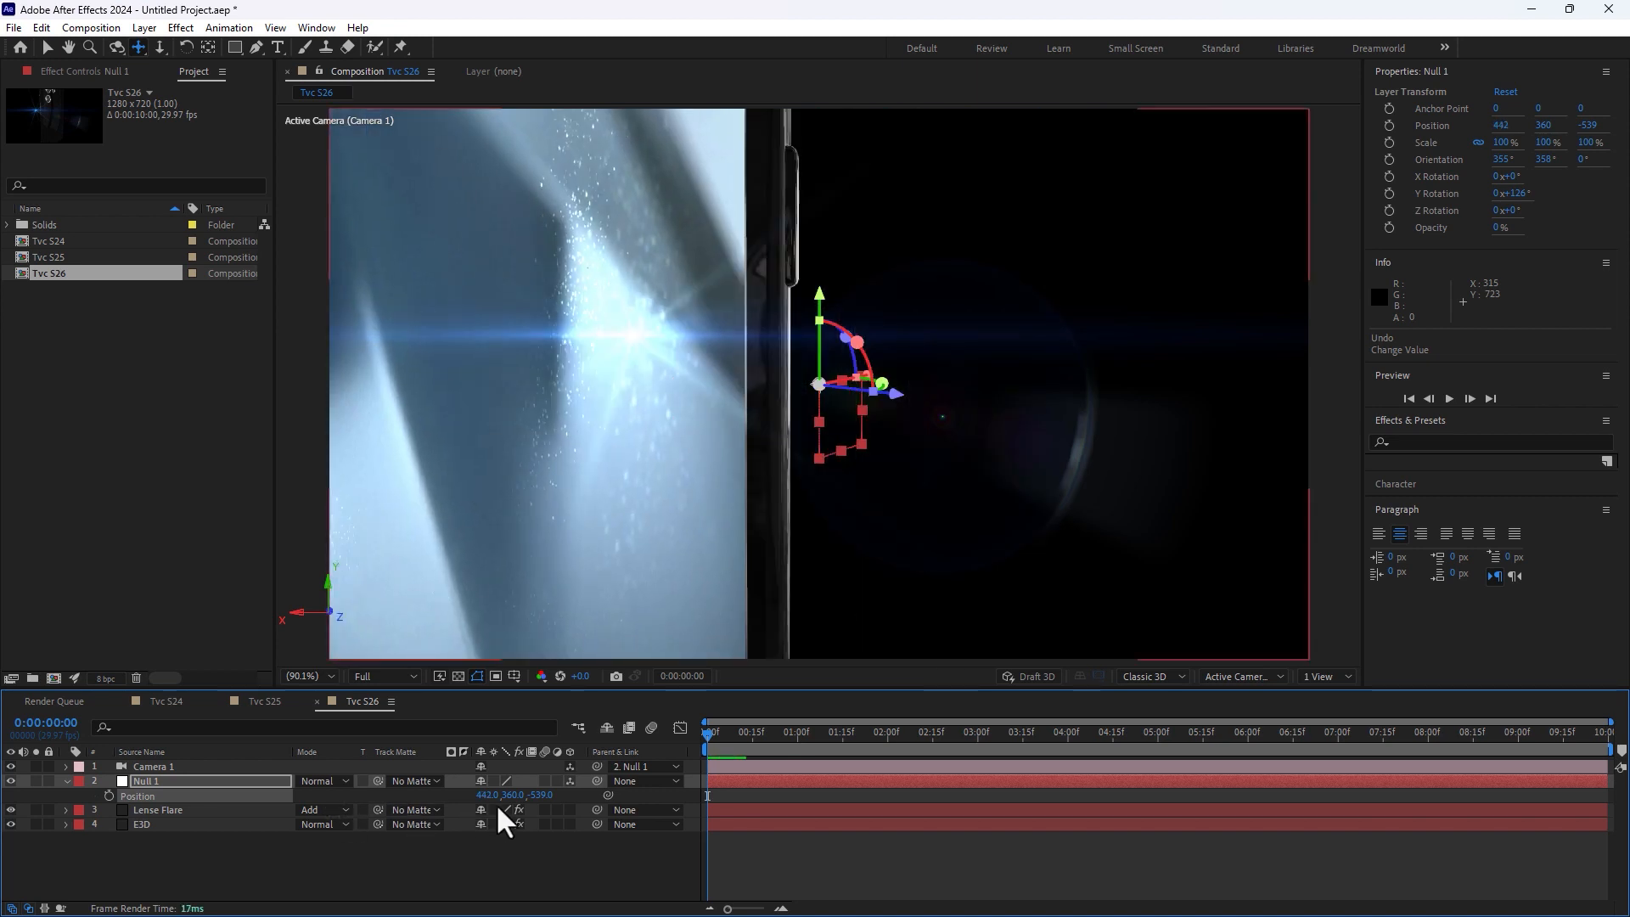
pyautogui.moveTo(510, 815); pyautogui.dragTo(93, 910)
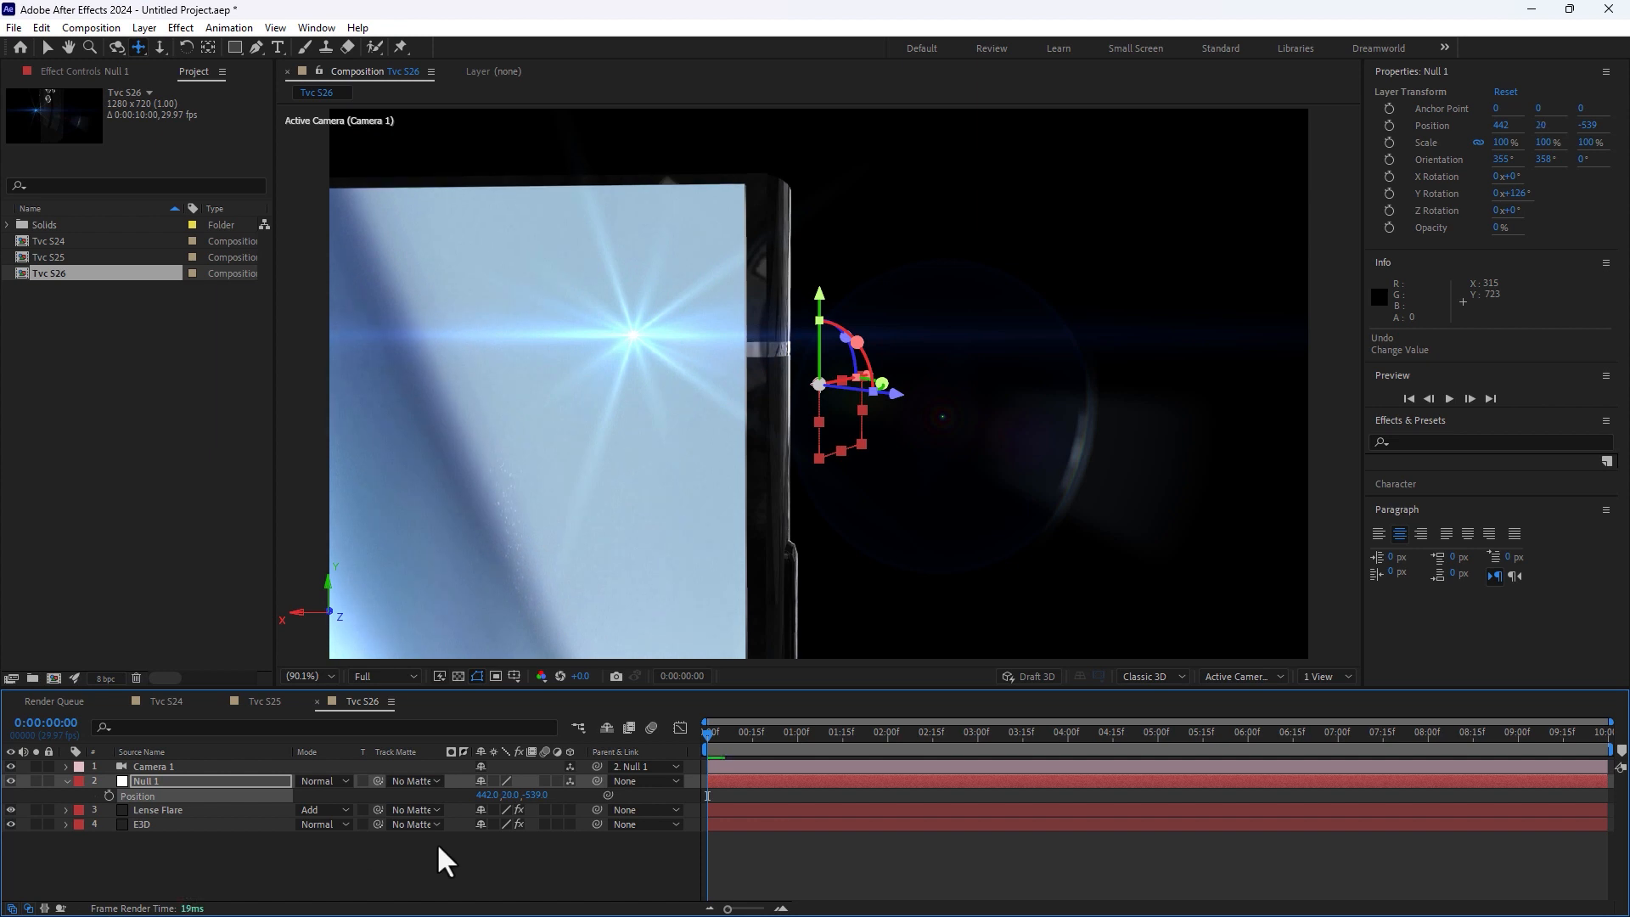
pyautogui.press('r')
pyautogui.moveTo(521, 802); pyautogui.dragTo(513, 794)
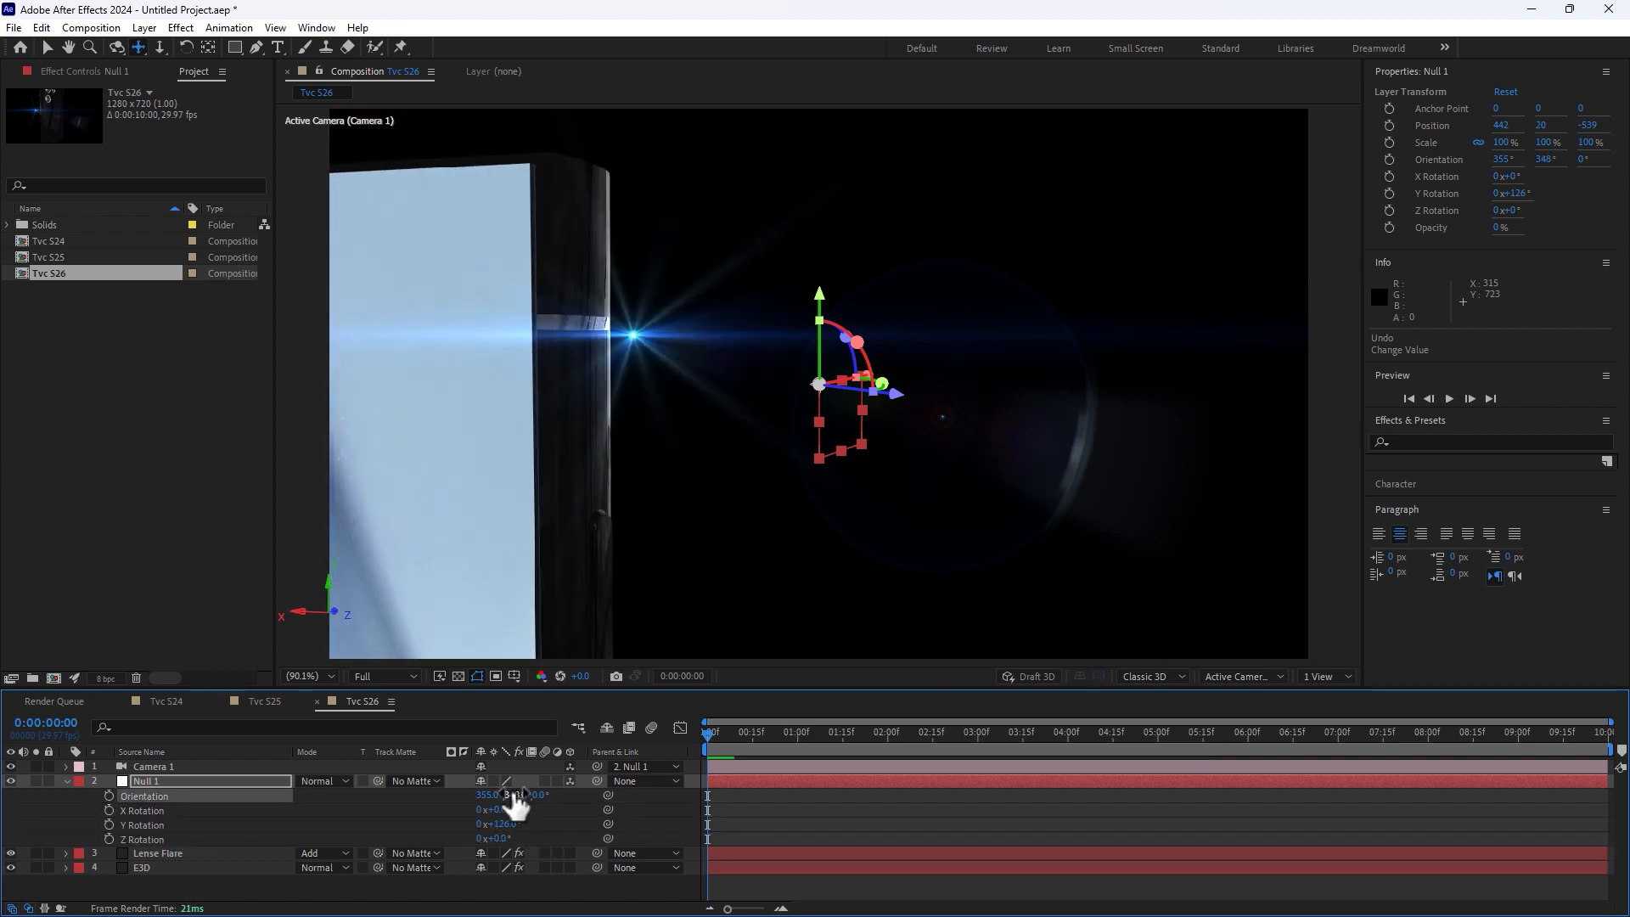
# Step: Set Null 1's Position to 551, 39, -640 and keyframe its Position, Orientation and all three rotations at the start
pyautogui.press('p')
pyautogui.moveTo(527, 798)
pyautogui.mouseDown()
pyautogui.moveTo(462, 811)
pyautogui.moveTo(581, 782)
pyautogui.moveTo(526, 791)
pyautogui.moveTo(548, 780)
pyautogui.mouseUp()
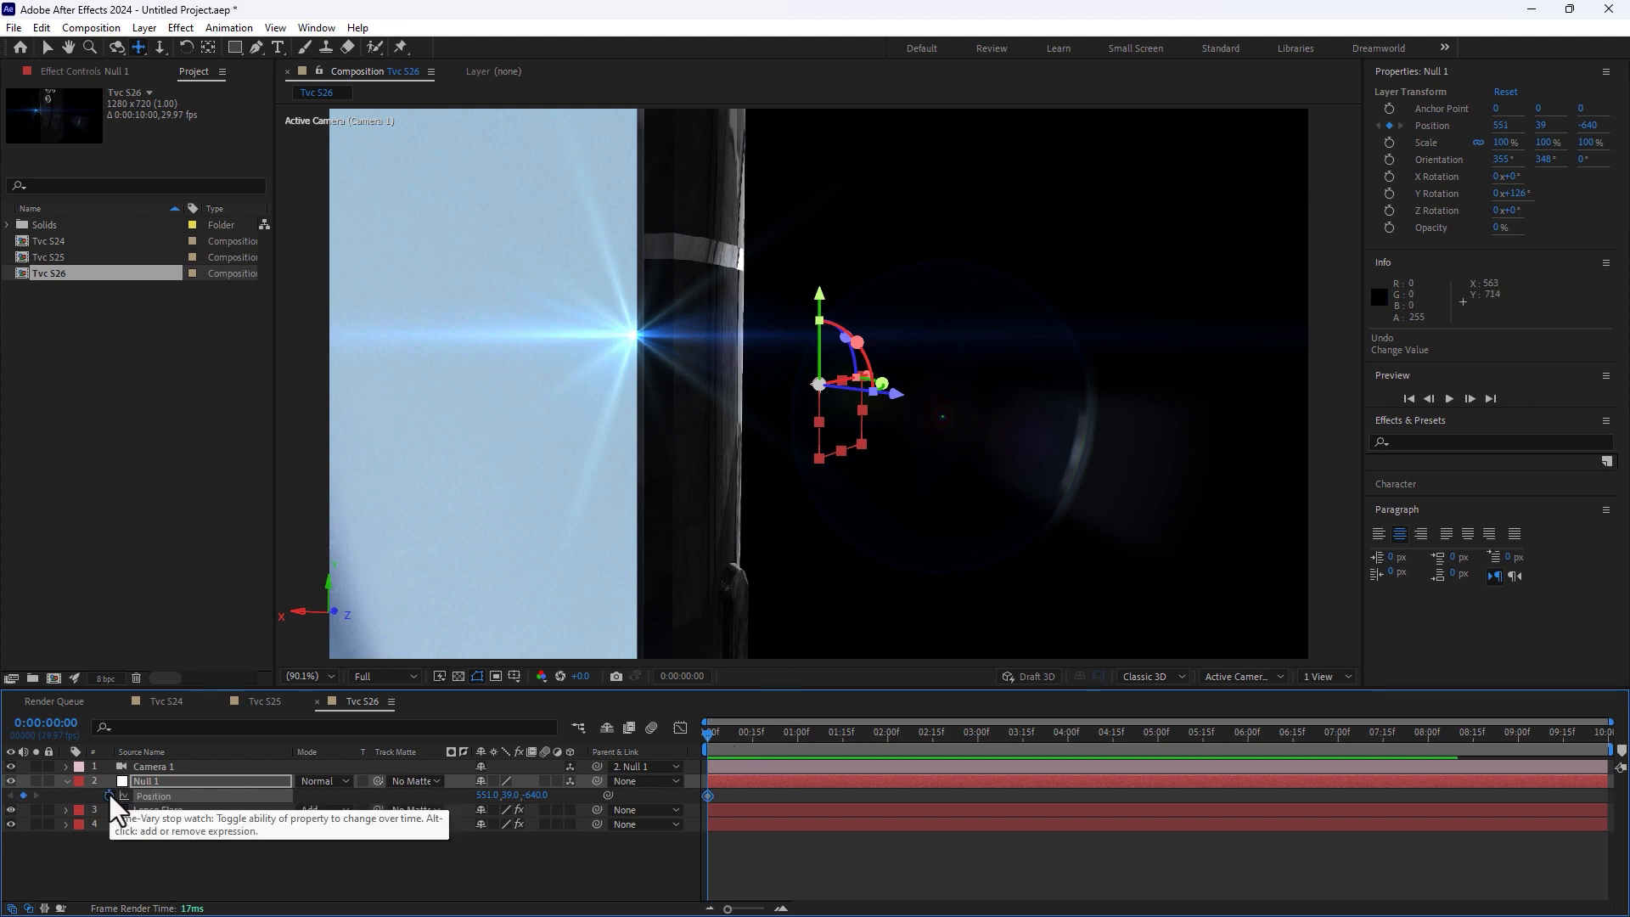
pyautogui.press('r')
pyautogui.moveTo(109, 795); pyautogui.dragTo(110, 838)
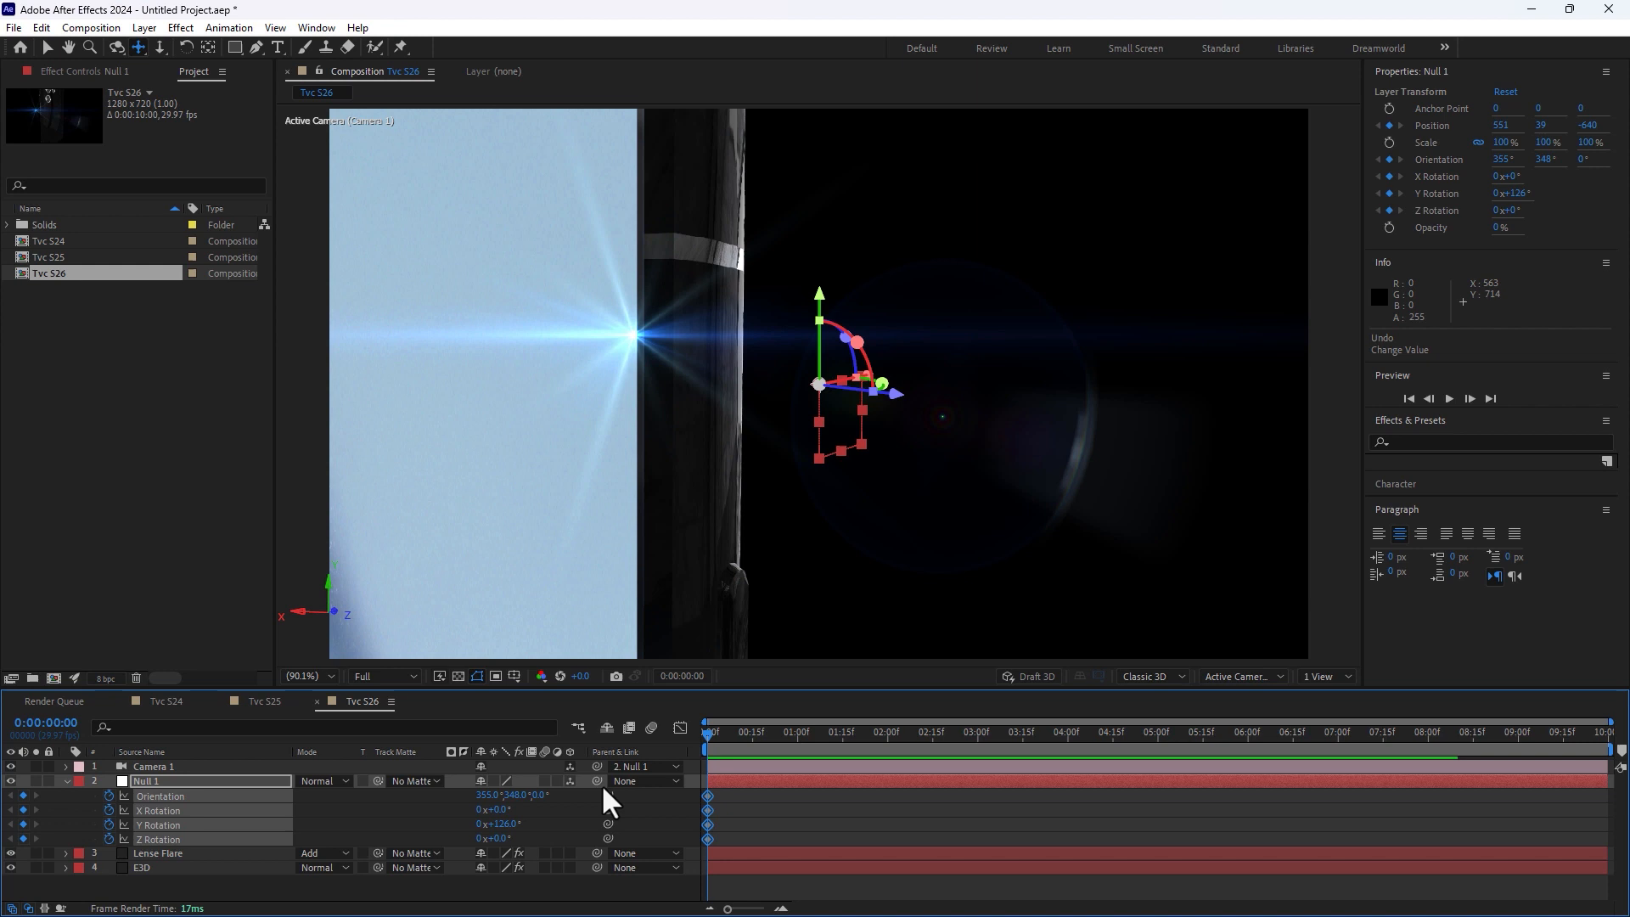
# Step: Set Null 1's Y Position to 288 at 3 seconds to travel down the phone's side edge
pyautogui.click(977, 735)
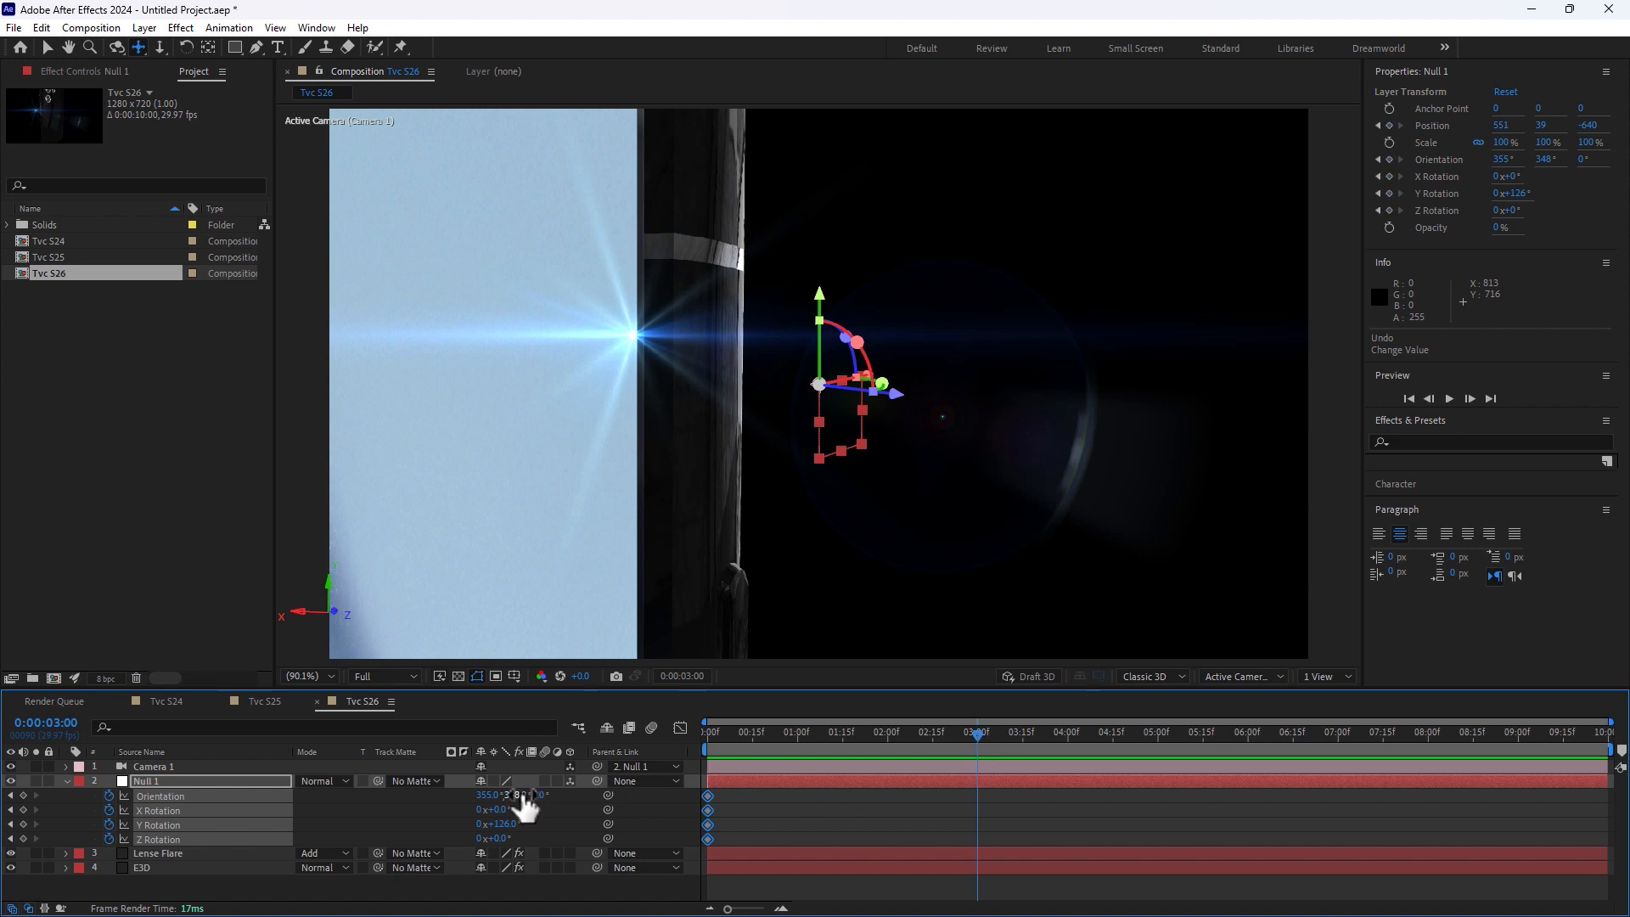
pyautogui.press('p')
pyautogui.moveTo(506, 795); pyautogui.dragTo(840, 677)
pyautogui.press('r')
pyautogui.moveTo(509, 798); pyautogui.dragTo(541, 794)
pyautogui.hotkey('ctrl', 'z')
pyautogui.hotkey('ctrl', 'z')
# Step: Add keyframes at 0:00:02:25 for Null 1's Orientation, all three rotations and Position, keeping their current values
pyautogui.moveTo(833, 739); pyautogui.dragTo(963, 739)
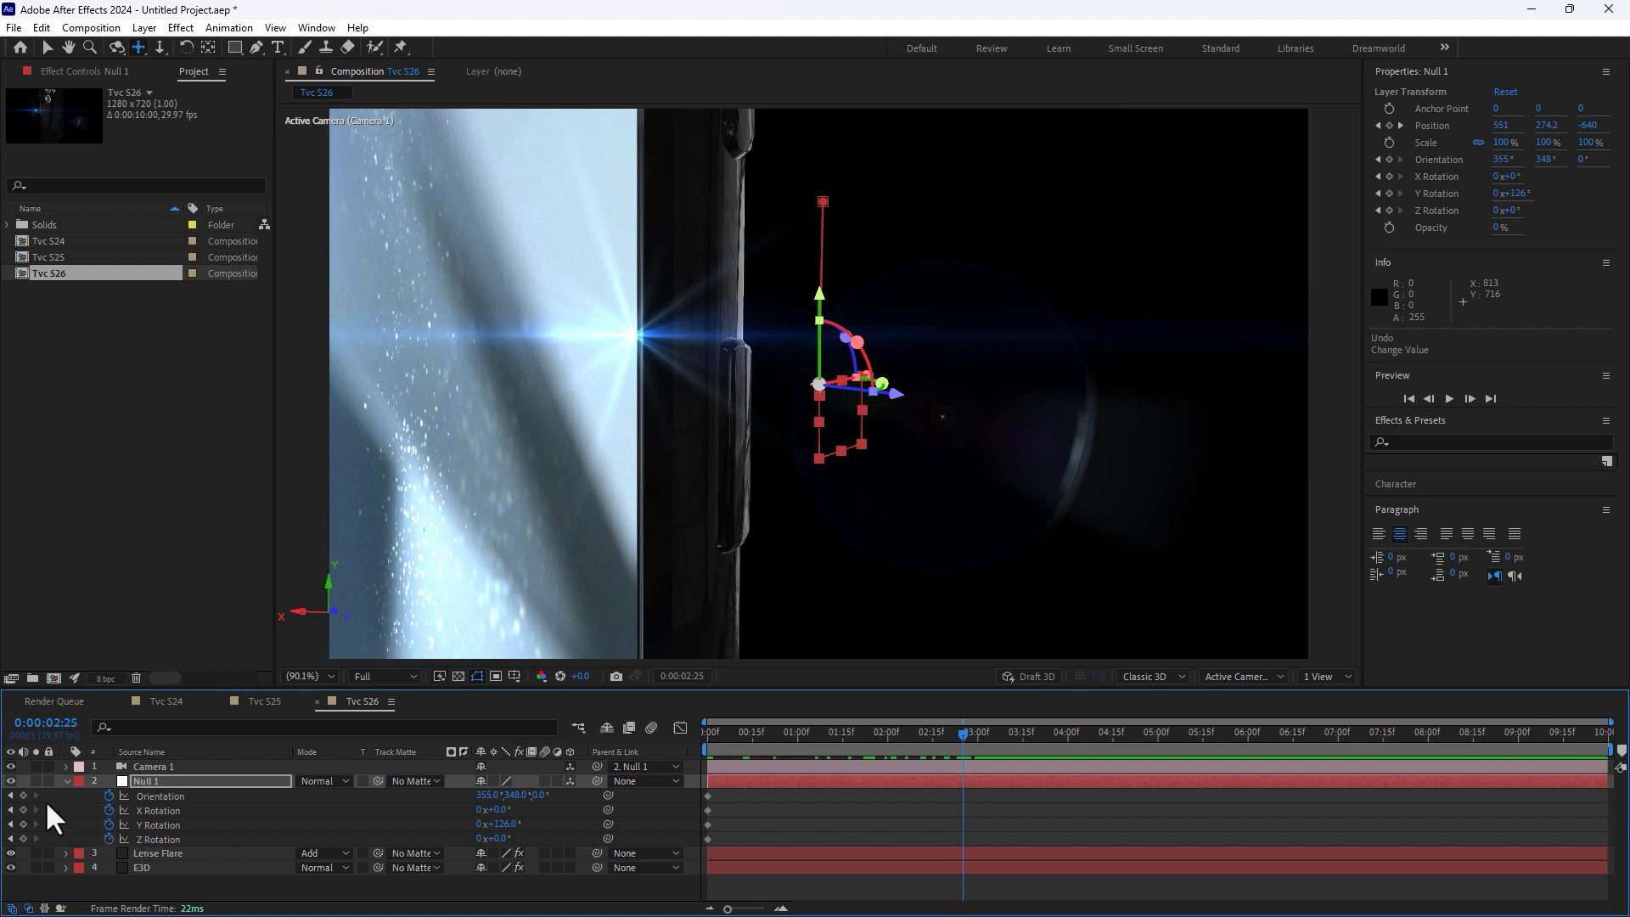
pyautogui.moveTo(23, 799); pyautogui.dragTo(23, 838)
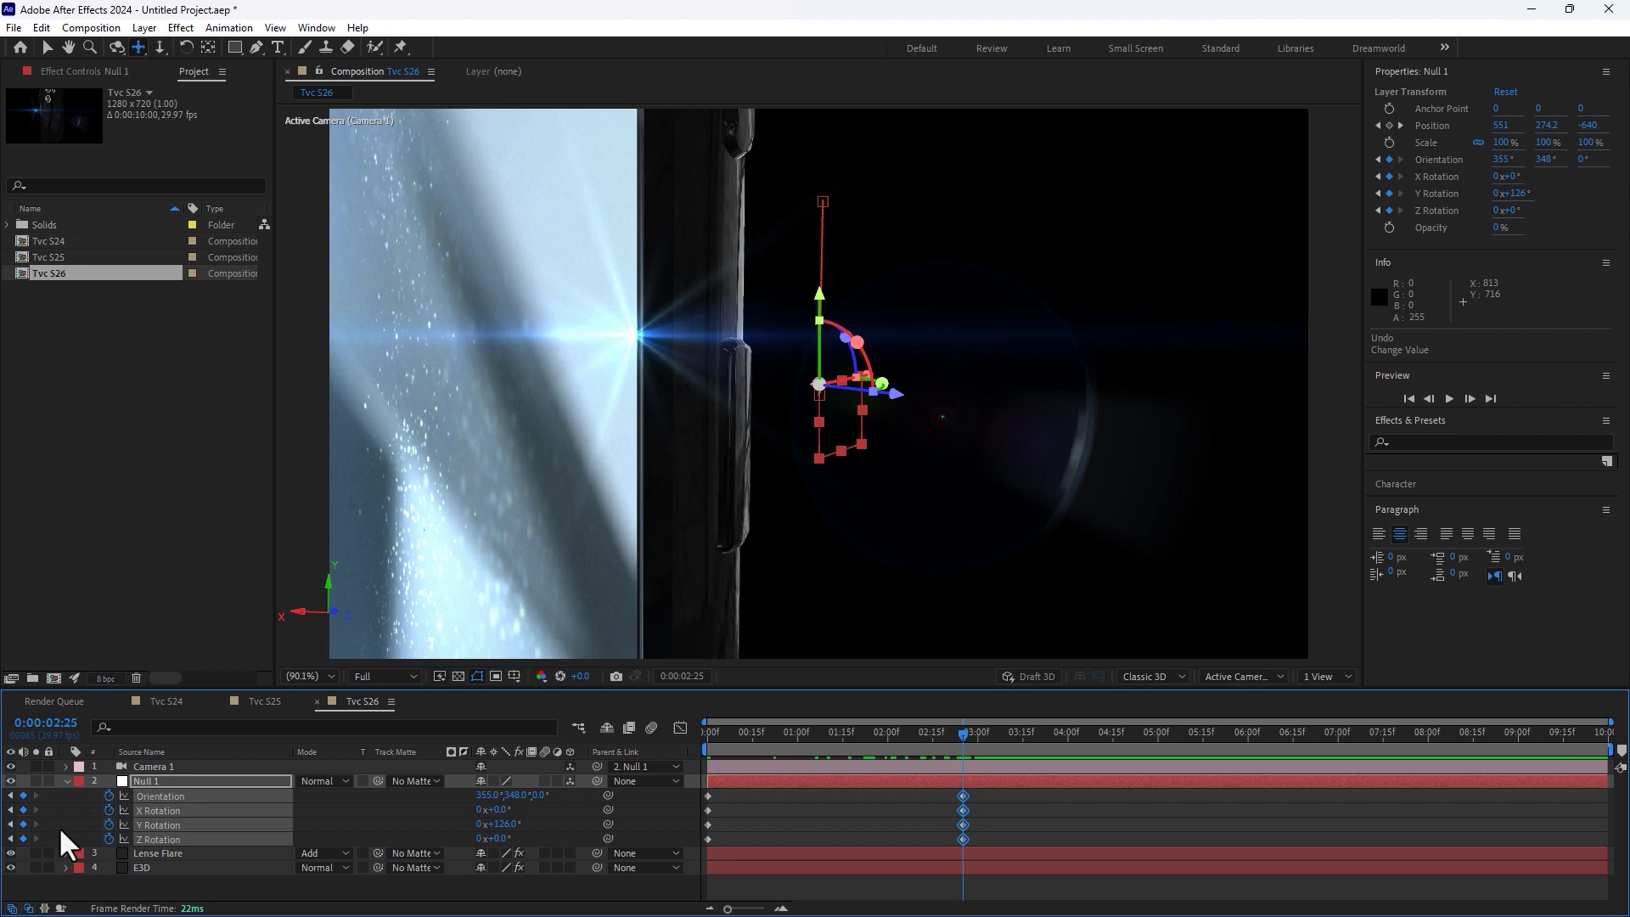
pyautogui.press('p')
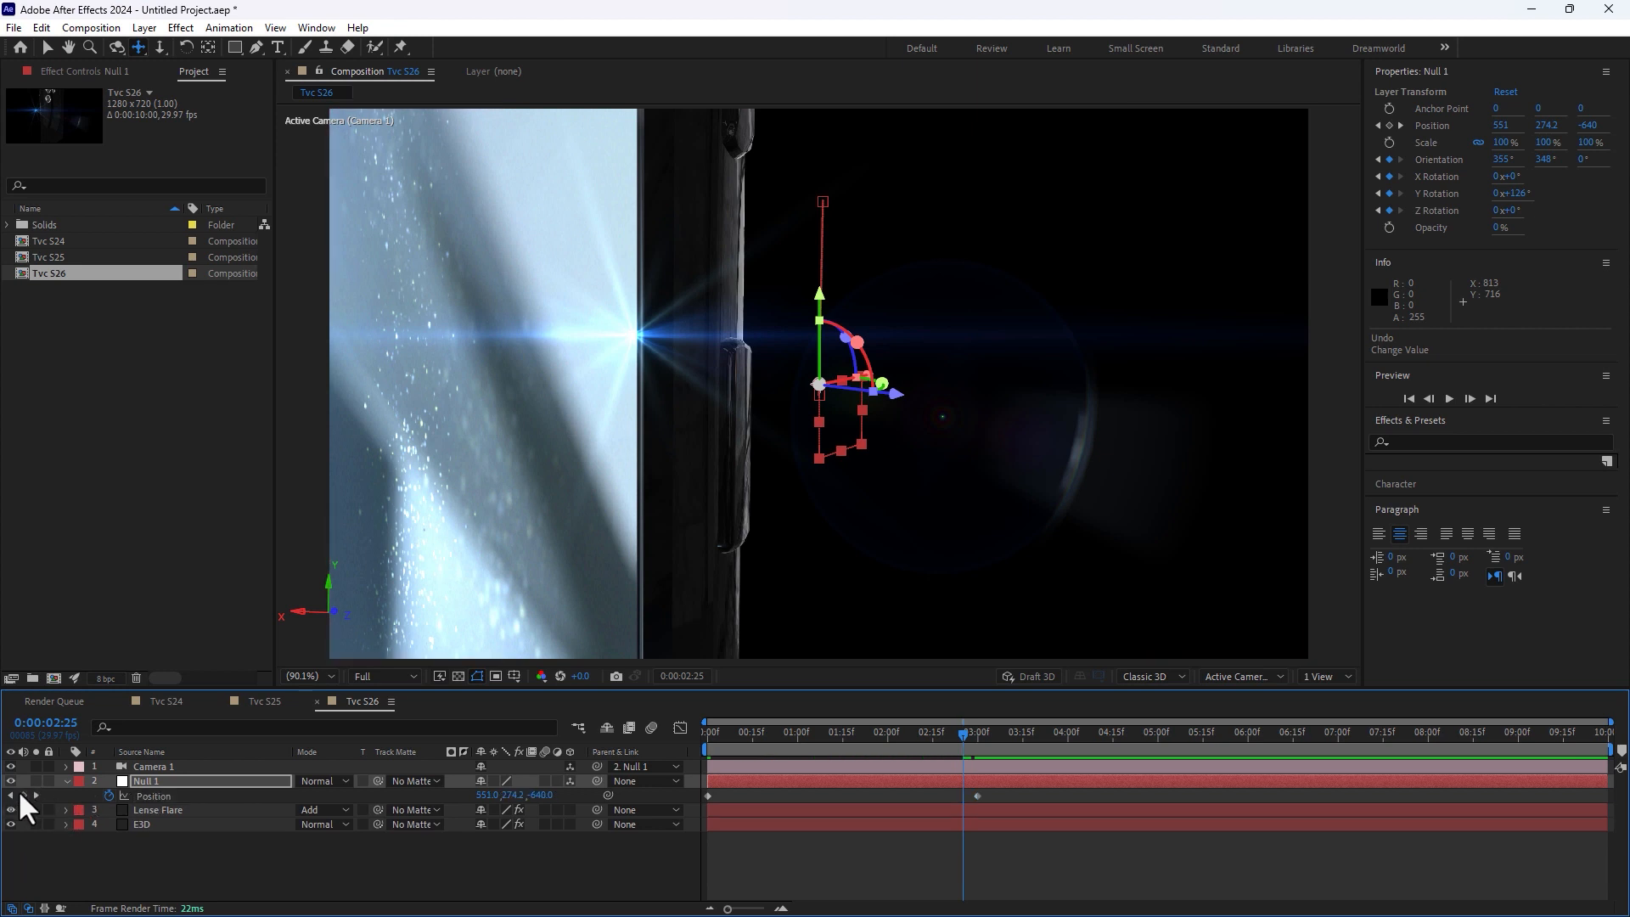
pyautogui.click(23, 795)
# Step: Set Null 1's Z Position to 560 at 4 seconds to pull the camera back to the whole phone
pyautogui.click(1113, 740)
pyautogui.moveTo(1113, 739); pyautogui.dragTo(1074, 740)
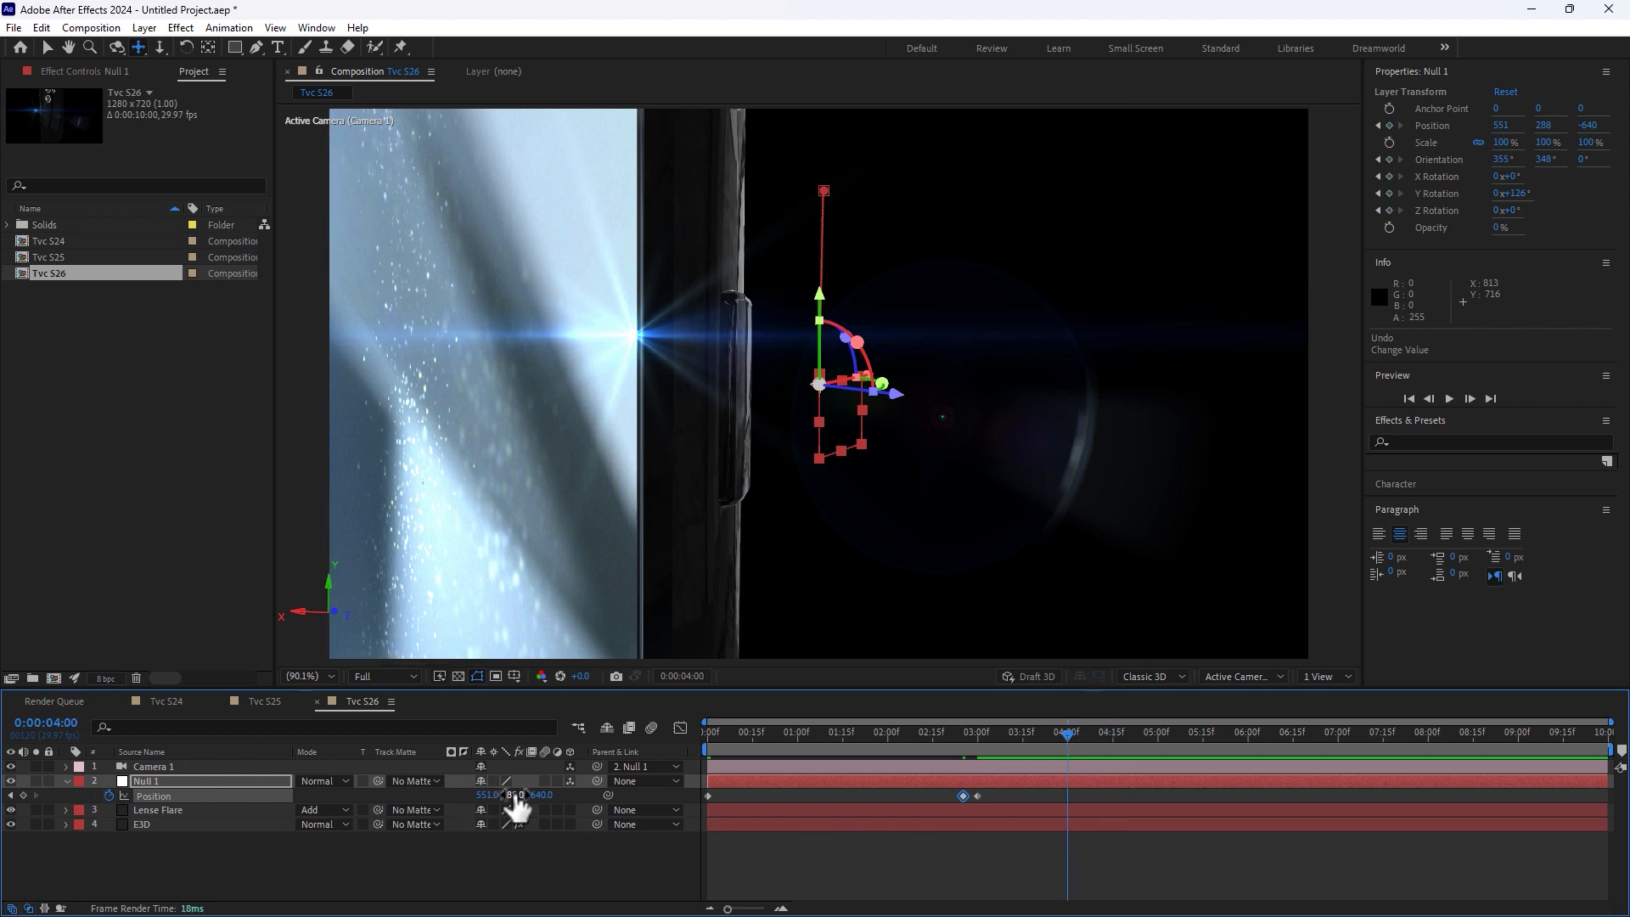
pyautogui.moveTo(540, 795); pyautogui.dragTo(1328, 753)
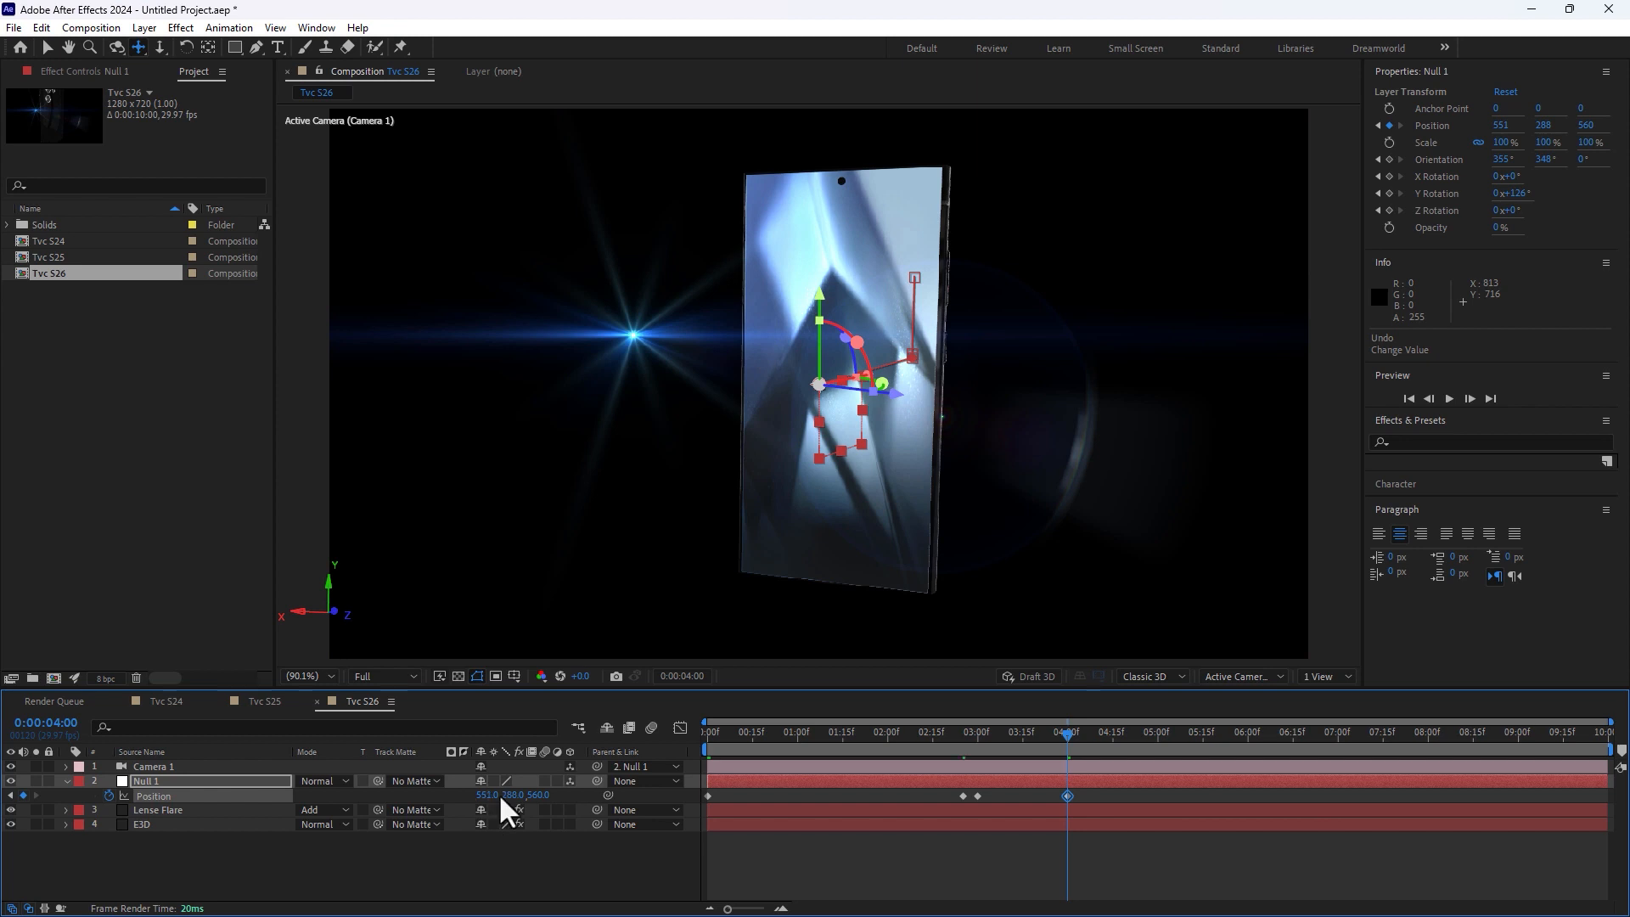
# Step: Set Null 1's Y Rotation to 135° at 4 seconds
pyautogui.press('r')
pyautogui.moveTo(510, 824)
pyautogui.mouseDown()
pyautogui.moveTo(531, 819)
pyautogui.moveTo(509, 820)
pyautogui.mouseUp()
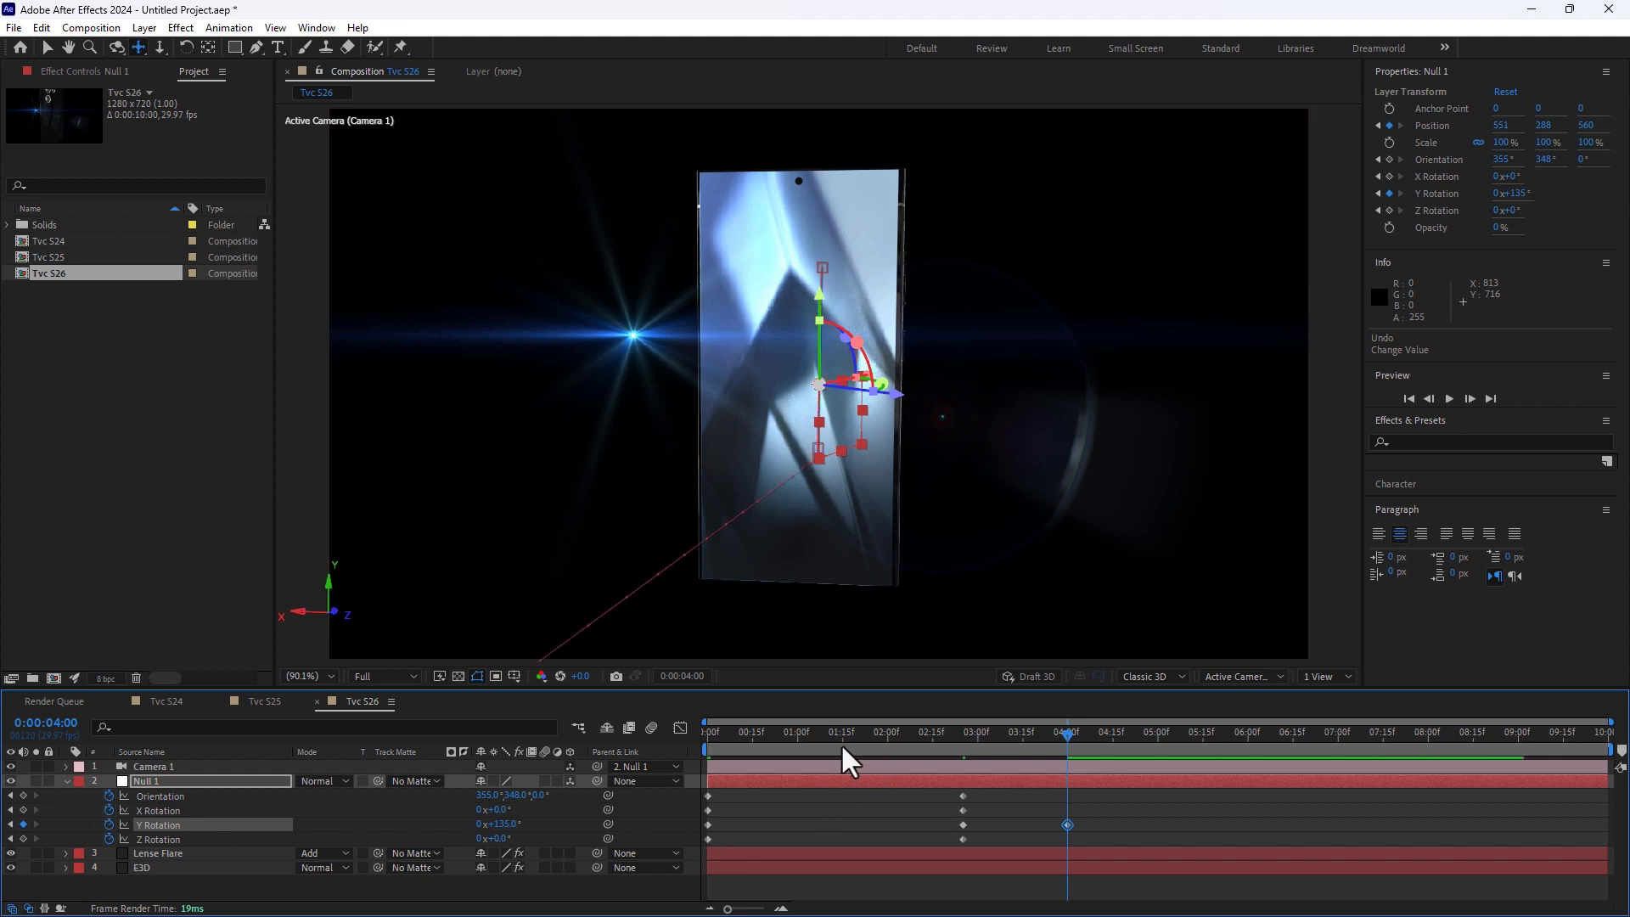
pyautogui.press('Home')
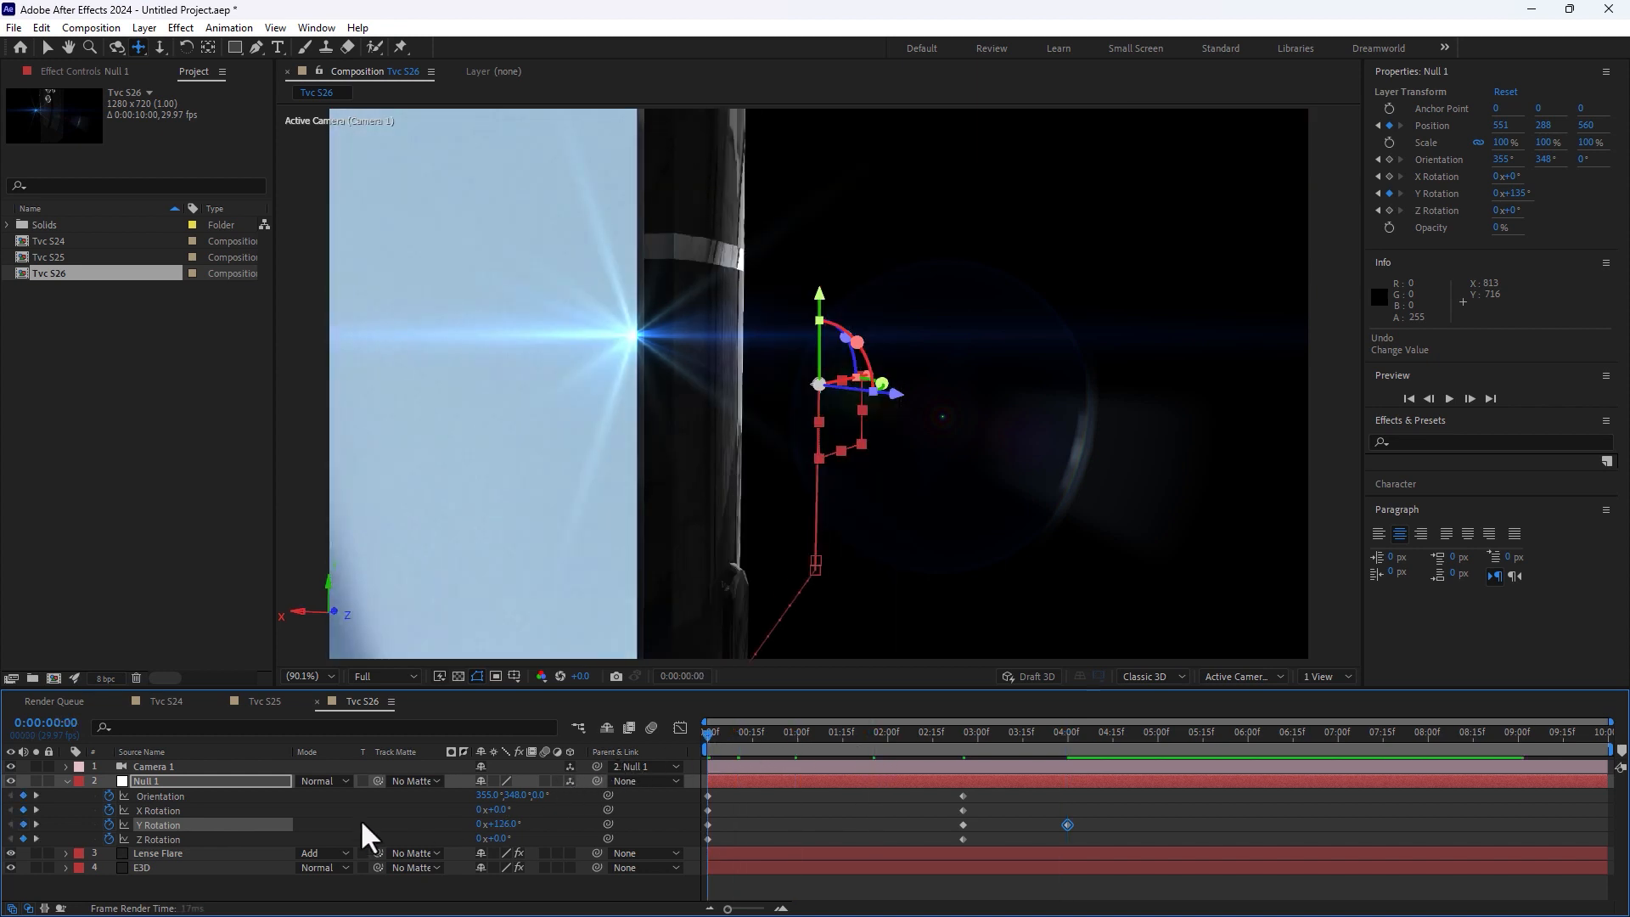
# Step: Keyframe the E3D layer's Group 1 Y Rotation at 0:00:02:25 and set it to one full turn at 4 seconds
pyautogui.click(161, 867)
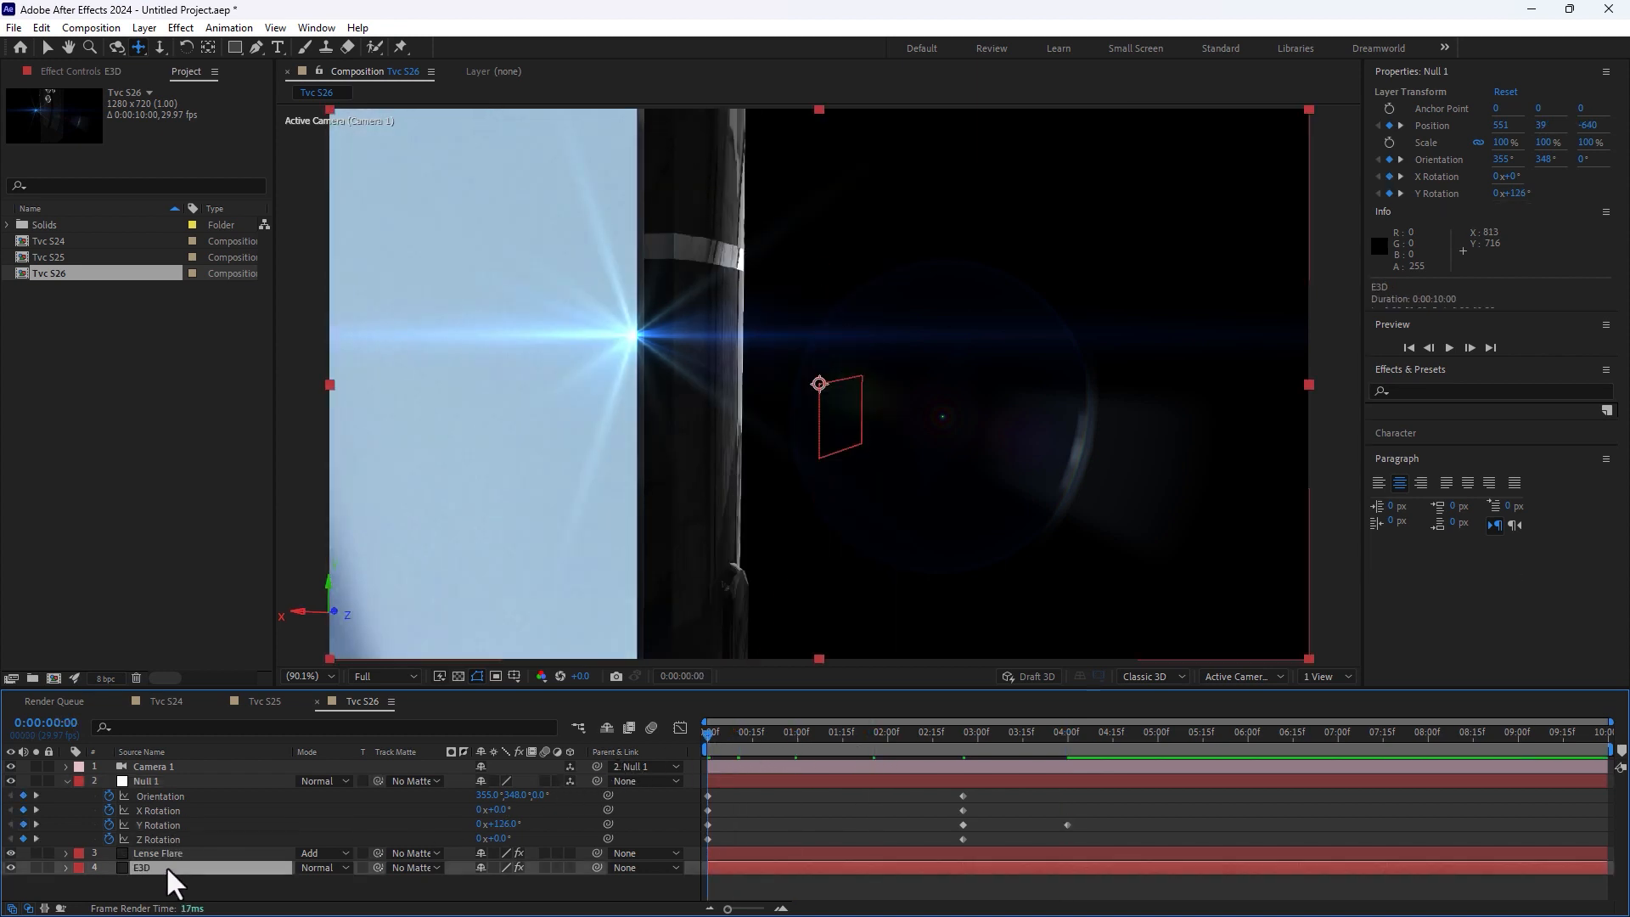
pyautogui.click(116, 70)
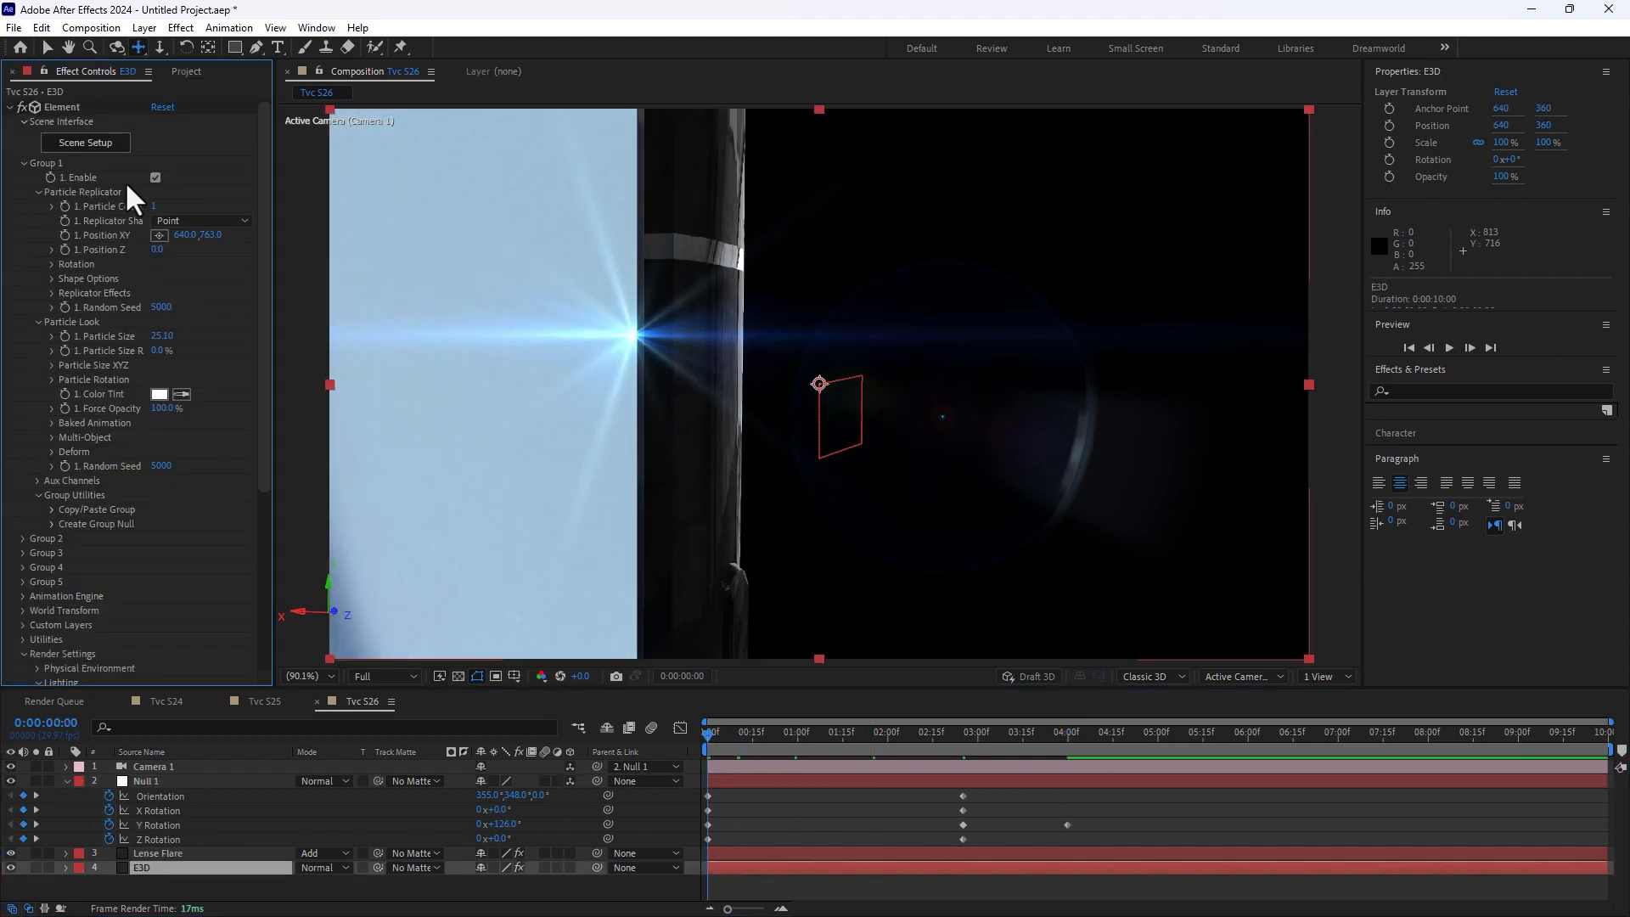
pyautogui.click(51, 264)
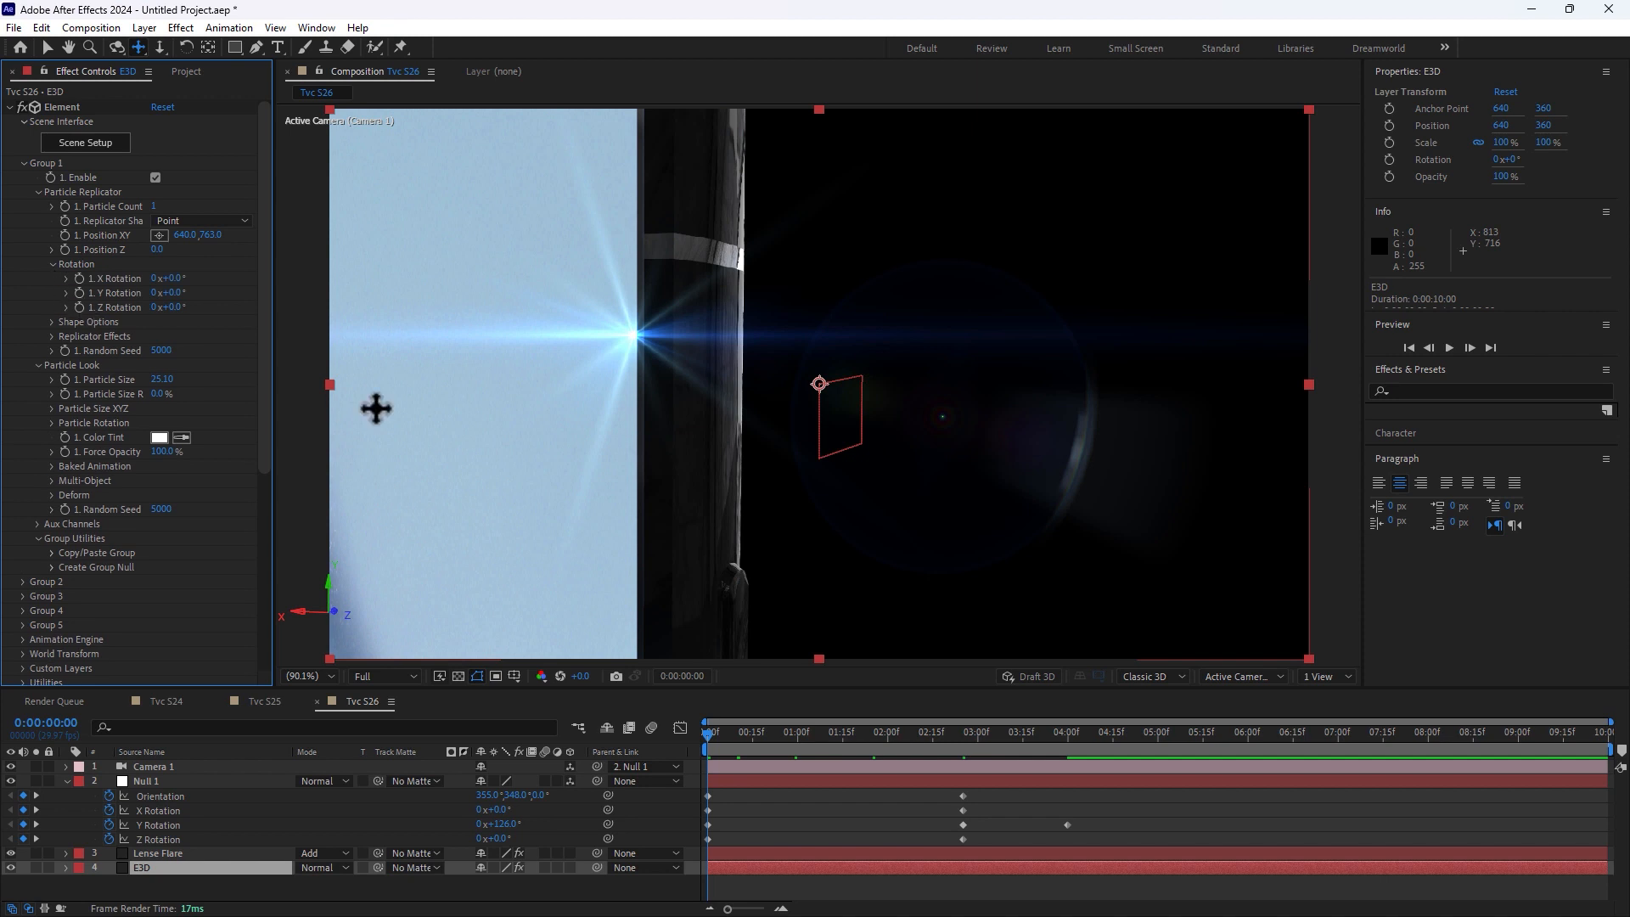
pyautogui.moveTo(949, 736); pyautogui.dragTo(959, 736)
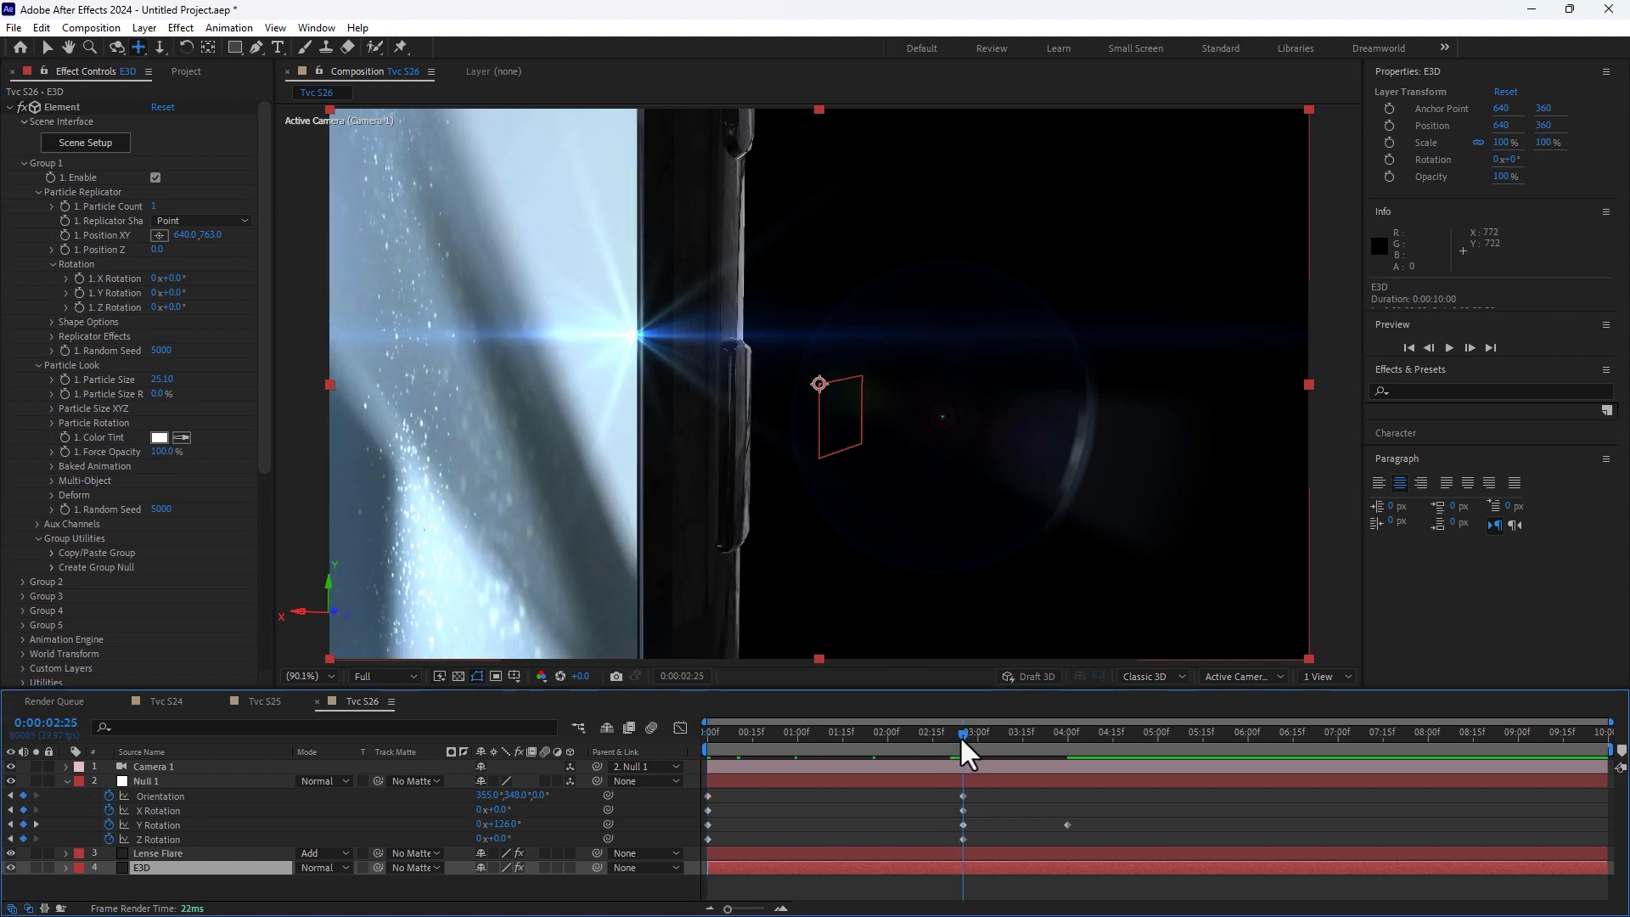
pyautogui.click(78, 290)
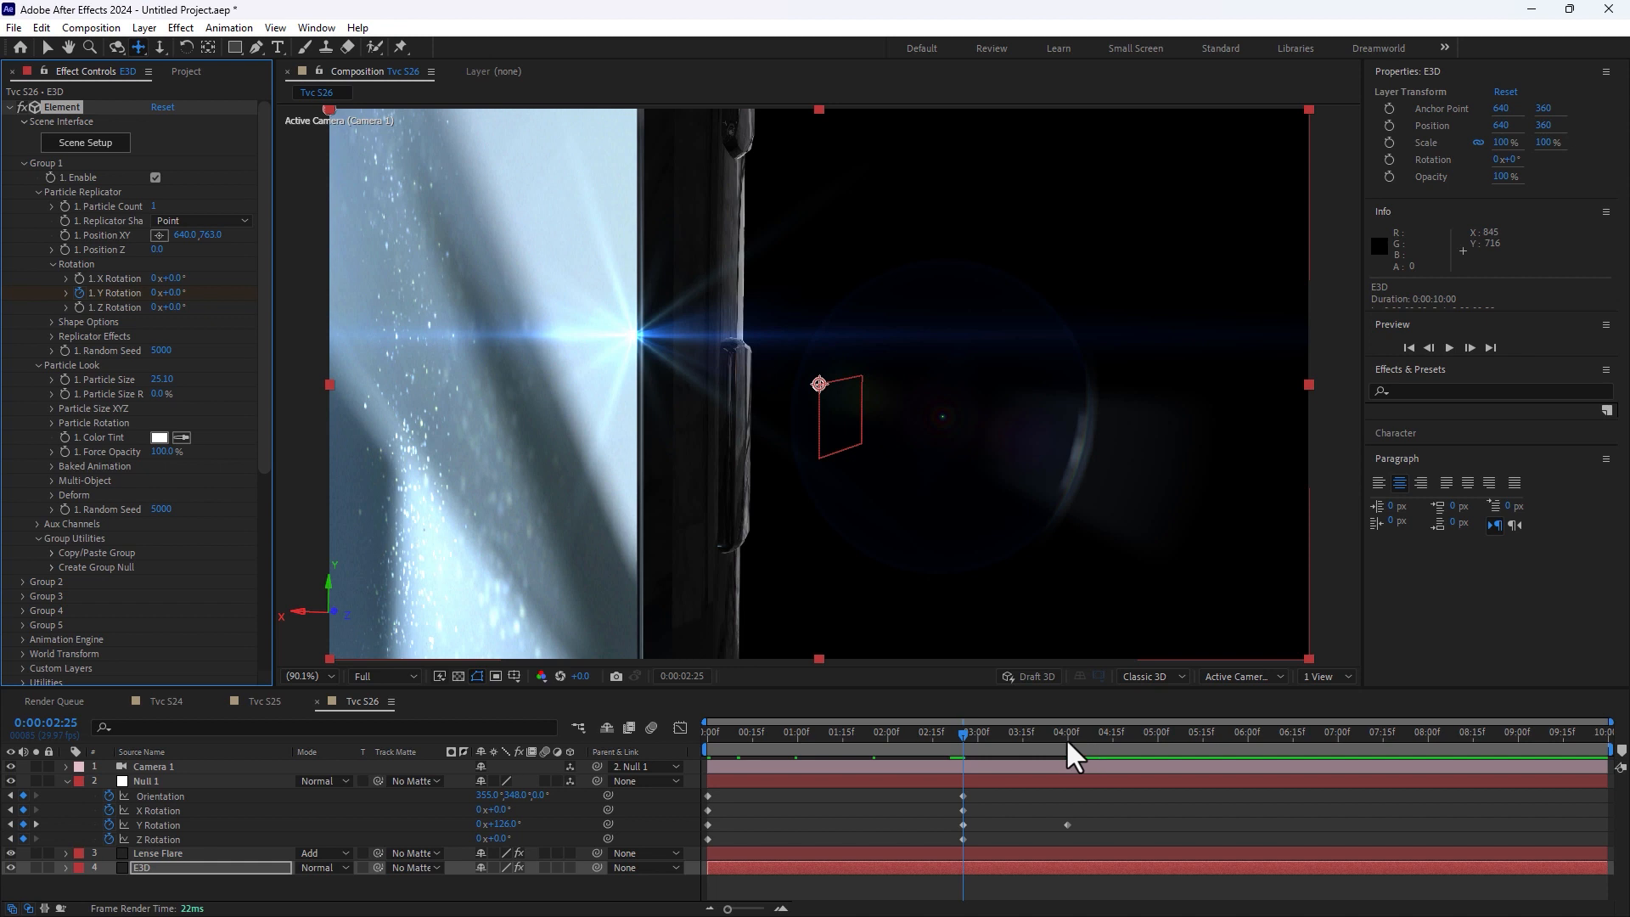
pyautogui.click(1067, 739)
pyautogui.click(155, 292)
pyautogui.press('Return')
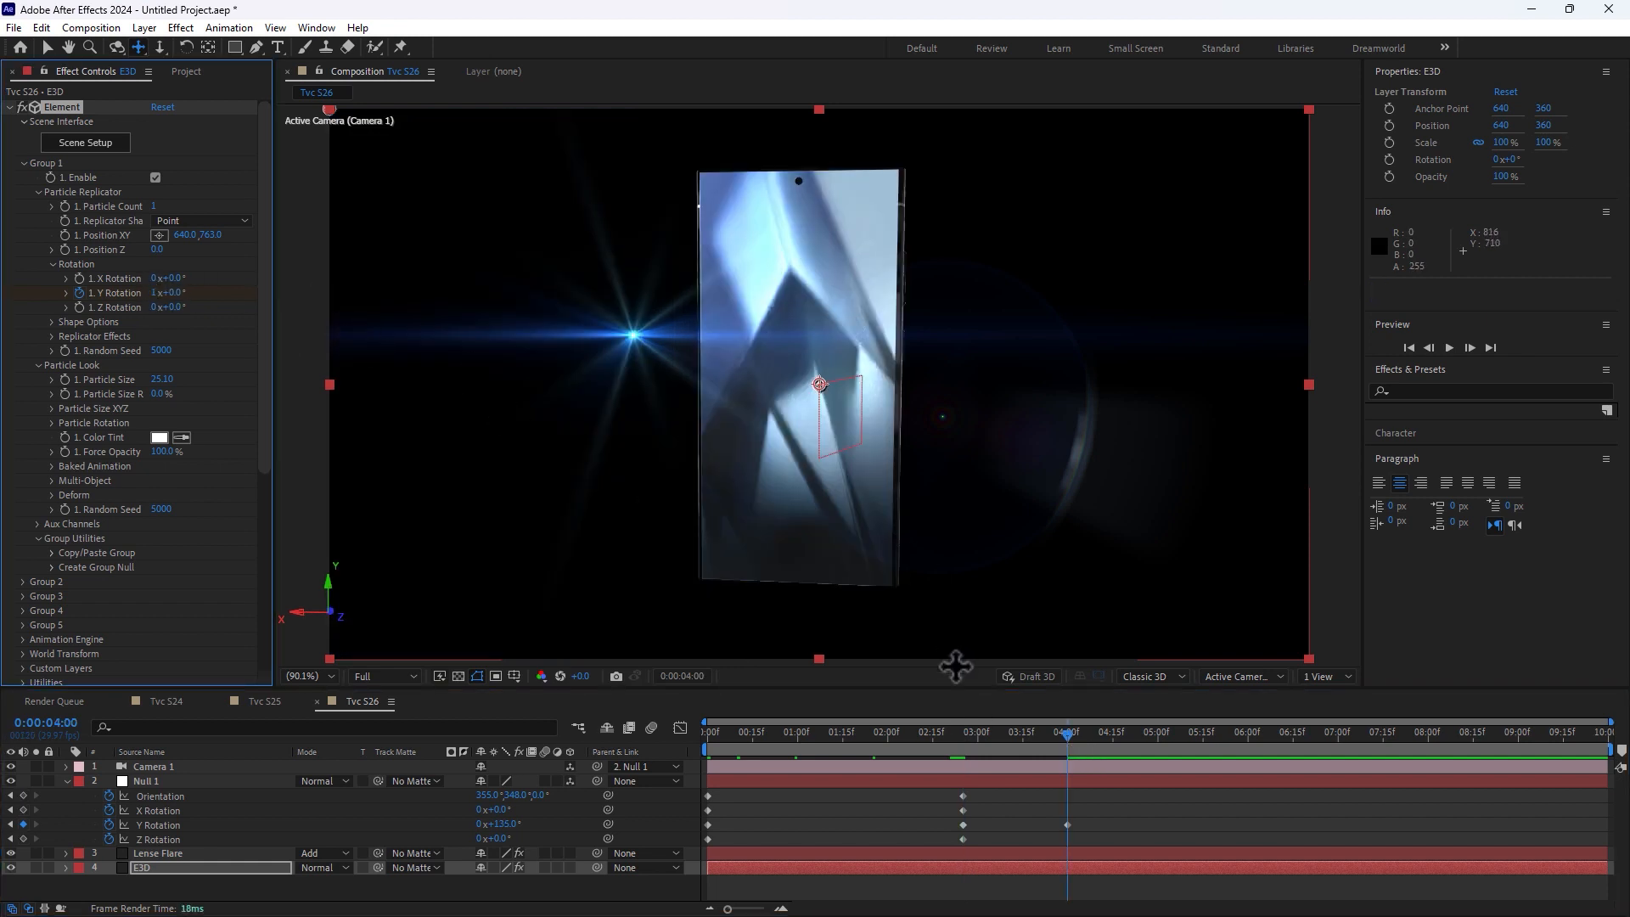
pyautogui.moveTo(966, 726); pyautogui.dragTo(1117, 725)
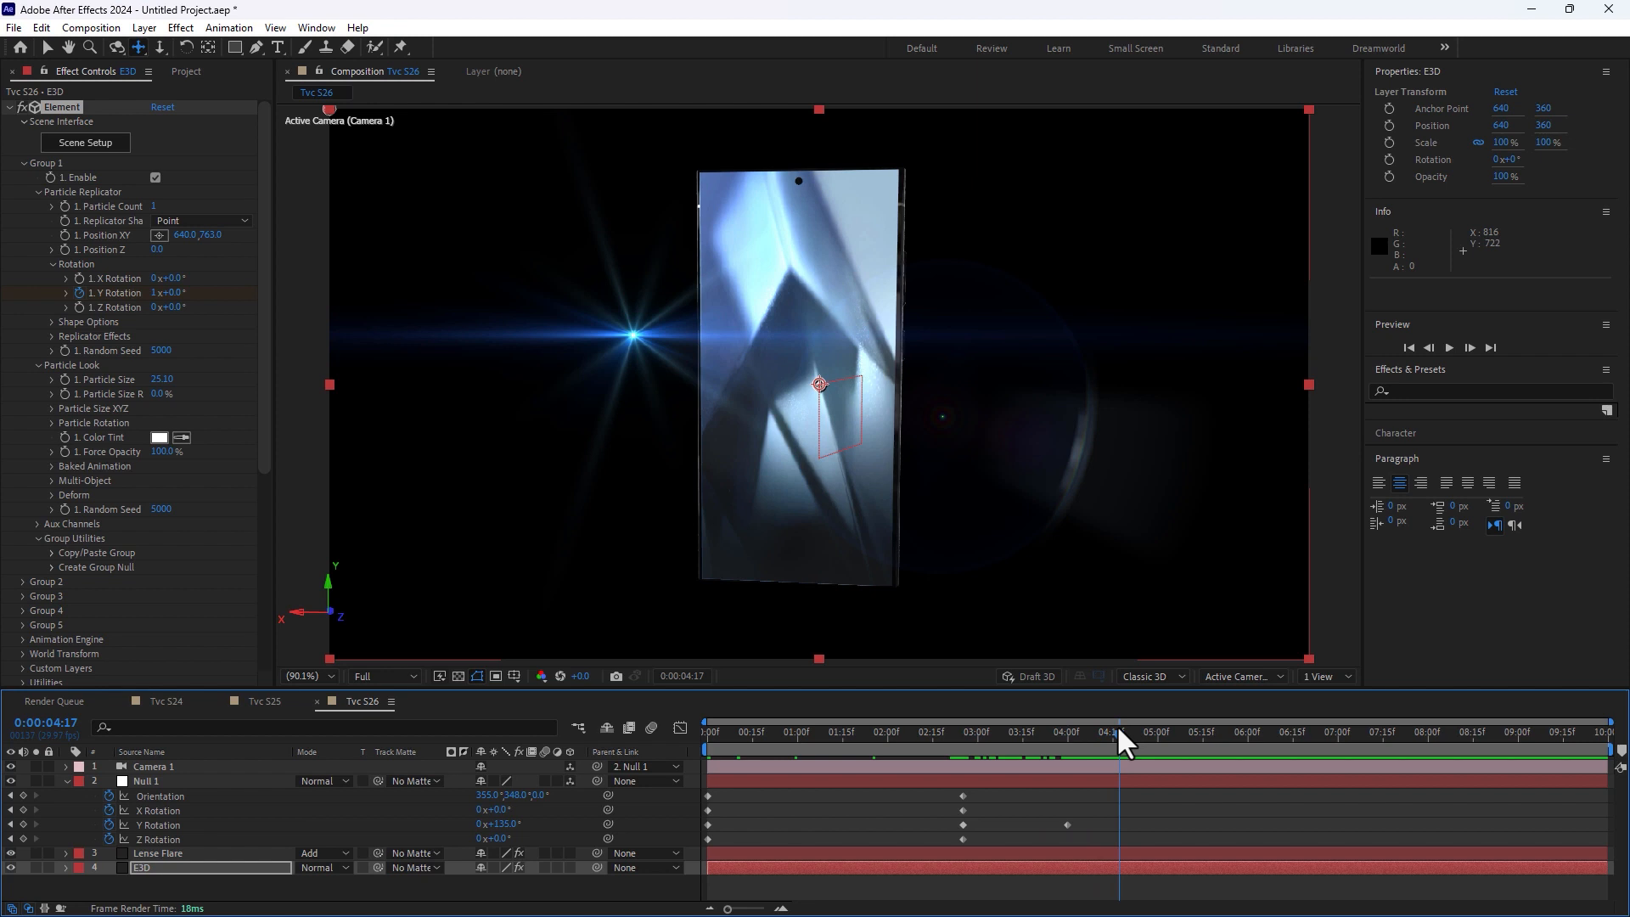
pyautogui.moveTo(886, 725); pyautogui.dragTo(567, 771)
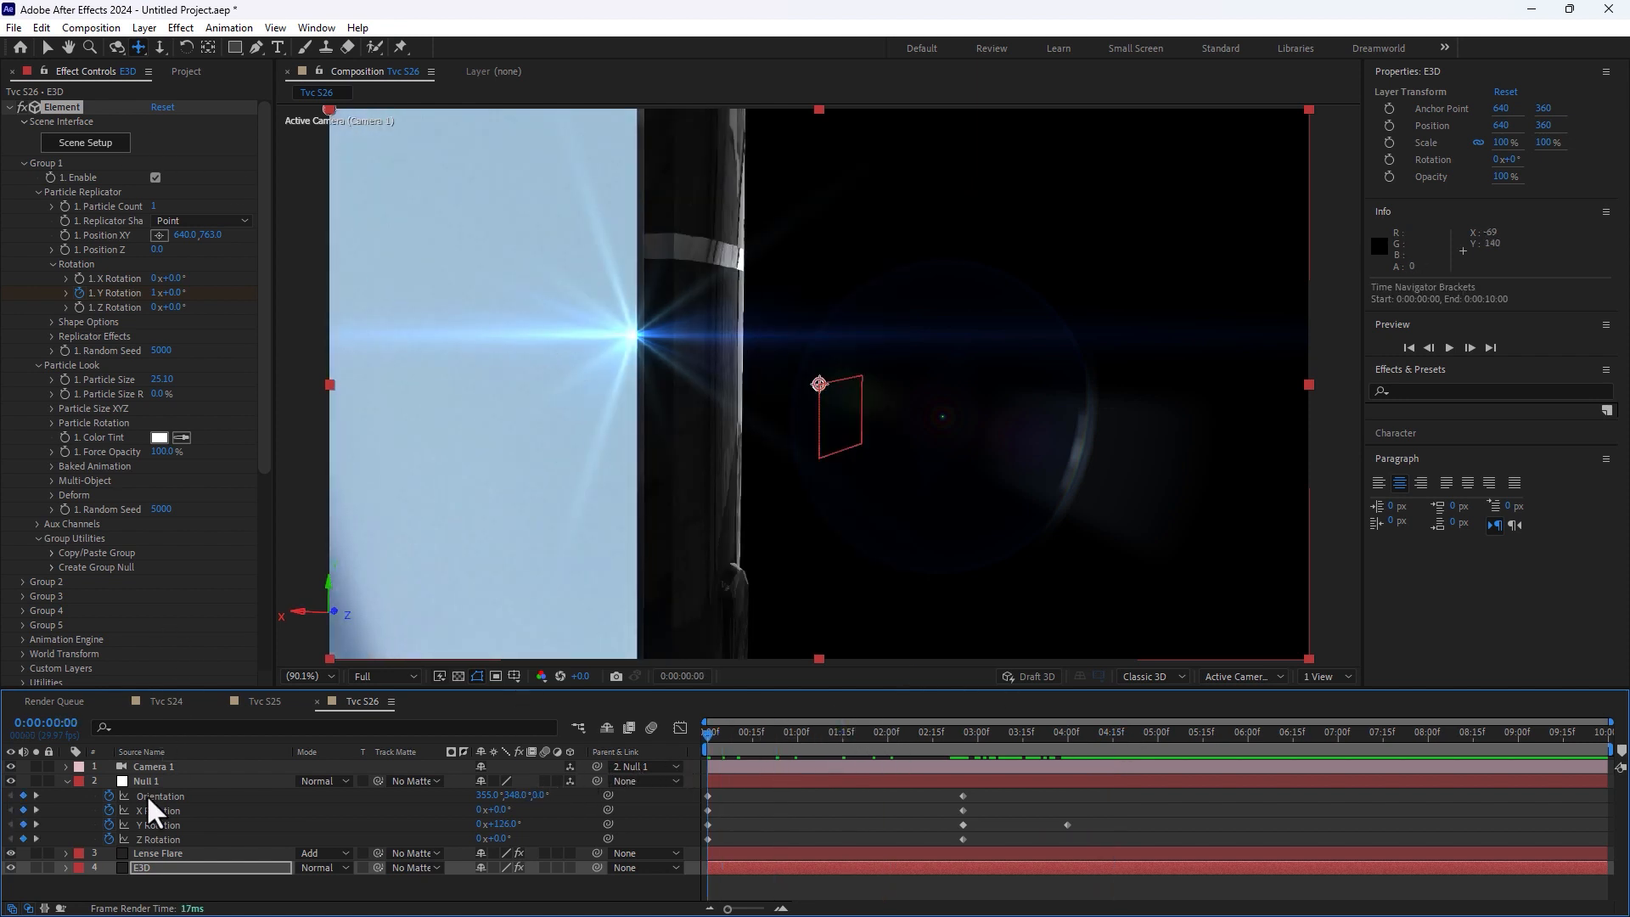
# Step: Keyframe the Lense Flare's Position XY and Center Position at the start, and place the flare lower along the phone's edge at 0:00:02:25
pyautogui.click(163, 853)
pyautogui.click(67, 108)
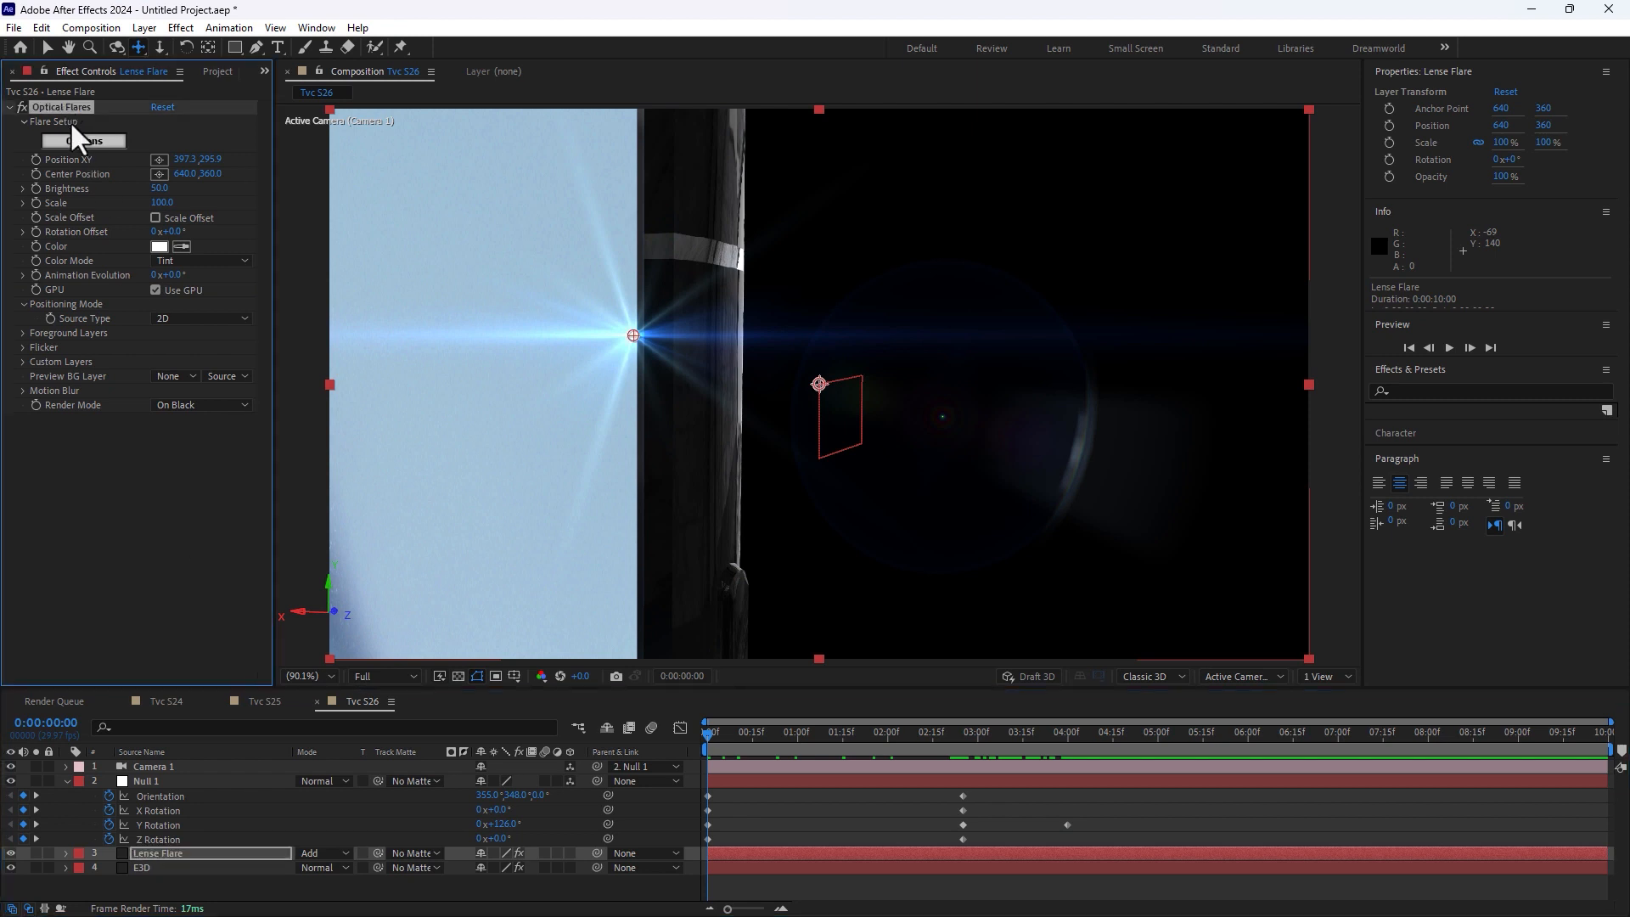
pyautogui.press('v')
pyautogui.moveTo(637, 338); pyautogui.dragTo(732, 368)
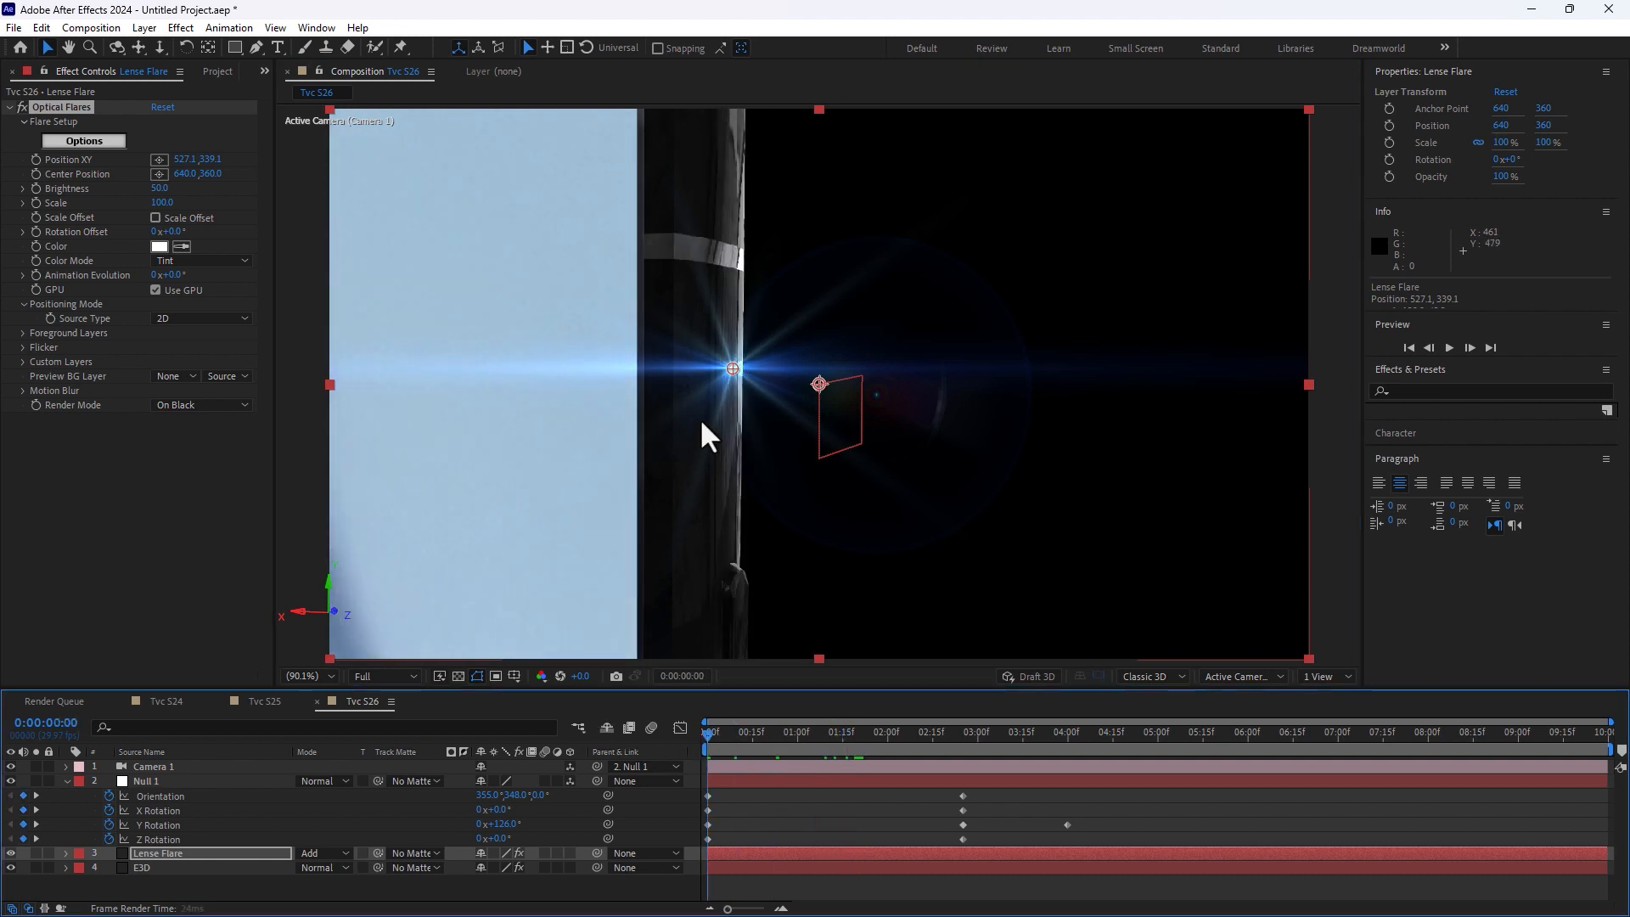
pyautogui.moveTo(730, 360); pyautogui.dragTo(639, 235)
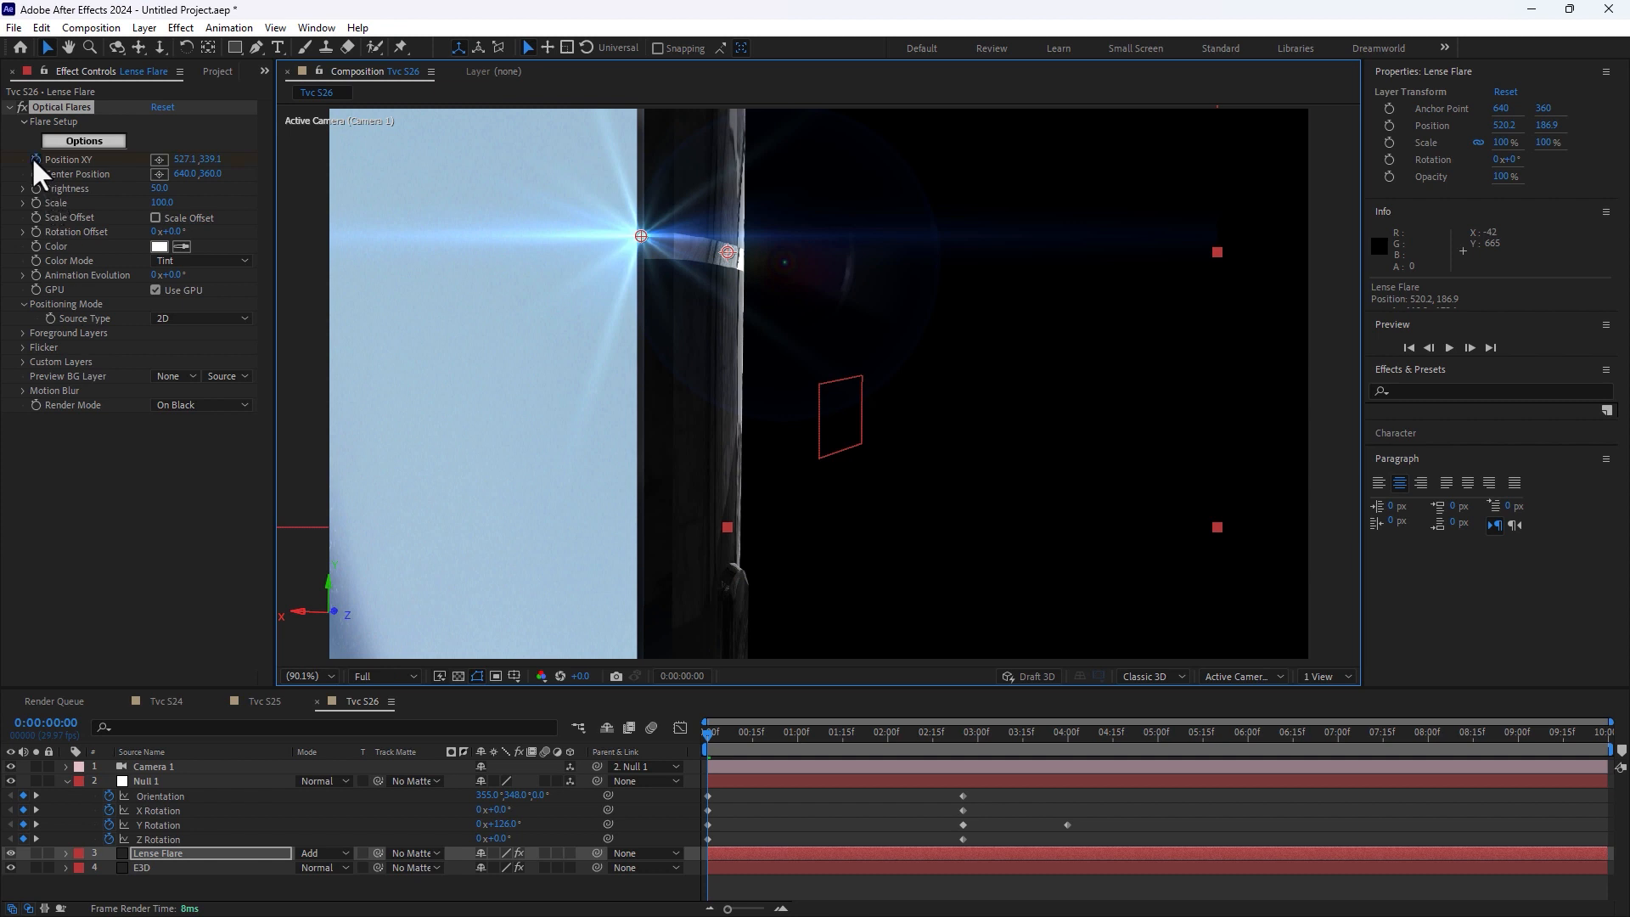
pyautogui.click(962, 732)
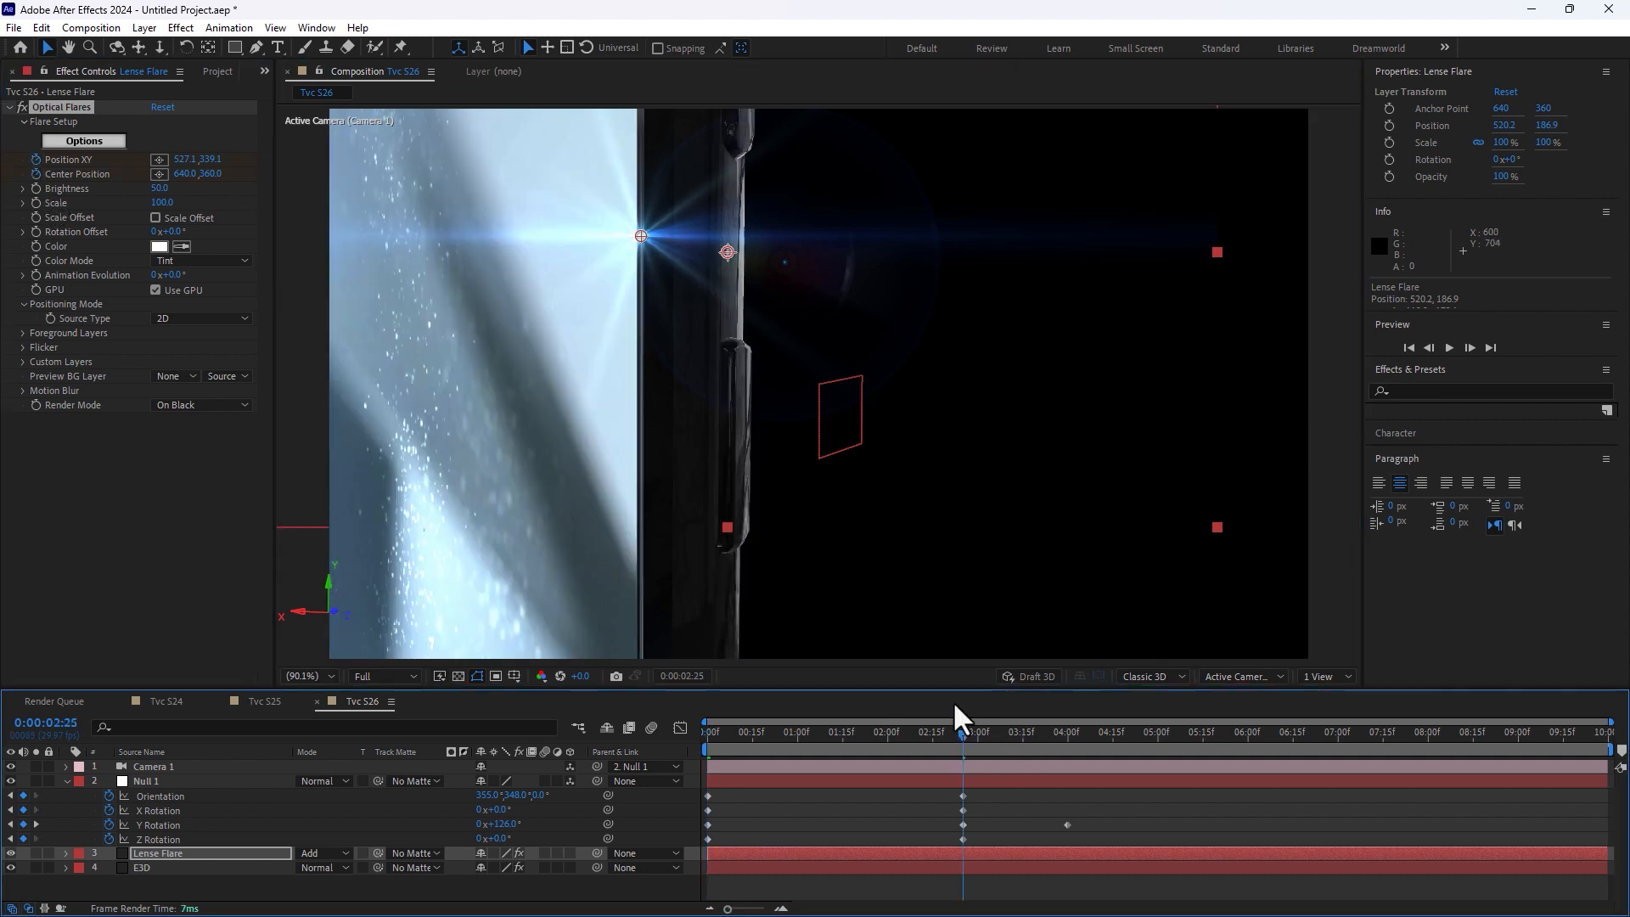
pyautogui.moveTo(643, 233); pyautogui.dragTo(641, 501)
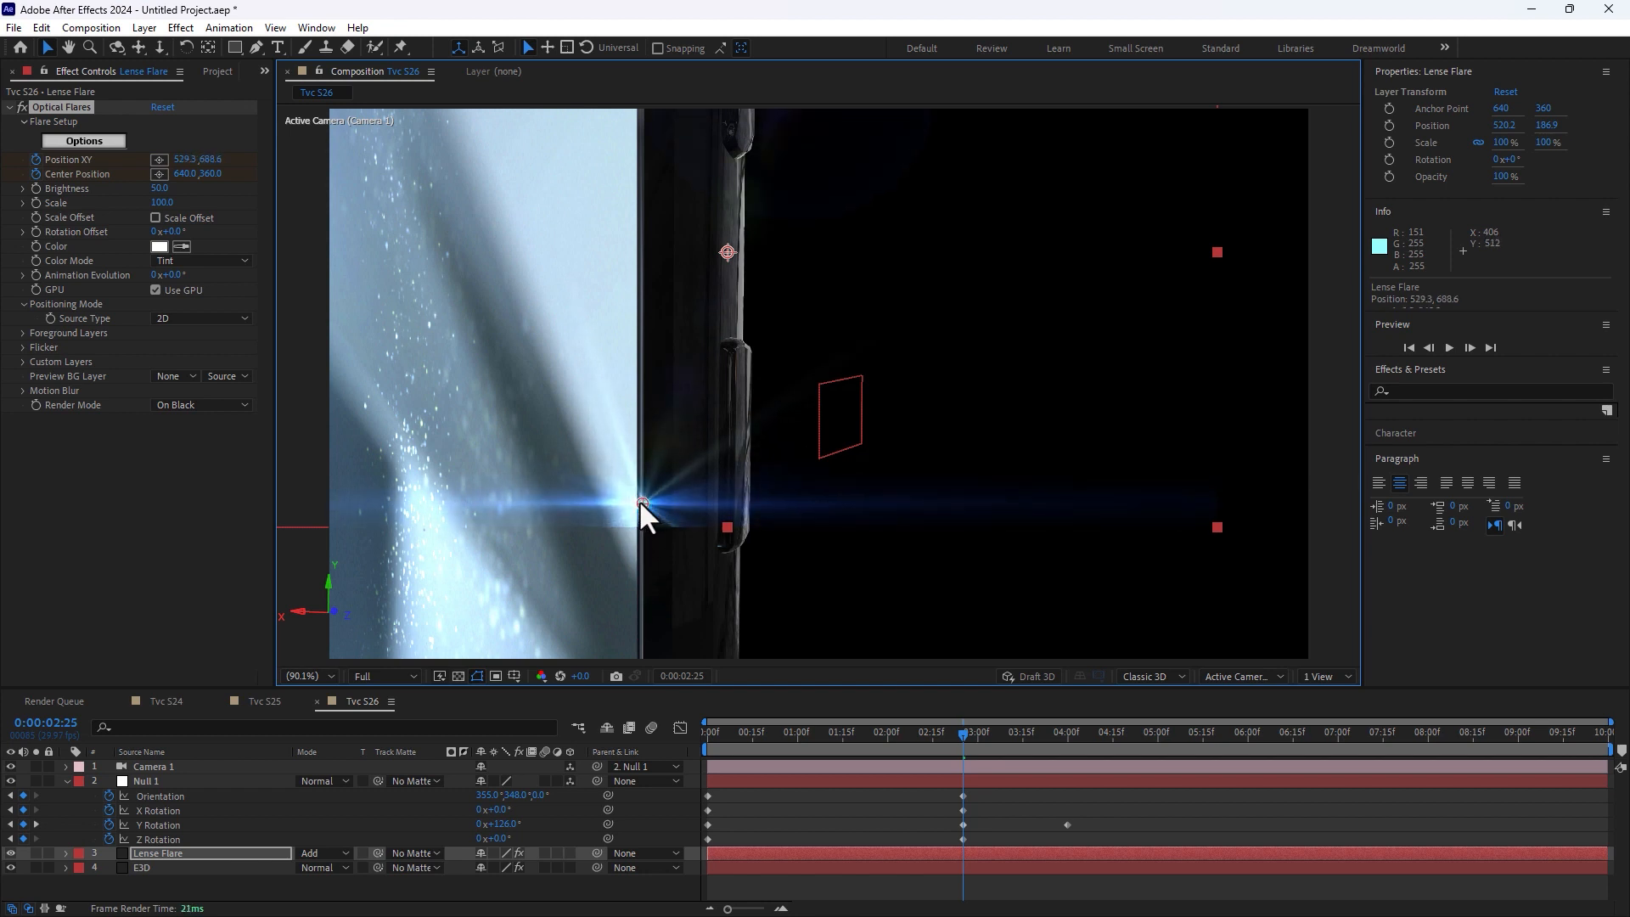
# Step: Fit the Lense Flare layer to the composition and realign the flare with the phone's edge at both keyframes, starting at 408.4, 47.4
pyautogui.rightClick(777, 442)
pyautogui.moveTo(840, 463)
pyautogui.click(1093, 684)
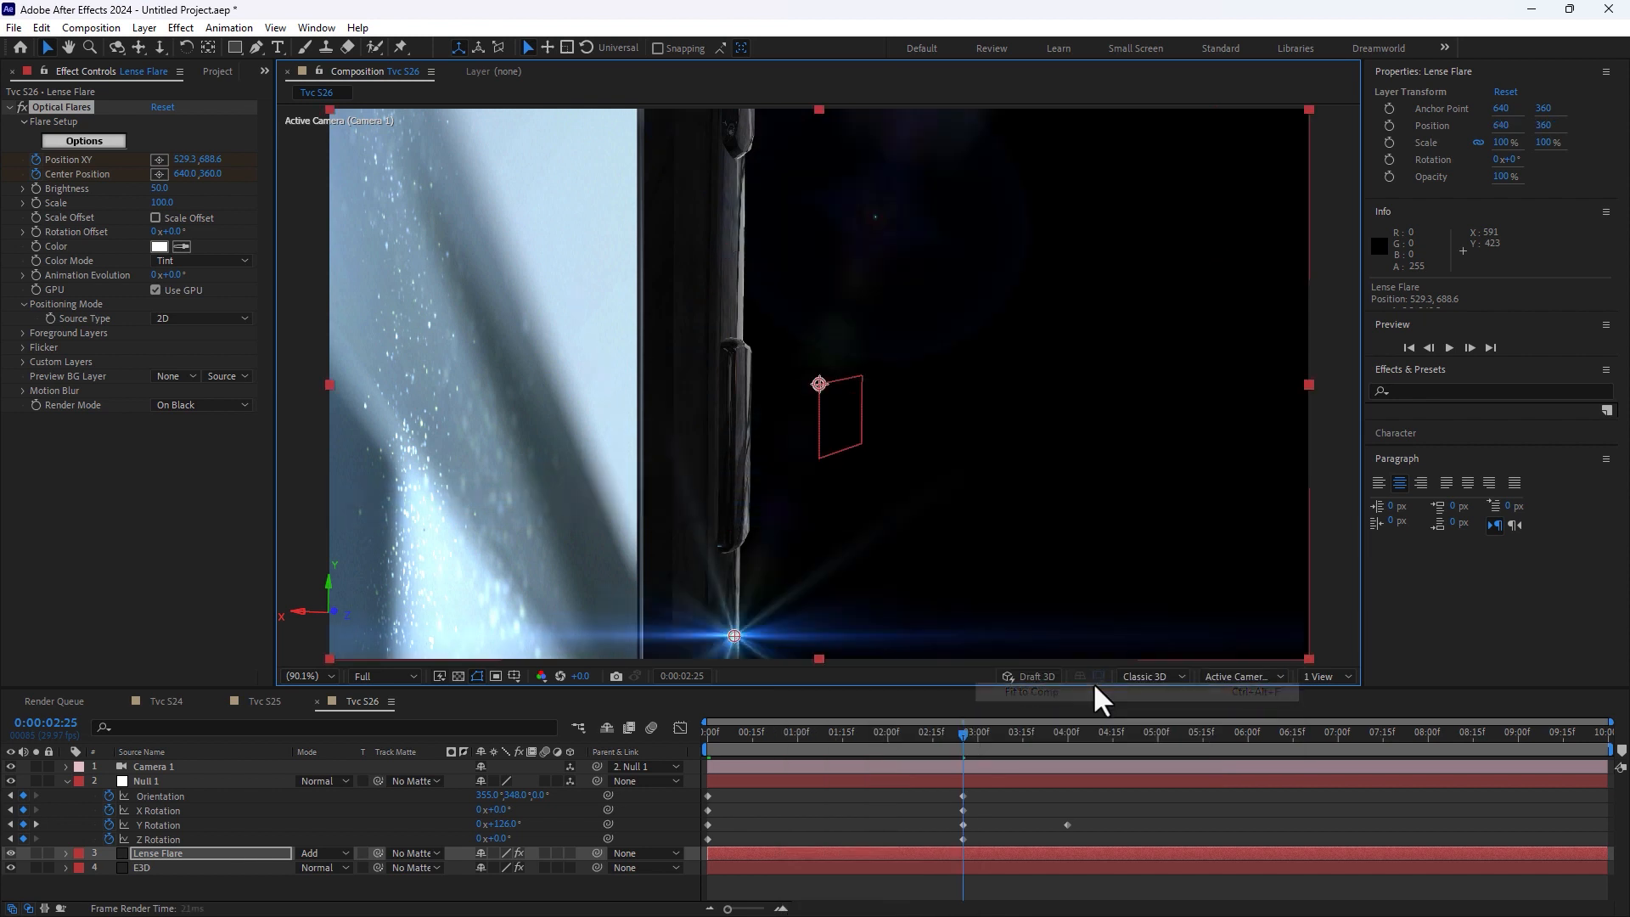
pyautogui.moveTo(734, 636); pyautogui.dragTo(642, 650)
pyautogui.moveTo(735, 732); pyautogui.dragTo(660, 739)
pyautogui.moveTo(730, 361); pyautogui.dragTo(639, 140)
pyautogui.press('space')
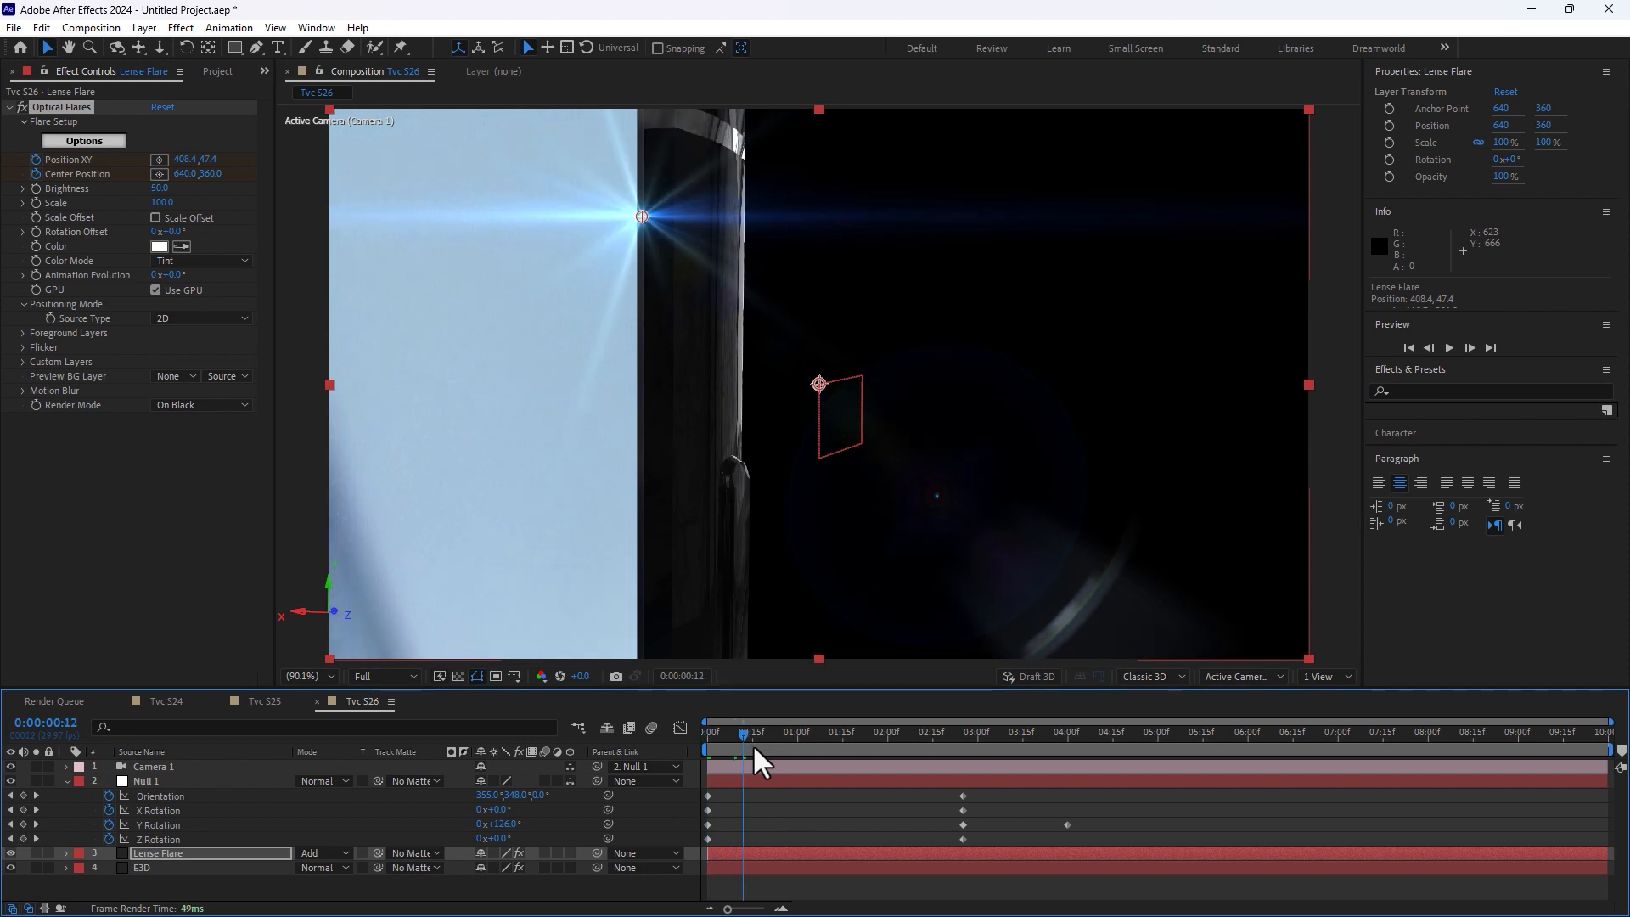
# Step: Keyframe the flare's Brightness and Scale at 0:00:02:21, and animate Brightness to 450 and Position XY to 1491.9, 794.7 for the pull-back
pyautogui.moveTo(910, 735); pyautogui.dragTo(949, 726)
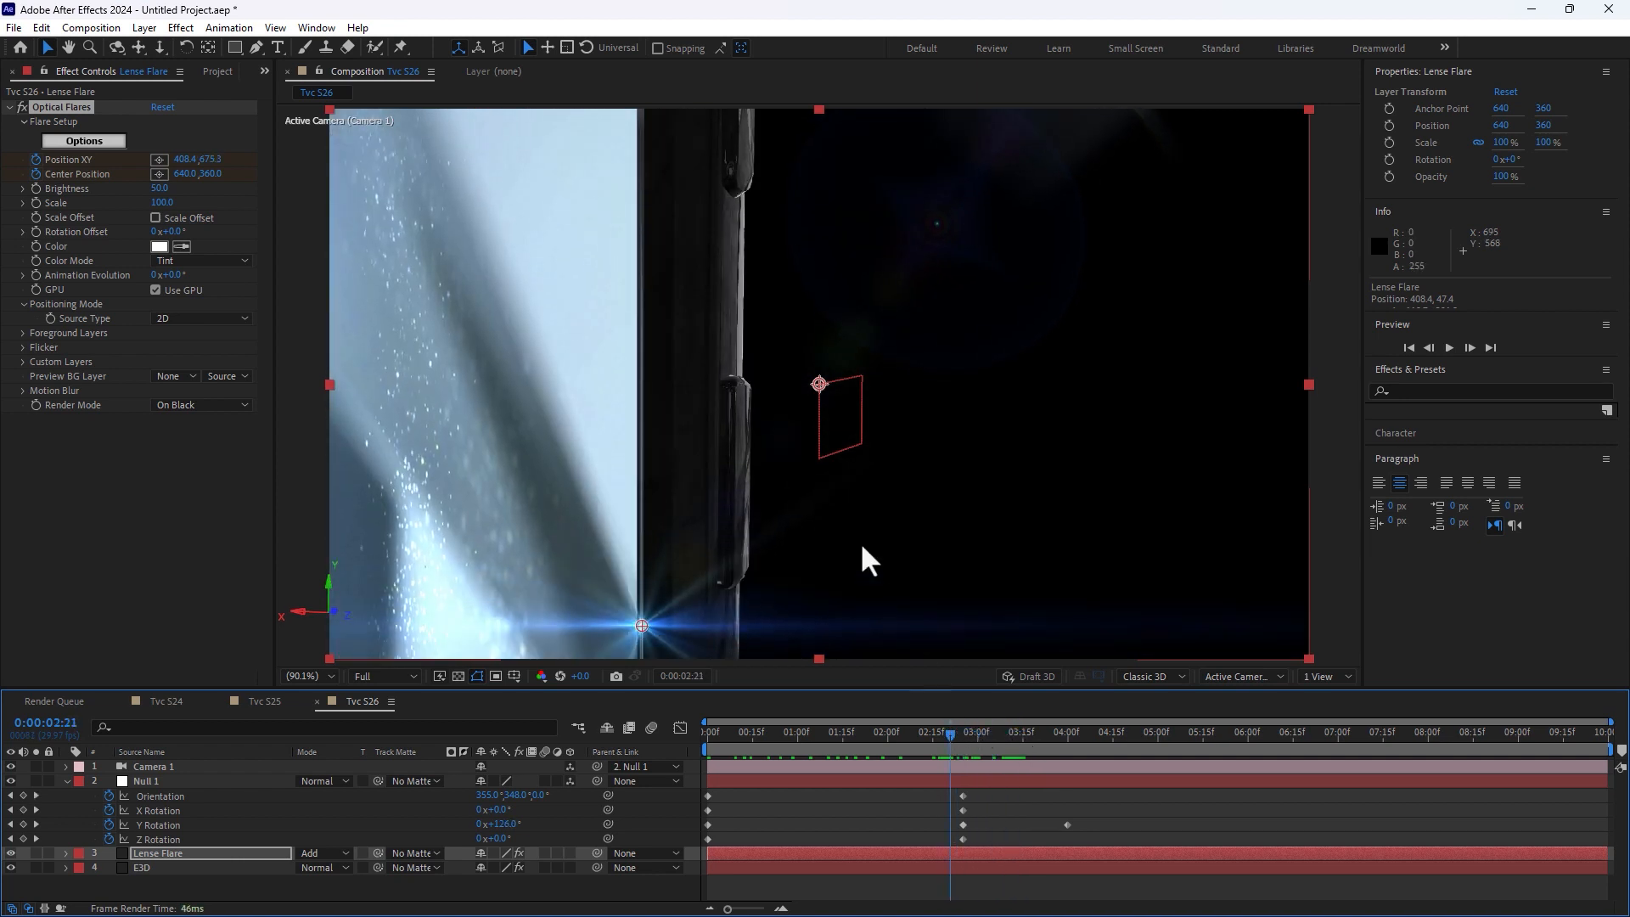
pyautogui.click(35, 188)
pyautogui.click(36, 202)
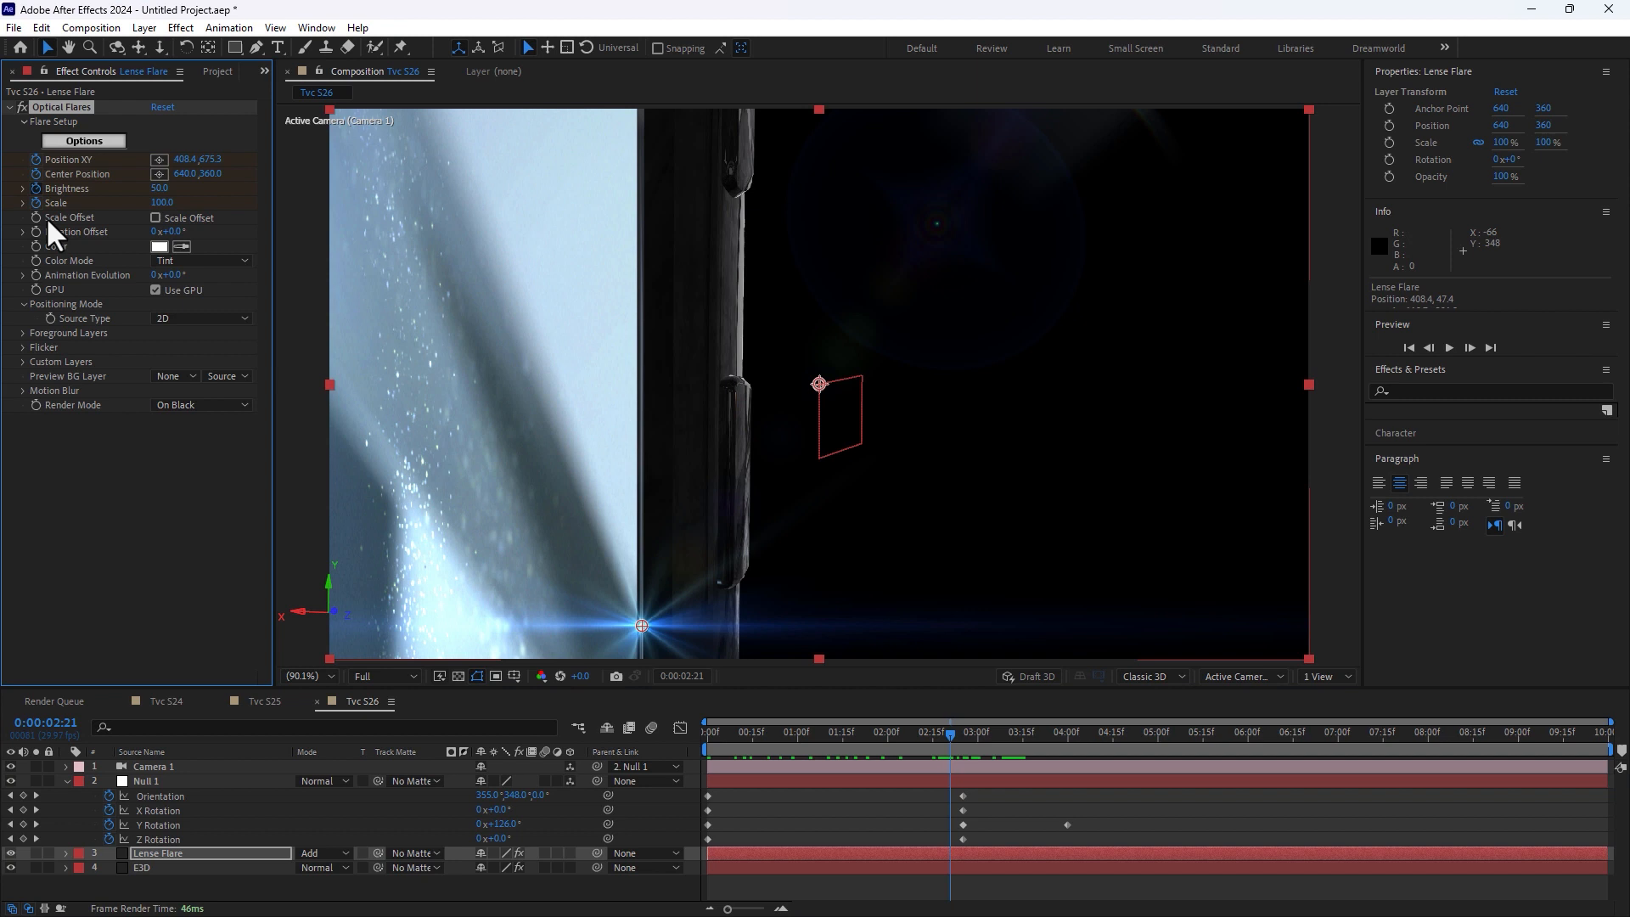
pyautogui.moveTo(962, 735); pyautogui.dragTo(1016, 731)
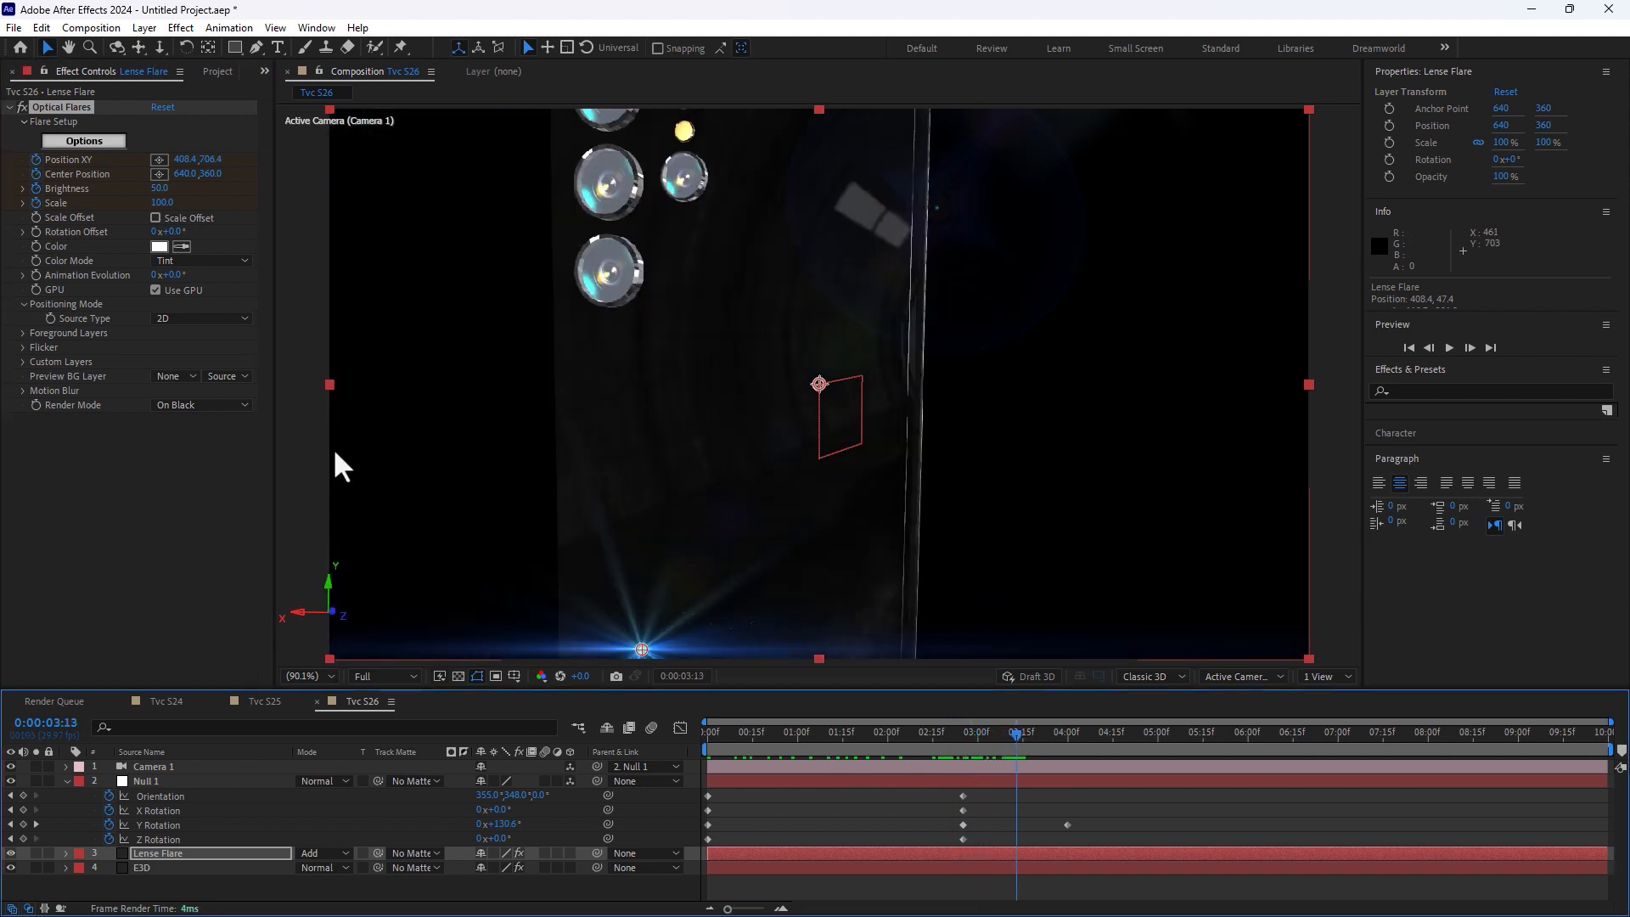
pyautogui.moveTo(167, 190); pyautogui.dragTo(568, 618)
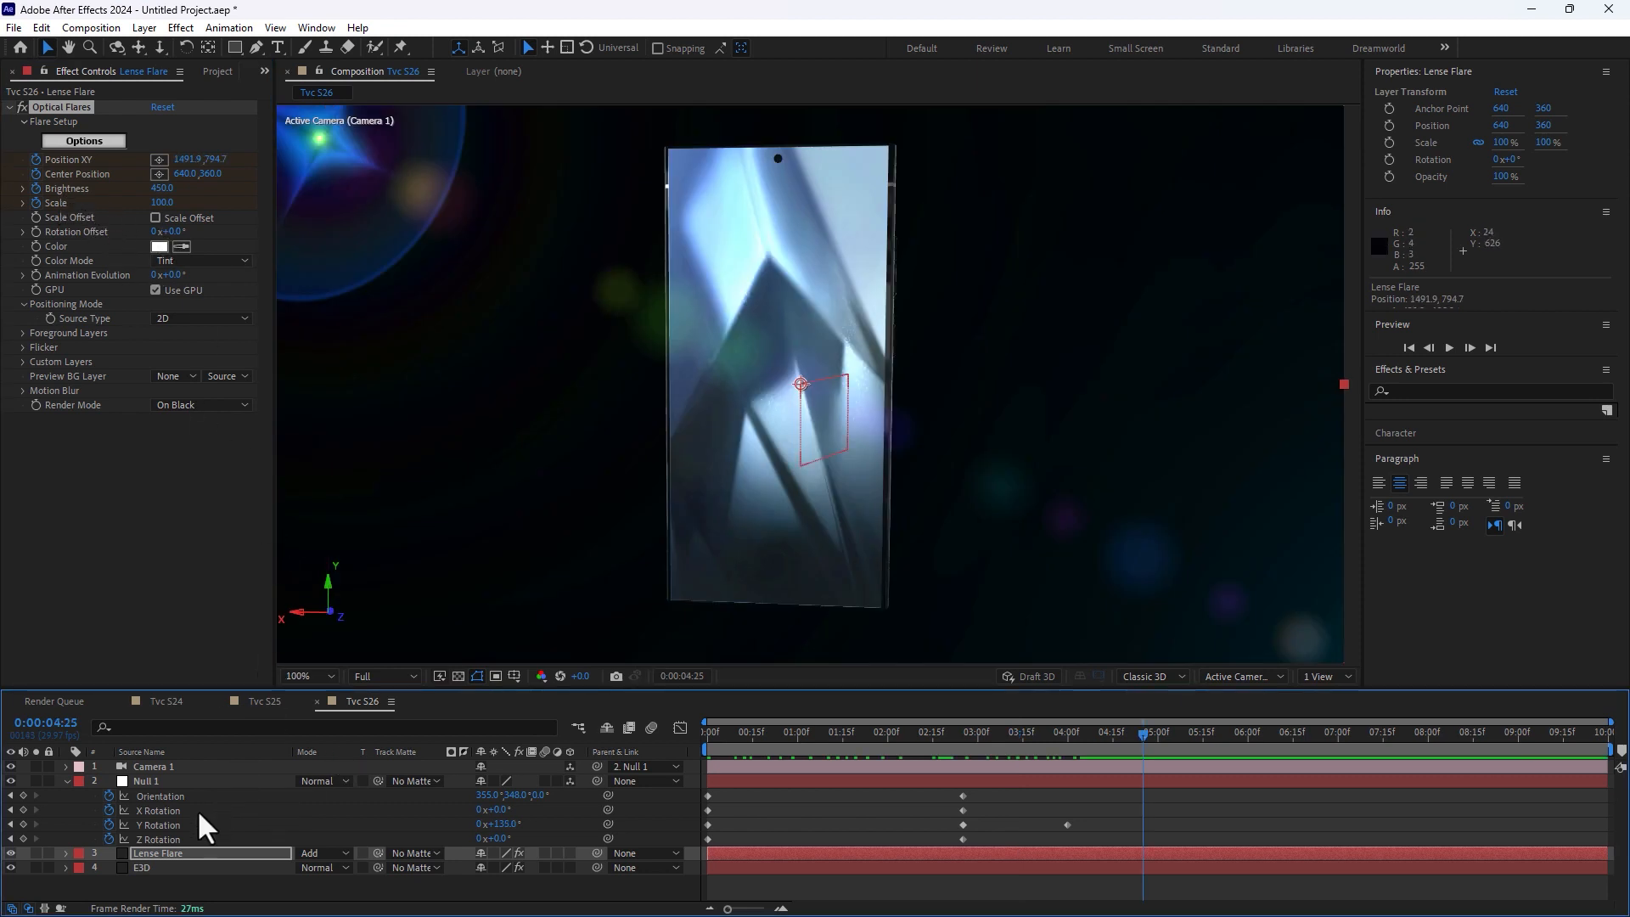
# Step: Extend the E3D phone's spin by setting Group 1 Y Rotation to 1x+126°
pyautogui.click(159, 867)
pyautogui.moveTo(176, 297); pyautogui.dragTo(287, 295)
pyautogui.moveTo(944, 739); pyautogui.dragTo(1149, 733)
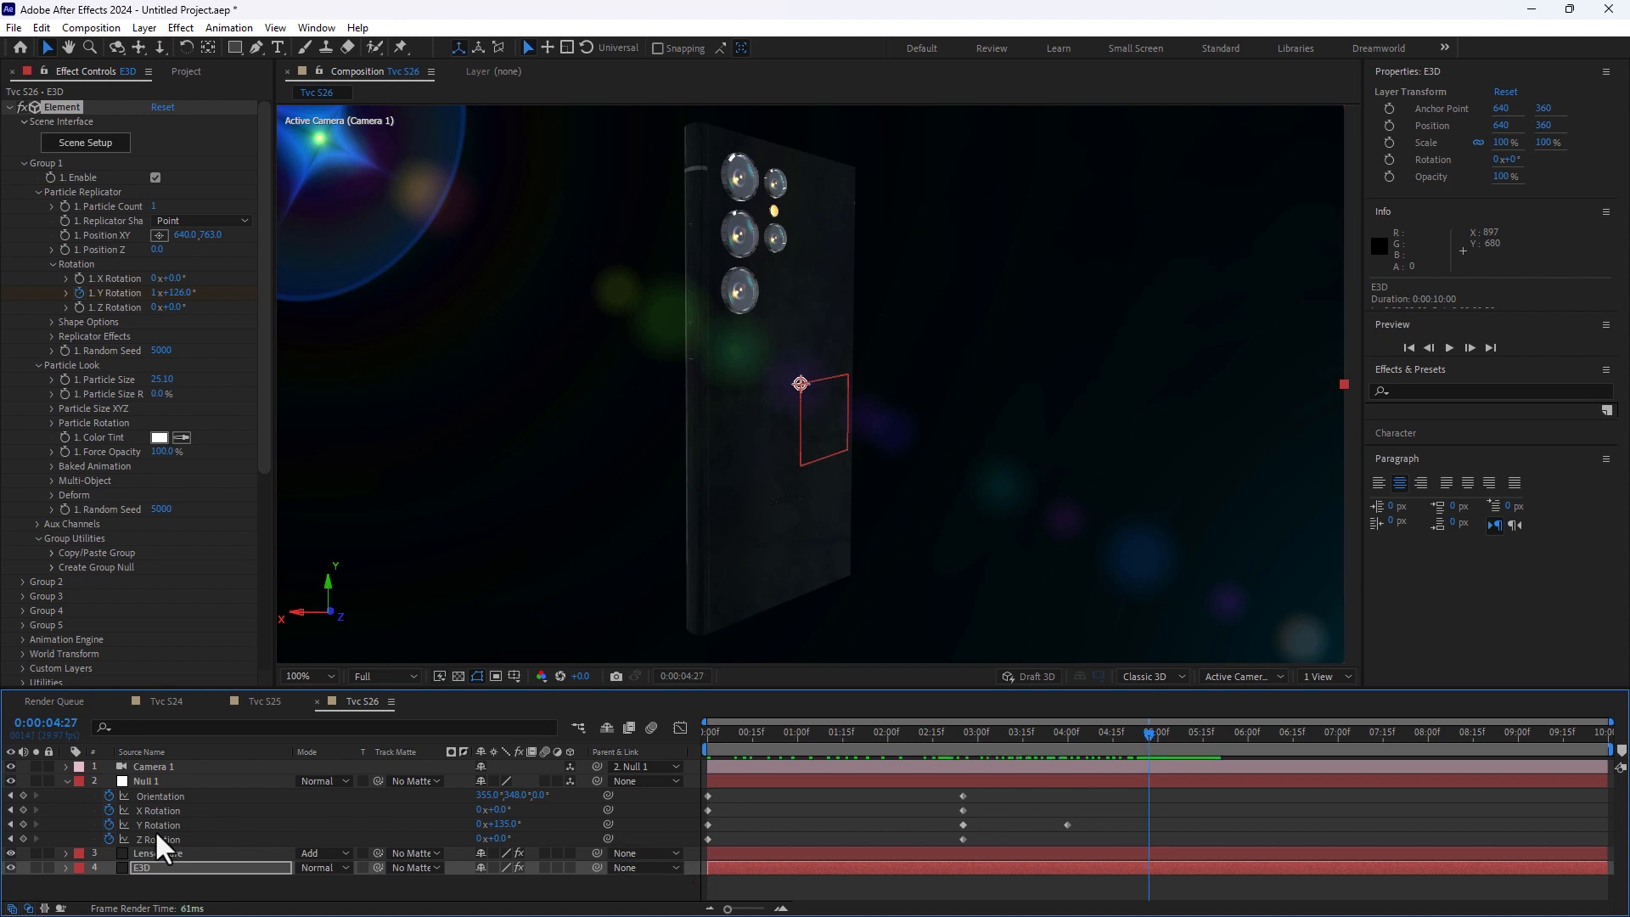
# Step: Turn on motion blur in the E3D layer's render settings and set its Shutter Angle to 305
pyautogui.scroll(-6, 204, 553)
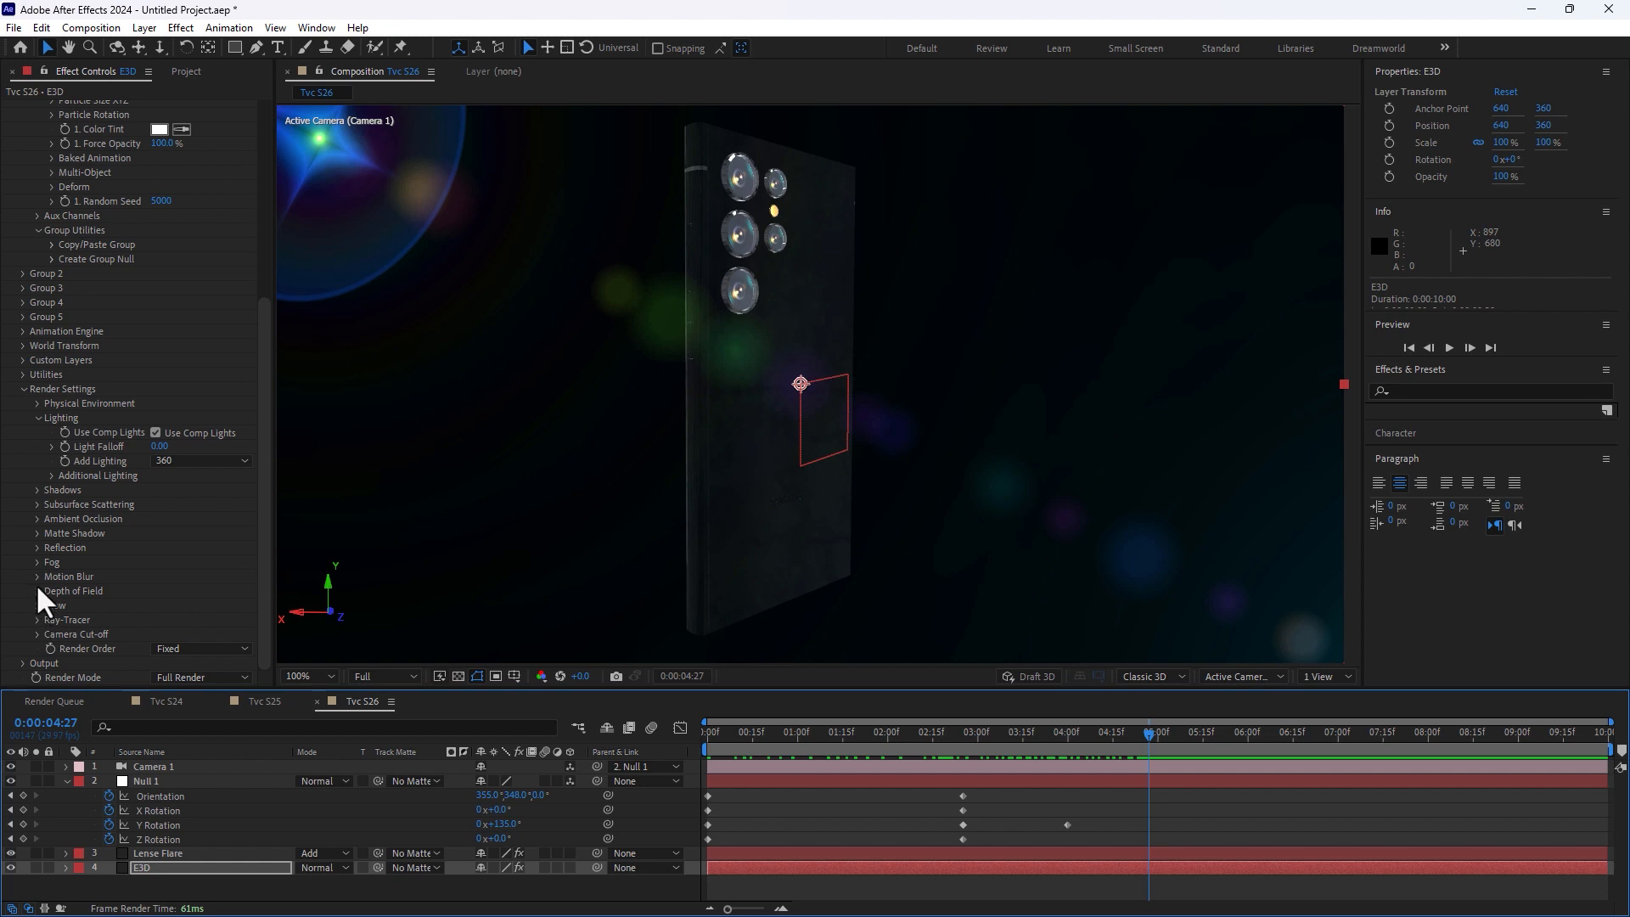
pyautogui.click(38, 576)
pyautogui.click(197, 590)
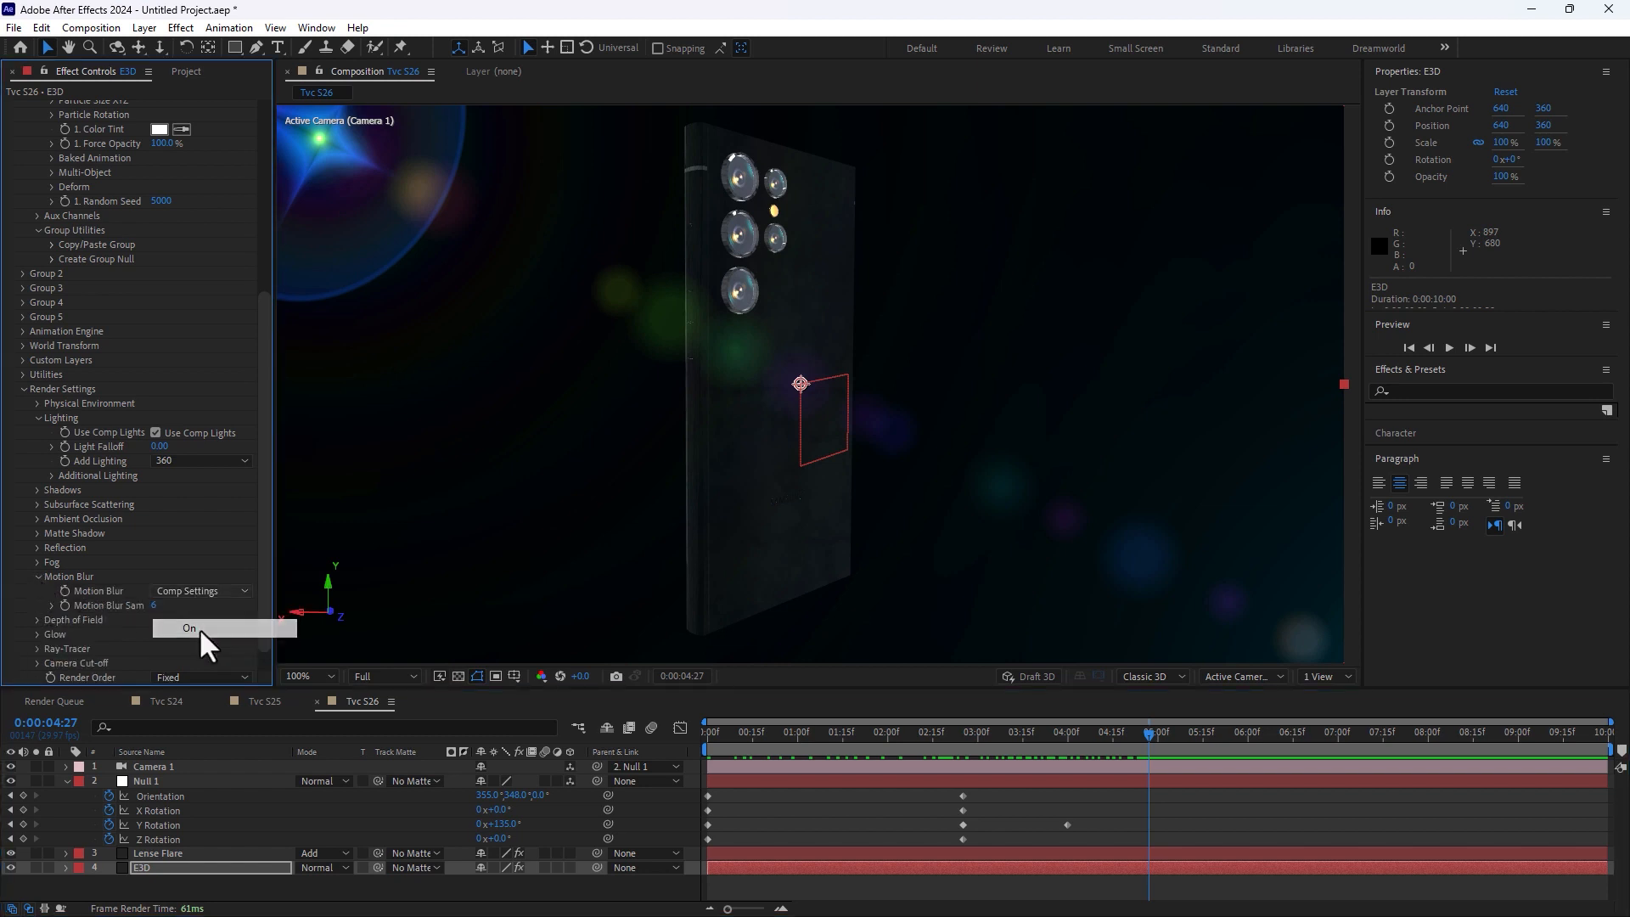
pyautogui.click(201, 628)
pyautogui.click(1061, 733)
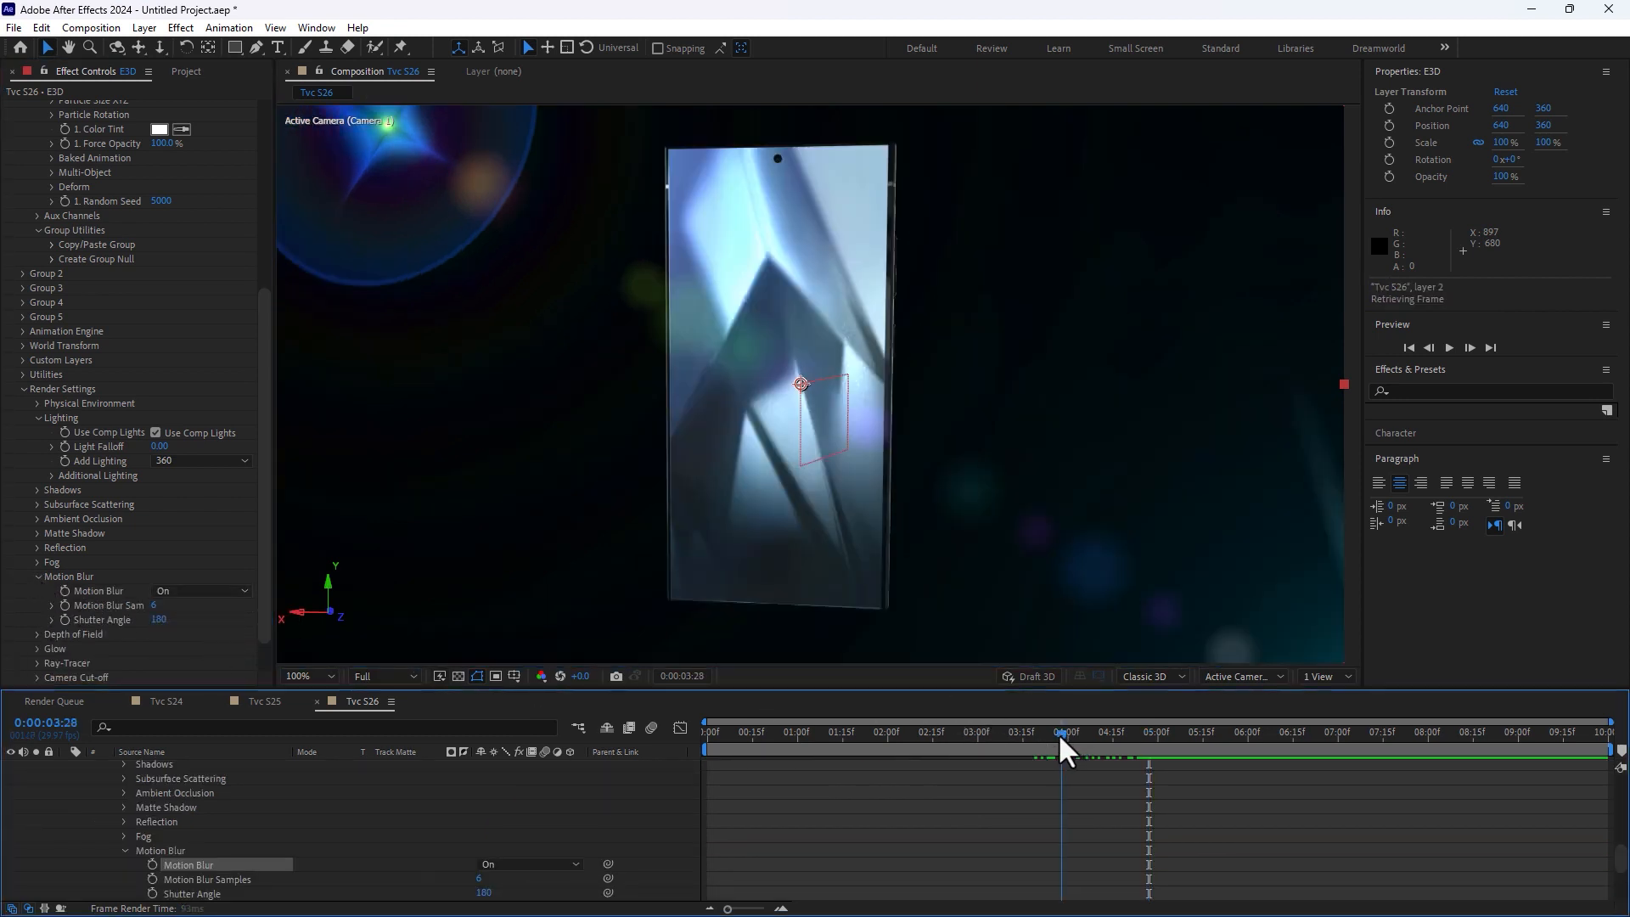
pyautogui.moveTo(159, 619); pyautogui.dragTo(265, 619)
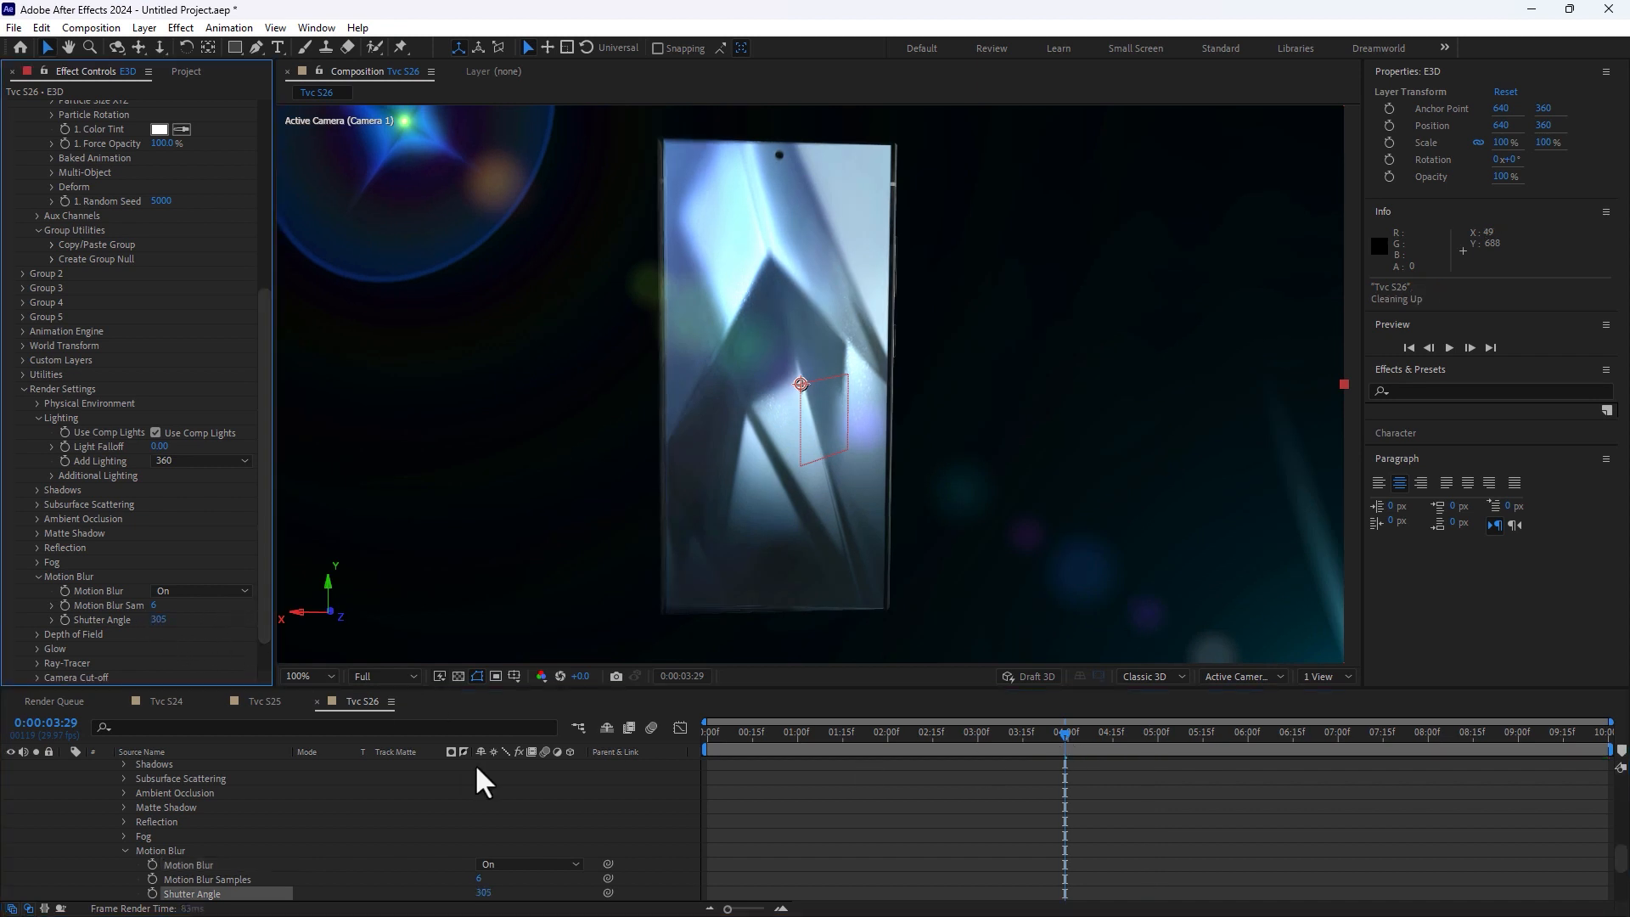
# Step: Create a new 1280x720 composition named Final comp with a duration of 12 seconds
pyautogui.click(666, 809)
pyautogui.hotkey('ctrl', 'k')
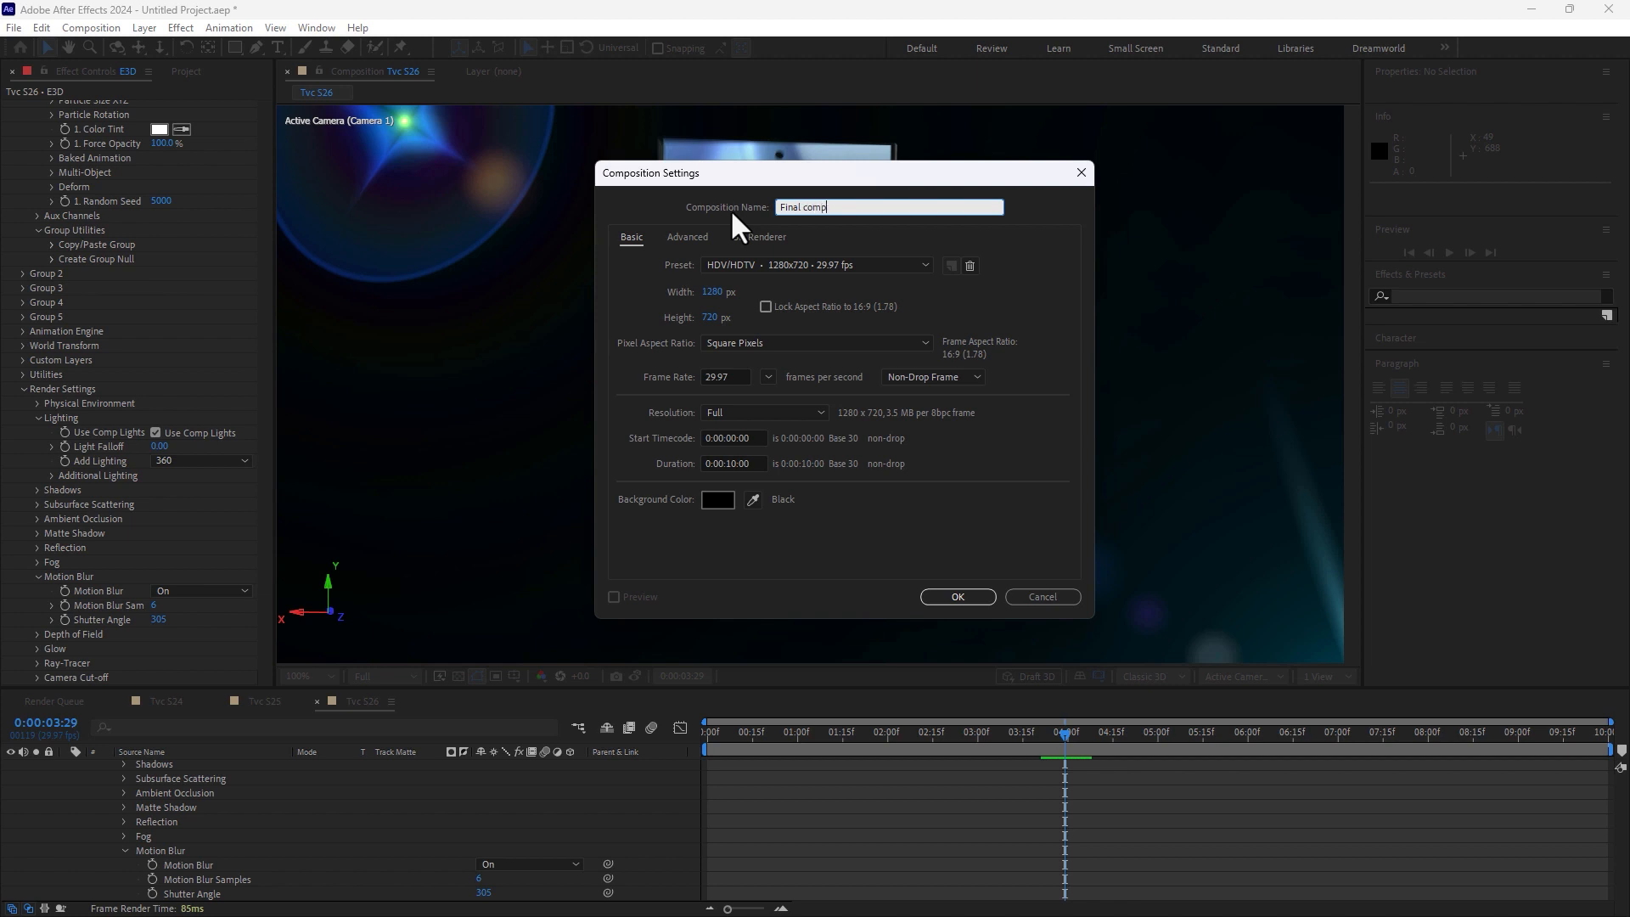
pyautogui.click(734, 463)
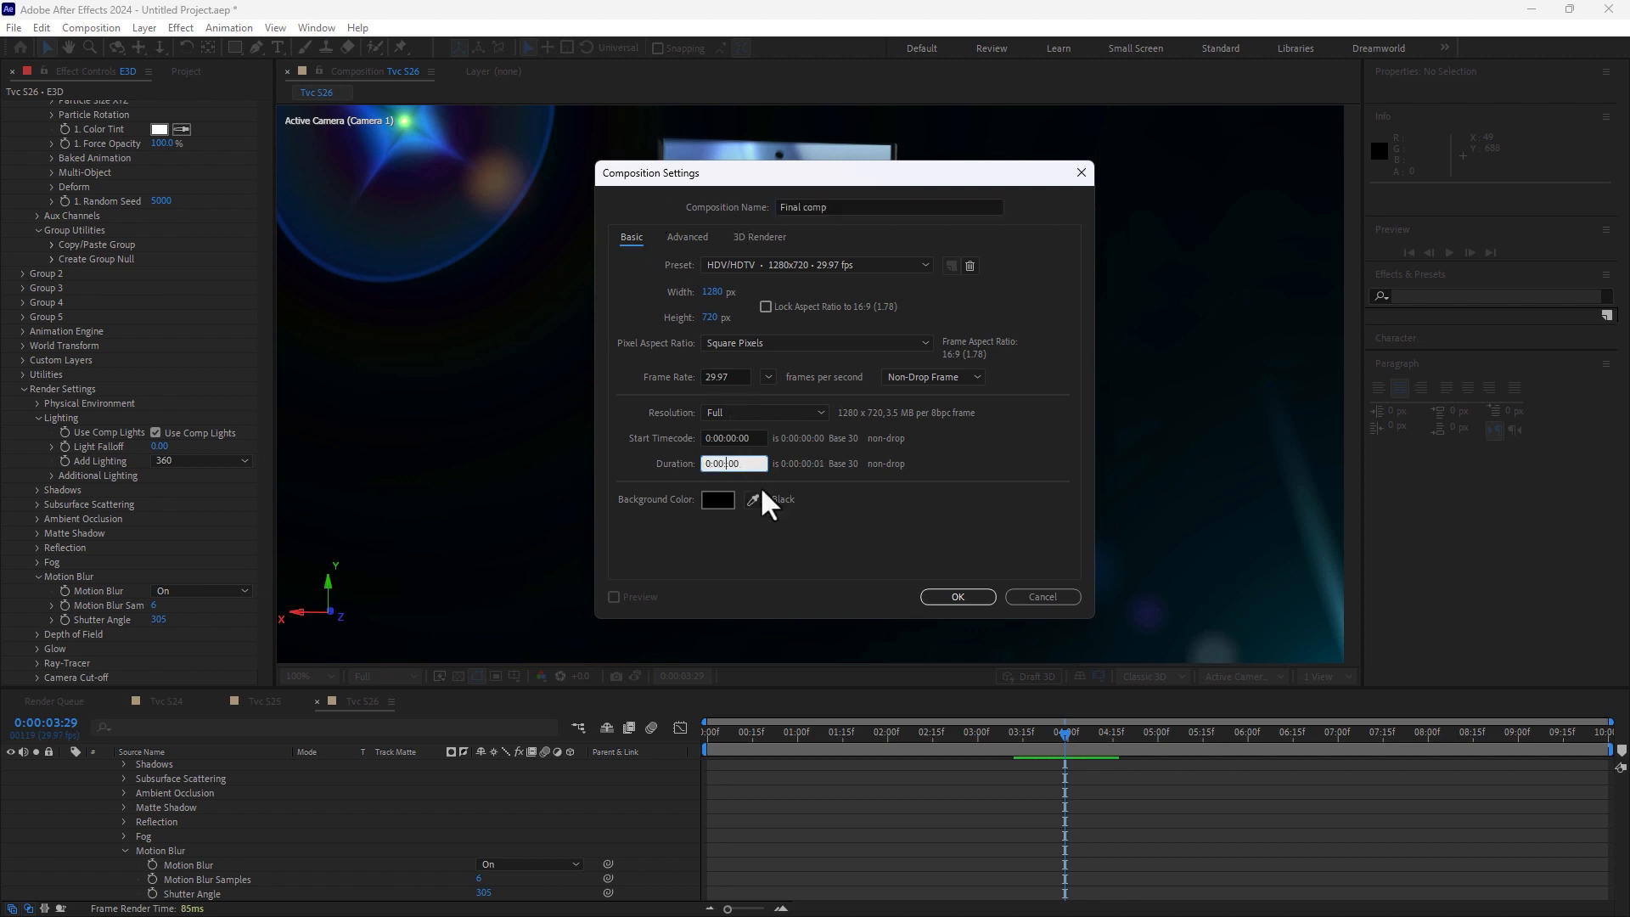
pyautogui.press('Return')
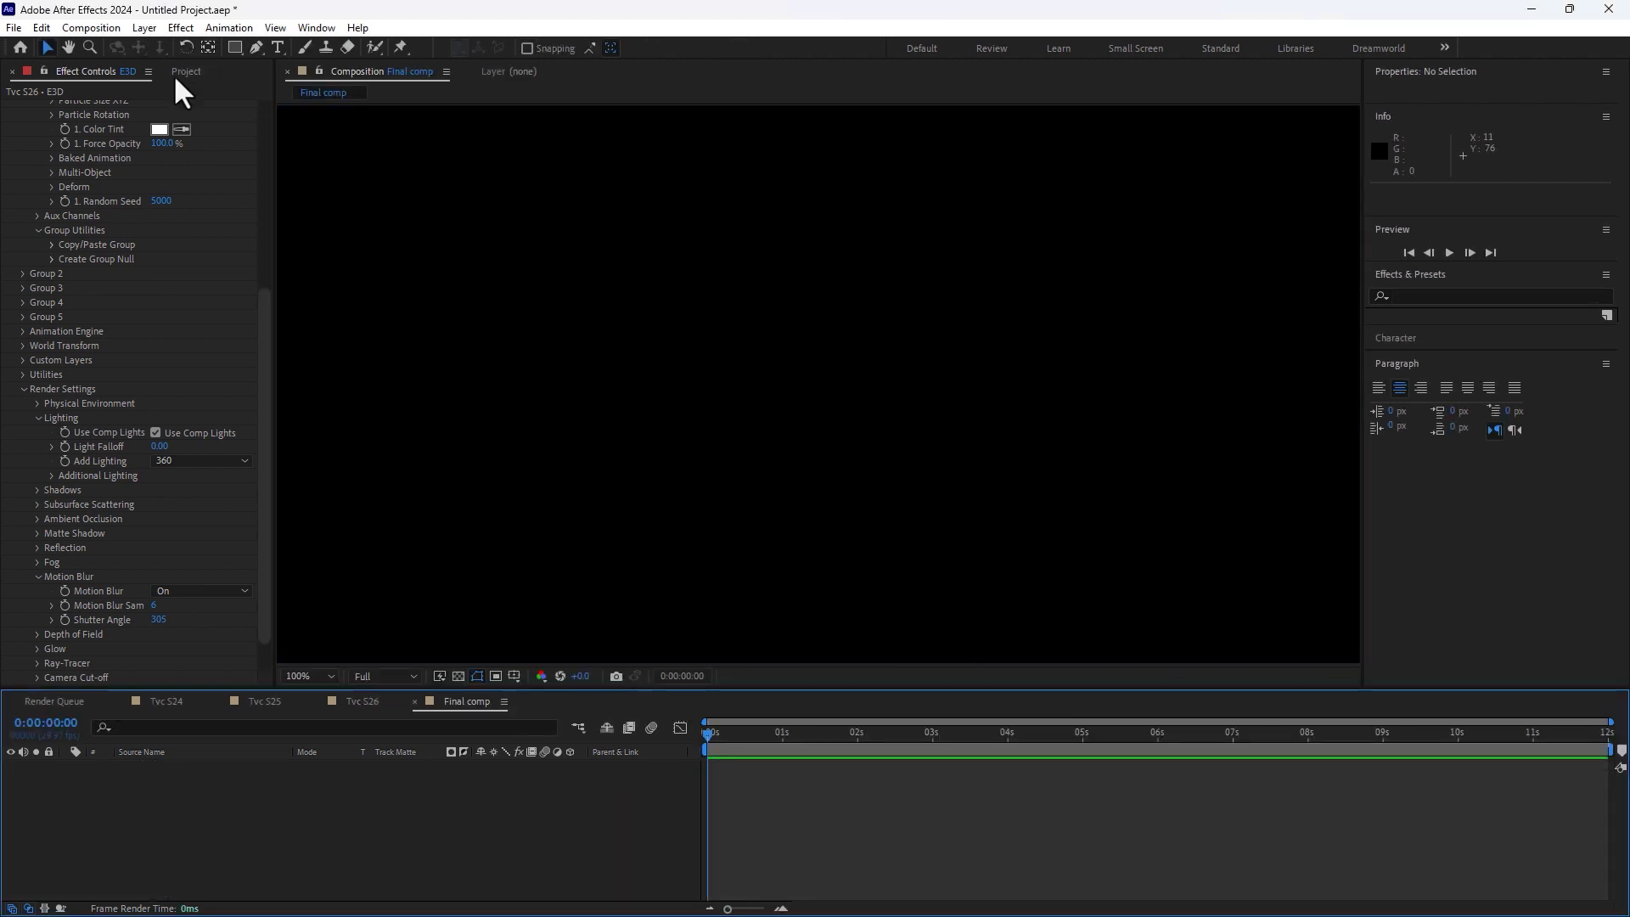
# Step: Add Tvc S24 and Tvc S25 to Final comp, with Tvc S25 on top and starting at about 0:00:02:20
pyautogui.click(176, 76)
pyautogui.moveTo(52, 259); pyautogui.dragTo(196, 822)
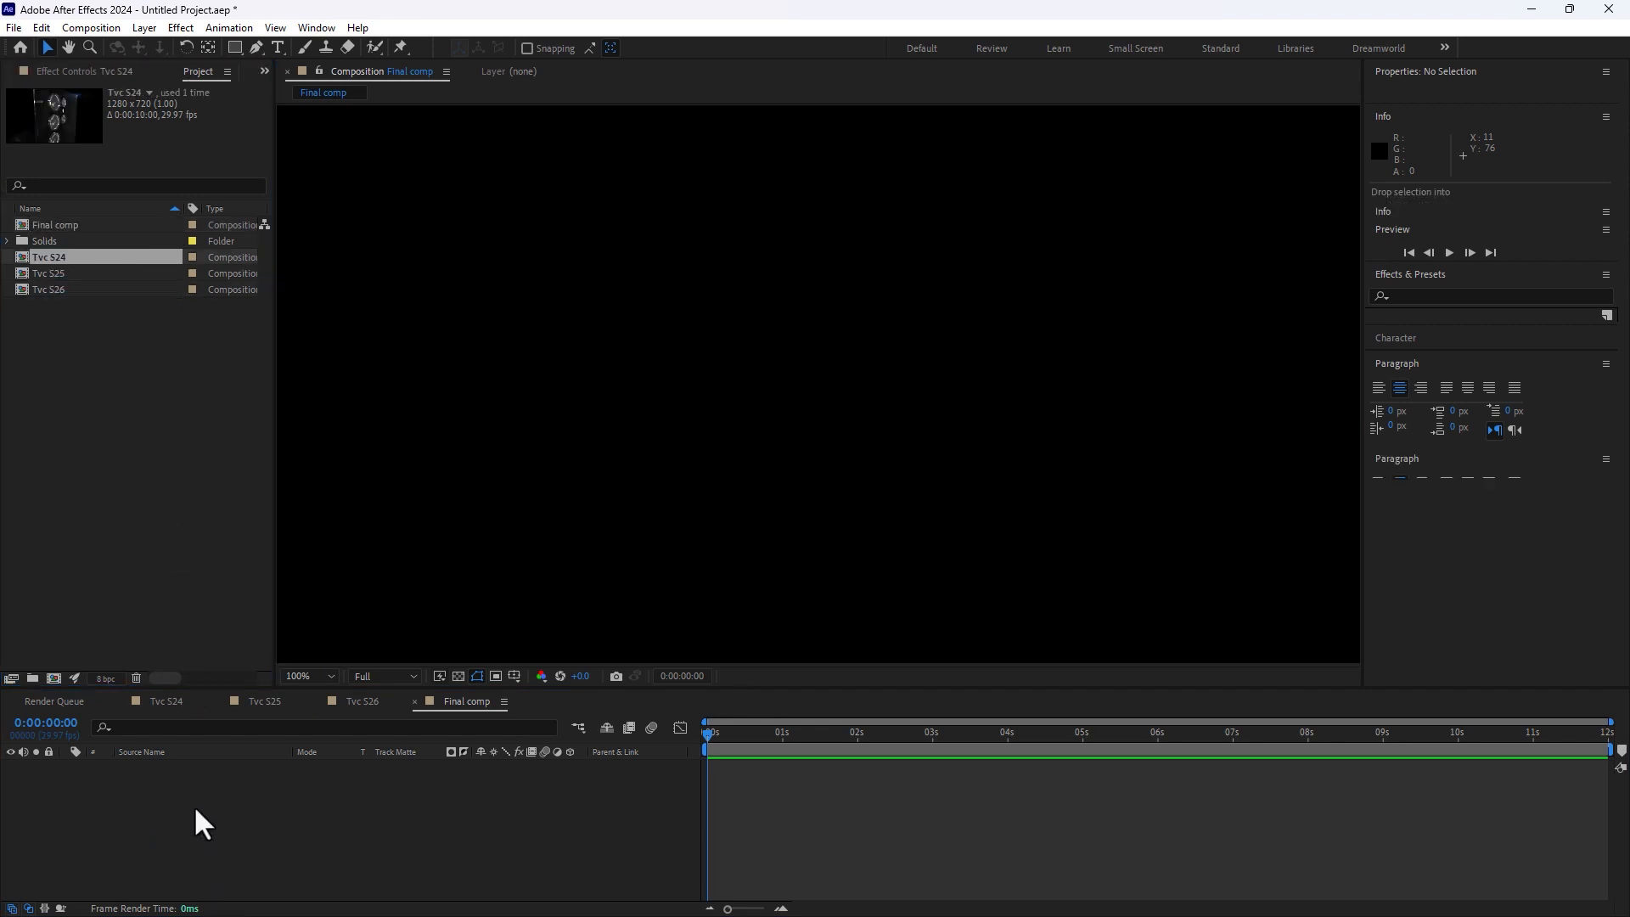
pyautogui.moveTo(47, 273); pyautogui.dragTo(305, 763)
pyautogui.moveTo(789, 738); pyautogui.dragTo(627, 738)
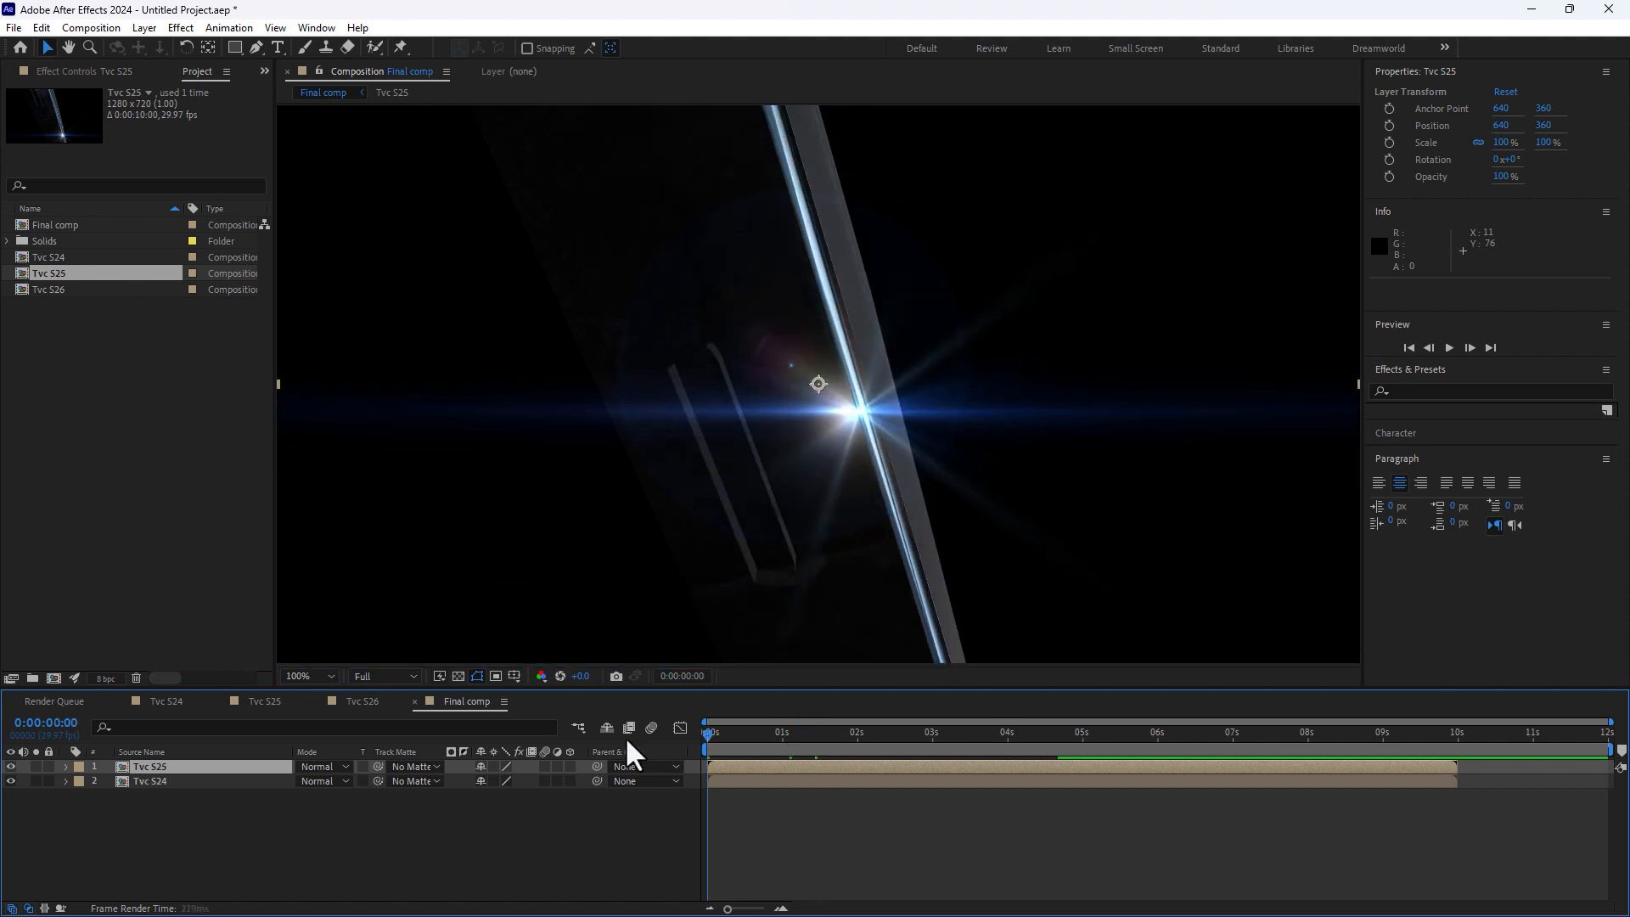
pyautogui.moveTo(798, 766); pyautogui.dragTo(947, 766)
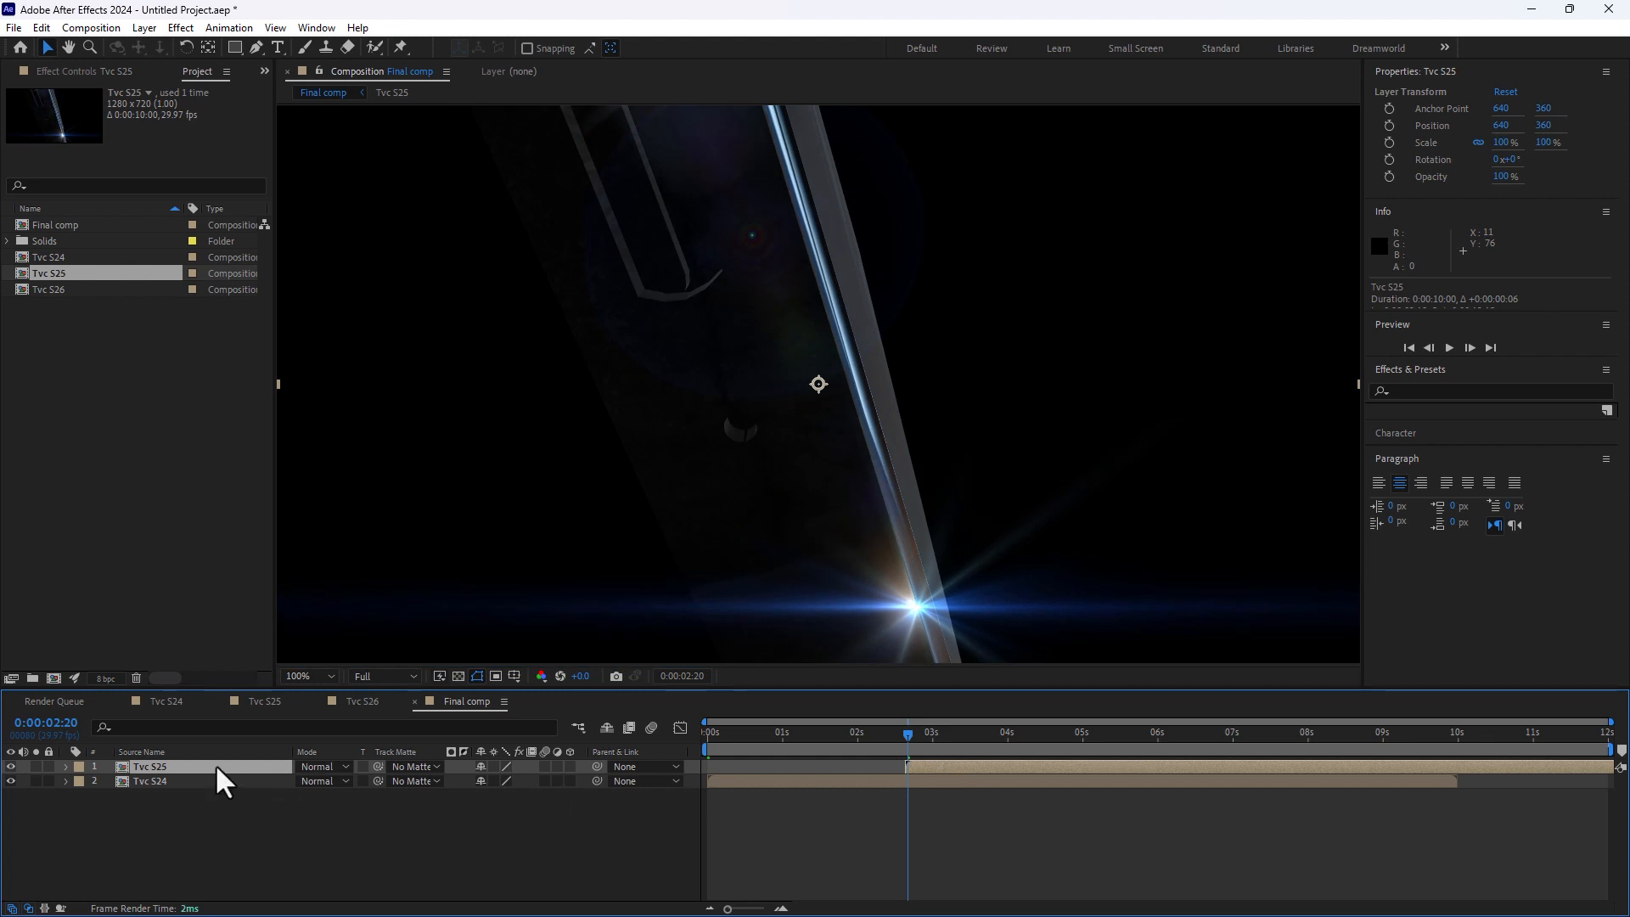
# Step: Move the start of Tvc S25 to 0:00:02:16 and keyframe Tvc S24's opacity from 100% there to 0% at 0:00:03:00
pyautogui.press('t')
pyautogui.moveTo(484, 781); pyautogui.dragTo(167, 839)
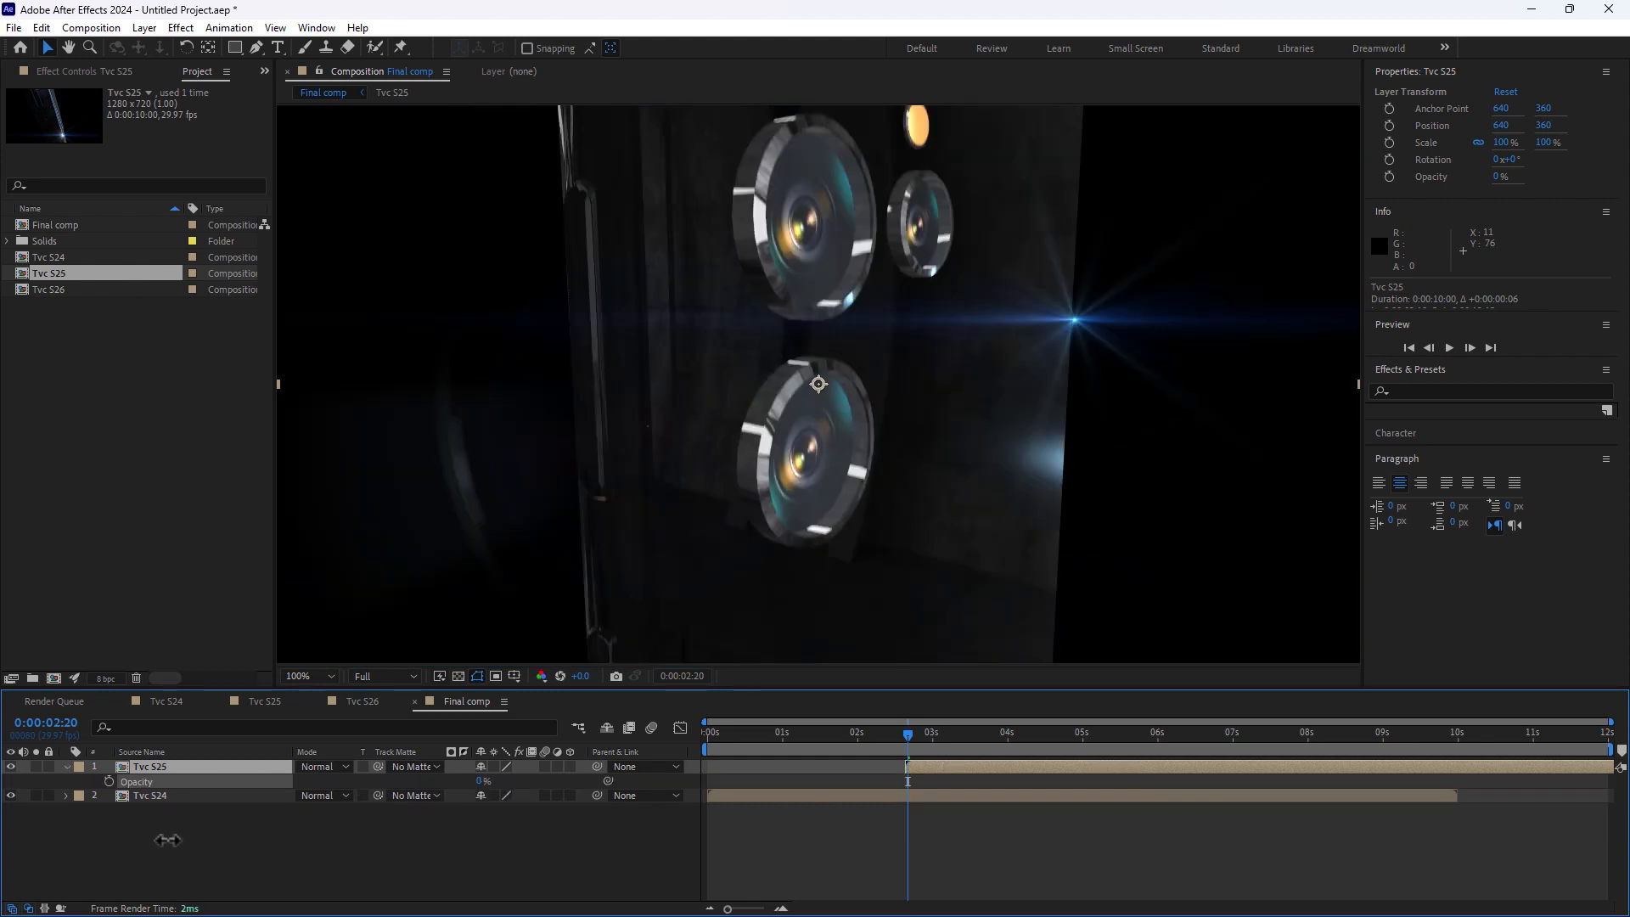
pyautogui.click(144, 793)
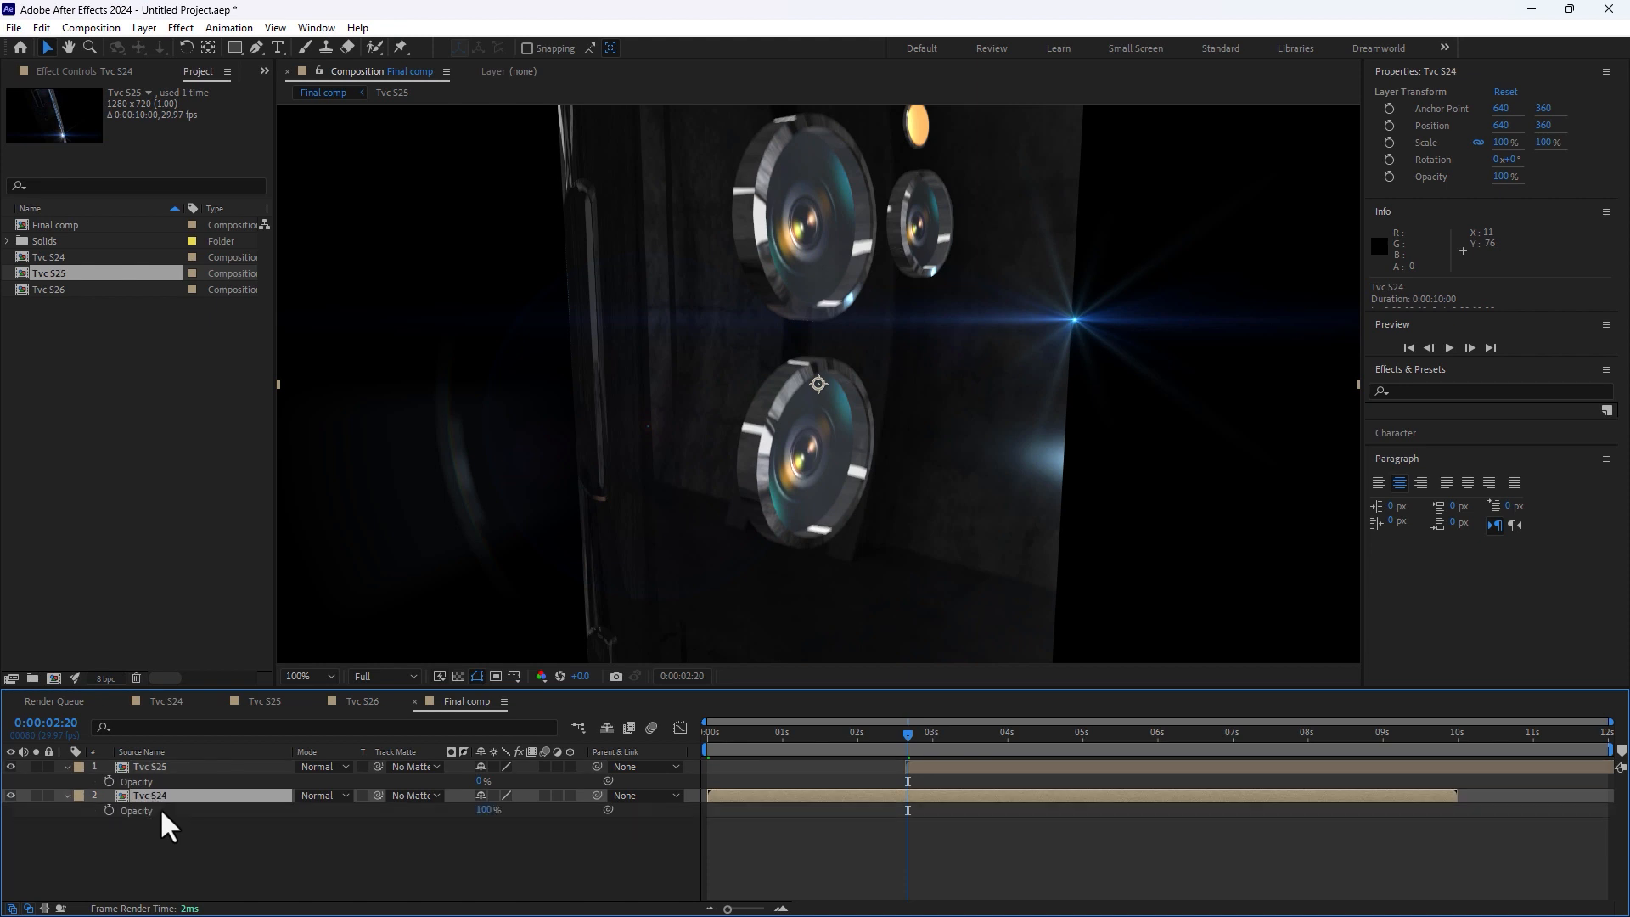
pyautogui.click(108, 810)
pyautogui.moveTo(933, 735); pyautogui.dragTo(897, 809)
pyautogui.moveTo(938, 734); pyautogui.dragTo(925, 730)
pyautogui.moveTo(485, 778); pyautogui.dragTo(448, 818)
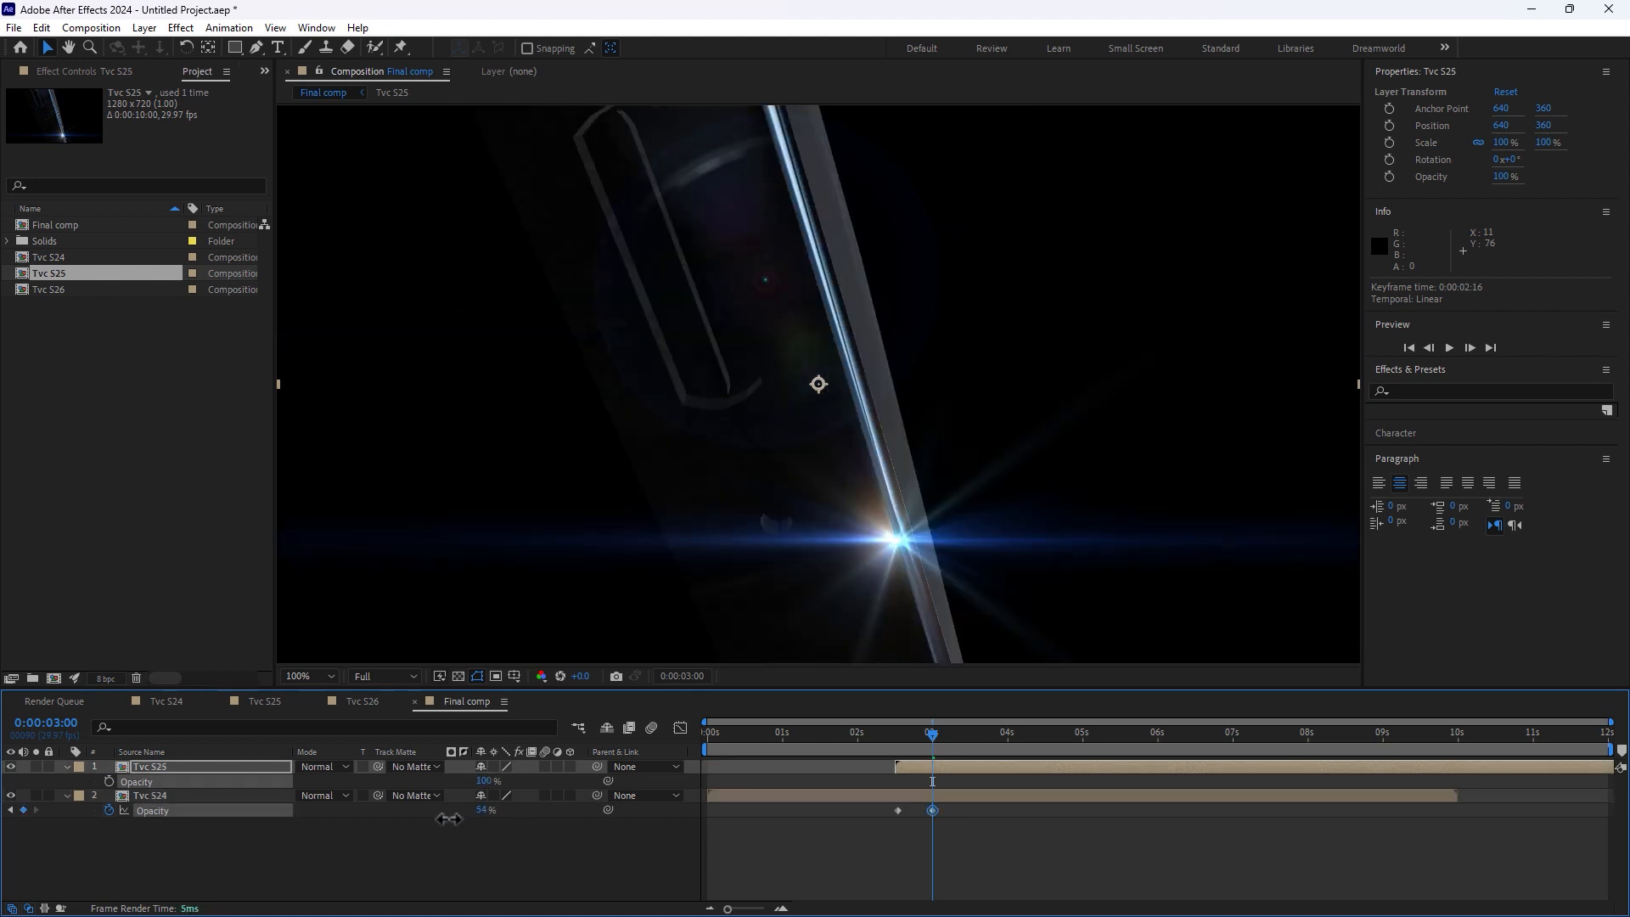
pyautogui.moveTo(292, 842); pyautogui.dragTo(294, 841)
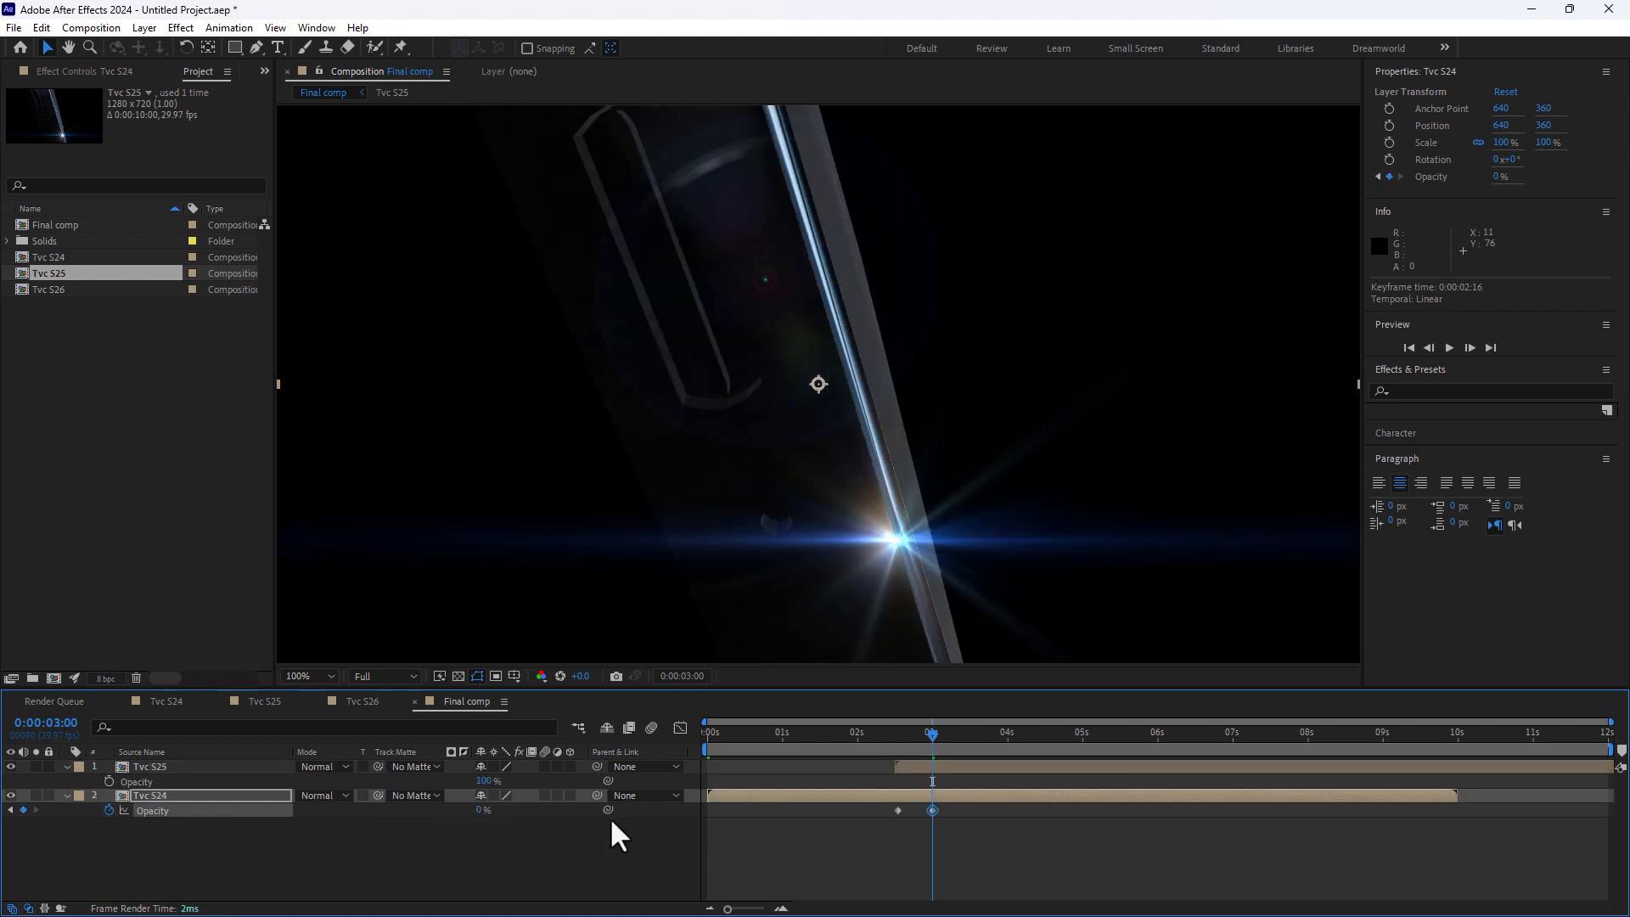
# Step: Keyframe Tvc S25's opacity from 0% at 0:00:02:16 to 100% at 0:00:03:00
pyautogui.moveTo(864, 736); pyautogui.dragTo(898, 732)
pyautogui.click(914, 764)
pyautogui.moveTo(492, 776); pyautogui.dragTo(311, 796)
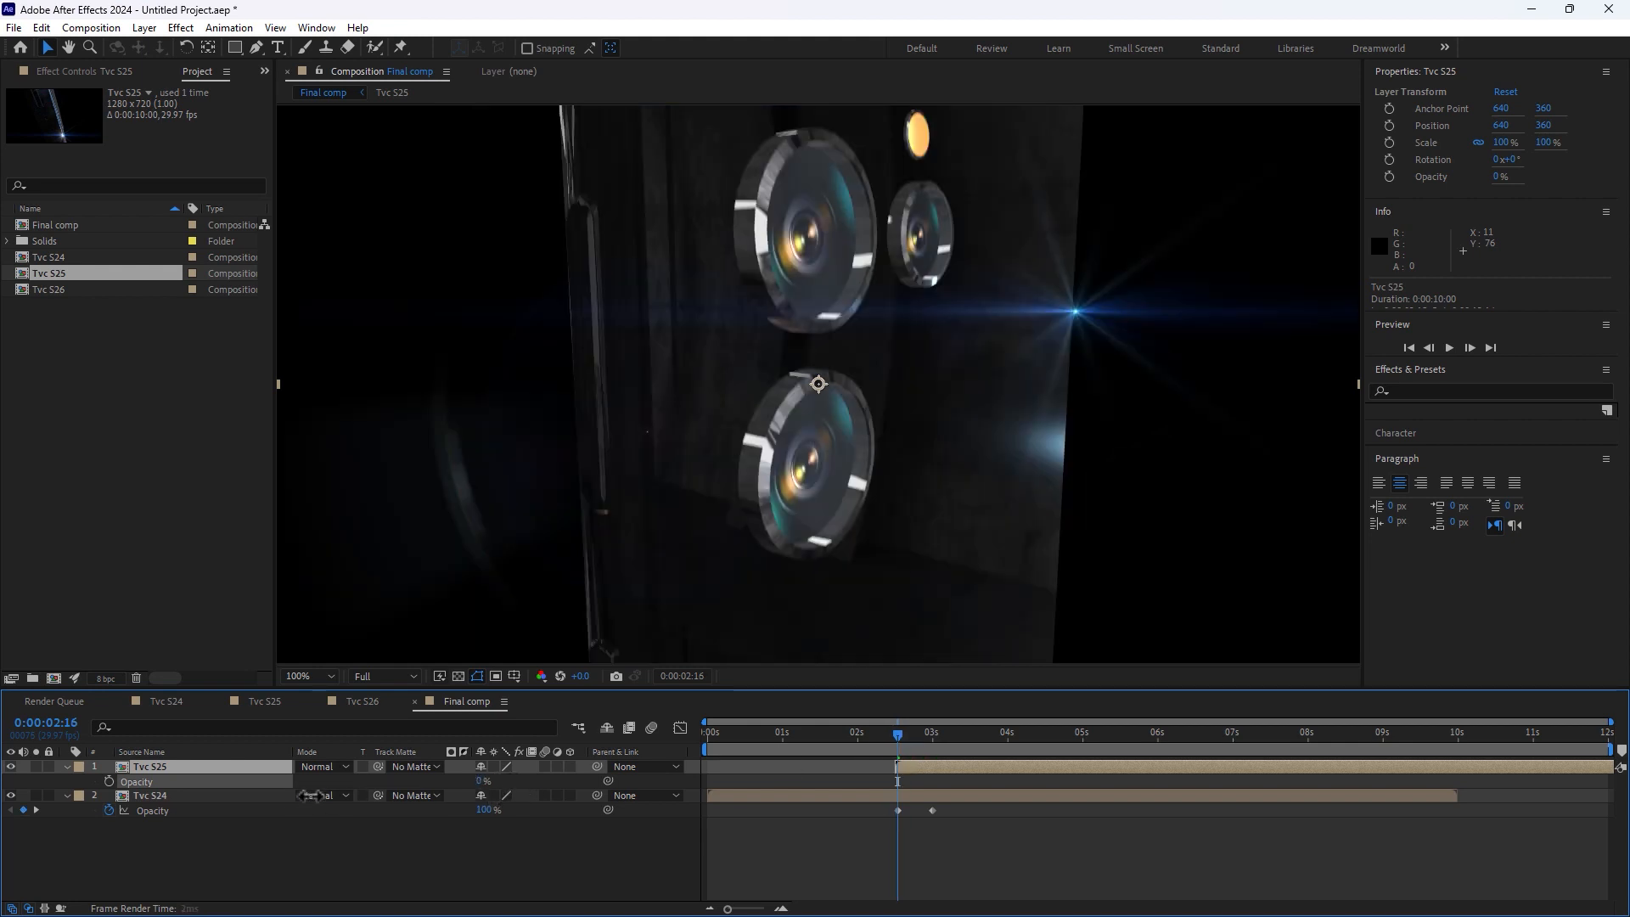
pyautogui.click(929, 734)
pyautogui.moveTo(480, 781); pyautogui.dragTo(549, 782)
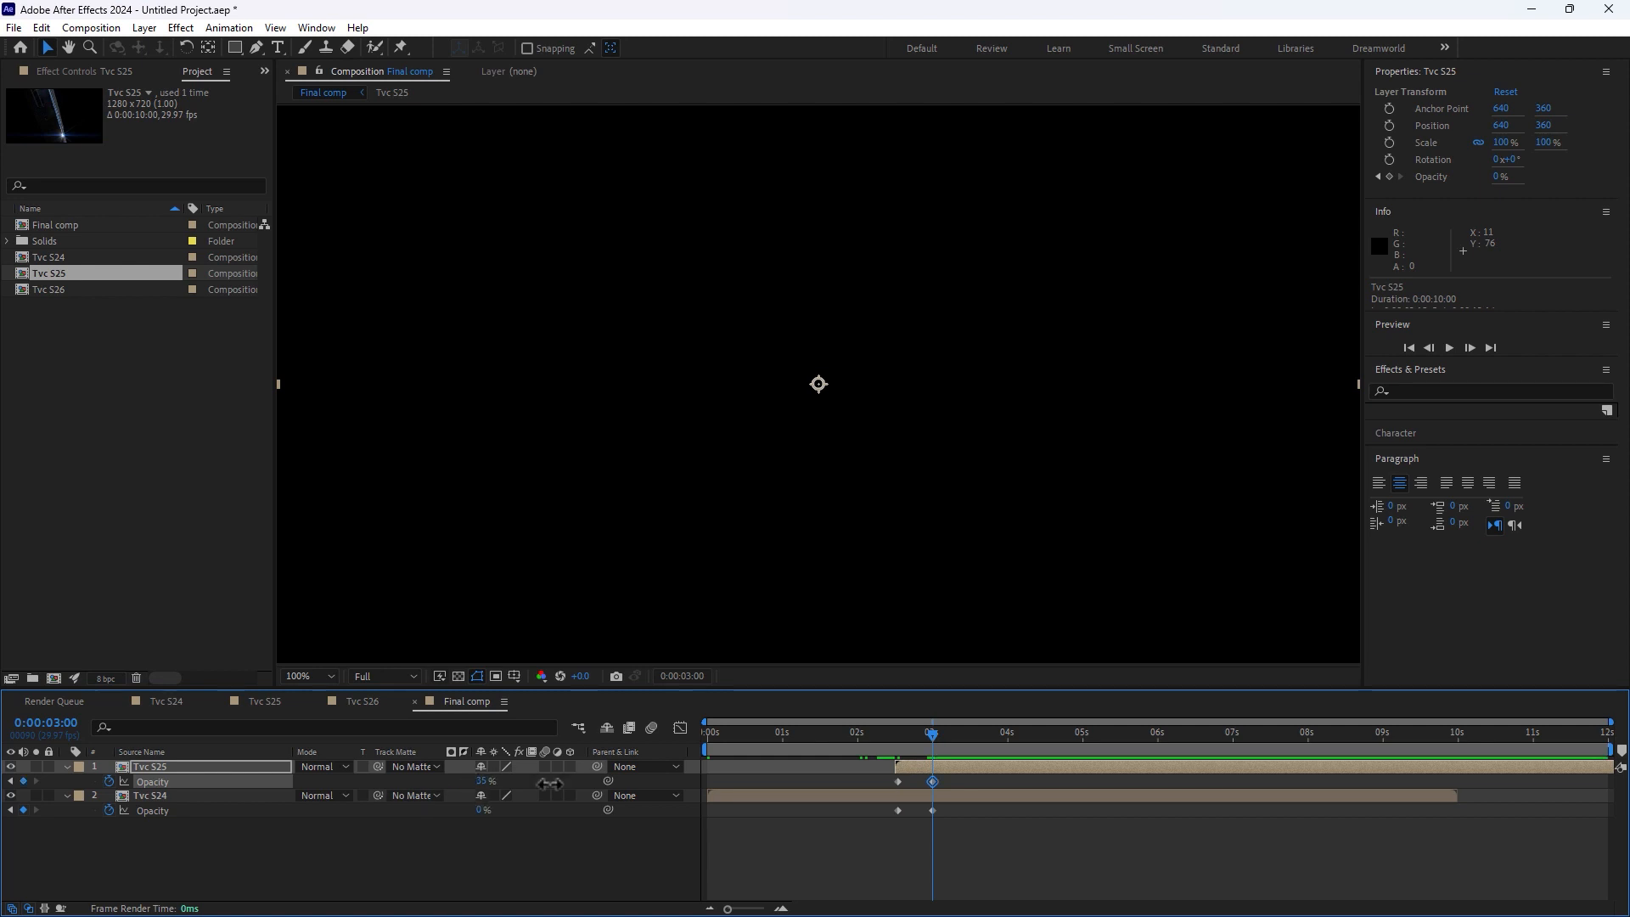
pyautogui.click(884, 853)
# Step: Add Tvc S26 to Final comp above Tvc S25, starting at 0:00:05:06
pyautogui.moveTo(887, 733); pyautogui.dragTo(1178, 767)
pyautogui.moveTo(52, 291); pyautogui.dragTo(1113, 762)
pyautogui.click(751, 754)
# Step: At 0:00:05:06, keyframe Tvc S25's opacity at 100% and Tvc S26's opacity at 0%
pyautogui.click(193, 787)
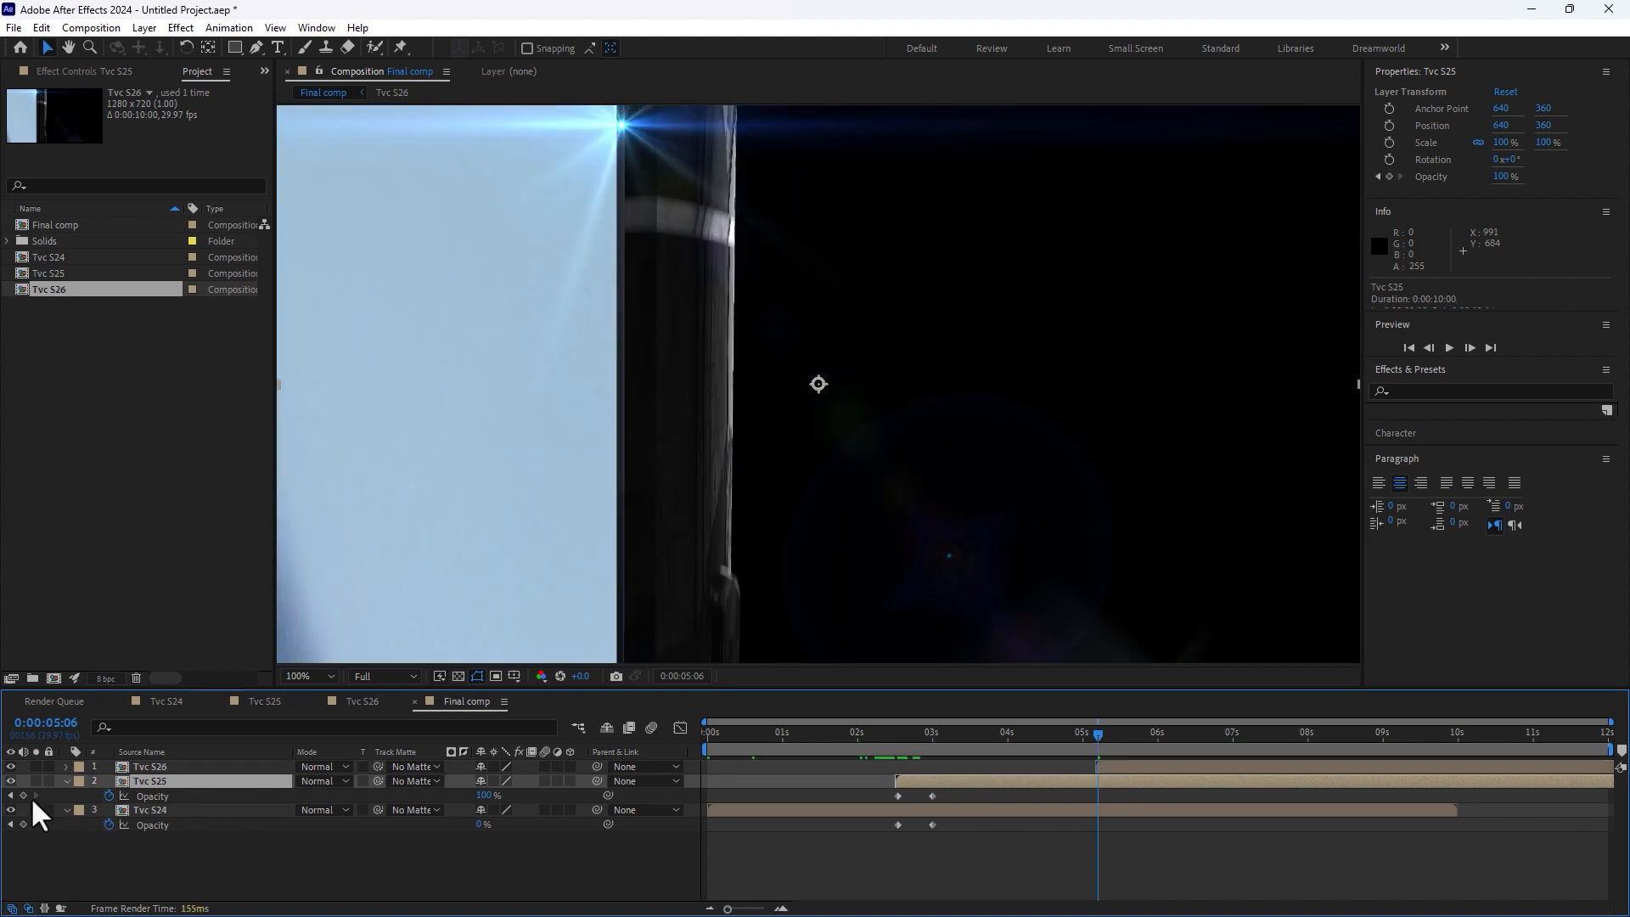
pyautogui.click(24, 795)
pyautogui.click(174, 767)
pyautogui.press('t')
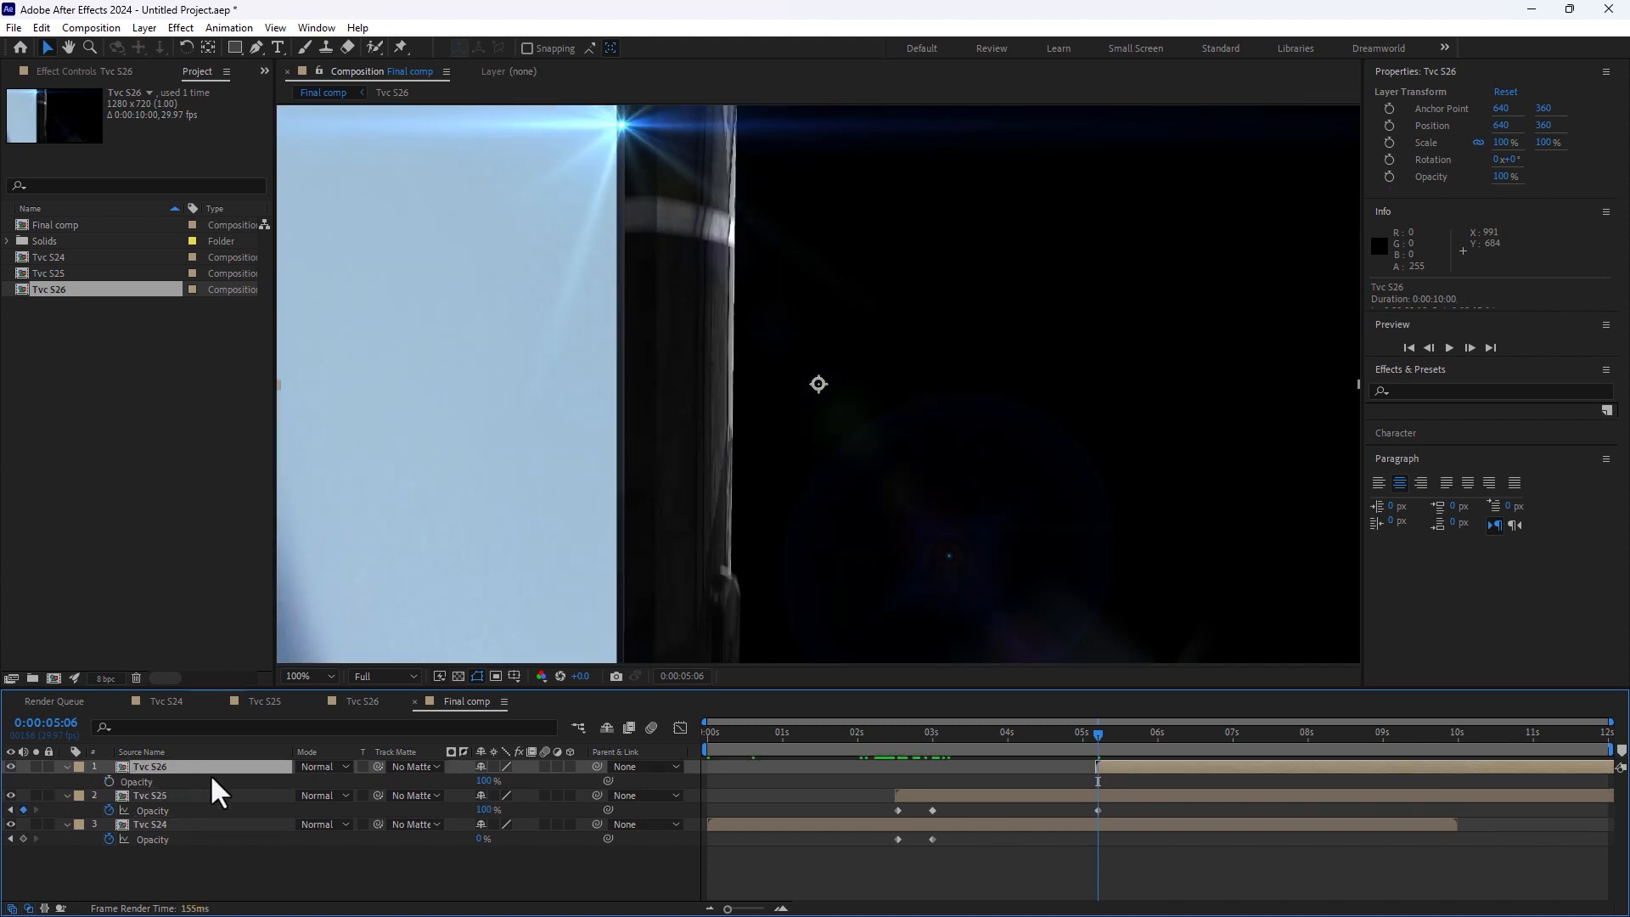
pyautogui.moveTo(473, 781); pyautogui.dragTo(112, 780)
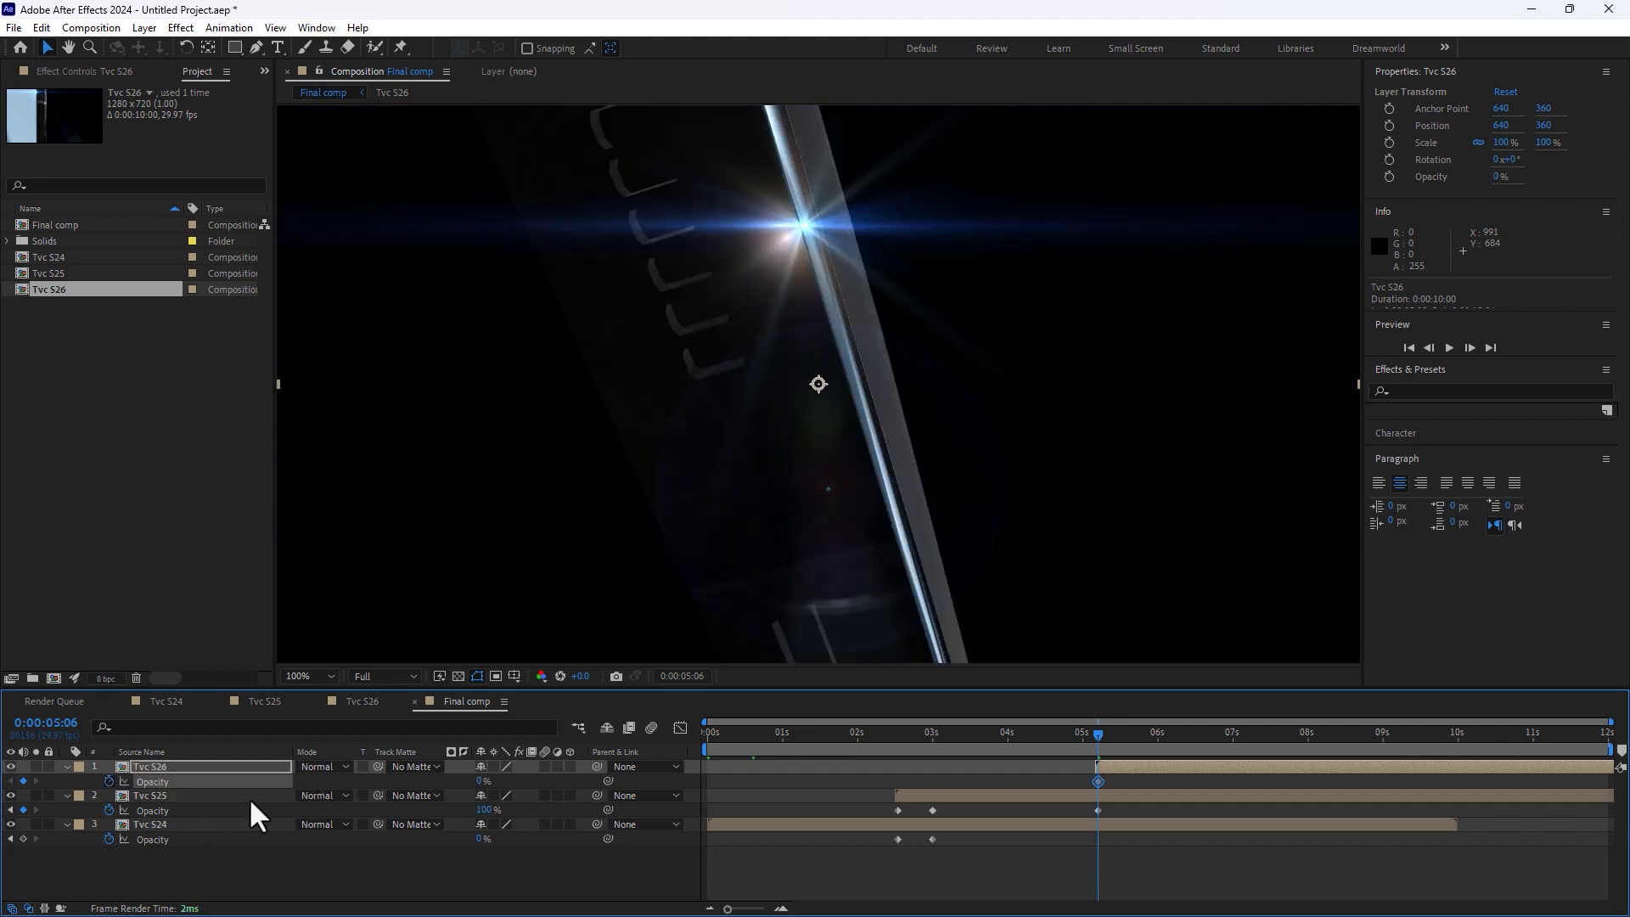
# Step: At 0:00:05:25, keyframe Tvc S26's opacity at 100% and Tvc S25's opacity at 0%
pyautogui.moveTo(1098, 731); pyautogui.dragTo(1144, 730)
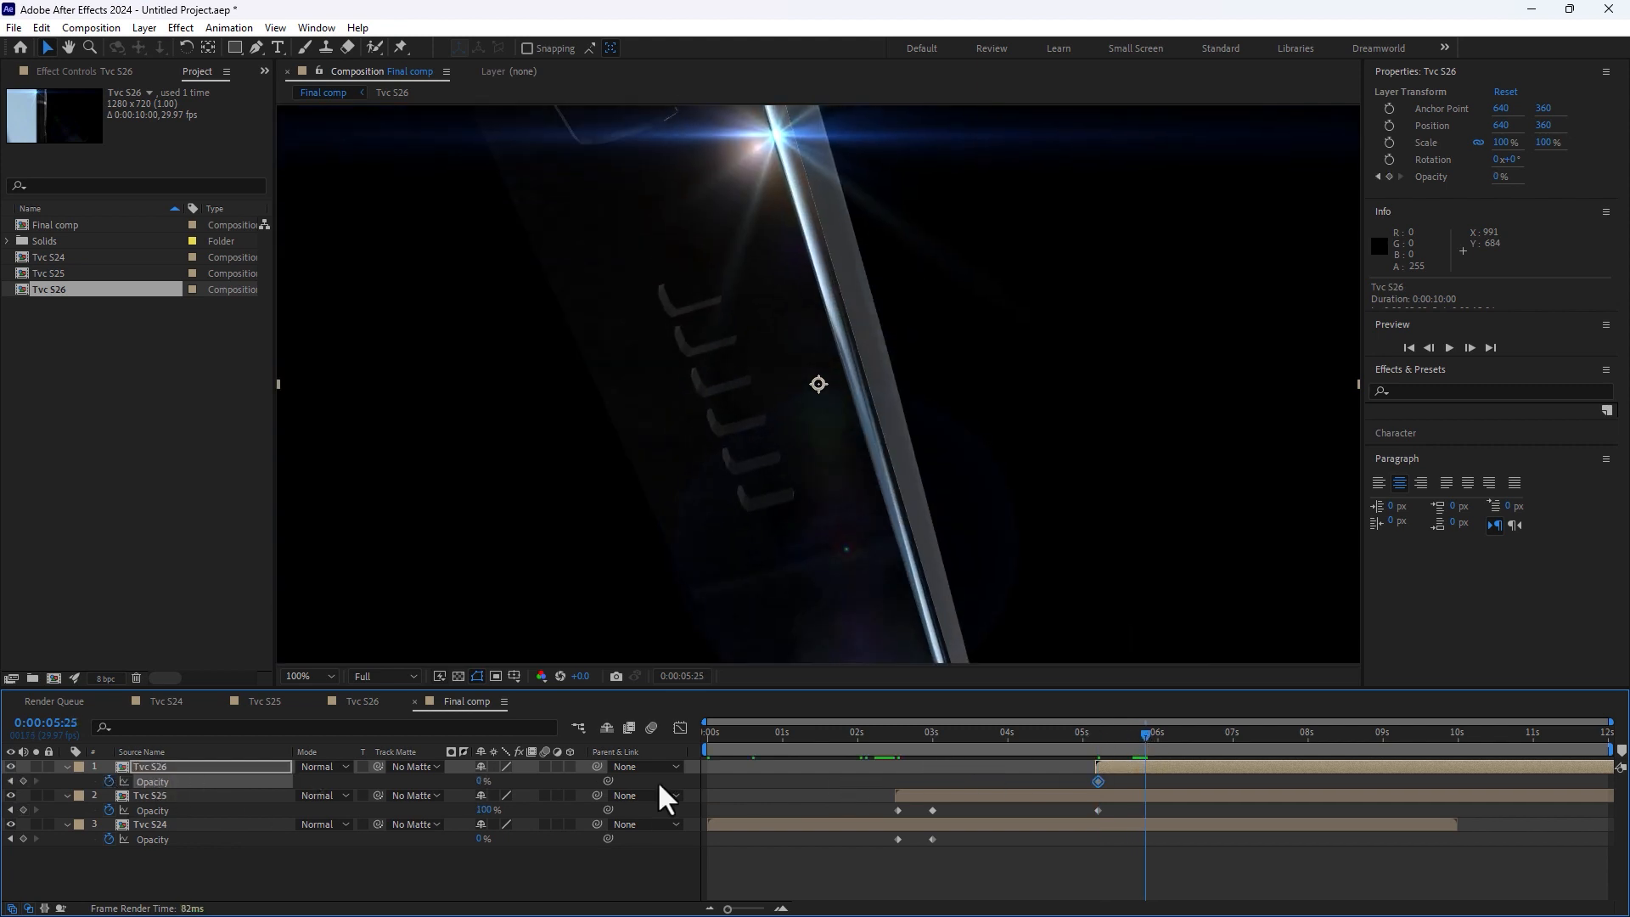
pyautogui.moveTo(480, 781); pyautogui.dragTo(580, 777)
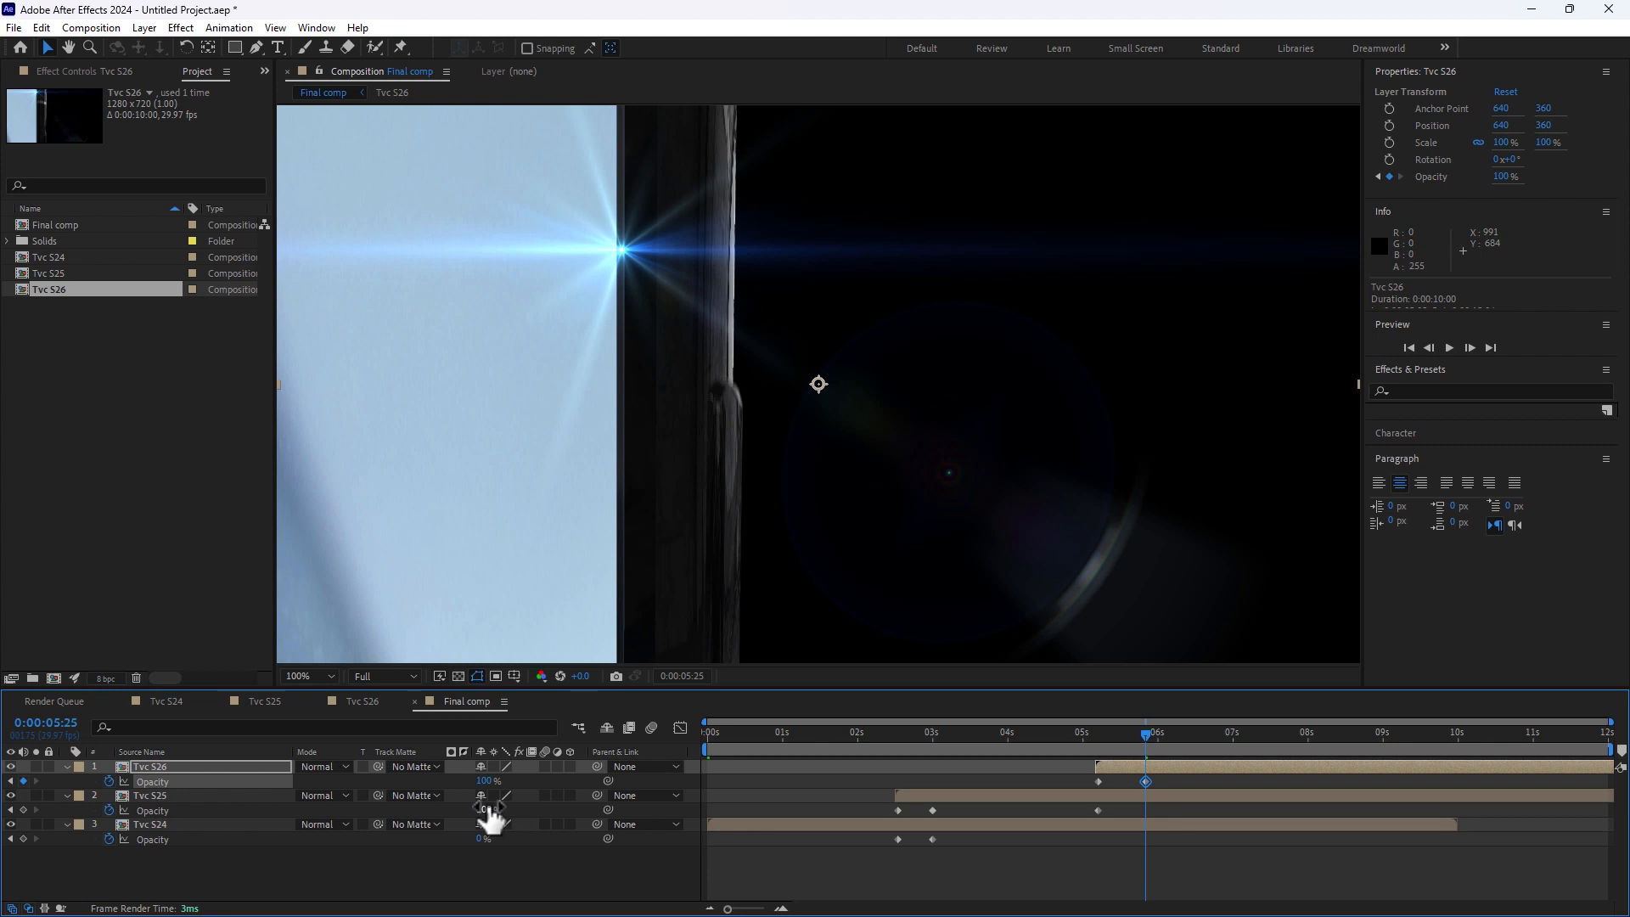
pyautogui.moveTo(484, 810); pyautogui.dragTo(453, 809)
pyautogui.click(713, 897)
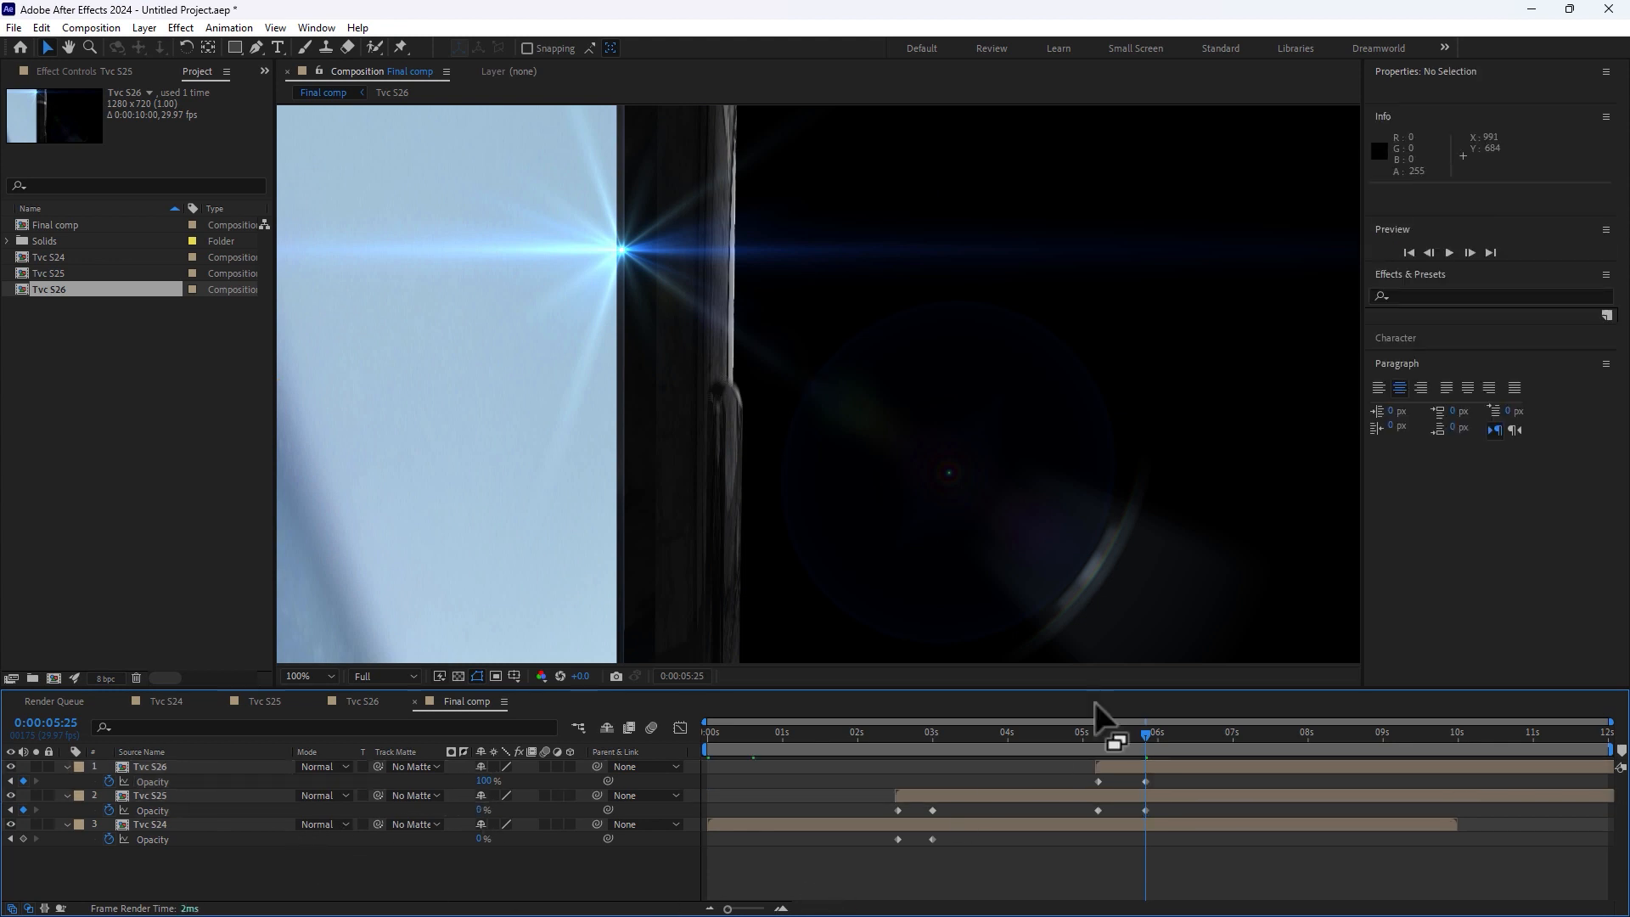
# Step: Preview the crossfade, and open the Optical Flares options of the Lense Flare layer in Tvc S26
pyautogui.click(1105, 738)
pyautogui.moveTo(1106, 743); pyautogui.dragTo(1493, 731)
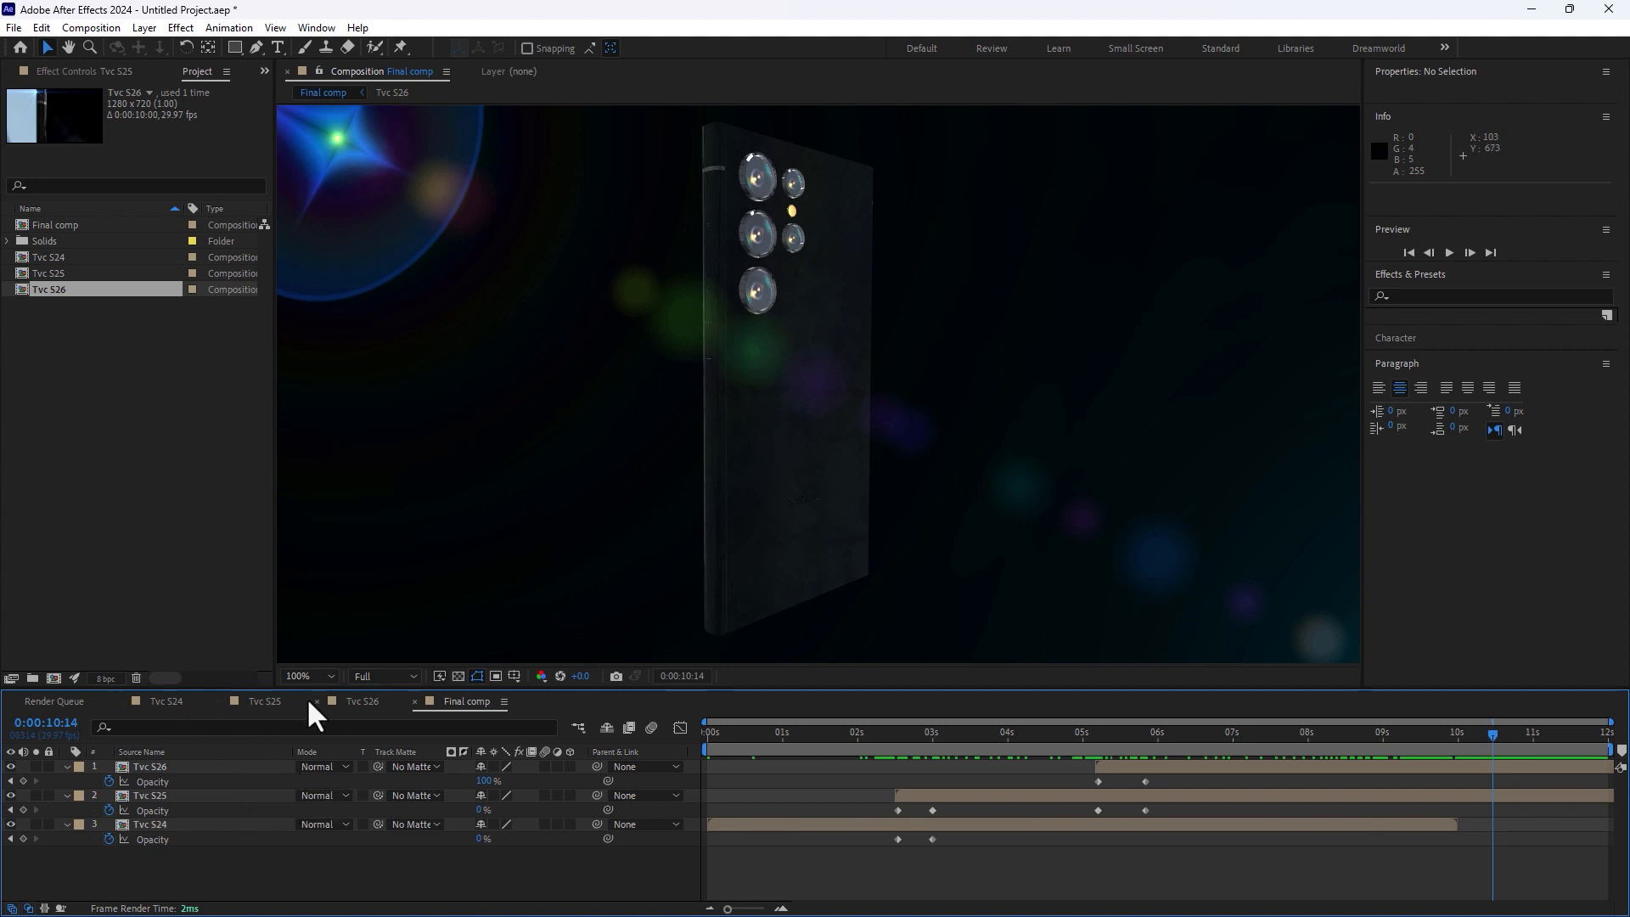
pyautogui.click(357, 702)
pyautogui.scroll(5, 204, 806)
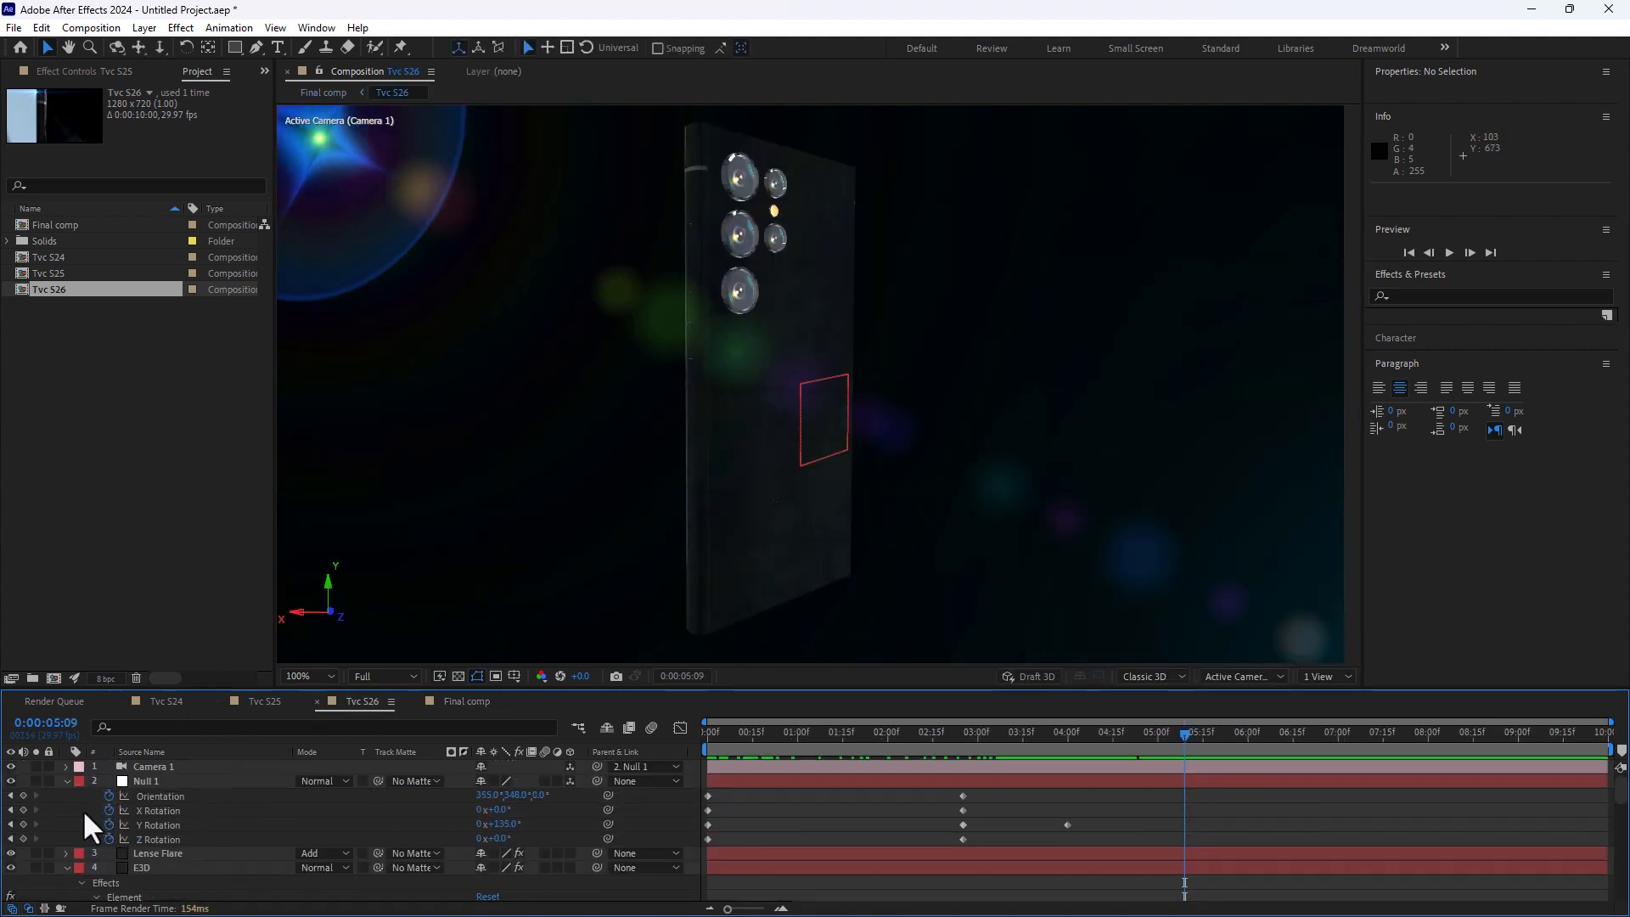
pyautogui.click(174, 853)
pyautogui.click(92, 70)
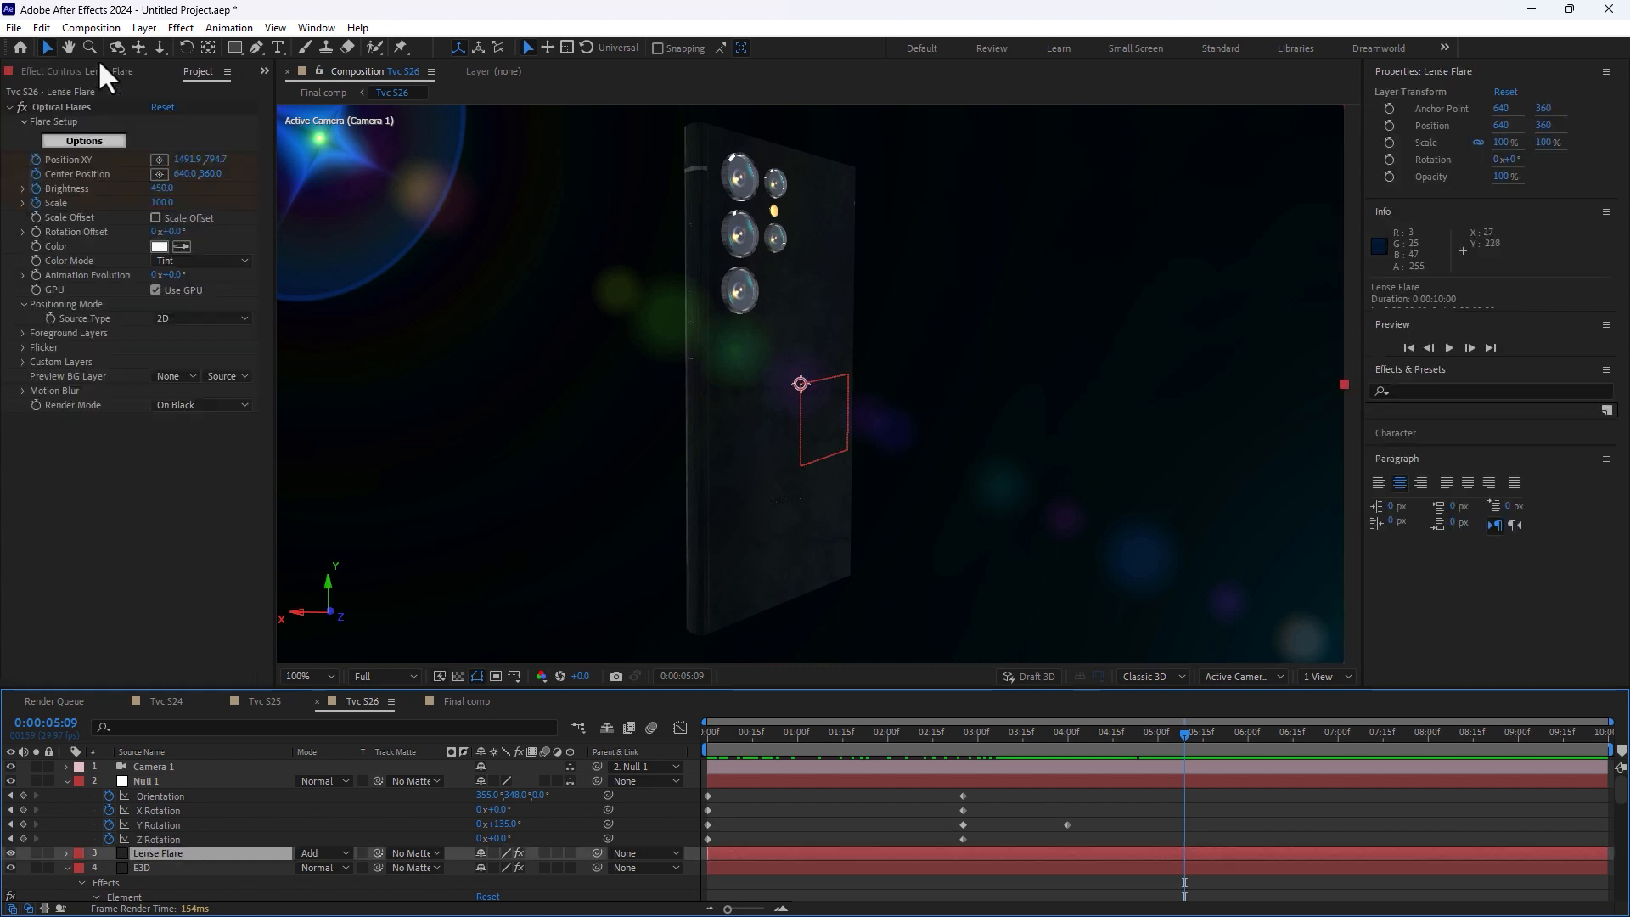
pyautogui.click(102, 140)
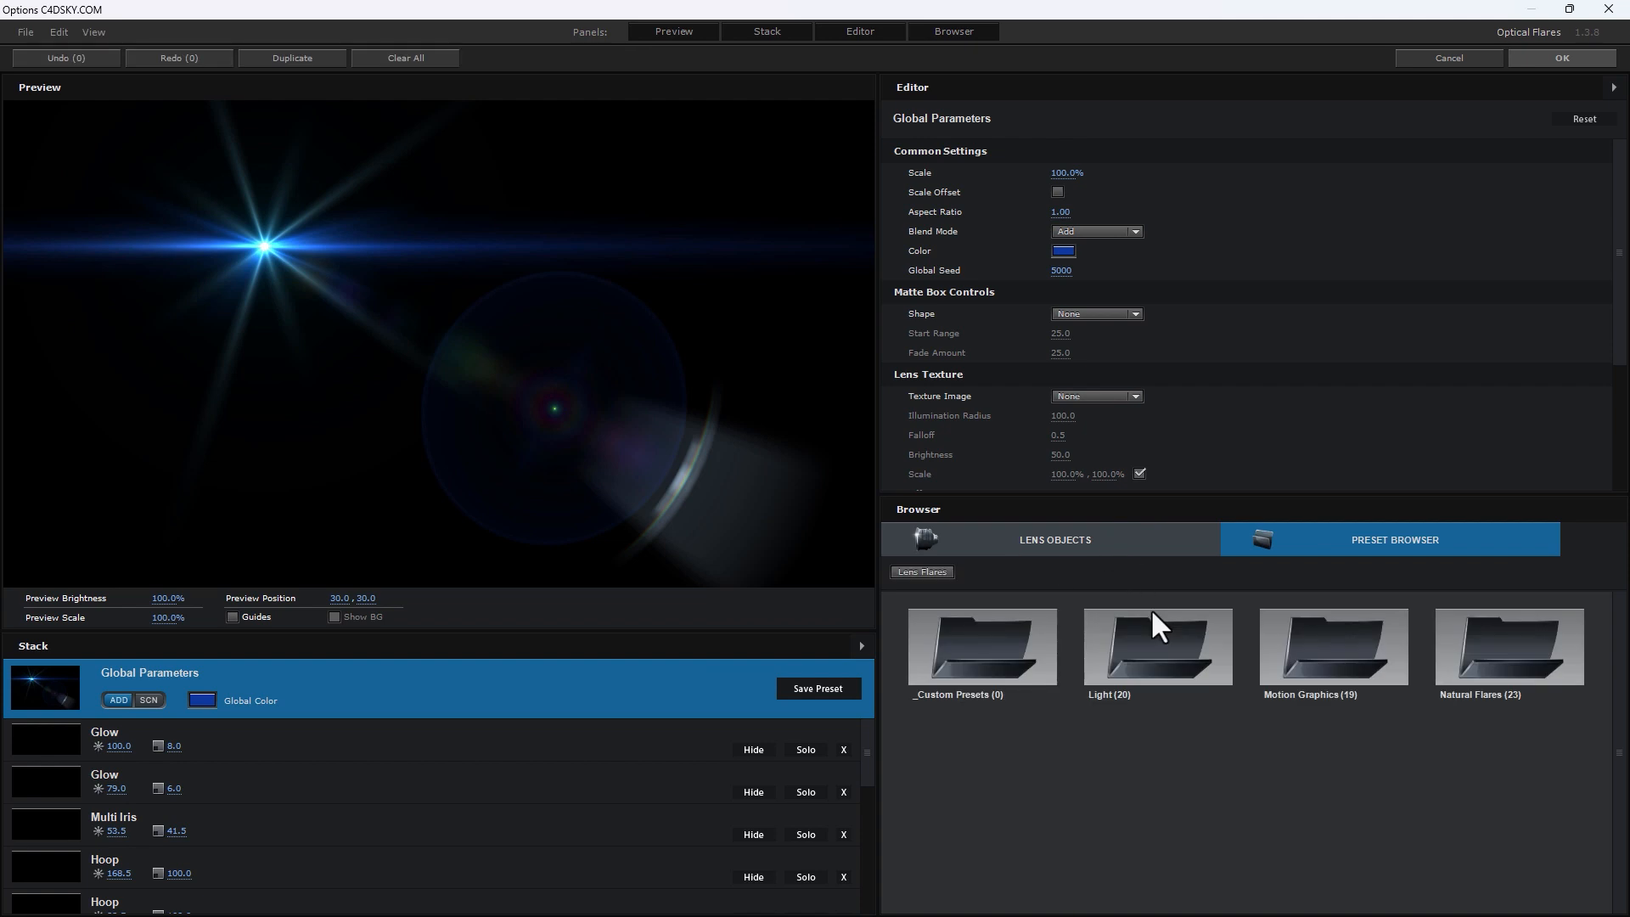
# Step: Apply the Beam preset from the Light presets to the Lense Flare layer and preview it in Tvc S26
pyautogui.click(1114, 677)
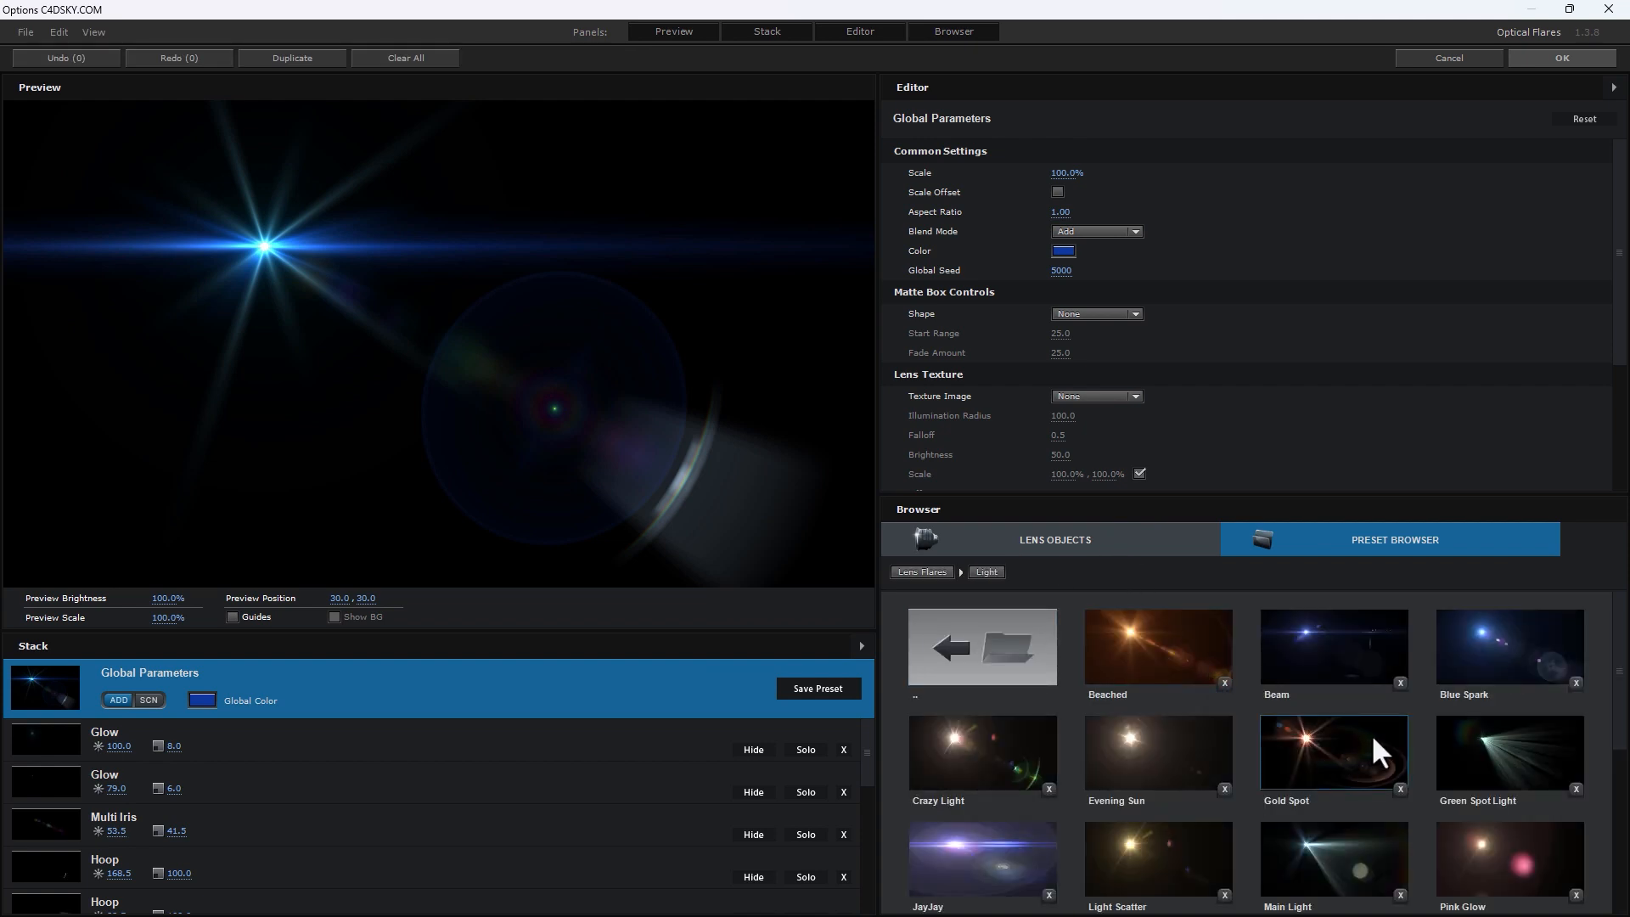
pyautogui.scroll(-5, 1373, 732)
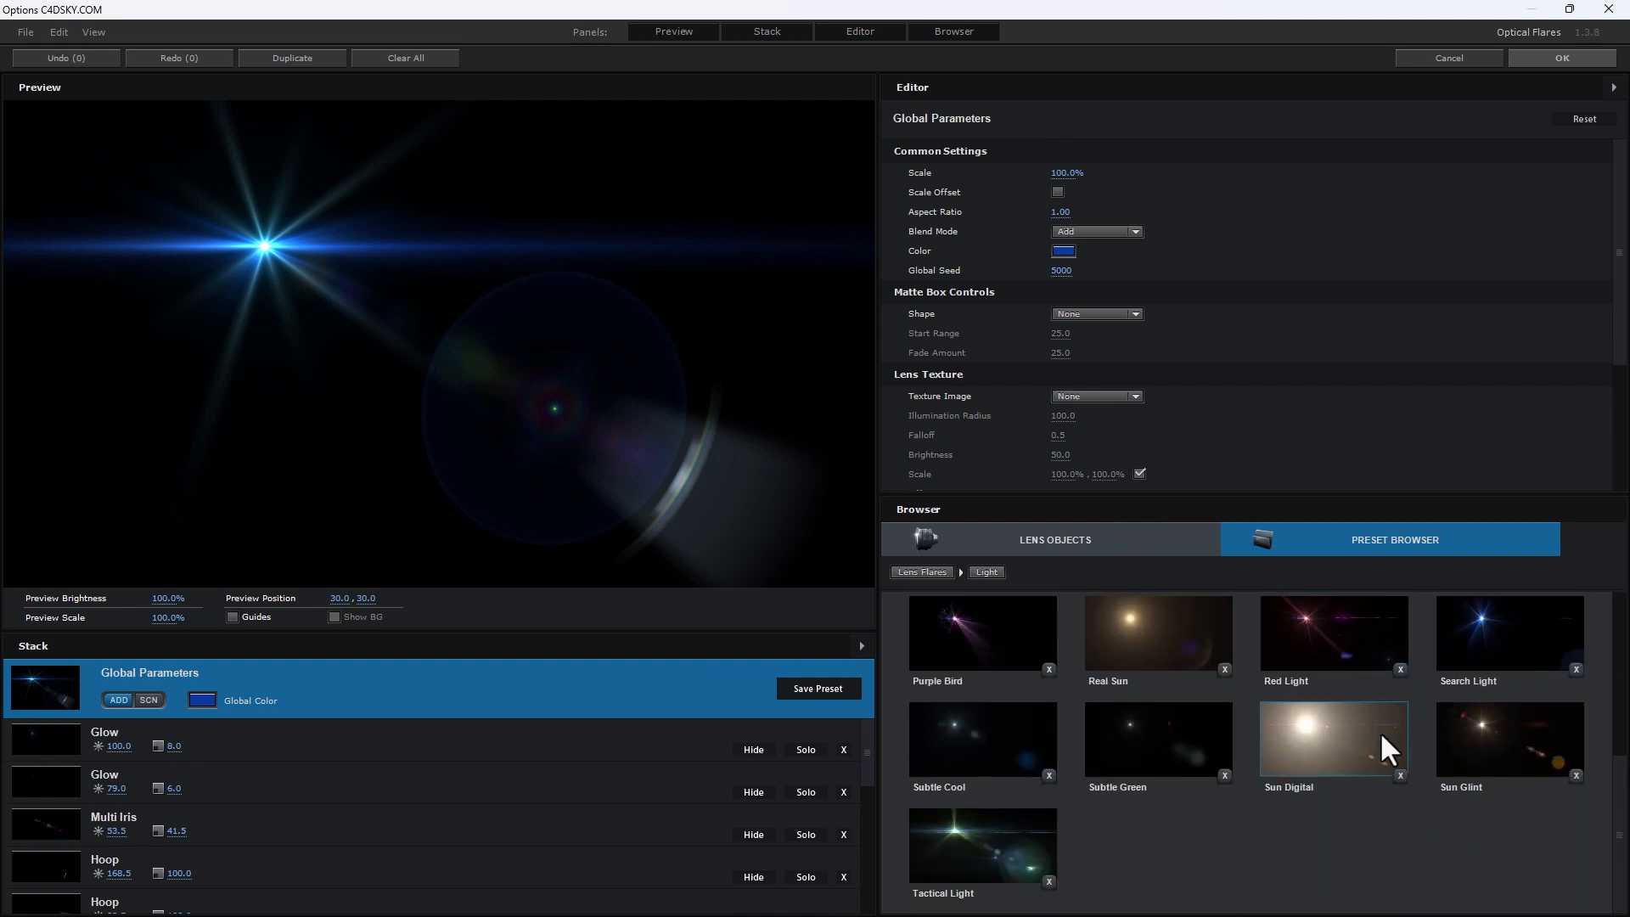
pyautogui.scroll(5, 1384, 732)
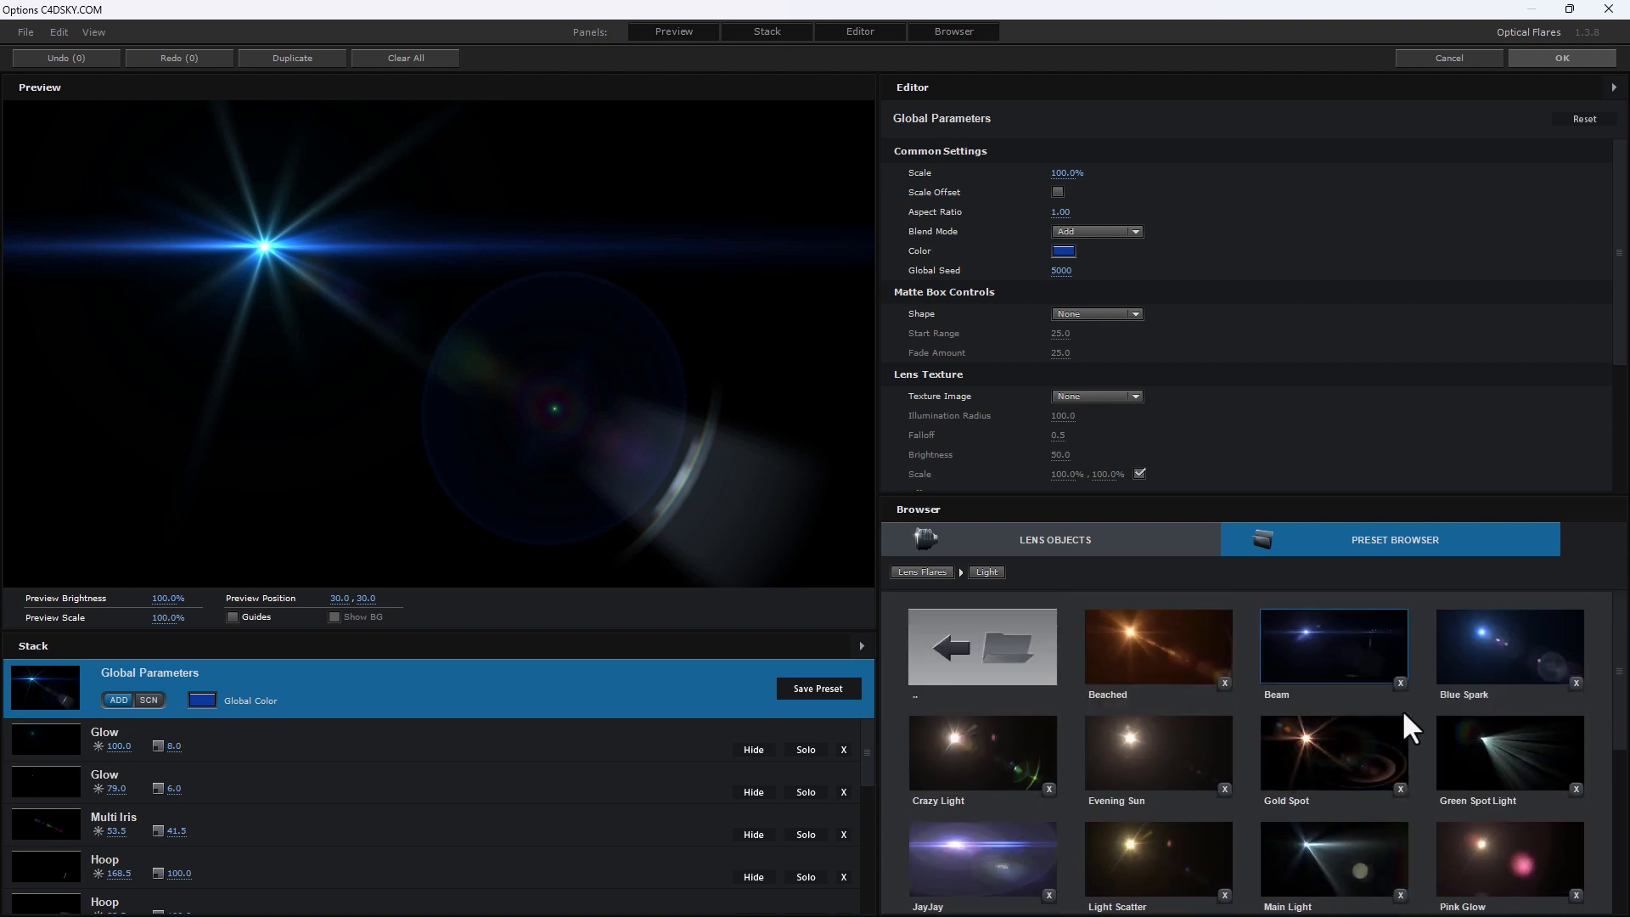
pyautogui.click(1333, 645)
pyautogui.moveTo(685, 469); pyautogui.dragTo(499, 197)
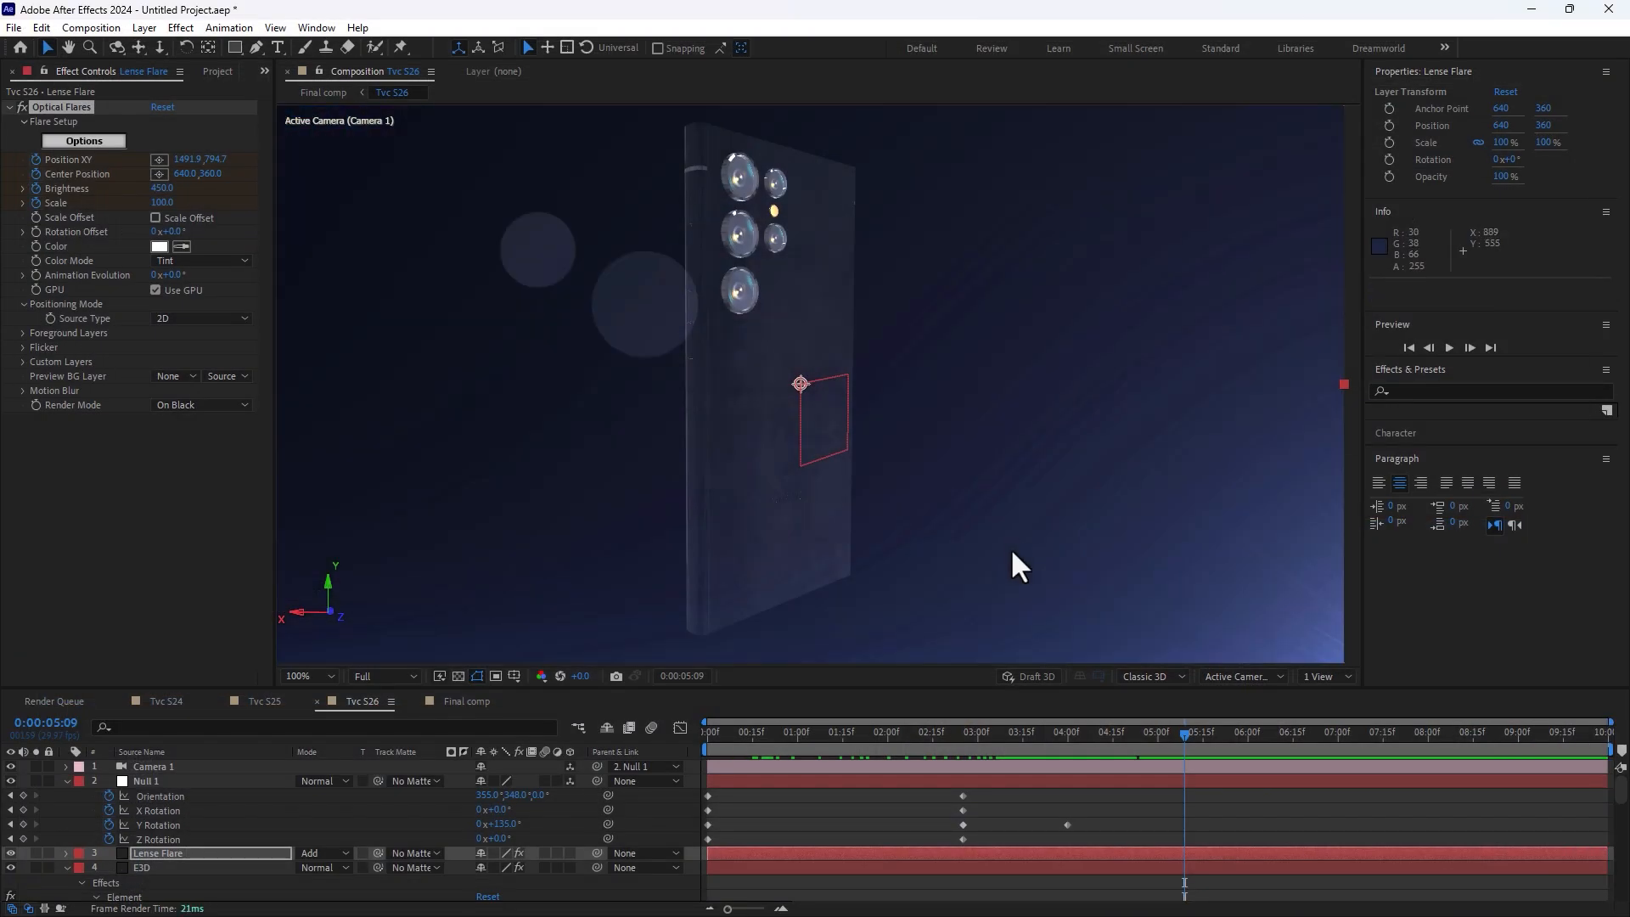
pyautogui.moveTo(833, 740); pyautogui.dragTo(1158, 752)
# Step: Try tinting the Lense Flare layer's Optical Flares effect orange (FF7200), and undo the color change
pyautogui.click(98, 143)
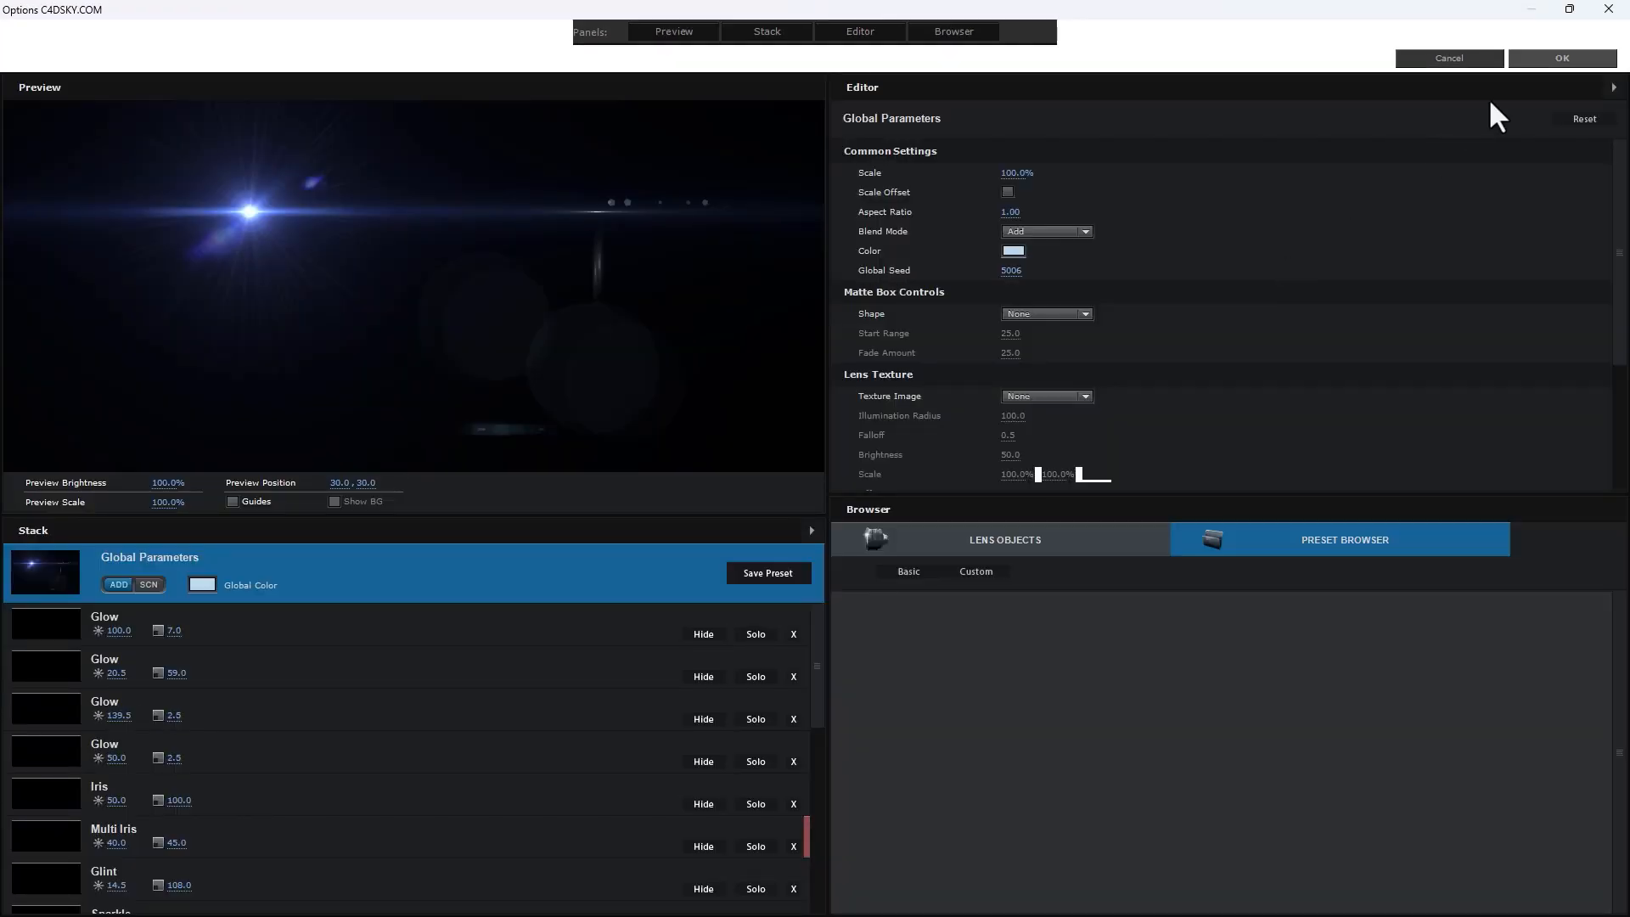
pyautogui.click(1560, 56)
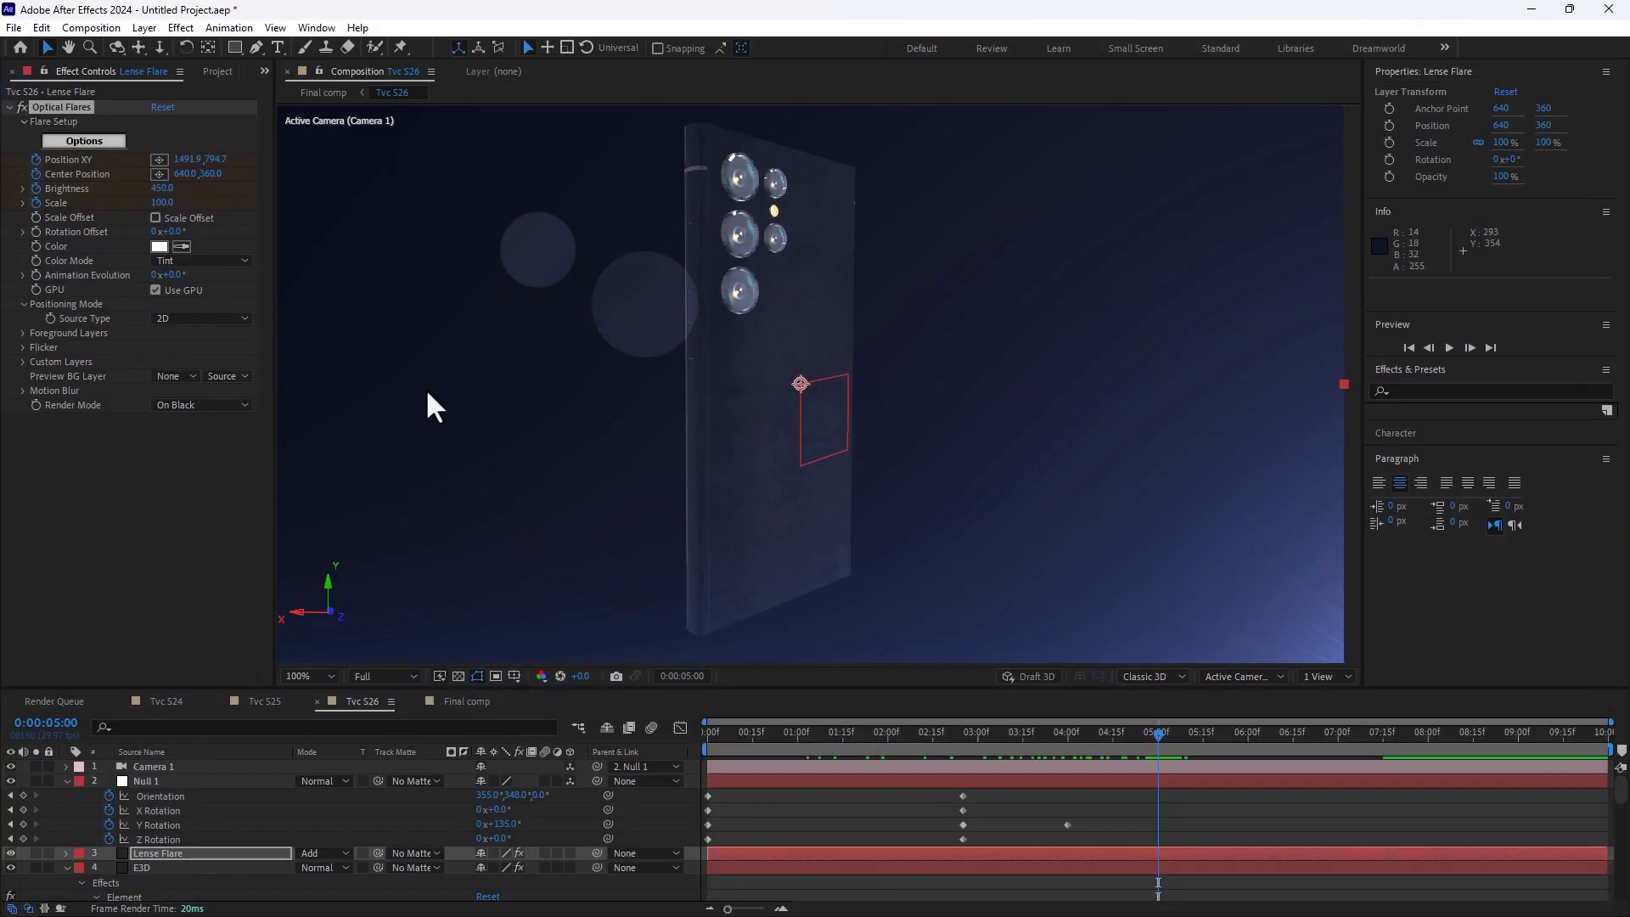
pyautogui.click(159, 246)
pyautogui.click(803, 748)
pyautogui.moveTo(747, 629); pyautogui.dragTo(782, 560)
pyautogui.moveTo(803, 747); pyautogui.dragTo(804, 757)
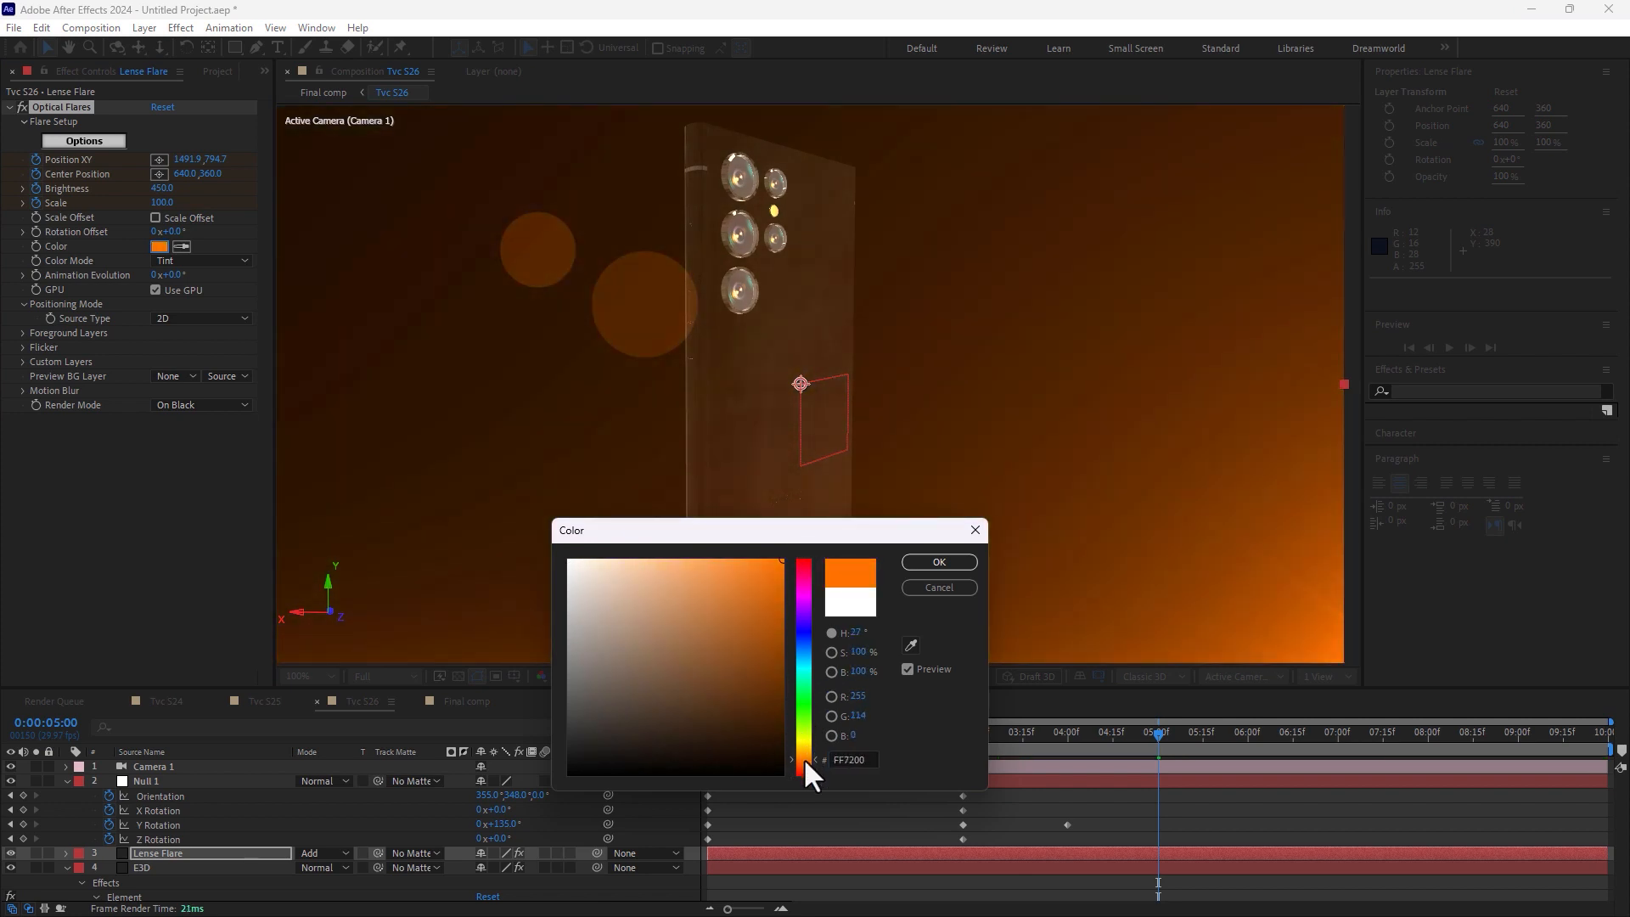
pyautogui.click(939, 563)
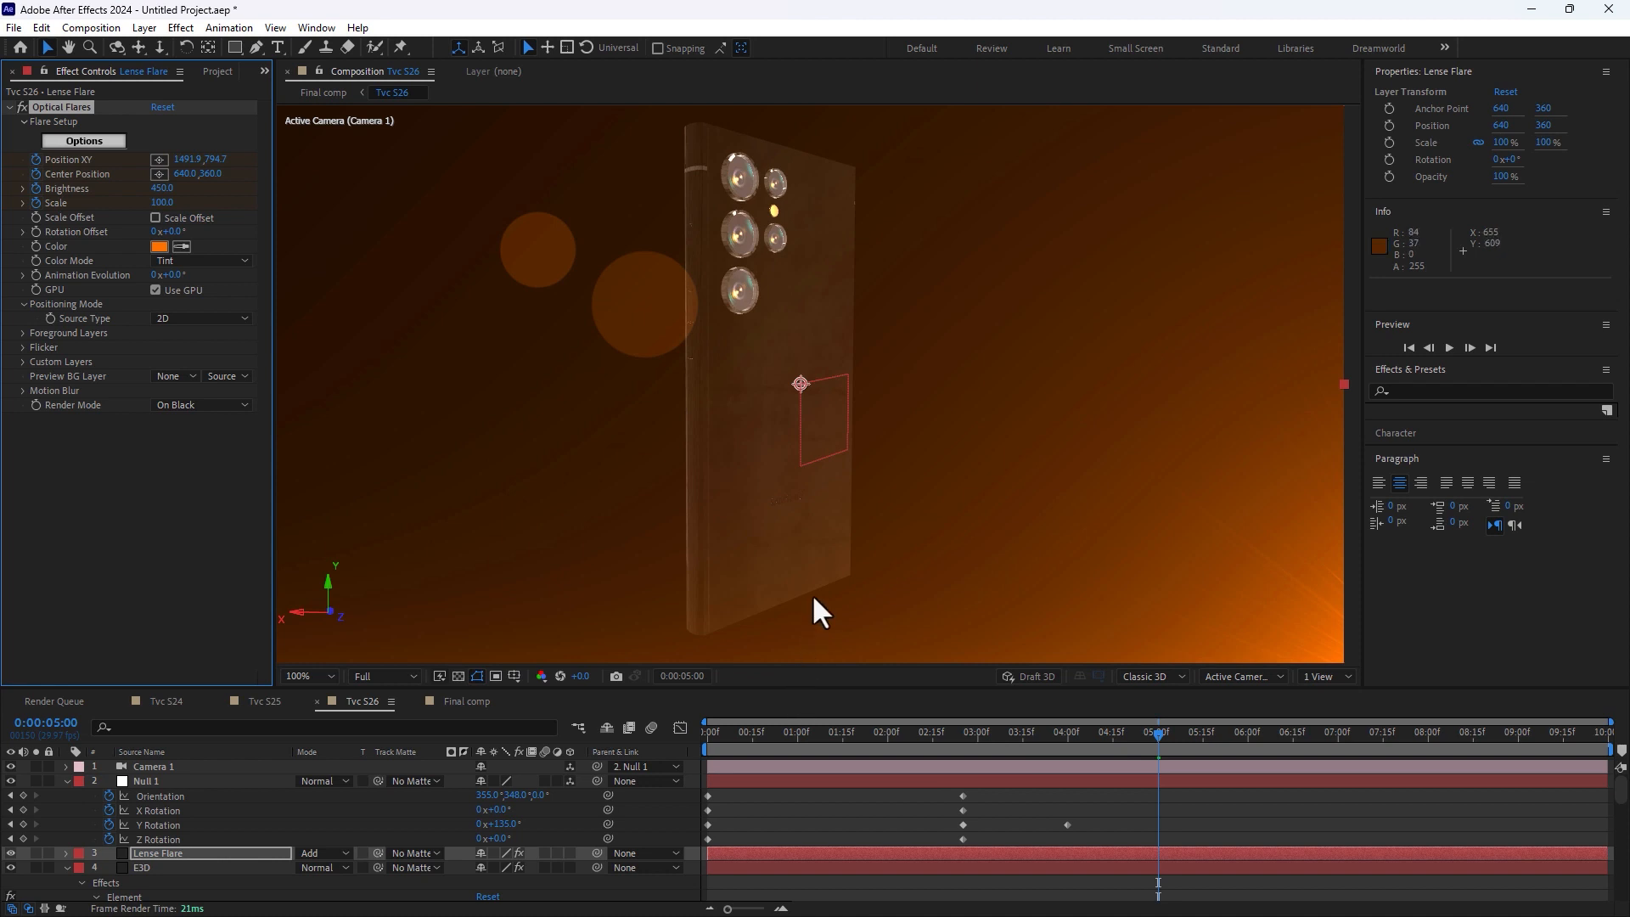
pyautogui.hotkey('ctrl', 'z')
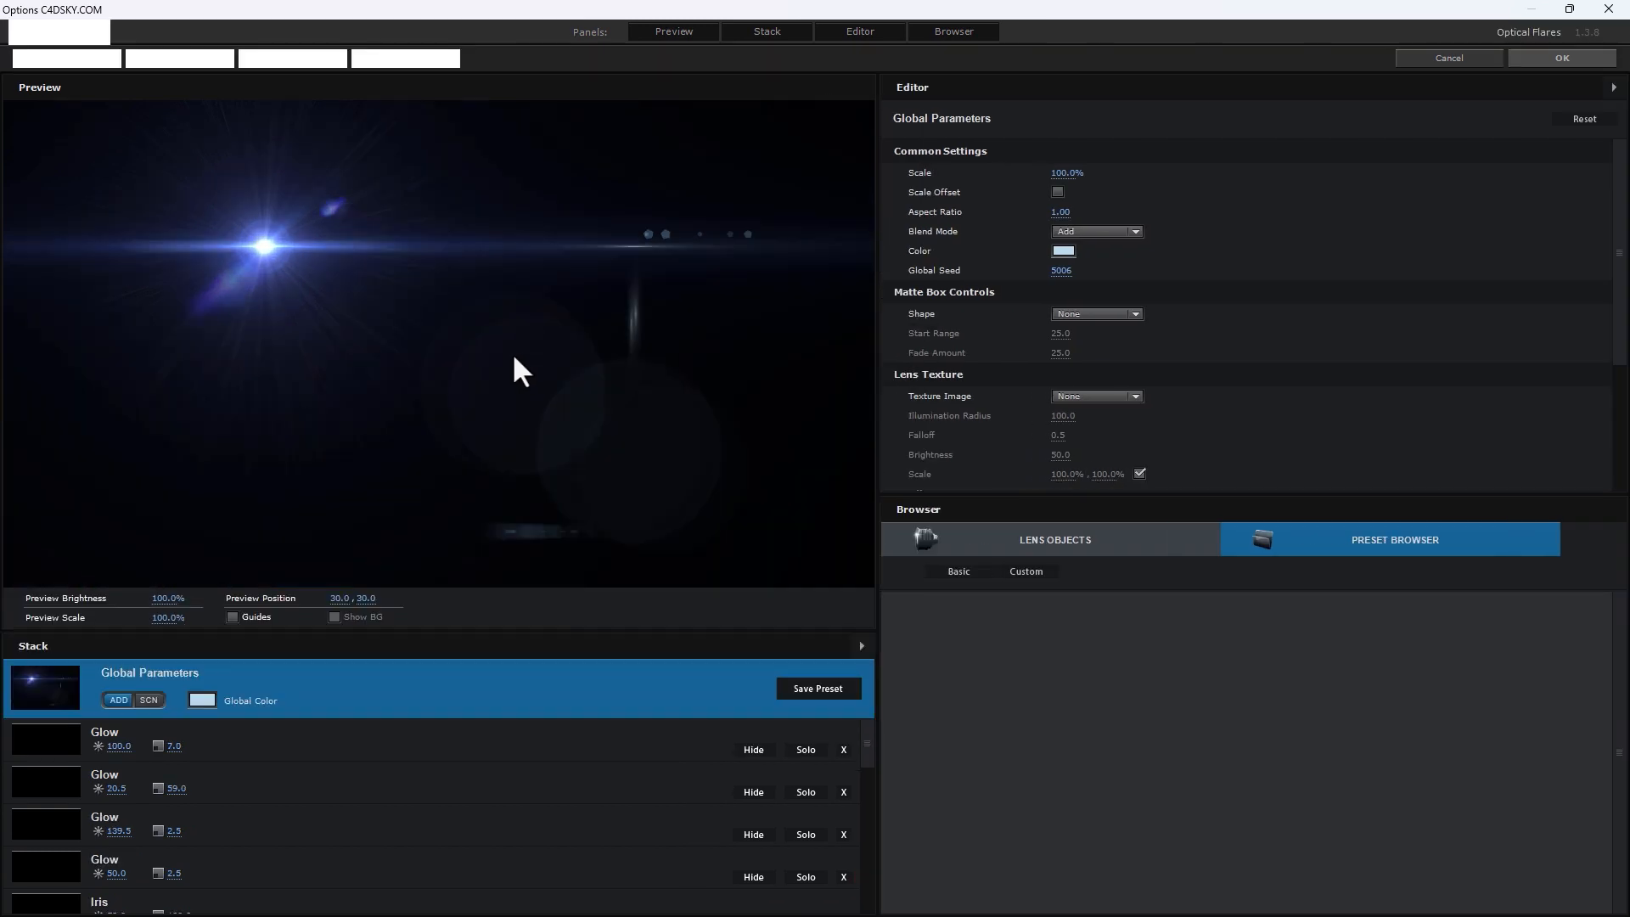
# Step: Move the flare in the options preview and examine the brightness-200 Iris element by toggling its visibility
pyautogui.click(500, 326)
pyautogui.scroll(-5, 496, 849)
pyautogui.click(322, 781)
pyautogui.scroll(-3, 360, 816)
pyautogui.scroll(-5, 359, 817)
pyautogui.scroll(3, 360, 816)
pyautogui.click(330, 849)
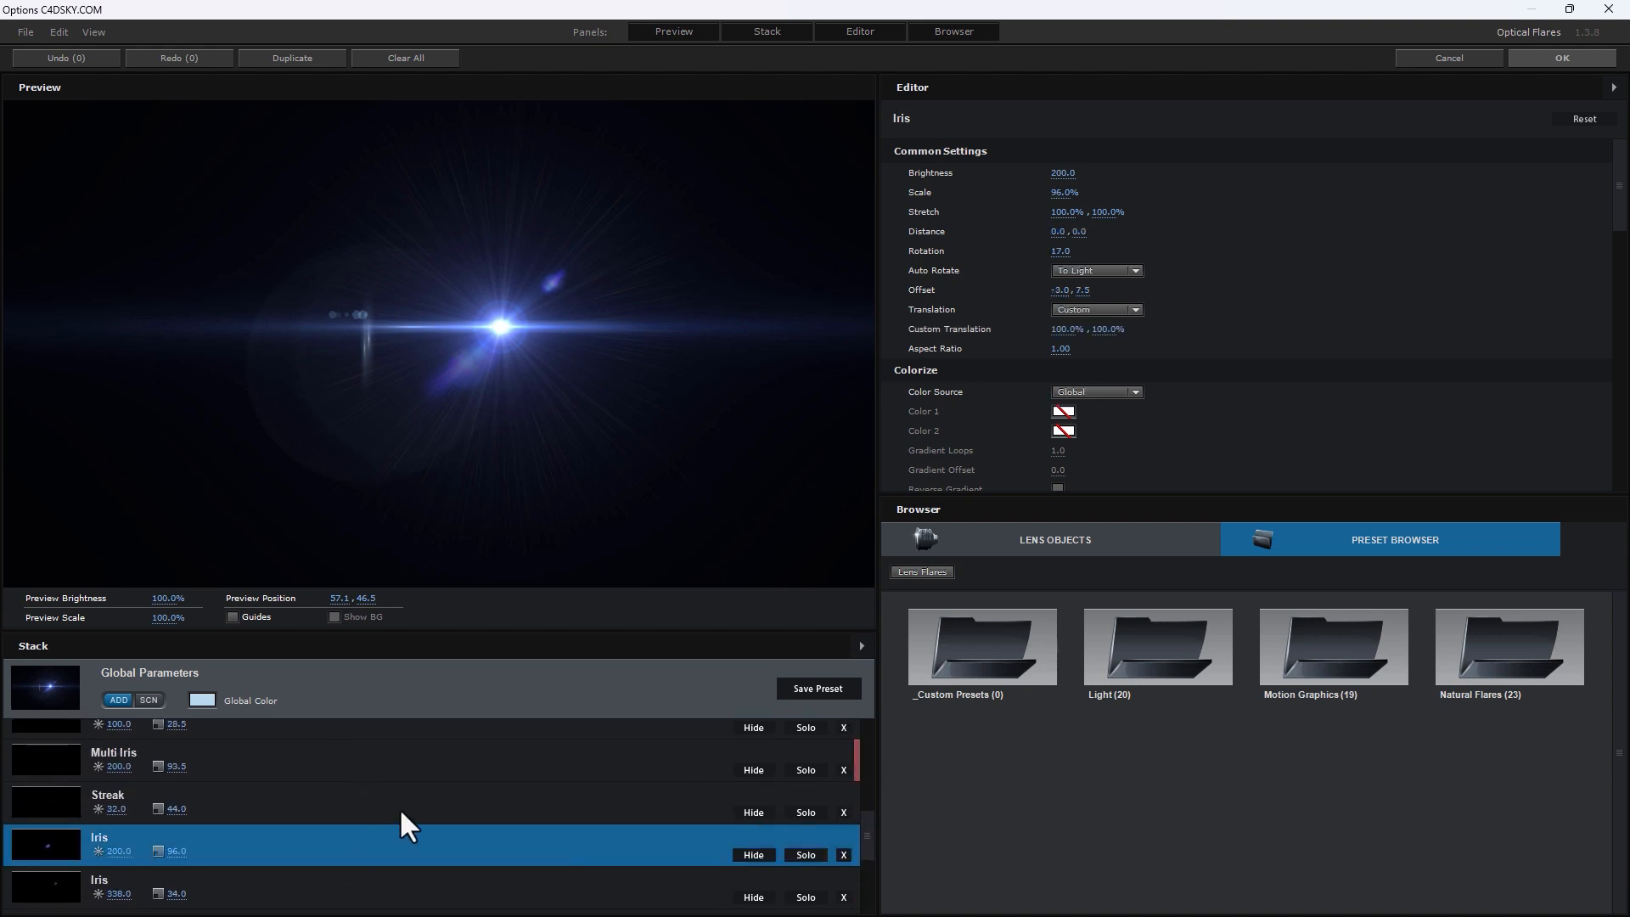
pyautogui.click(754, 854)
pyautogui.click(754, 854)
# Step: Examine the Glint element and the two 2.5-scale Glow elements in the flare stack, toggling the Glows' visibility
pyautogui.scroll(1, 285, 853)
pyautogui.scroll(2, 283, 849)
pyautogui.click(302, 752)
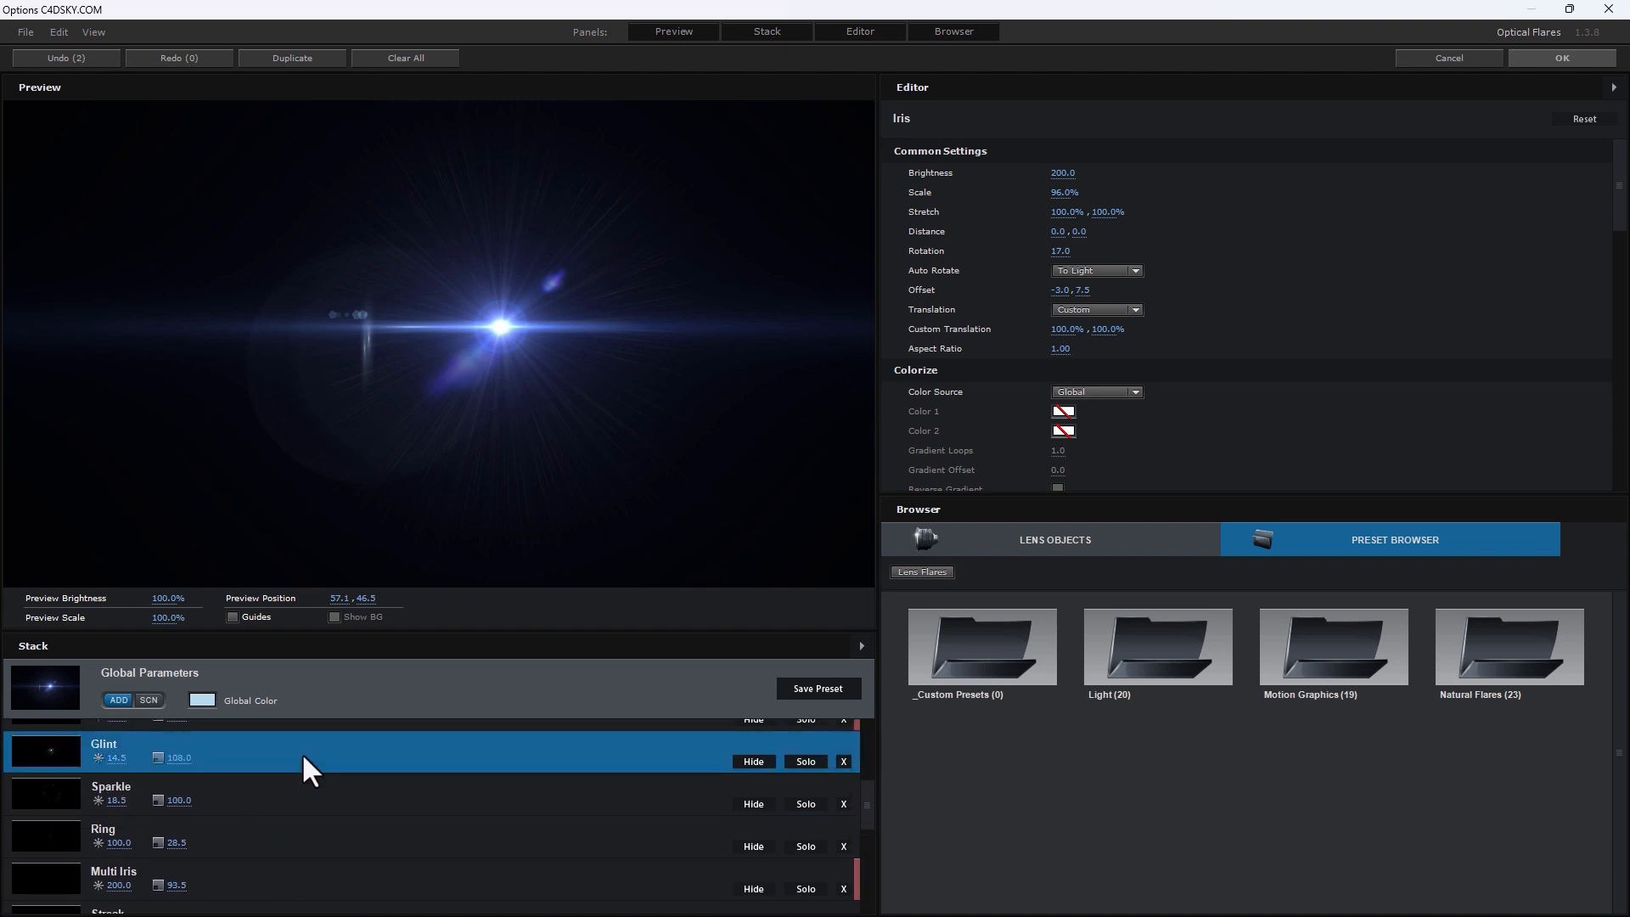
pyautogui.scroll(4, 374, 811)
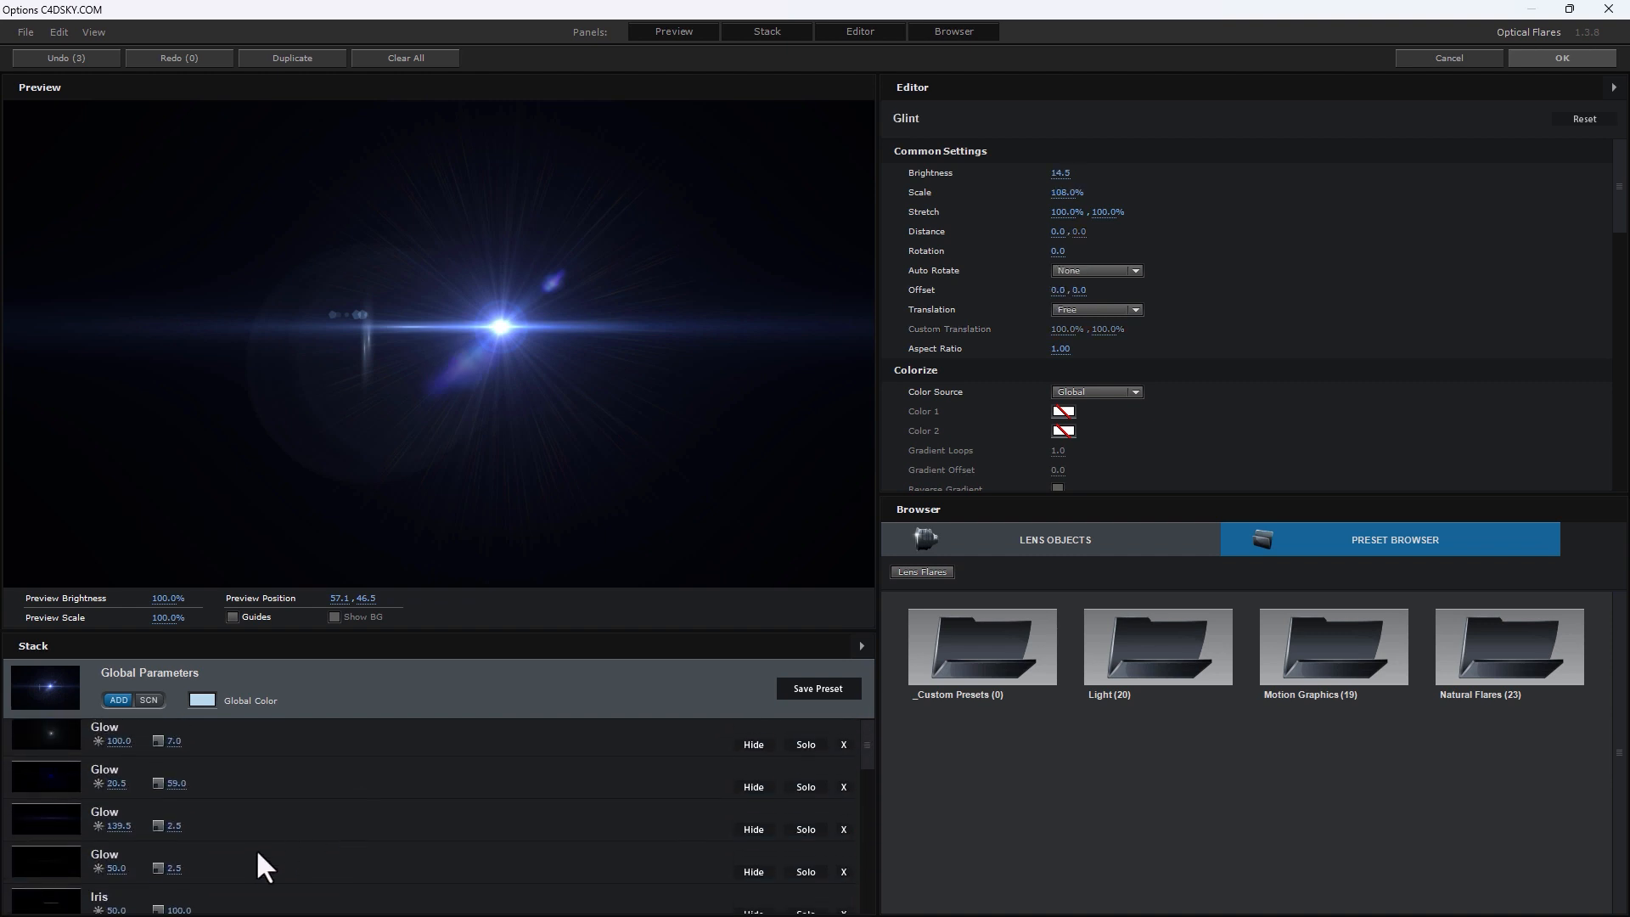
pyautogui.click(264, 855)
pyautogui.click(746, 872)
pyautogui.click(747, 870)
pyautogui.click(749, 829)
pyautogui.click(751, 828)
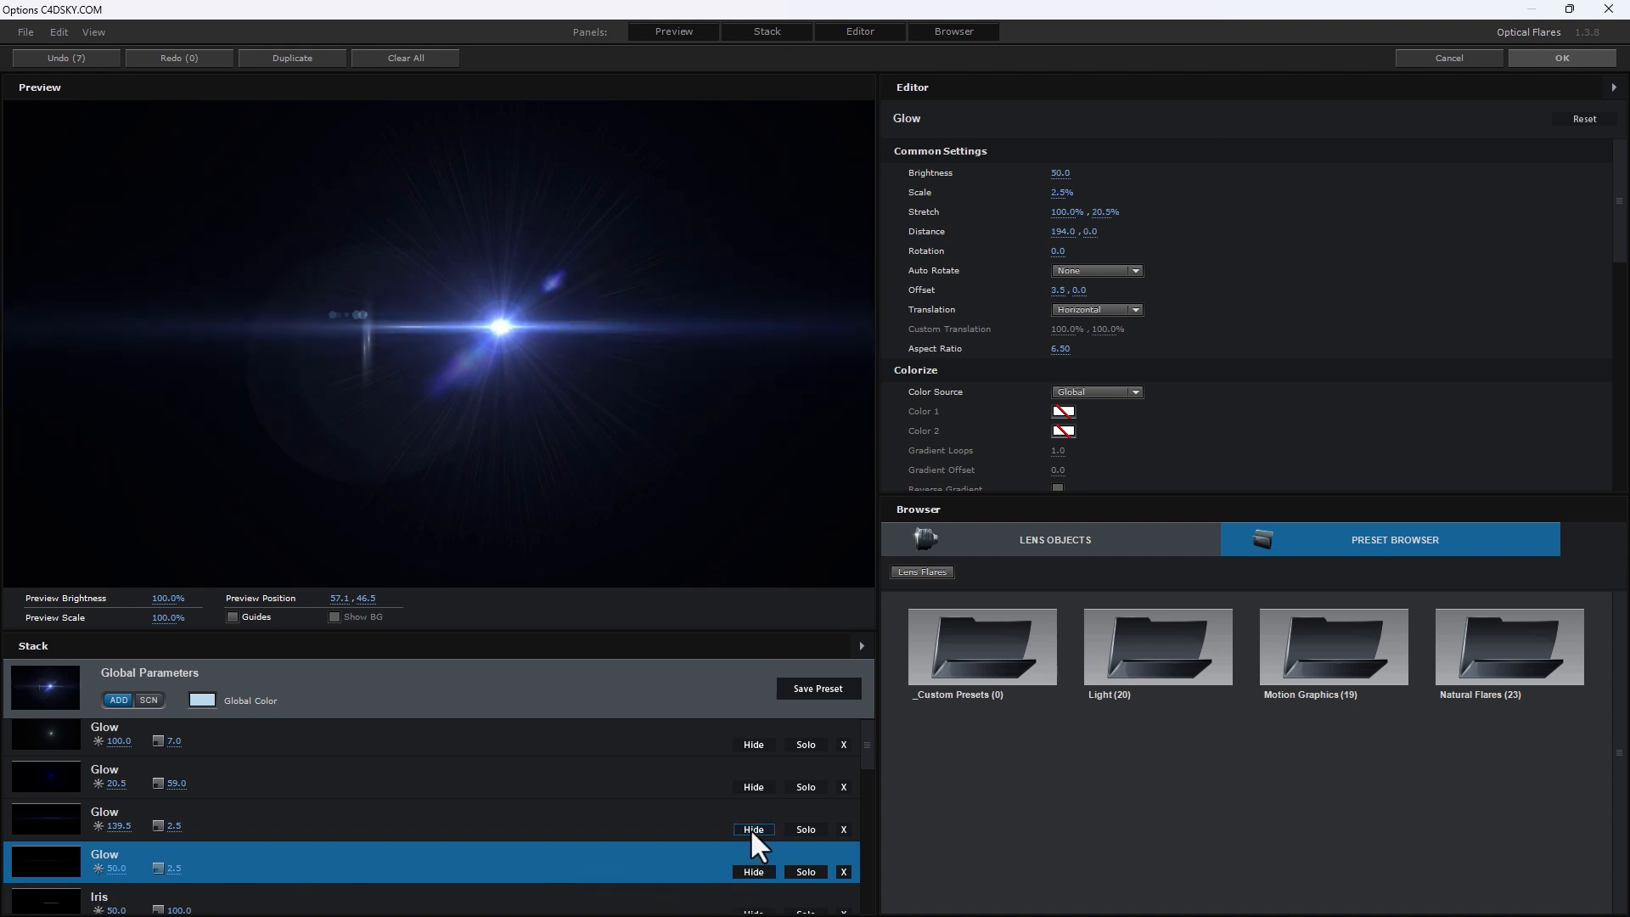
# Step: Recolor the Glow element of brightness 139.5 to orange as its custom Color 1
pyautogui.click(675, 828)
pyautogui.click(1063, 411)
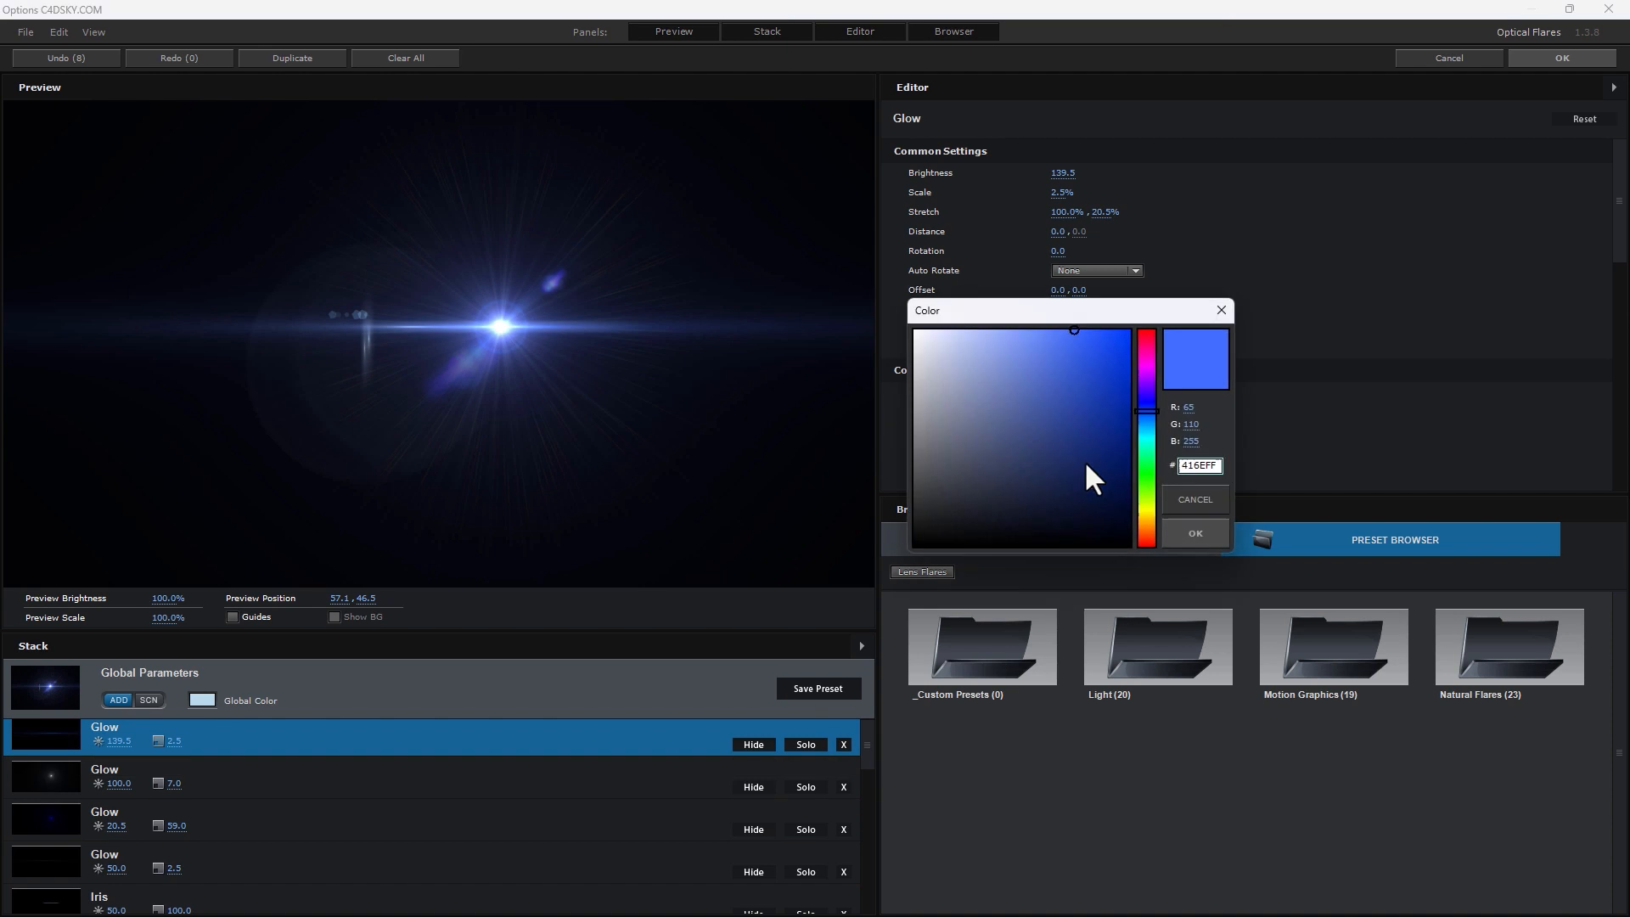
pyautogui.click(1147, 517)
pyautogui.moveTo(1148, 508); pyautogui.dragTo(1148, 517)
pyautogui.click(1200, 533)
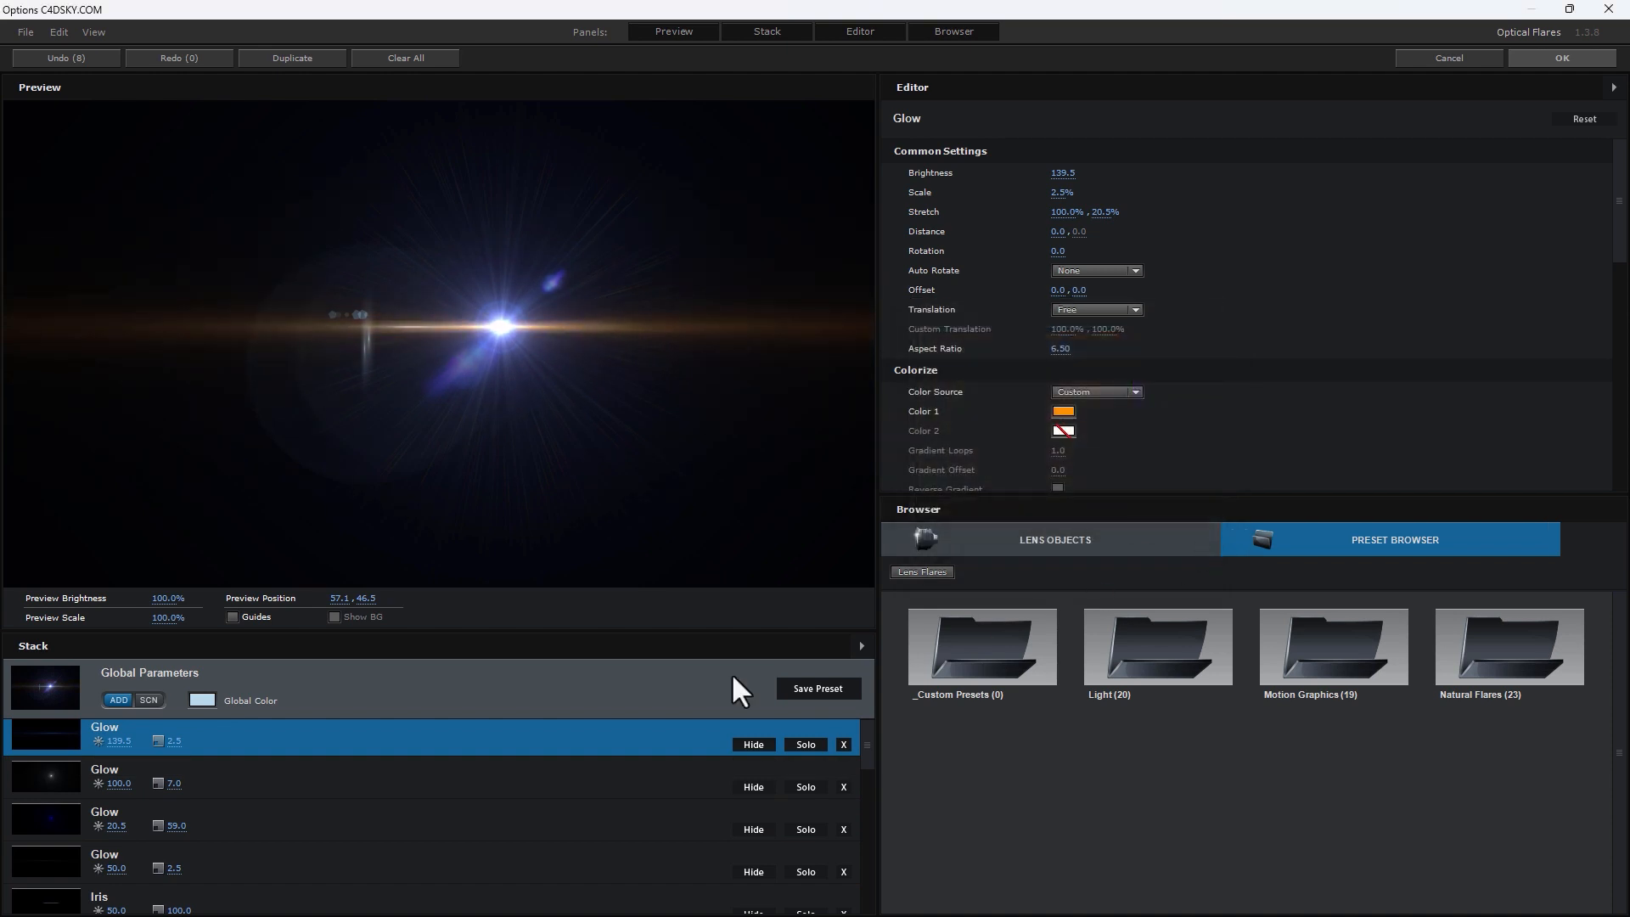
# Step: Recolor the Glow element of brightness 100 to orange and apply the flare changes to the Lense Flare layer
pyautogui.click(289, 779)
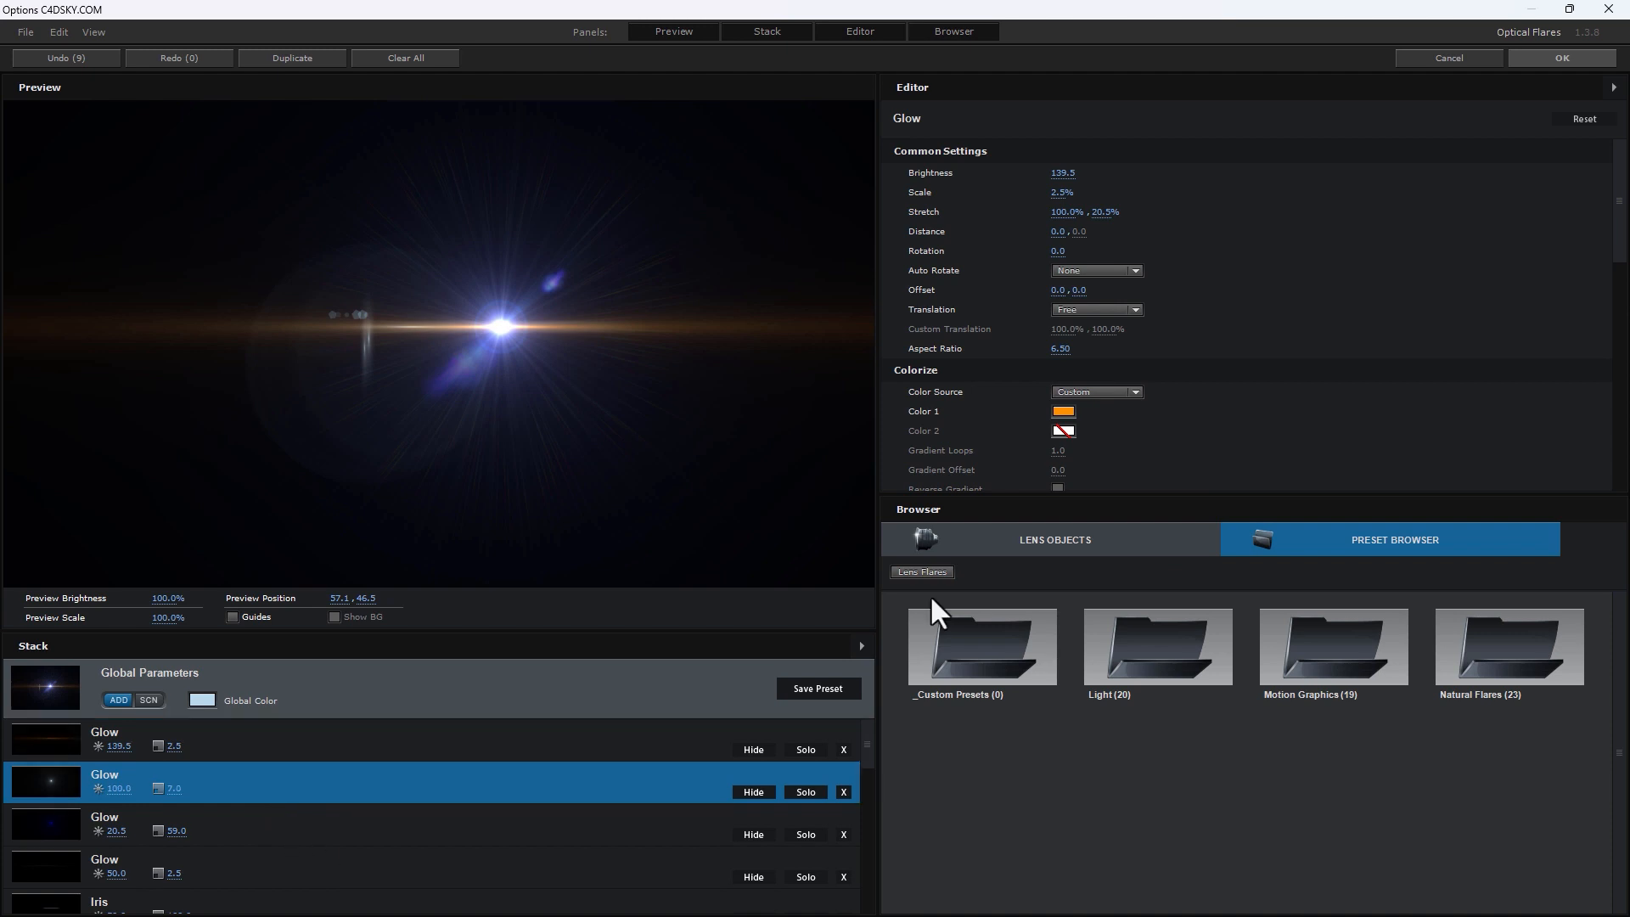
pyautogui.click(1065, 426)
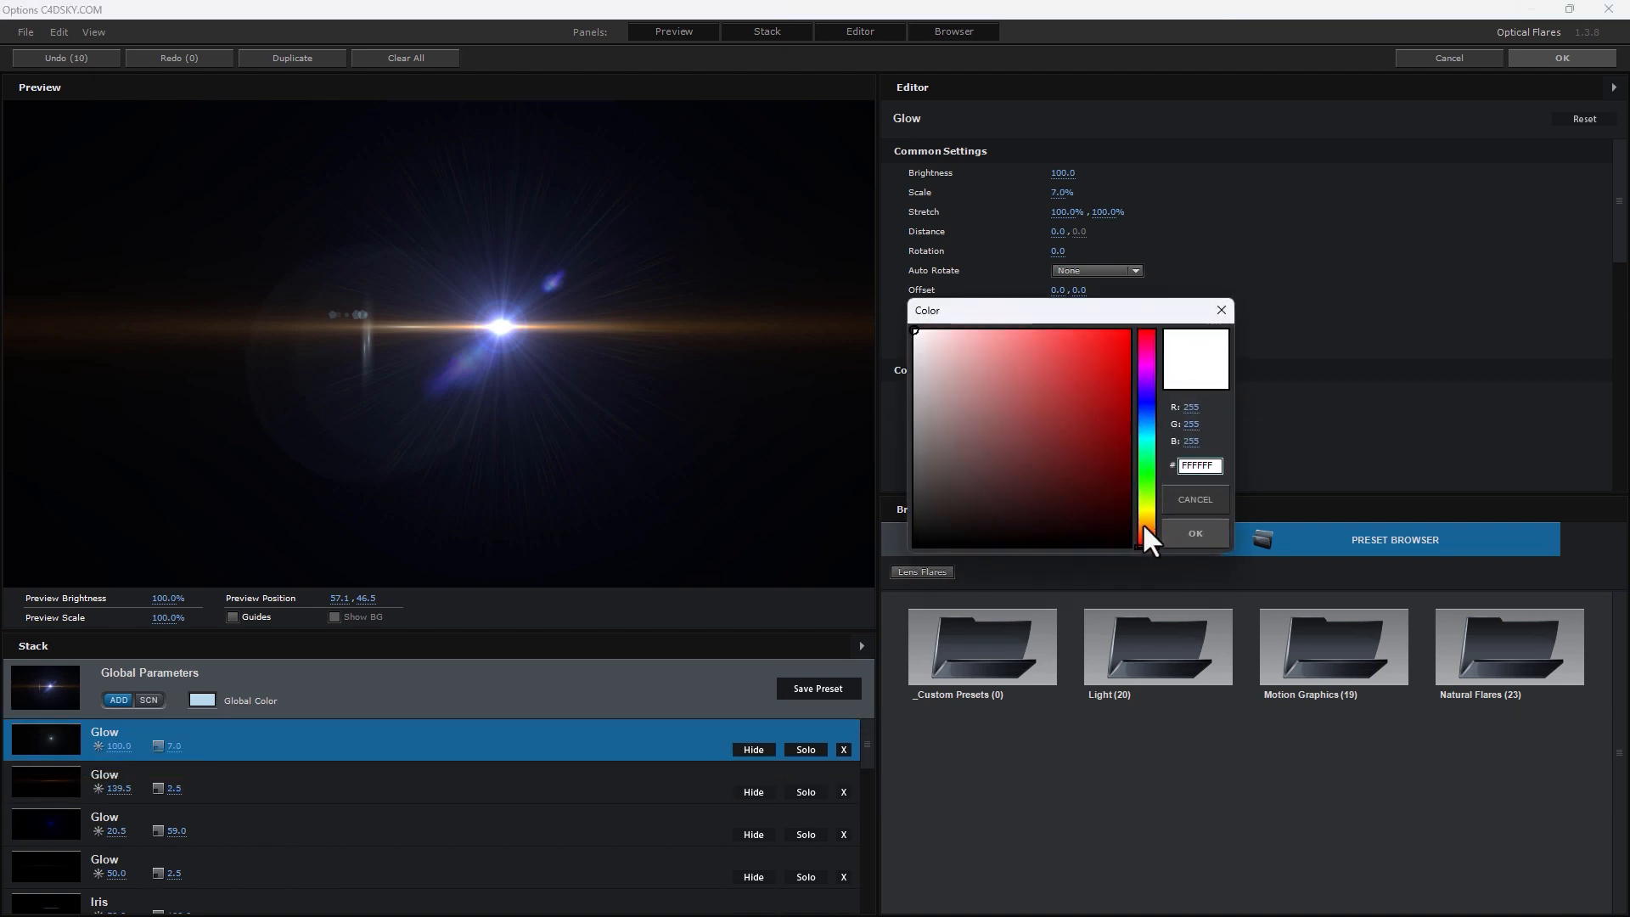
pyautogui.click(1146, 525)
pyautogui.click(1185, 530)
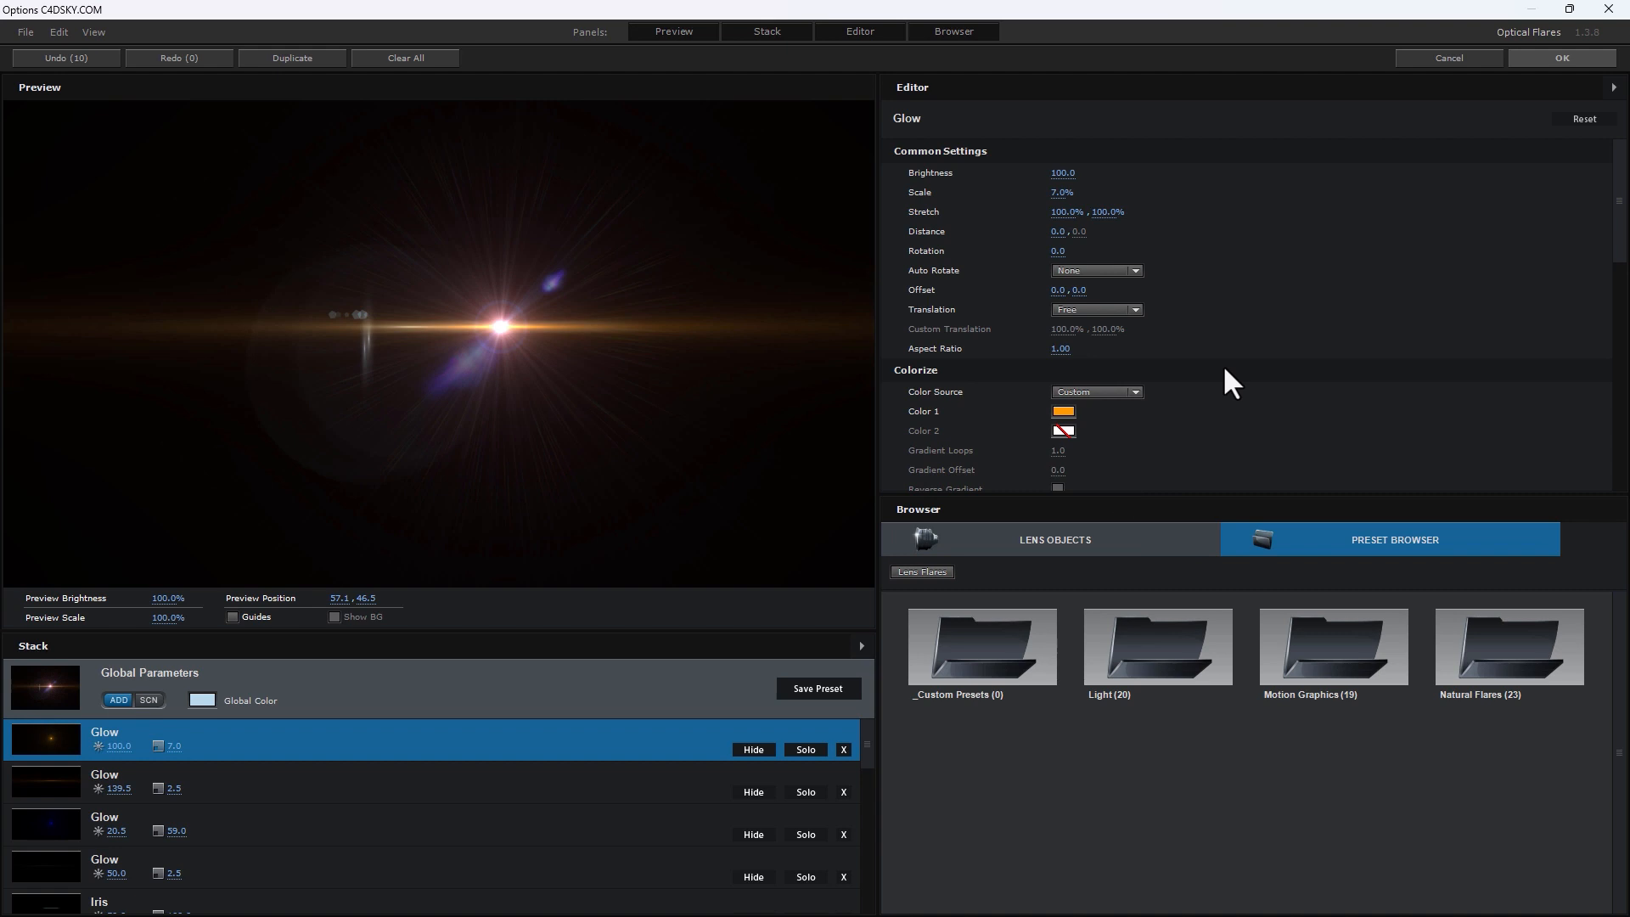
pyautogui.click(1575, 57)
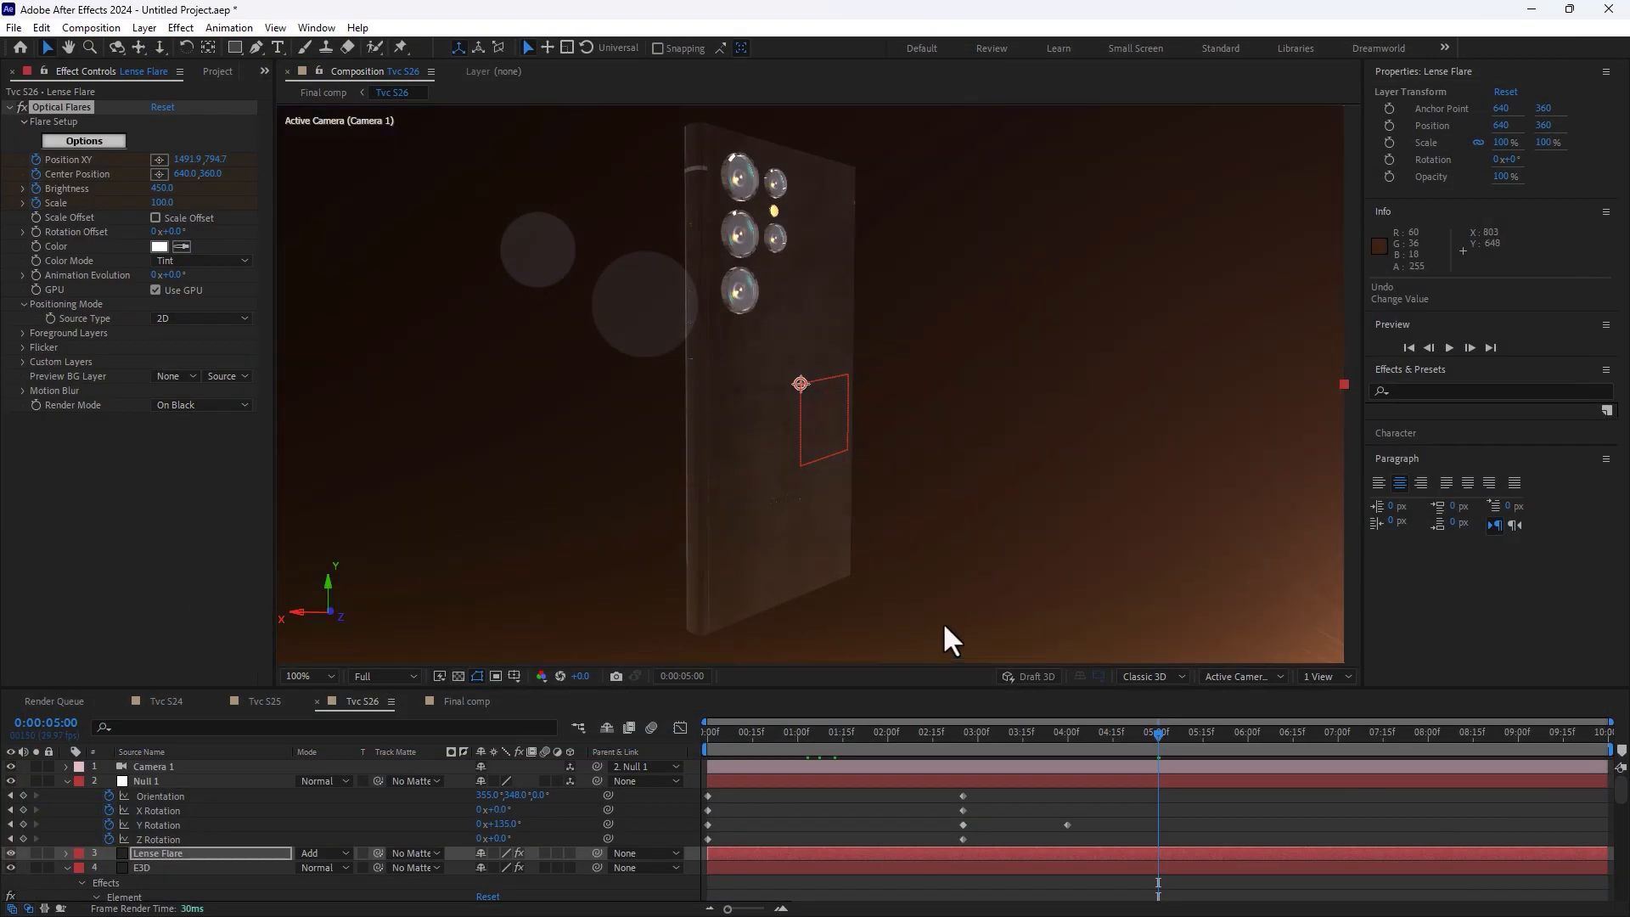
# Step: Review the recolored flare over time in Tvc S26 and in Final comp
pyautogui.moveTo(908, 734); pyautogui.dragTo(1438, 741)
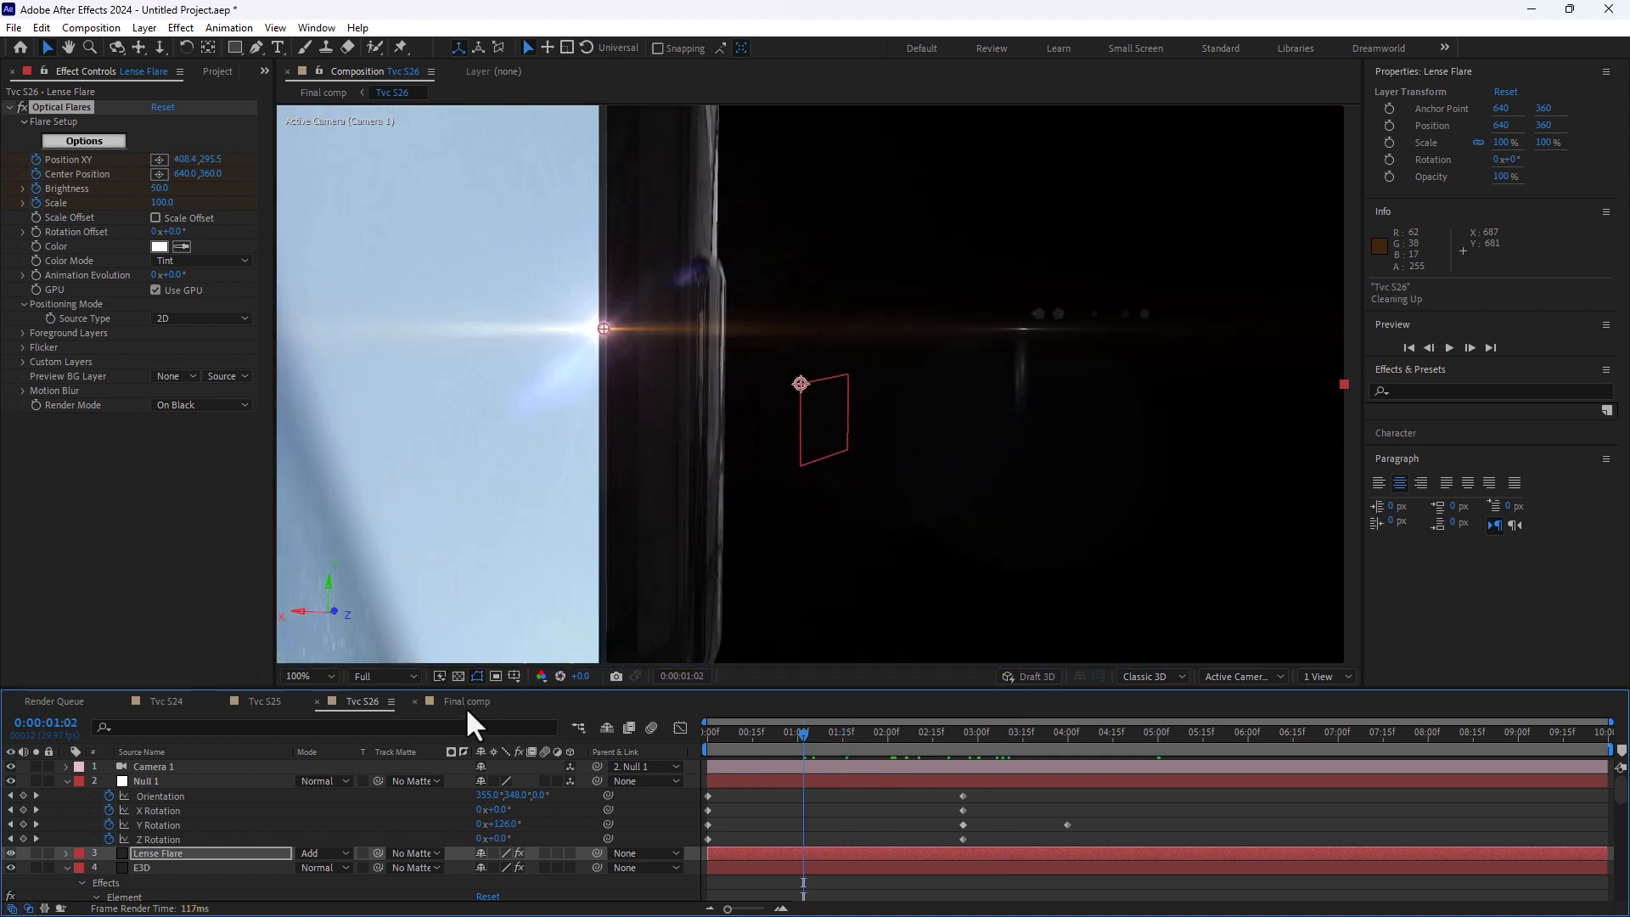
pyautogui.click(466, 701)
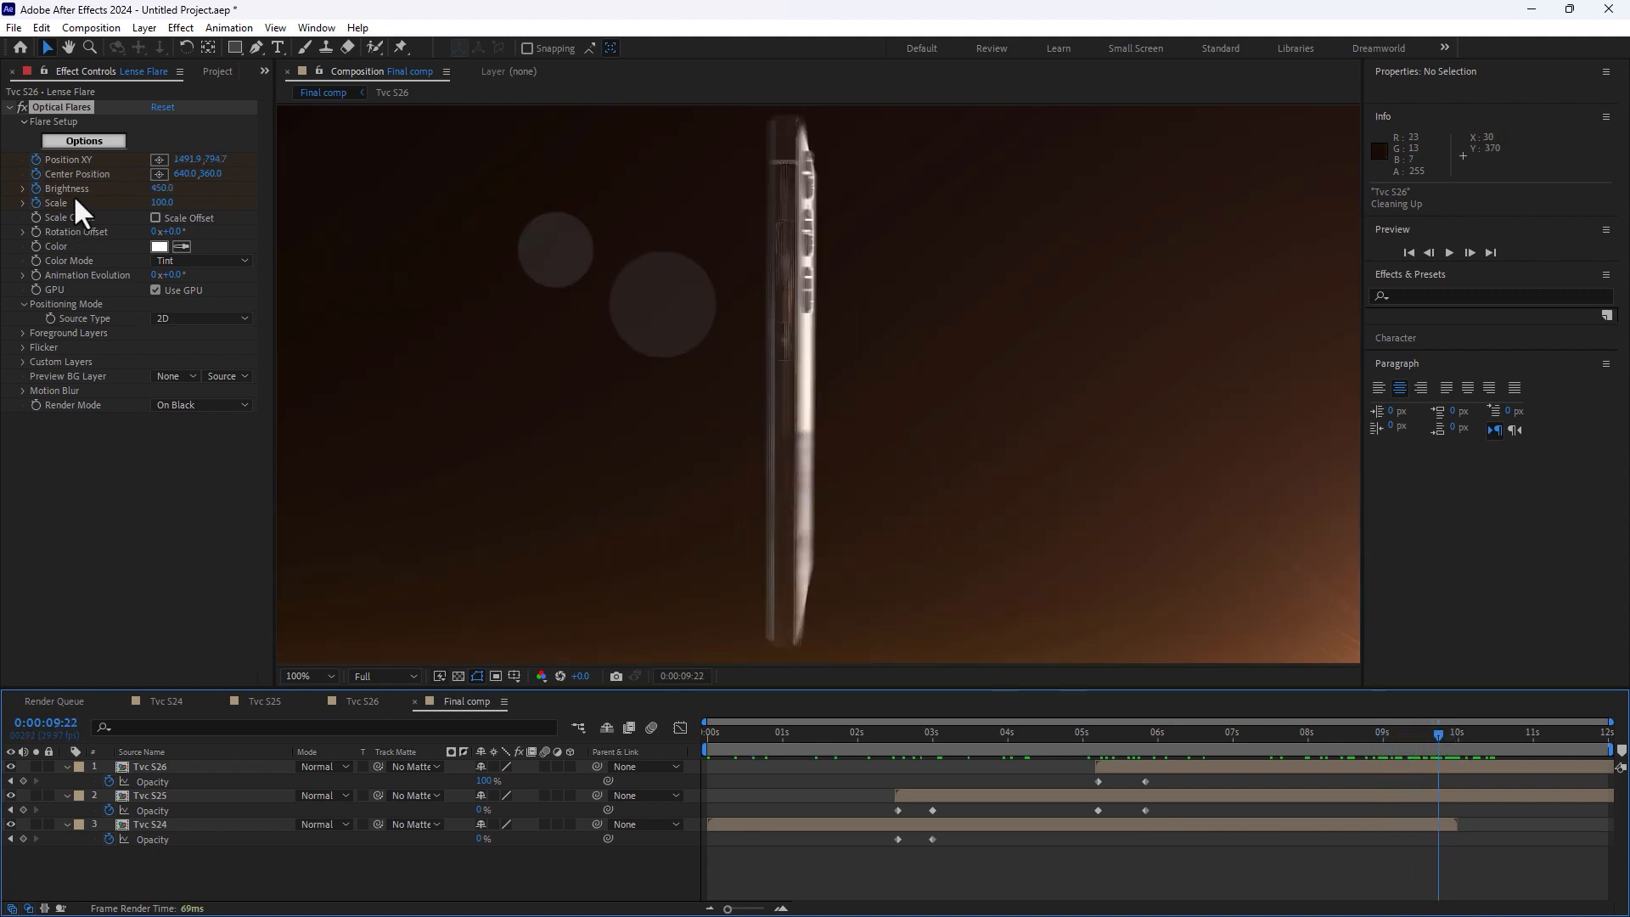
pyautogui.moveTo(1444, 740); pyautogui.dragTo(1293, 768)
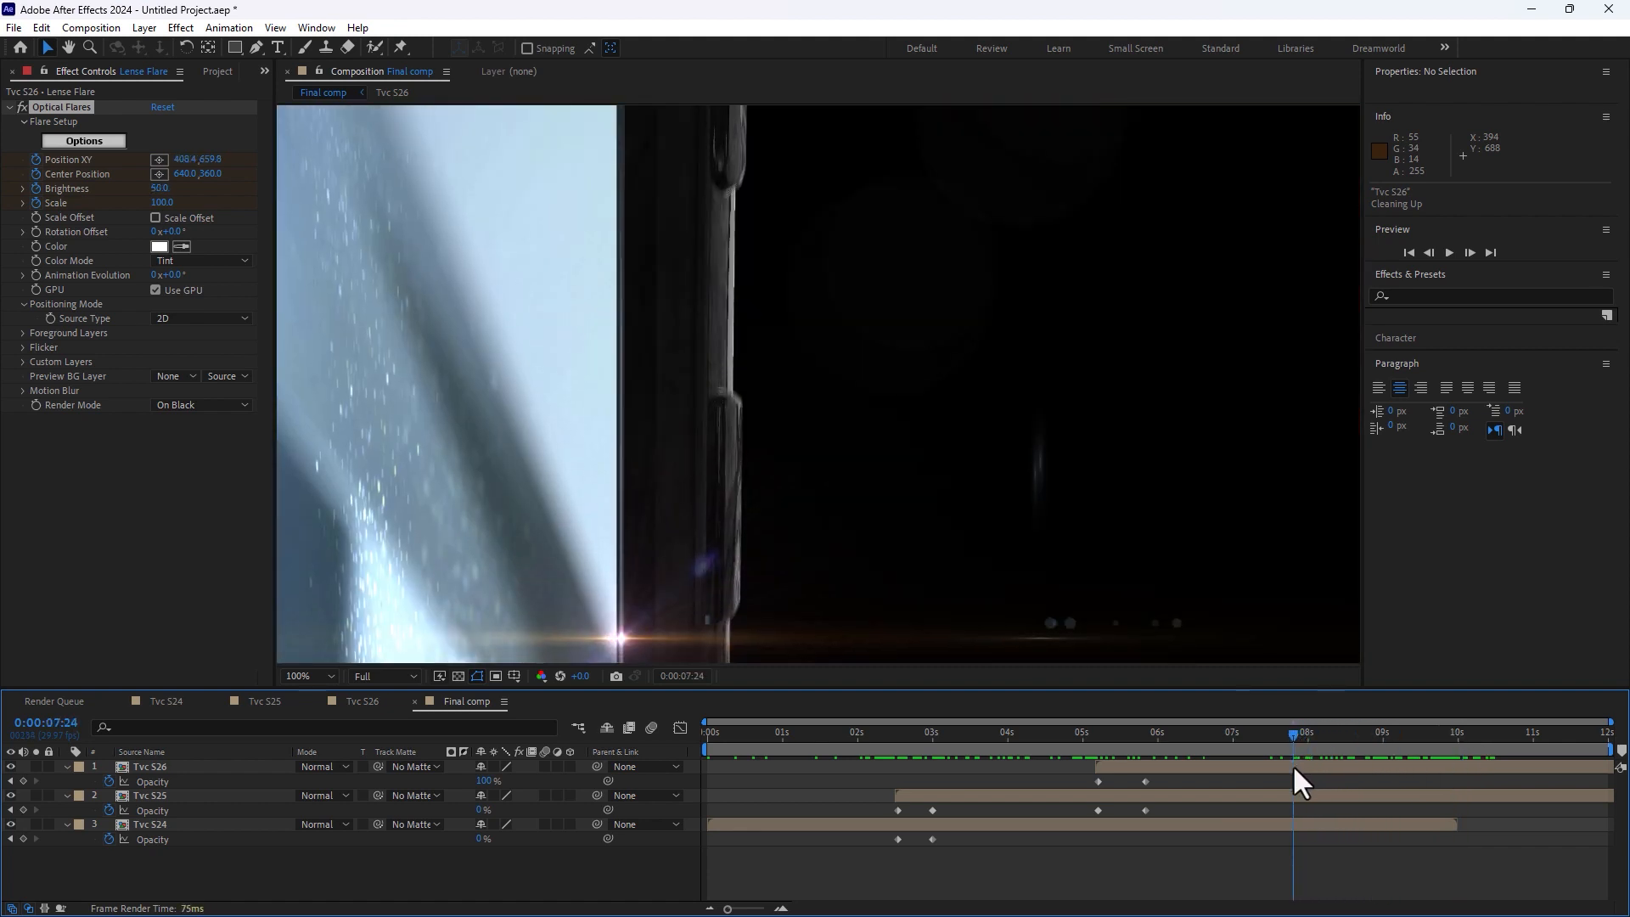